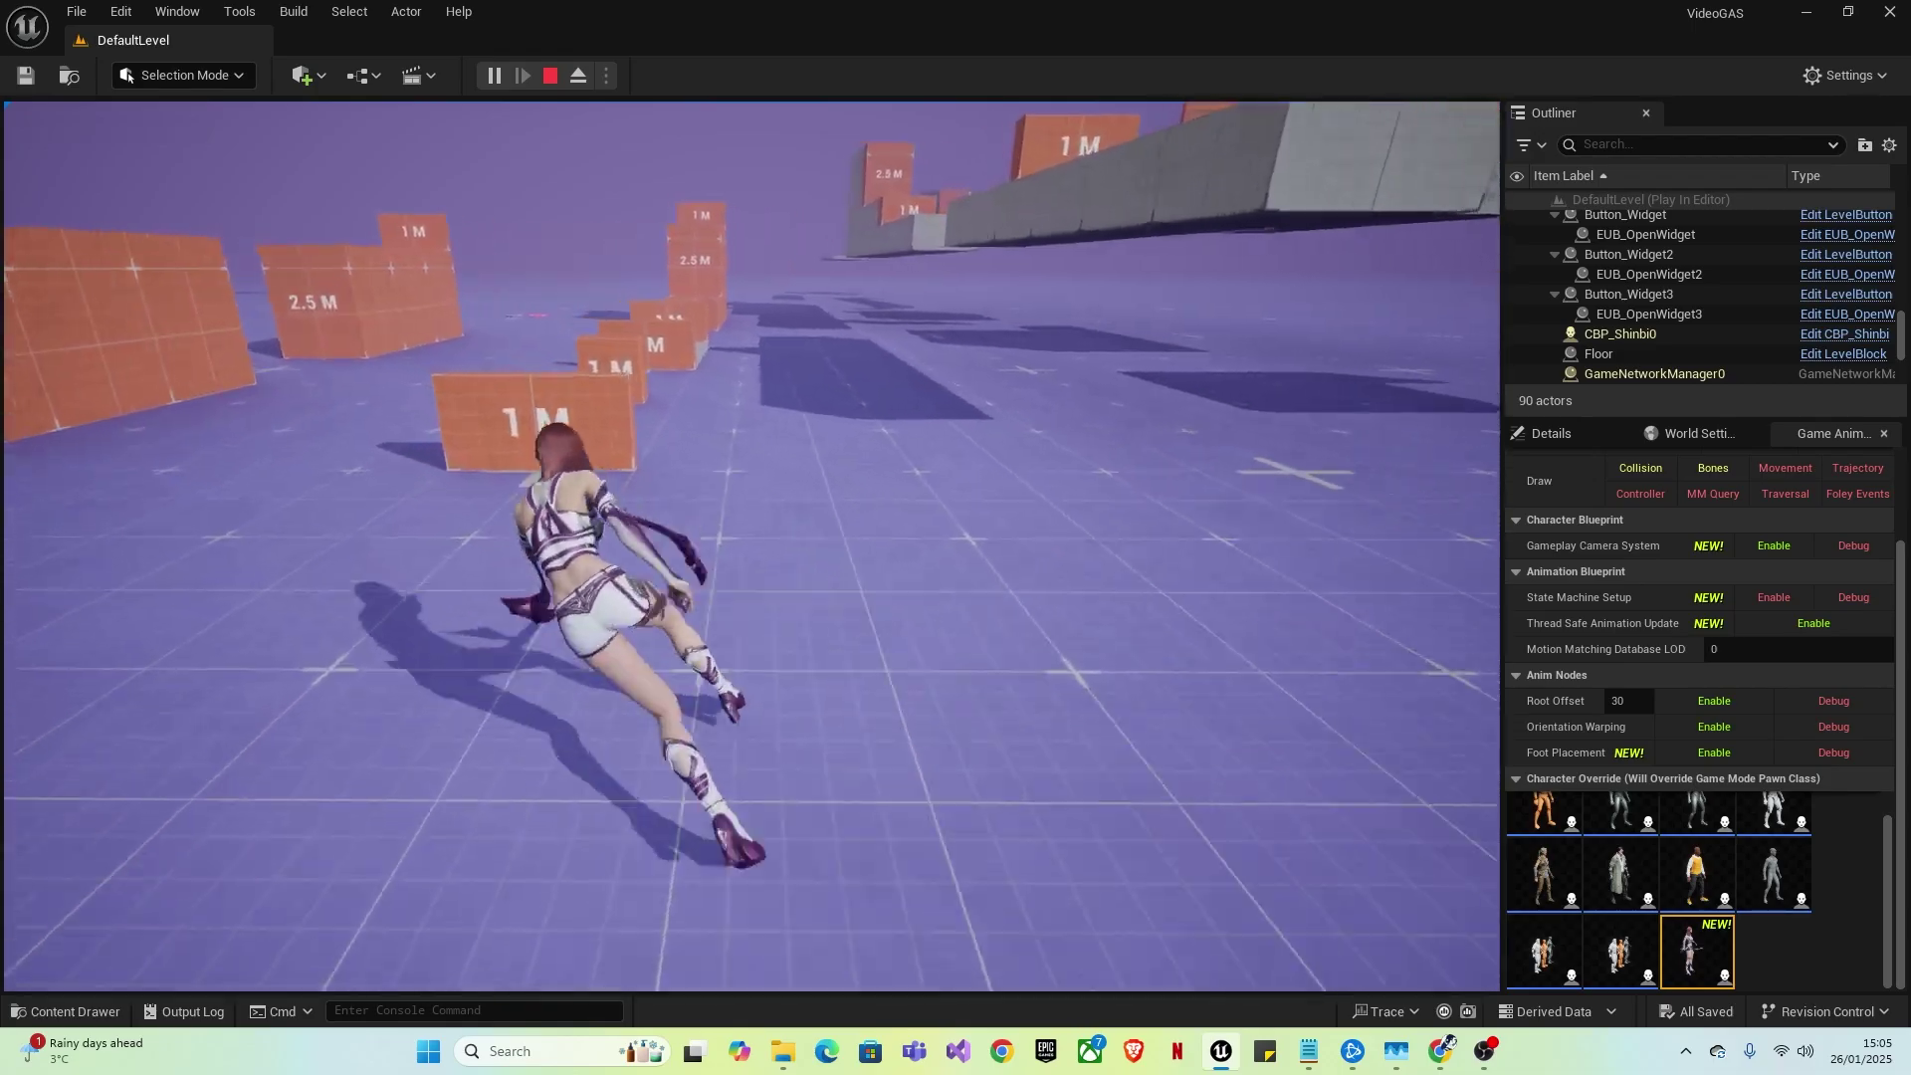
# - Play-test the CBP_Shinbi character by jumping while running toward the 1 M obstacle blocks in DefaultLevel
pyautogui.press('space')
pyautogui.press('space')
pyautogui.press('space')
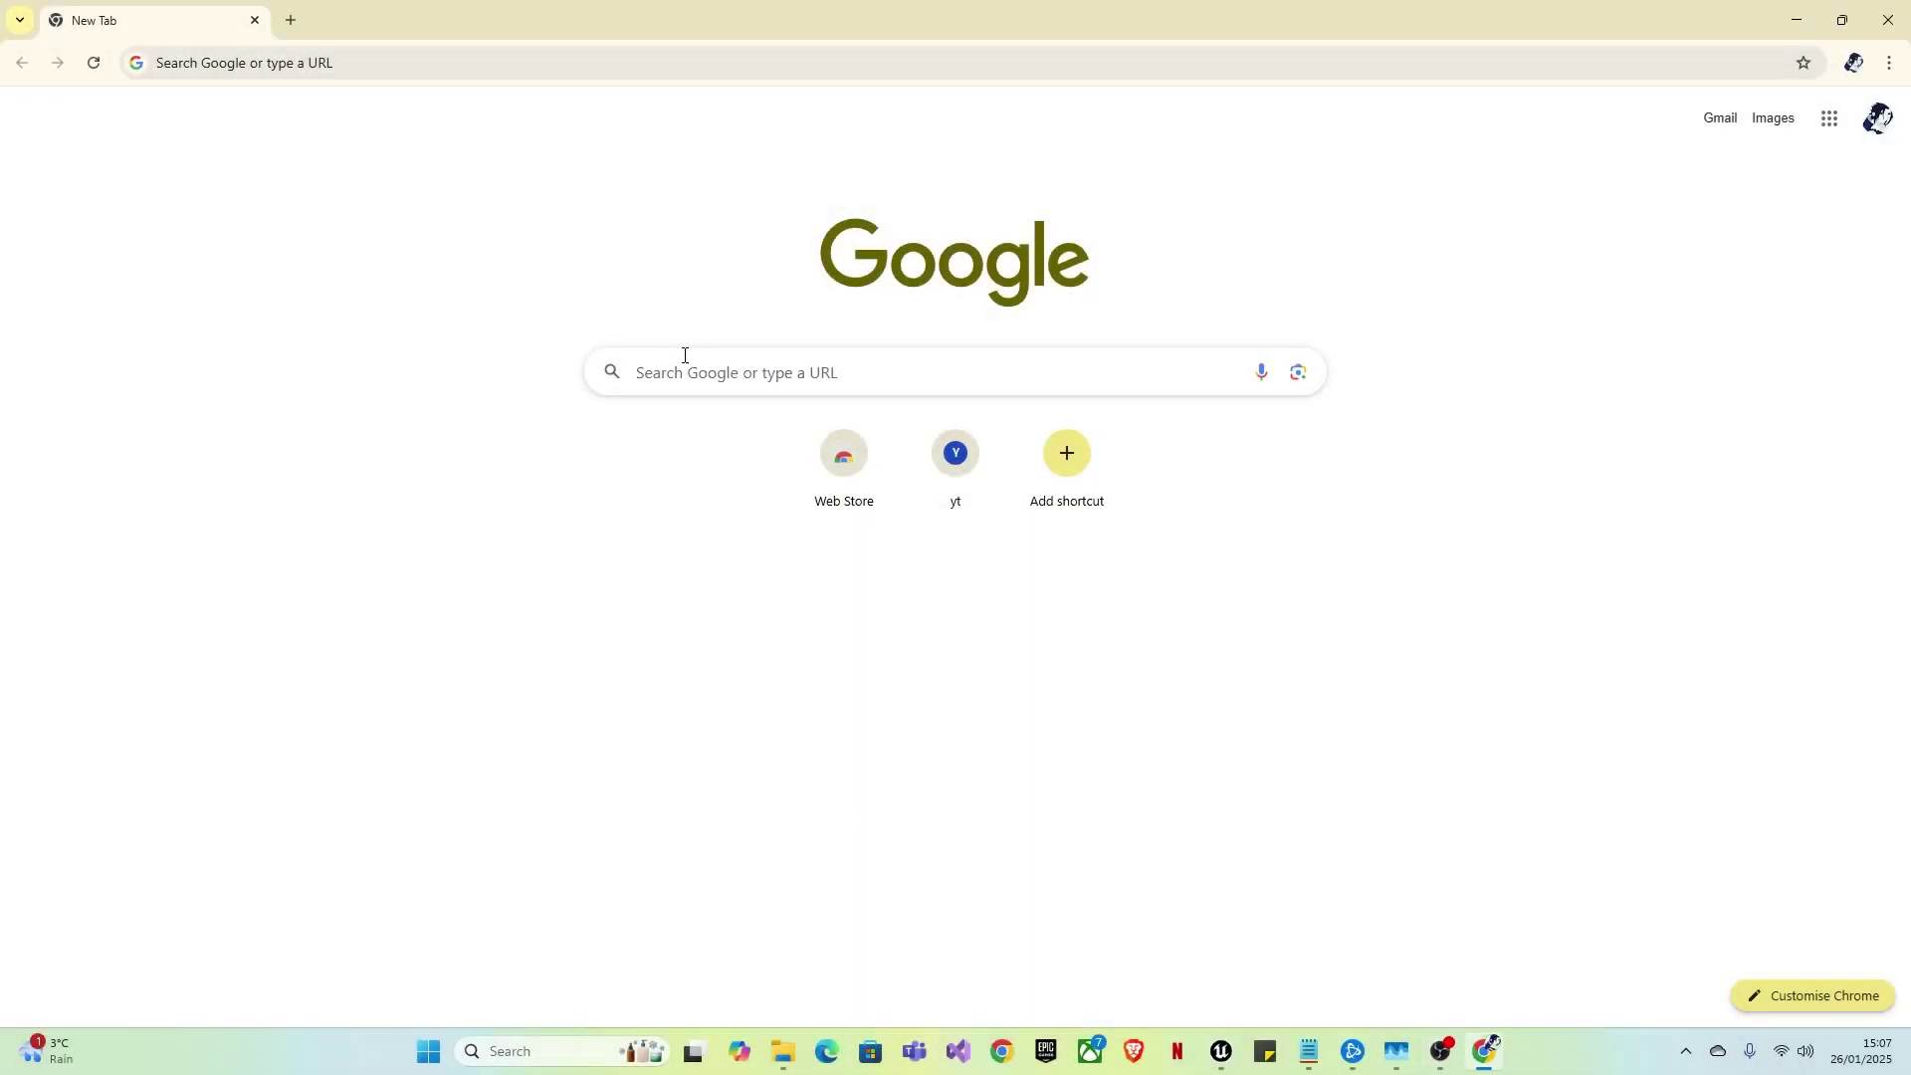
# - Switch to the Chrome browser, search the web for fab.com and open the Fab marketplace site
pyautogui.click(717, 373)
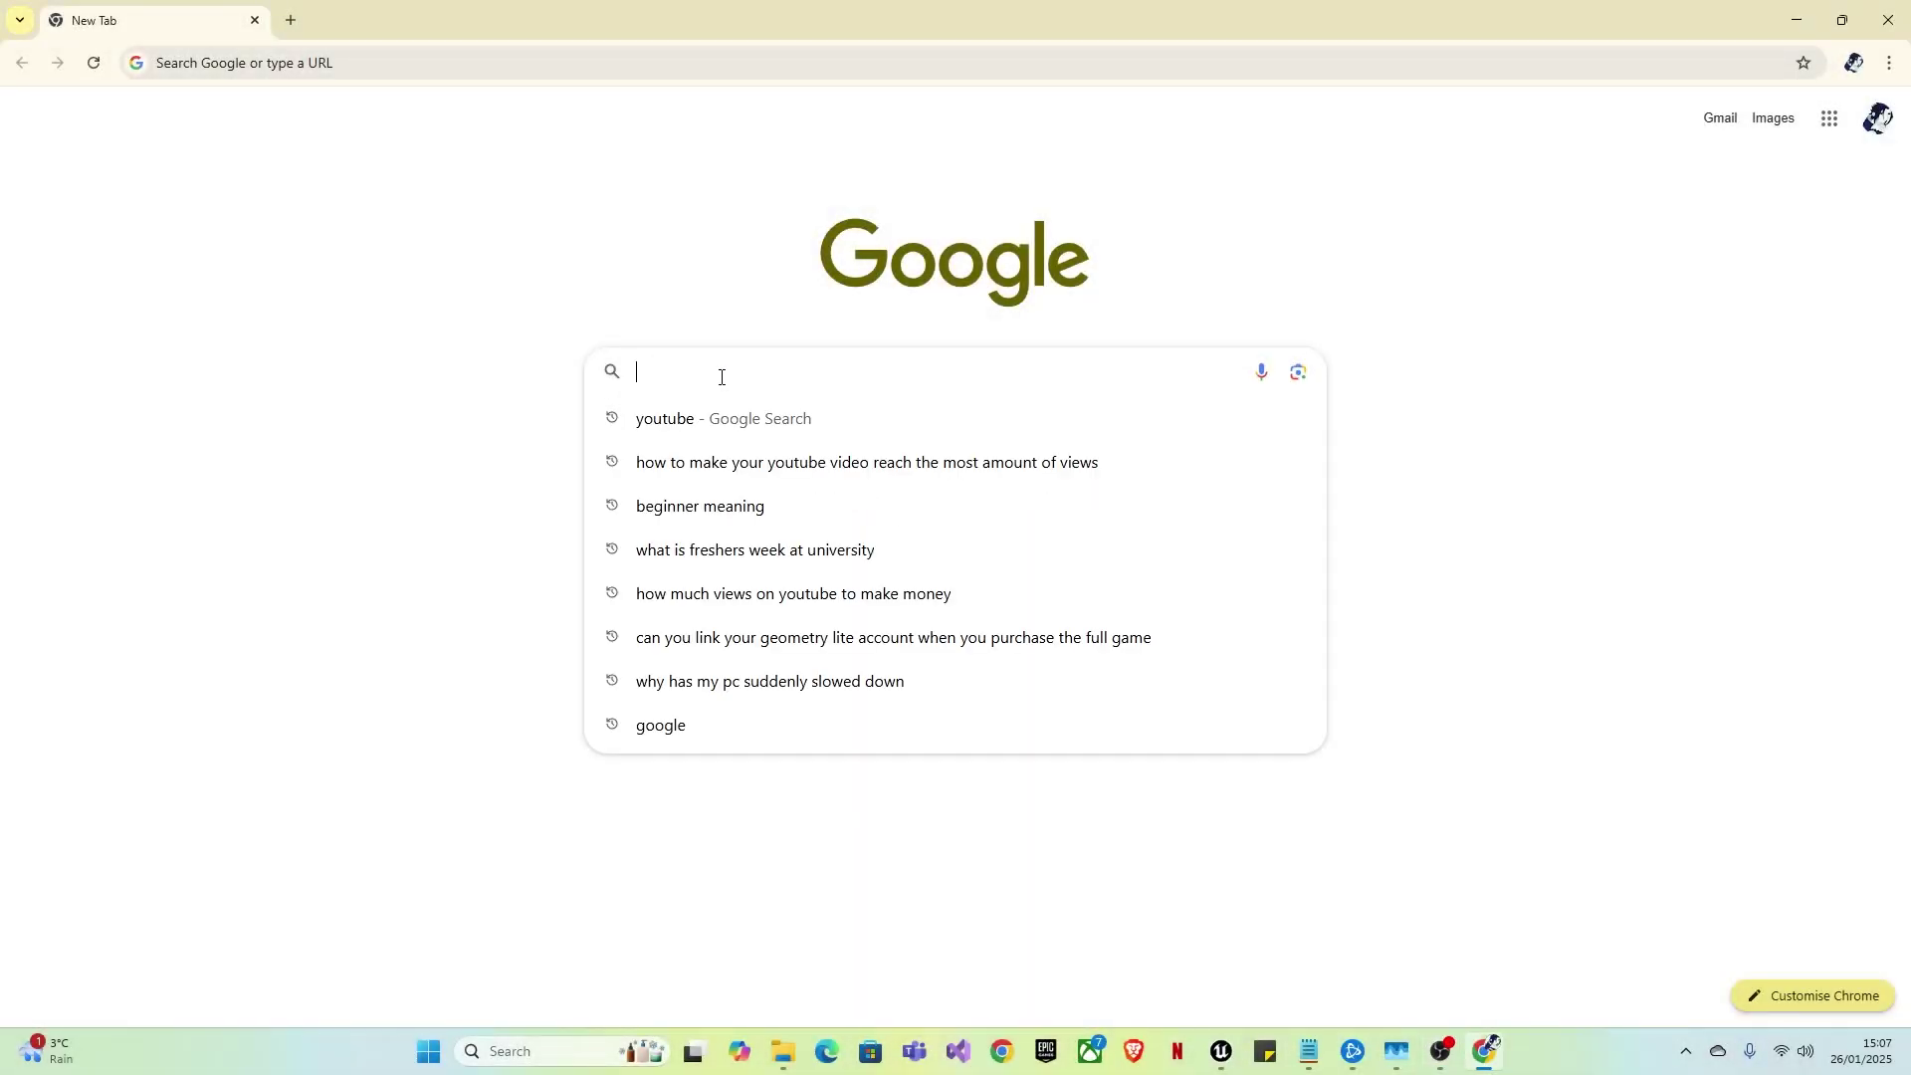
pyautogui.write('fab.co,m')
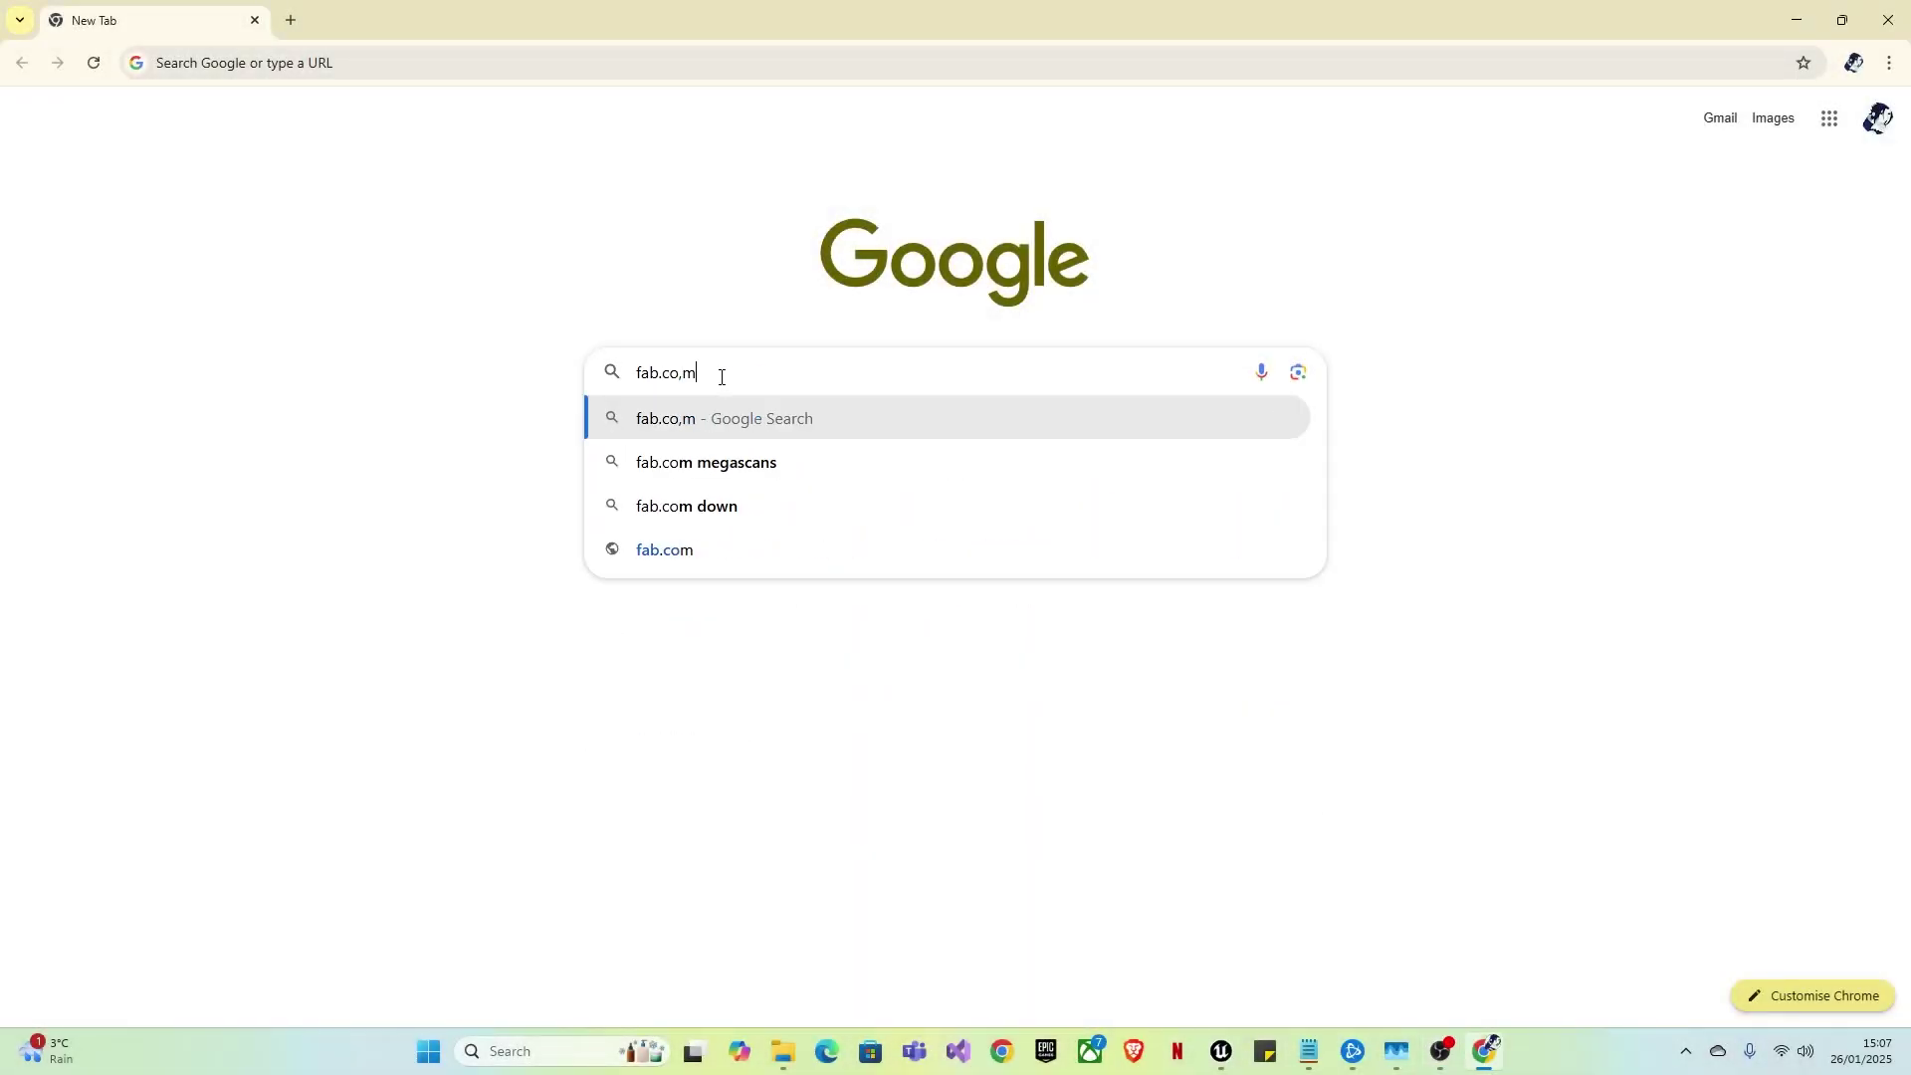
pyautogui.press('Return')
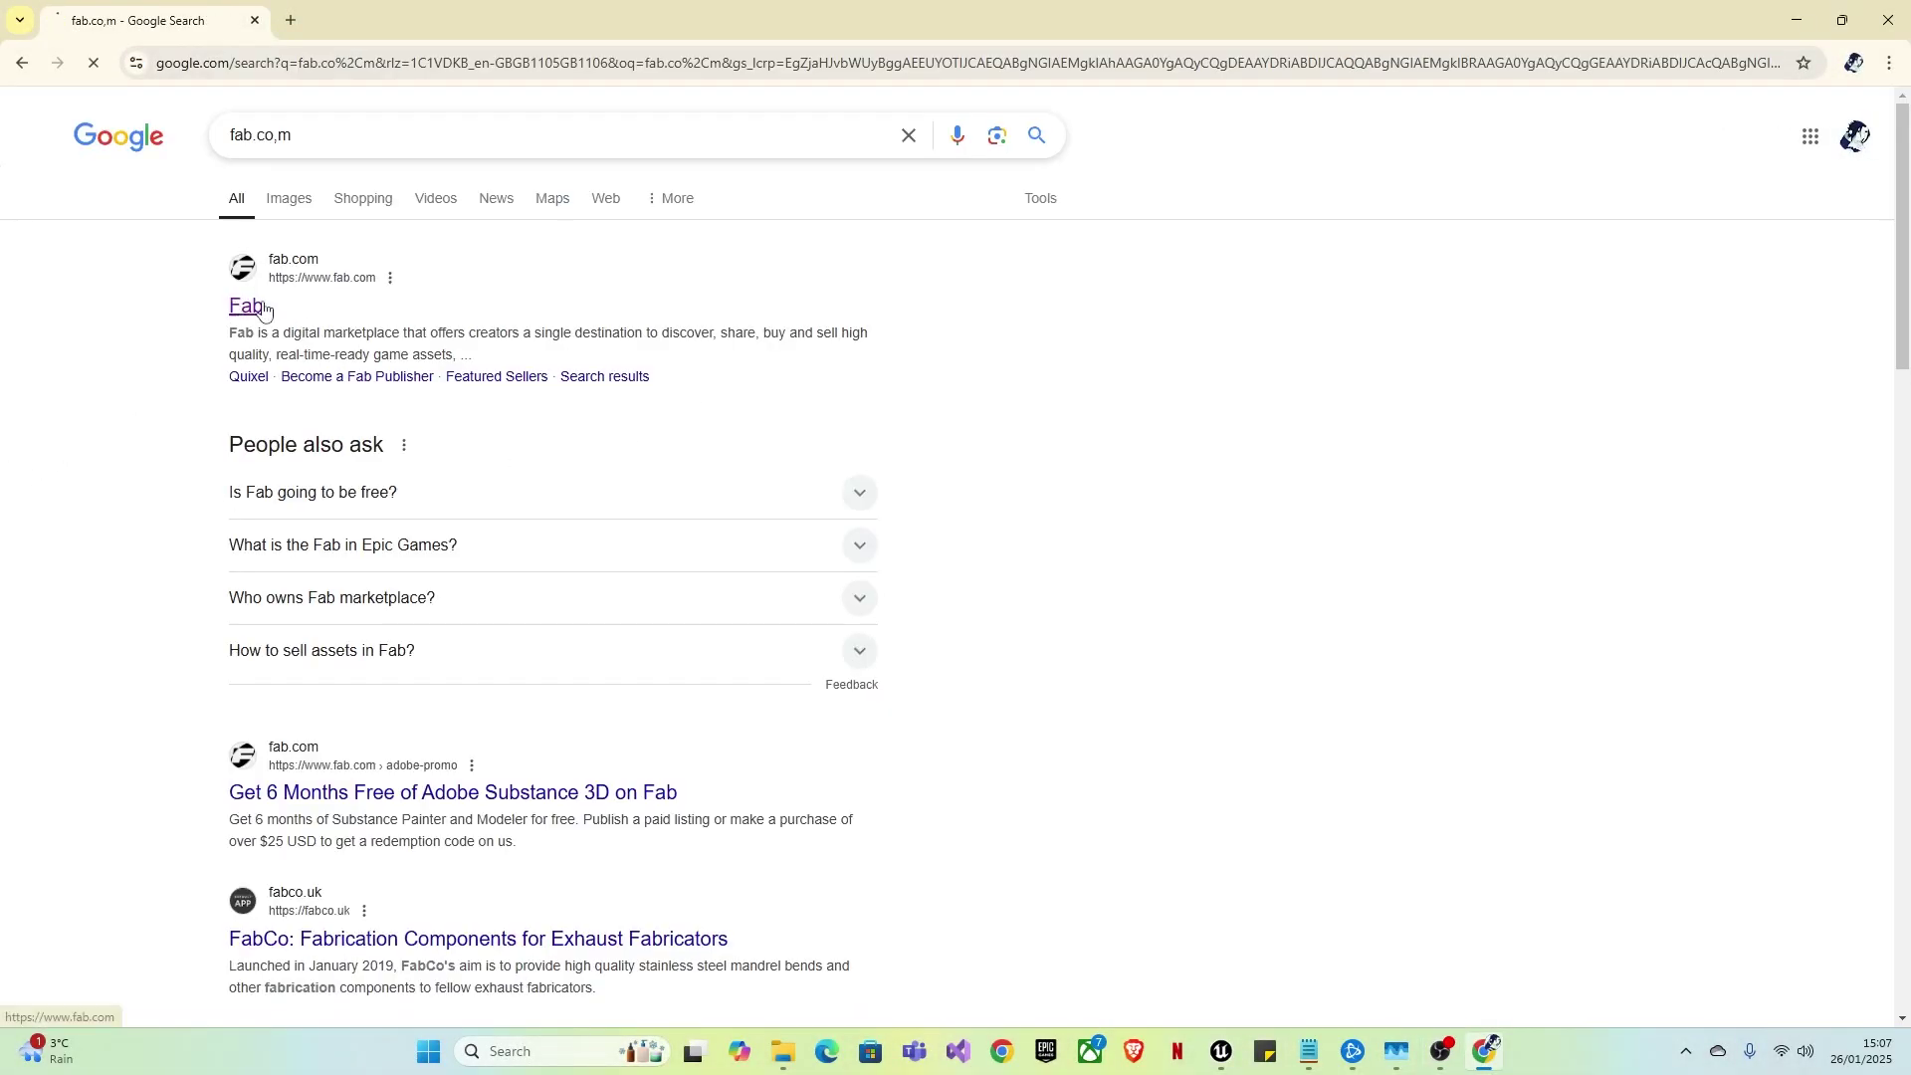
pyautogui.click(296, 307)
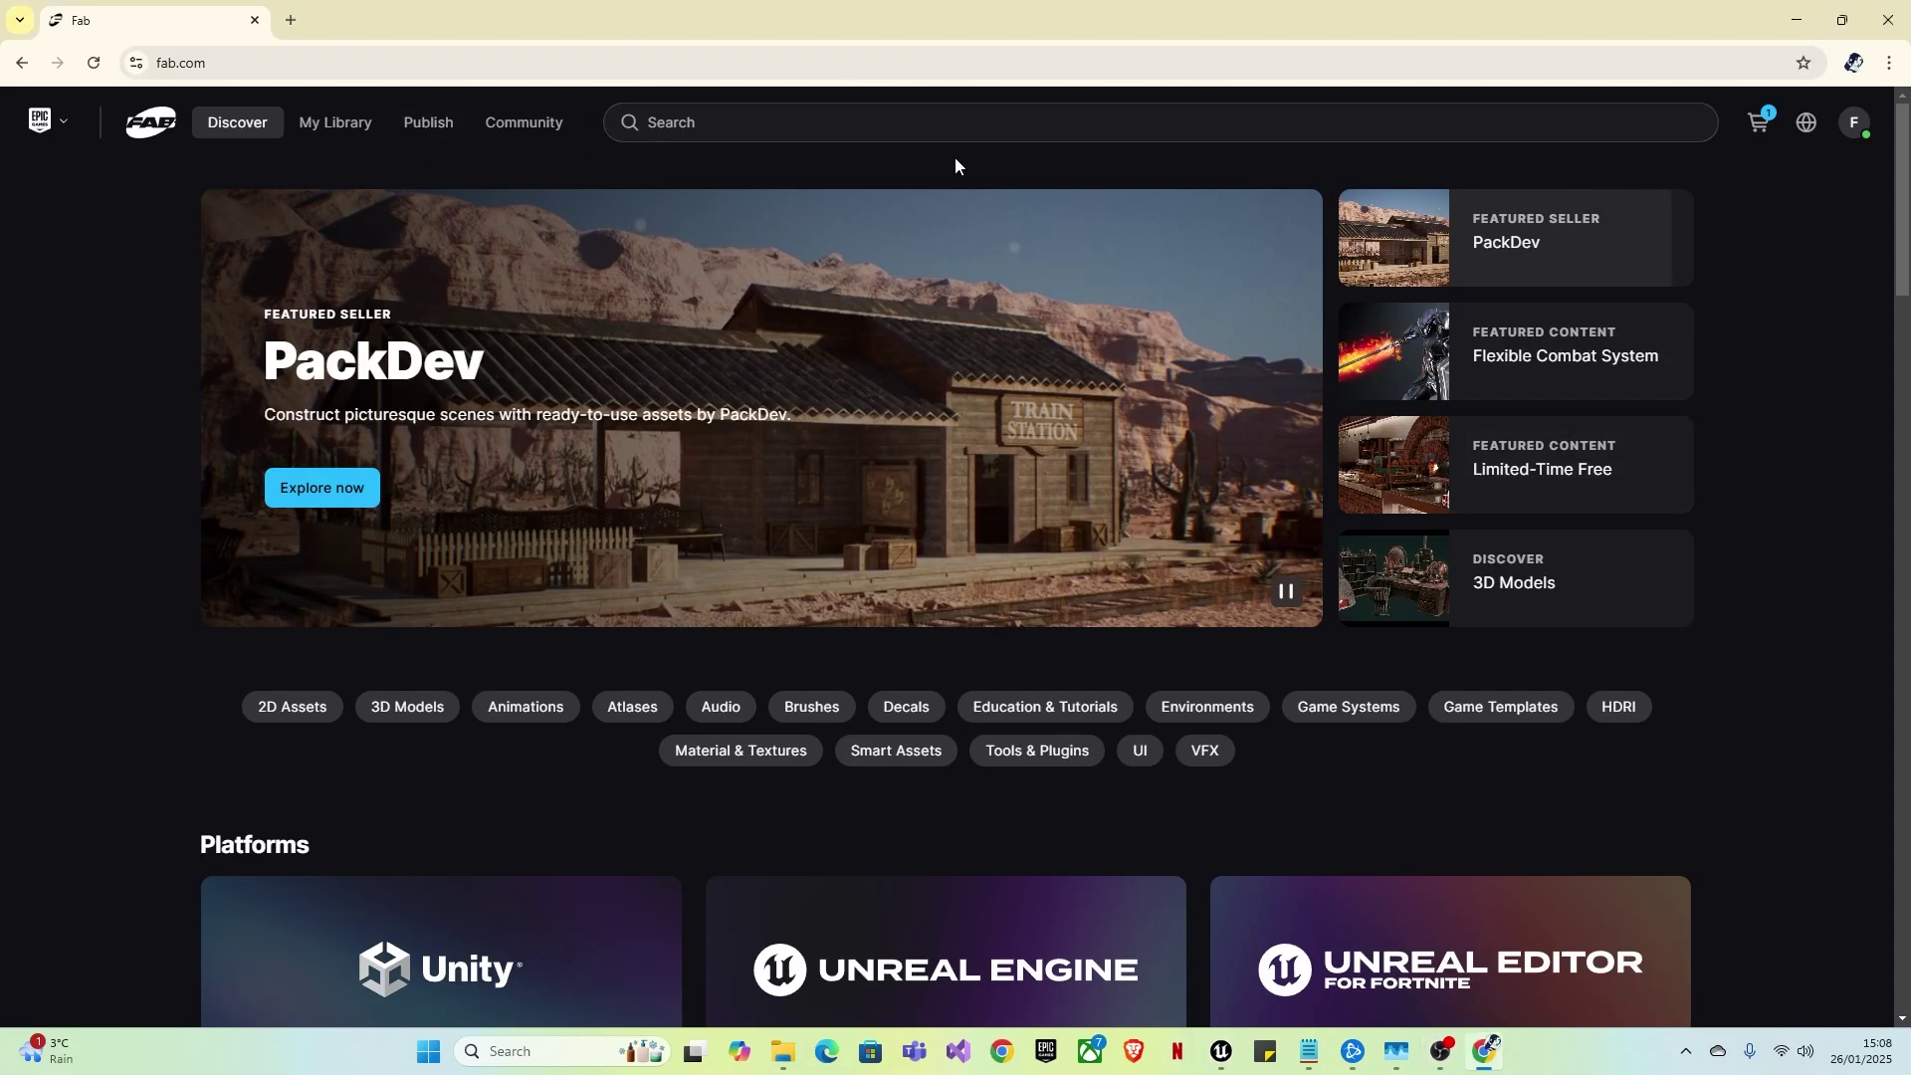
# - Search Fab for "game animation sample" and open the Game Animation Sample listing by Epic Games
pyautogui.click(713, 127)
pyautogui.write('game animation sample')
pyautogui.press('Return')
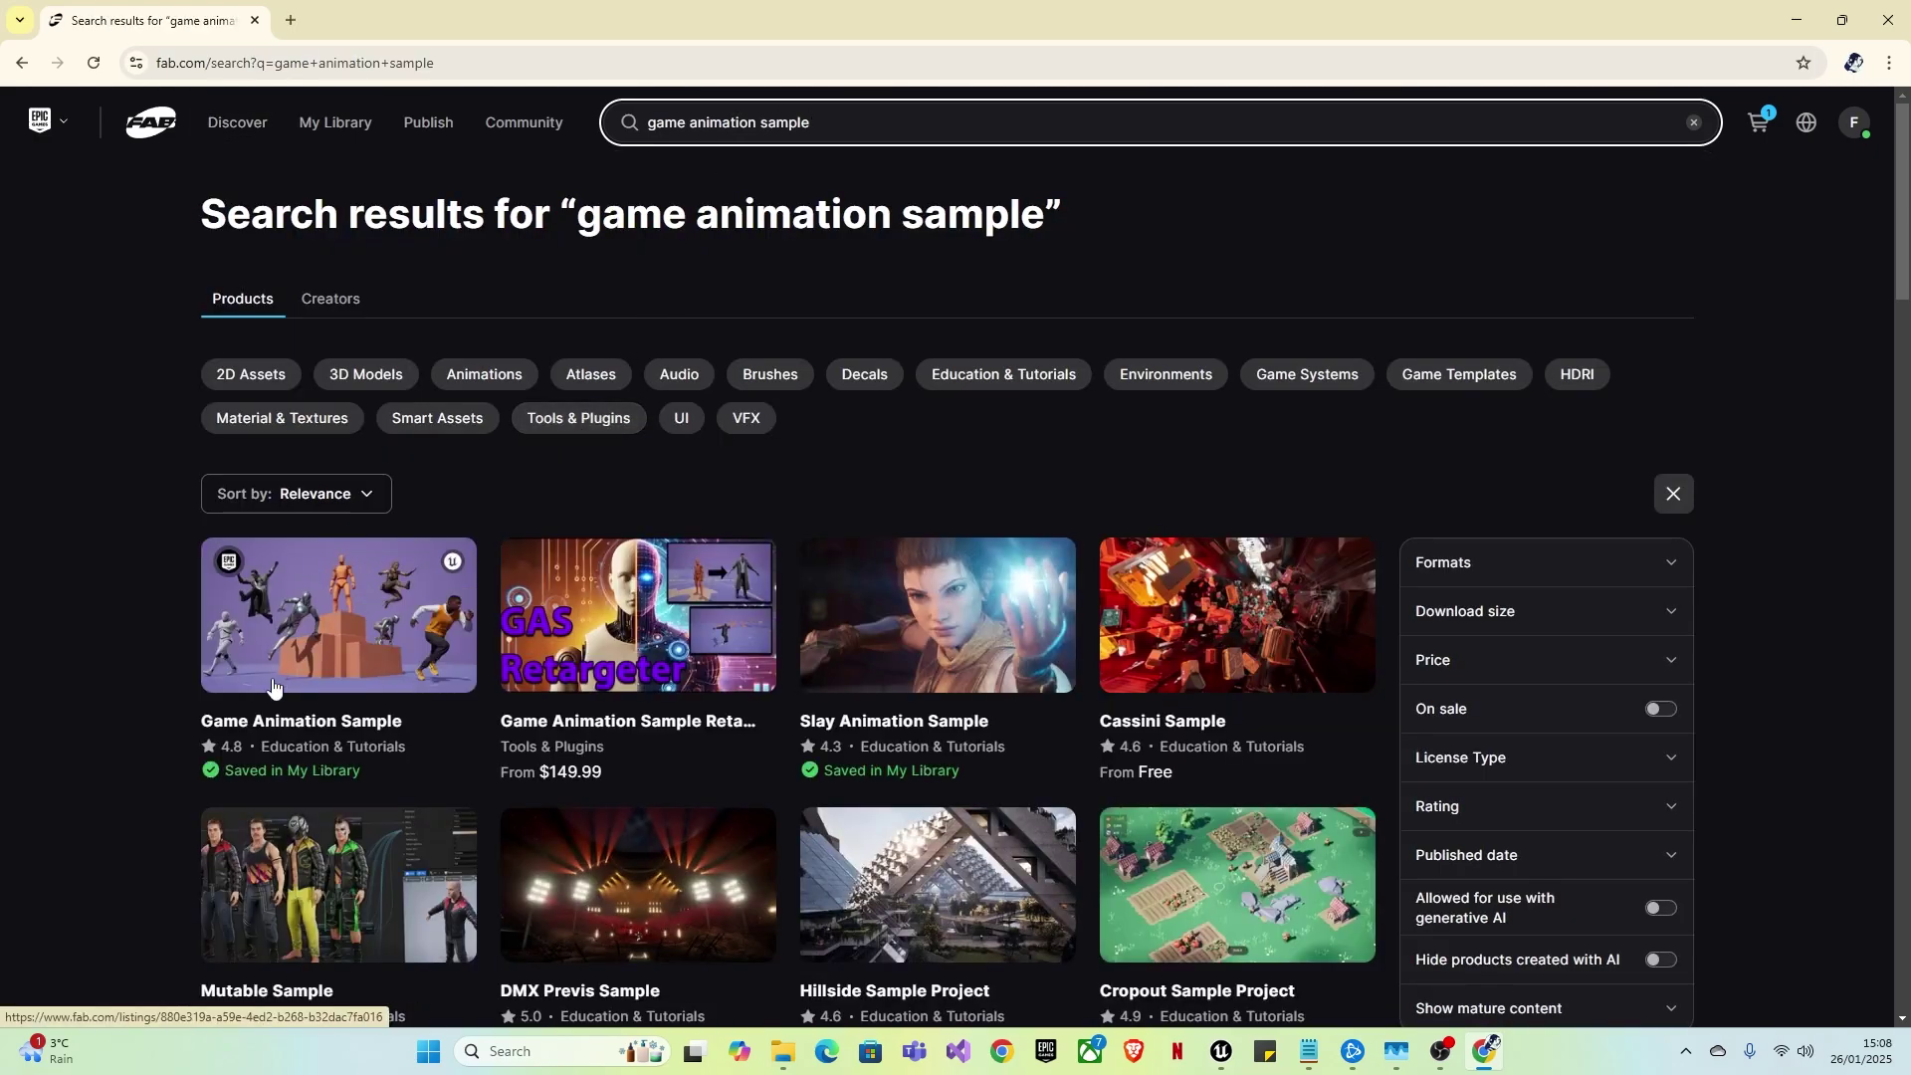
pyautogui.click(300, 626)
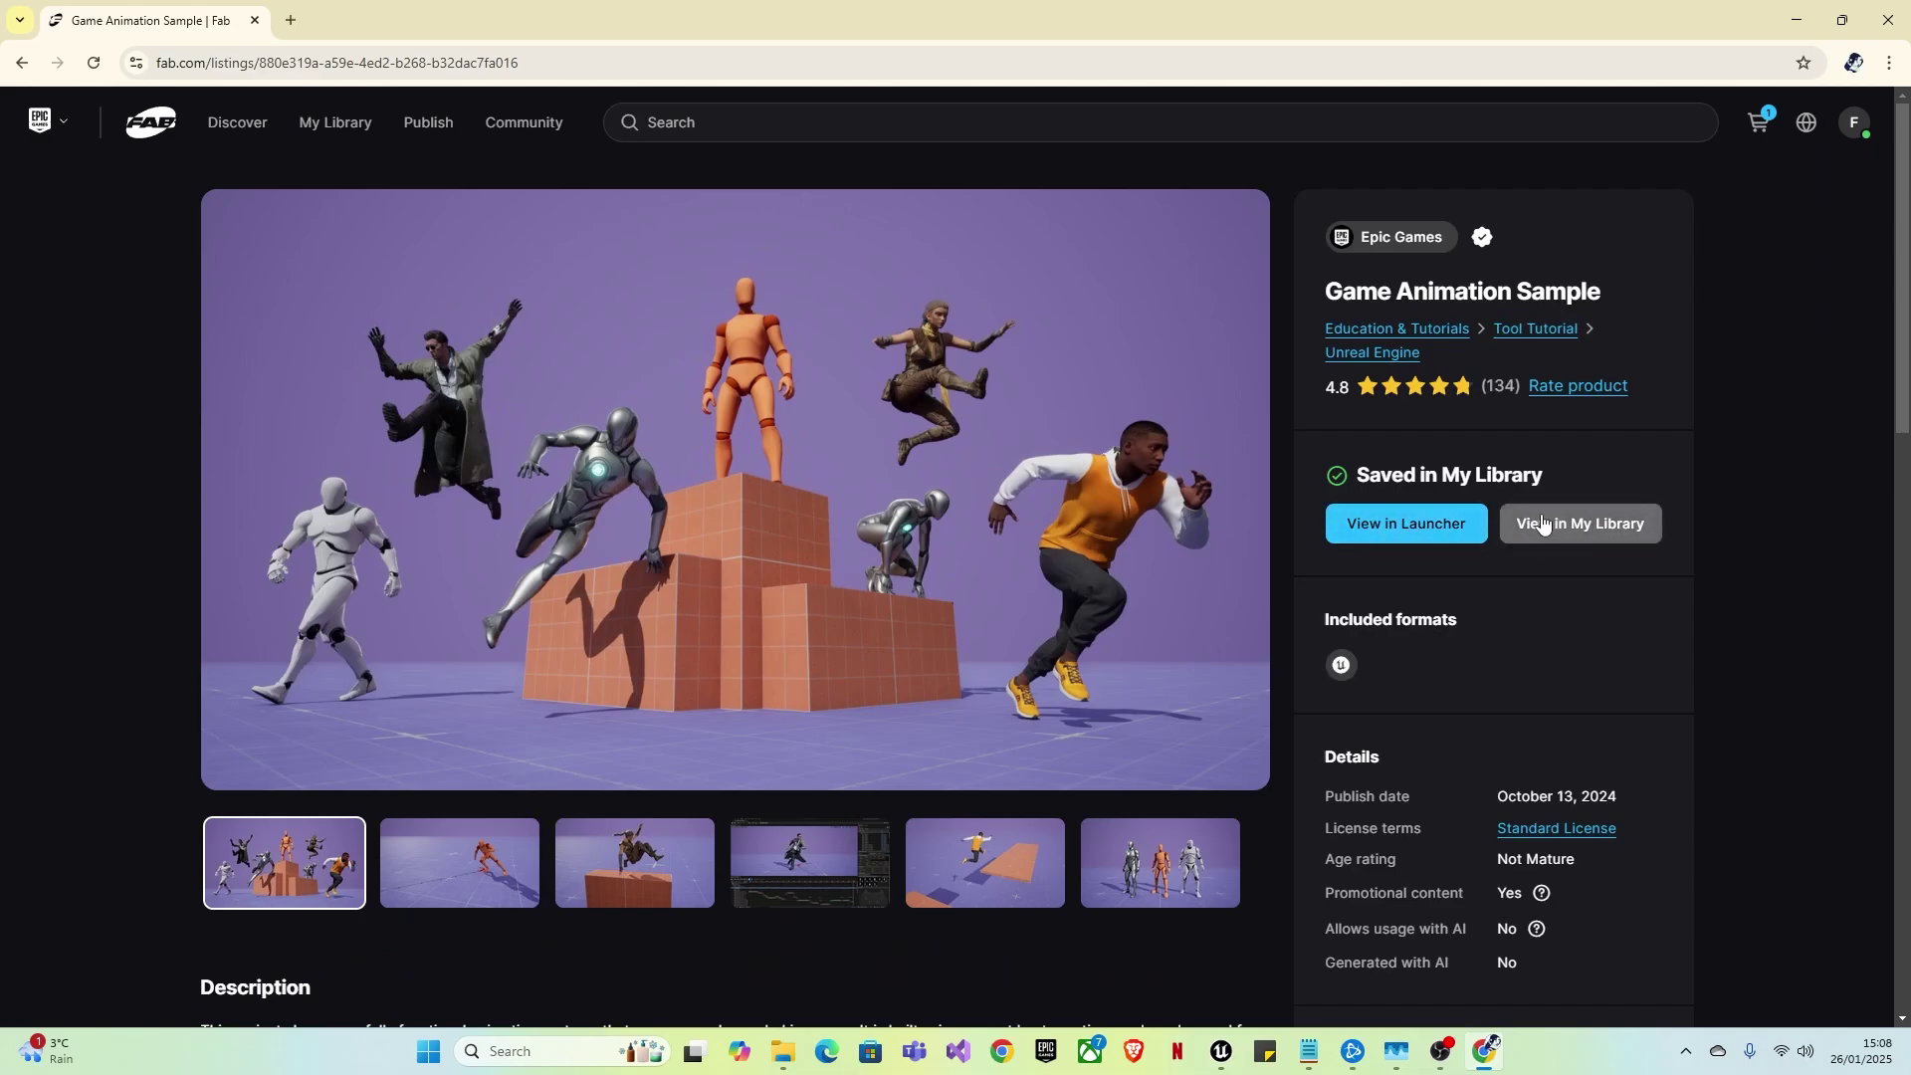
pyautogui.click(1413, 525)
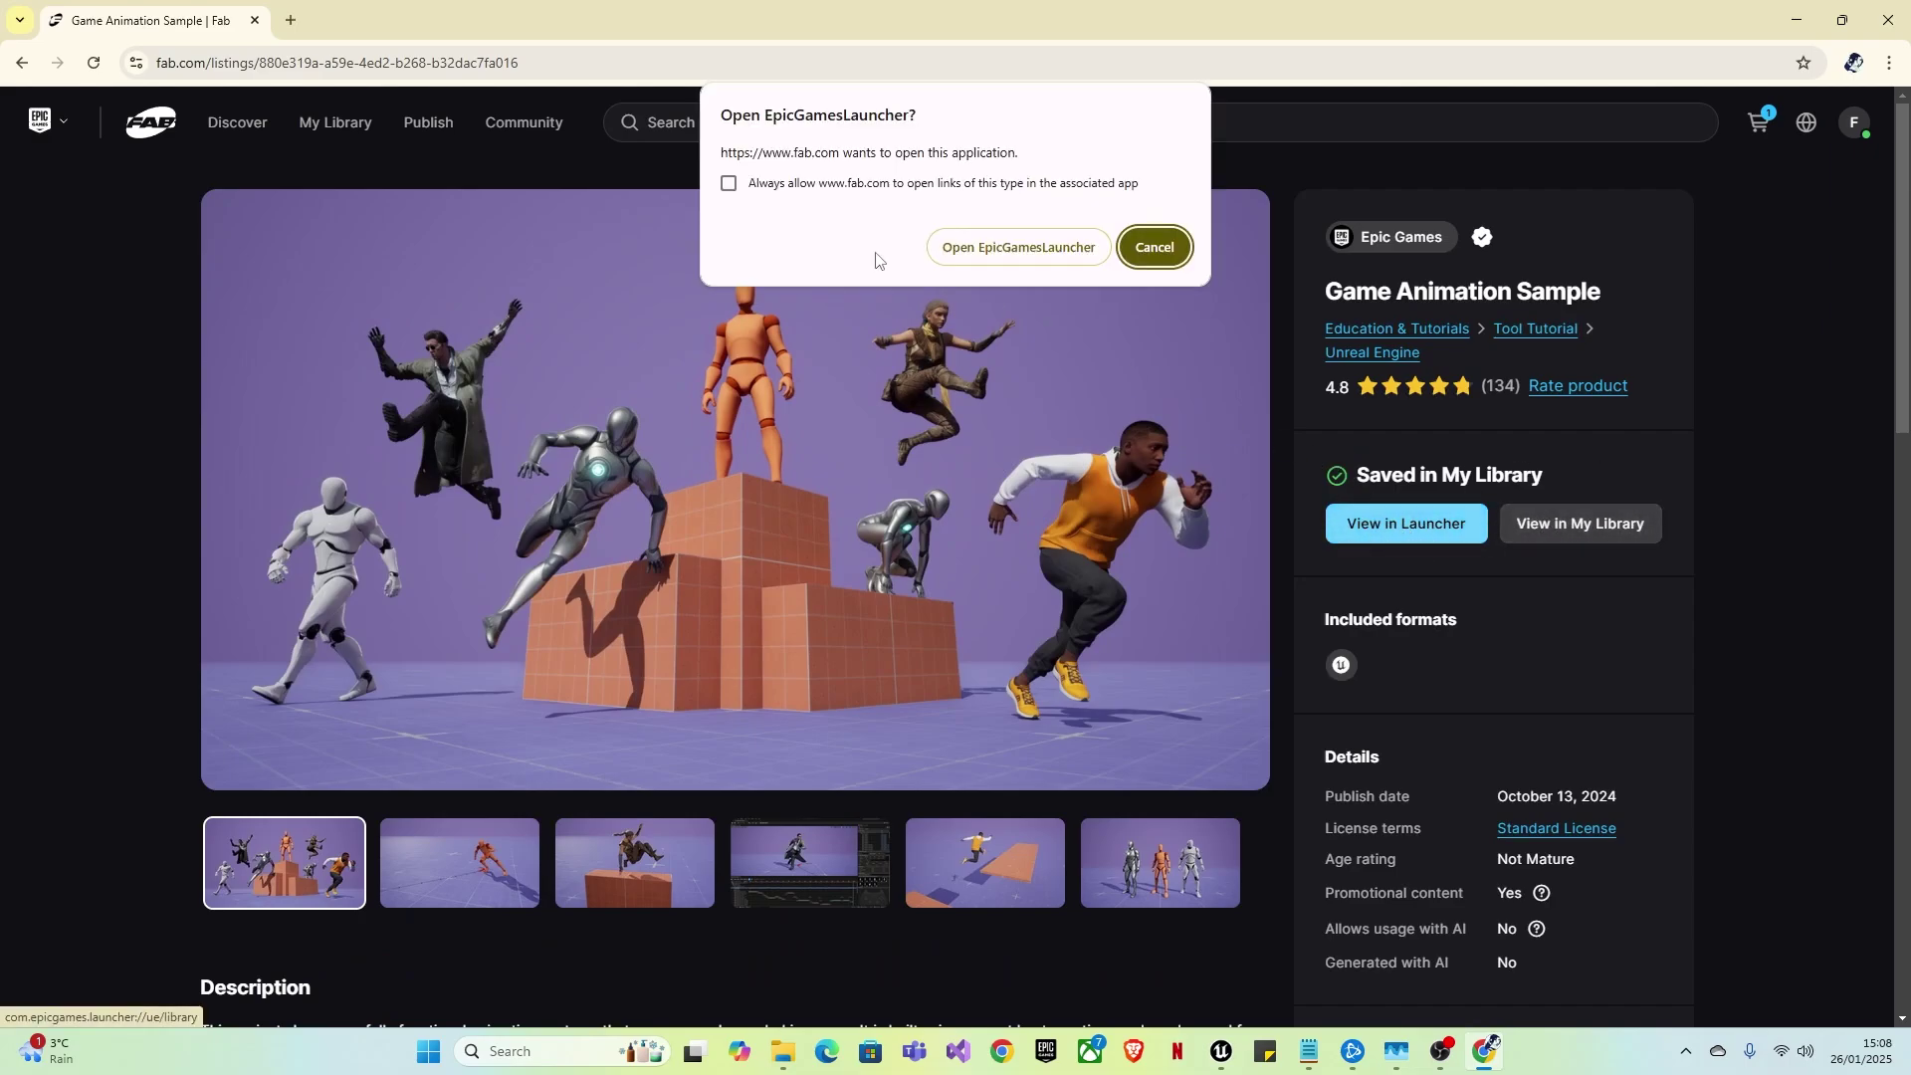
pyautogui.click(729, 184)
pyautogui.click(989, 245)
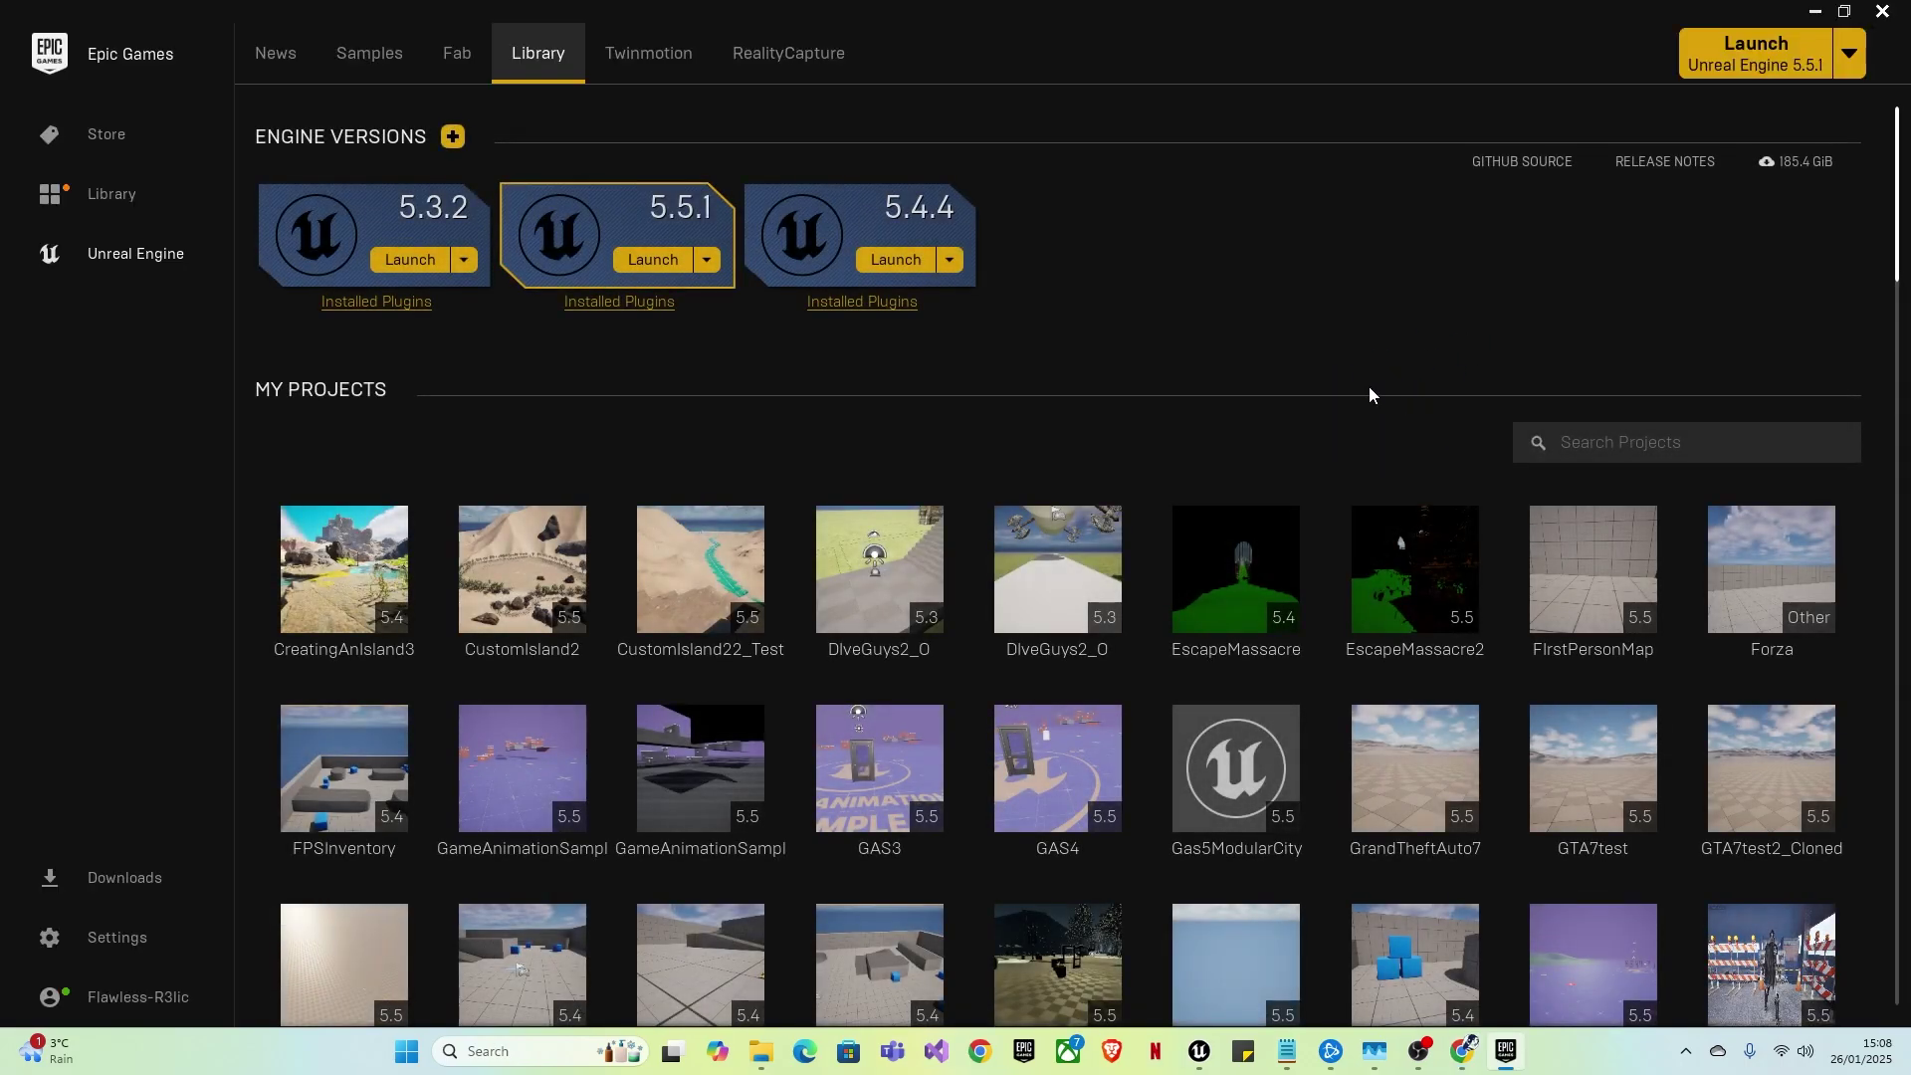
# - Search the launcher's Fab Library for "game animation sample"
pyautogui.scroll(-12, 790, 499)
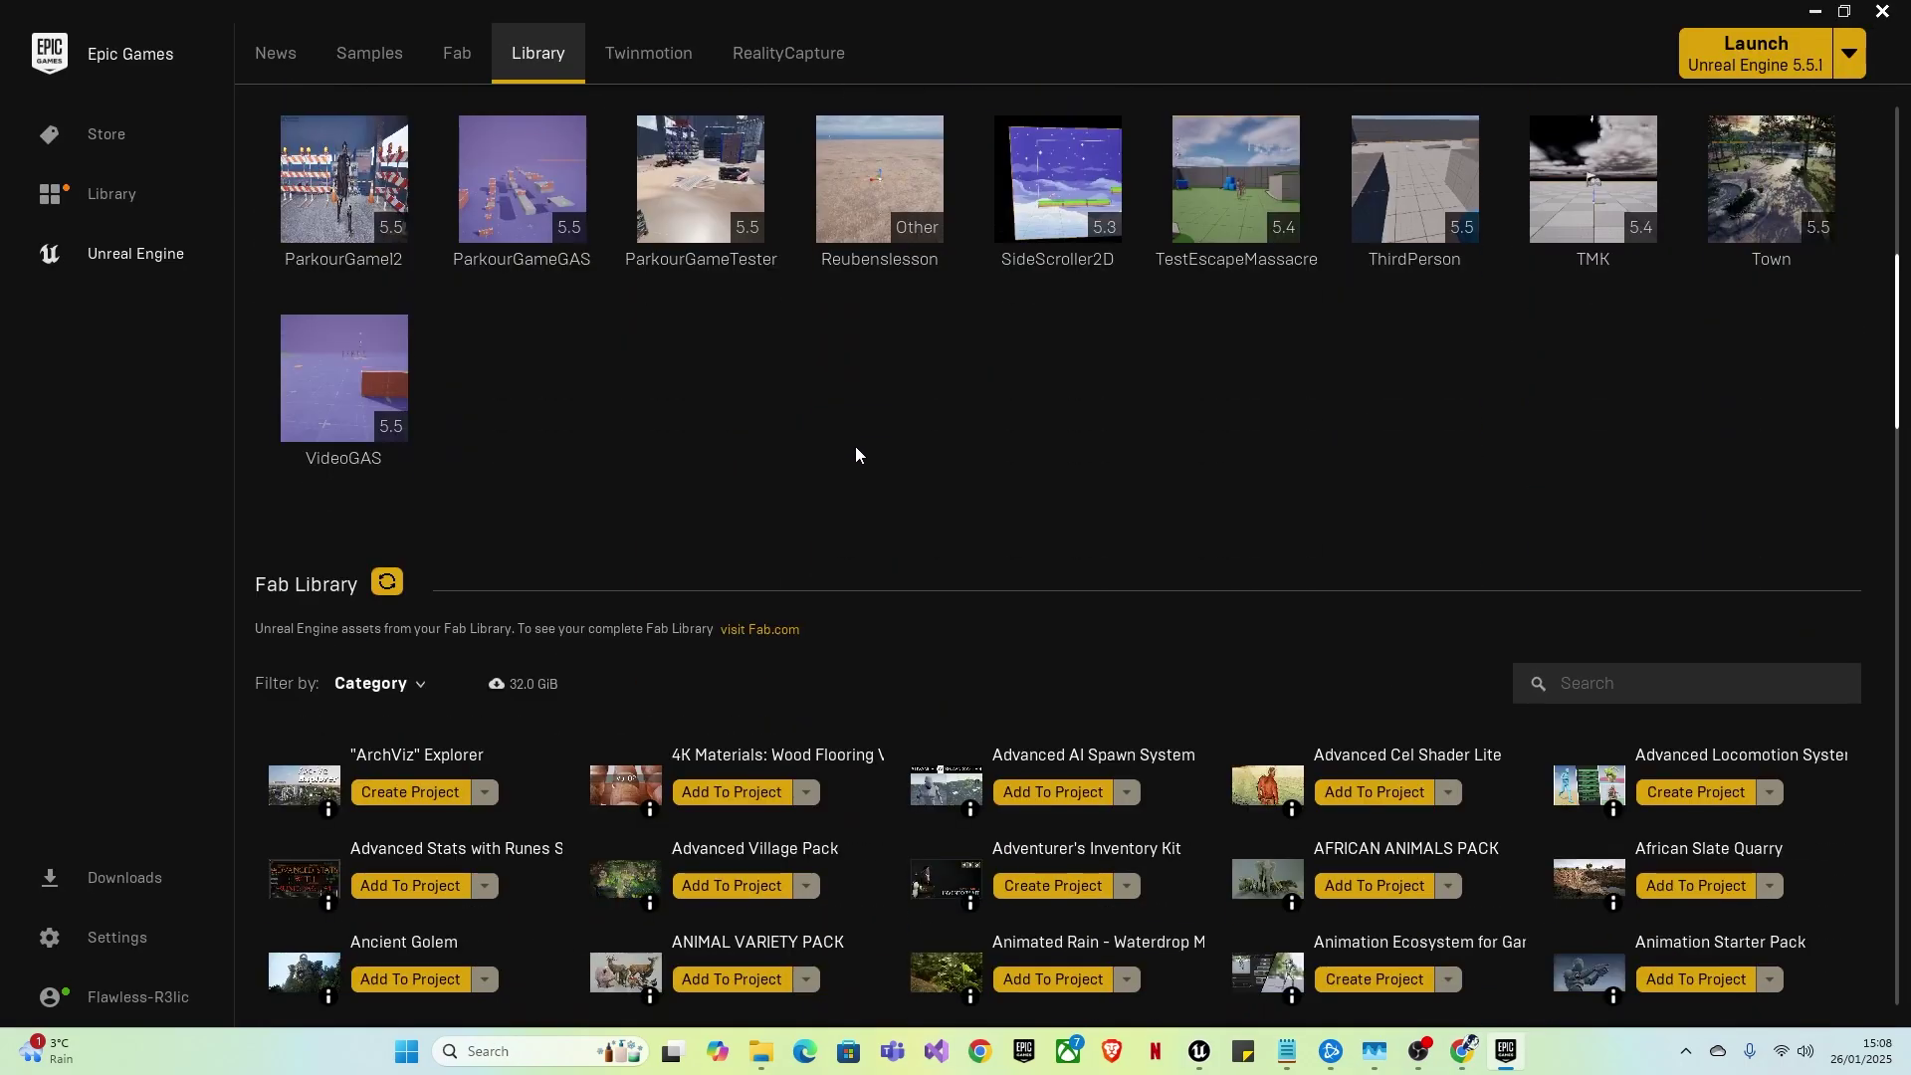
pyautogui.scroll(5, 630, 349)
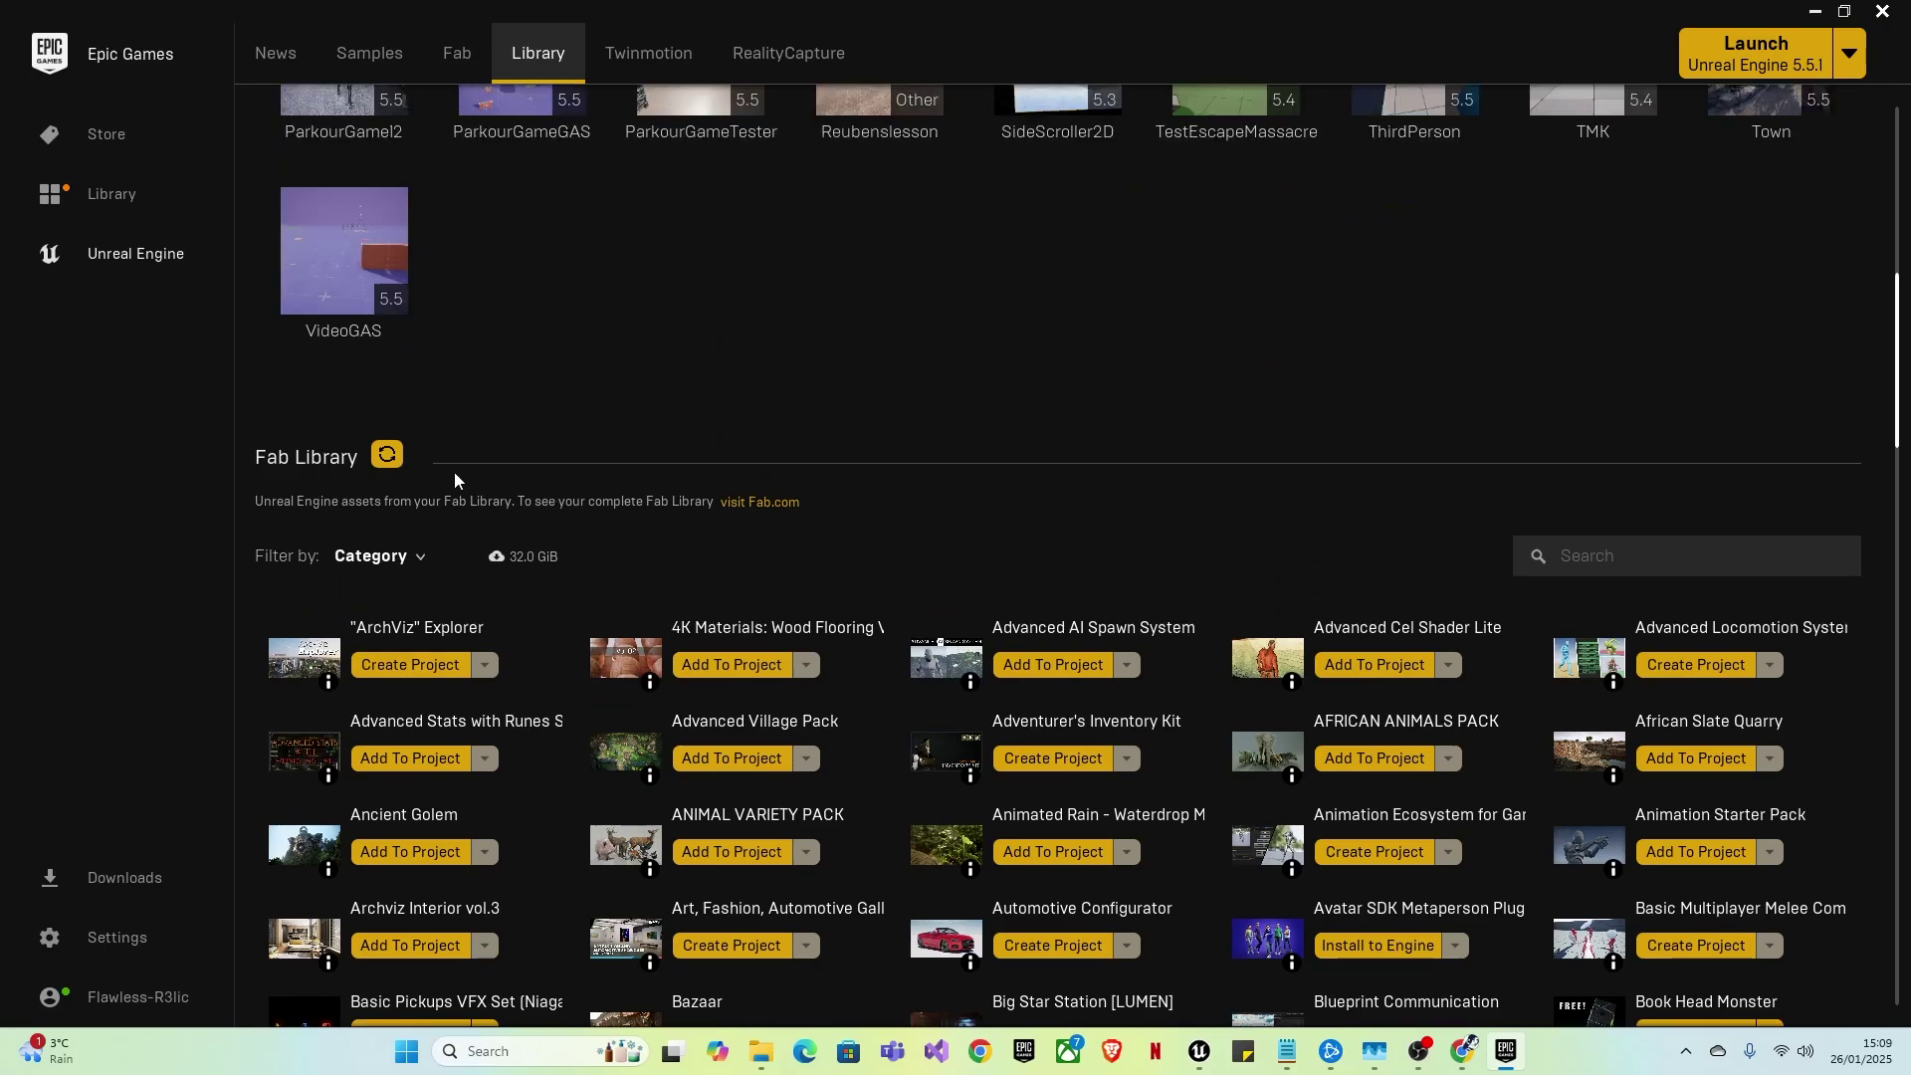
pyautogui.click(371, 555)
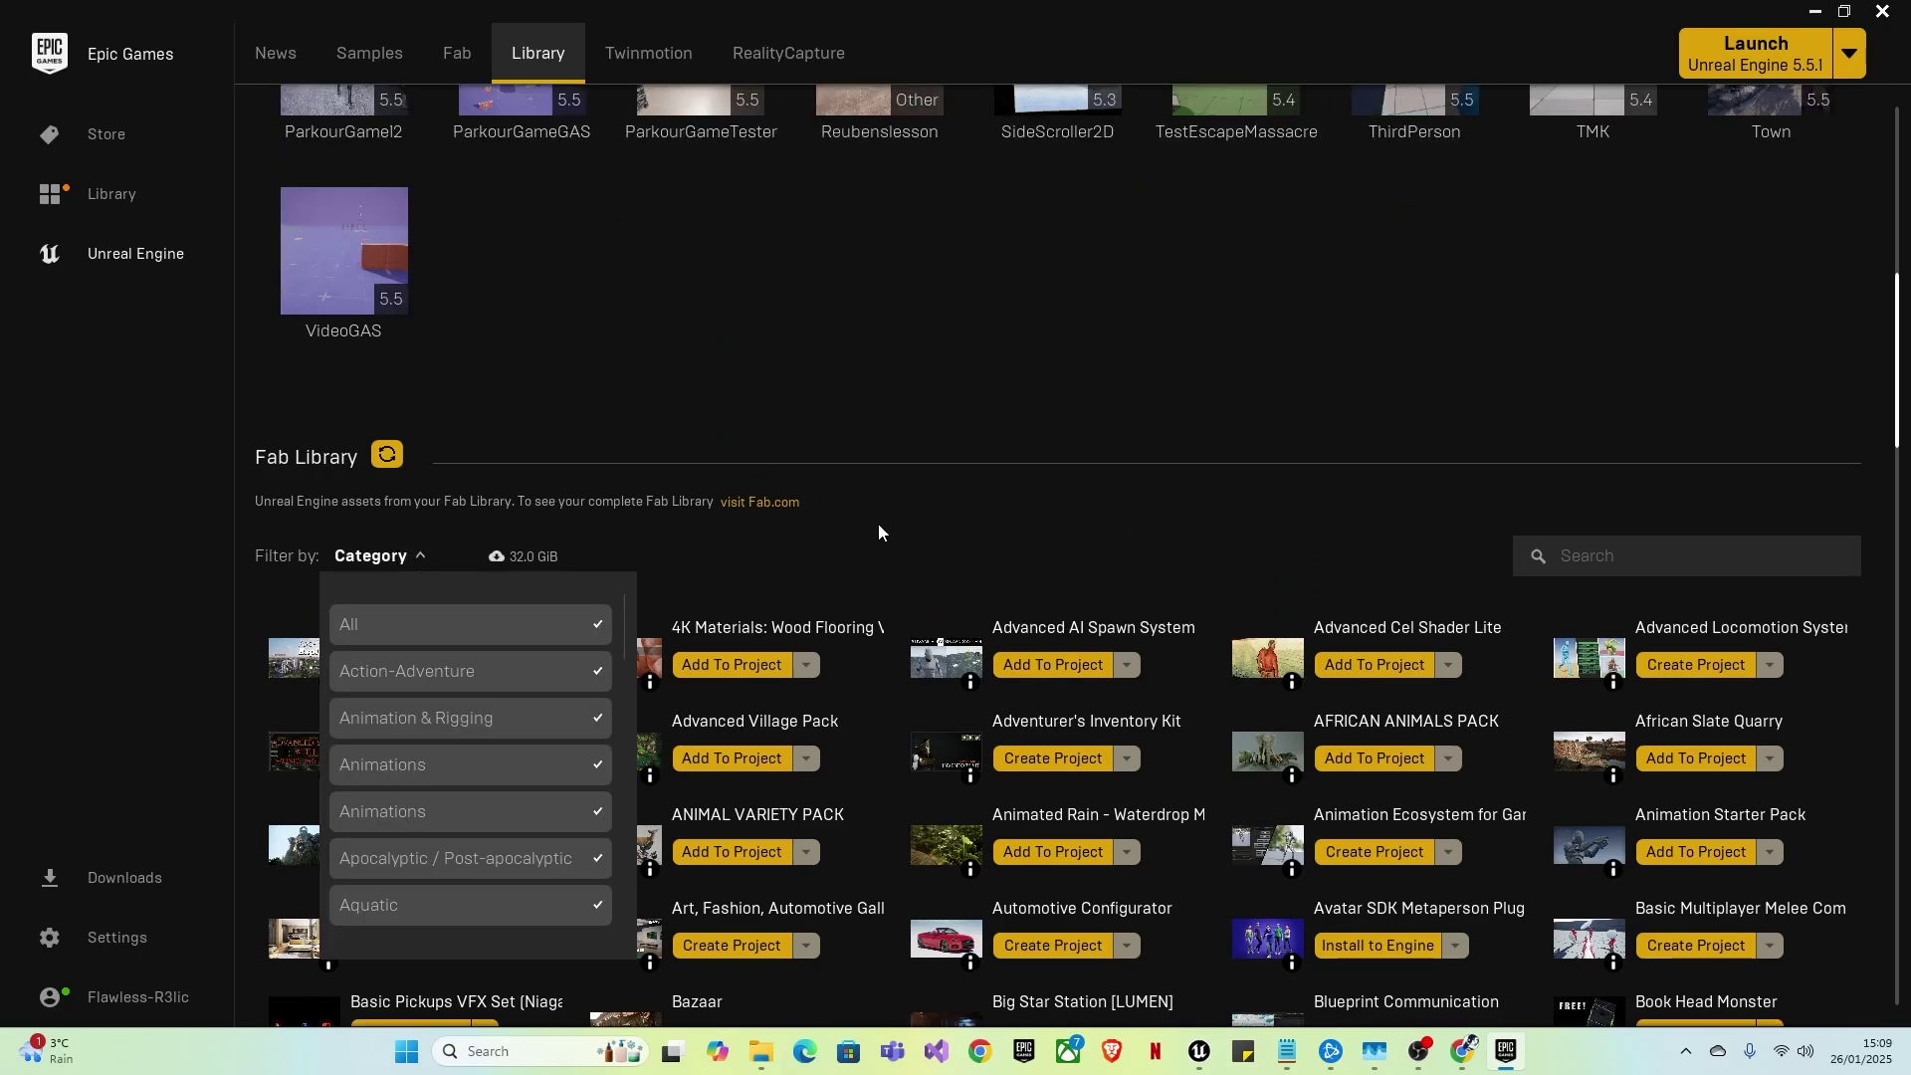
pyautogui.click(1635, 555)
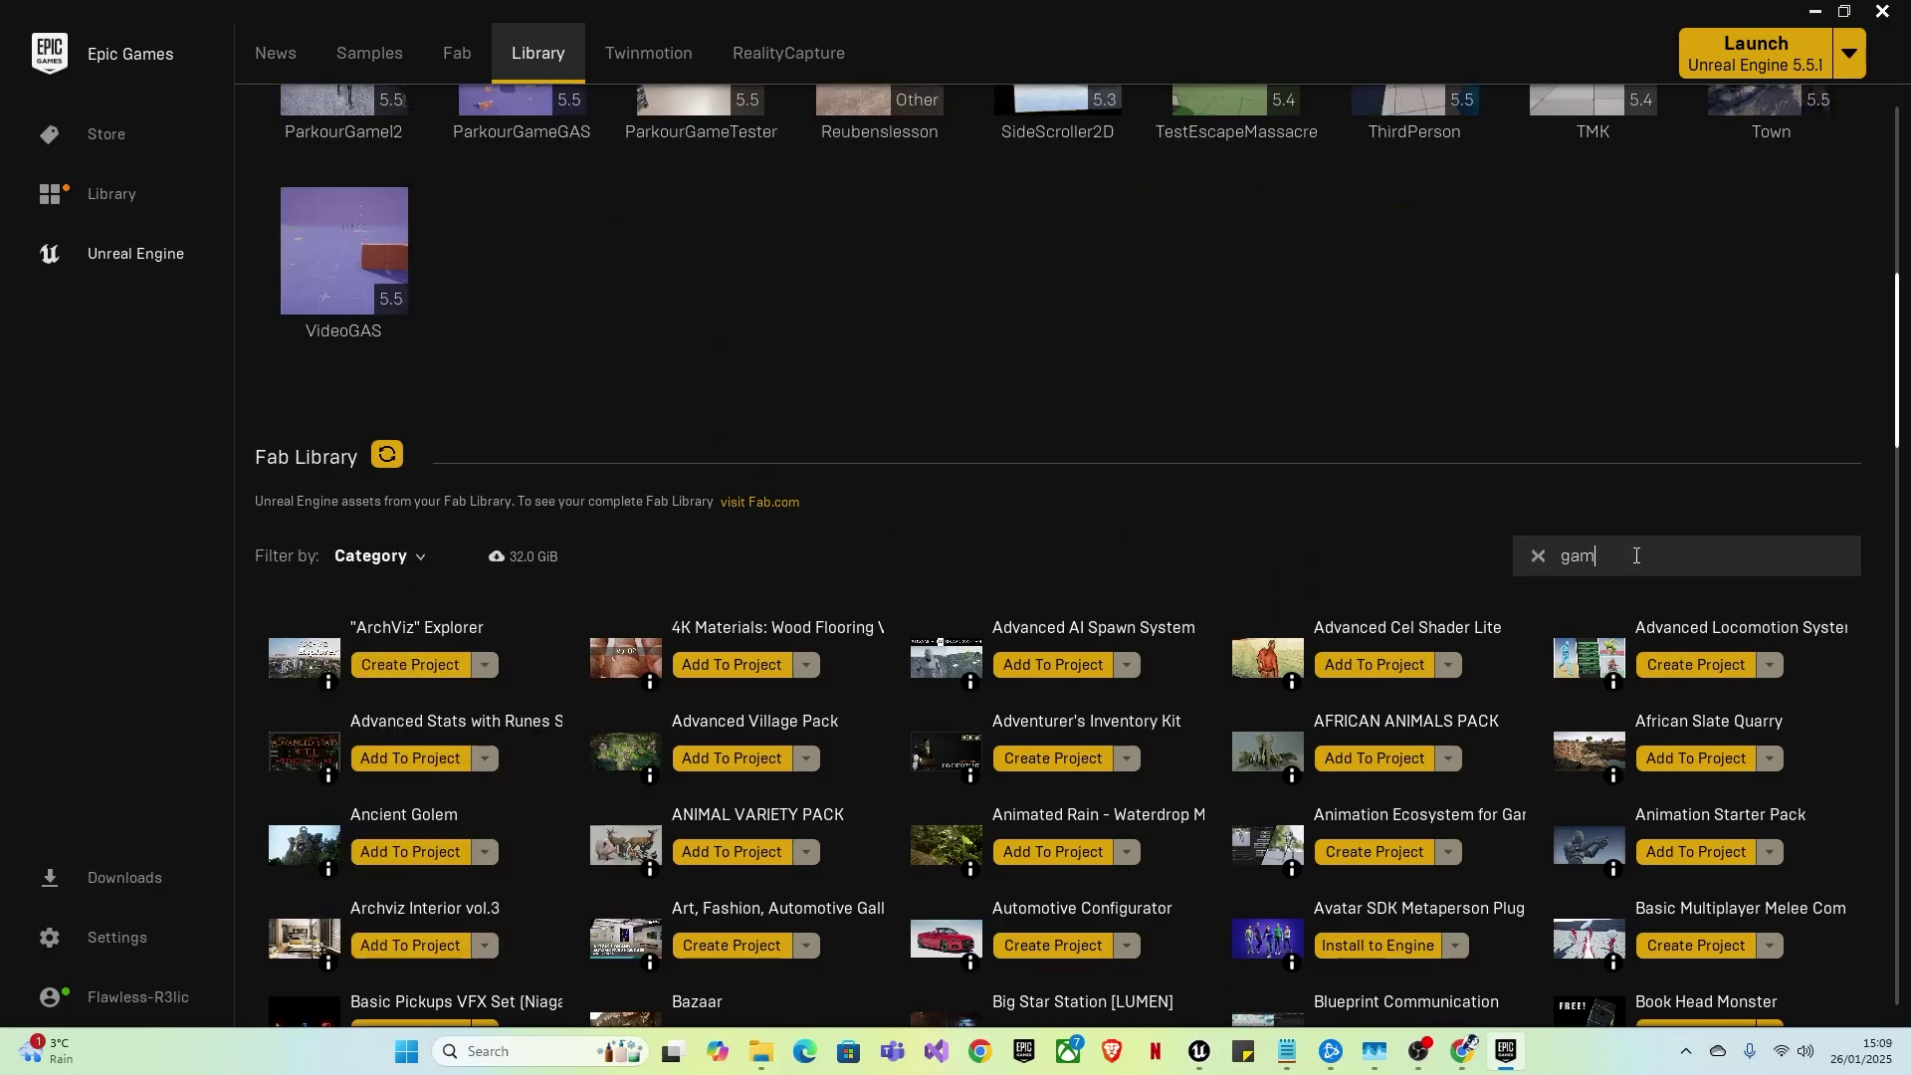
pyautogui.write('game animation sample')
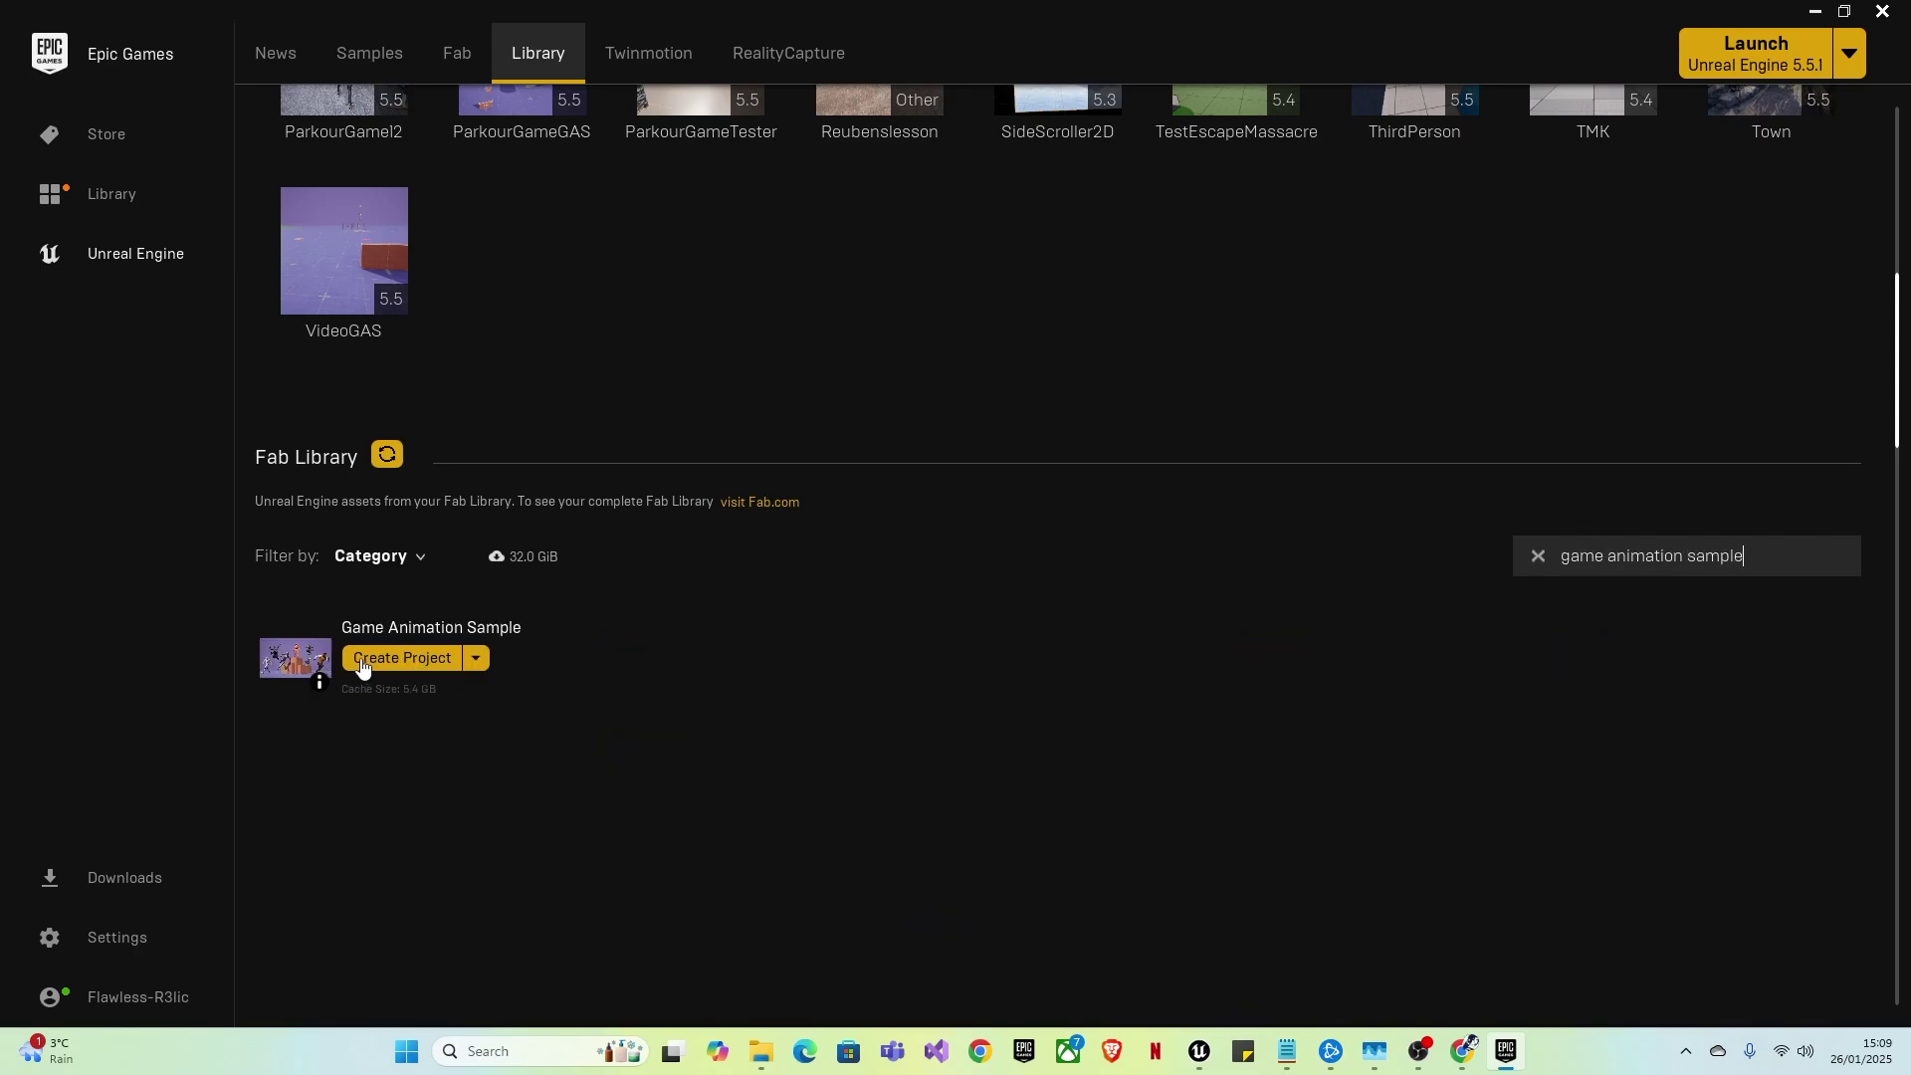
# - Create a project from Game Animation Sample named VideoGAS2, using engine version 5.5 and the default folder
pyautogui.click(403, 659)
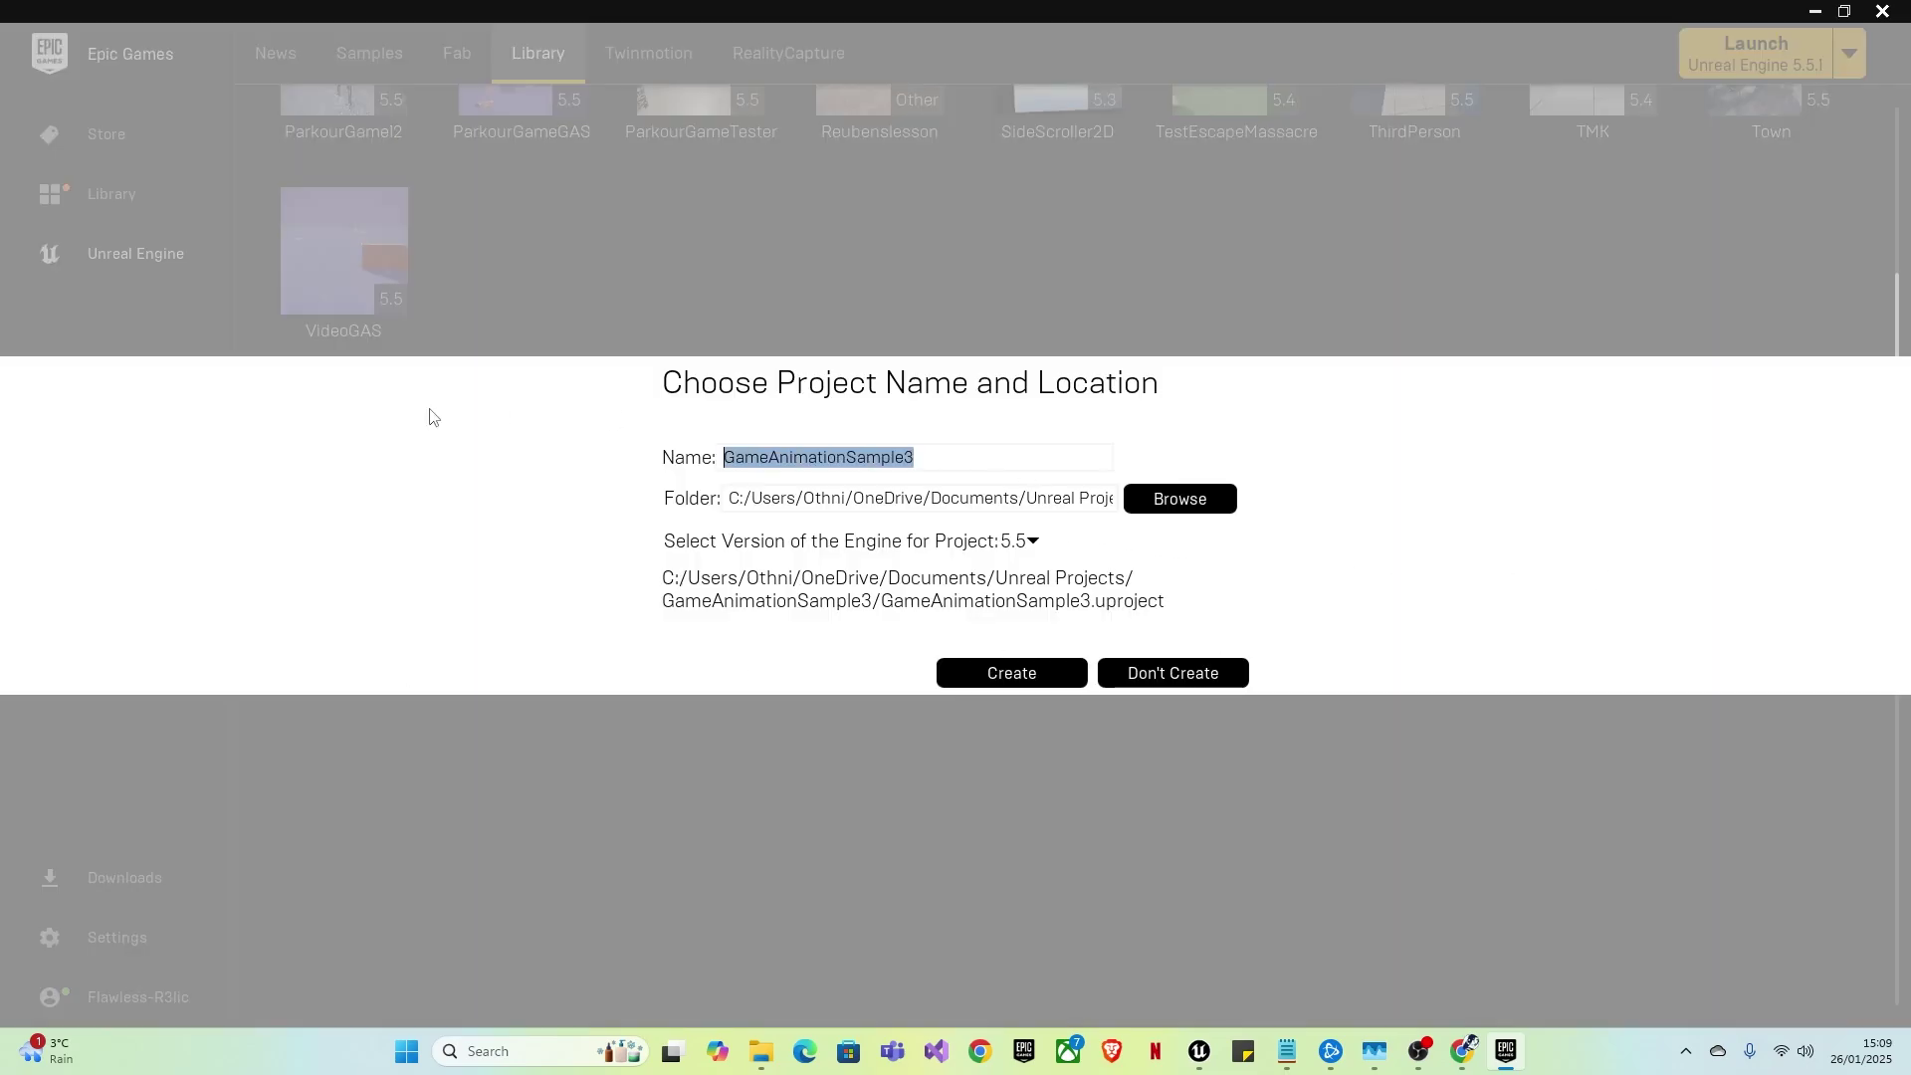
pyautogui.write('Video')
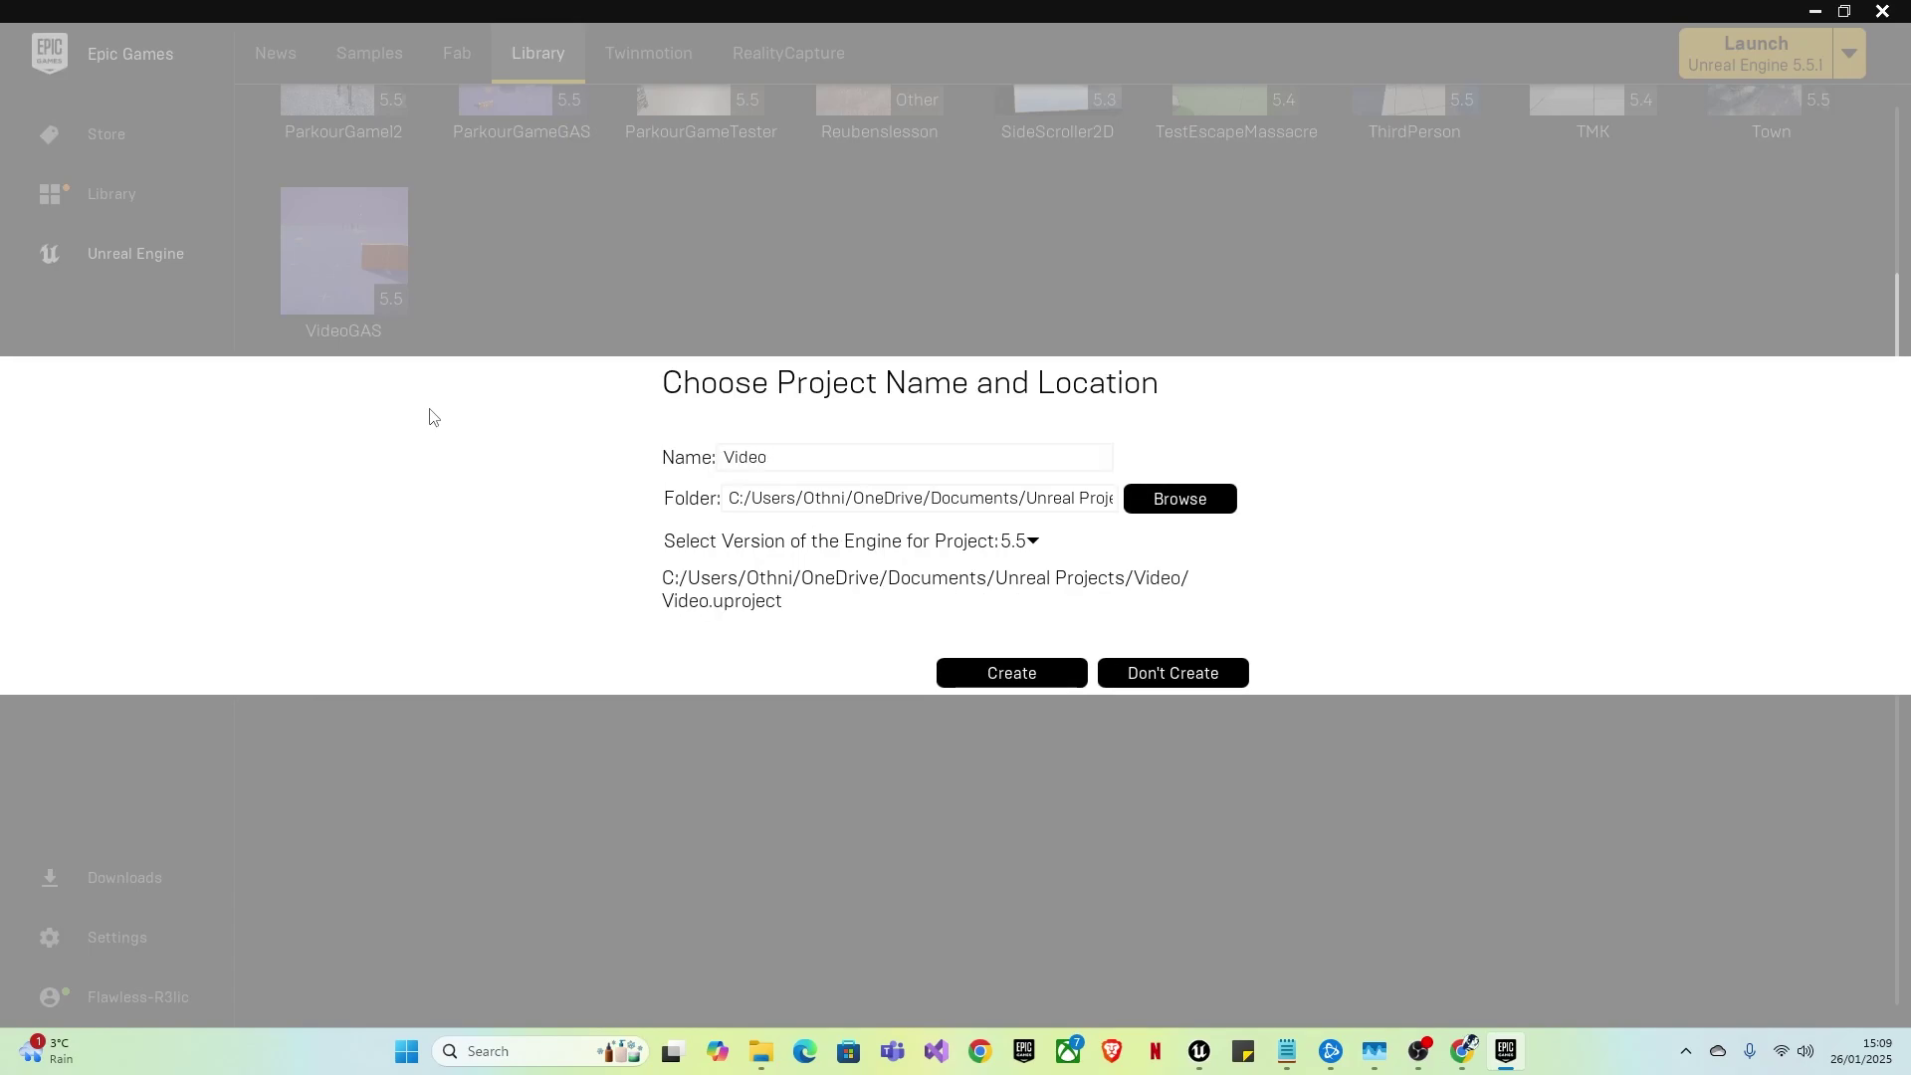
pyautogui.write('GAS')
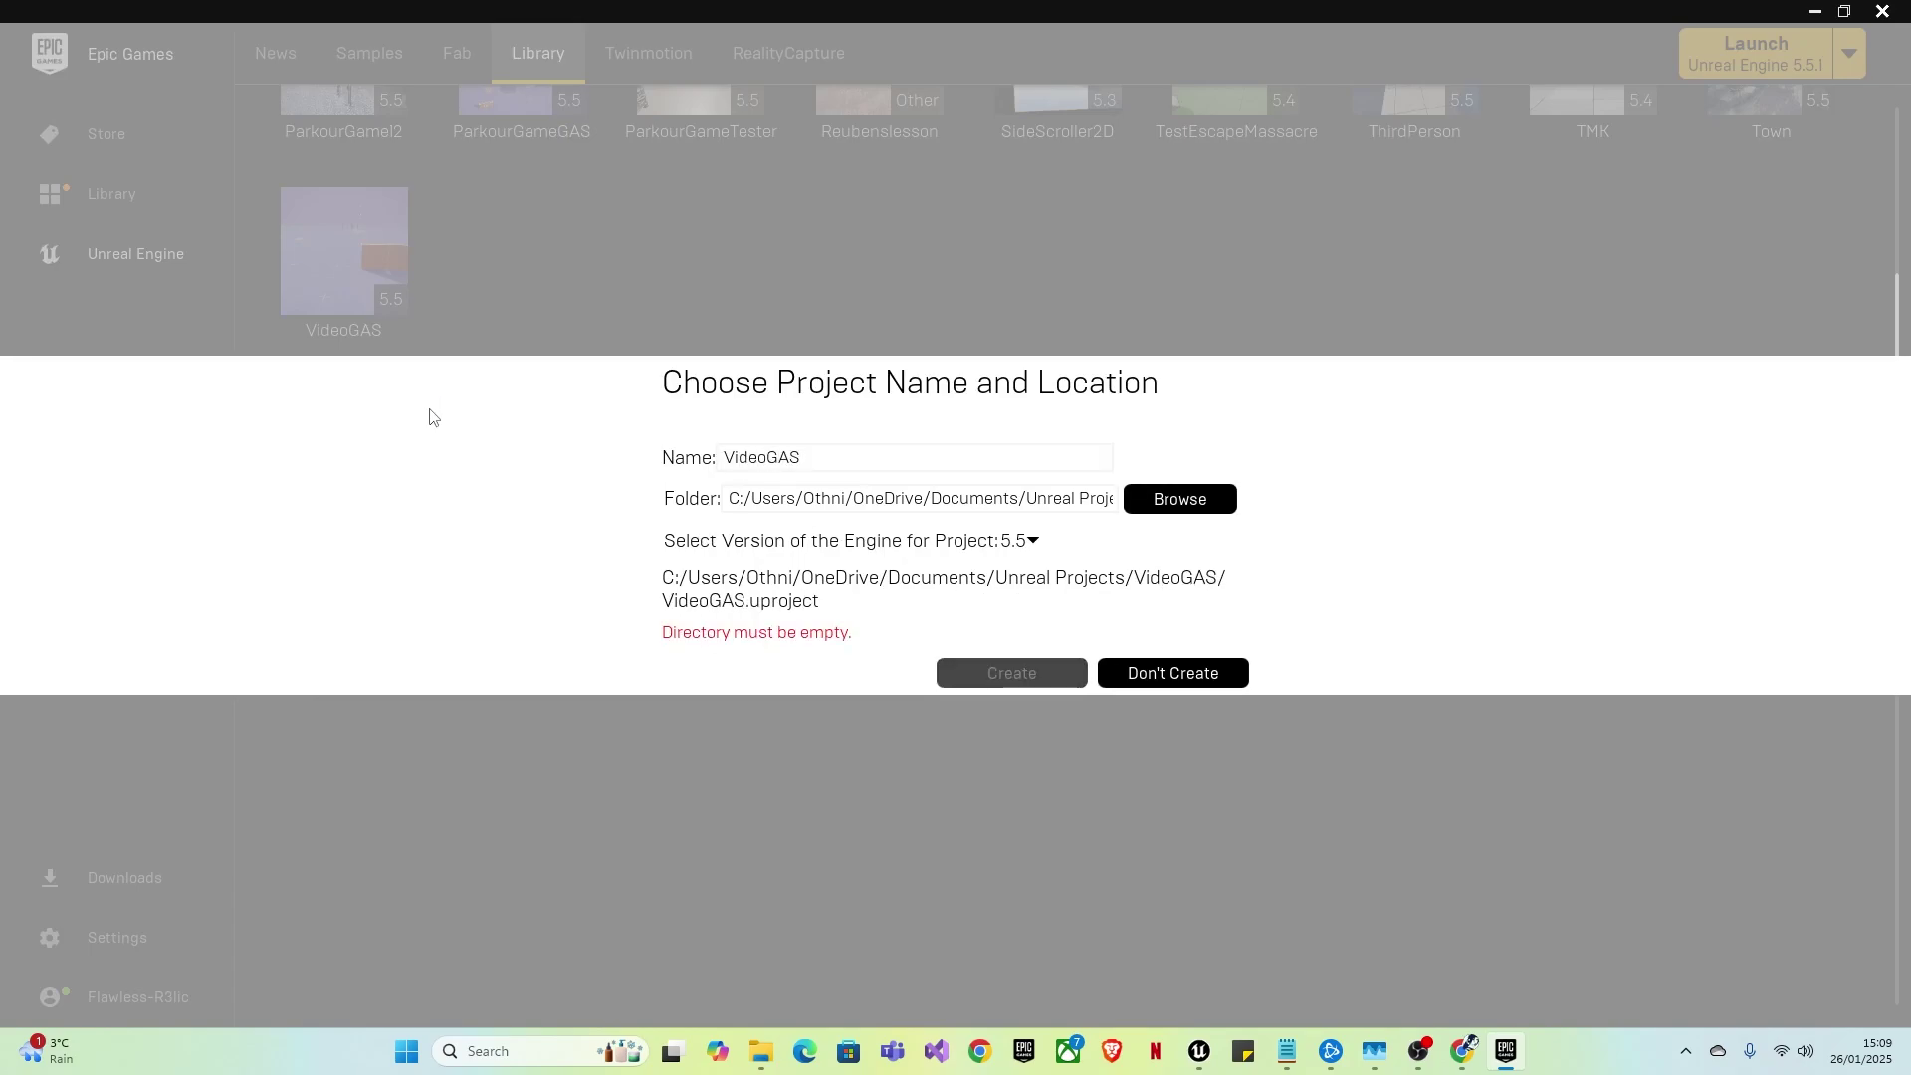
pyautogui.write('2')
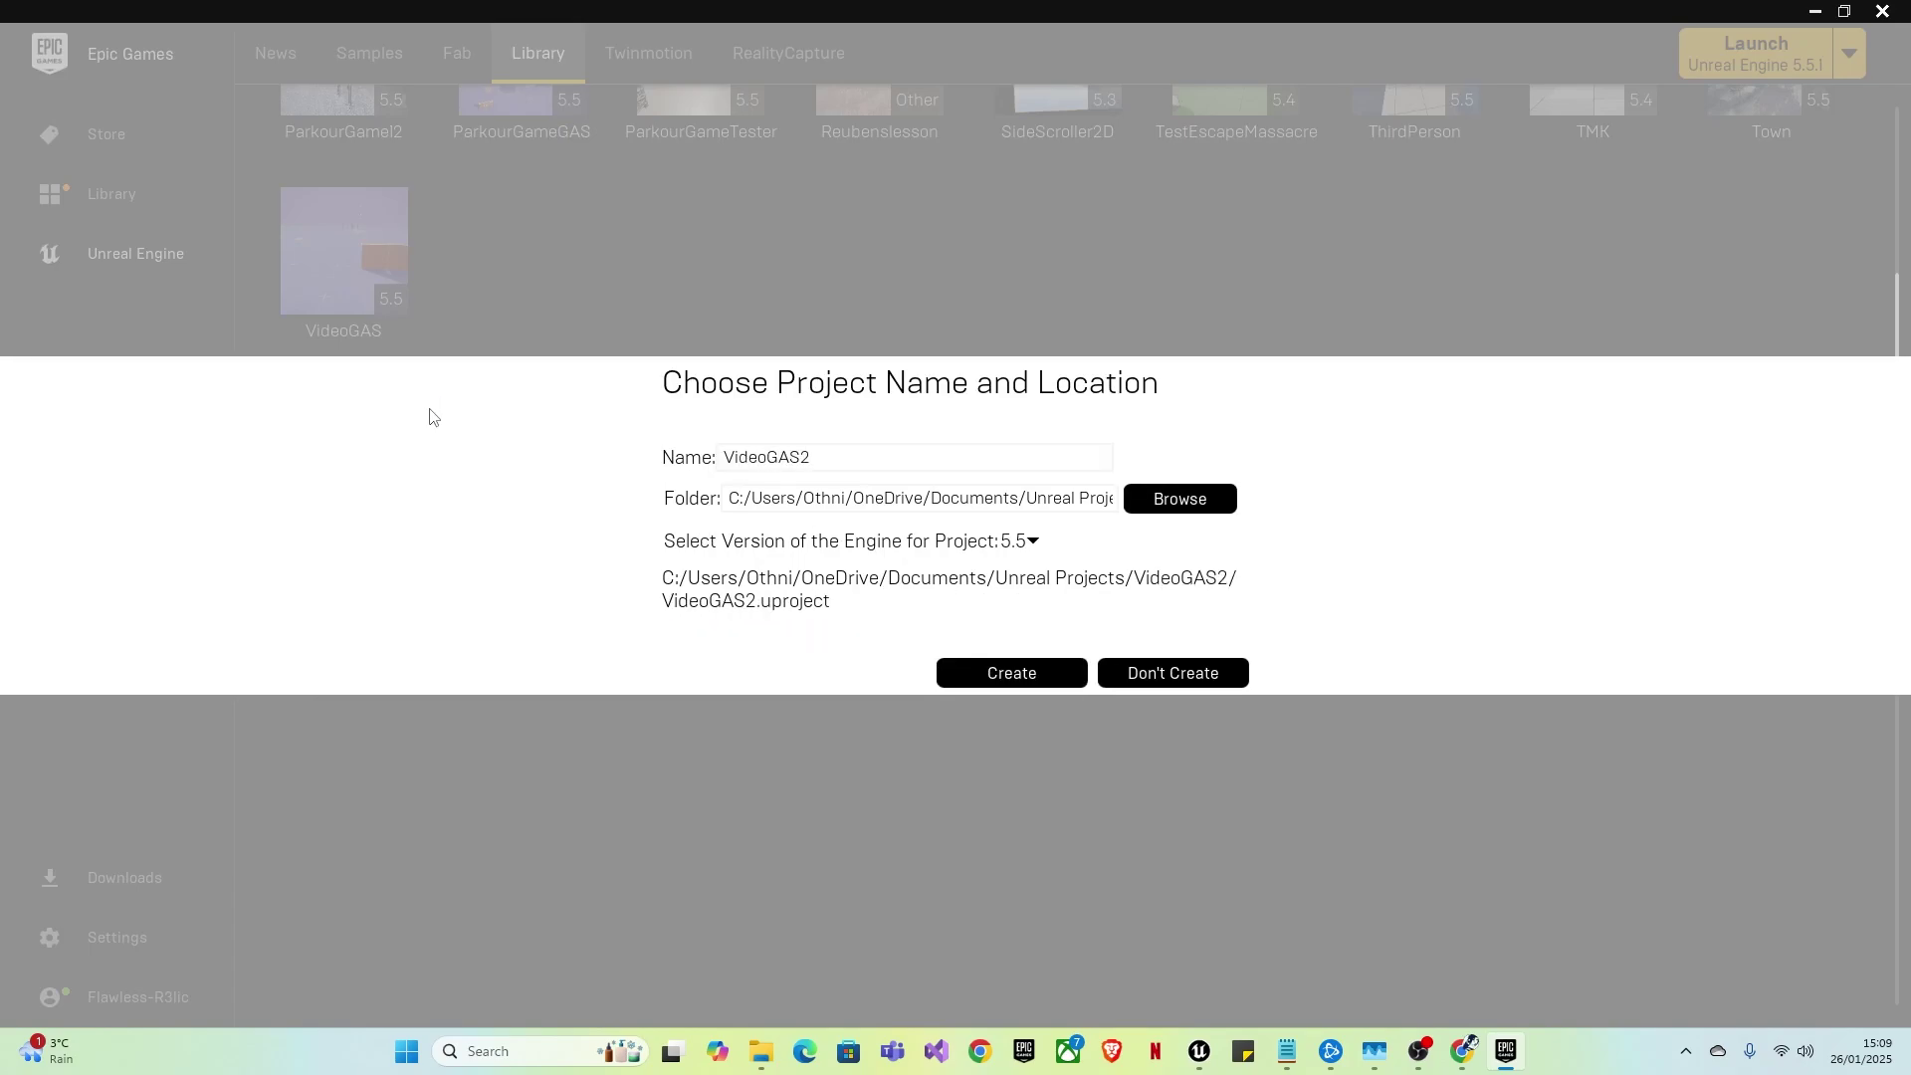
pyautogui.click(1007, 683)
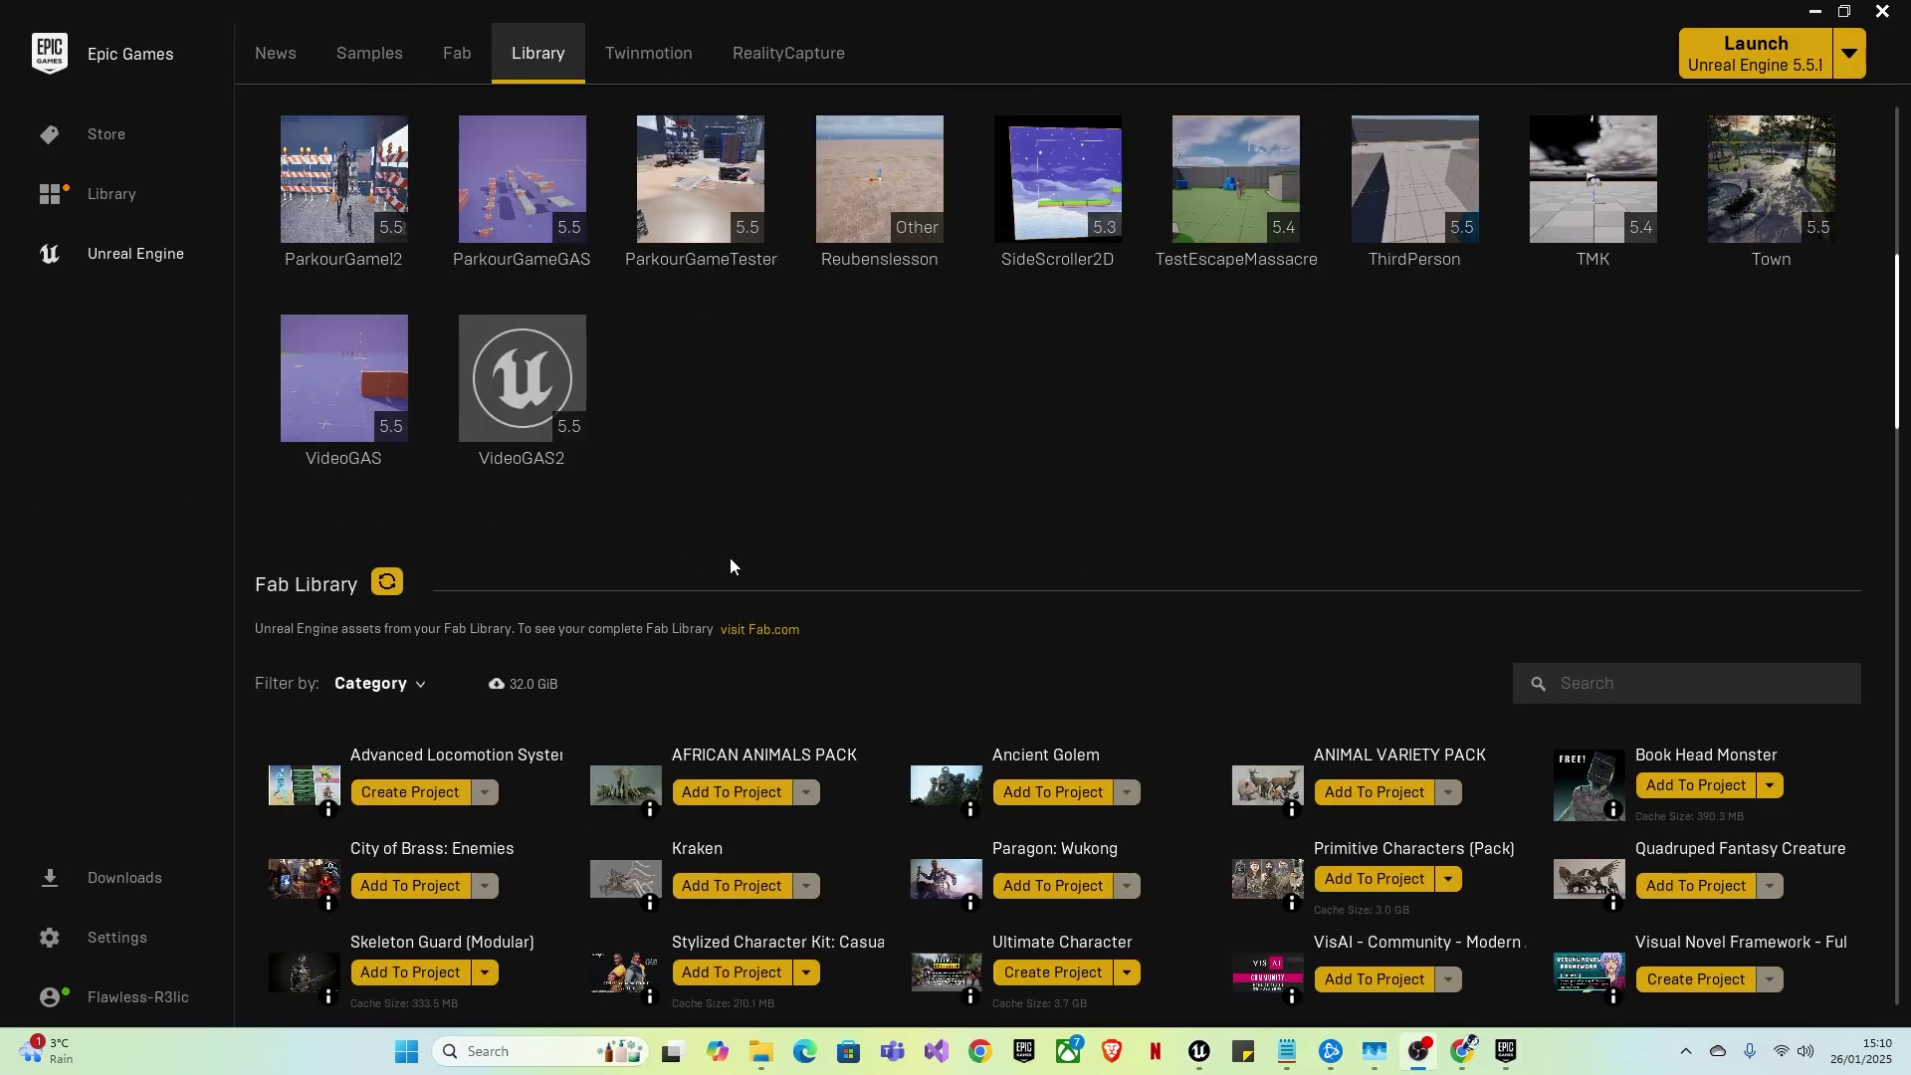
# - Open the VideoGAS2 project in Unreal Engine and dismiss the notice about new plugins
pyautogui.doubleClick(522, 393)
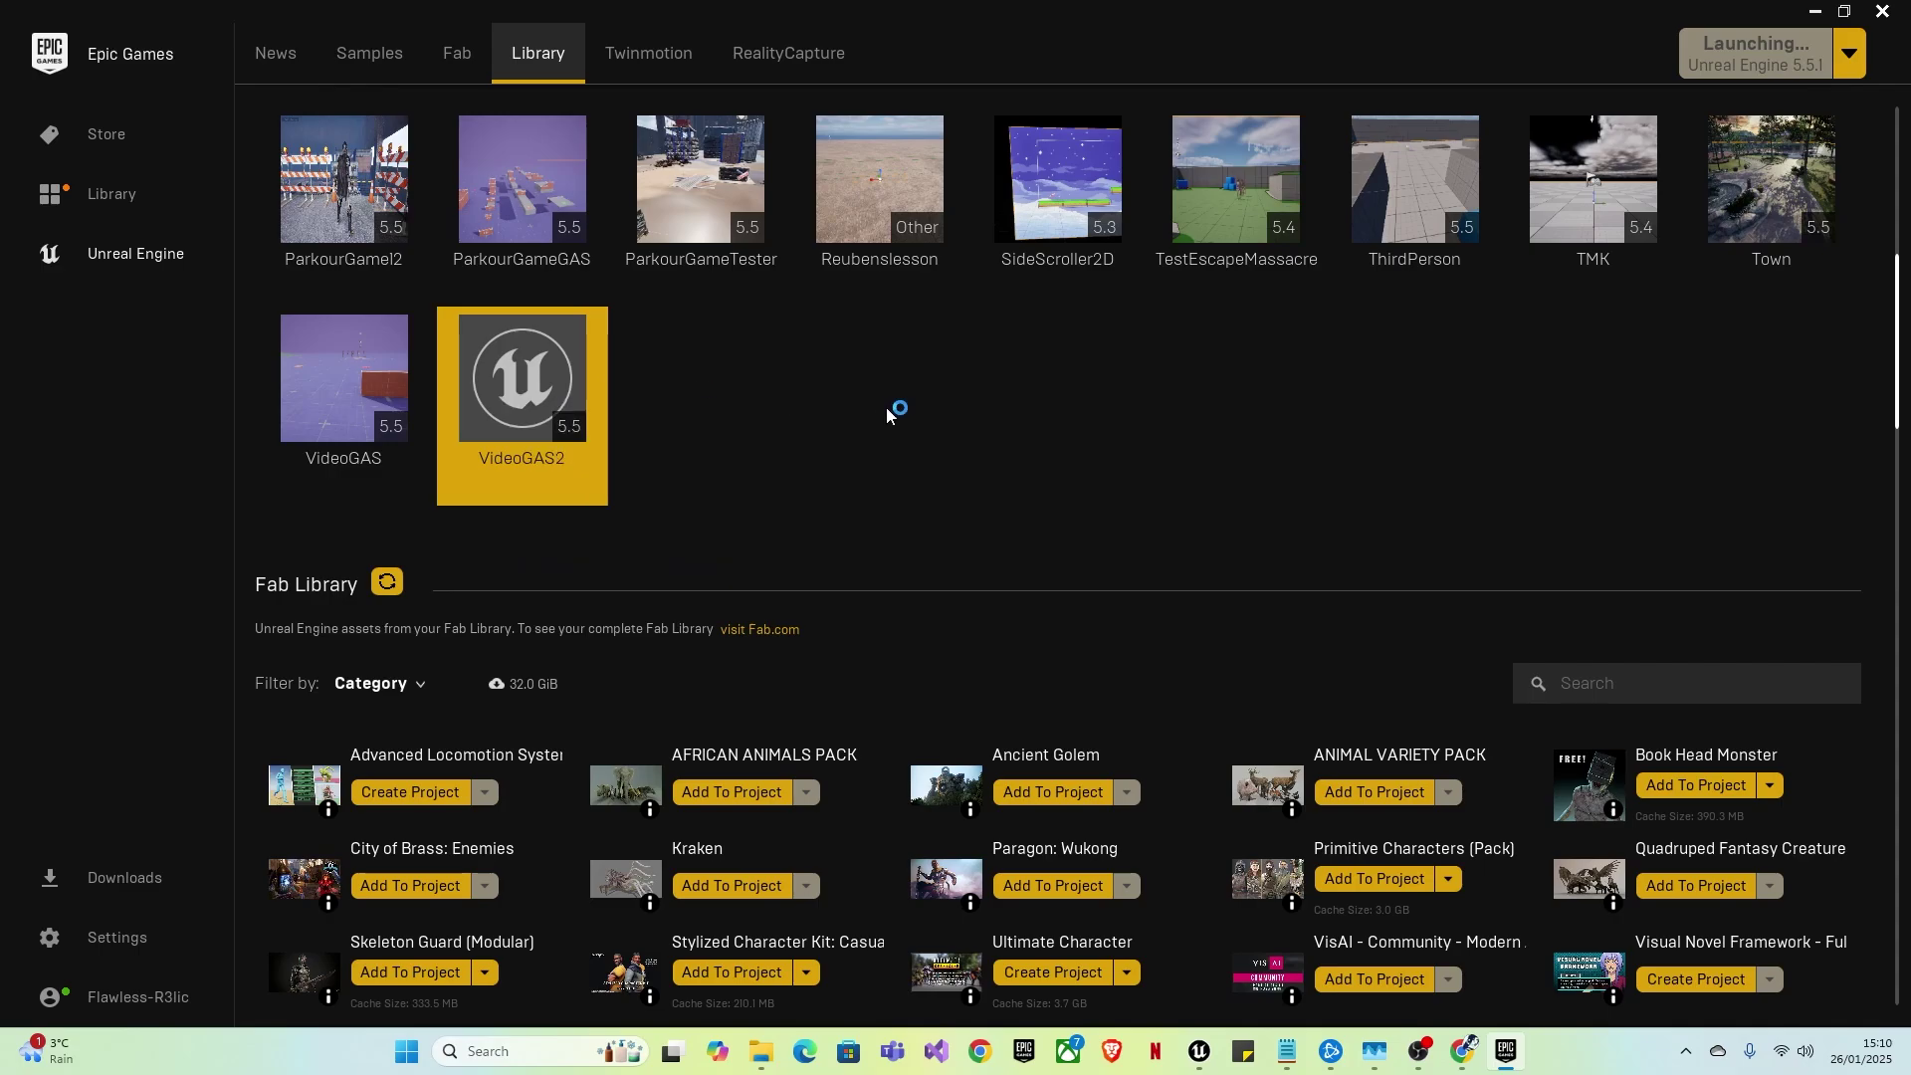
pyautogui.moveTo(1190, 1067)
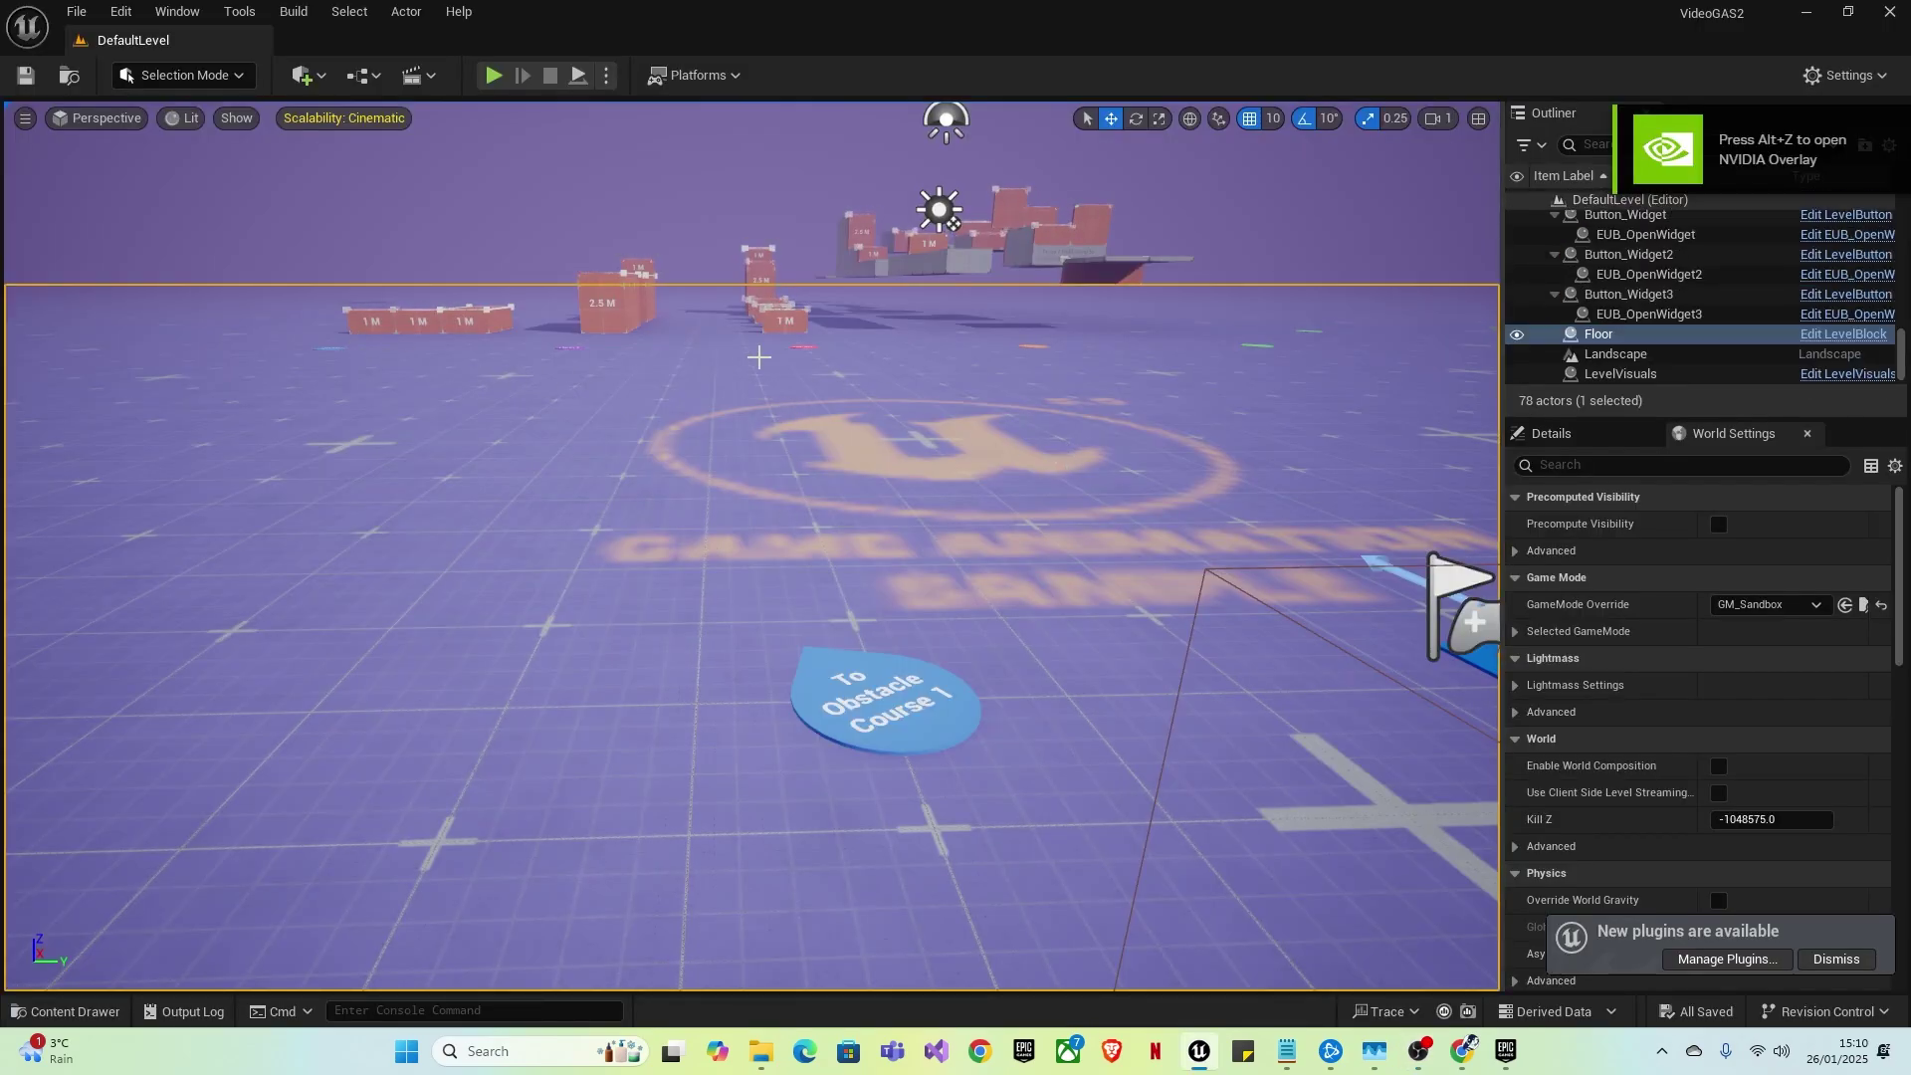
pyautogui.moveTo(763, 356); pyautogui.dragTo(894, 314, button='right')
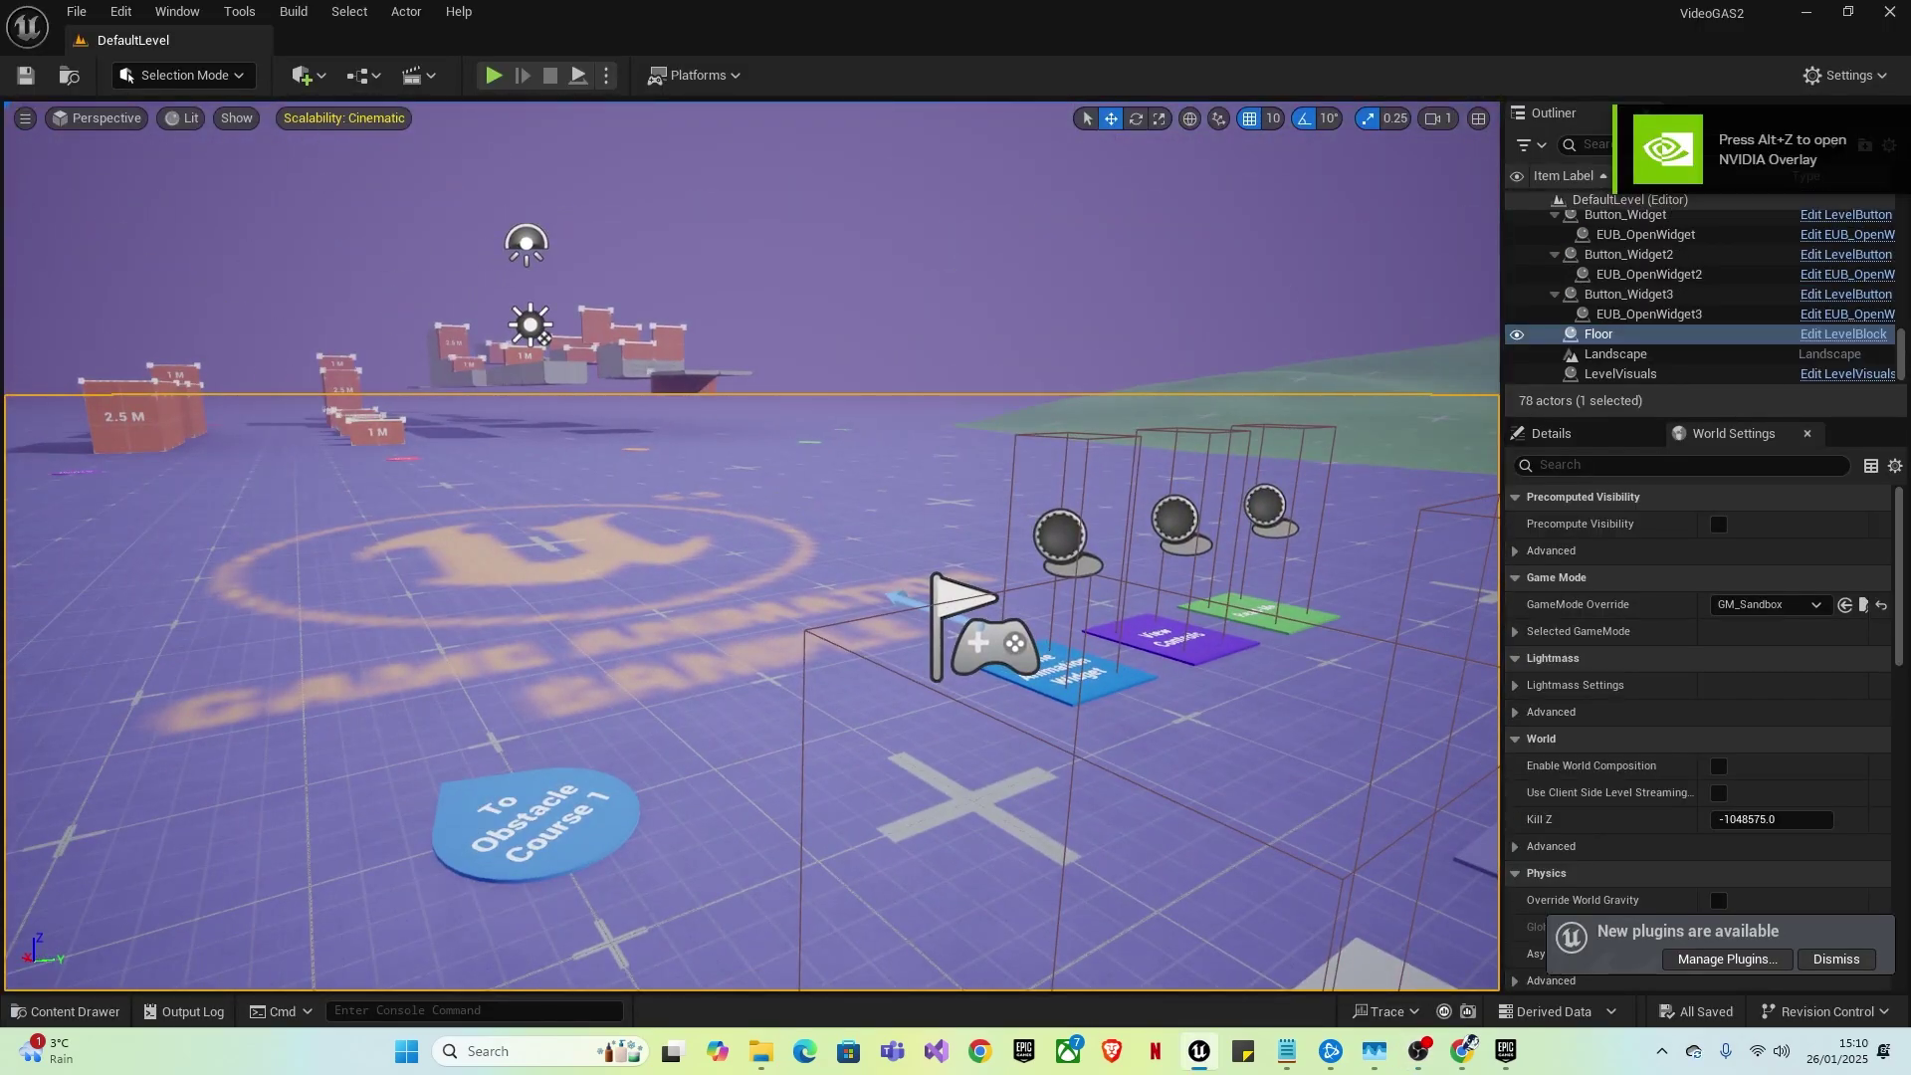
pyautogui.click(1834, 958)
# - Play-test DefaultLevel by running the default sandbox character and jumping it over the obstacle blocks, and end the play session
pyautogui.moveTo(796, 448); pyautogui.dragTo(1005, 428, button='right')
pyautogui.click(493, 75)
pyautogui.press('w')
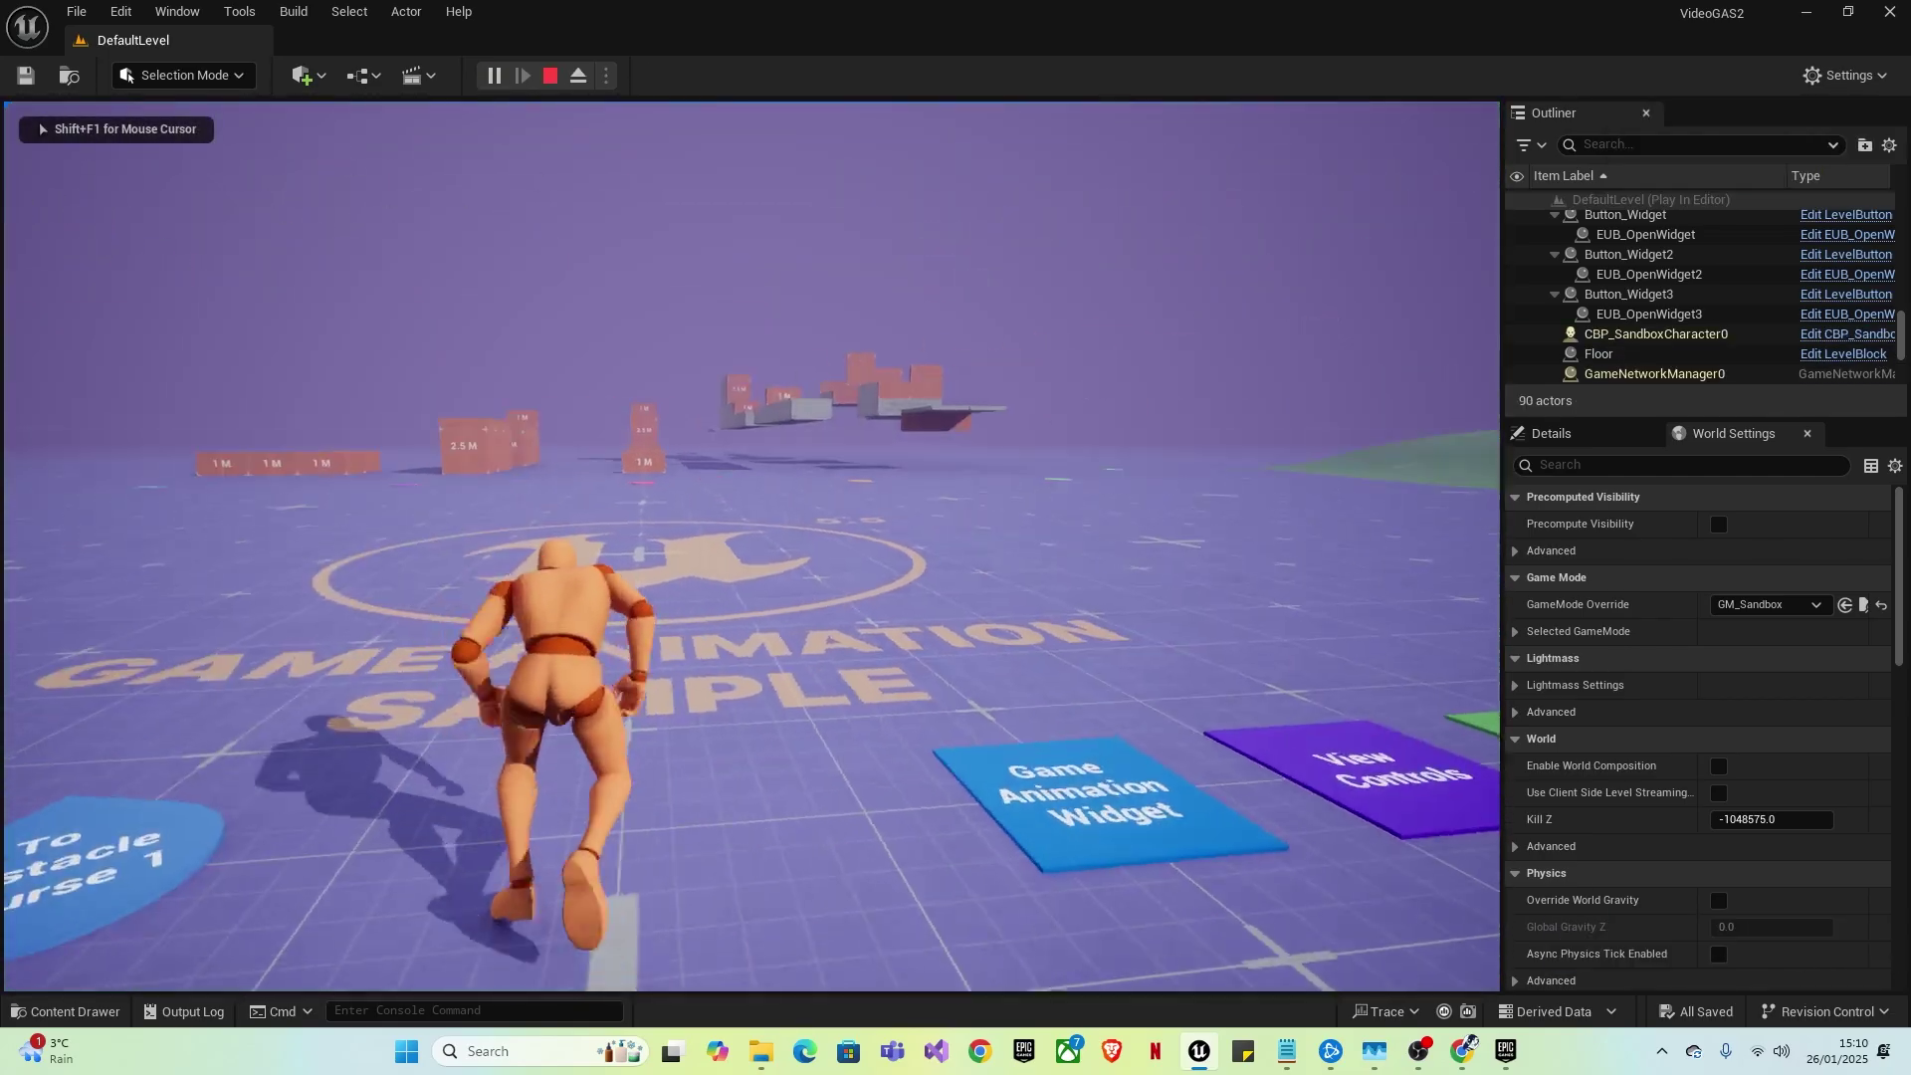
pyautogui.press('d')
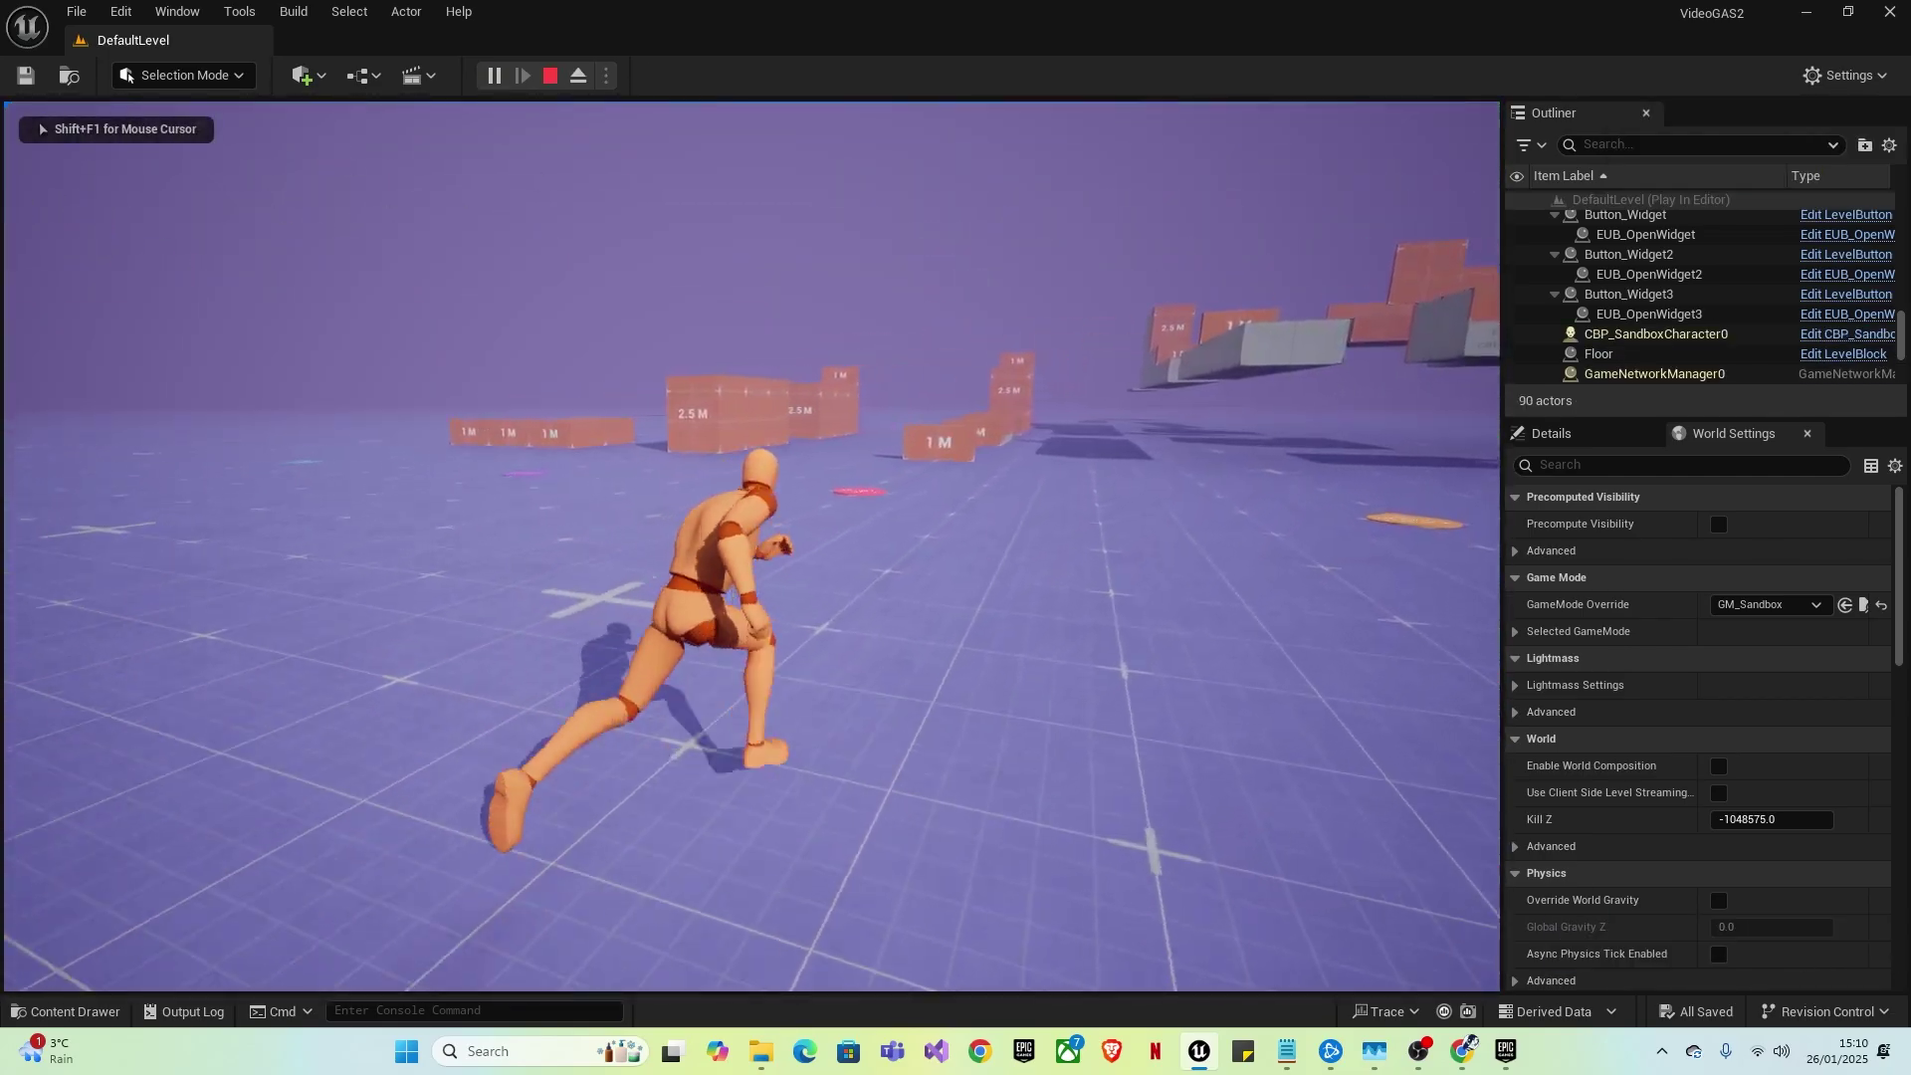
pyautogui.press('w')
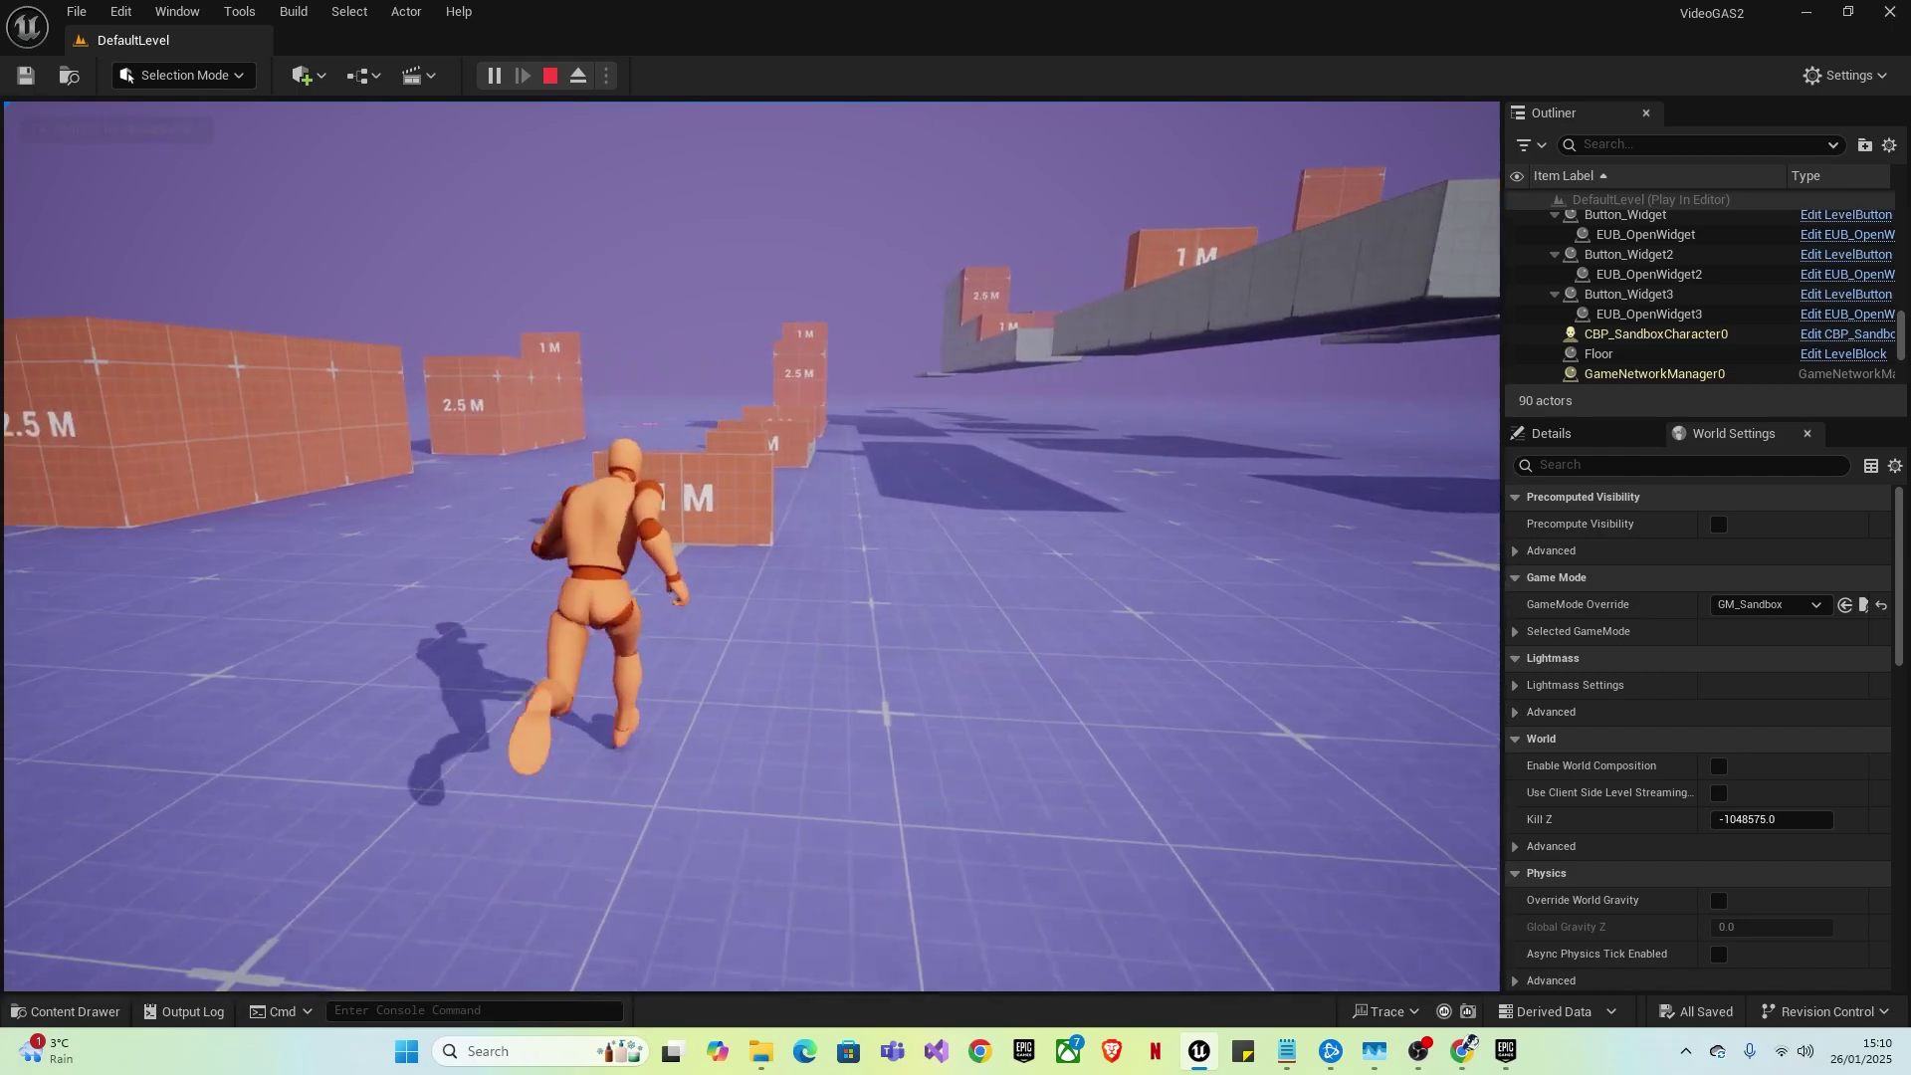
pyautogui.press('space')
pyautogui.press('space')
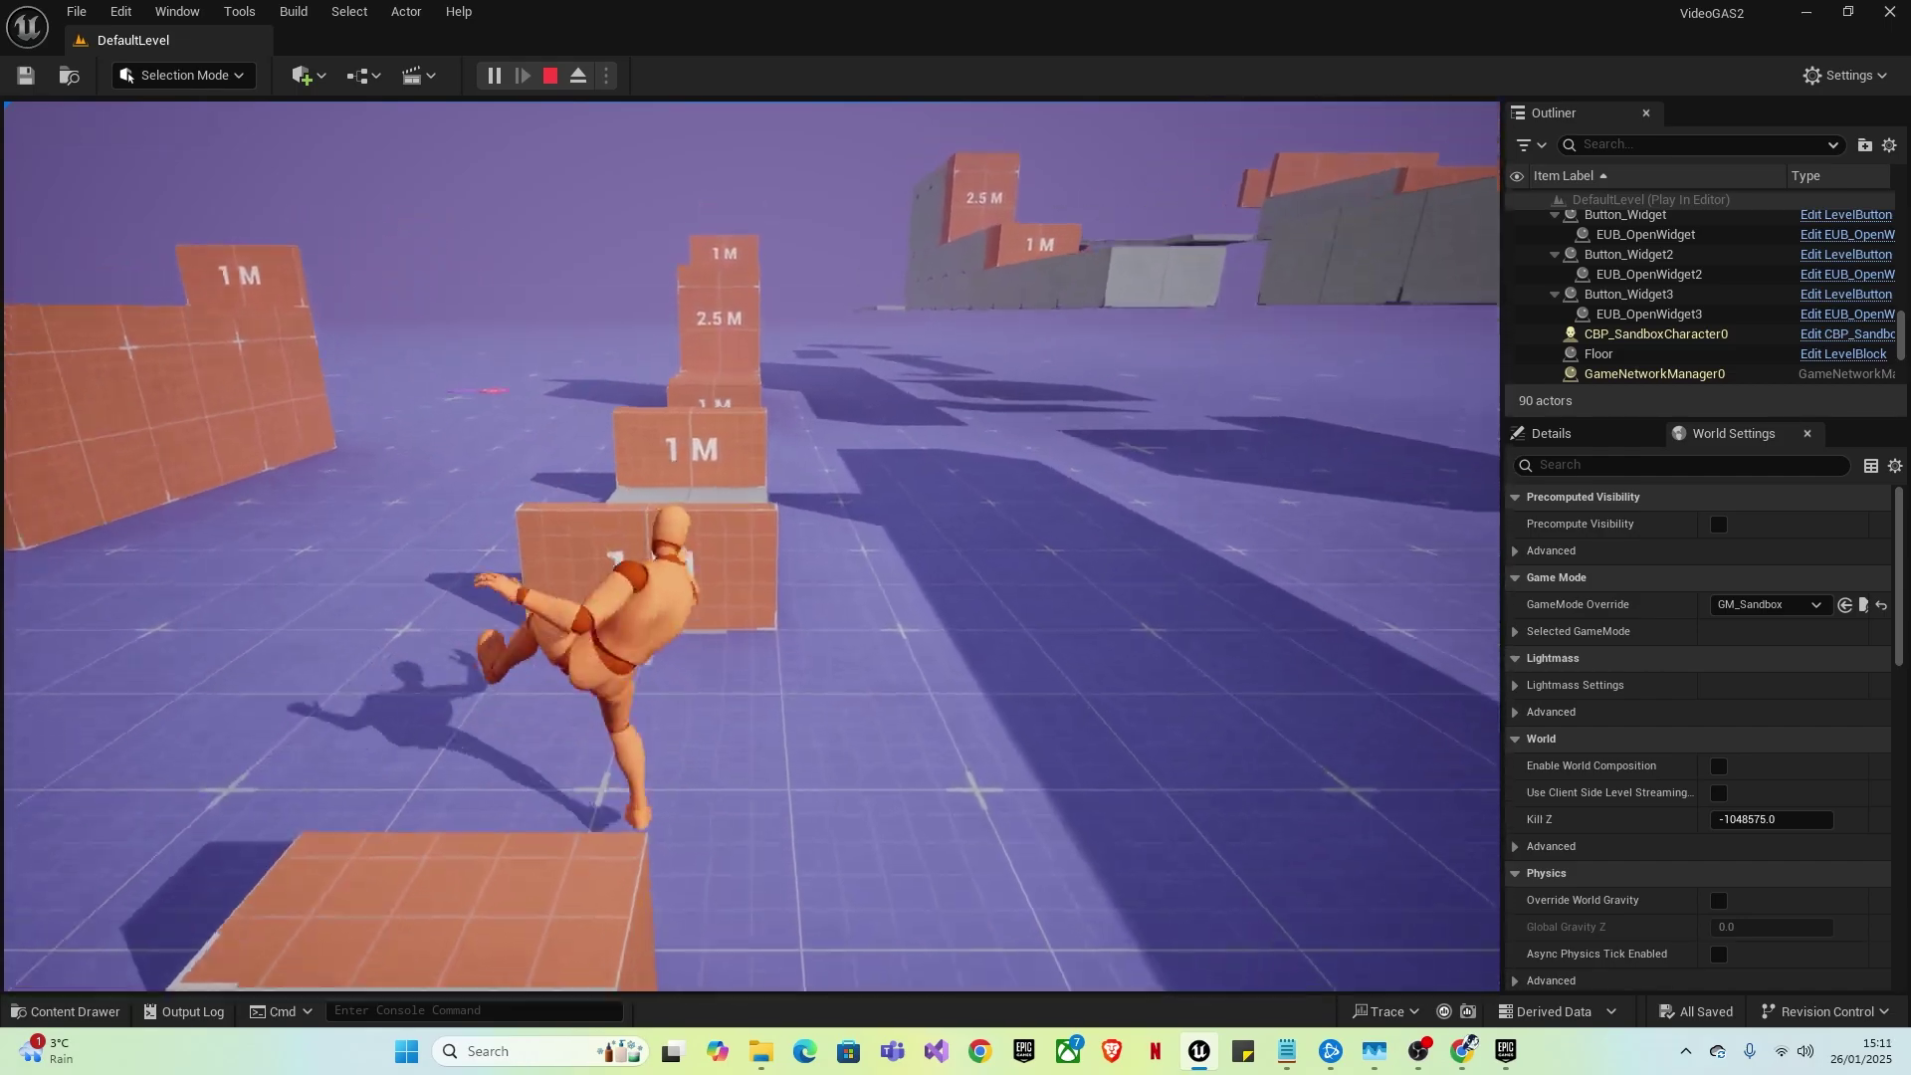
pyautogui.press('space')
pyautogui.press('space')
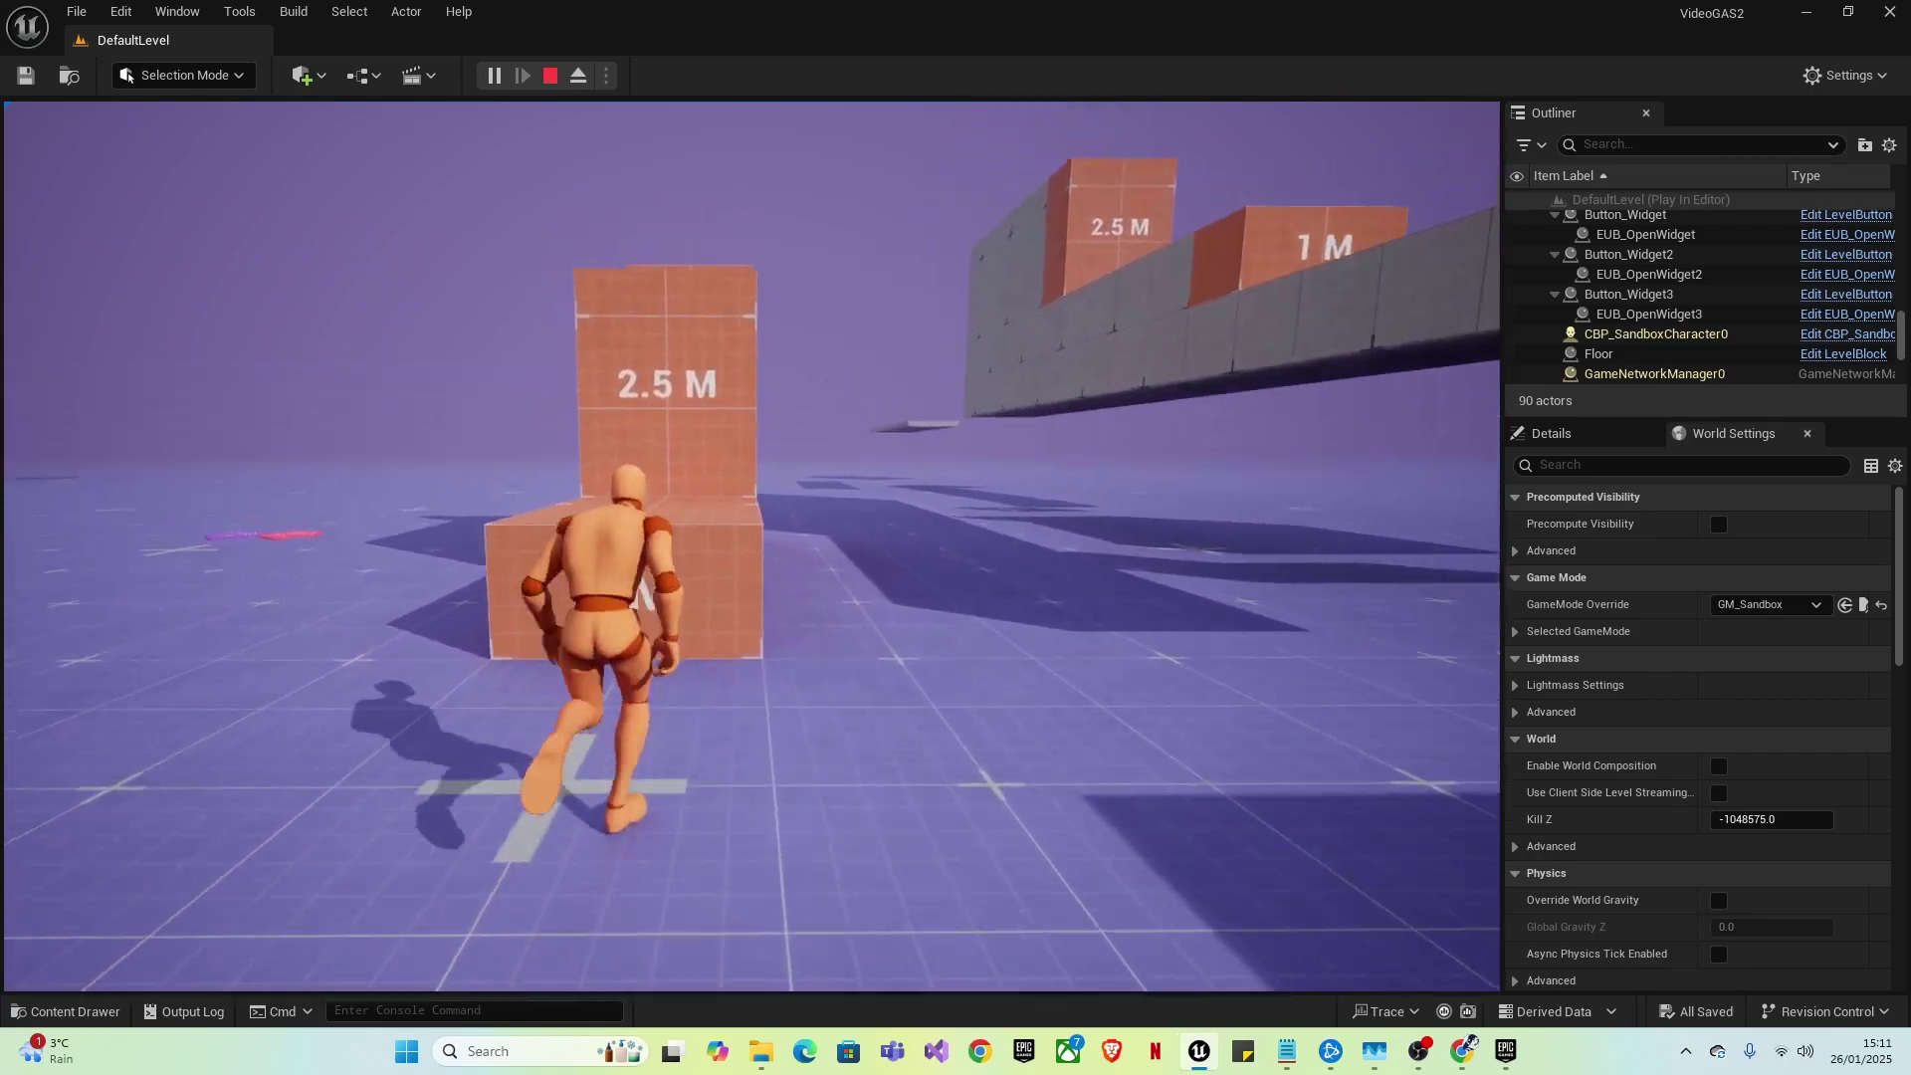
pyautogui.press('space')
pyautogui.press('space')
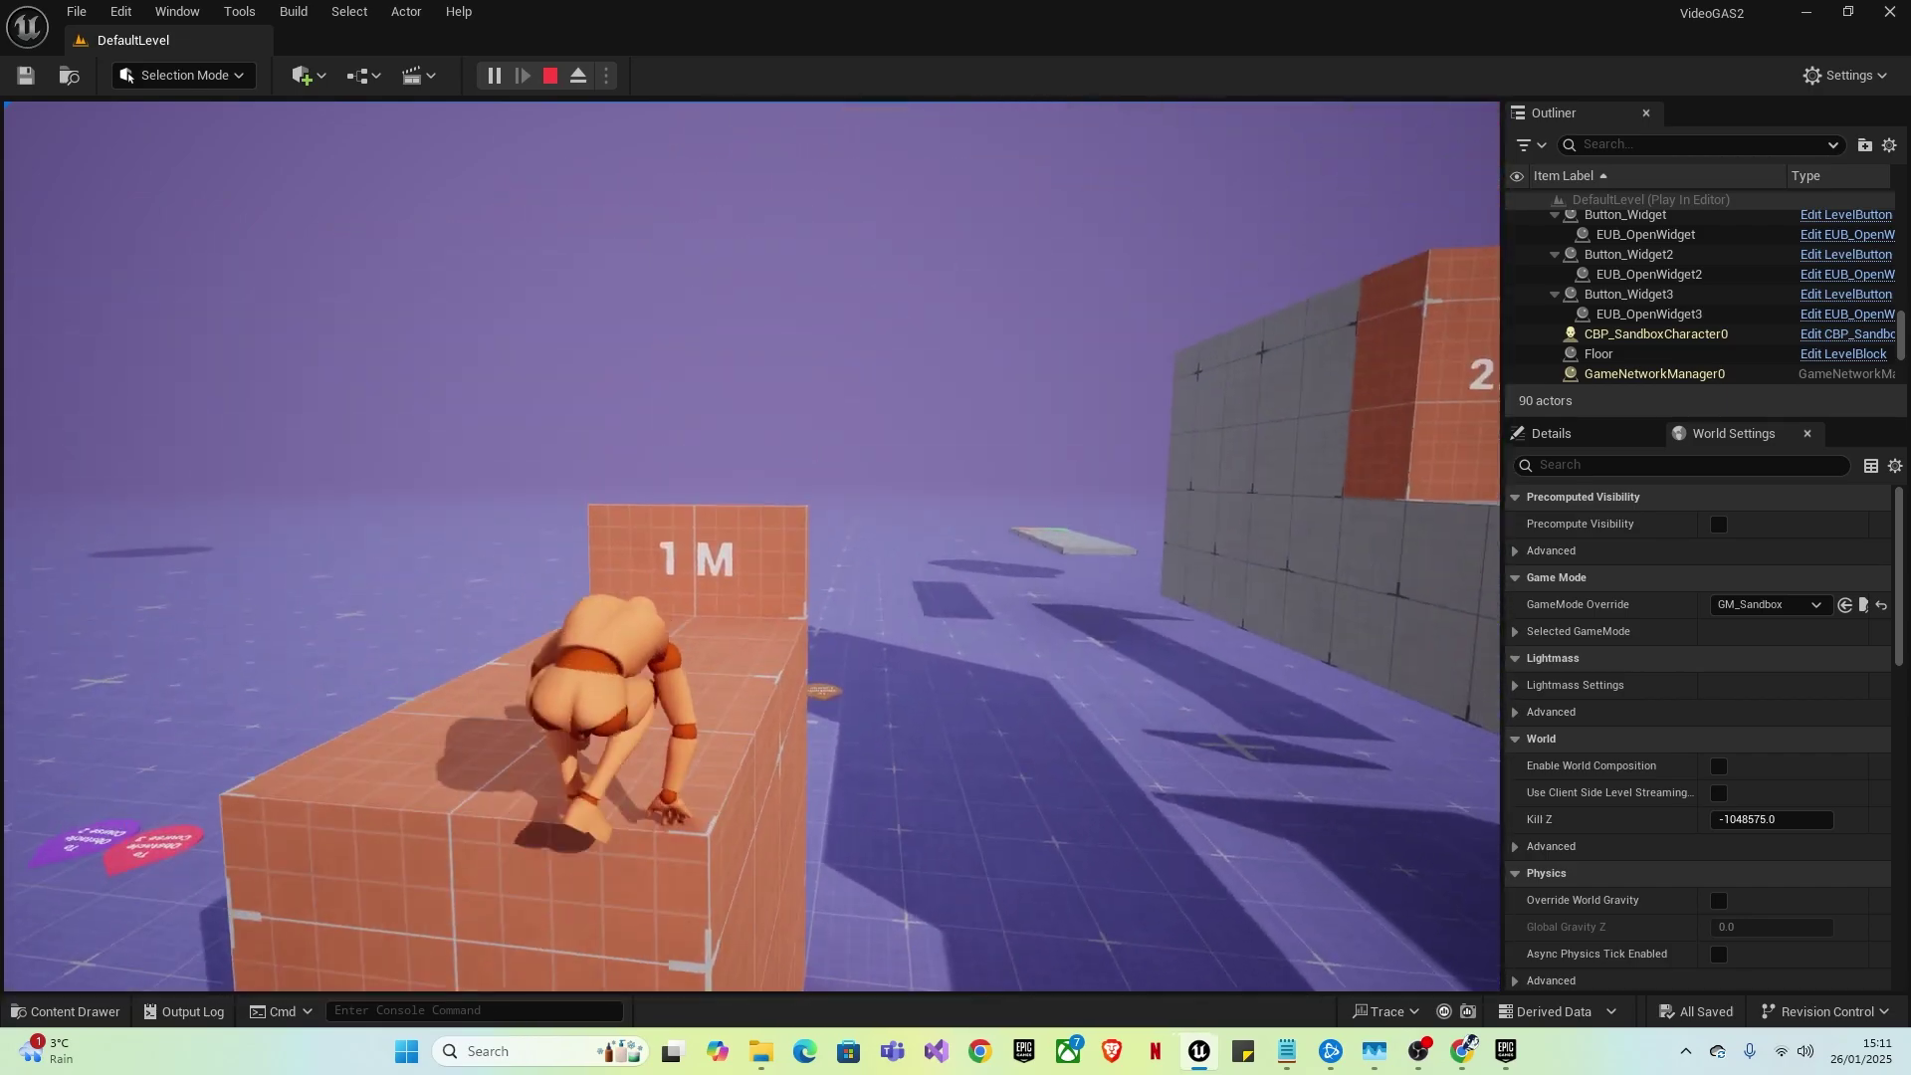
pyautogui.press('space')
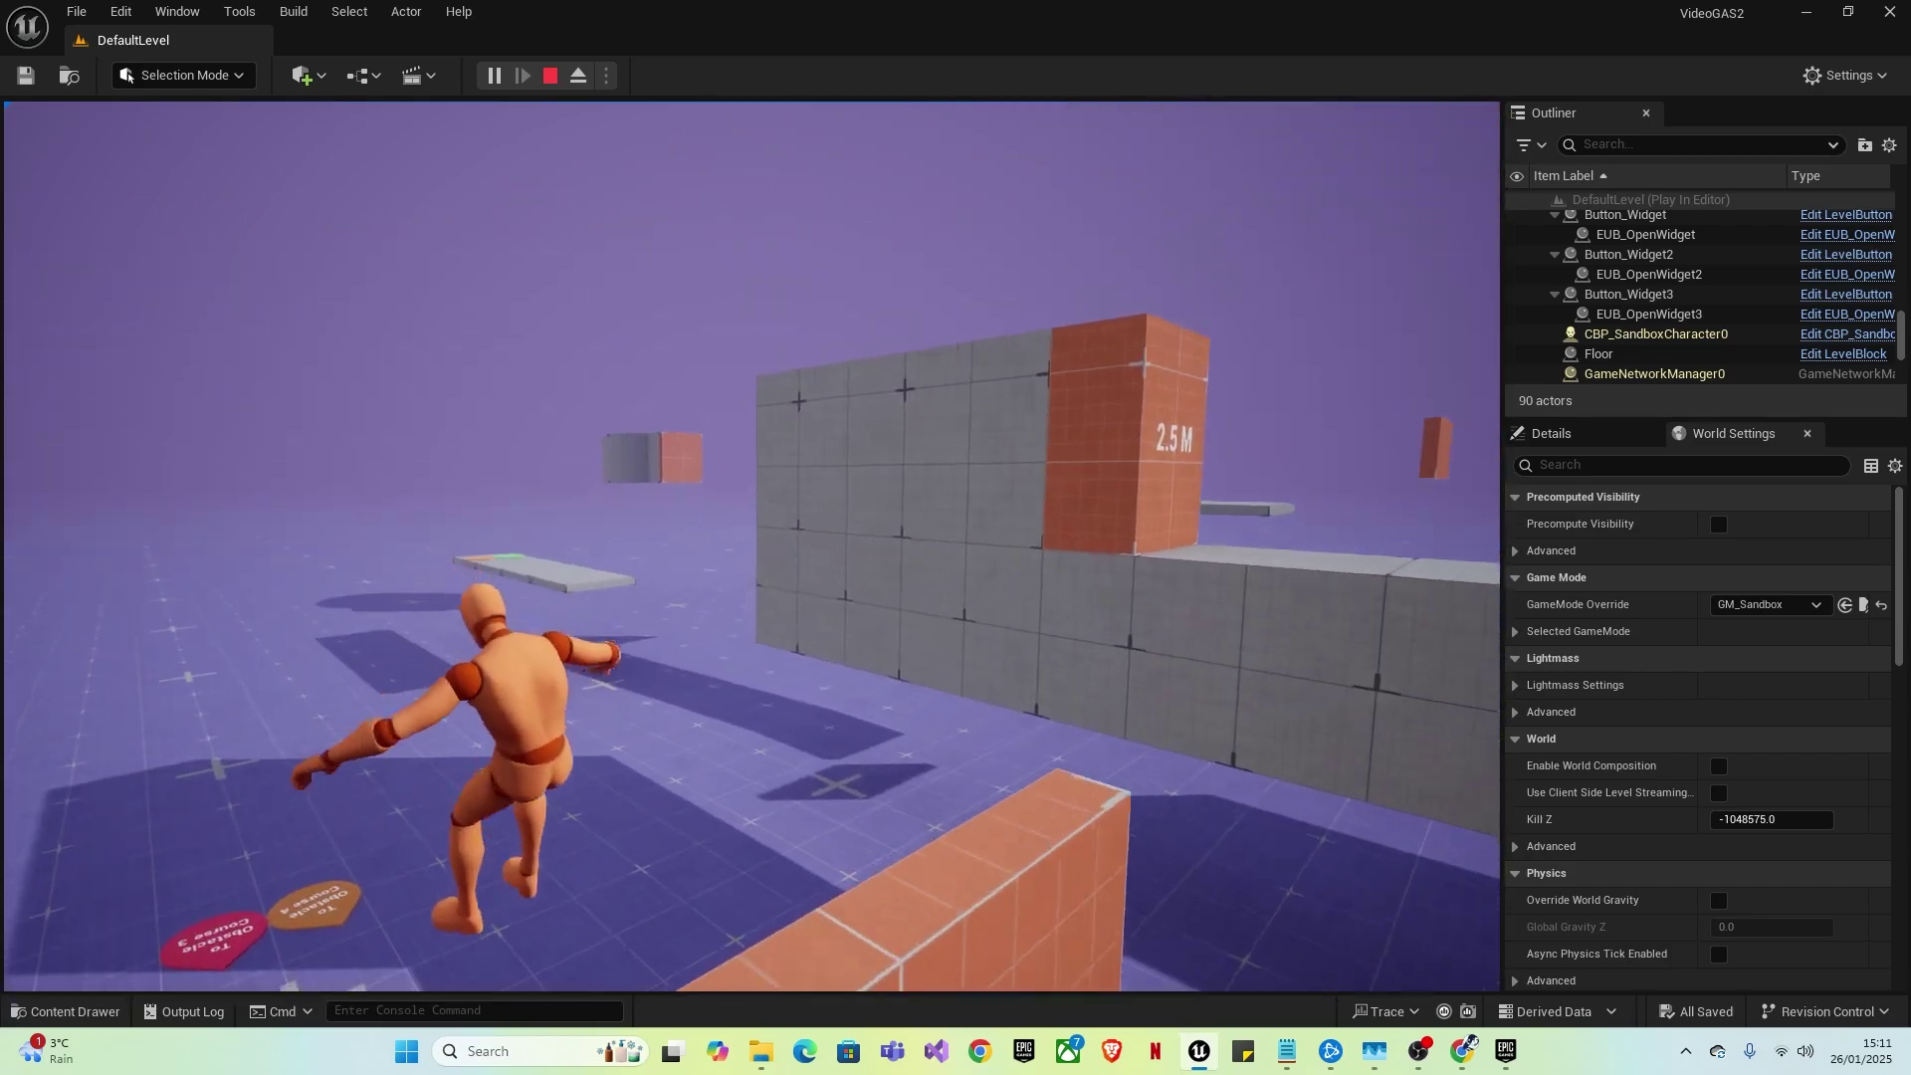
pyautogui.press('w')
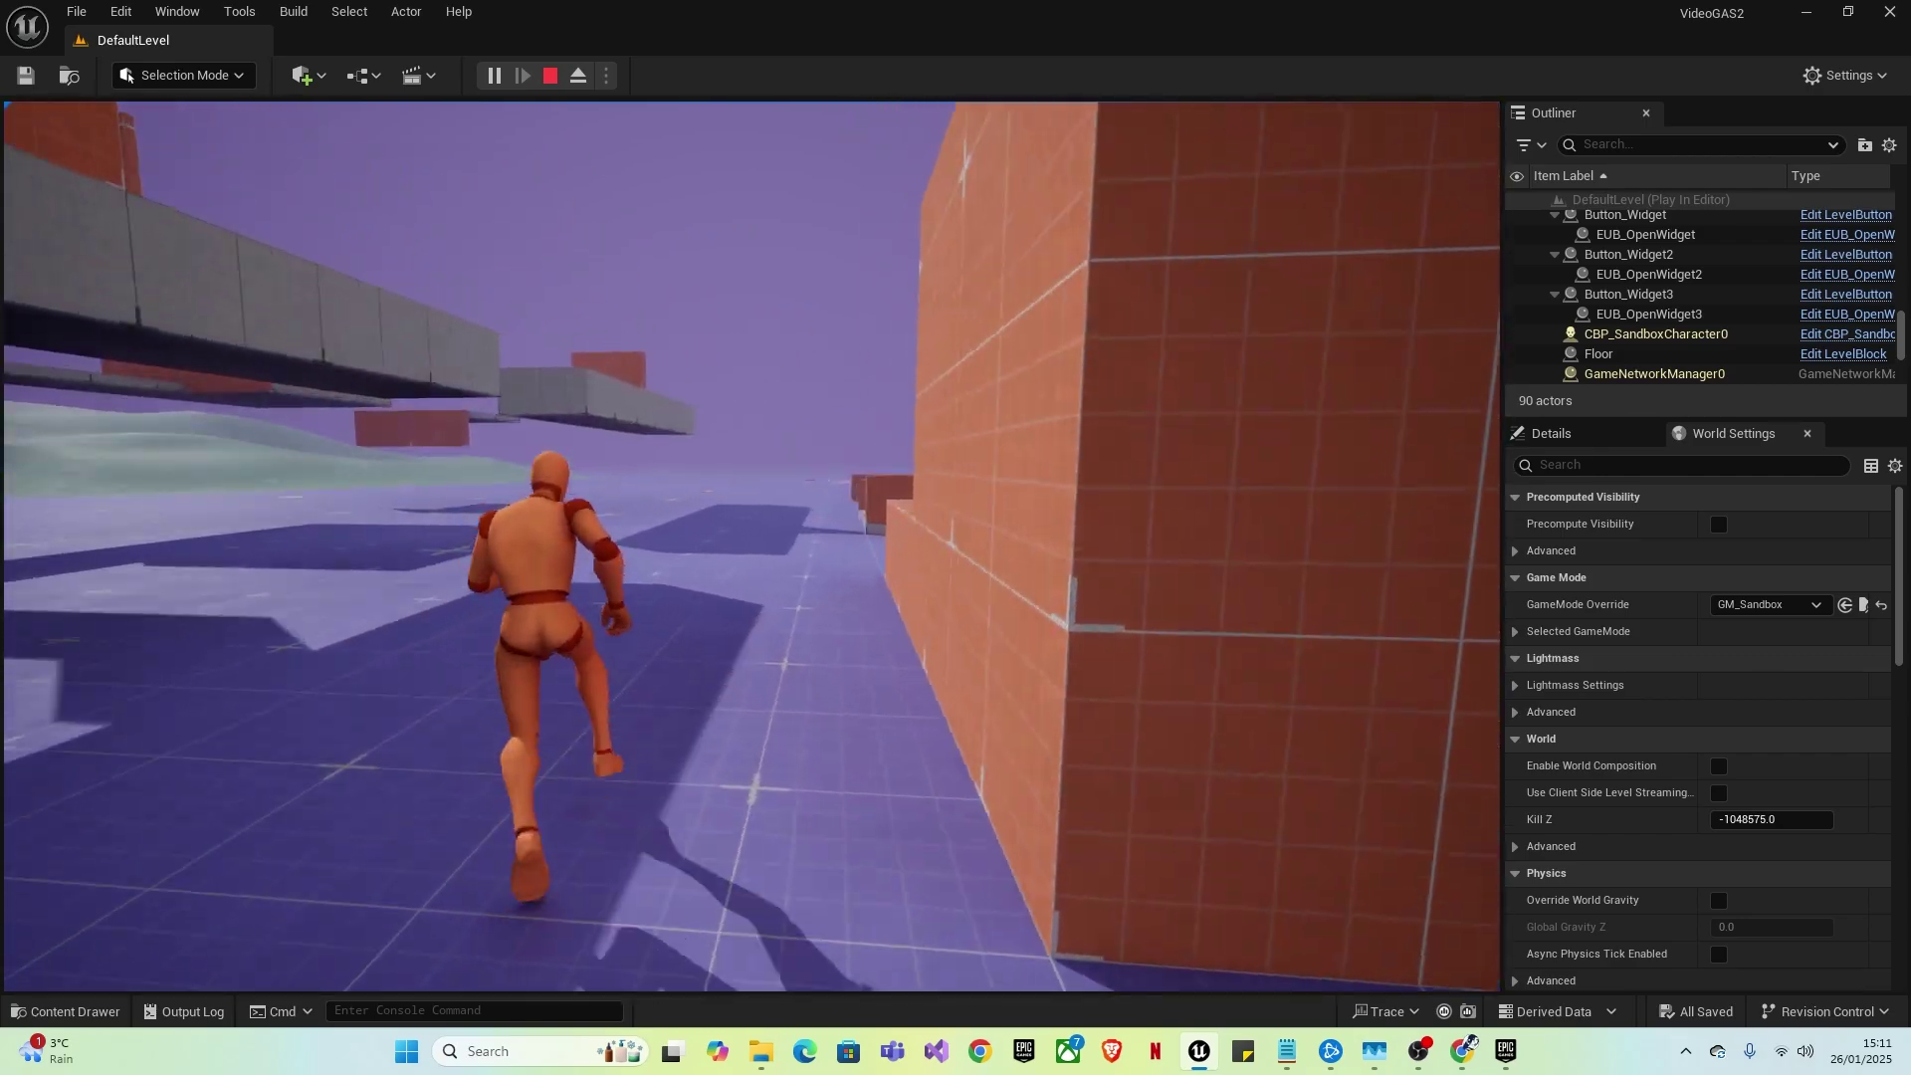
pyautogui.press('Escape')
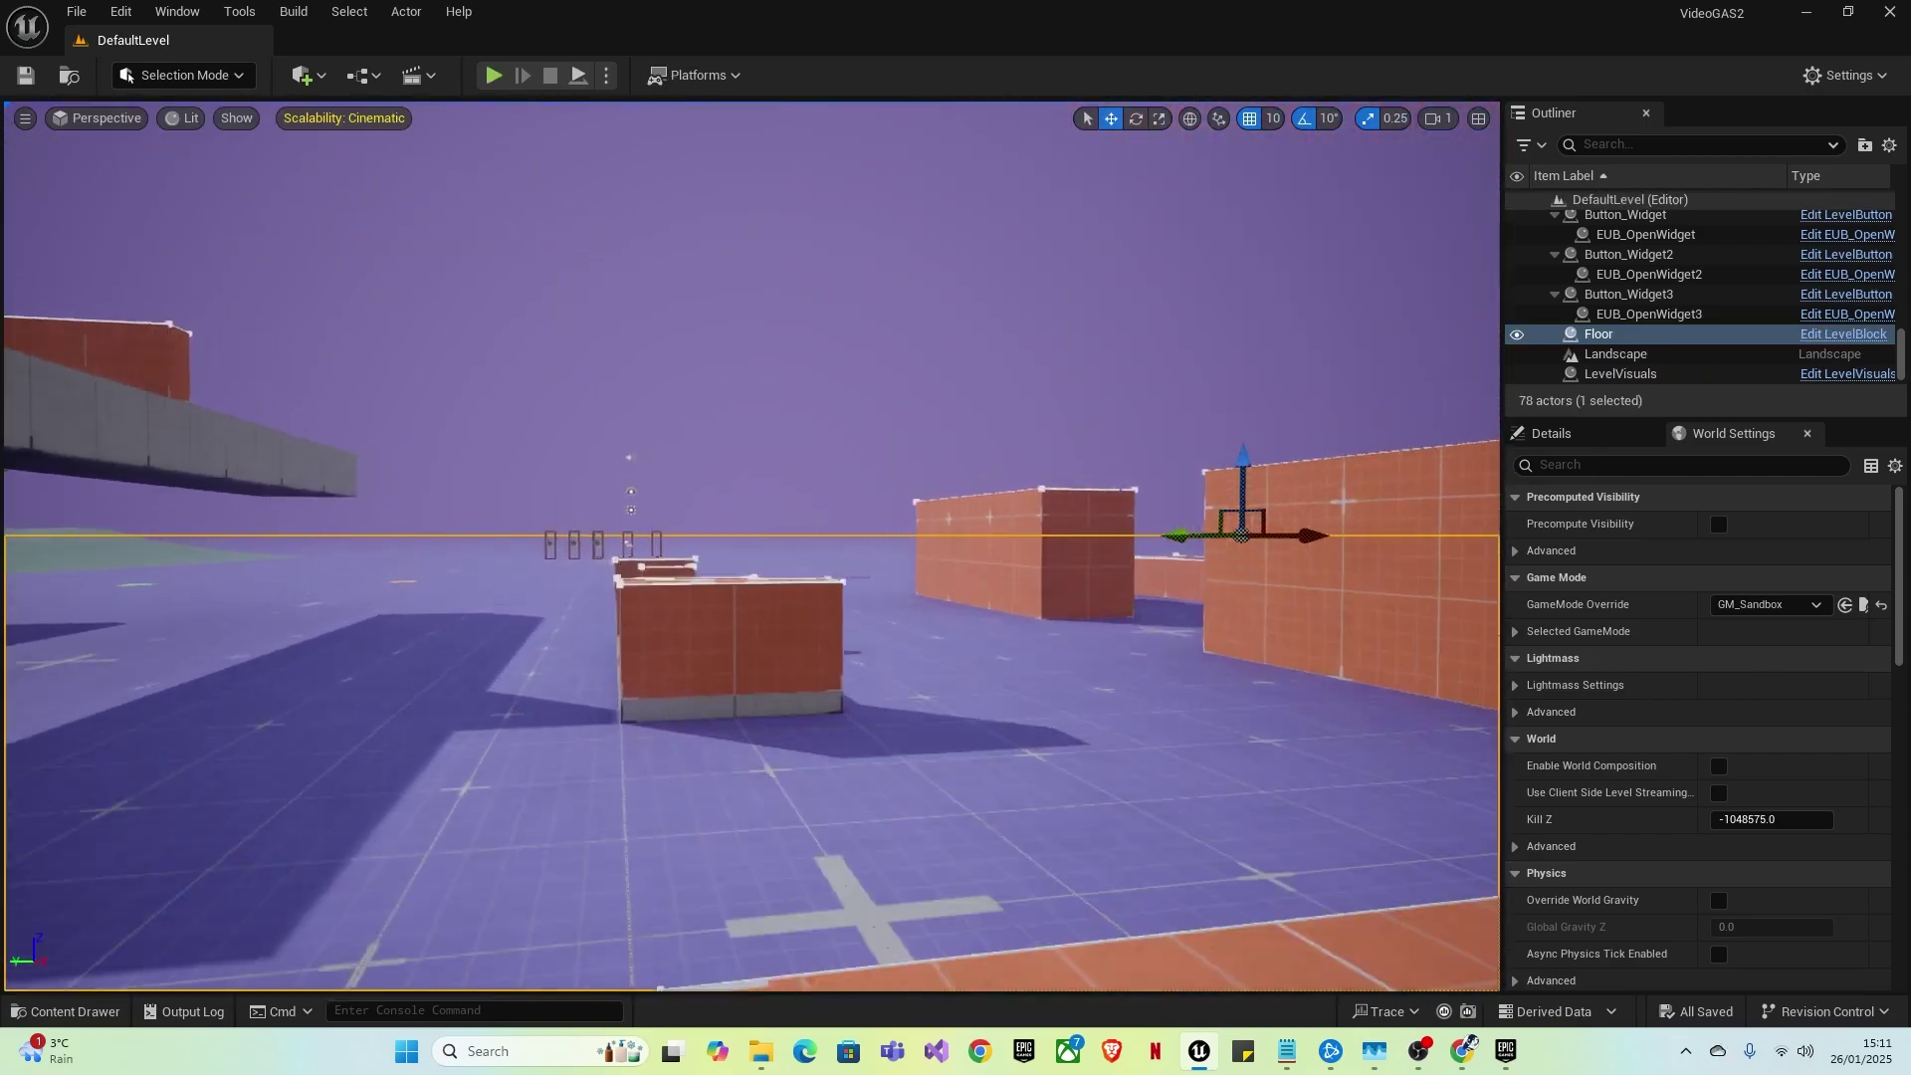
# - Open the Fab marketplace inside the editor and search it for "paragon"
pyautogui.moveTo(587, 640); pyautogui.dragTo(697, 777, button='right')
pyautogui.hotkey('ctrl', 'space')
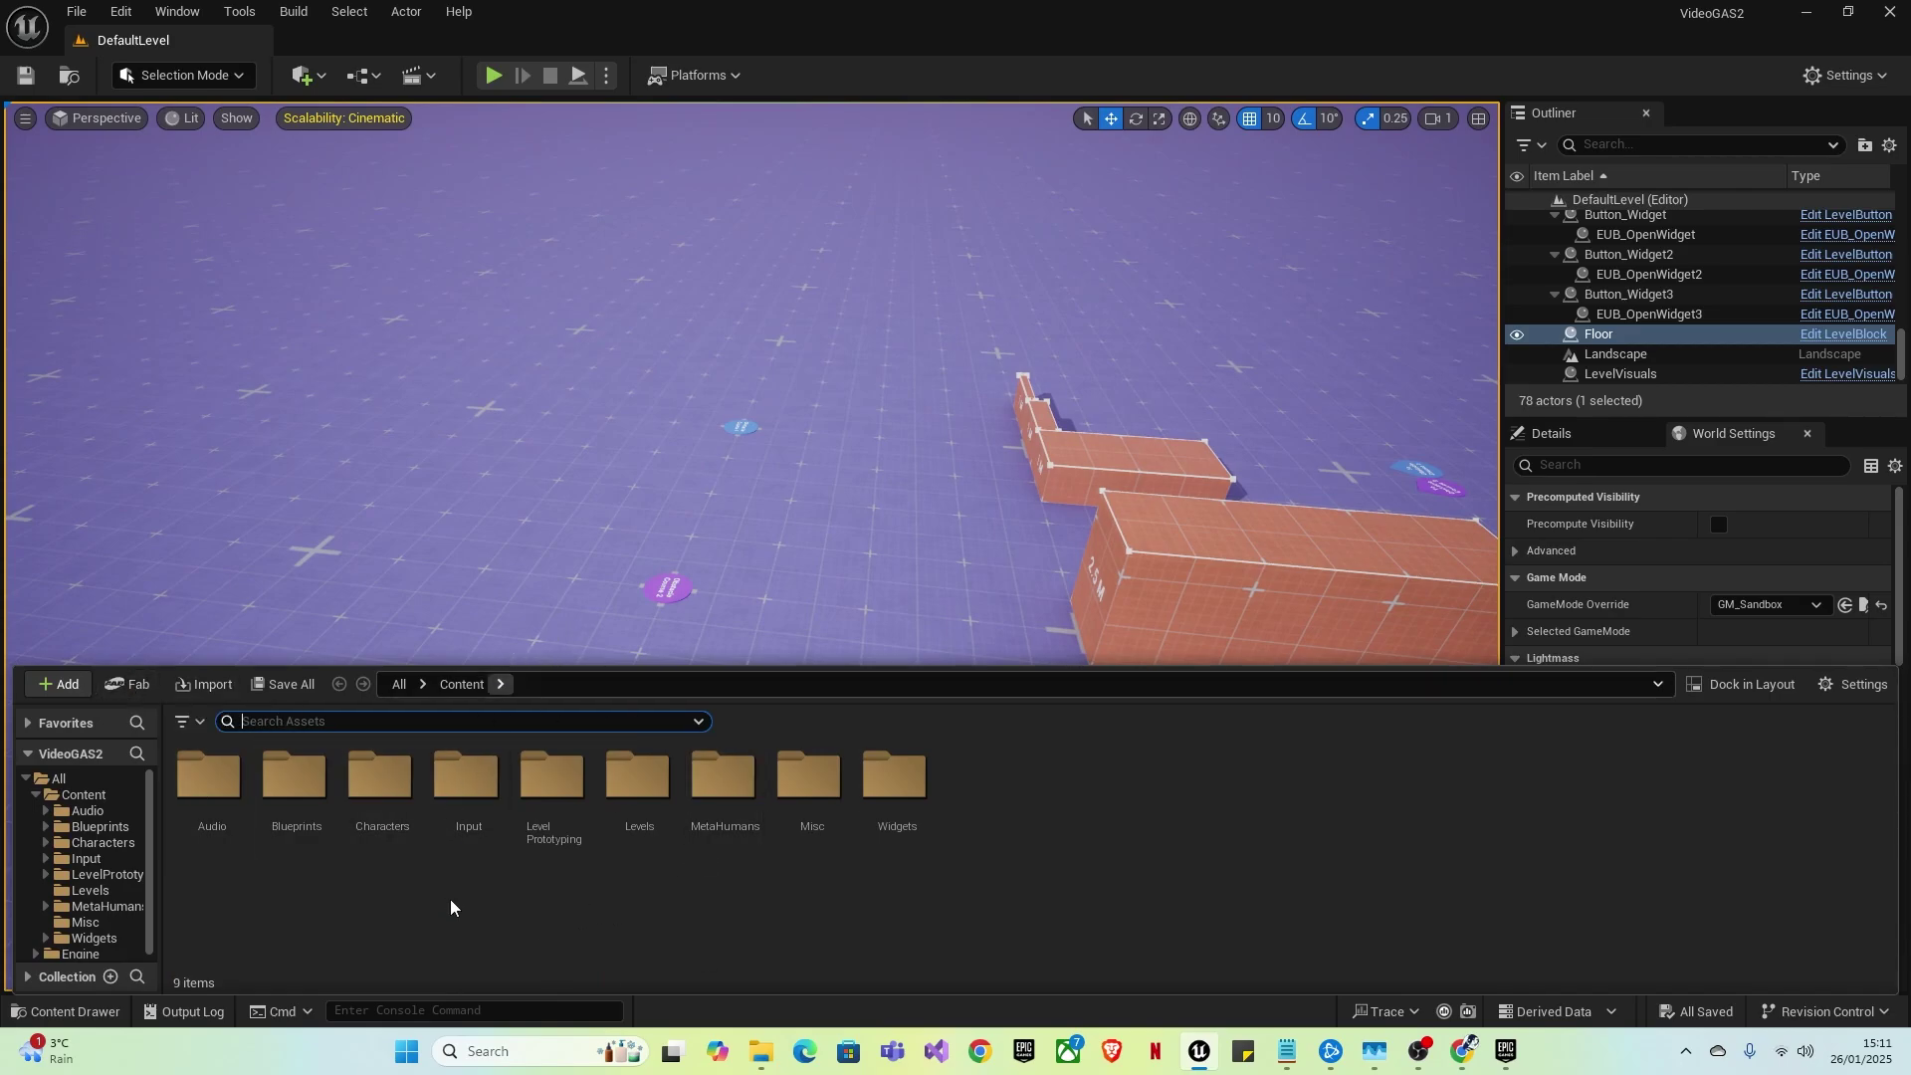
pyautogui.click(409, 627)
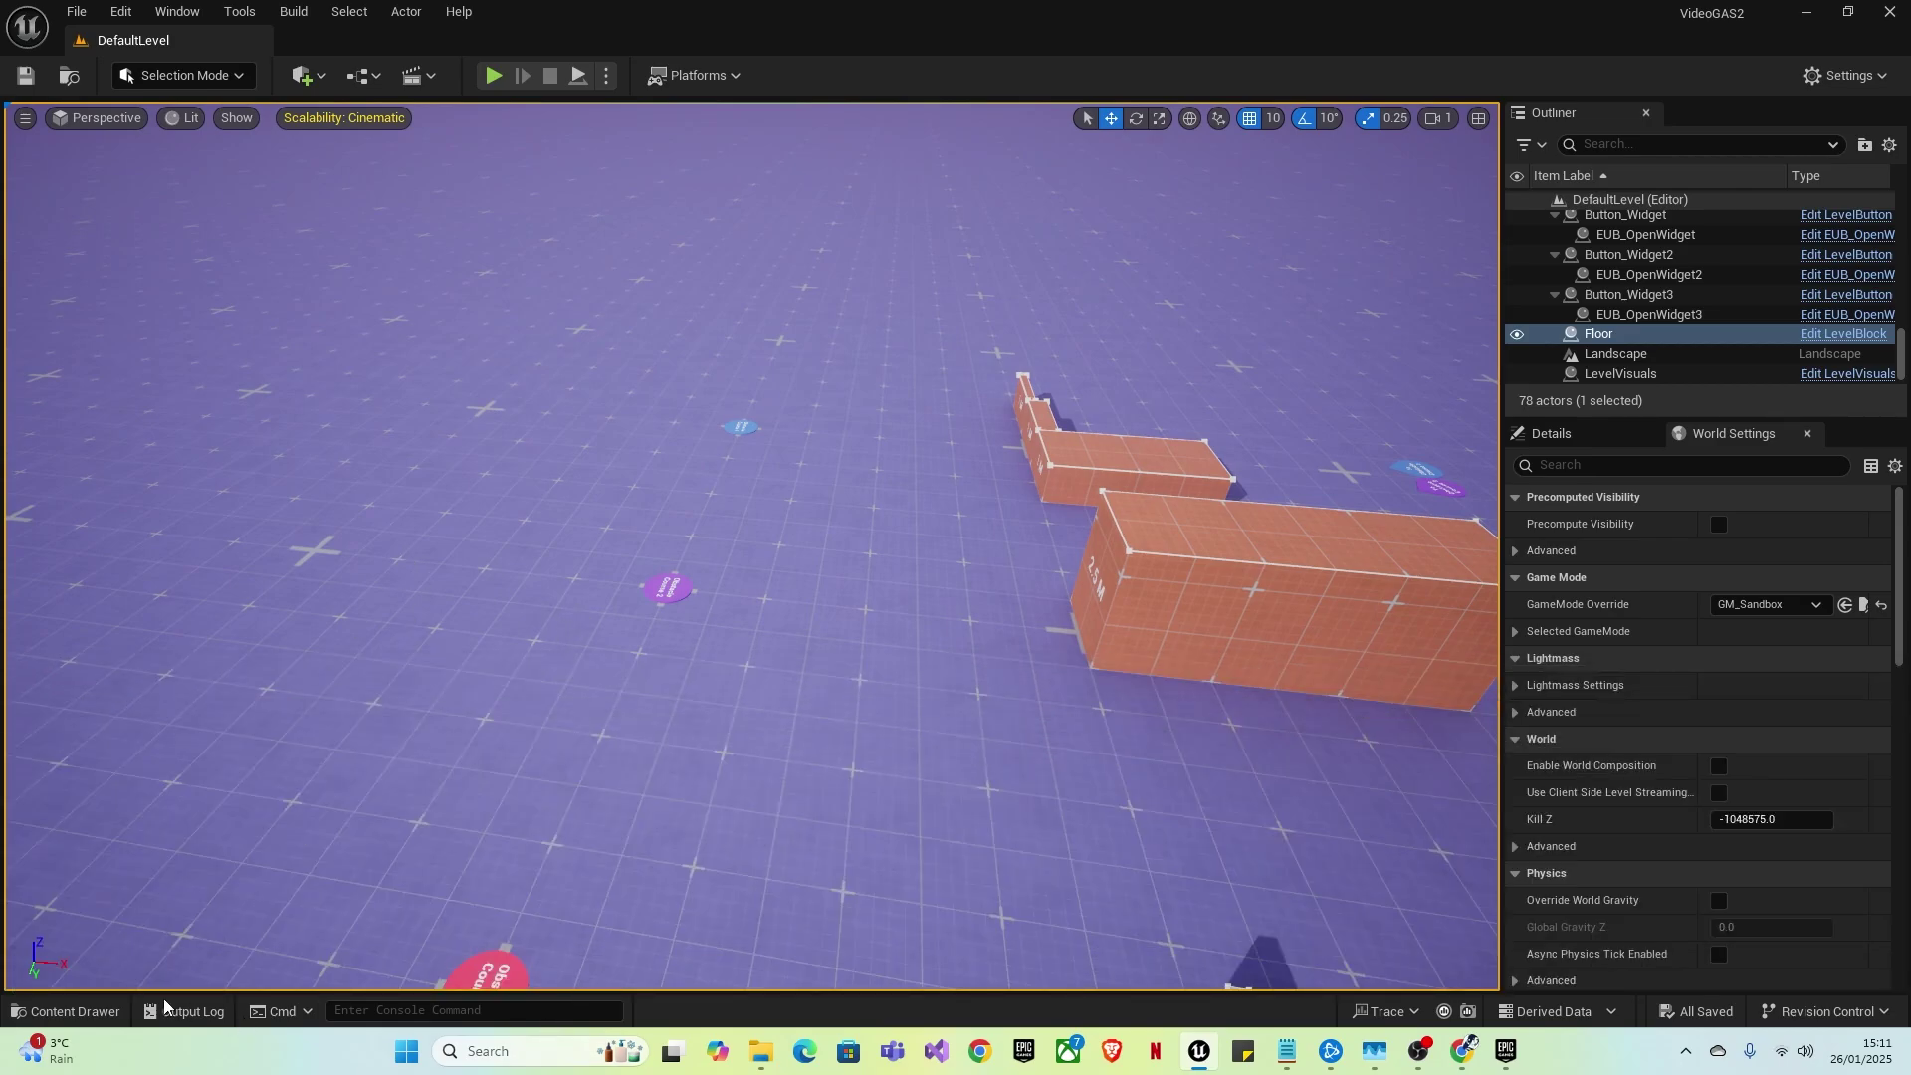
pyautogui.click(79, 1013)
pyautogui.click(475, 532)
pyautogui.hotkey('ctrl', 'space')
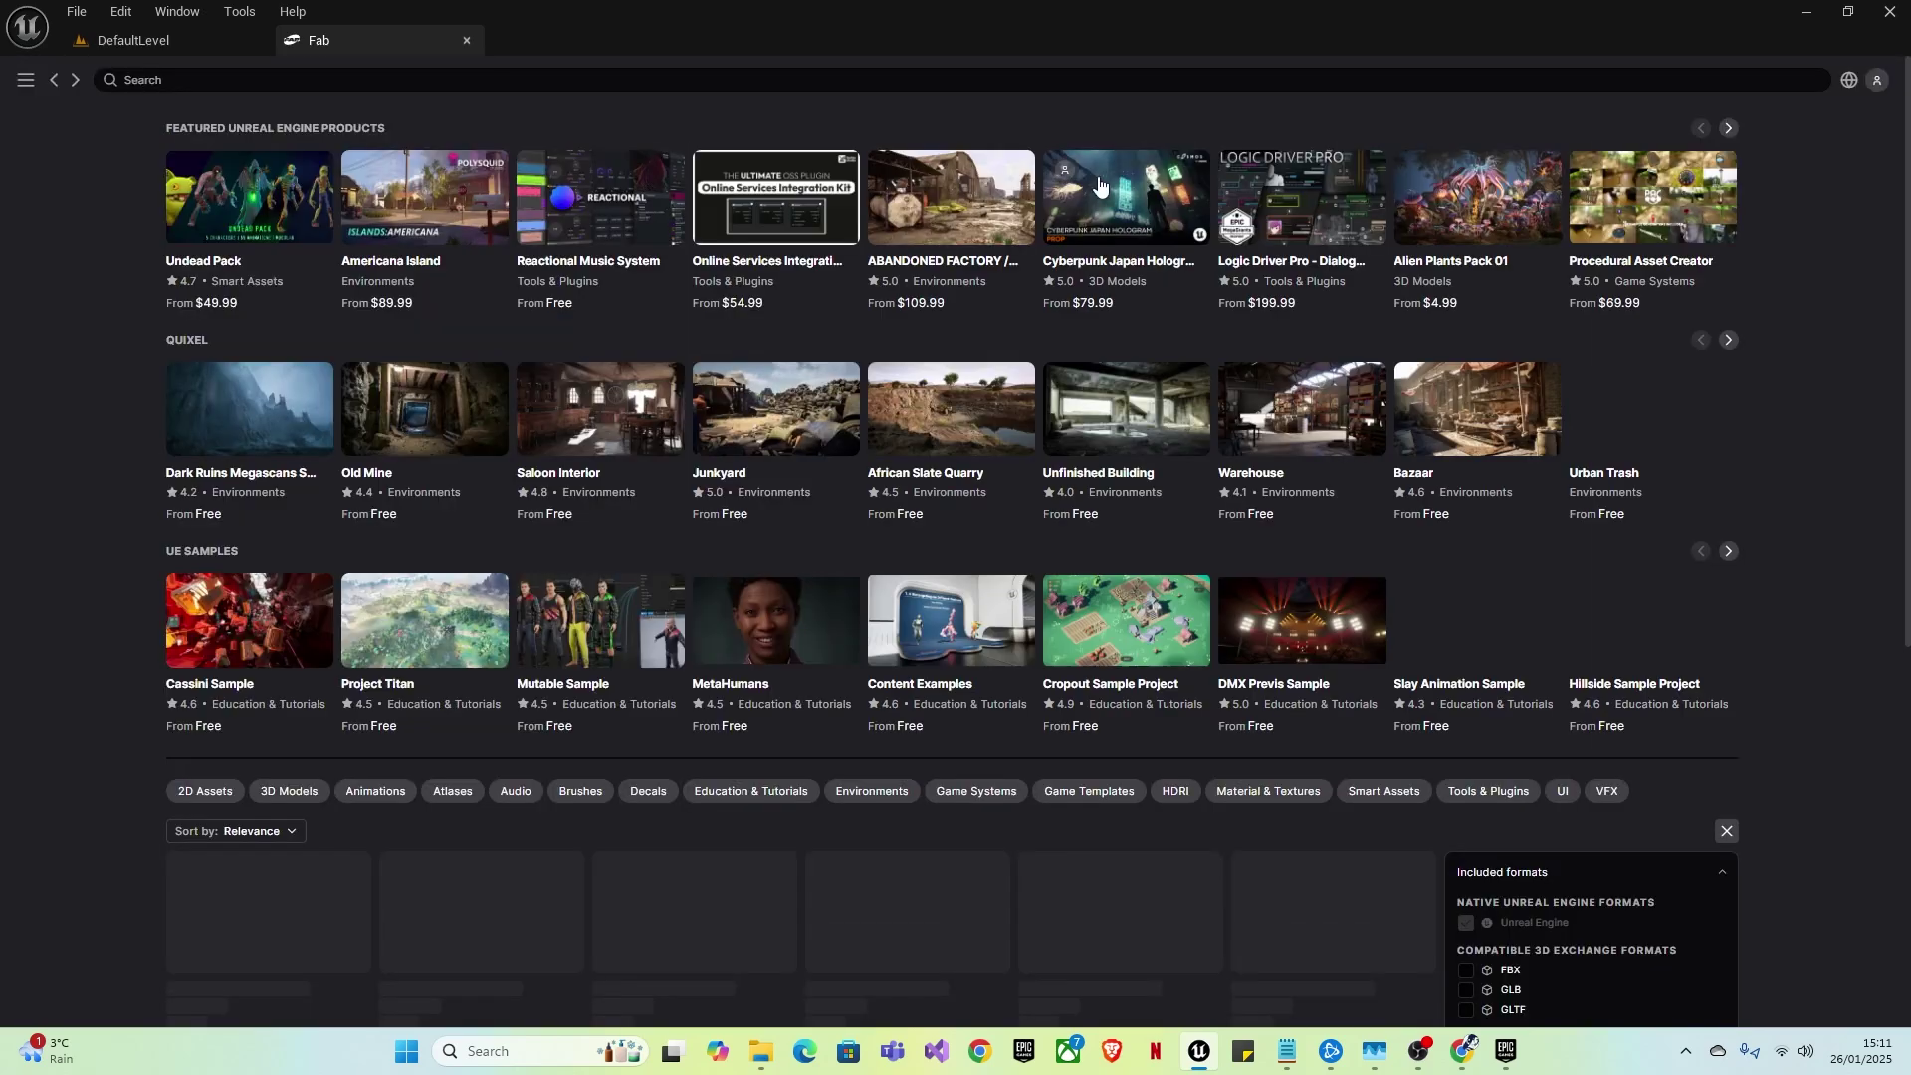
pyautogui.click(416, 81)
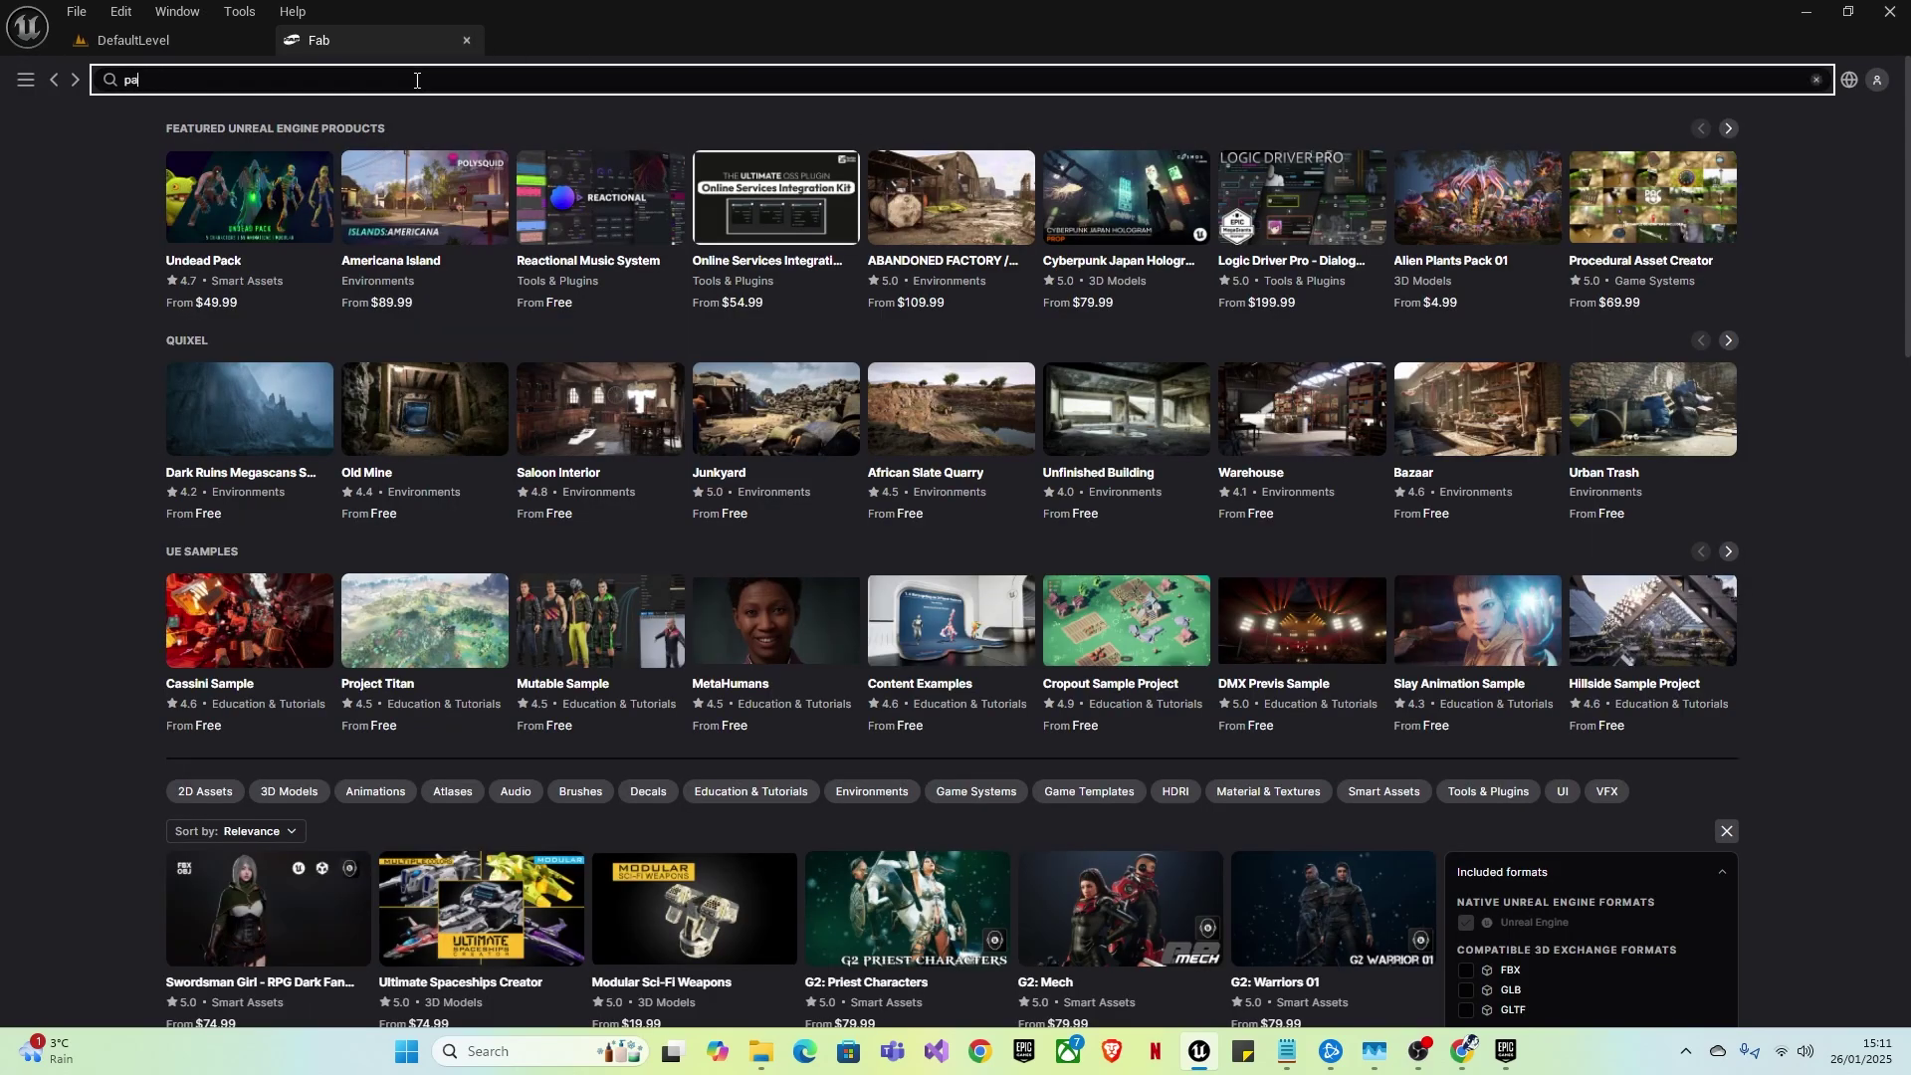
pyautogui.write('paragon')
pyautogui.press('Return')
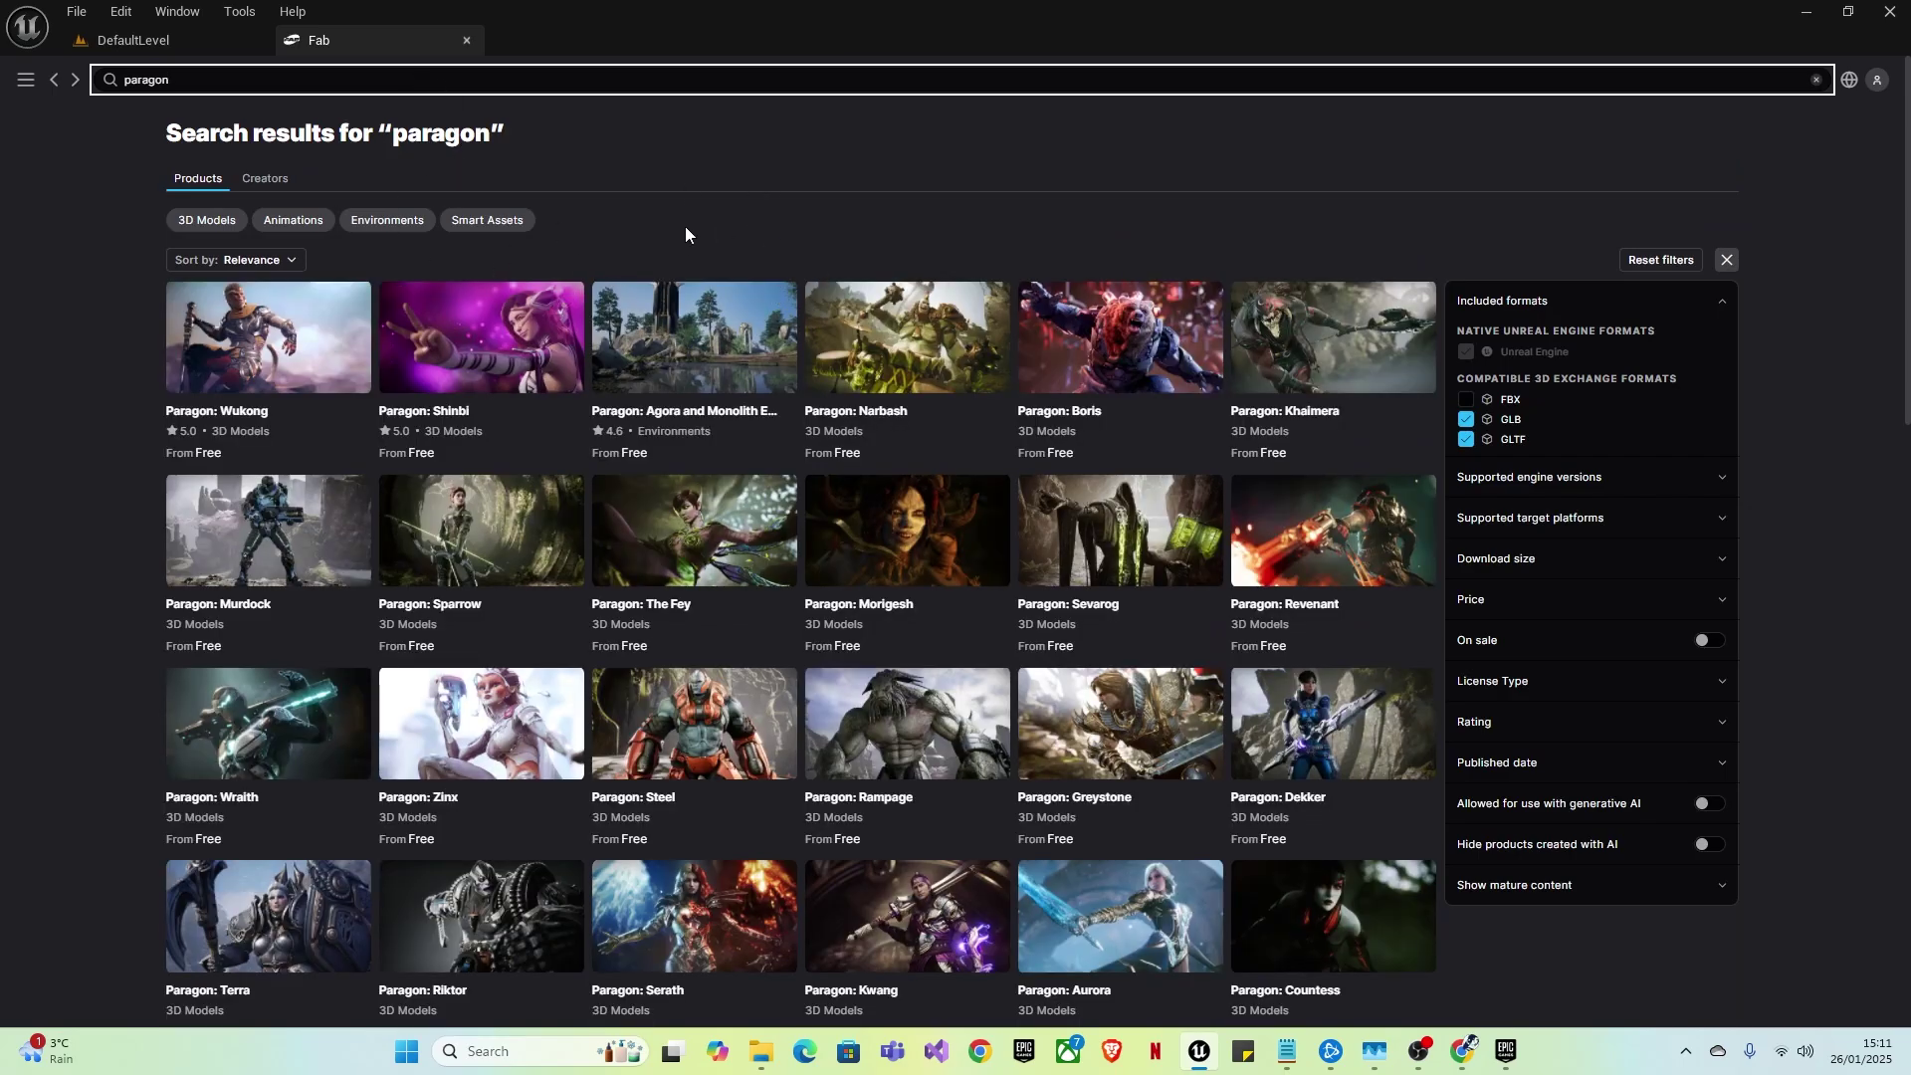
# - Look over the Paragon: Shinbi and Paragon: Narbash product pages and return to the search results
pyautogui.click(417, 368)
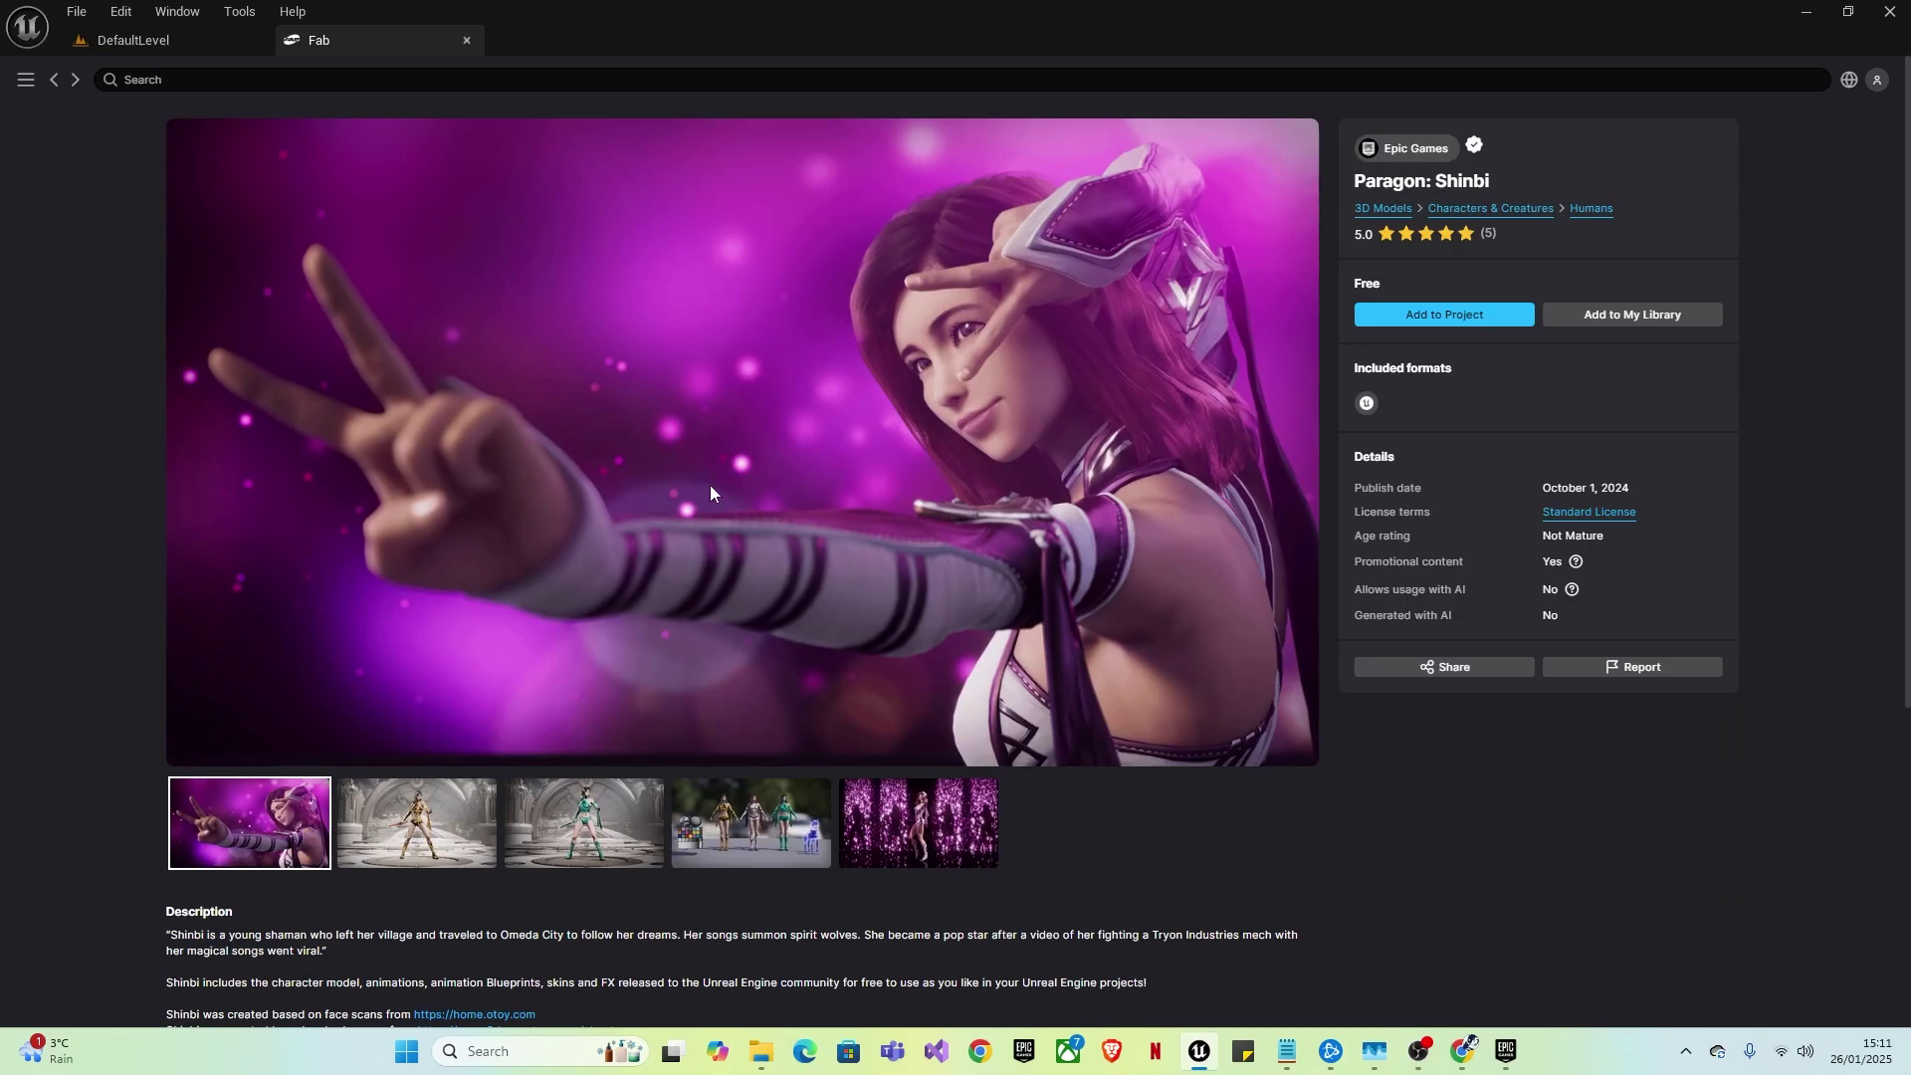
pyautogui.click(56, 81)
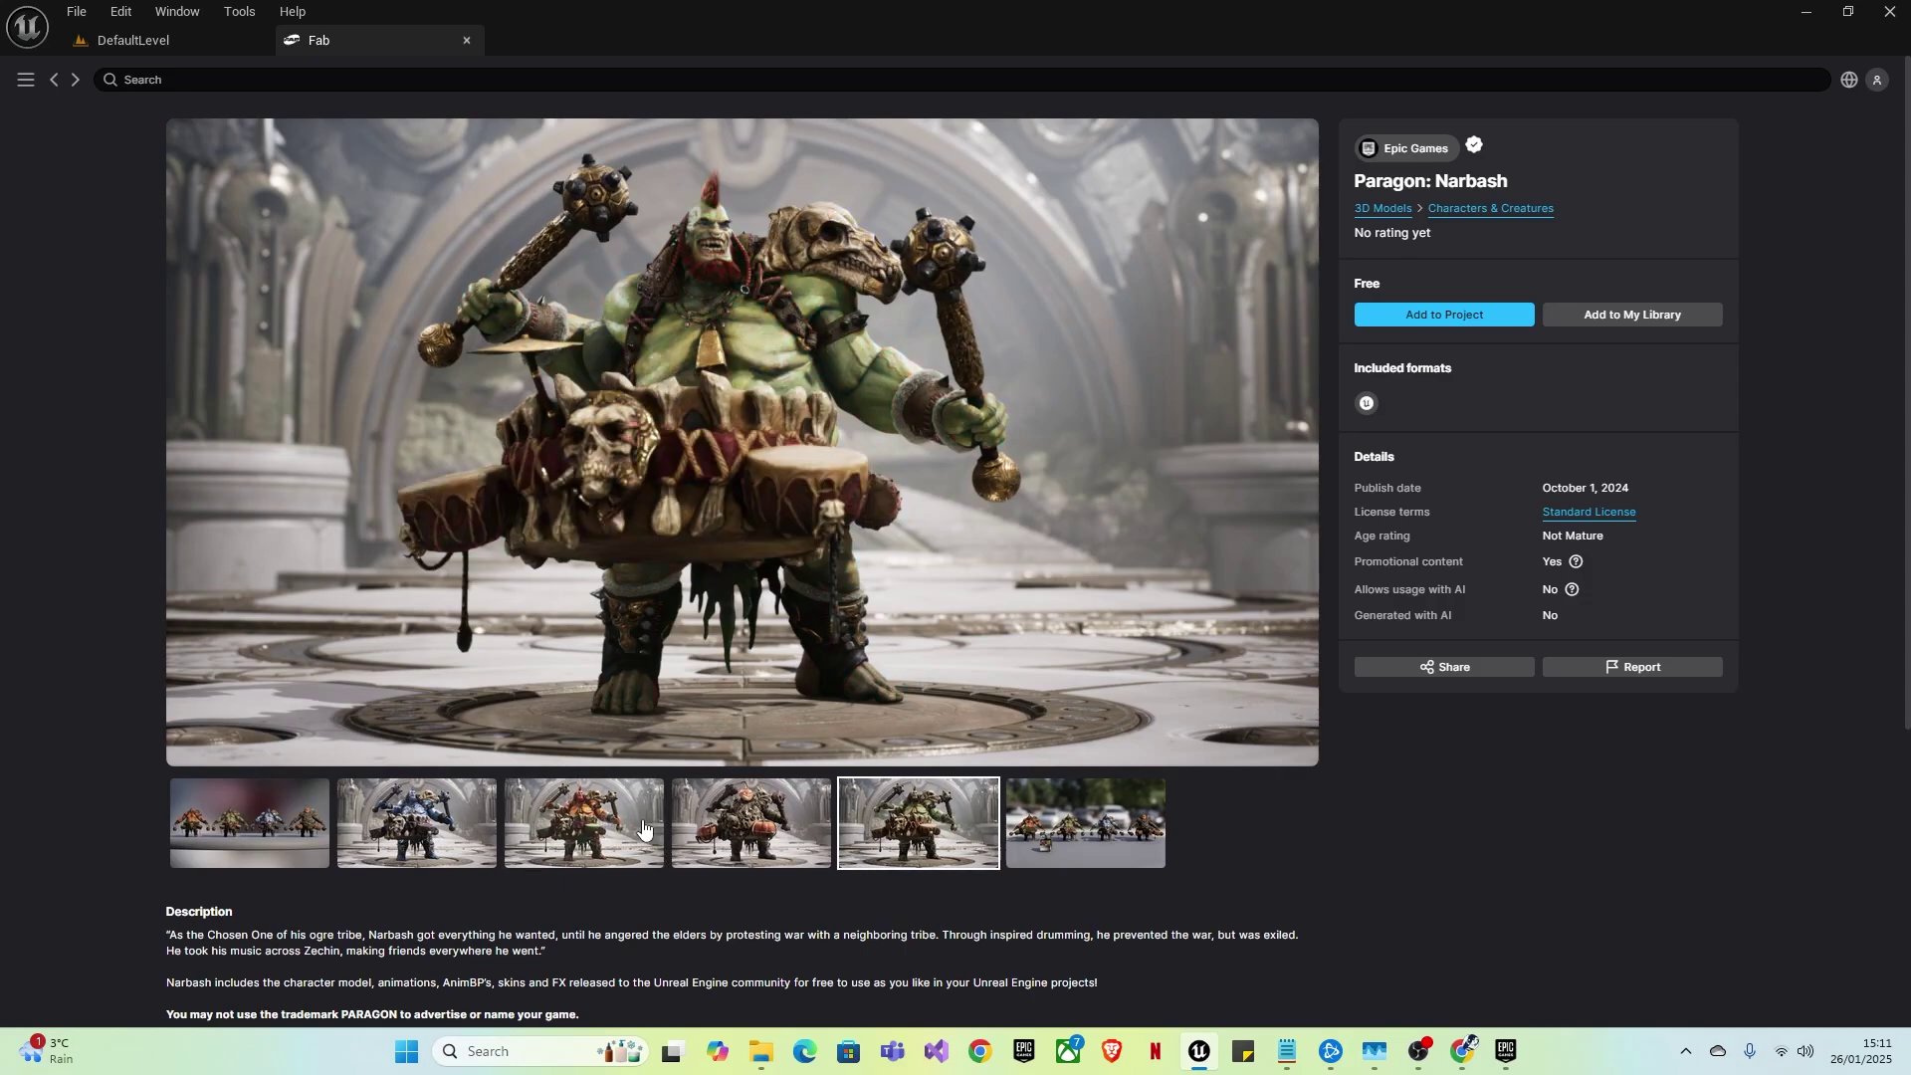
pyautogui.click(50, 84)
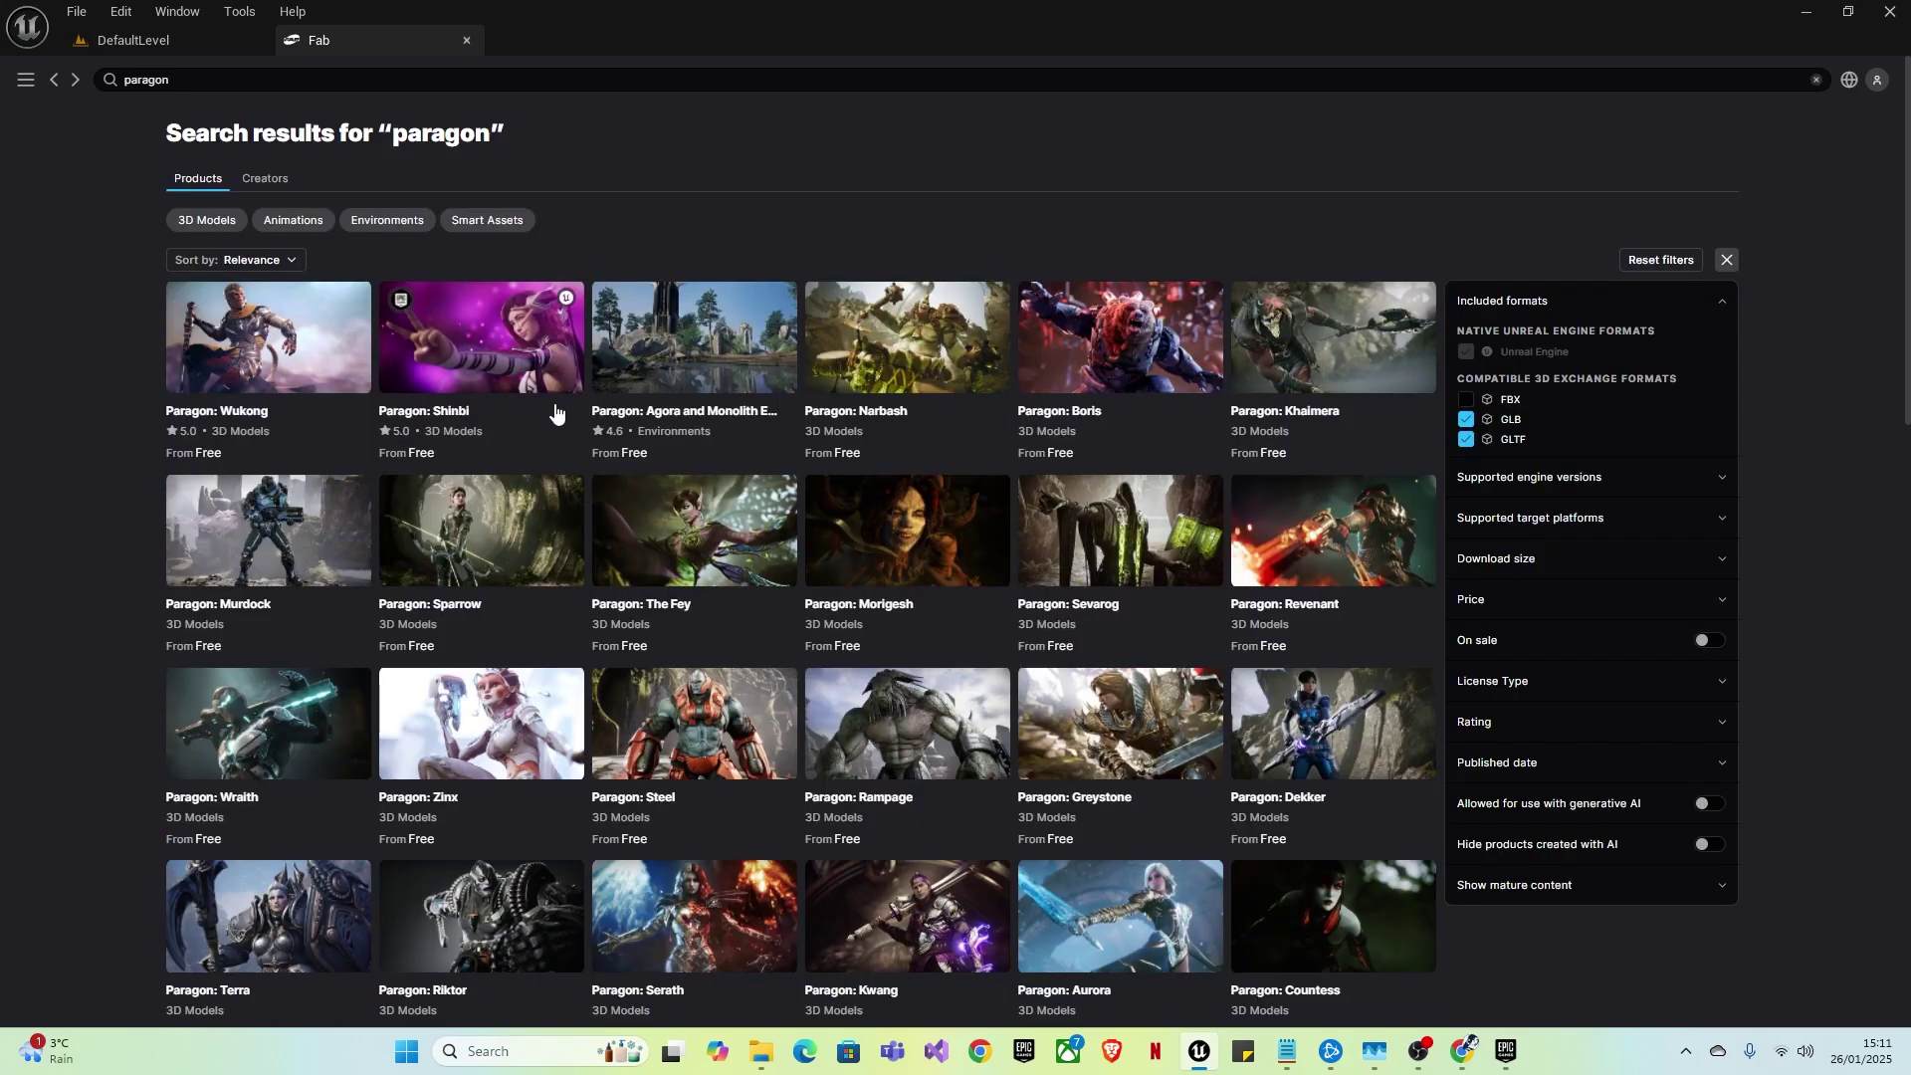
# - Add Paragon: Shinbi to the project, accepting the Fab End User License Agreement and selecting version 5.4
pyautogui.click(563, 406)
pyautogui.click(1444, 315)
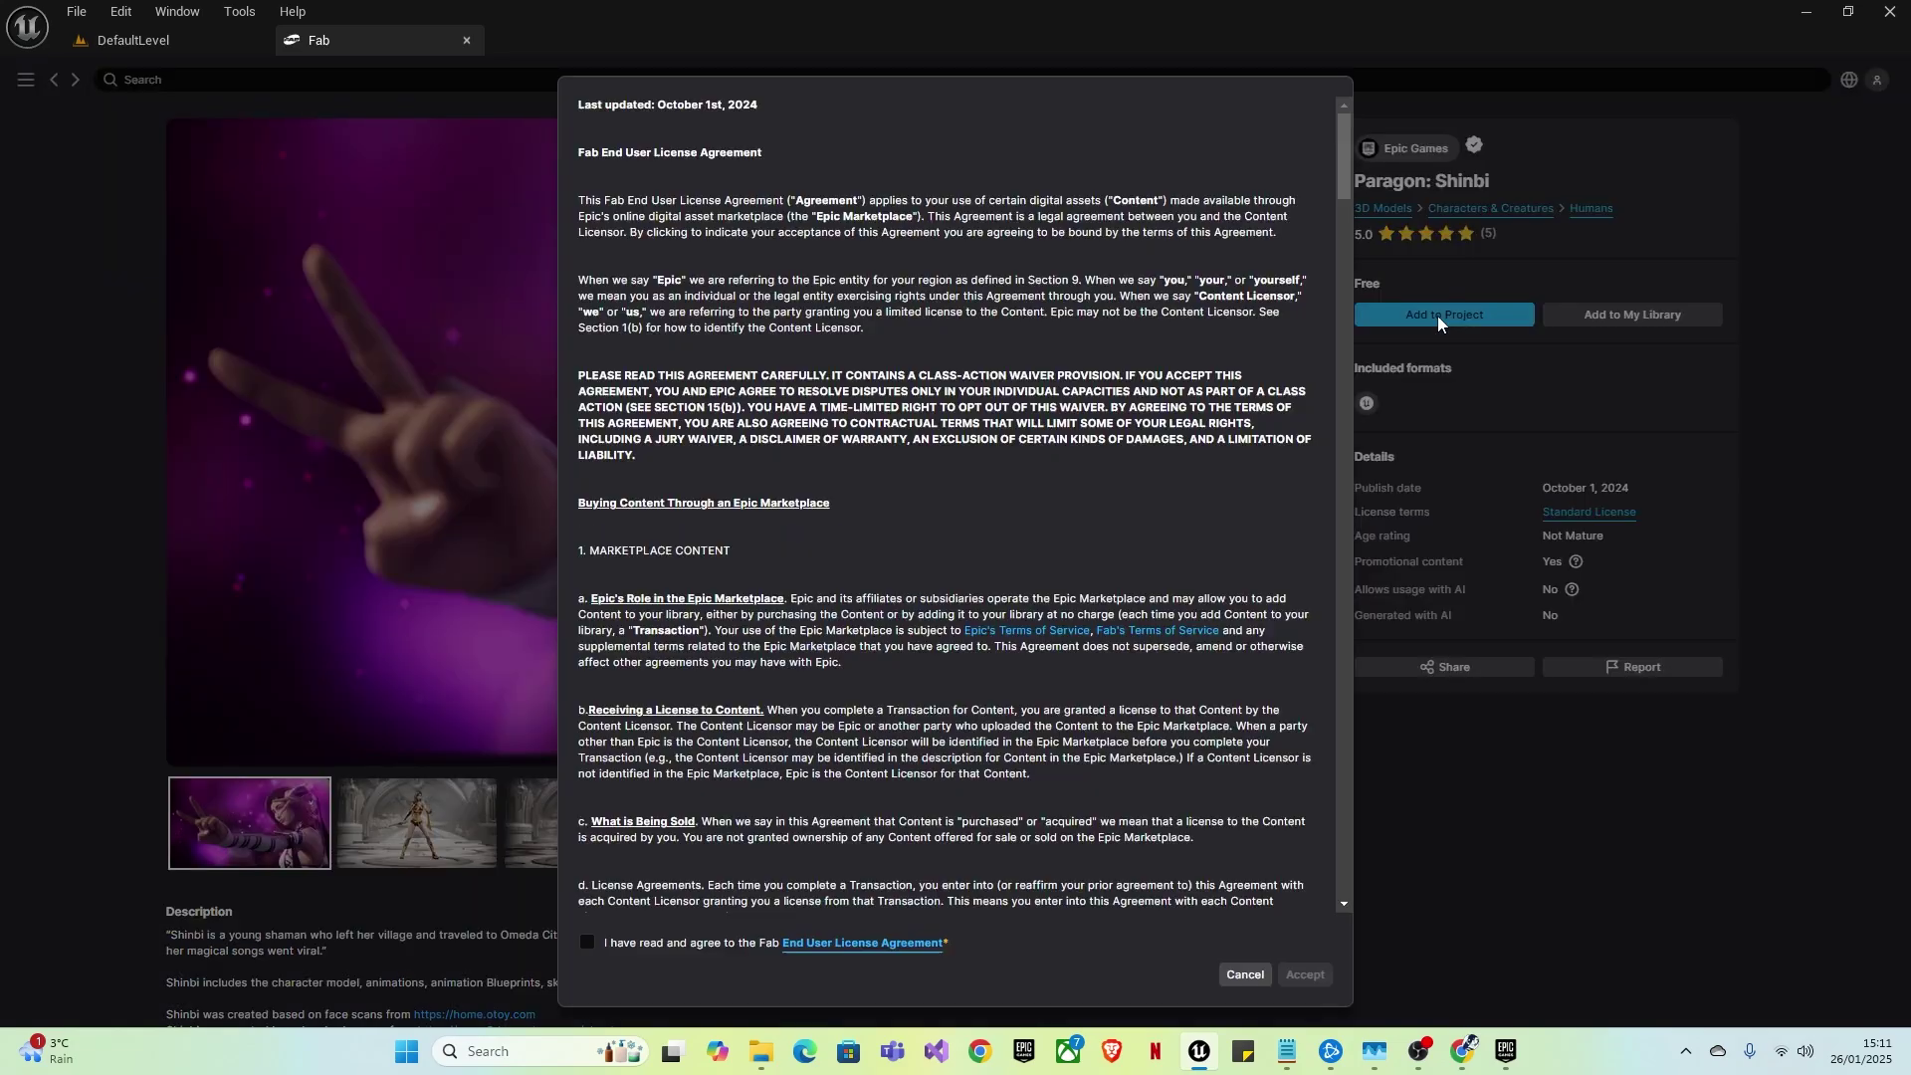
pyautogui.scroll(-10, 593, 831)
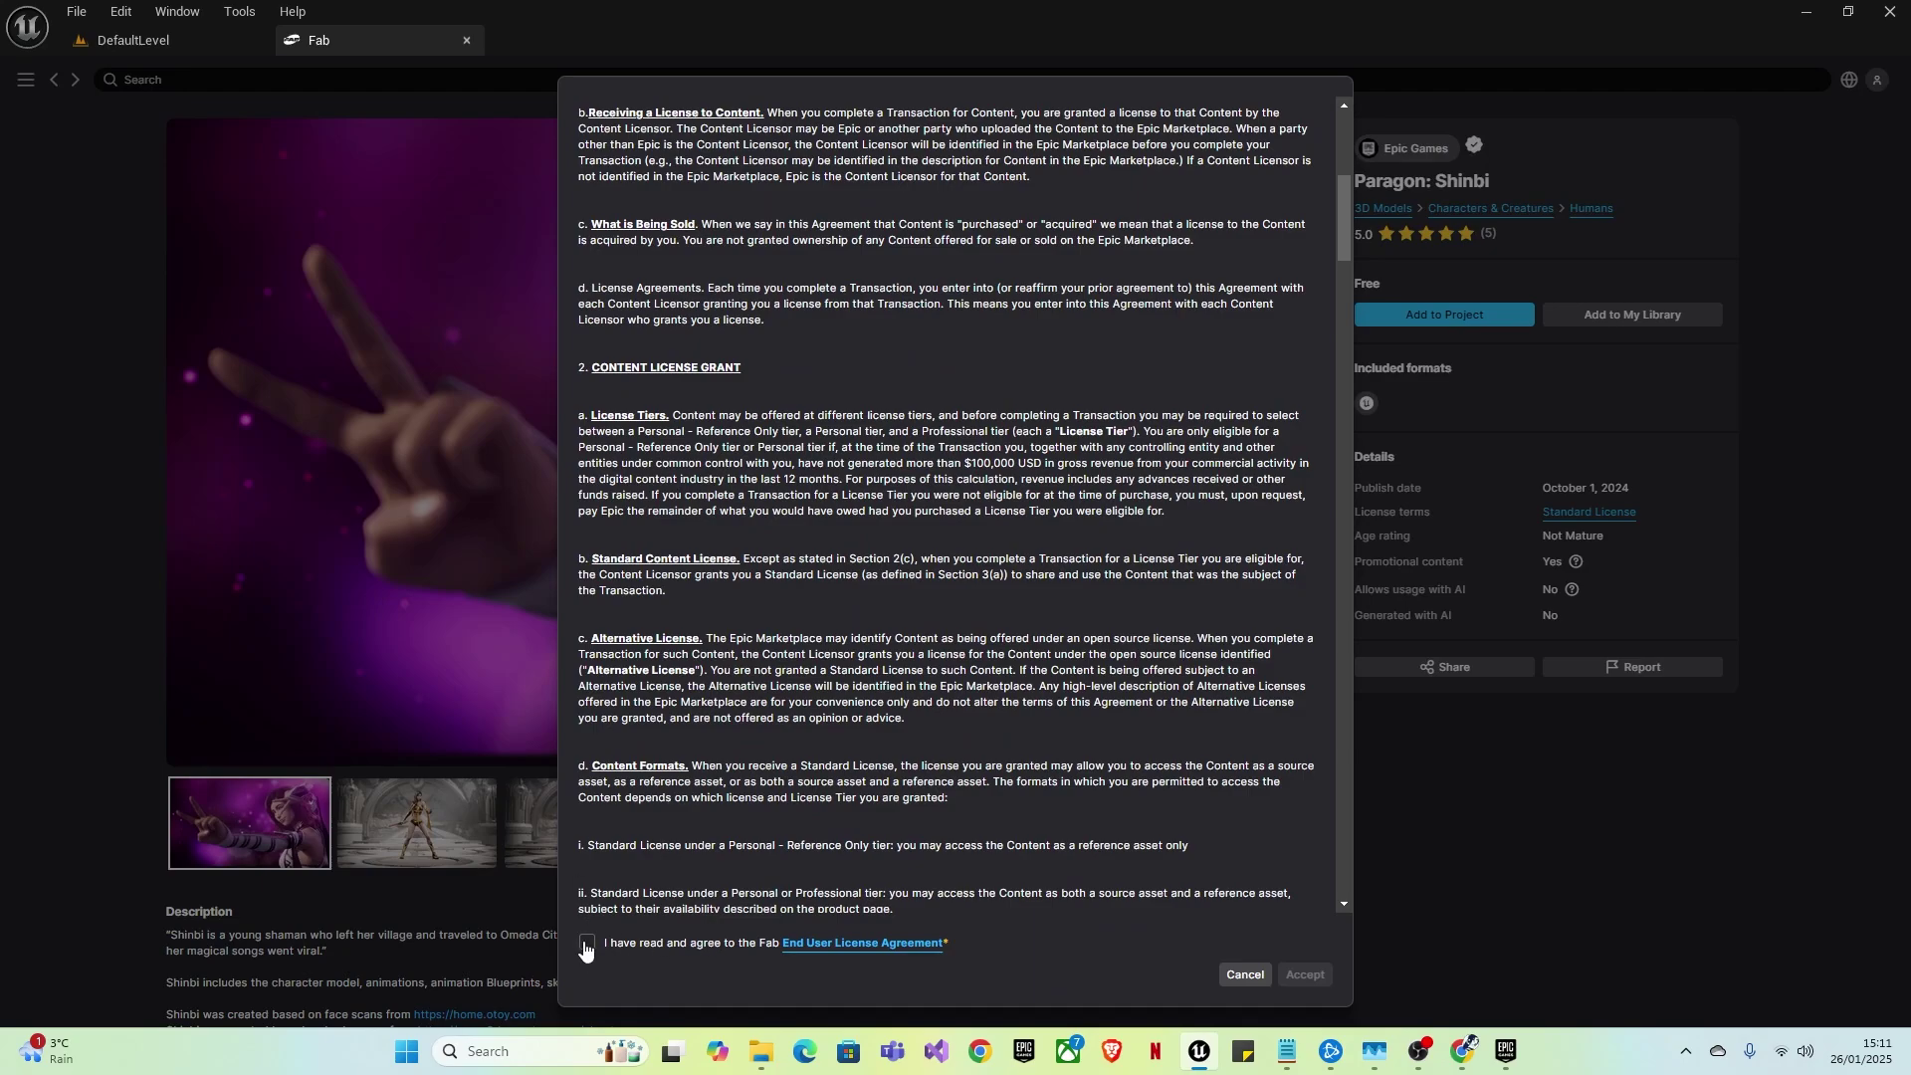
pyautogui.click(1303, 974)
pyautogui.click(862, 573)
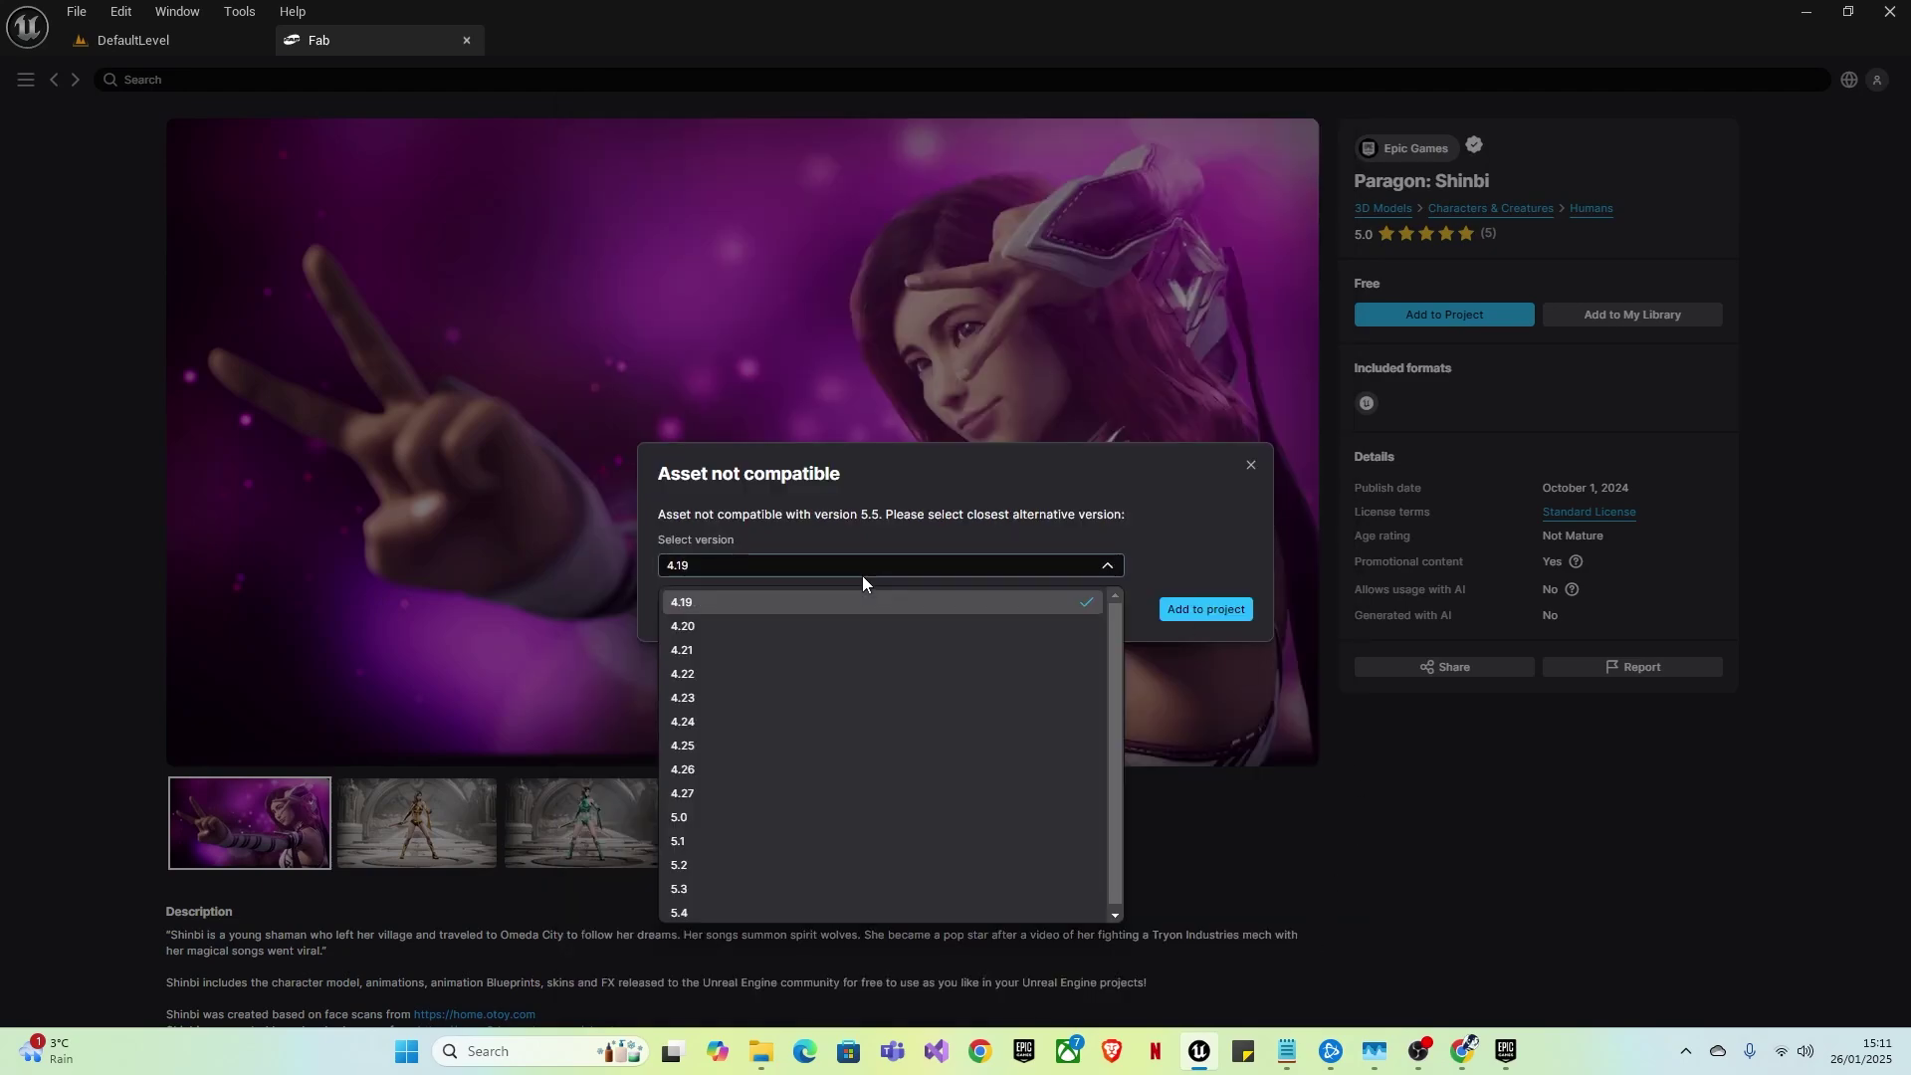
pyautogui.scroll(-1, 742, 793)
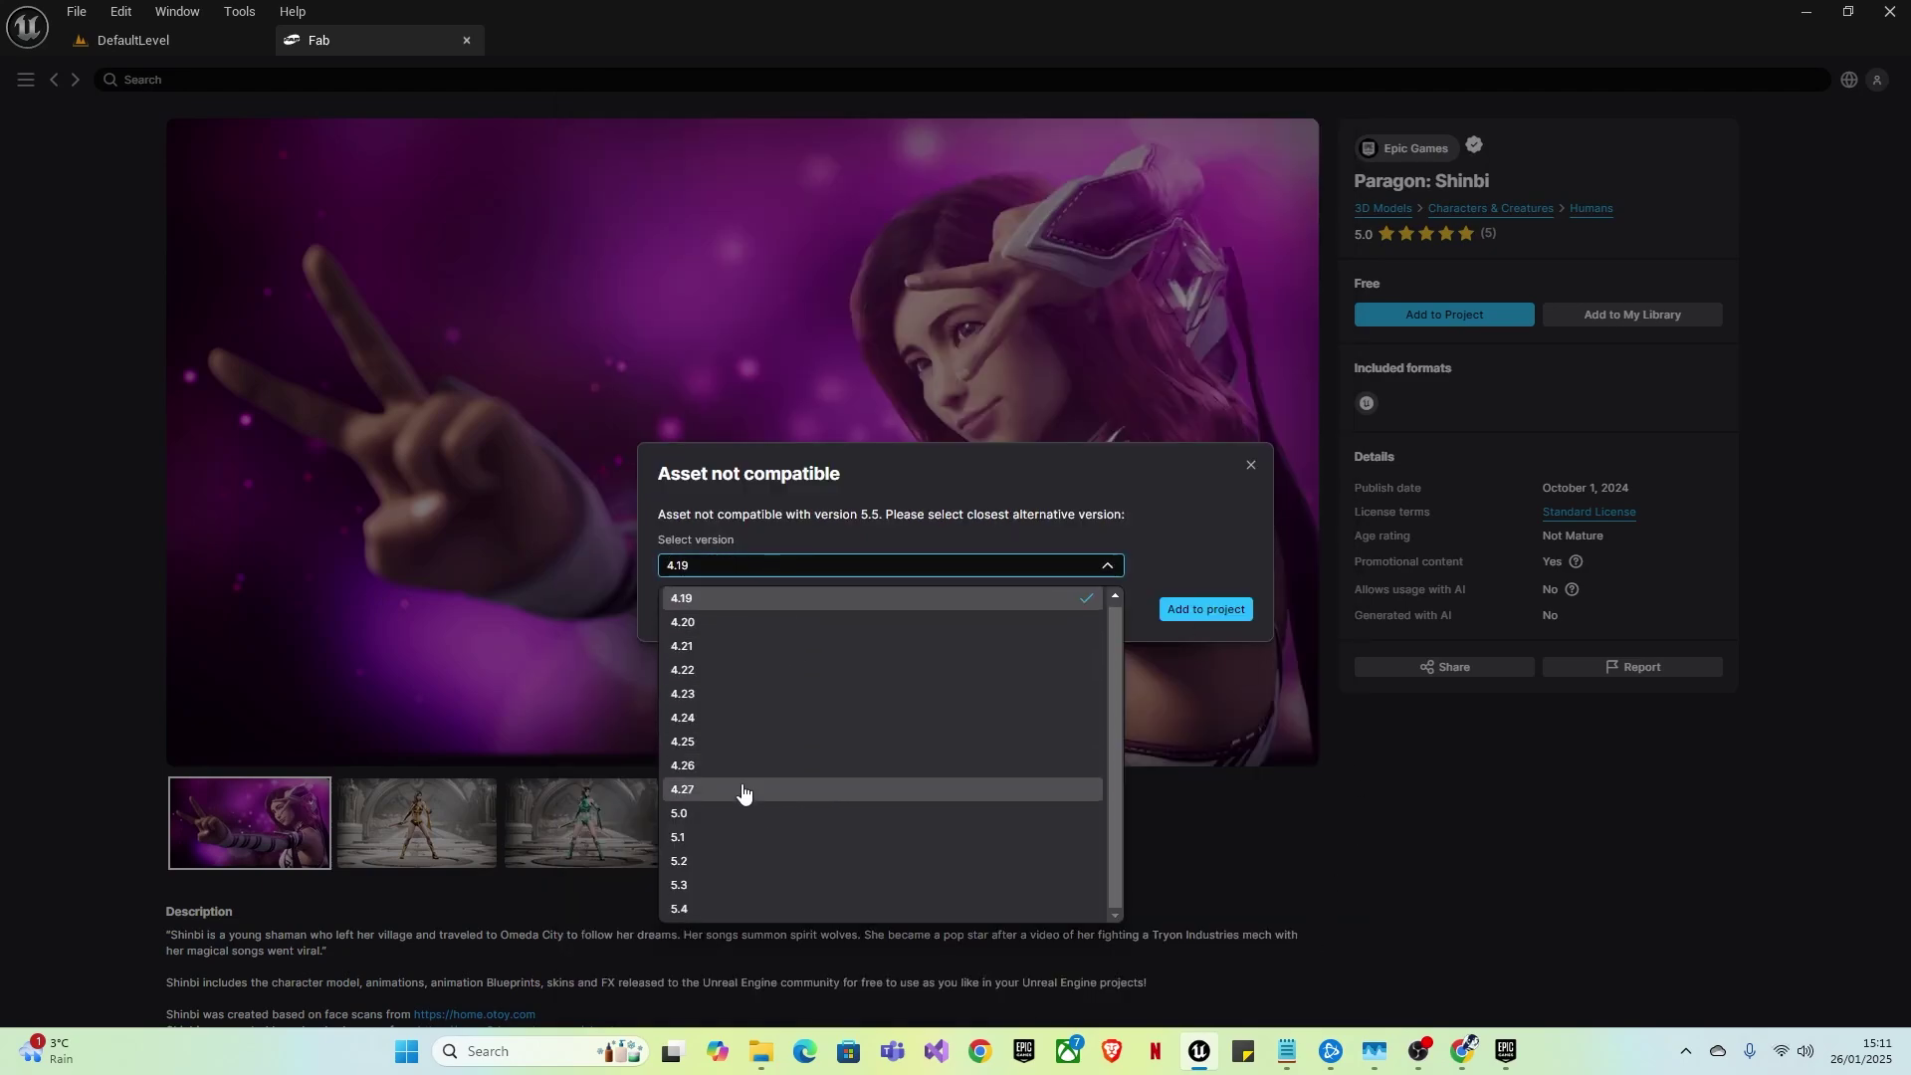
pyautogui.click(699, 909)
pyautogui.click(1220, 615)
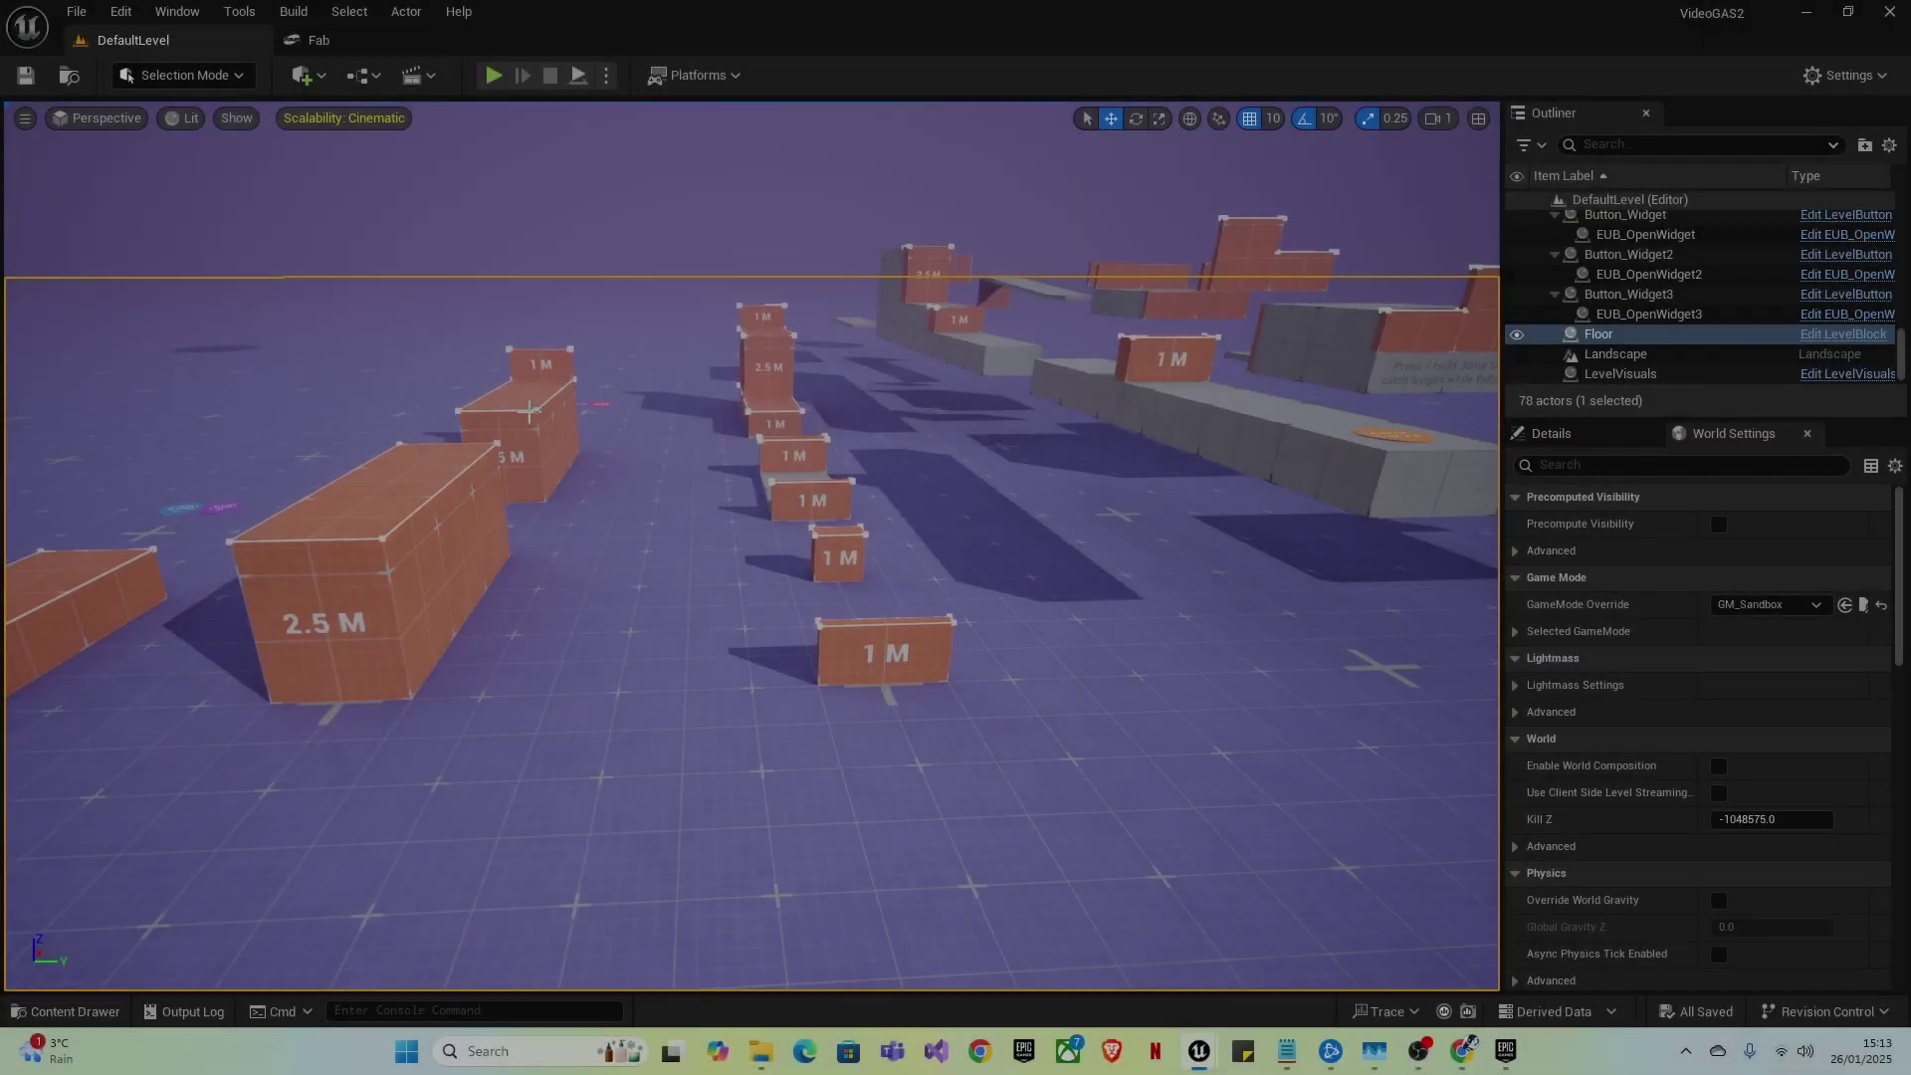
# - Open the Shinbi skeletal mesh from the Meshes folder in ParagonShinbi > Characters > Heroes > Shinbi
pyautogui.hotkey('ctrl', 'space')
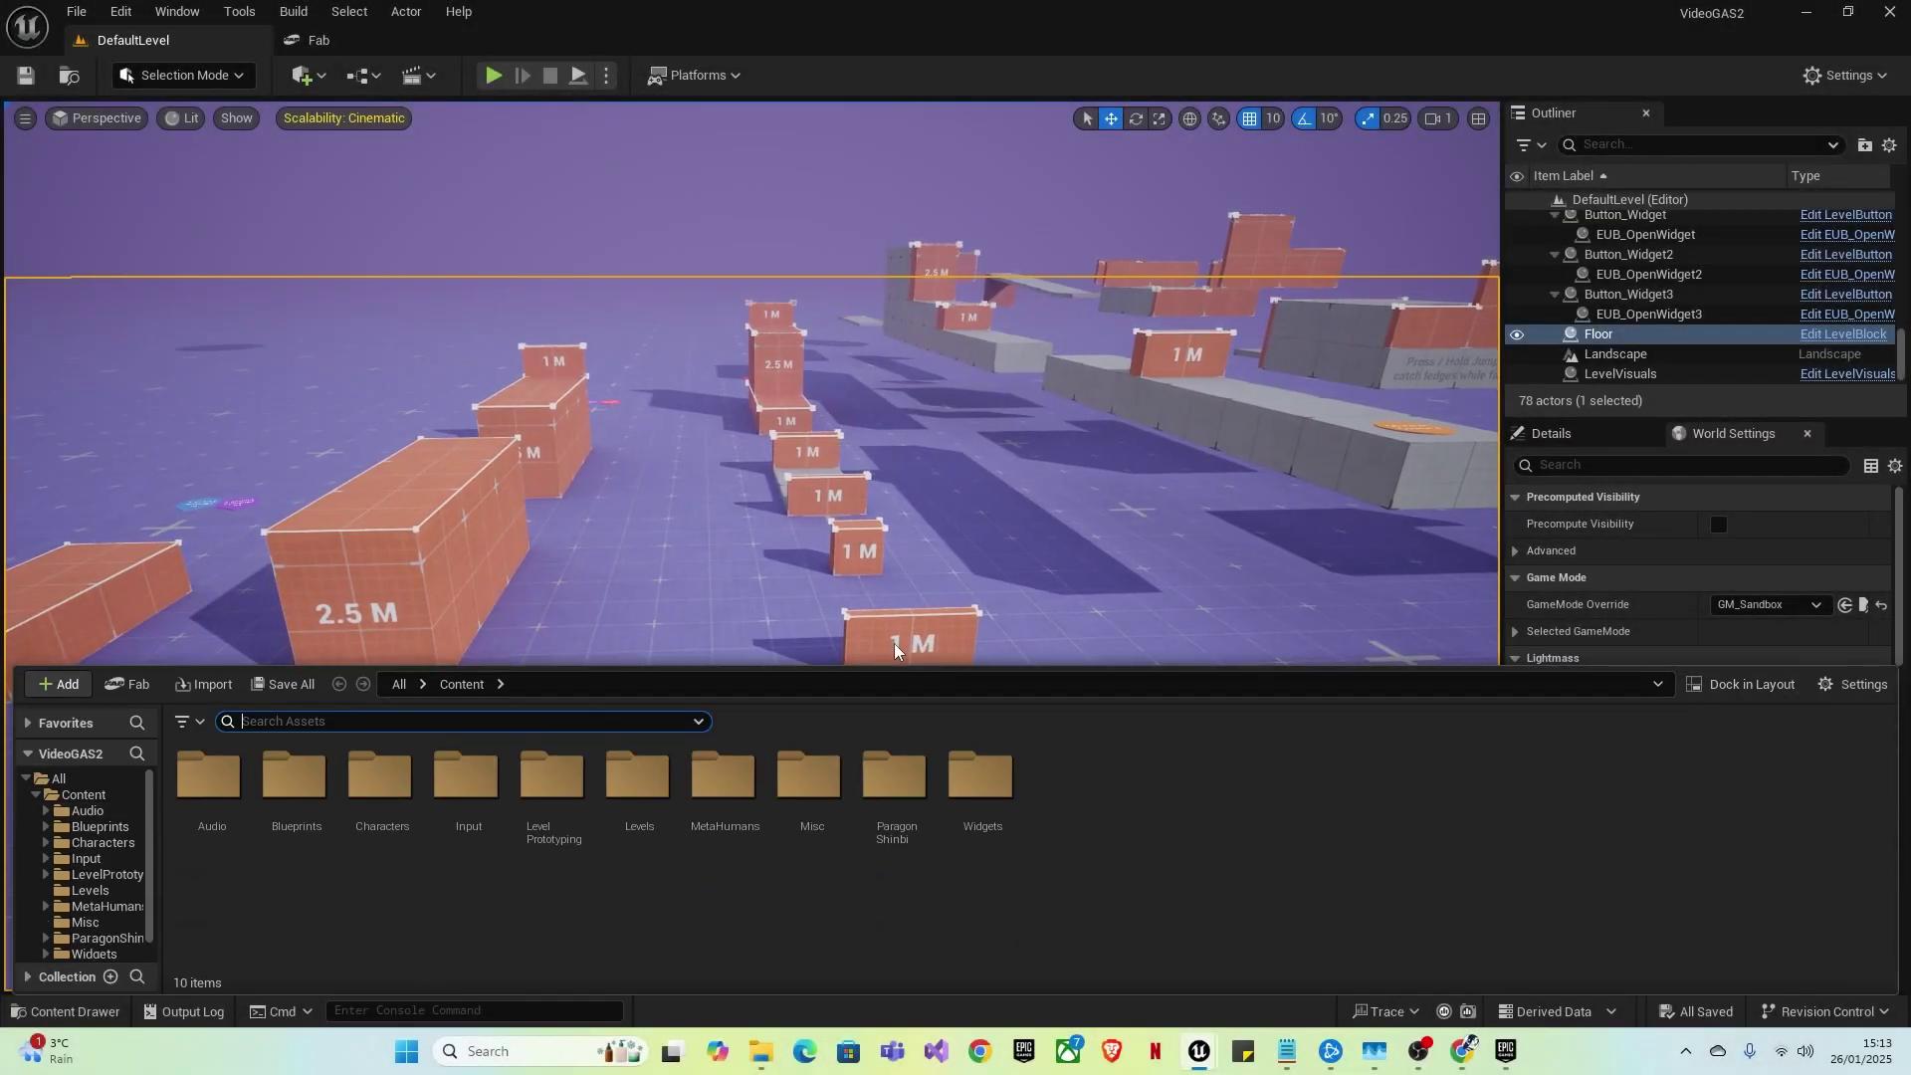
pyautogui.scroll(-1, 67, 912)
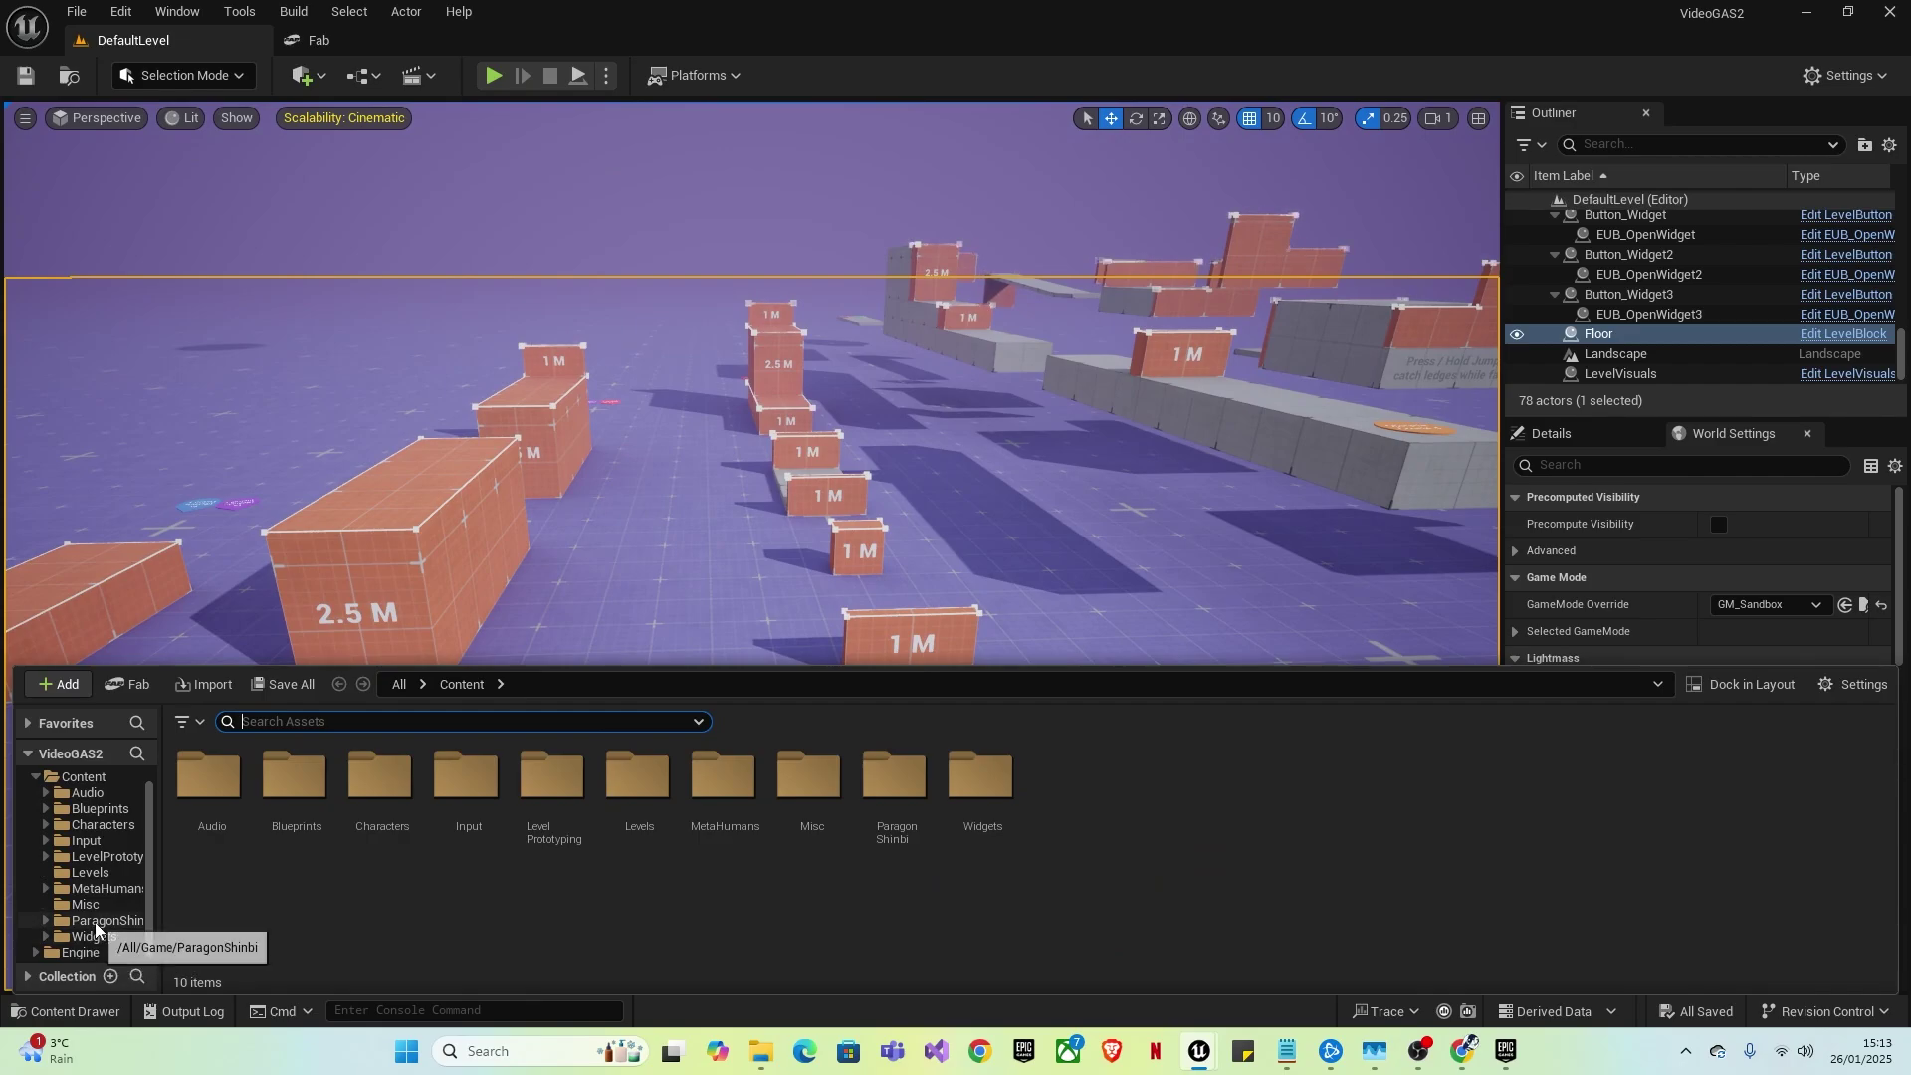
pyautogui.click(100, 919)
pyautogui.doubleClick(209, 781)
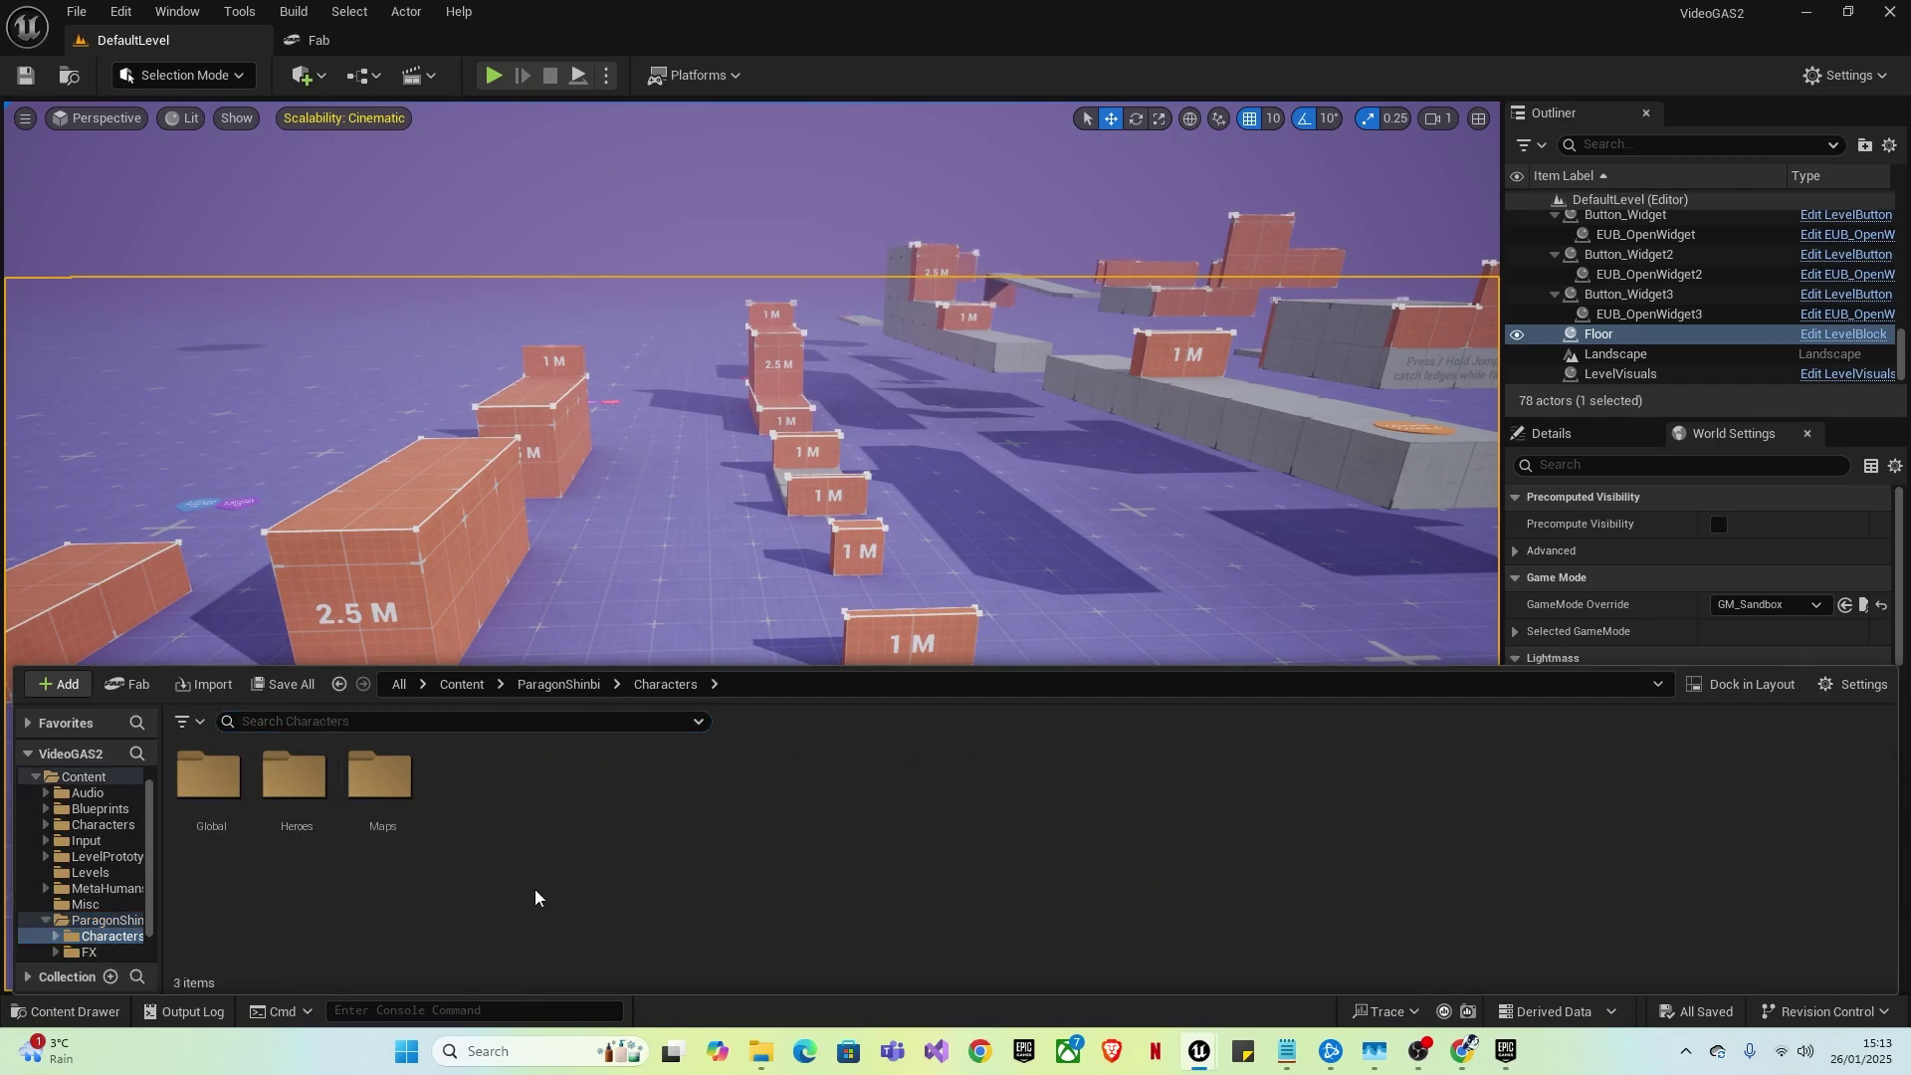
pyautogui.click(295, 832)
pyautogui.doubleClick(294, 832)
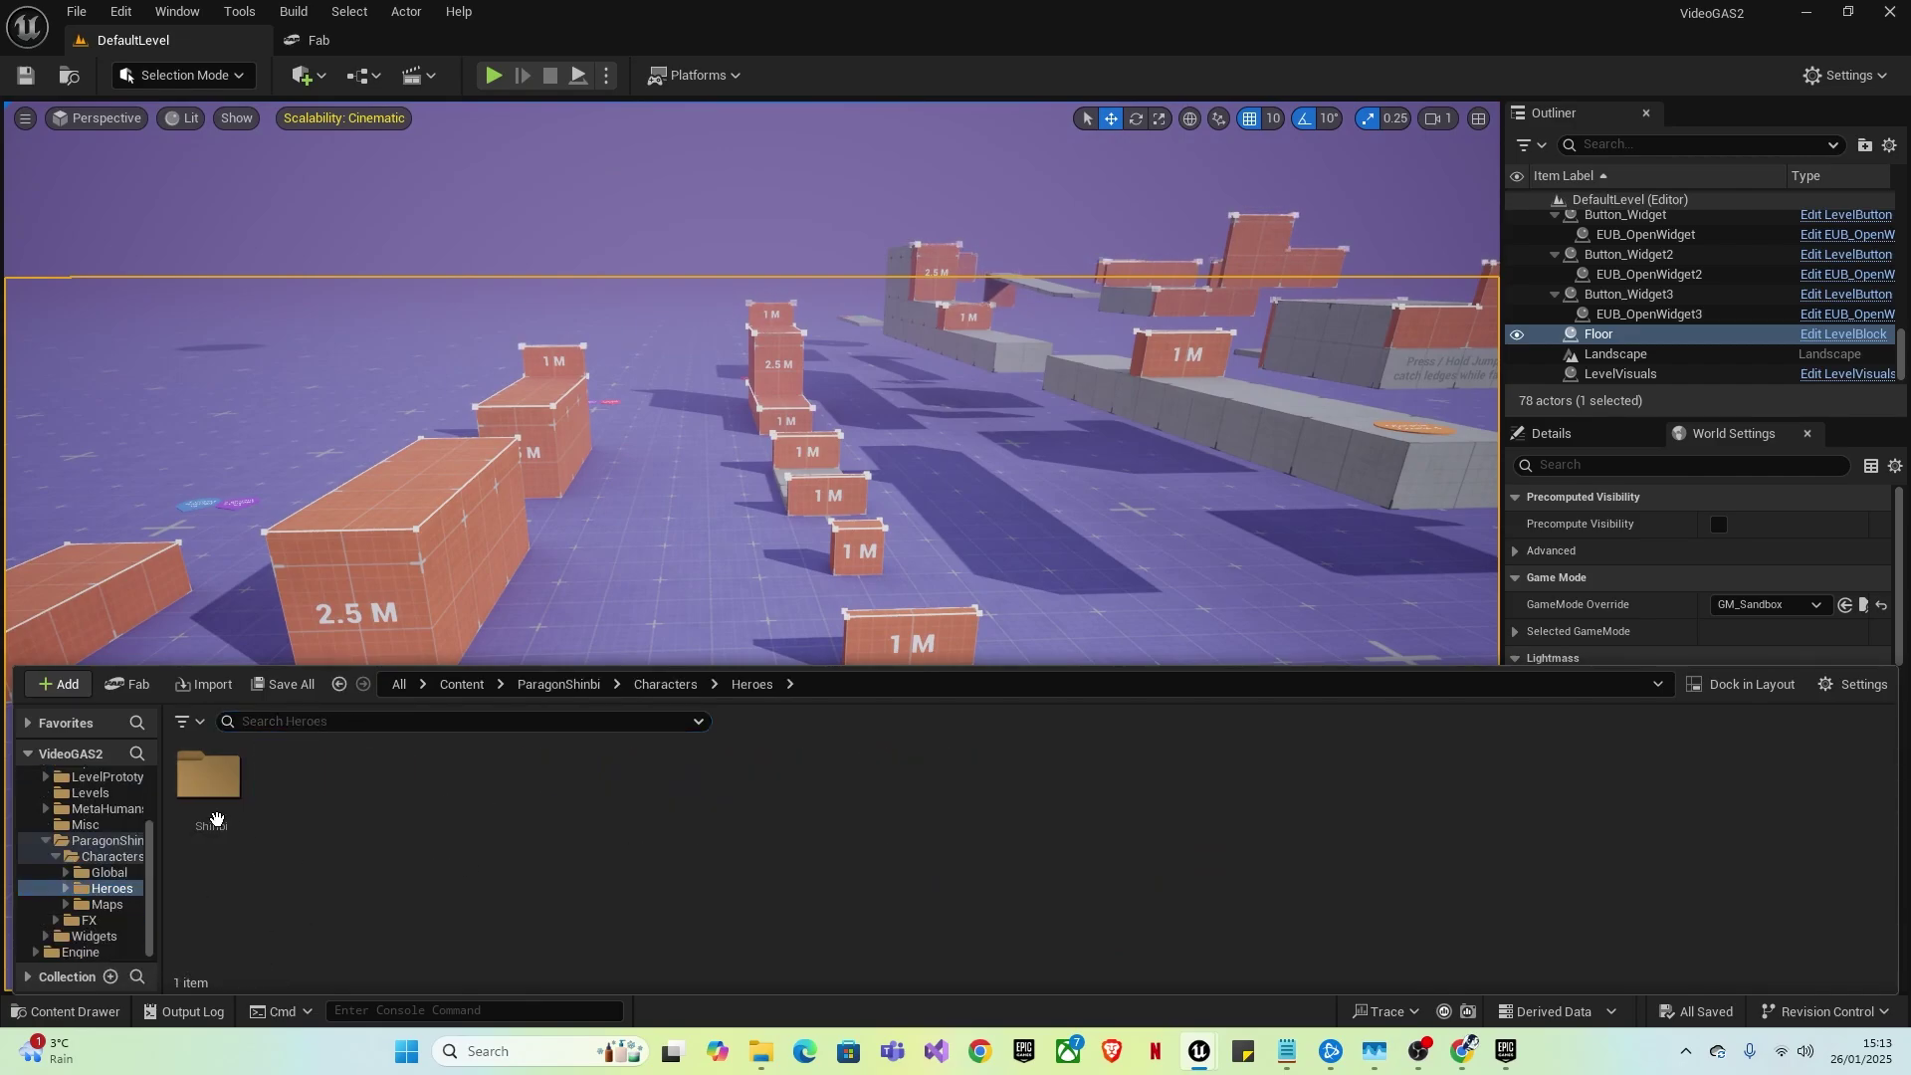
pyautogui.doubleClick(209, 786)
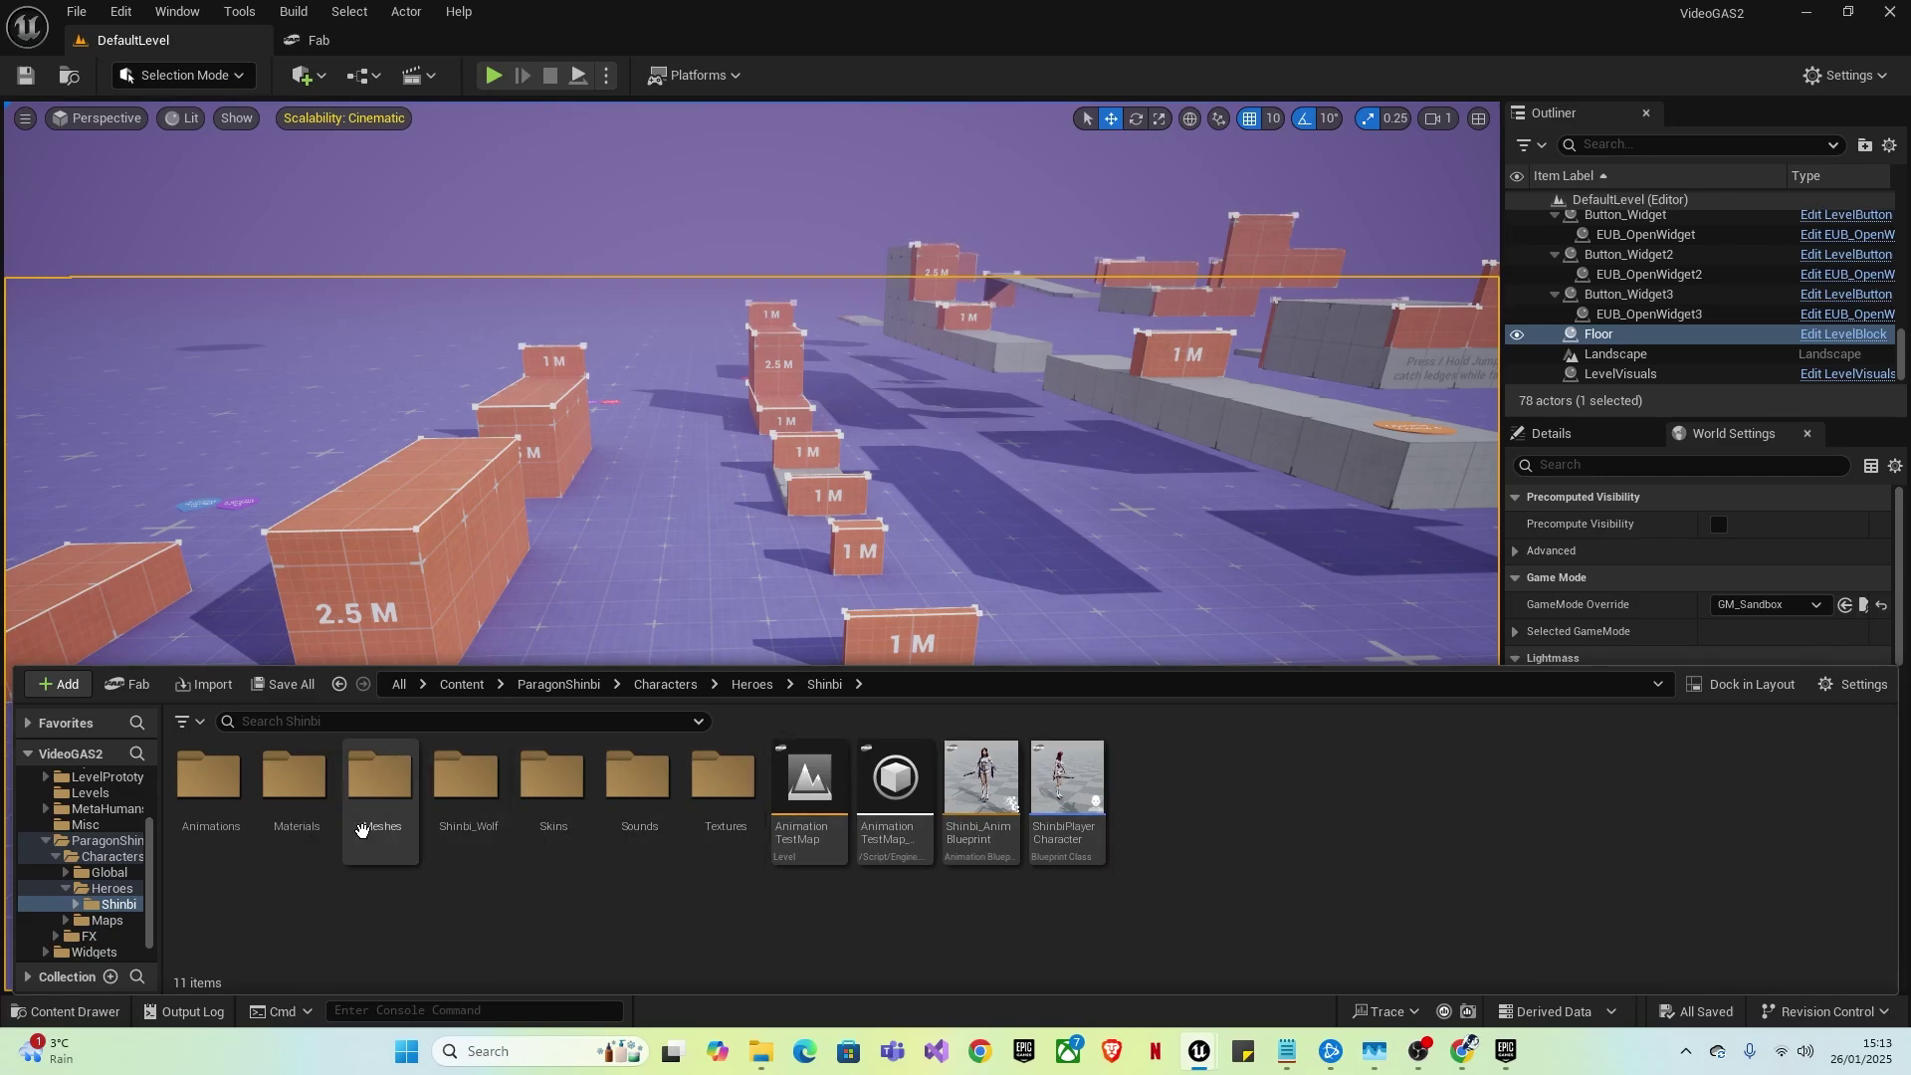
pyautogui.click(377, 831)
pyautogui.doubleClick(375, 834)
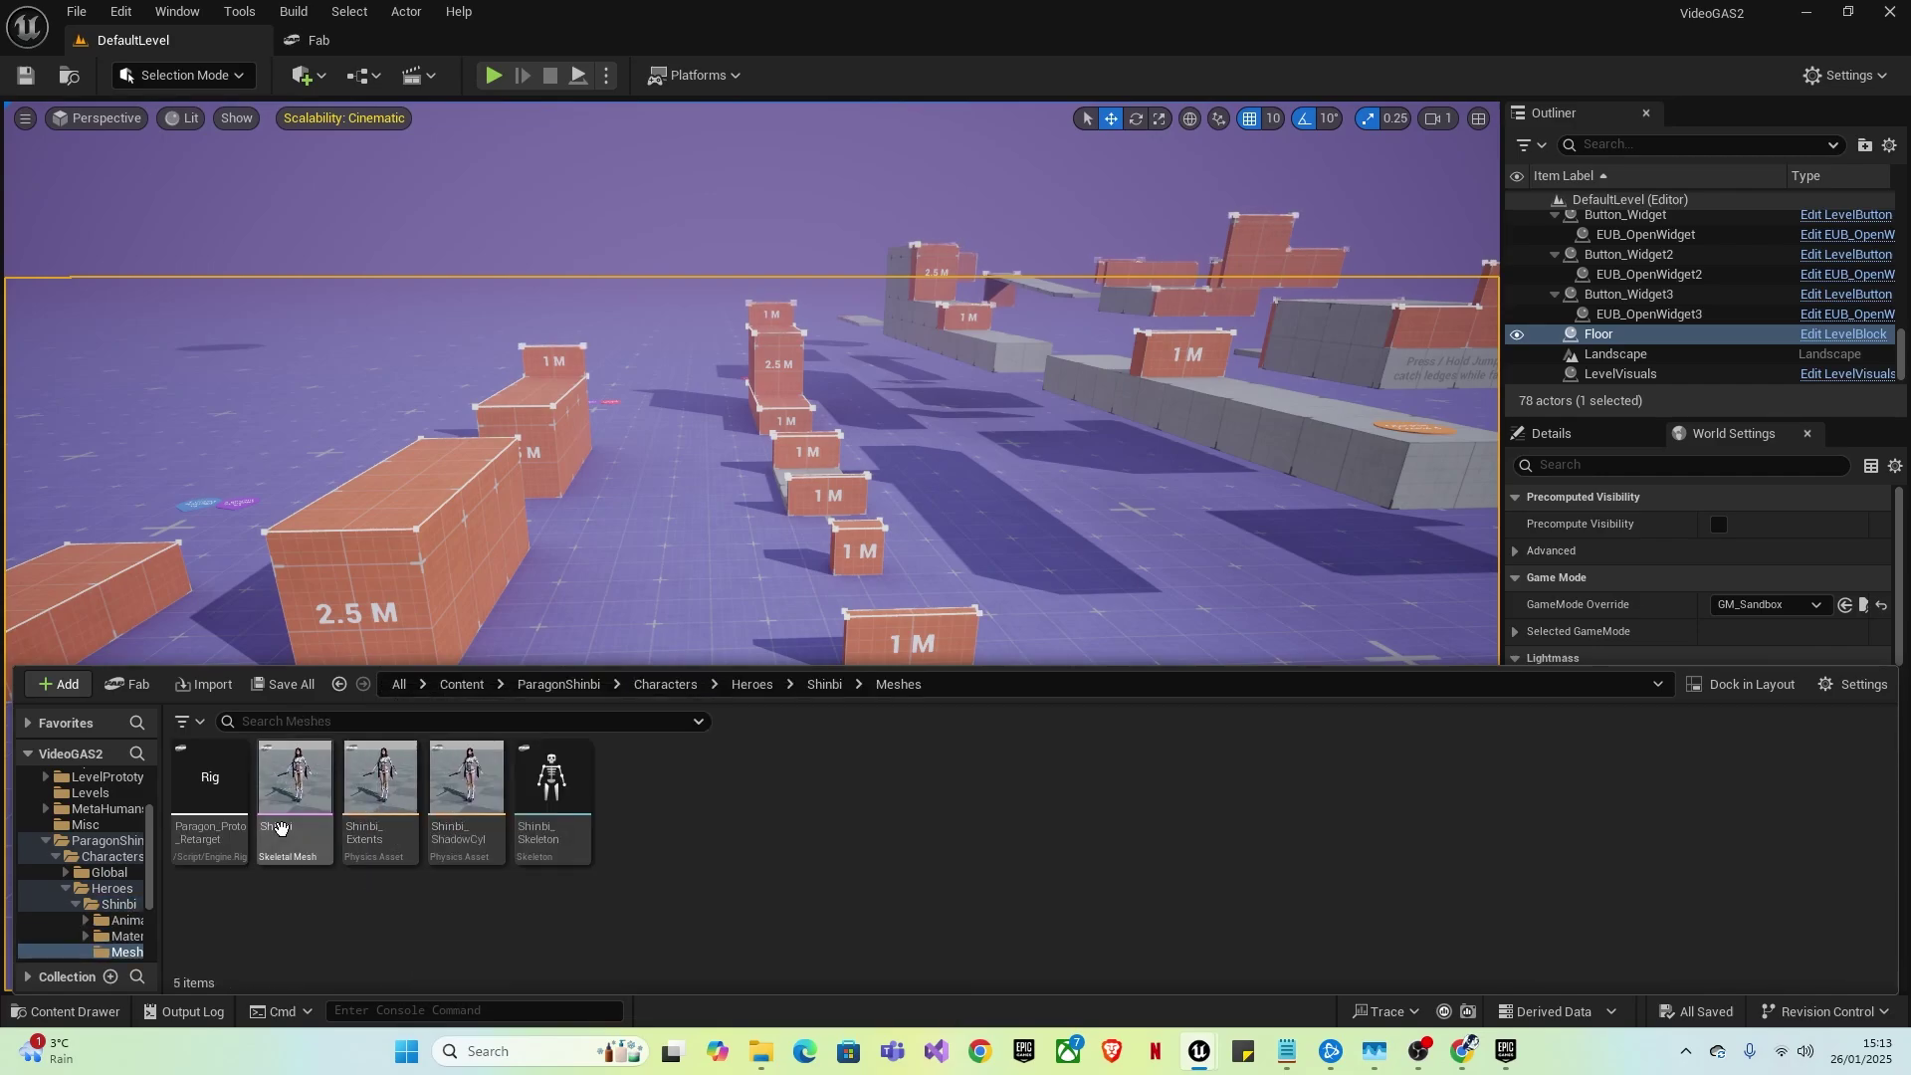
pyautogui.doubleClick(295, 786)
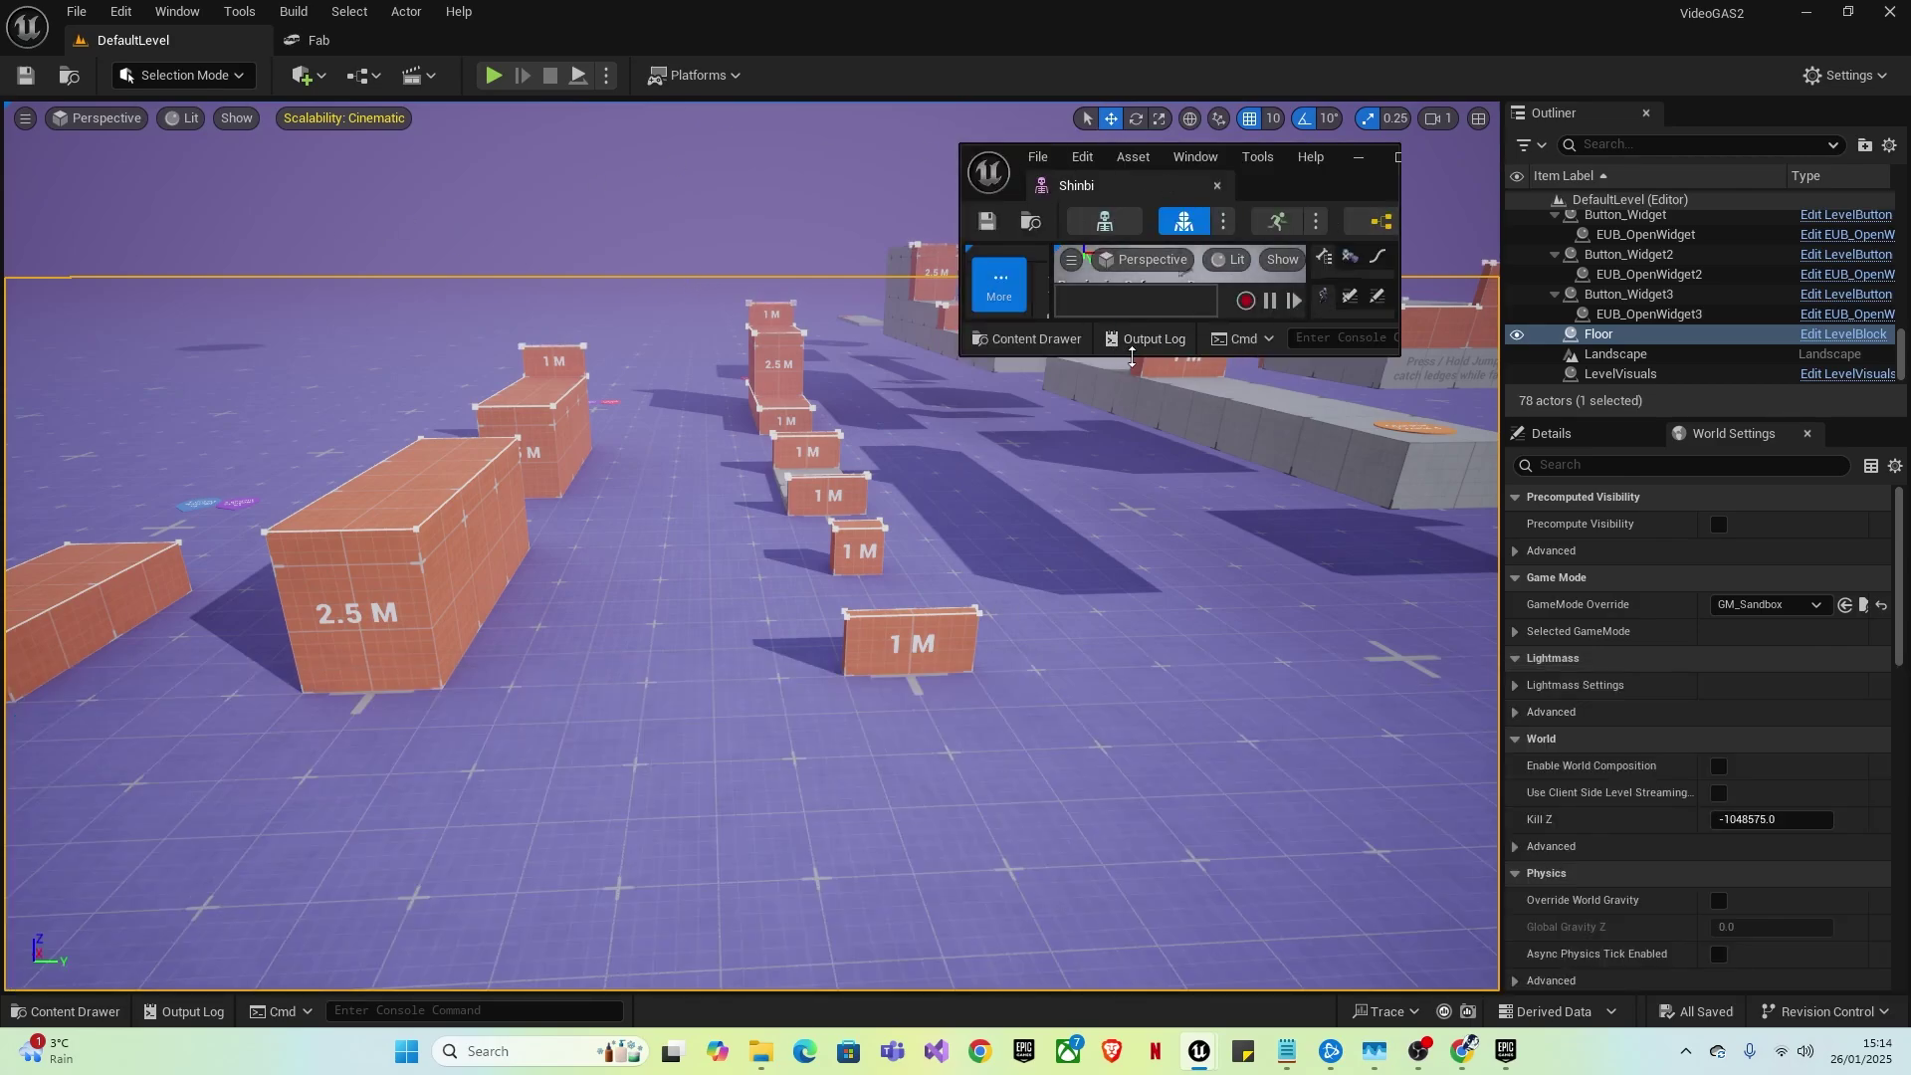
# - Enlarge the floating Shinbi mesh editor window and dock it in the main window alongside DefaultLevel and Fab
pyautogui.moveTo(1131, 355); pyautogui.dragTo(1131, 645)
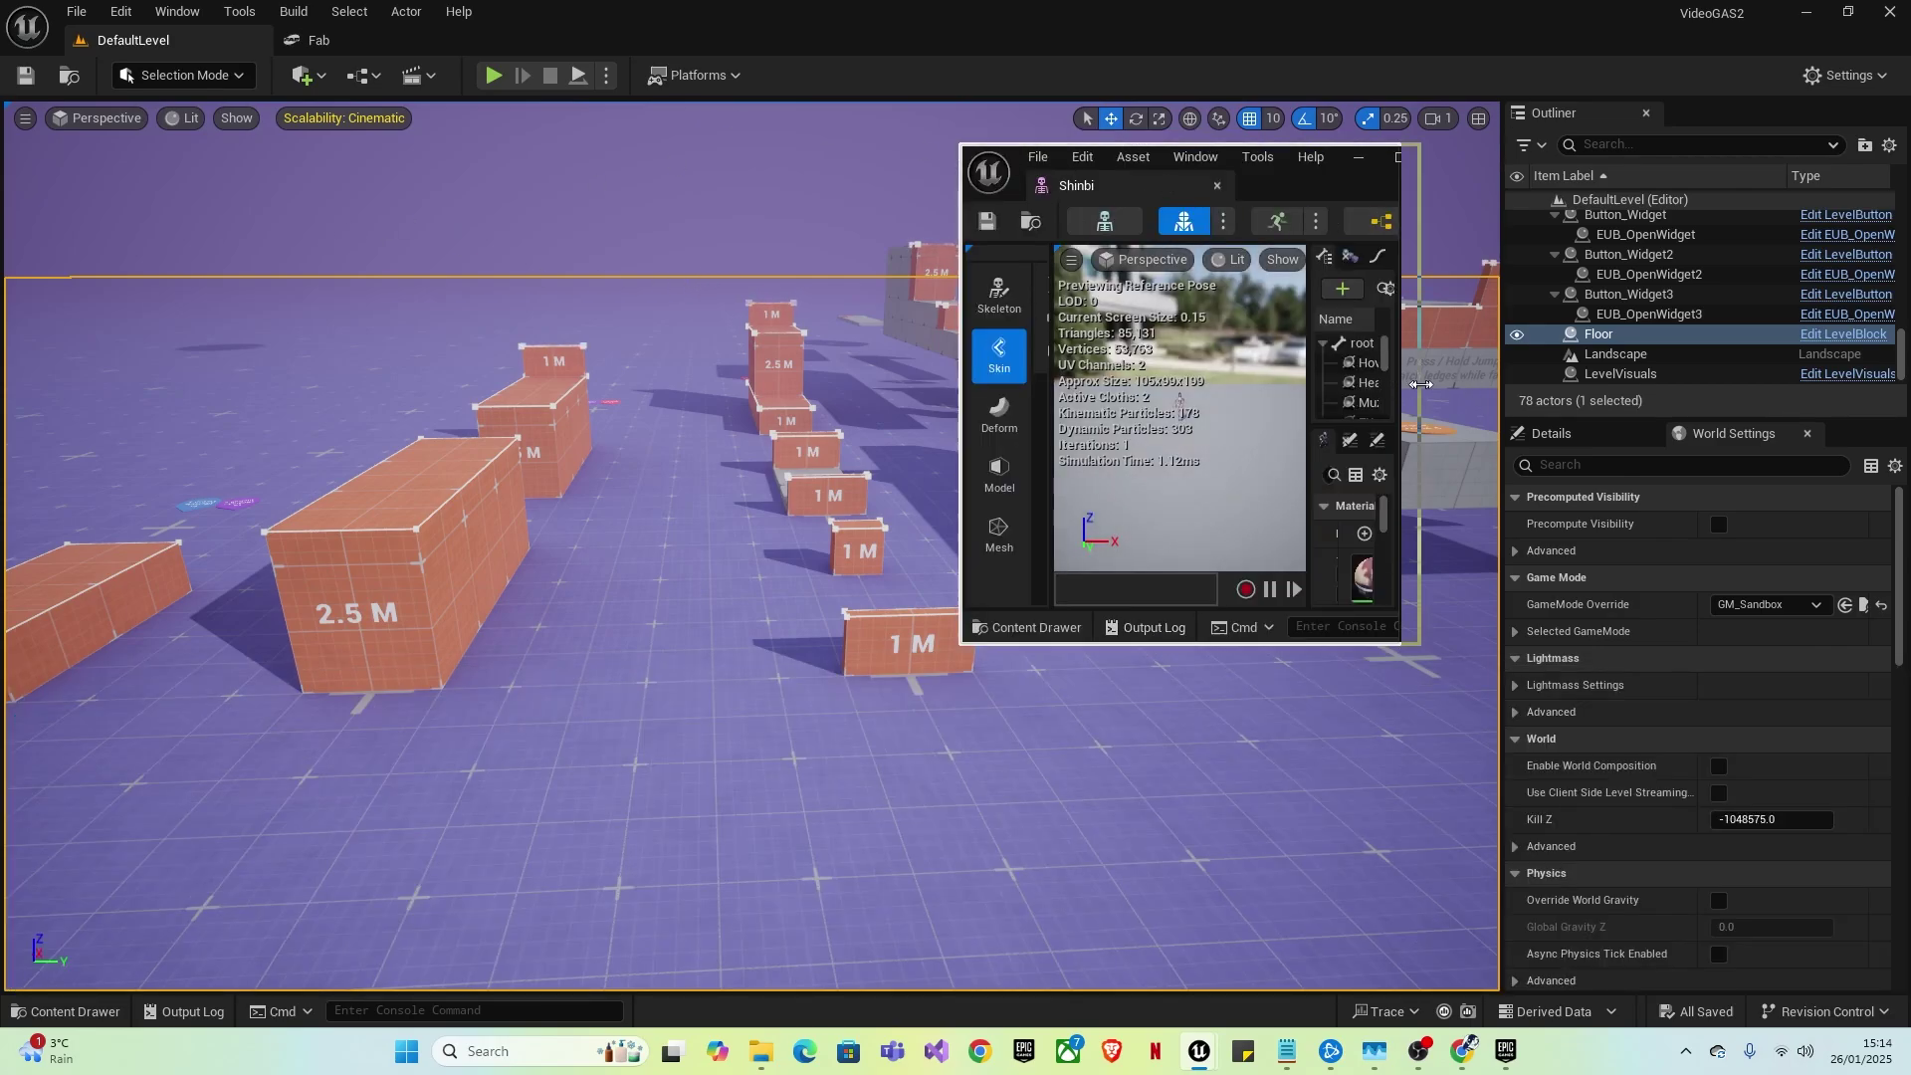
pyautogui.moveTo(1400, 382); pyautogui.dragTo(1843, 382)
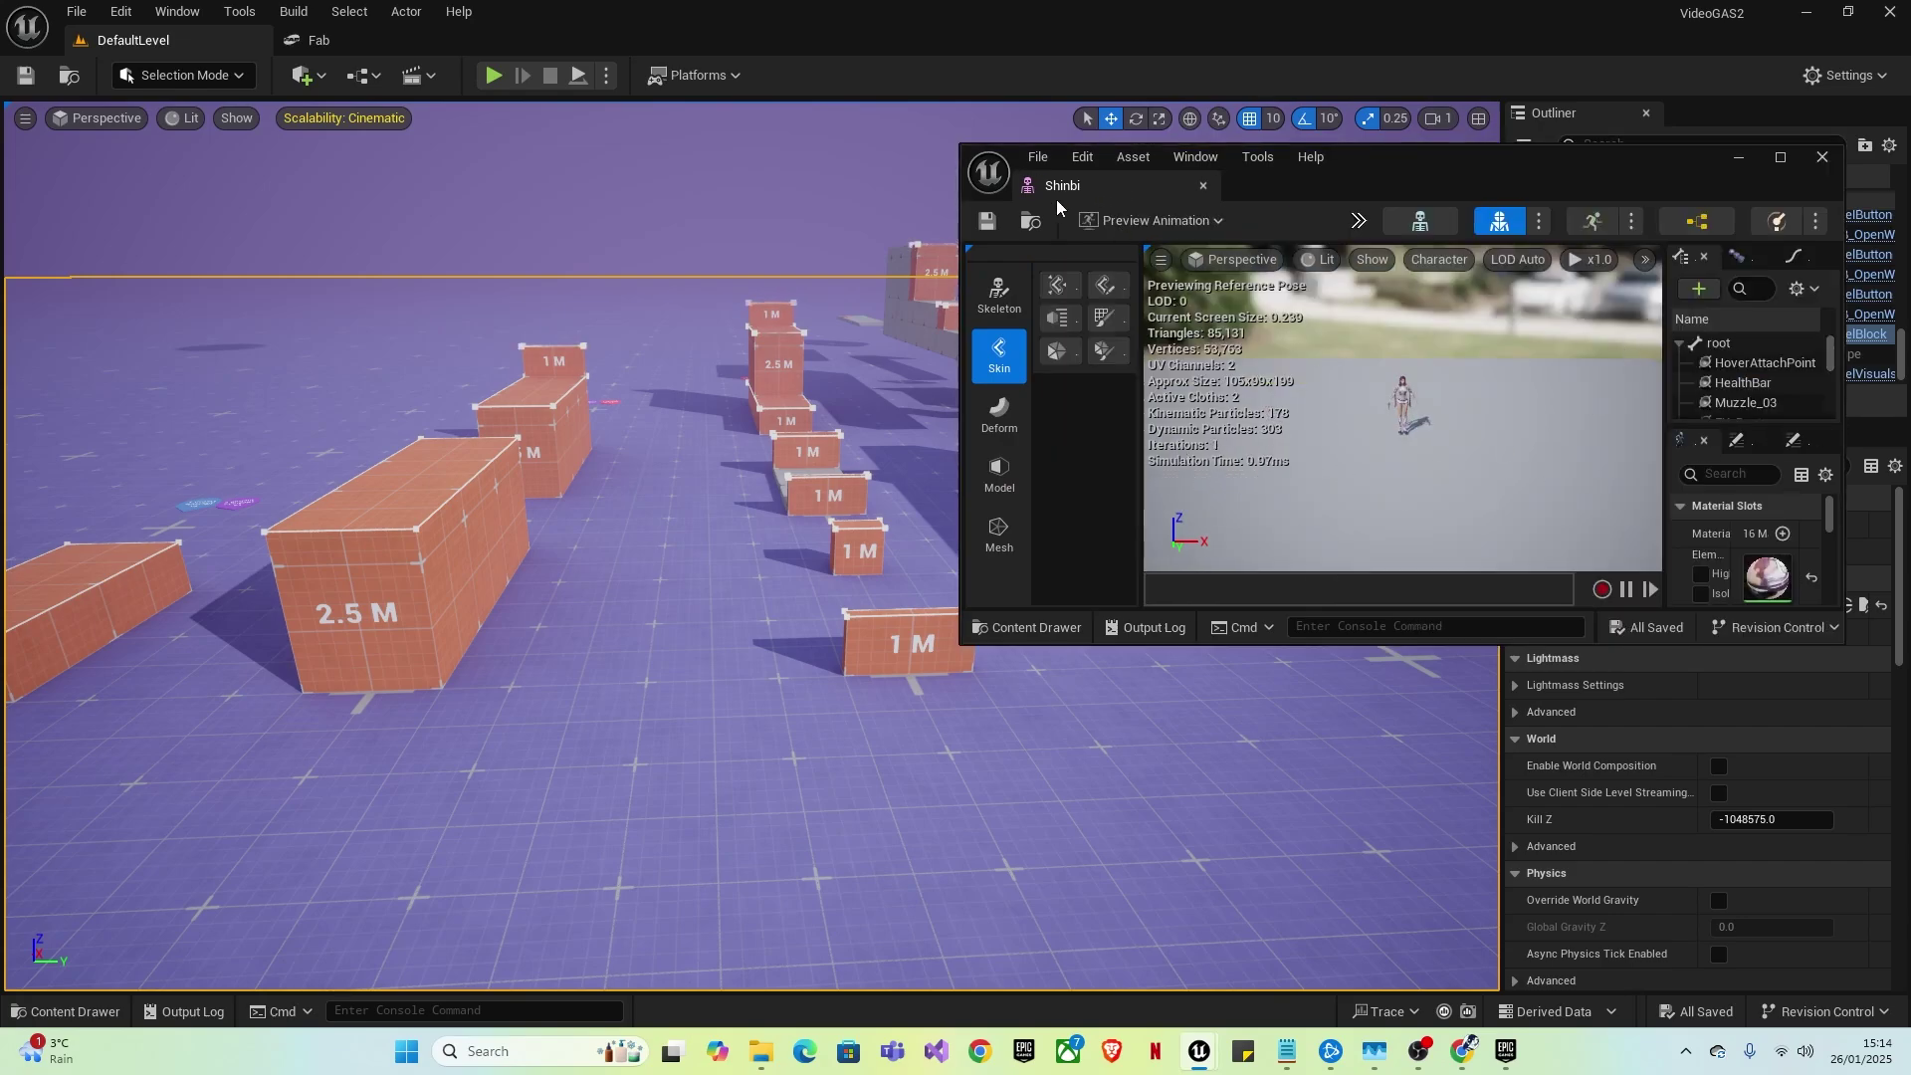
pyautogui.moveTo(1053, 186); pyautogui.dragTo(547, 44)
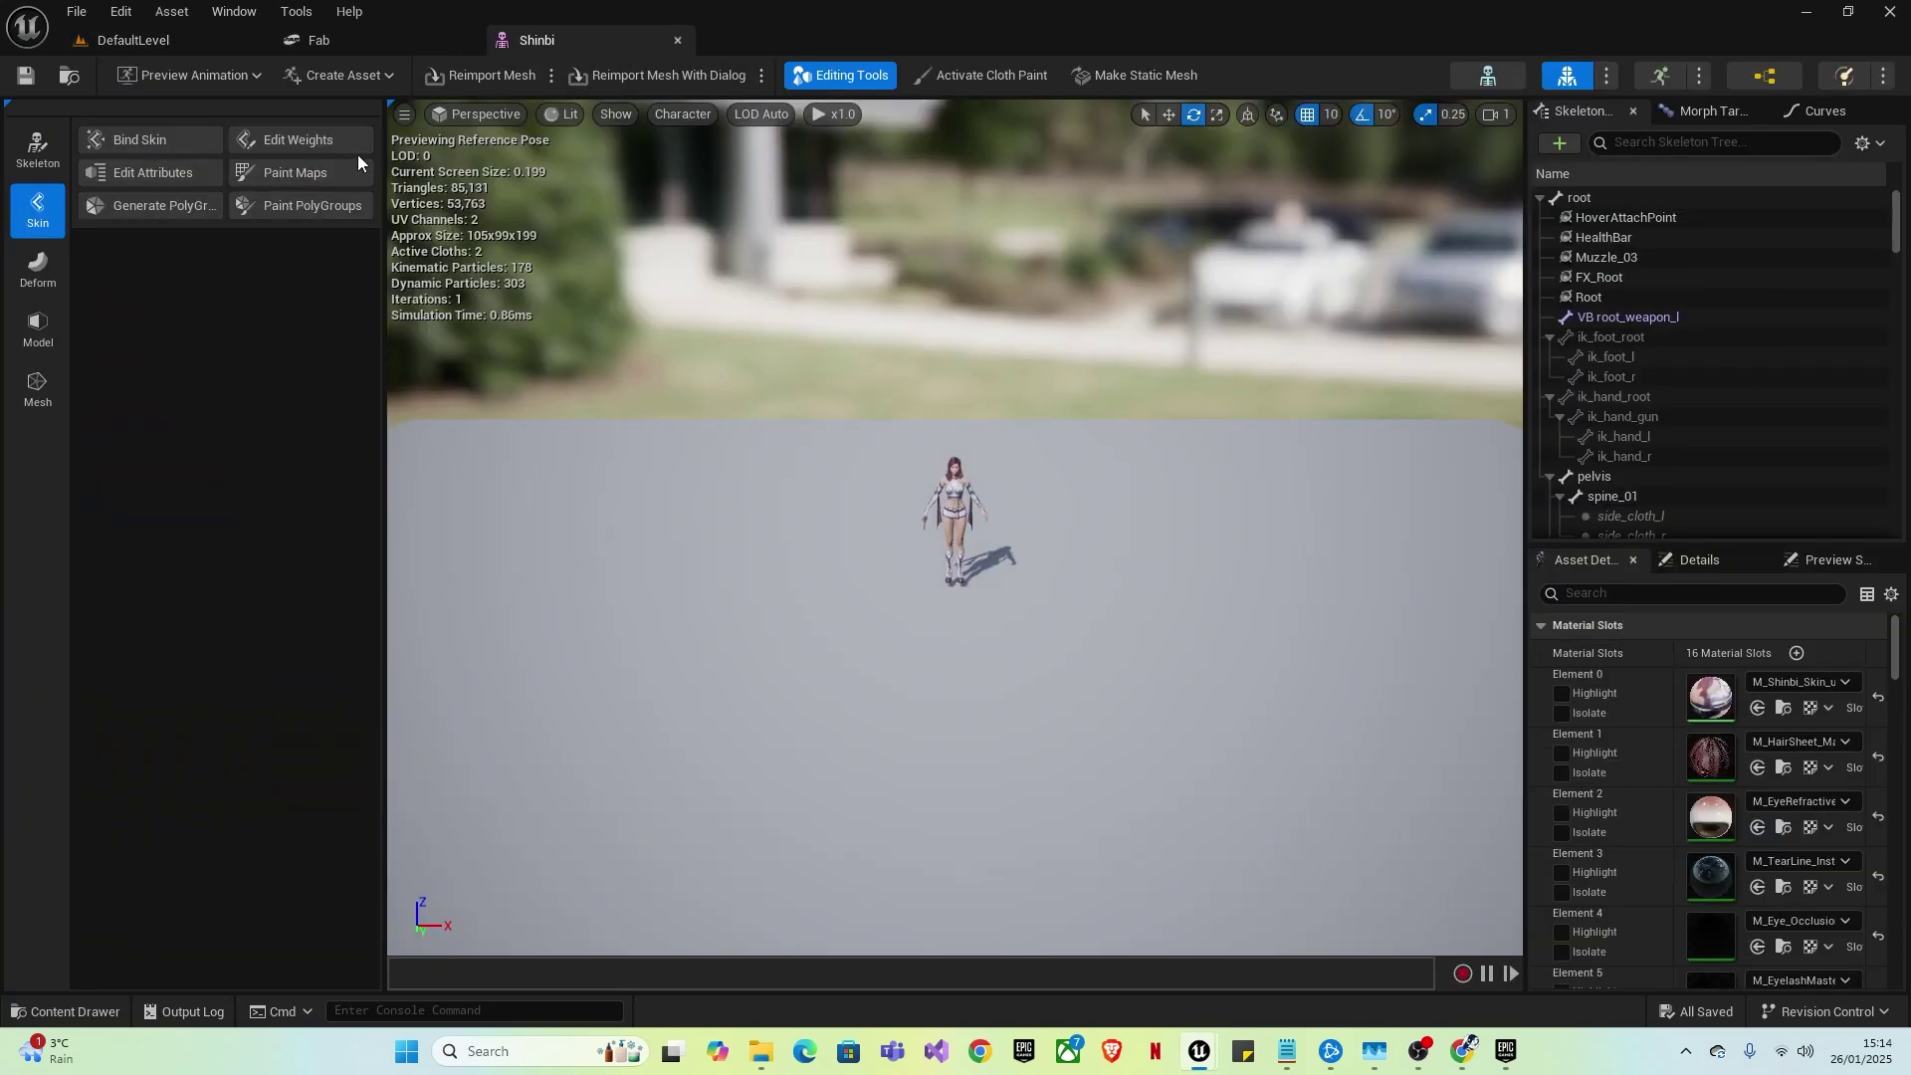
# - Close the Fab page and inspect the full Shinbi character up close in the mesh preview
pyautogui.click(361, 44)
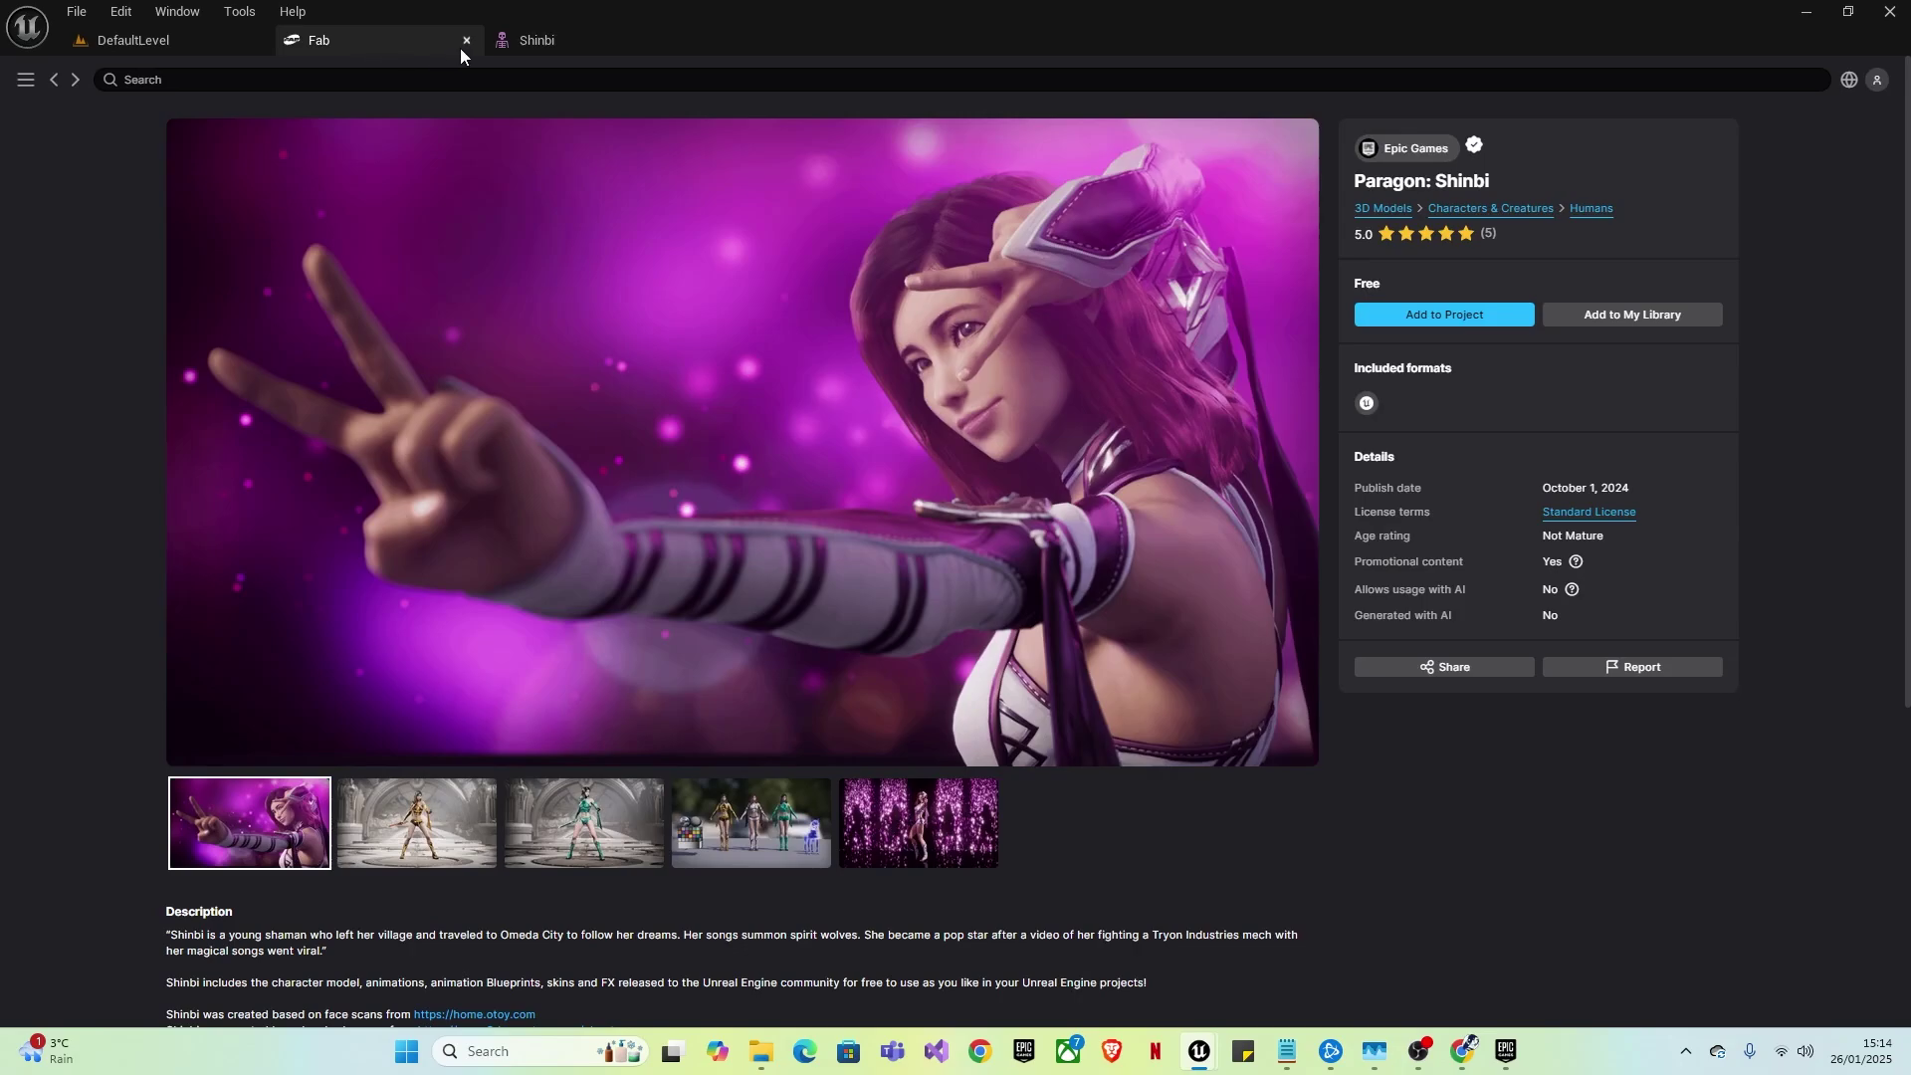
pyautogui.click(462, 45)
pyautogui.click(349, 39)
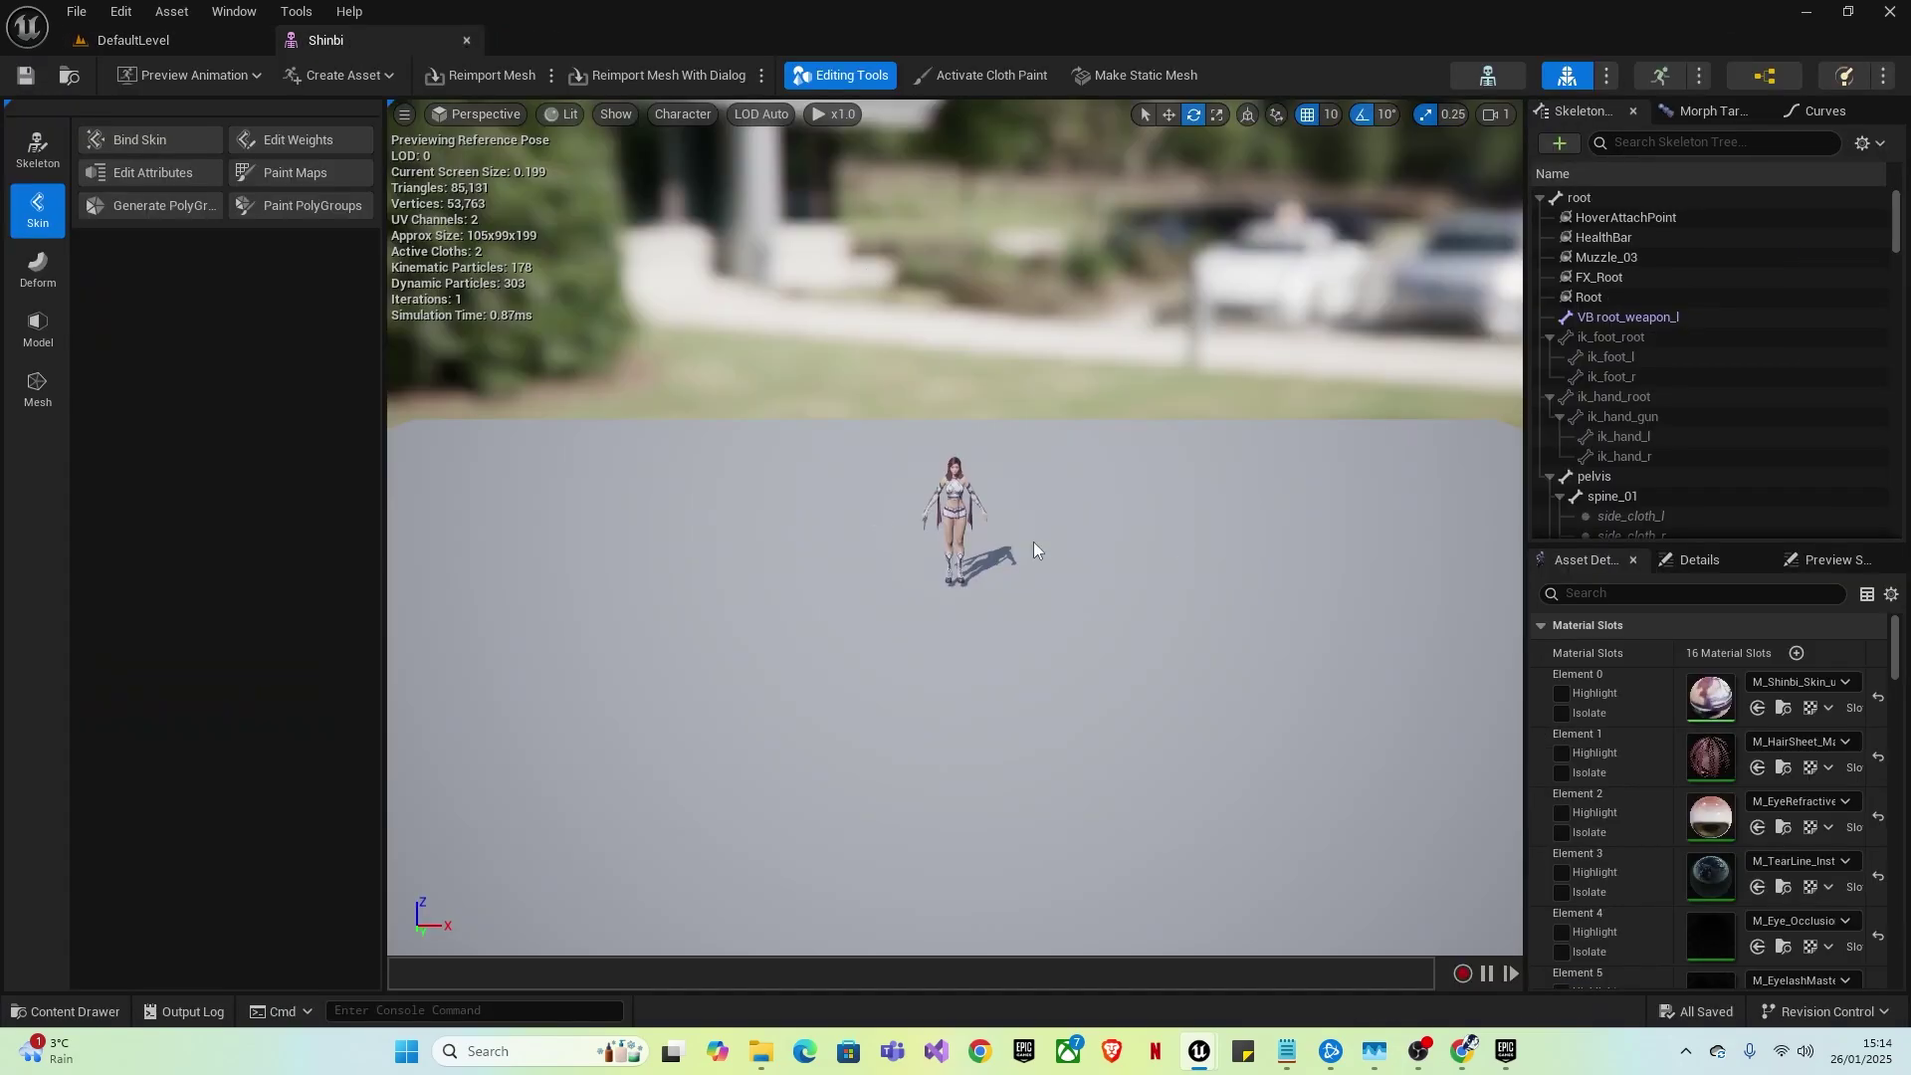
pyautogui.scroll(10, 967, 543)
pyautogui.scroll(-3, 973, 371)
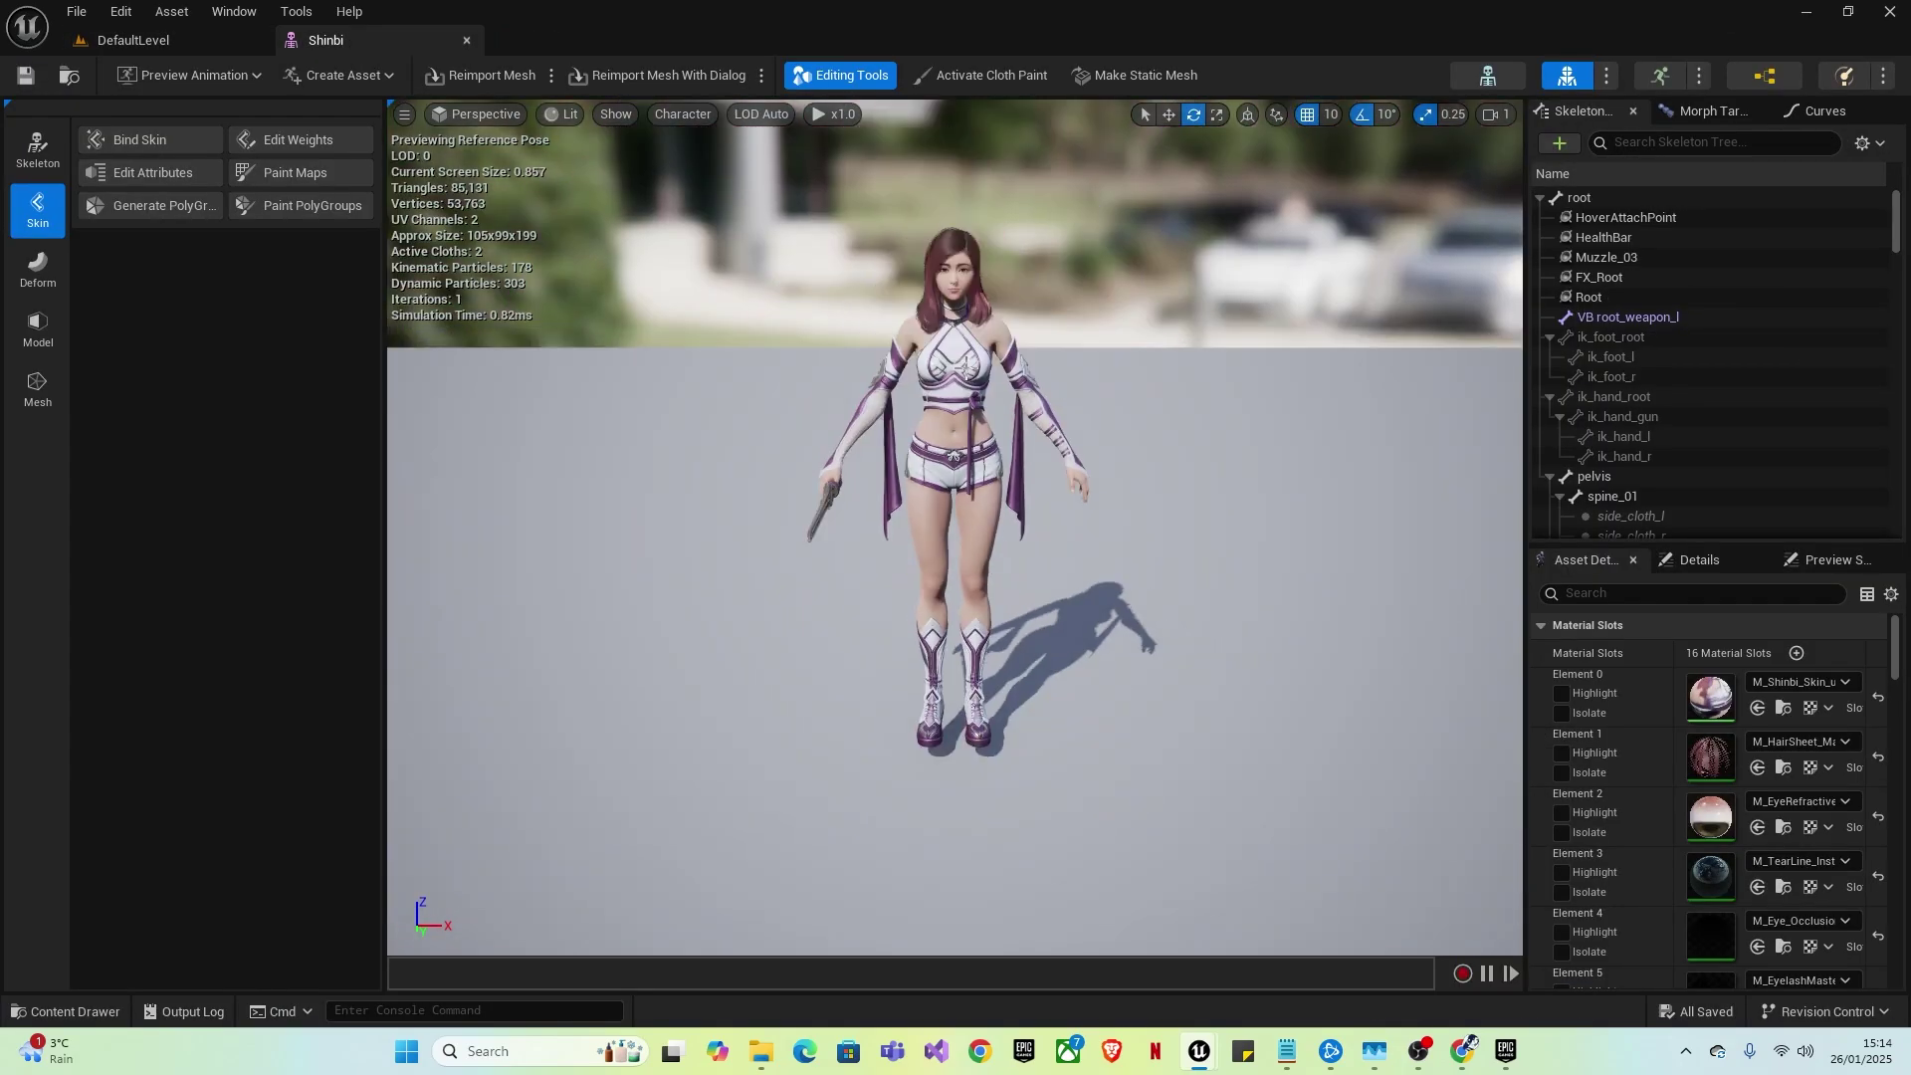
pyautogui.moveTo(965, 367); pyautogui.dragTo(963, 348, button='right')
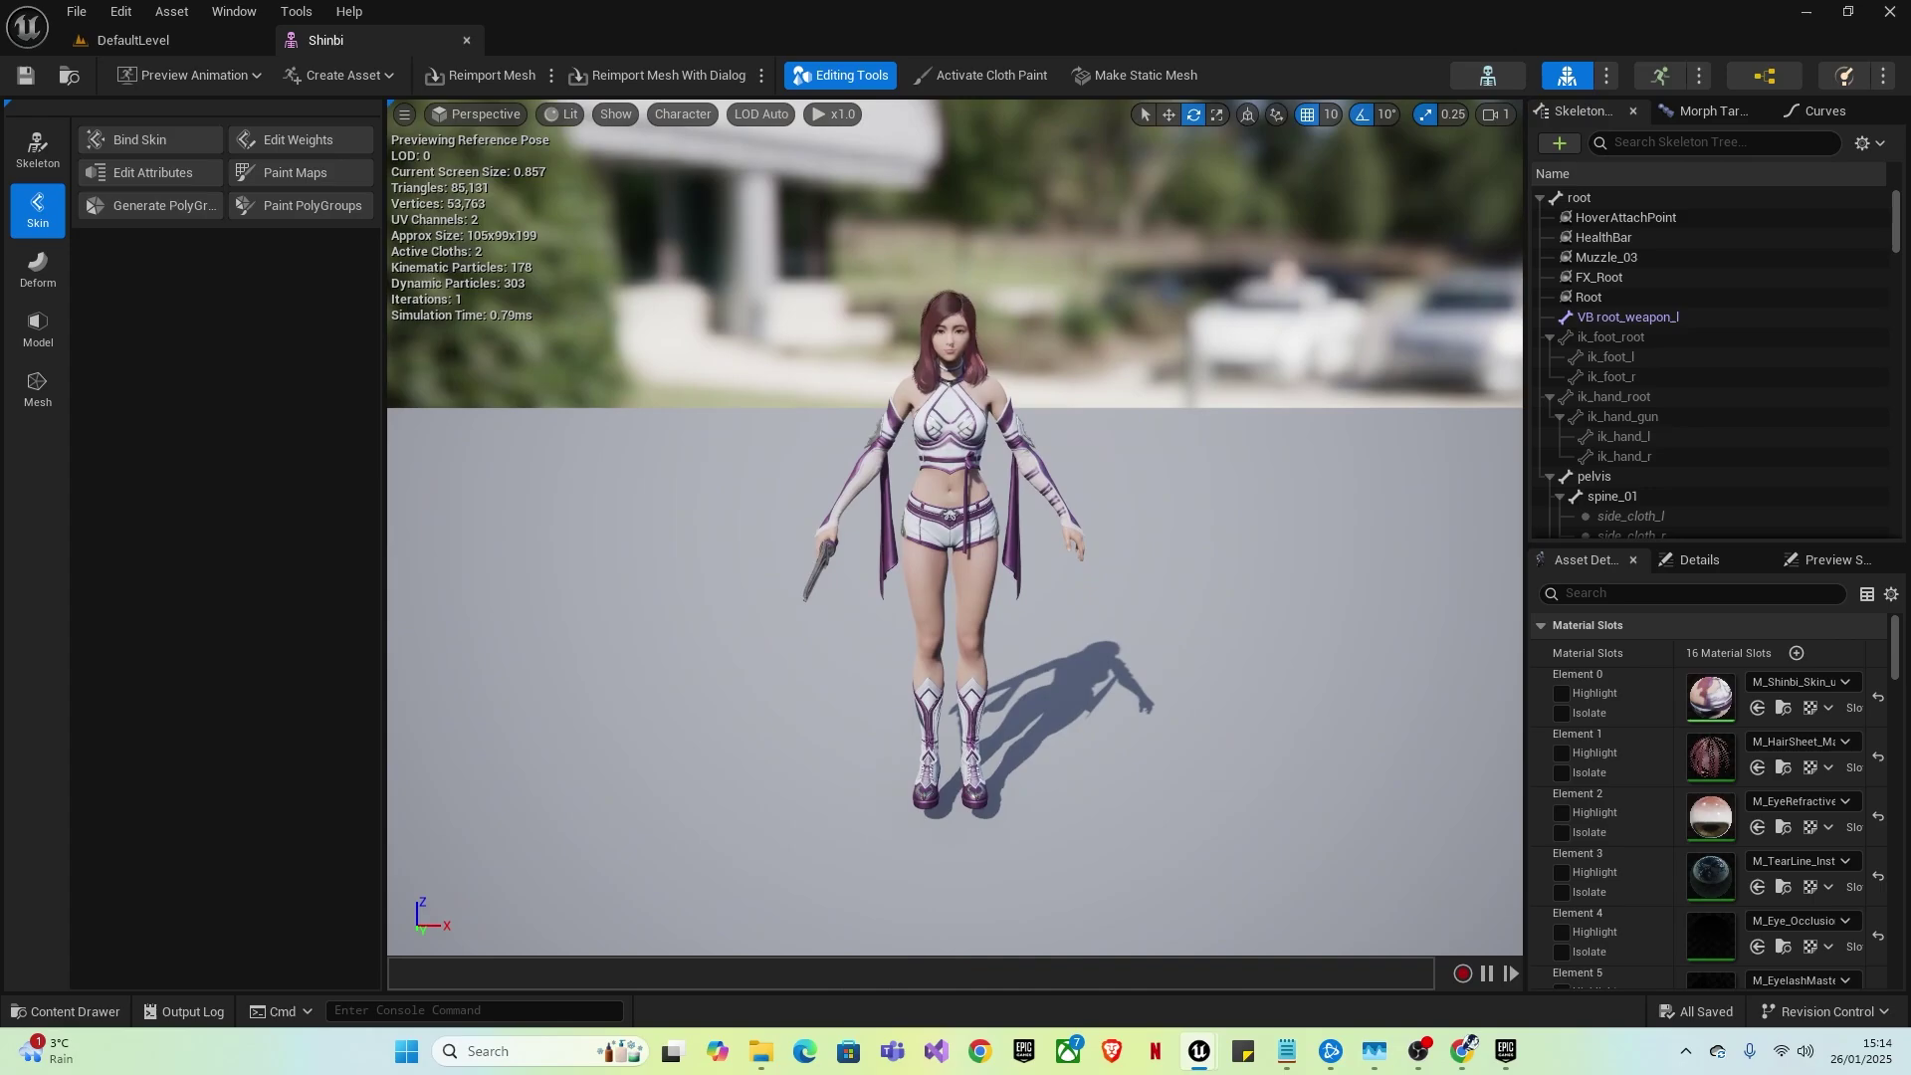
# - Start Retarget Animations for ABP_SandboxCharacter from DefaultLevel's Content > Blueprints folder
pyautogui.click(150, 40)
pyautogui.click(66, 1011)
pyautogui.scroll(3, 120, 801)
pyautogui.click(100, 795)
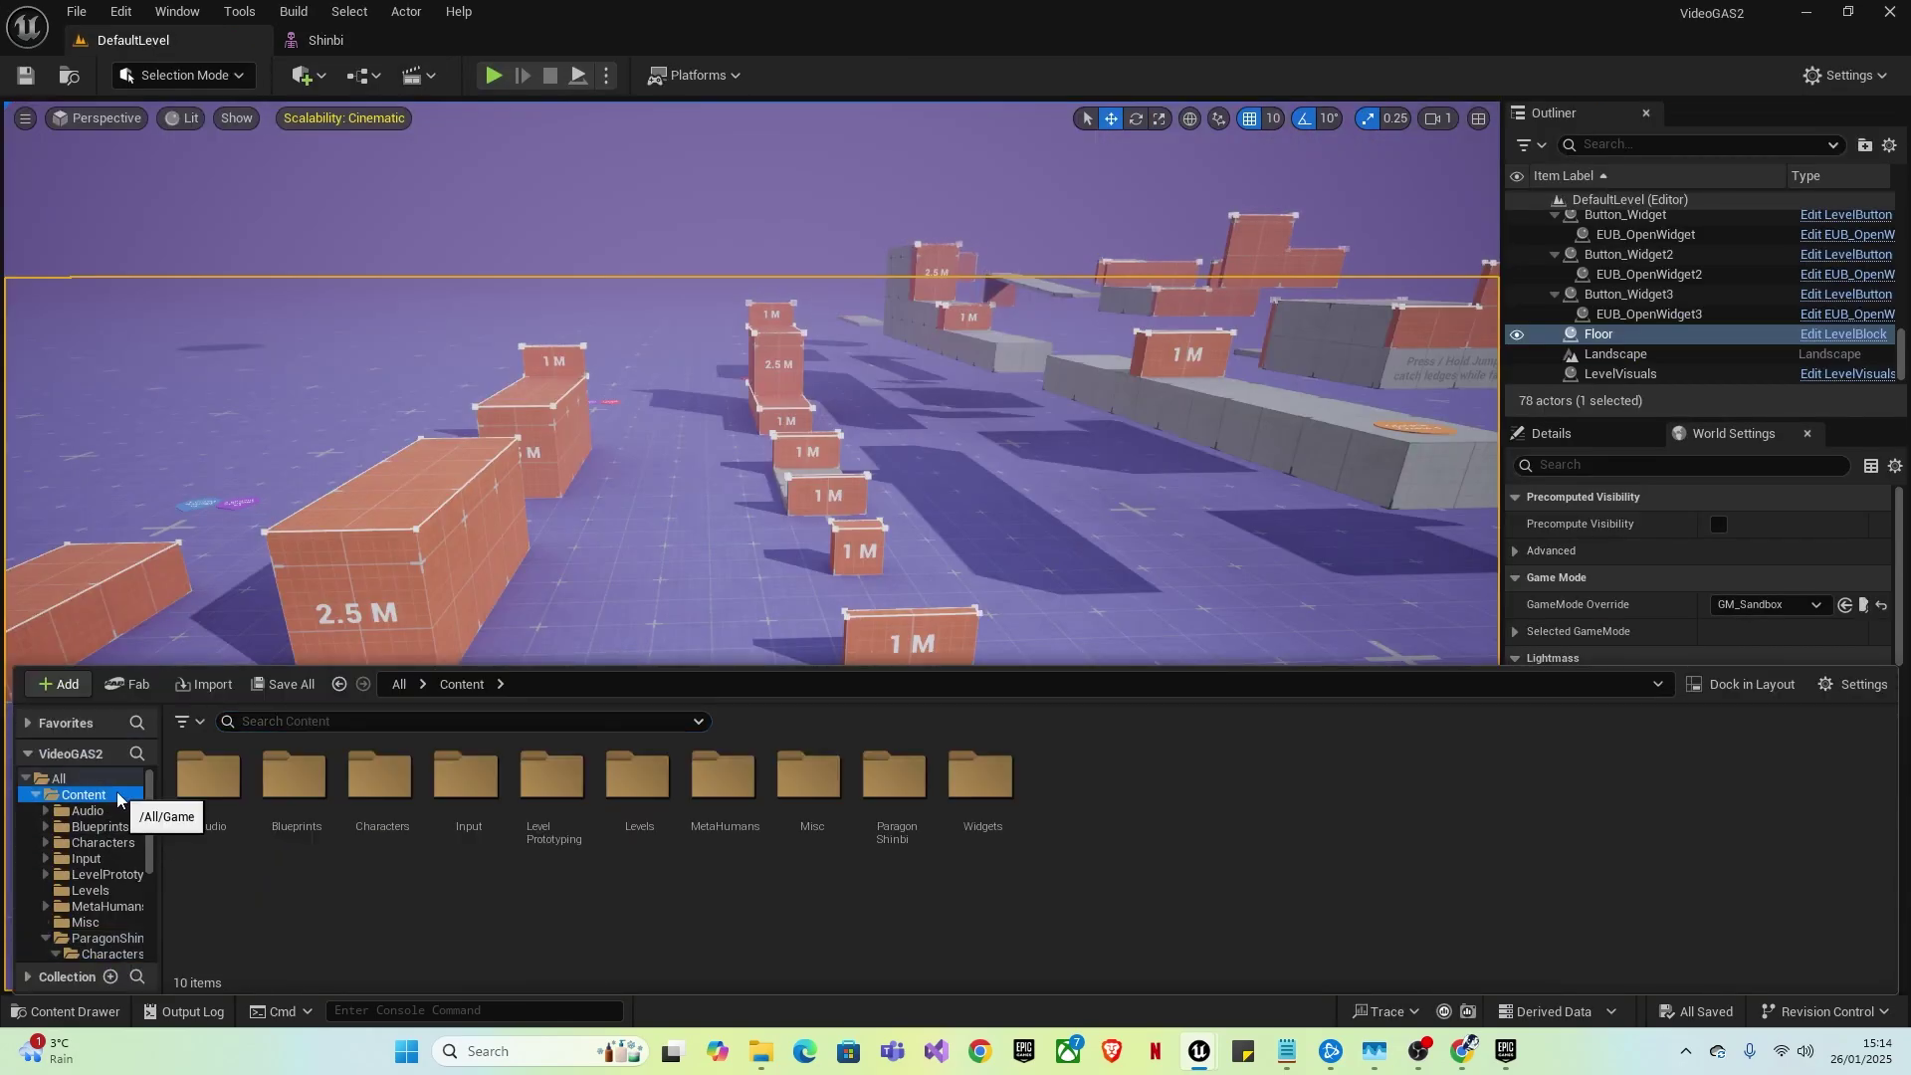
pyautogui.doubleClick(294, 776)
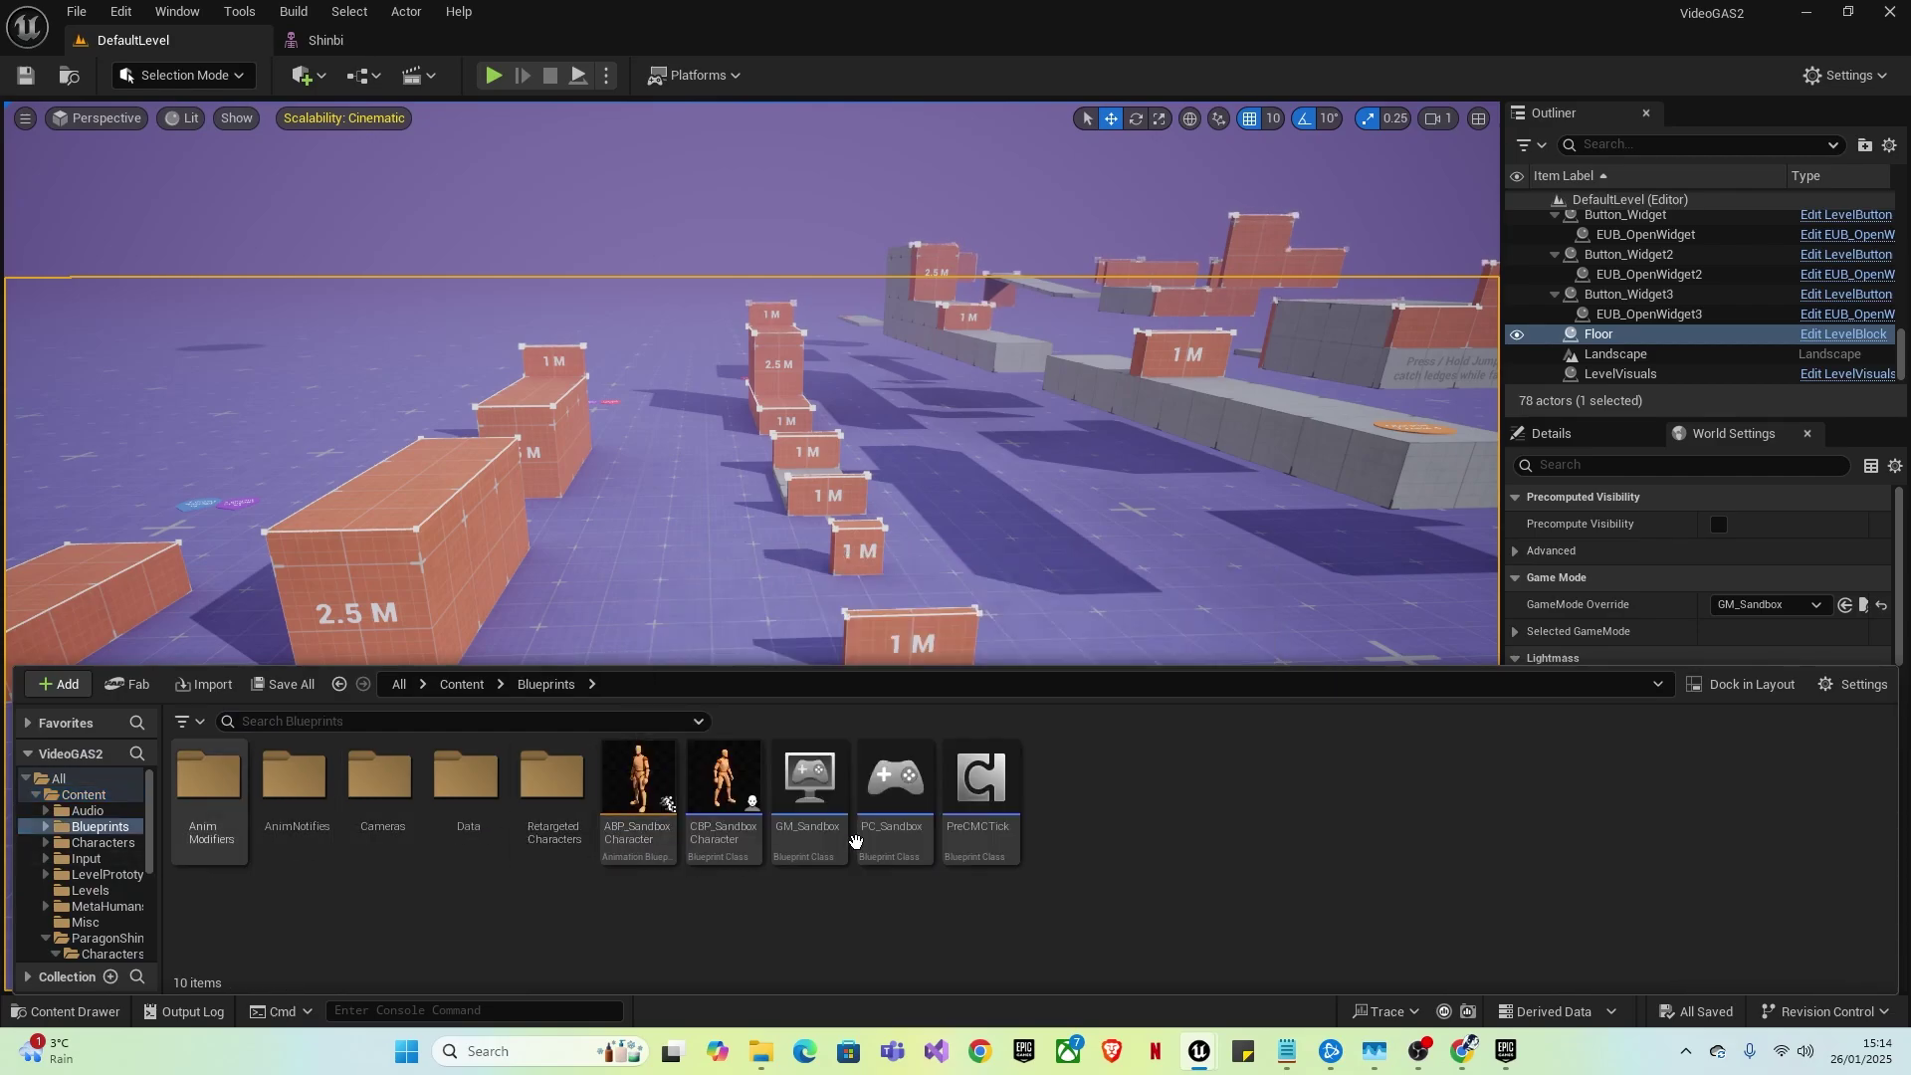
pyautogui.rightClick(636, 791)
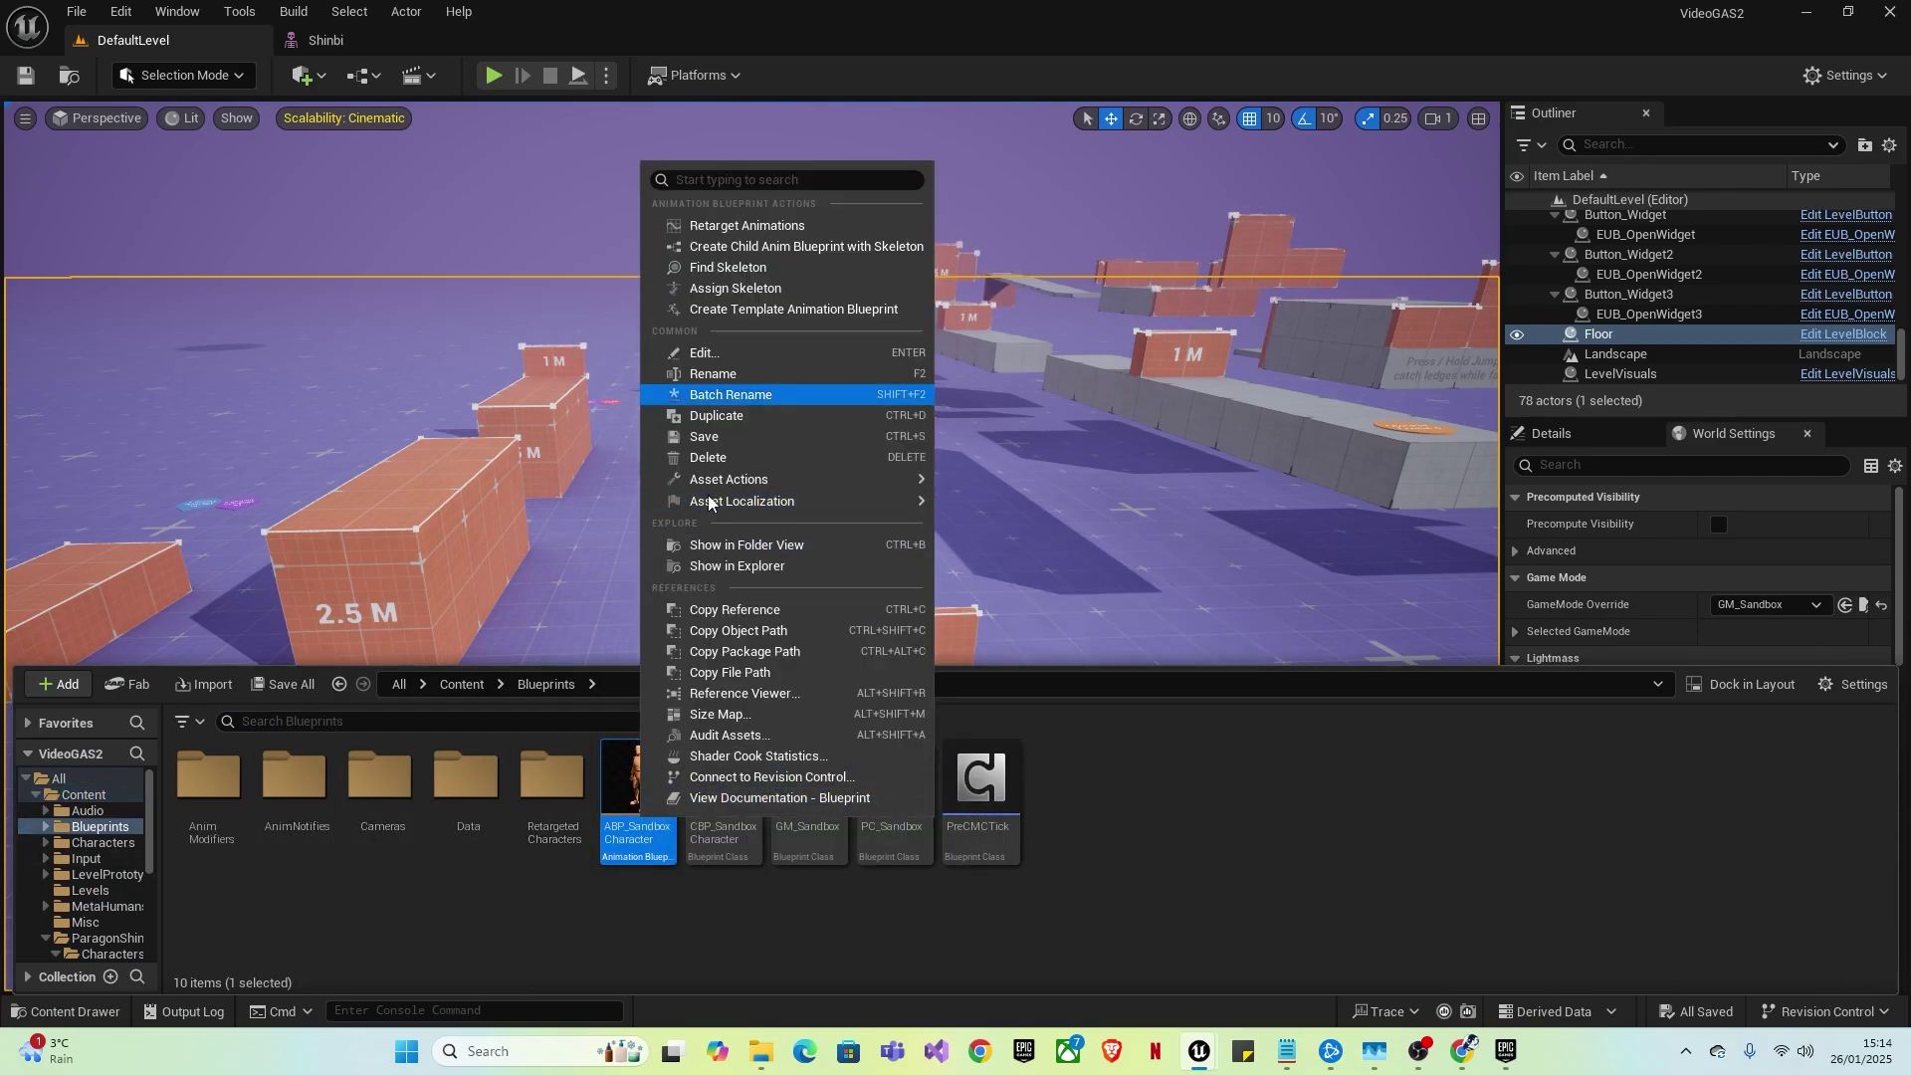
pyautogui.click(719, 225)
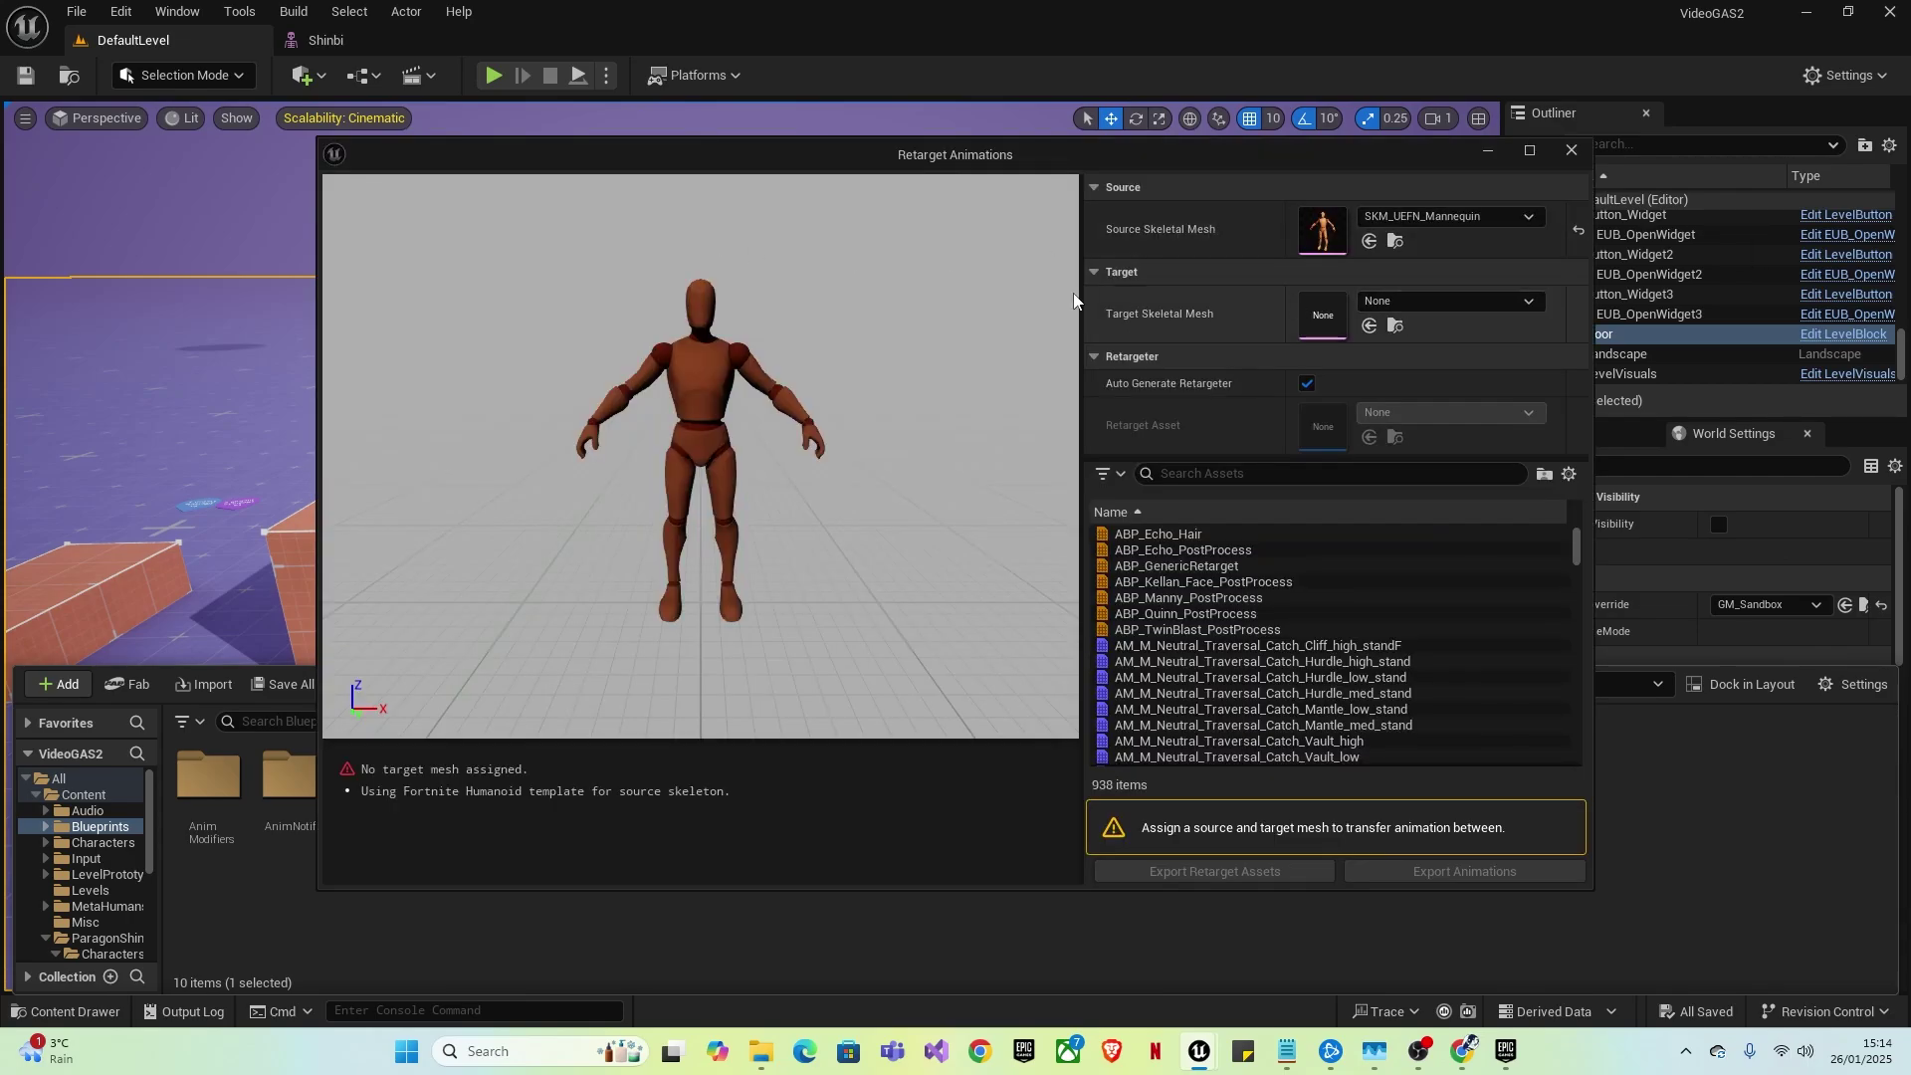
# - Set the retargeting's target skeletal mesh to Shinbi
pyautogui.click(1426, 301)
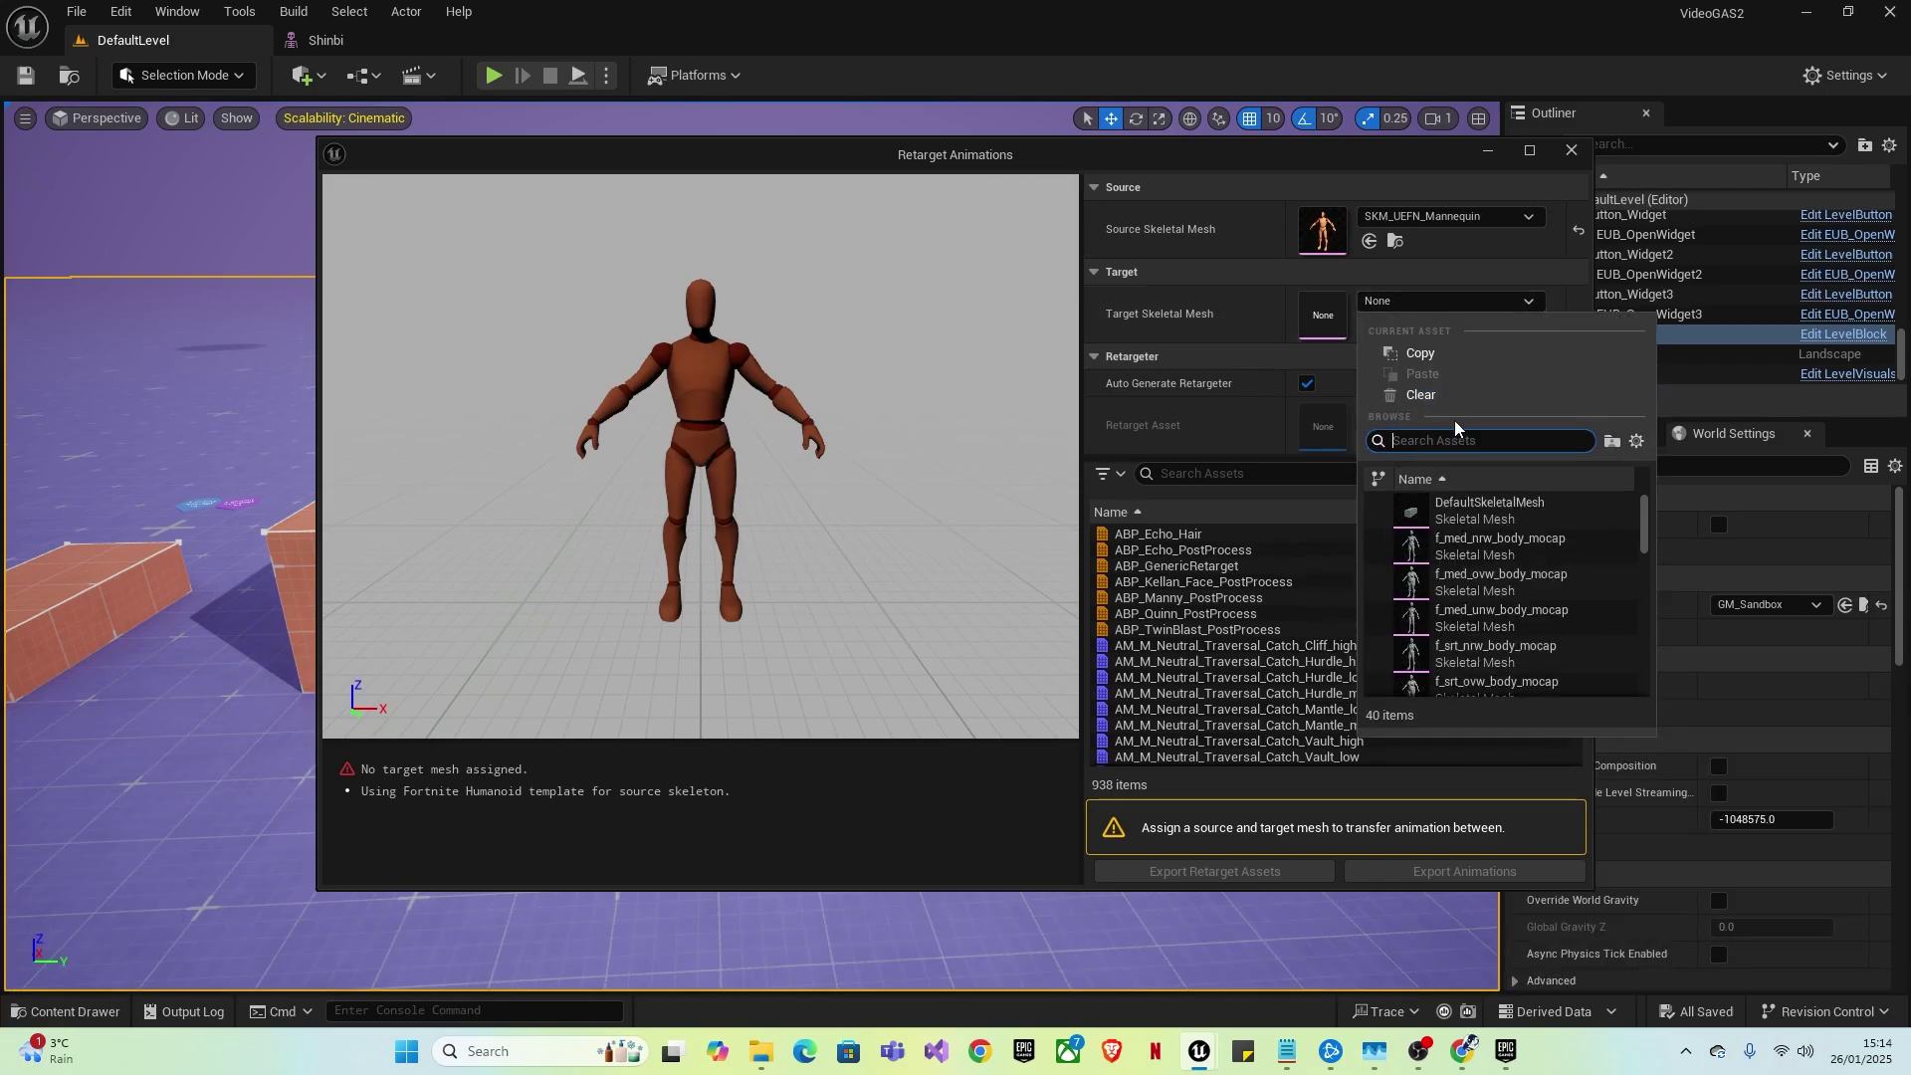
pyautogui.write('shinbi')
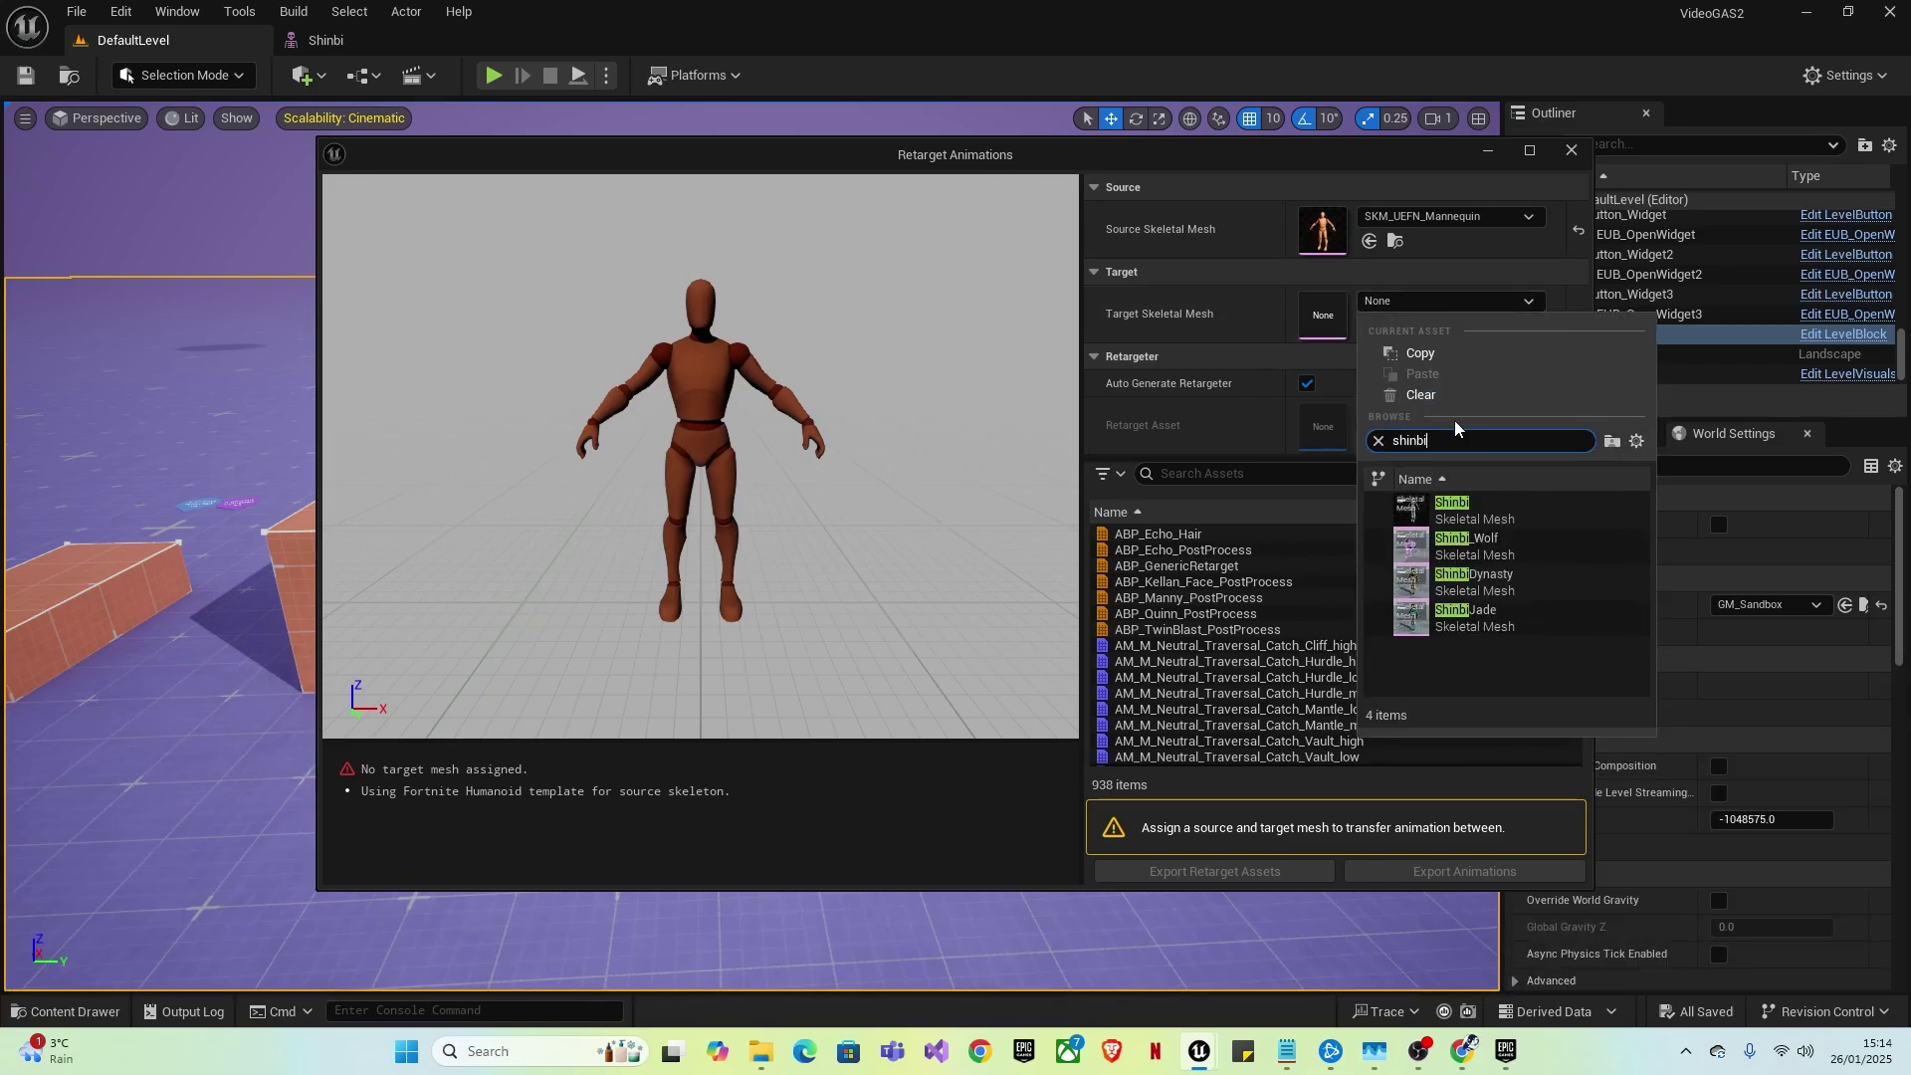
pyautogui.click(1492, 501)
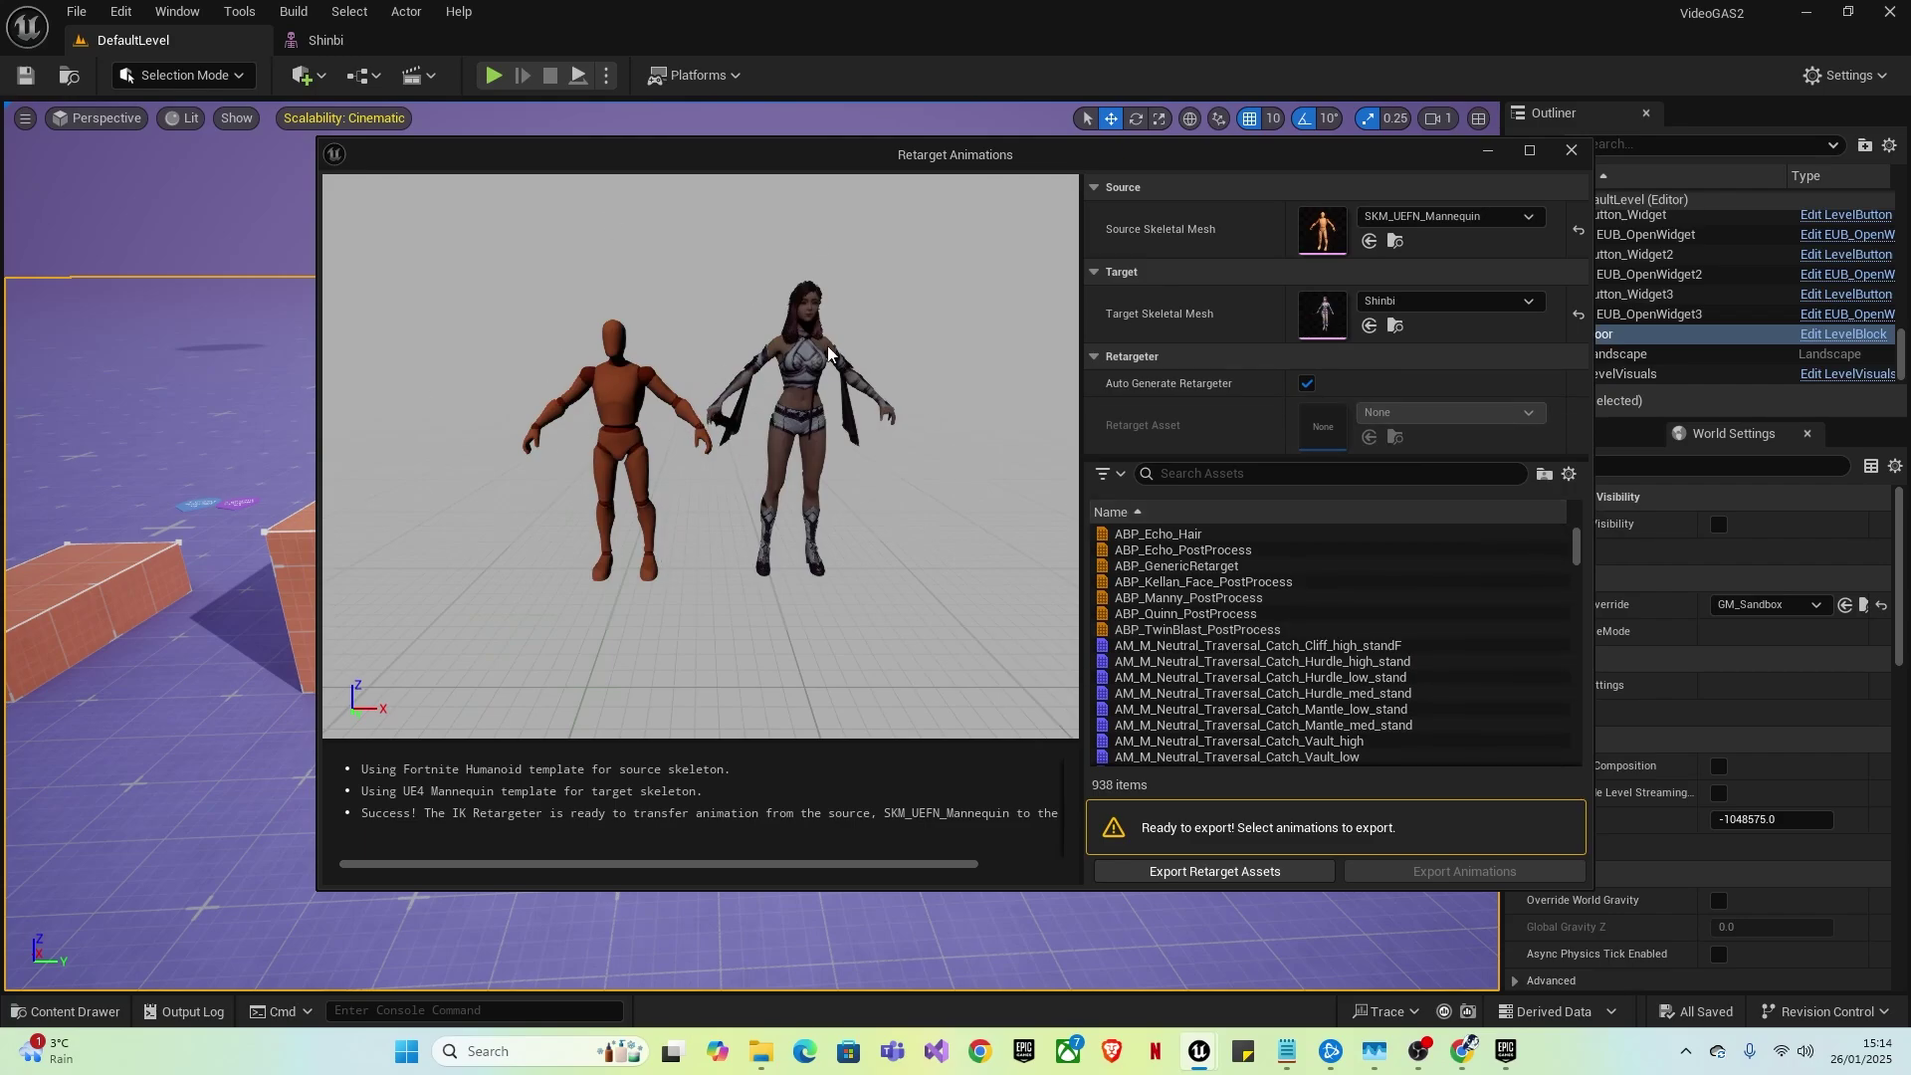
# - Export the generated retarget assets into the Content > Characters folder
pyautogui.click(1214, 872)
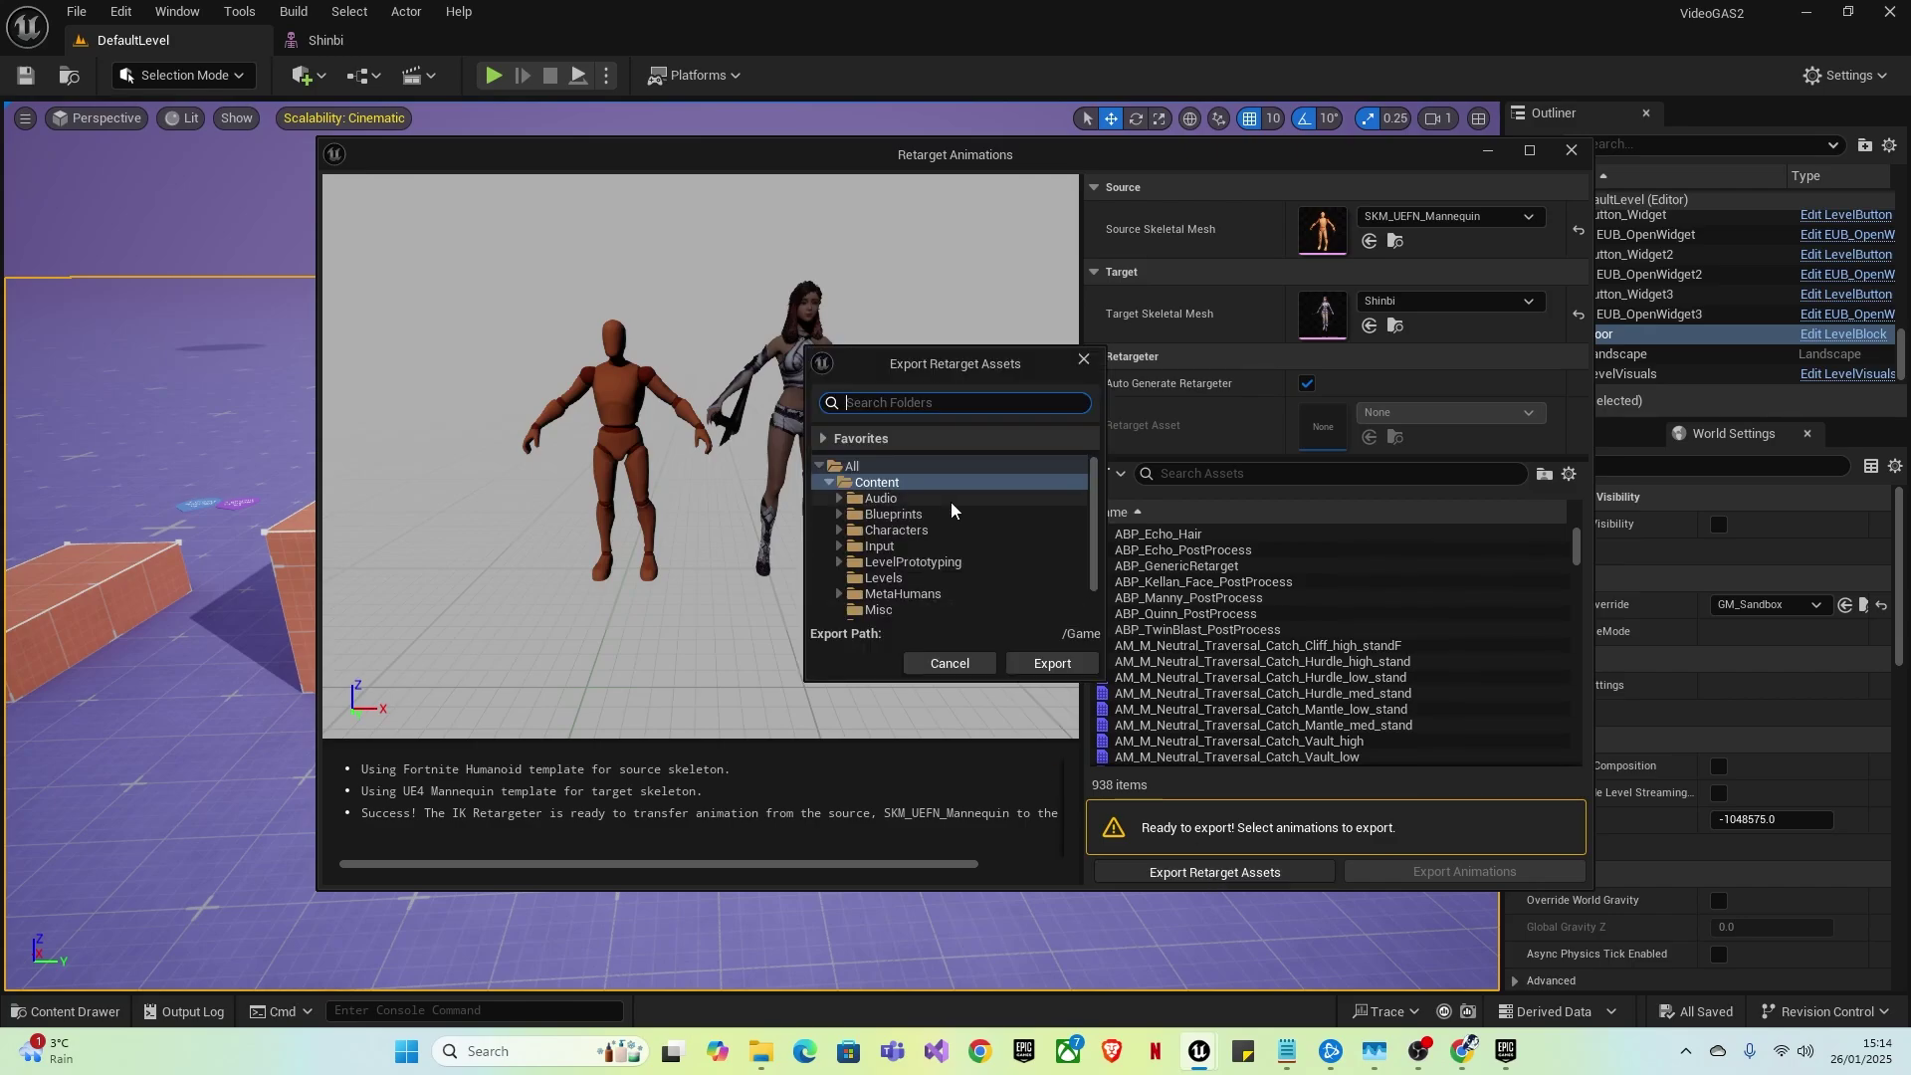
pyautogui.click(915, 529)
pyautogui.click(1041, 668)
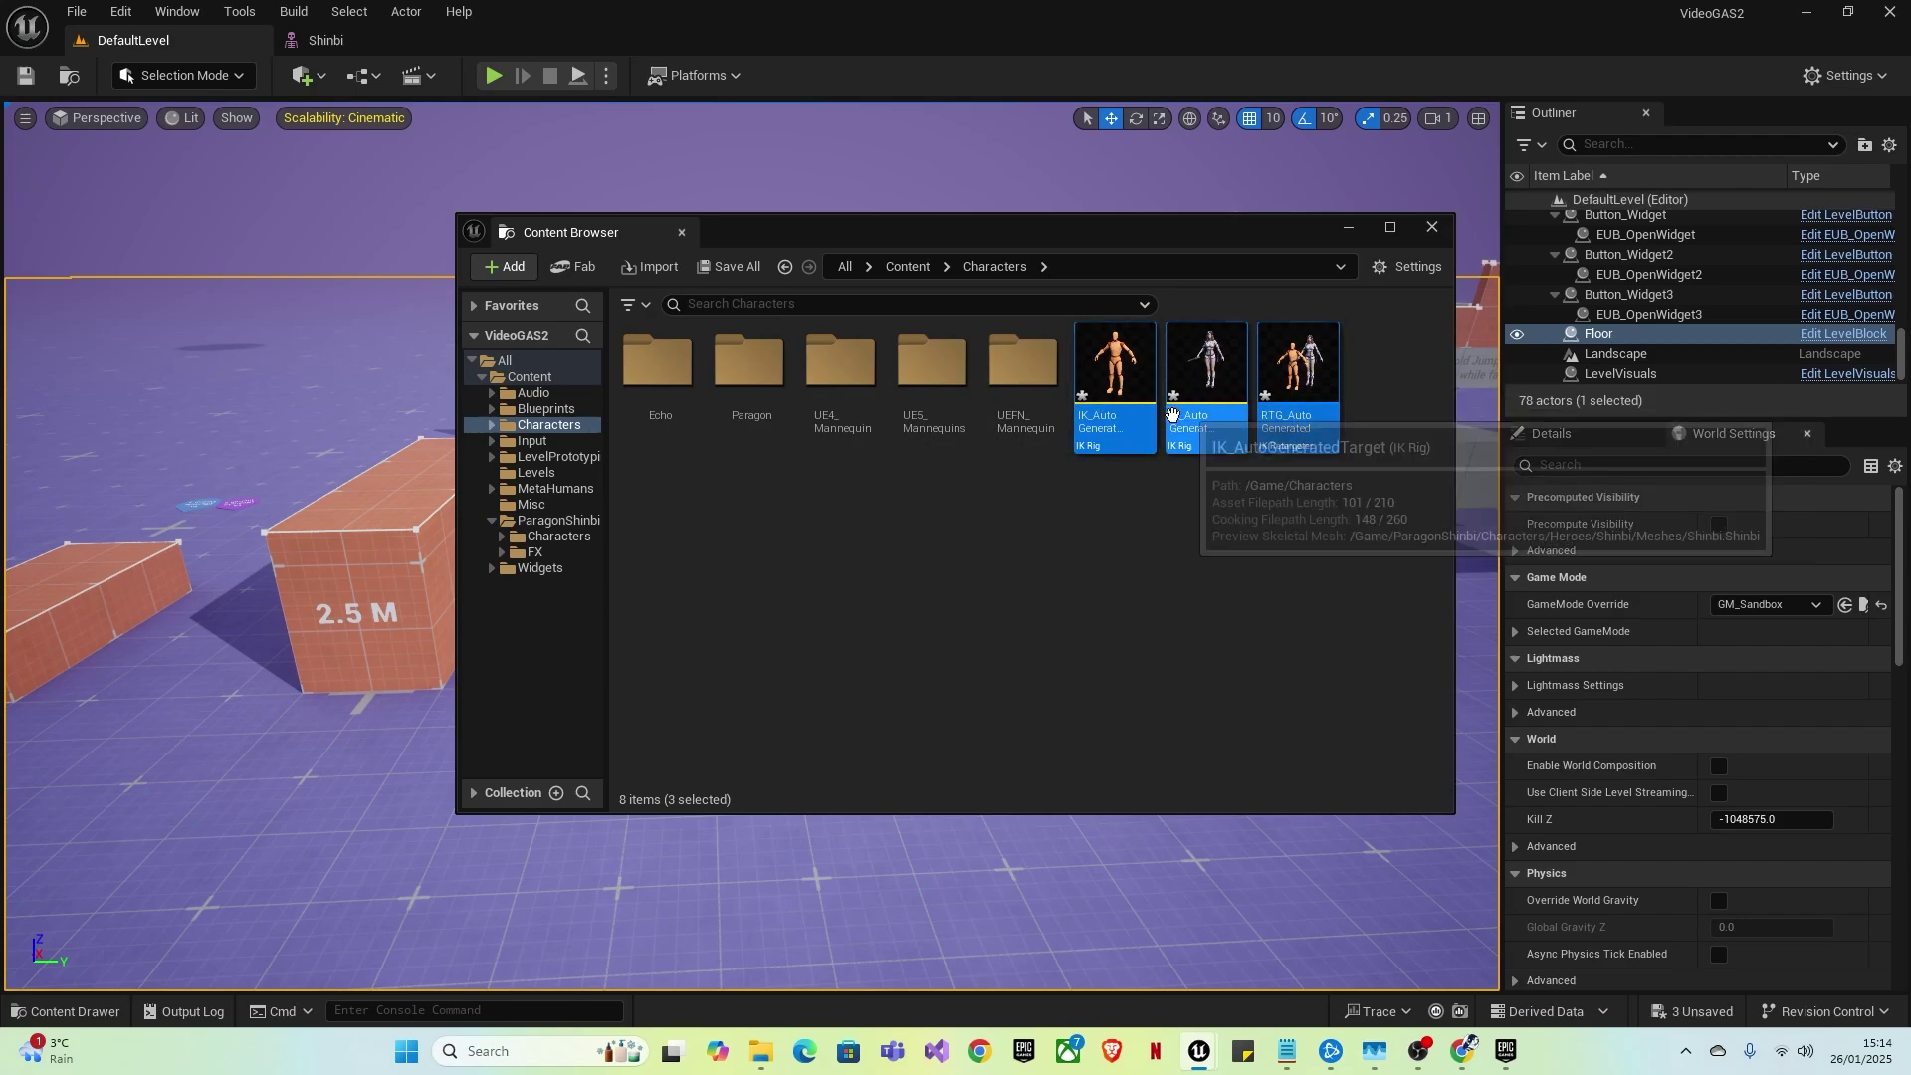
# - Rename the exported IK_AutoGeneratedTarget rig as IK_Shinbi
pyautogui.click(1192, 398)
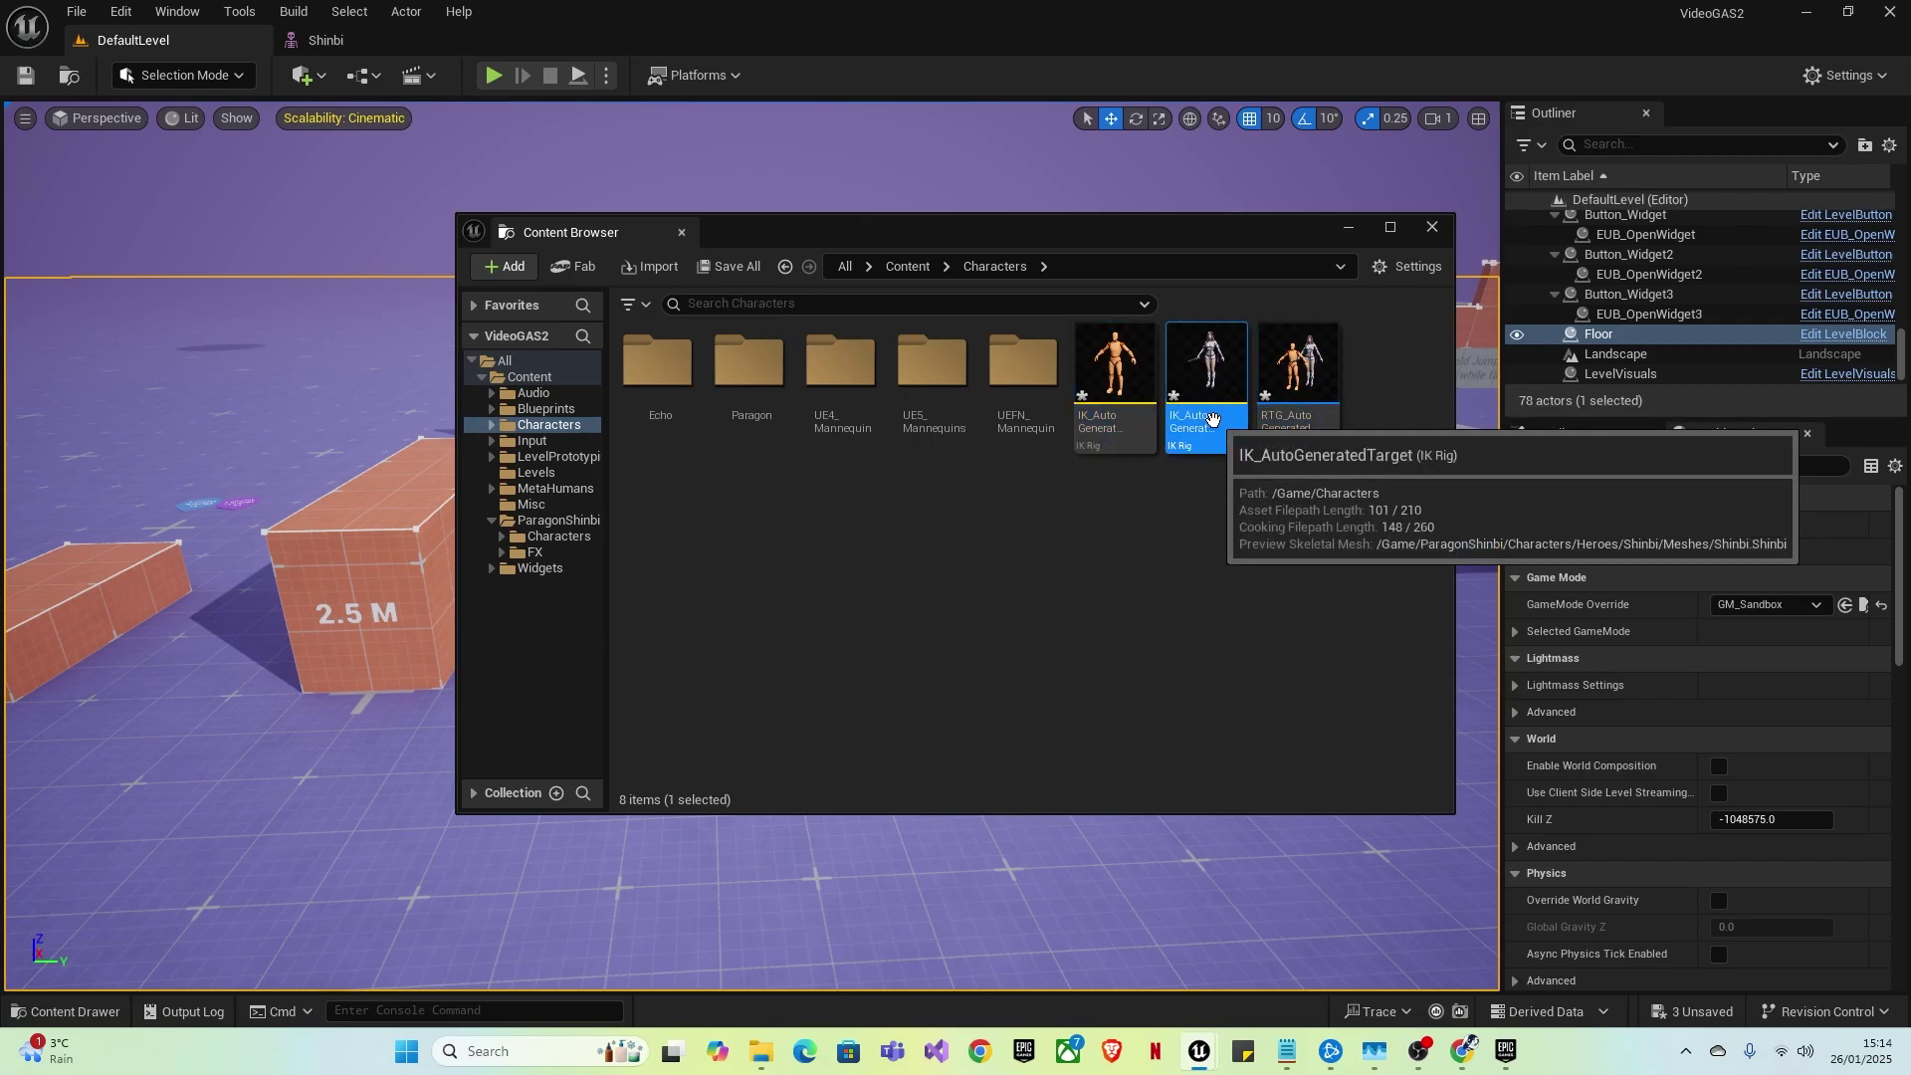
pyautogui.click(1211, 418)
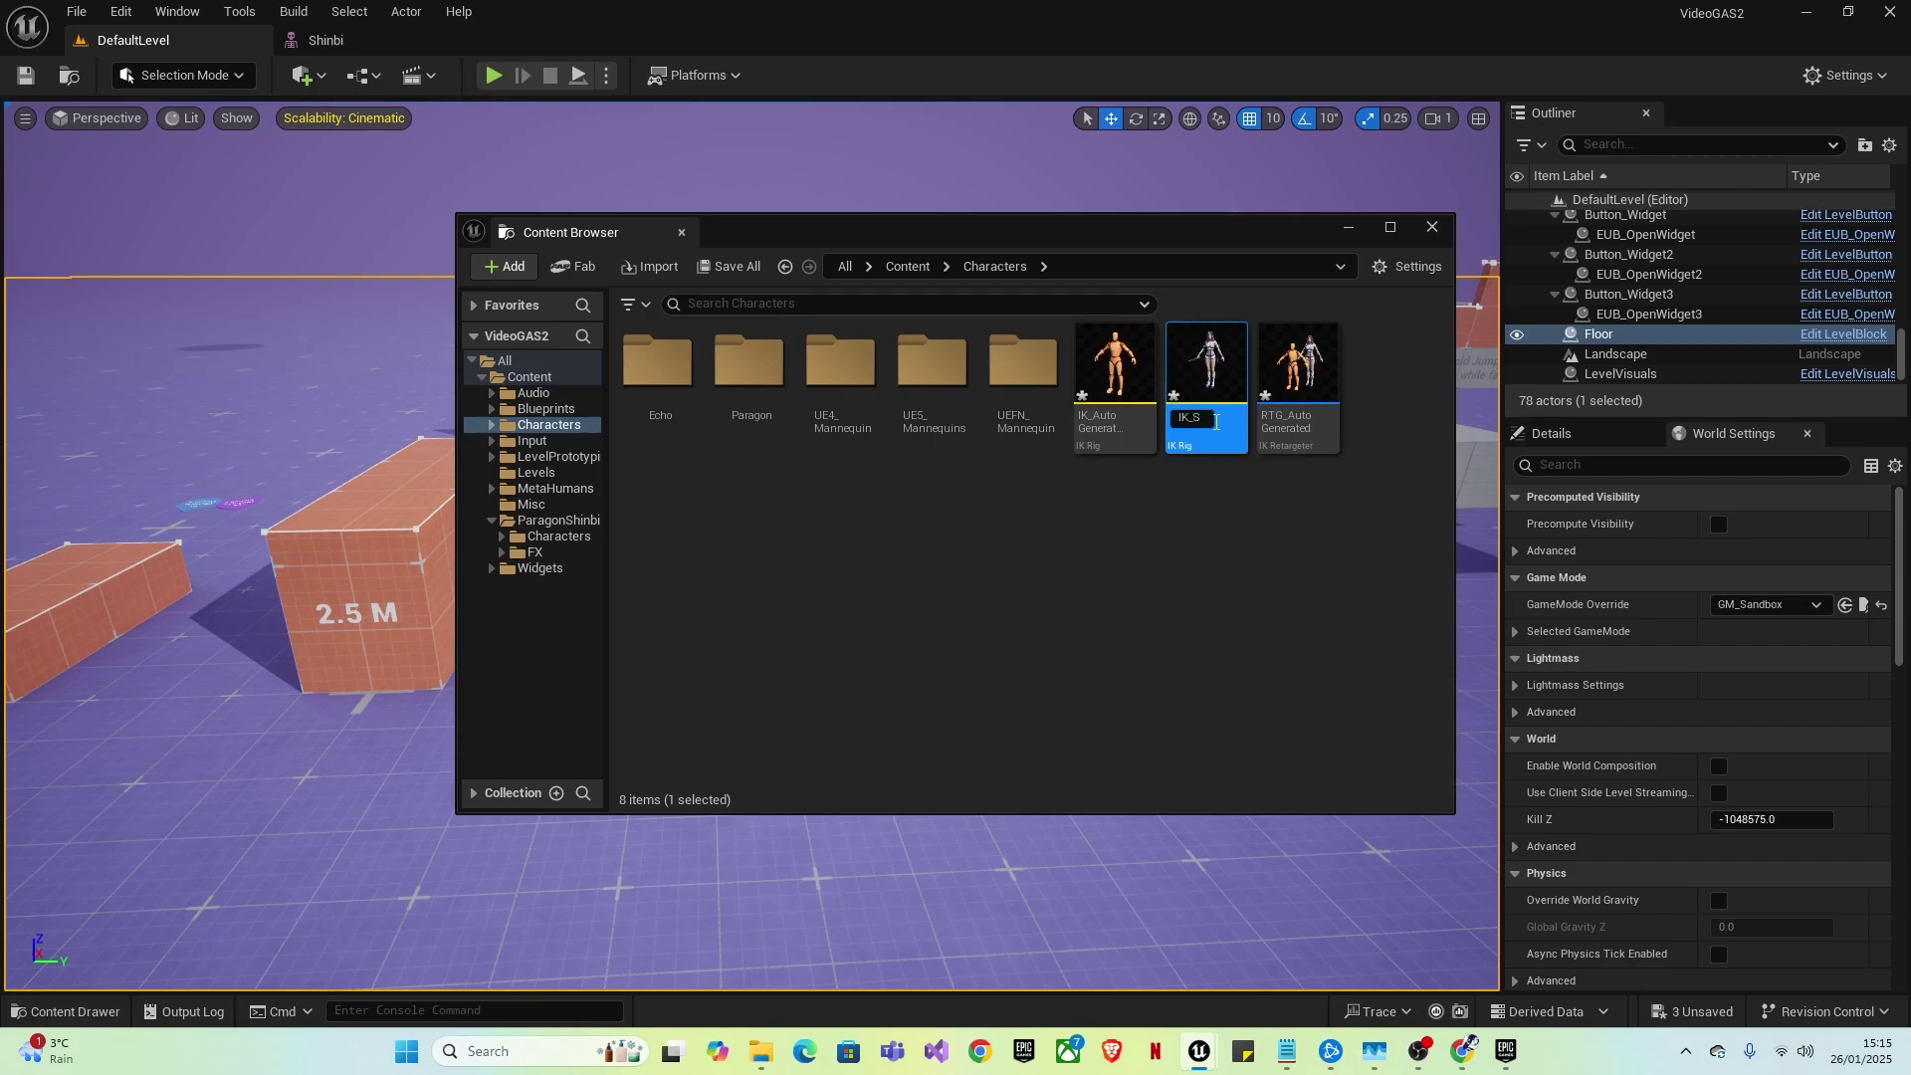
pyautogui.press('Return')
# - Rename the auto-generated IK Retargeter as RTG_Shibi, save all unsaved assets and close the floating Content Browser
pyautogui.click(1293, 453)
pyautogui.press('F2')
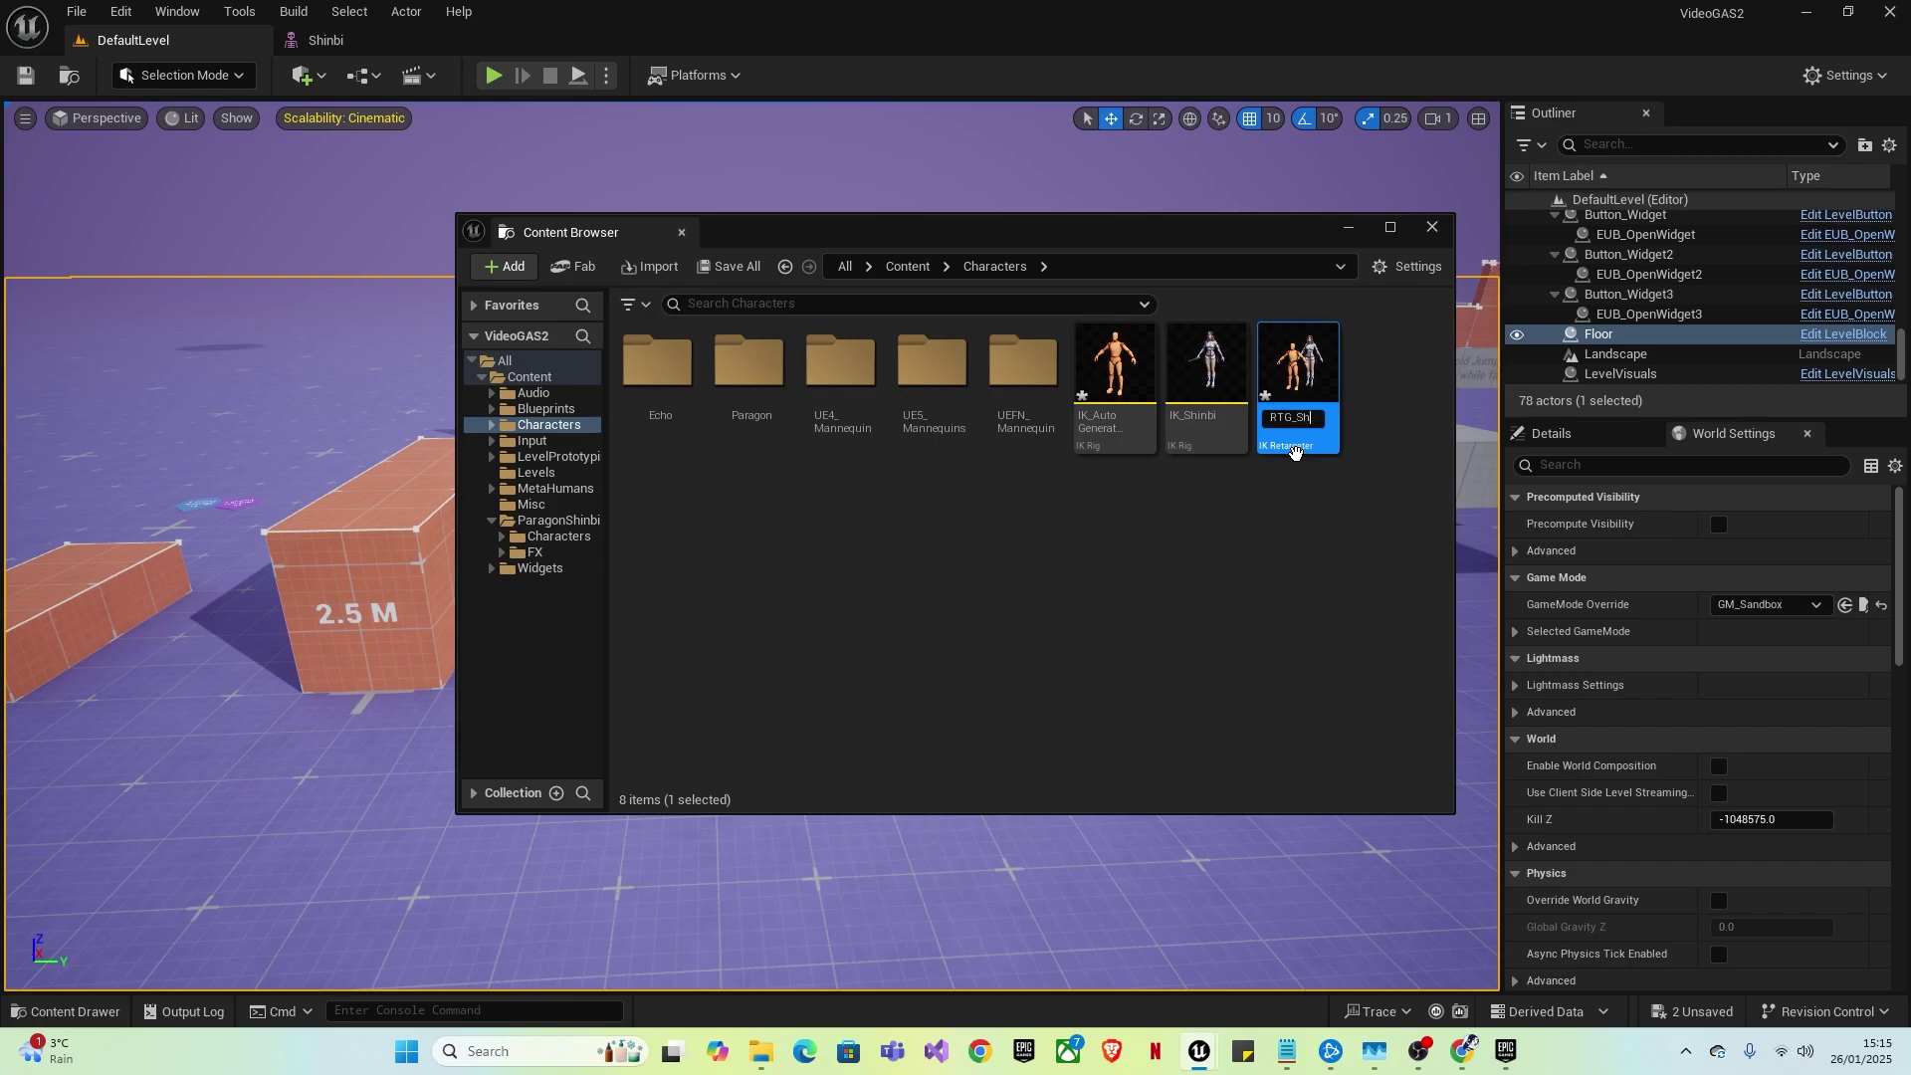
pyautogui.write('RTG_Shibi')
pyautogui.press('Return')
pyautogui.click(854, 565)
pyautogui.click(731, 266)
pyautogui.click(1103, 748)
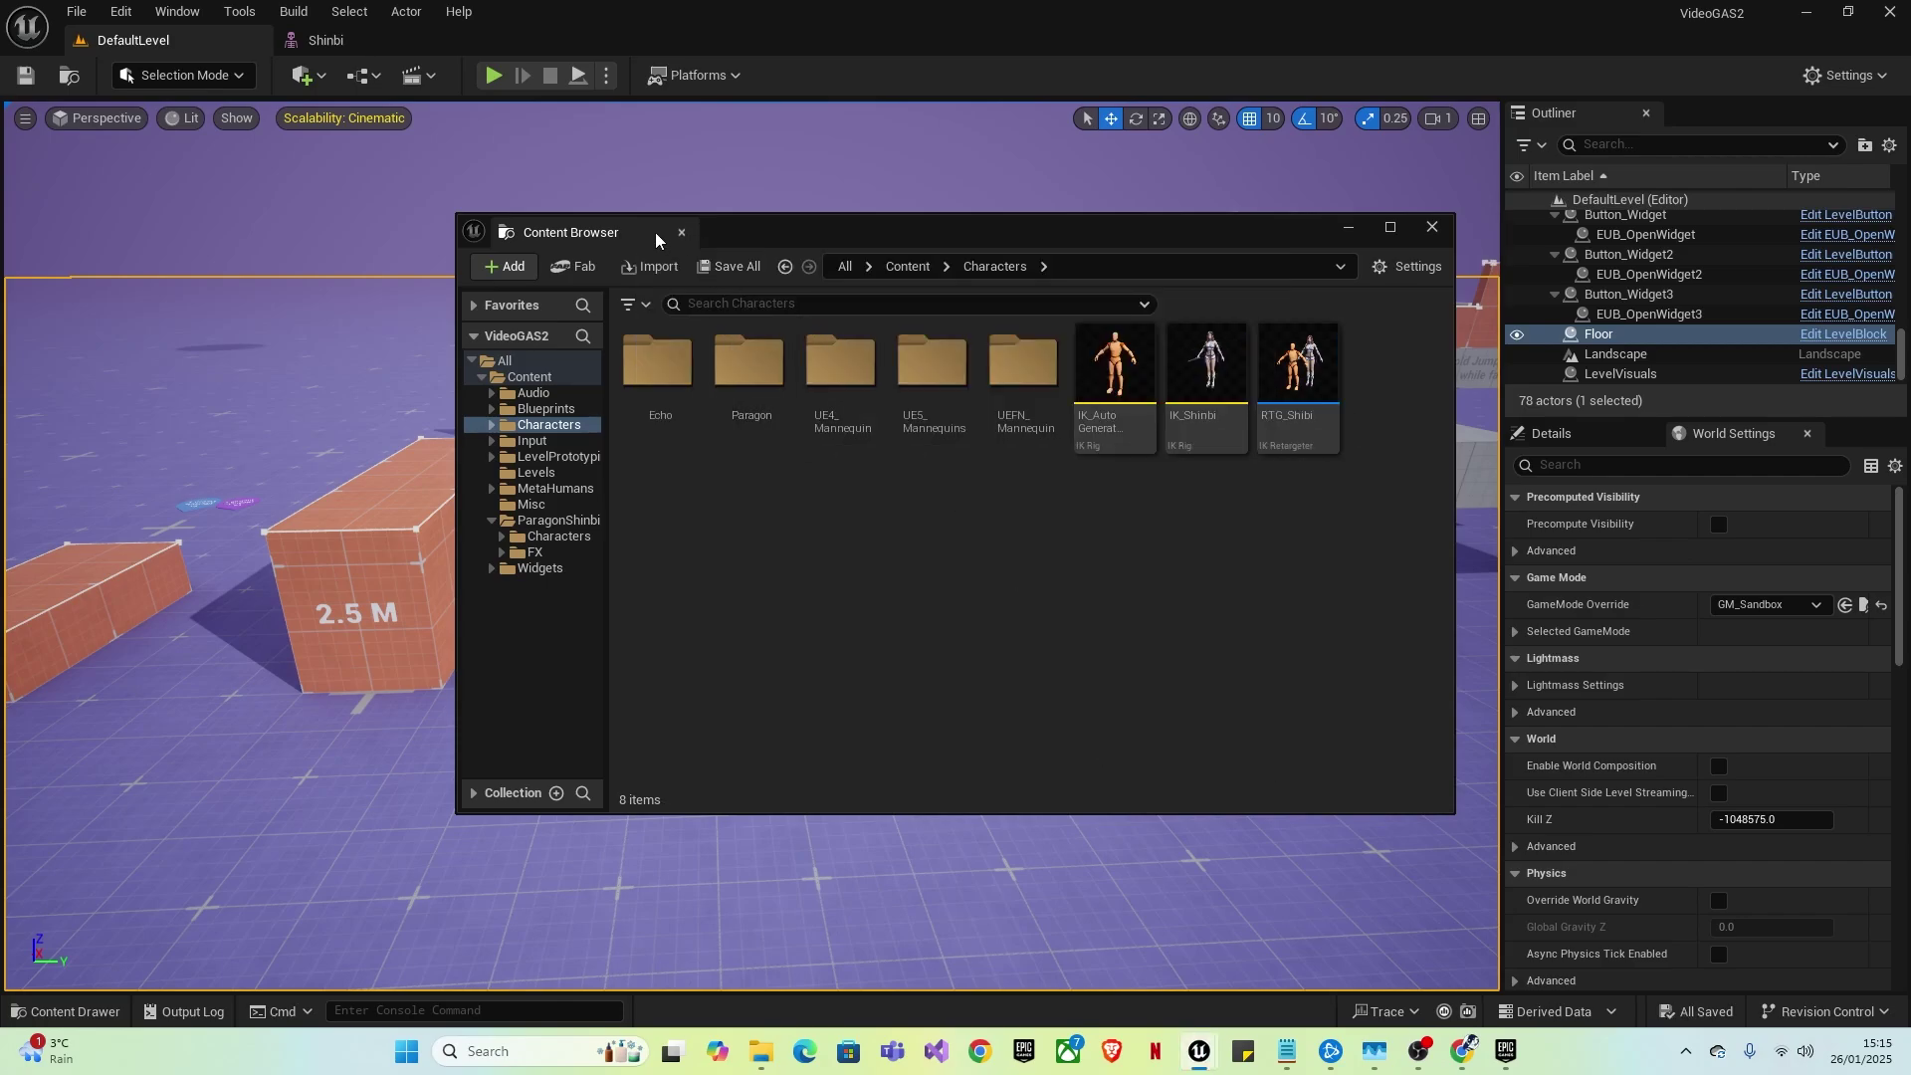
pyautogui.click(681, 231)
# - Create a child Blueprint class of CBP_SandboxCharacter in the Blueprints folder and name it CBP_Shinbi
pyautogui.moveTo(428, 275)
pyautogui.mouseDown(button='right')
pyautogui.moveTo(567, 275)
pyautogui.moveTo(403, 239)
pyautogui.moveTo(428, 275)
pyautogui.mouseUp(button='right')
pyautogui.hotkey('ctrl', 'space')
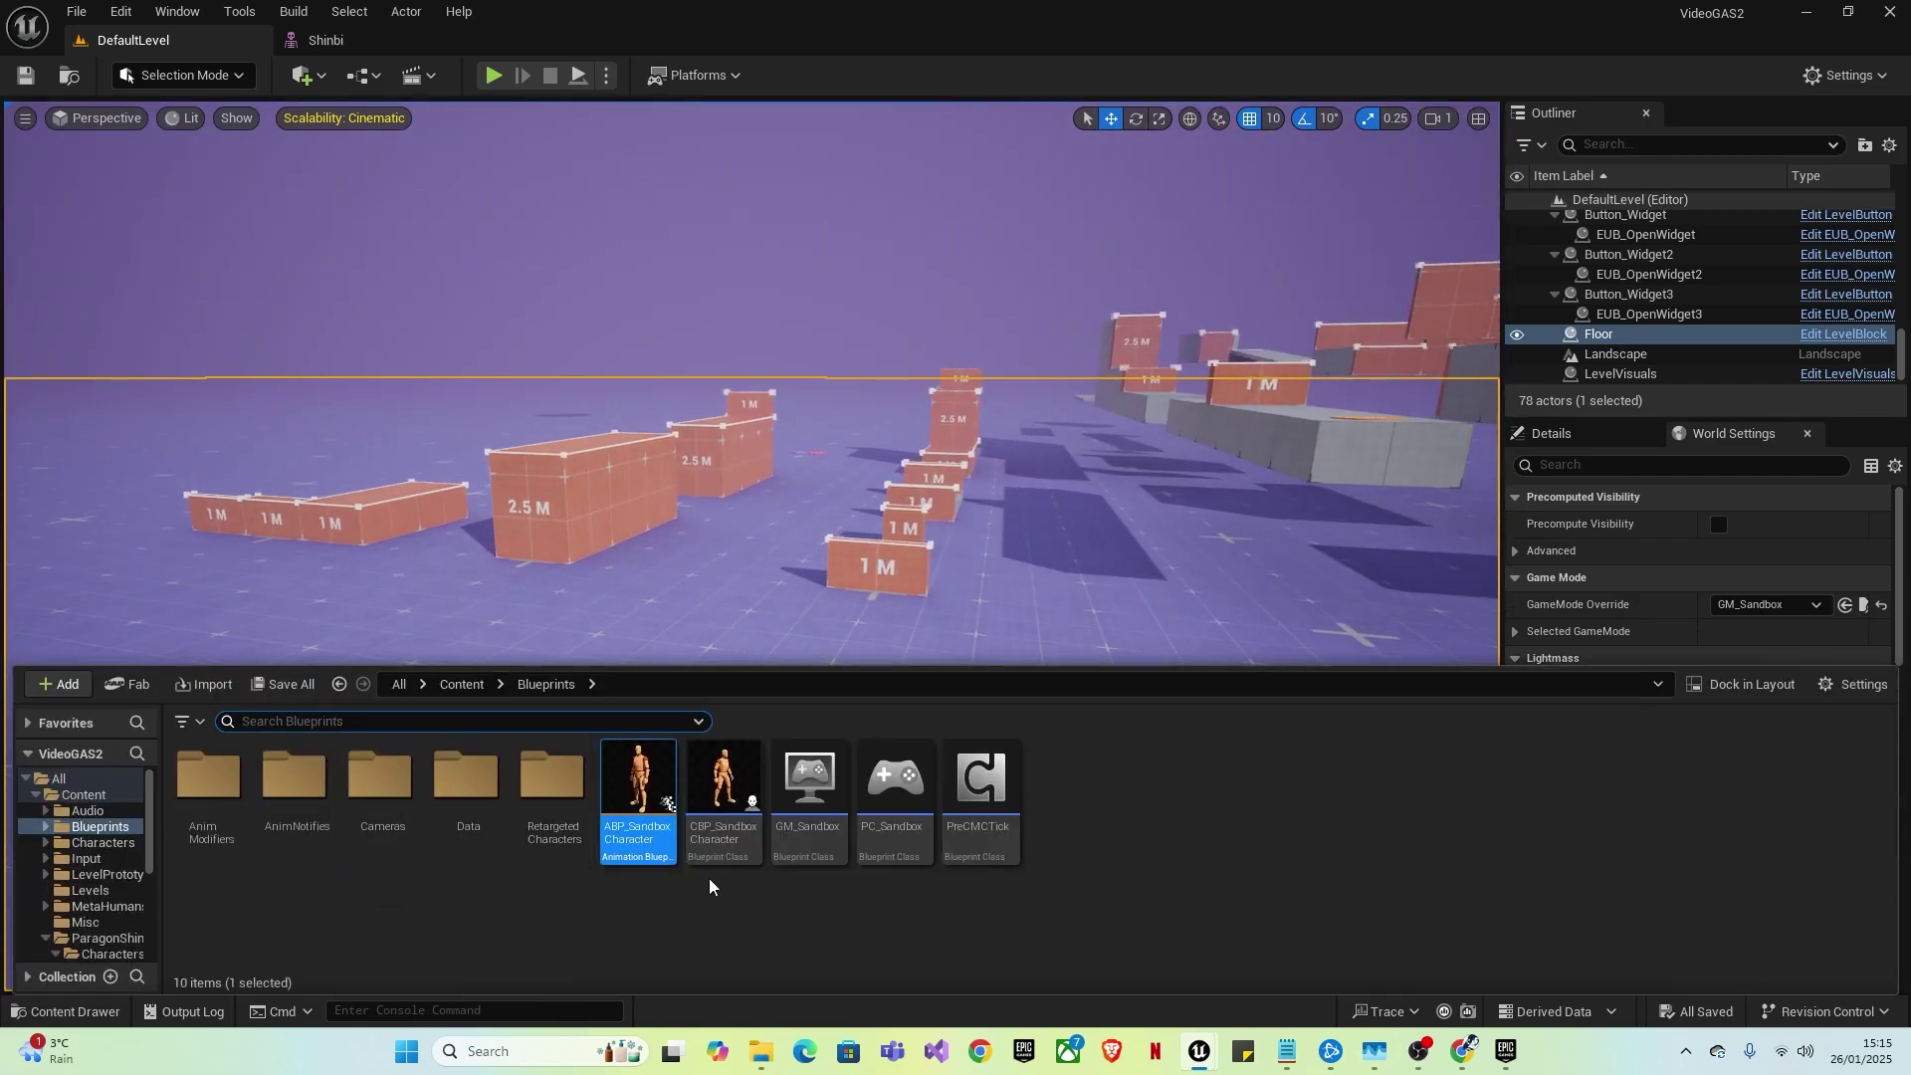
pyautogui.click(712, 836)
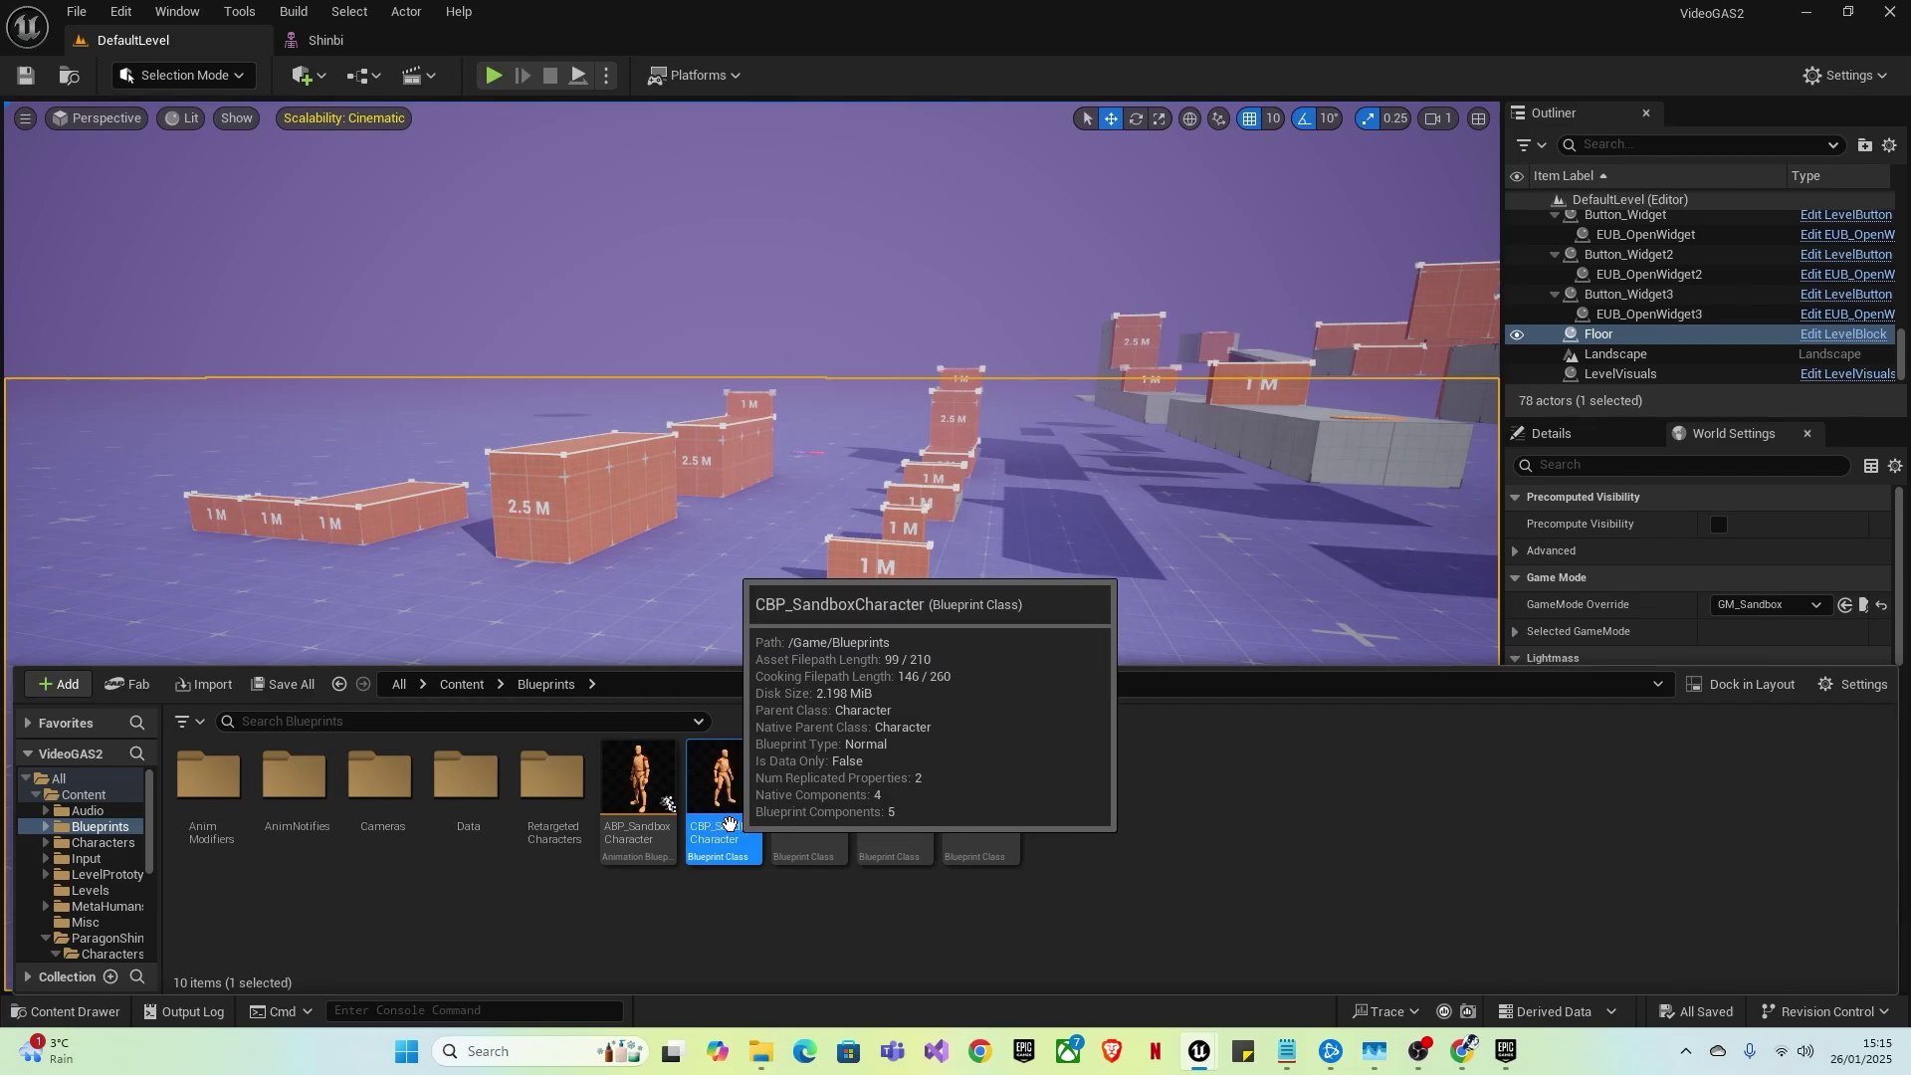
pyautogui.rightClick(729, 824)
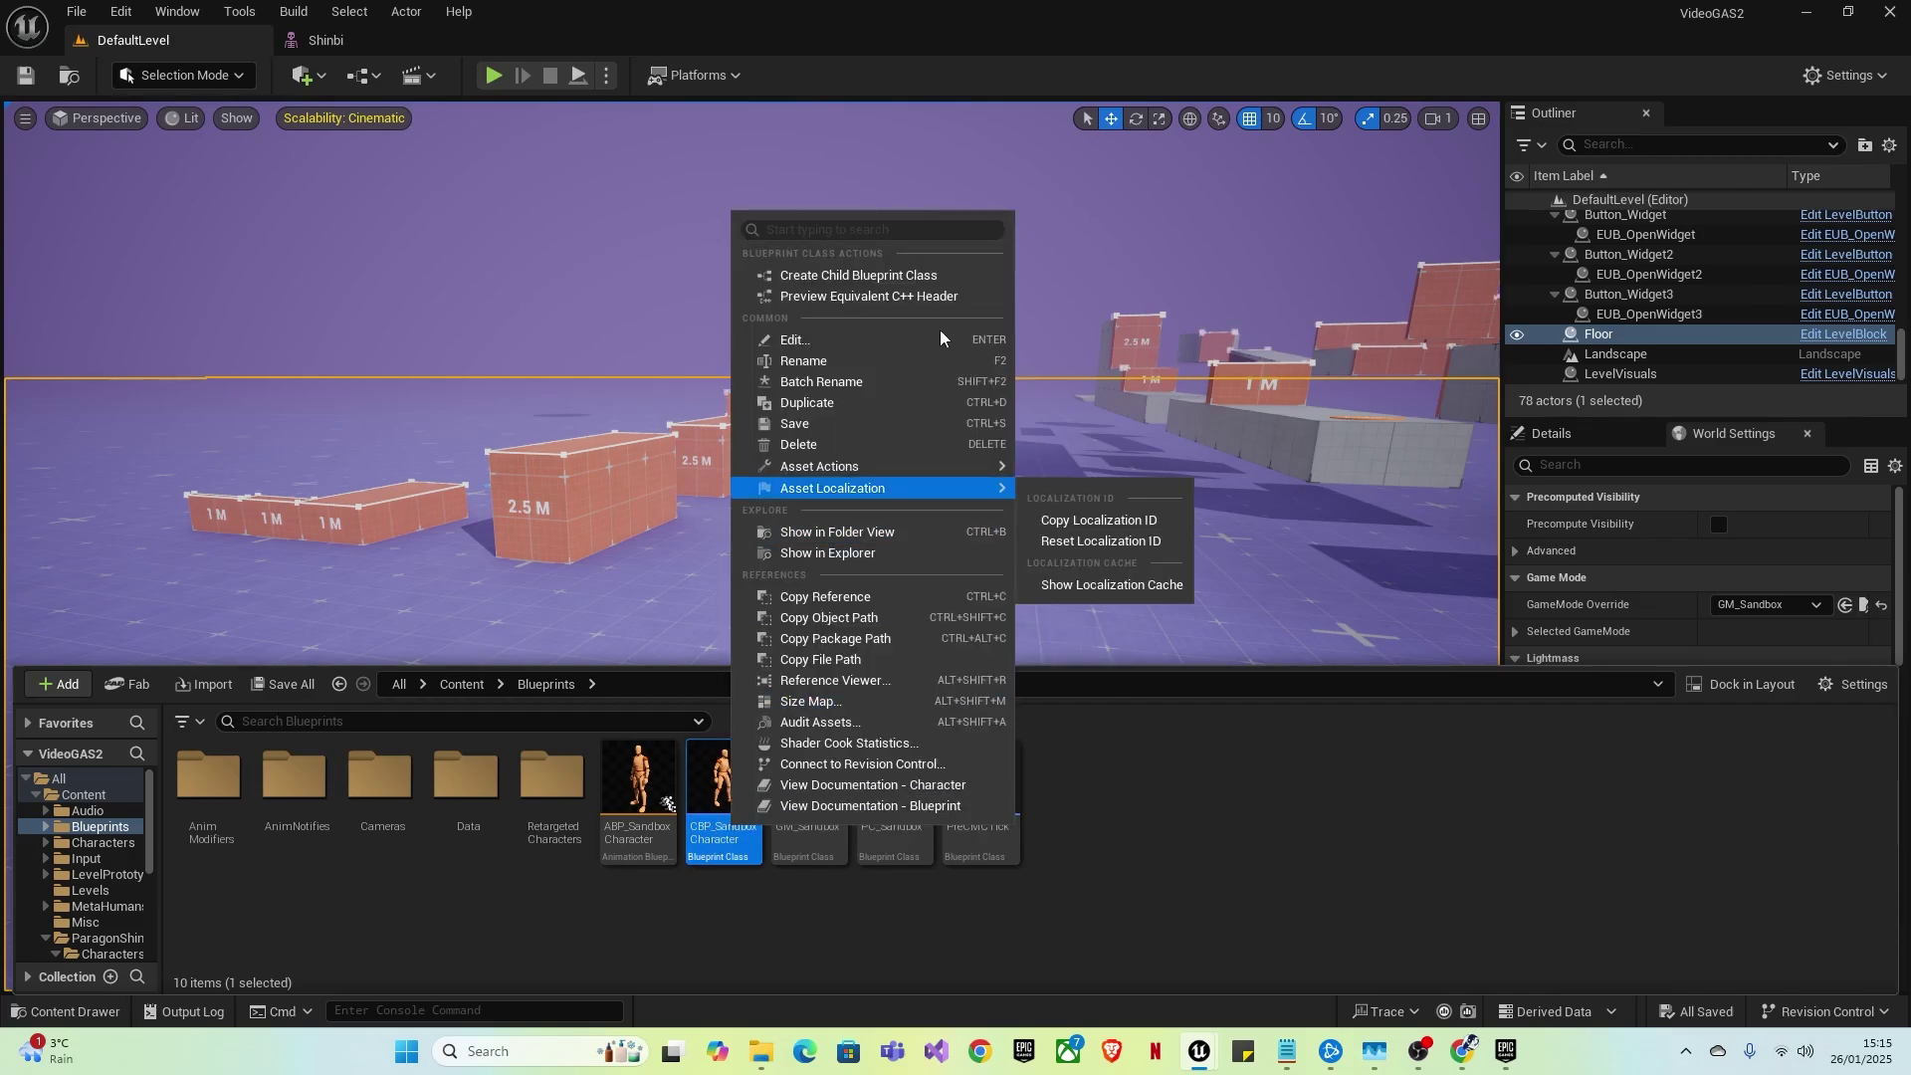
pyautogui.click(881, 275)
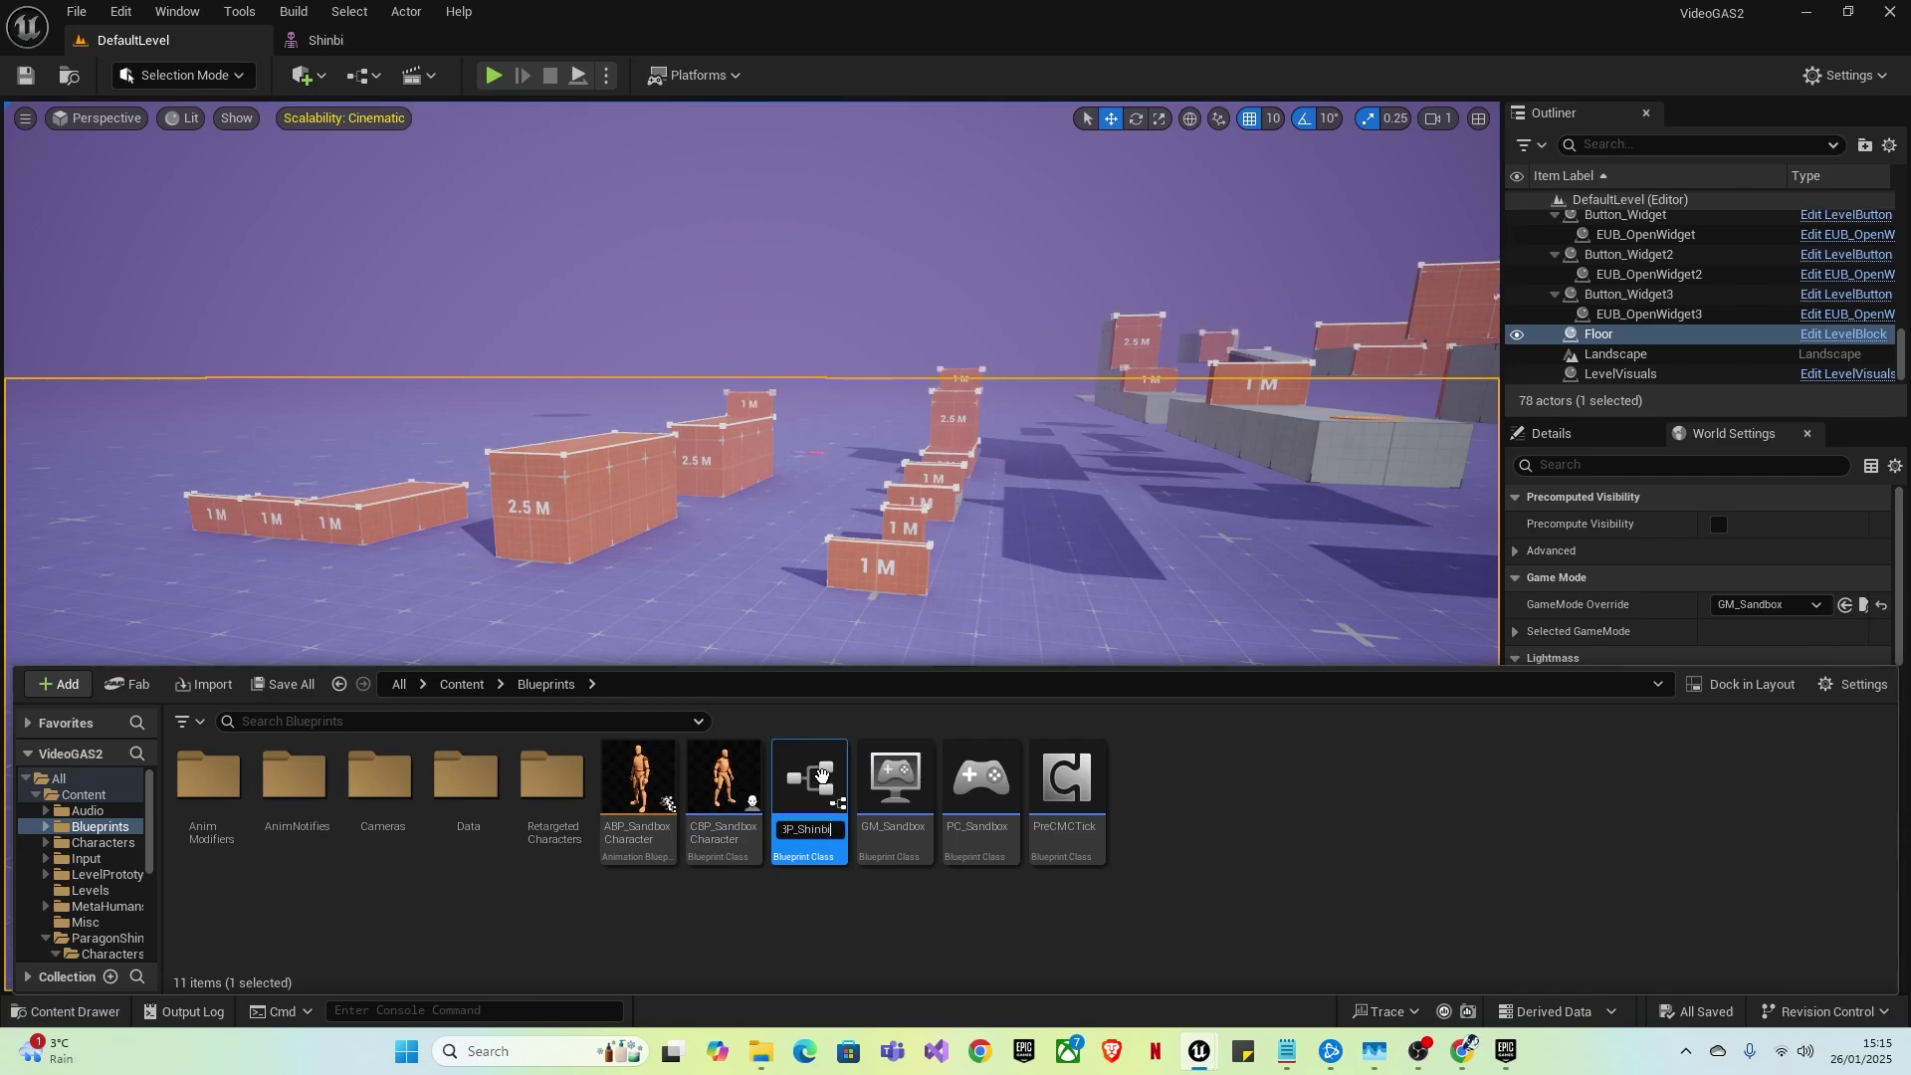
pyautogui.write('CBP_Shinbi')
pyautogui.press('Return')
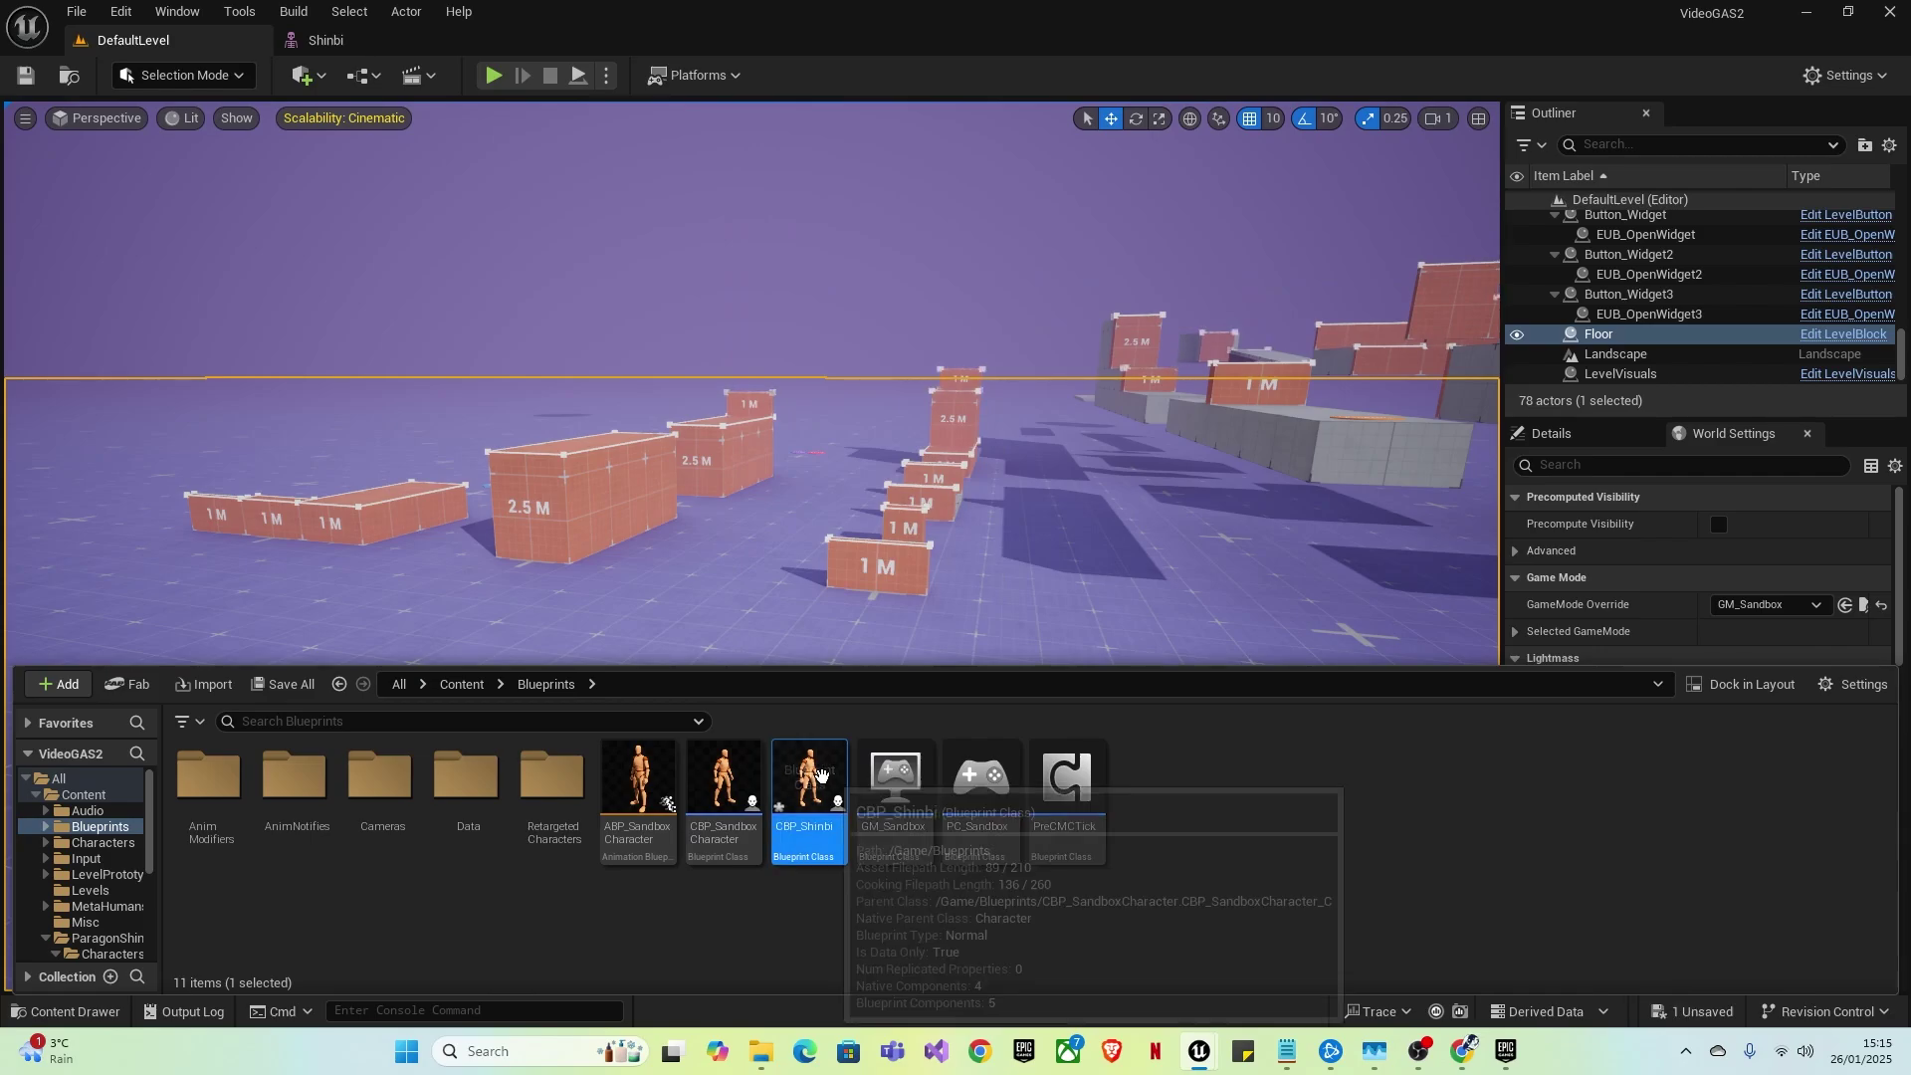
# - Open CBP_Shinbi and add a Skeletal Mesh component named Shinbi under its inherited Mesh component
pyautogui.doubleClick(802, 829)
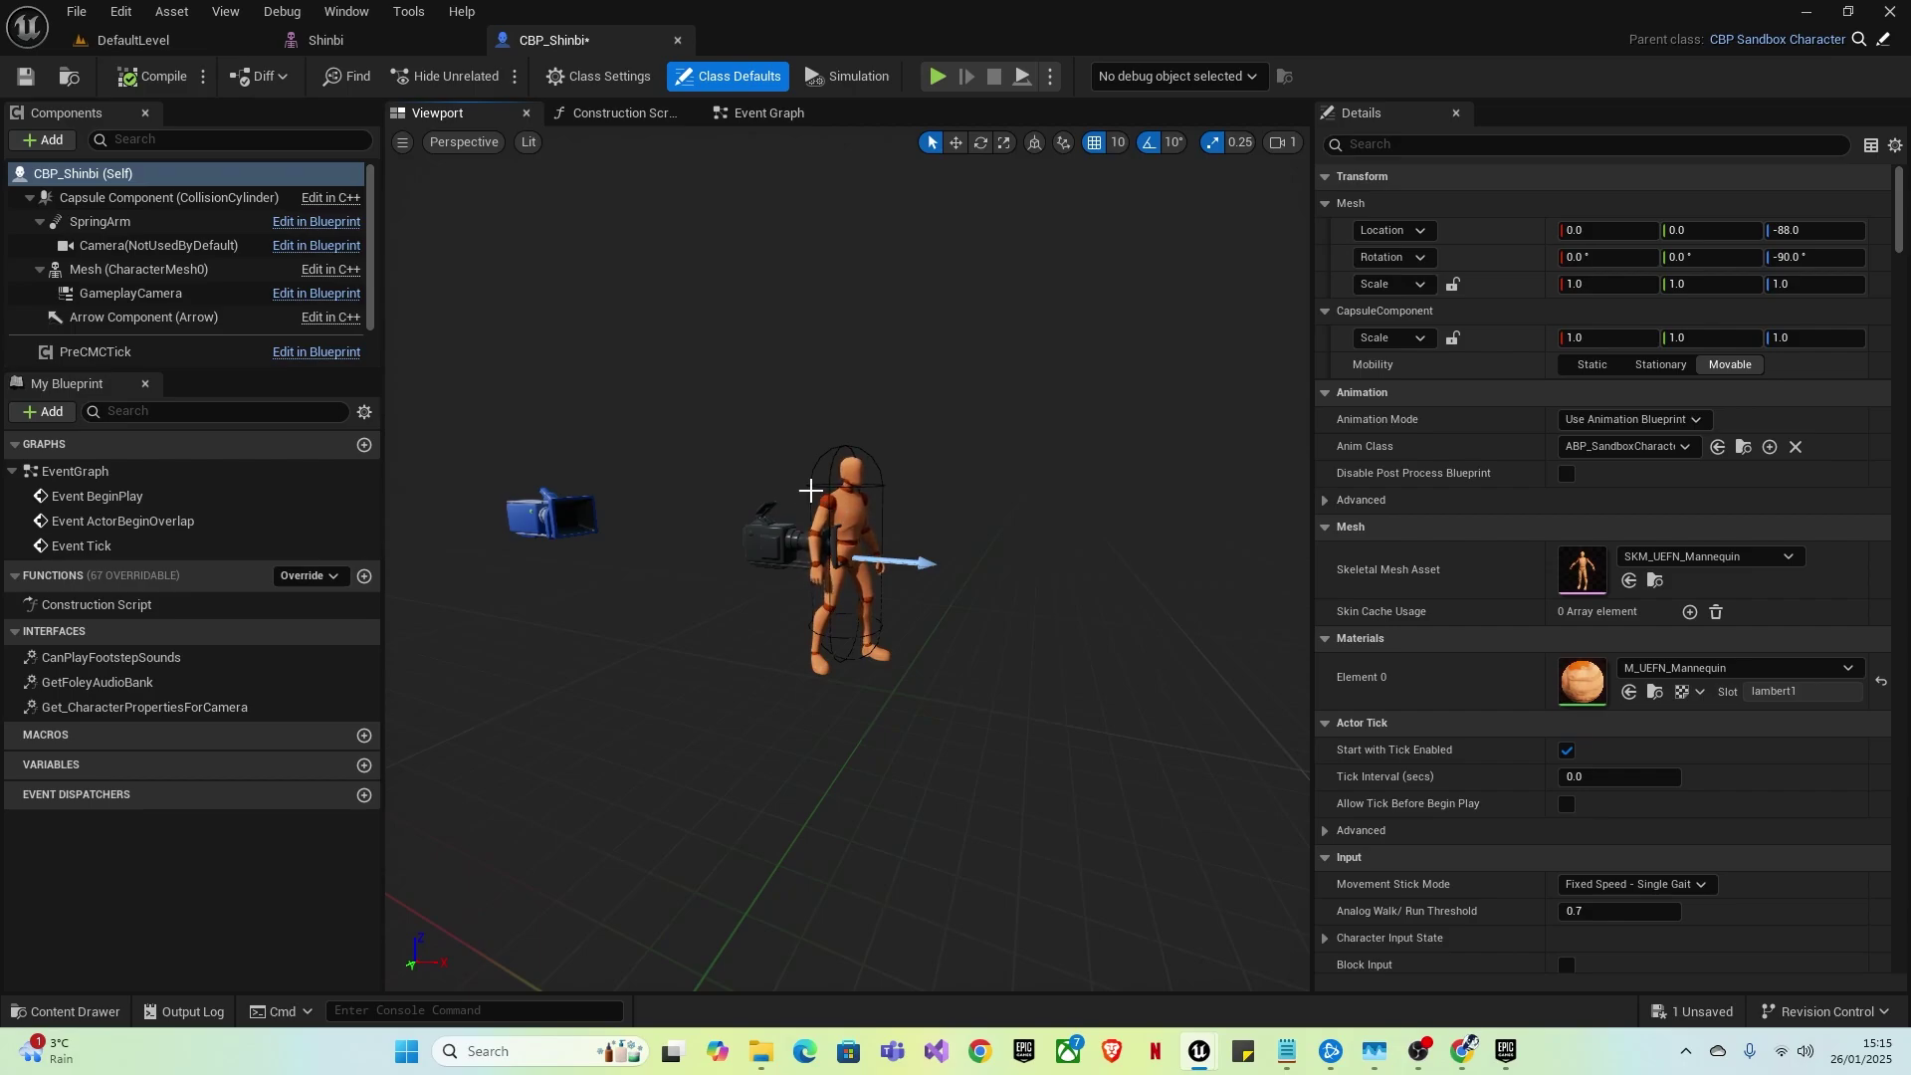
pyautogui.click(81, 266)
pyautogui.click(40, 140)
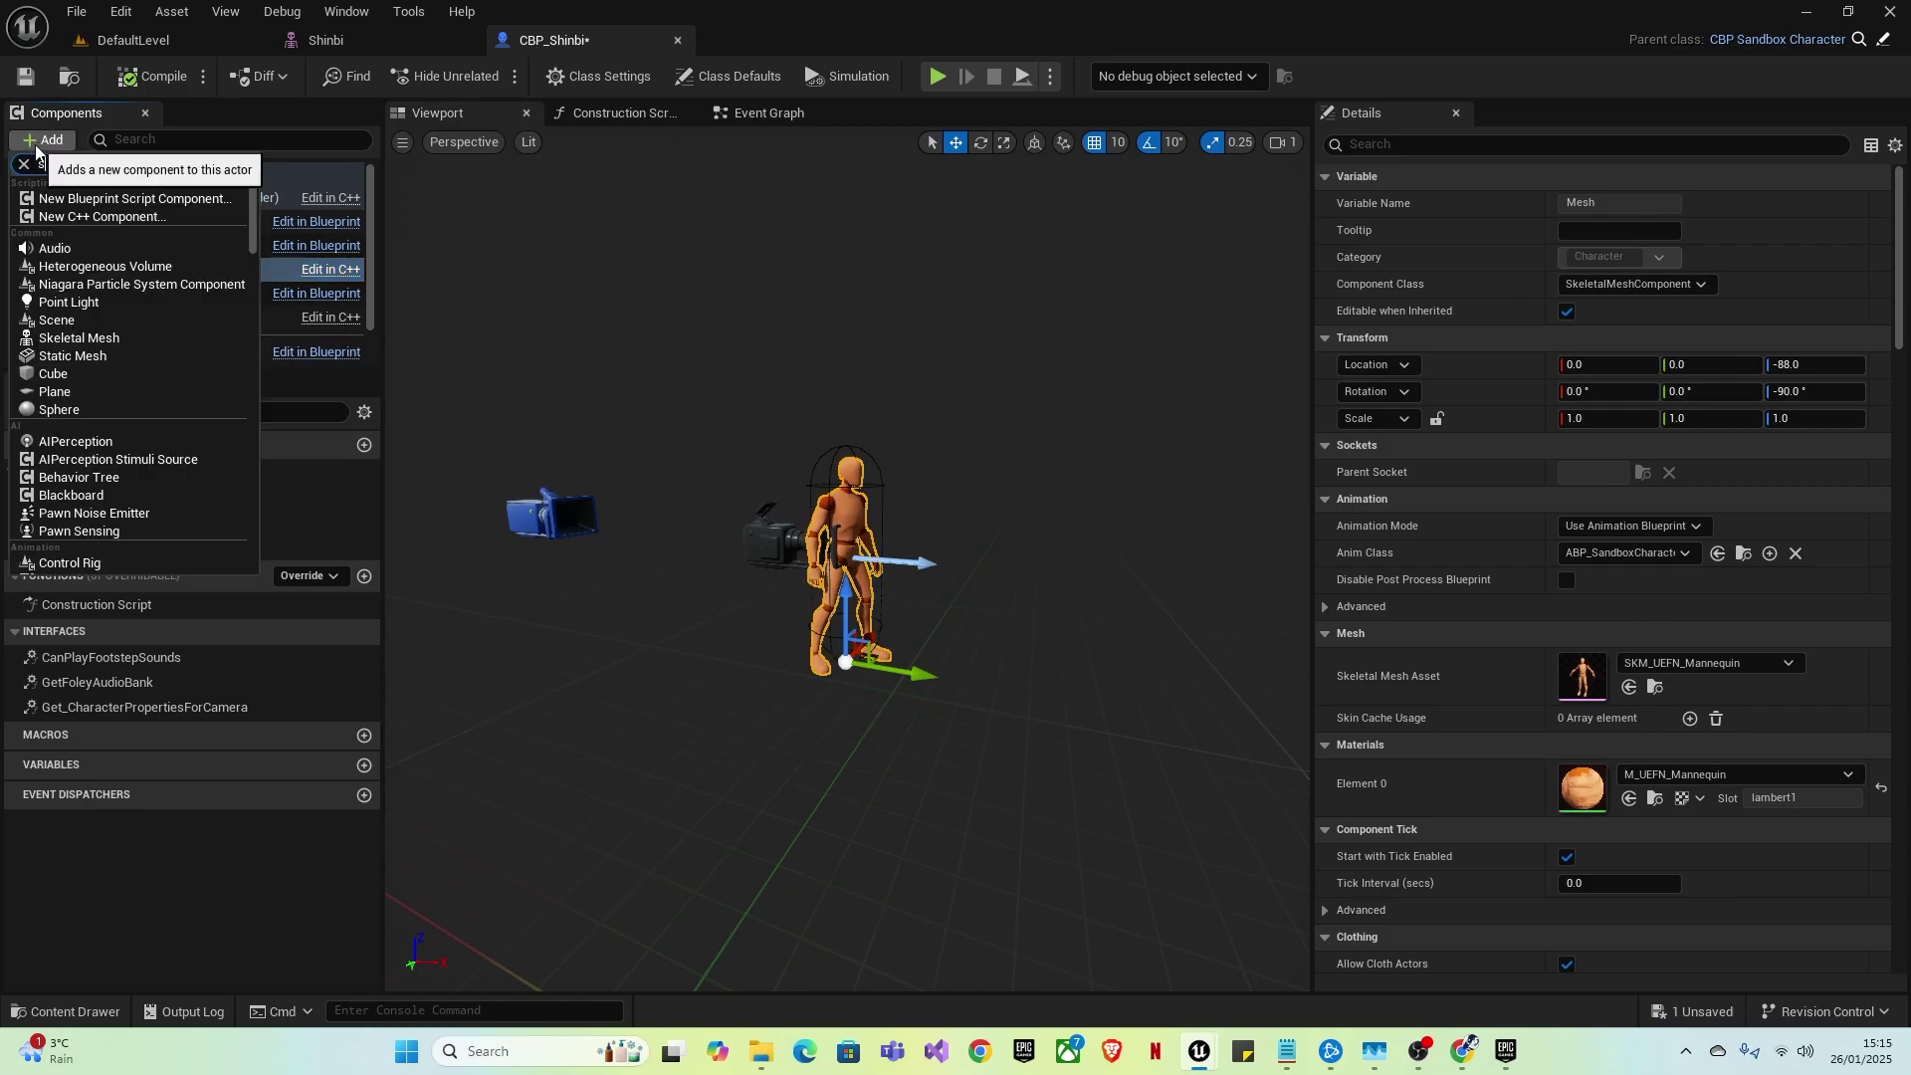
pyautogui.write('skeletal')
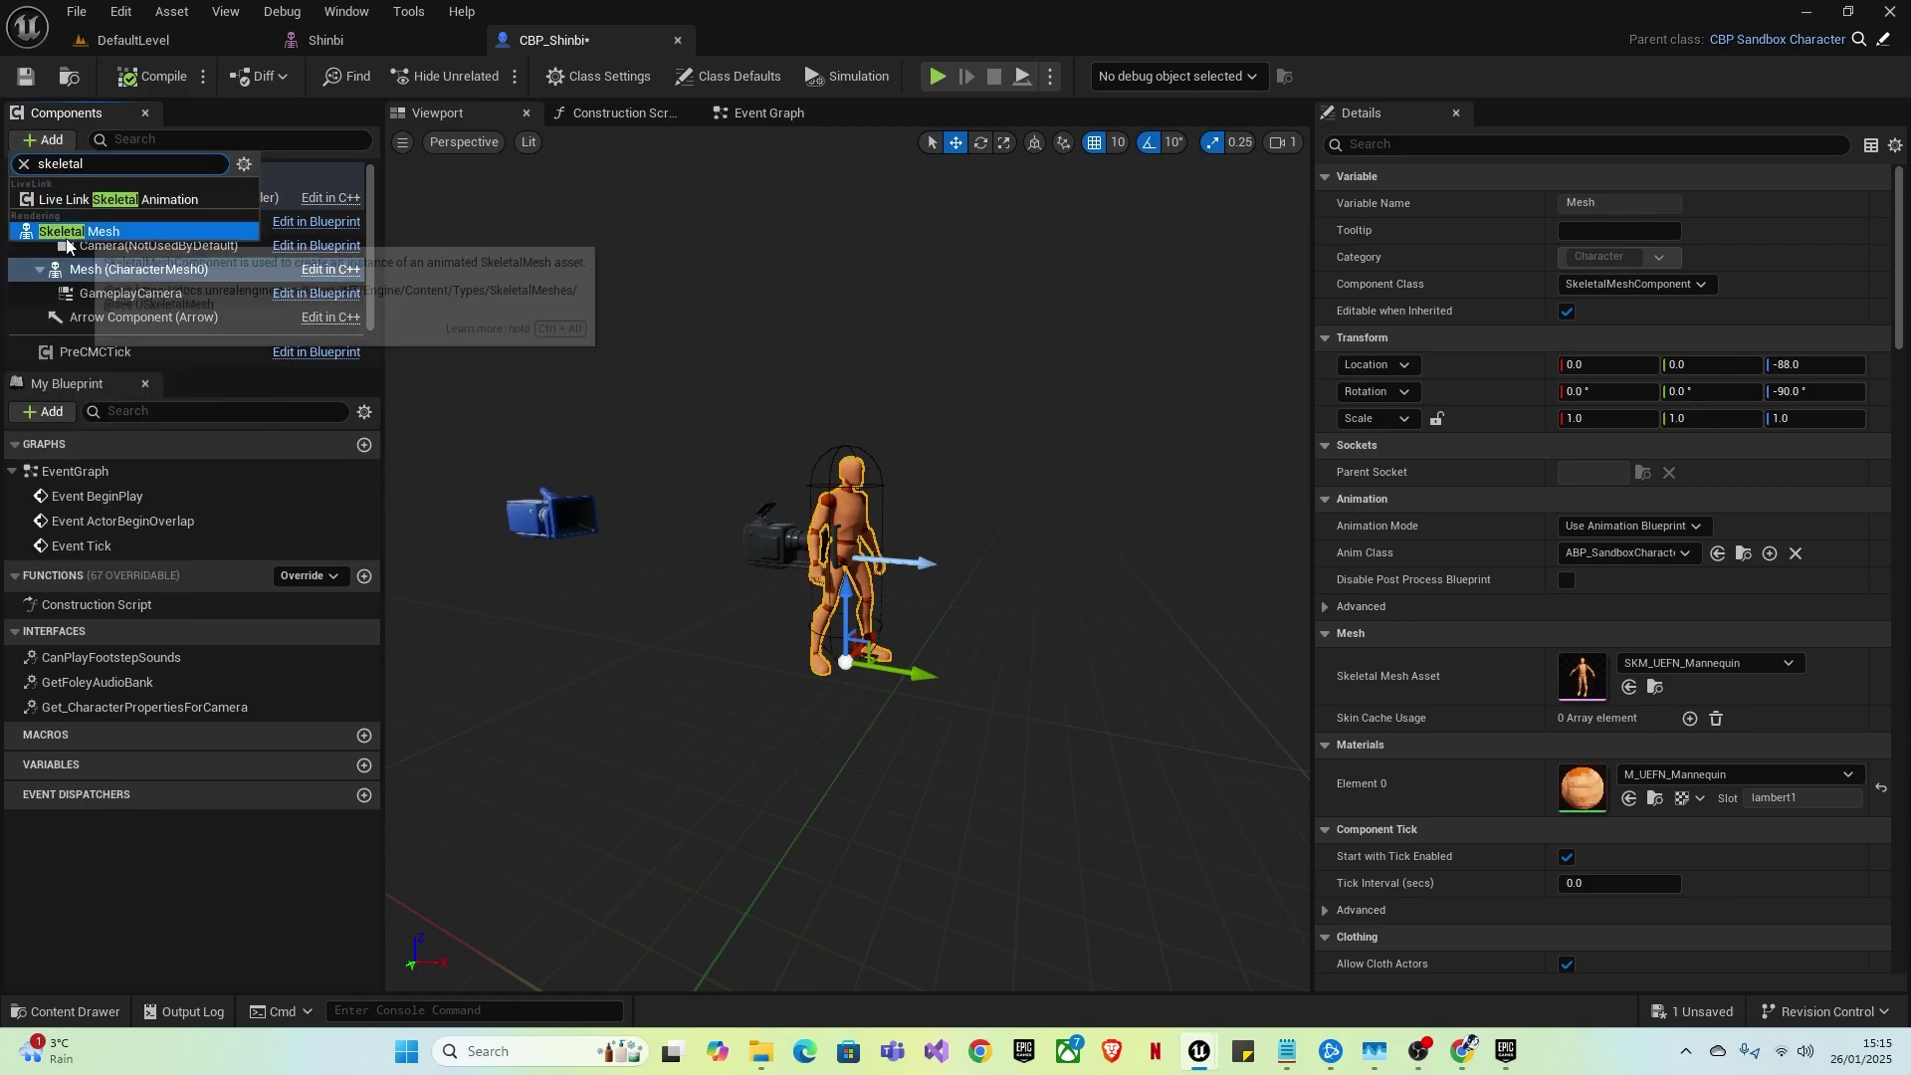
pyautogui.click(85, 266)
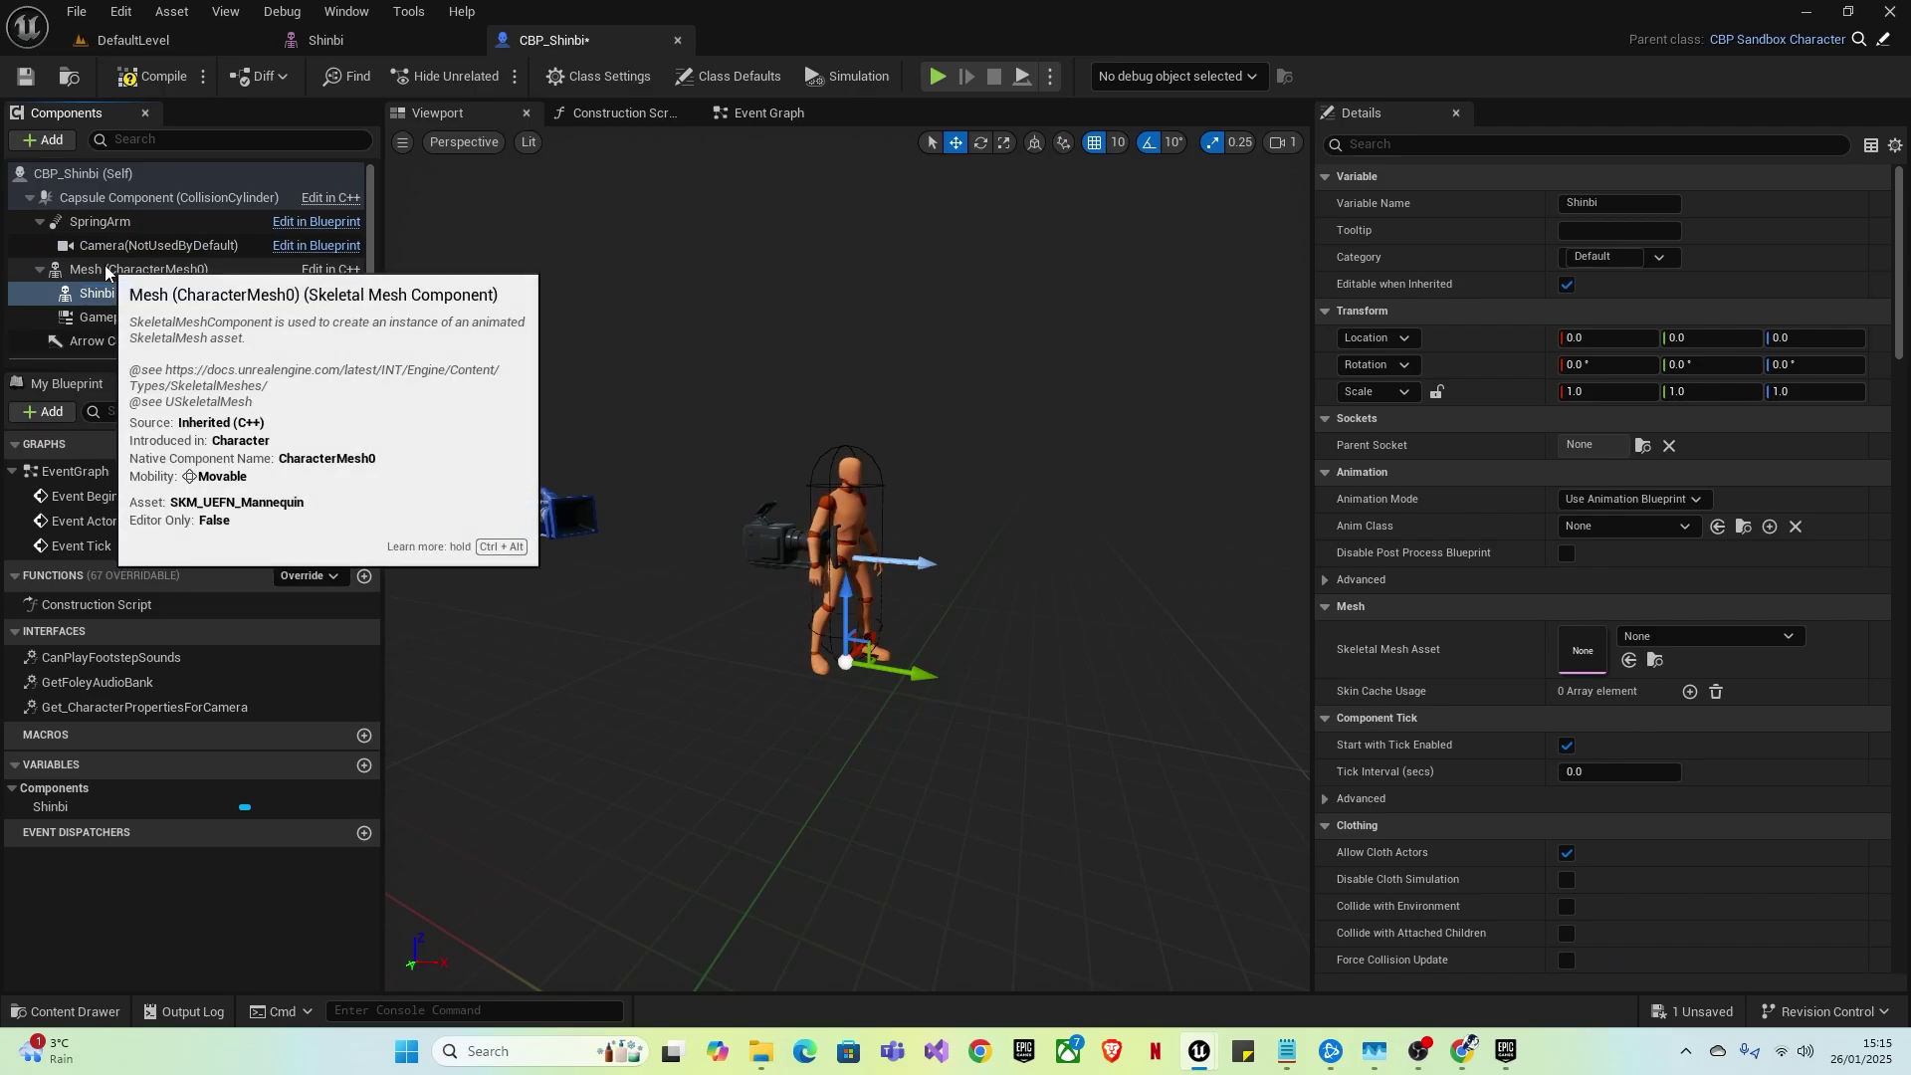
pyautogui.press('Return')
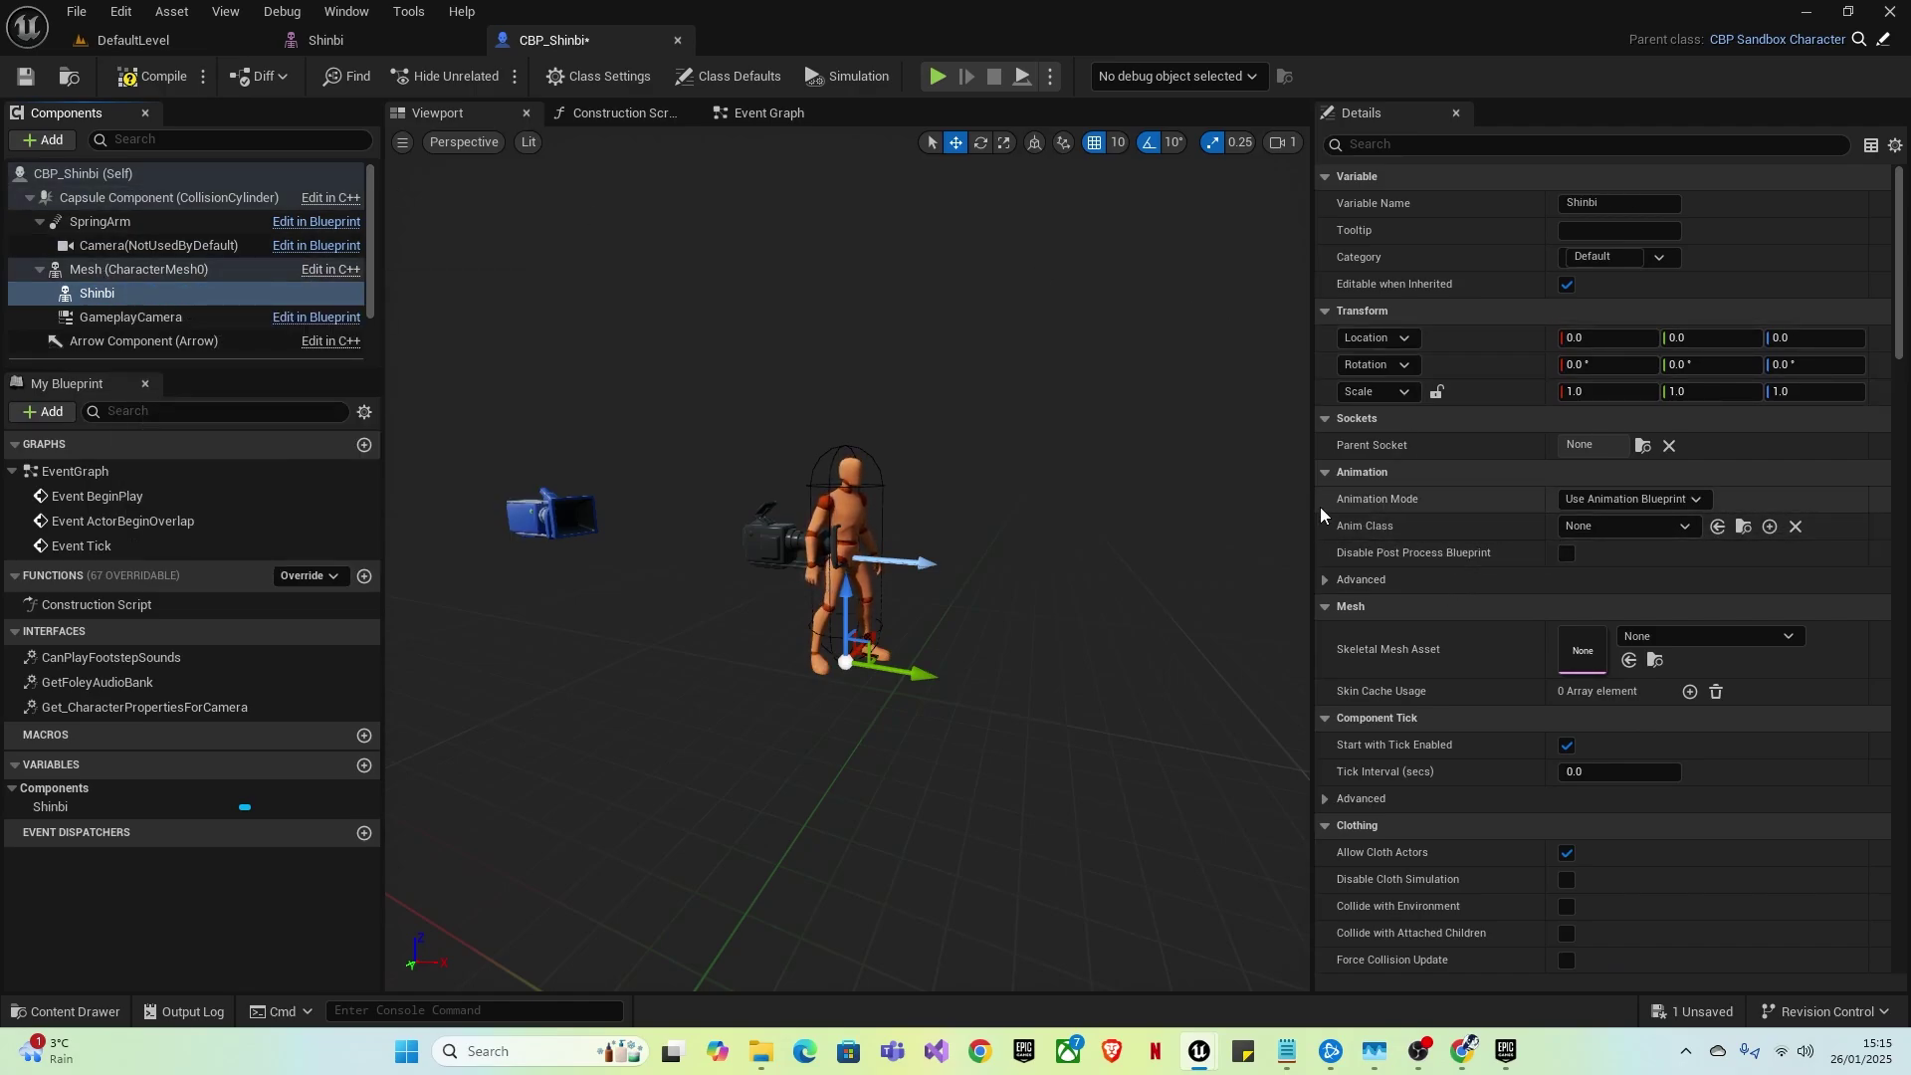
# - Set the Shinbi component's Anim Class to ABP_GenericRetarget and its Skeletal Mesh Asset to Shinbi
pyautogui.click(1624, 526)
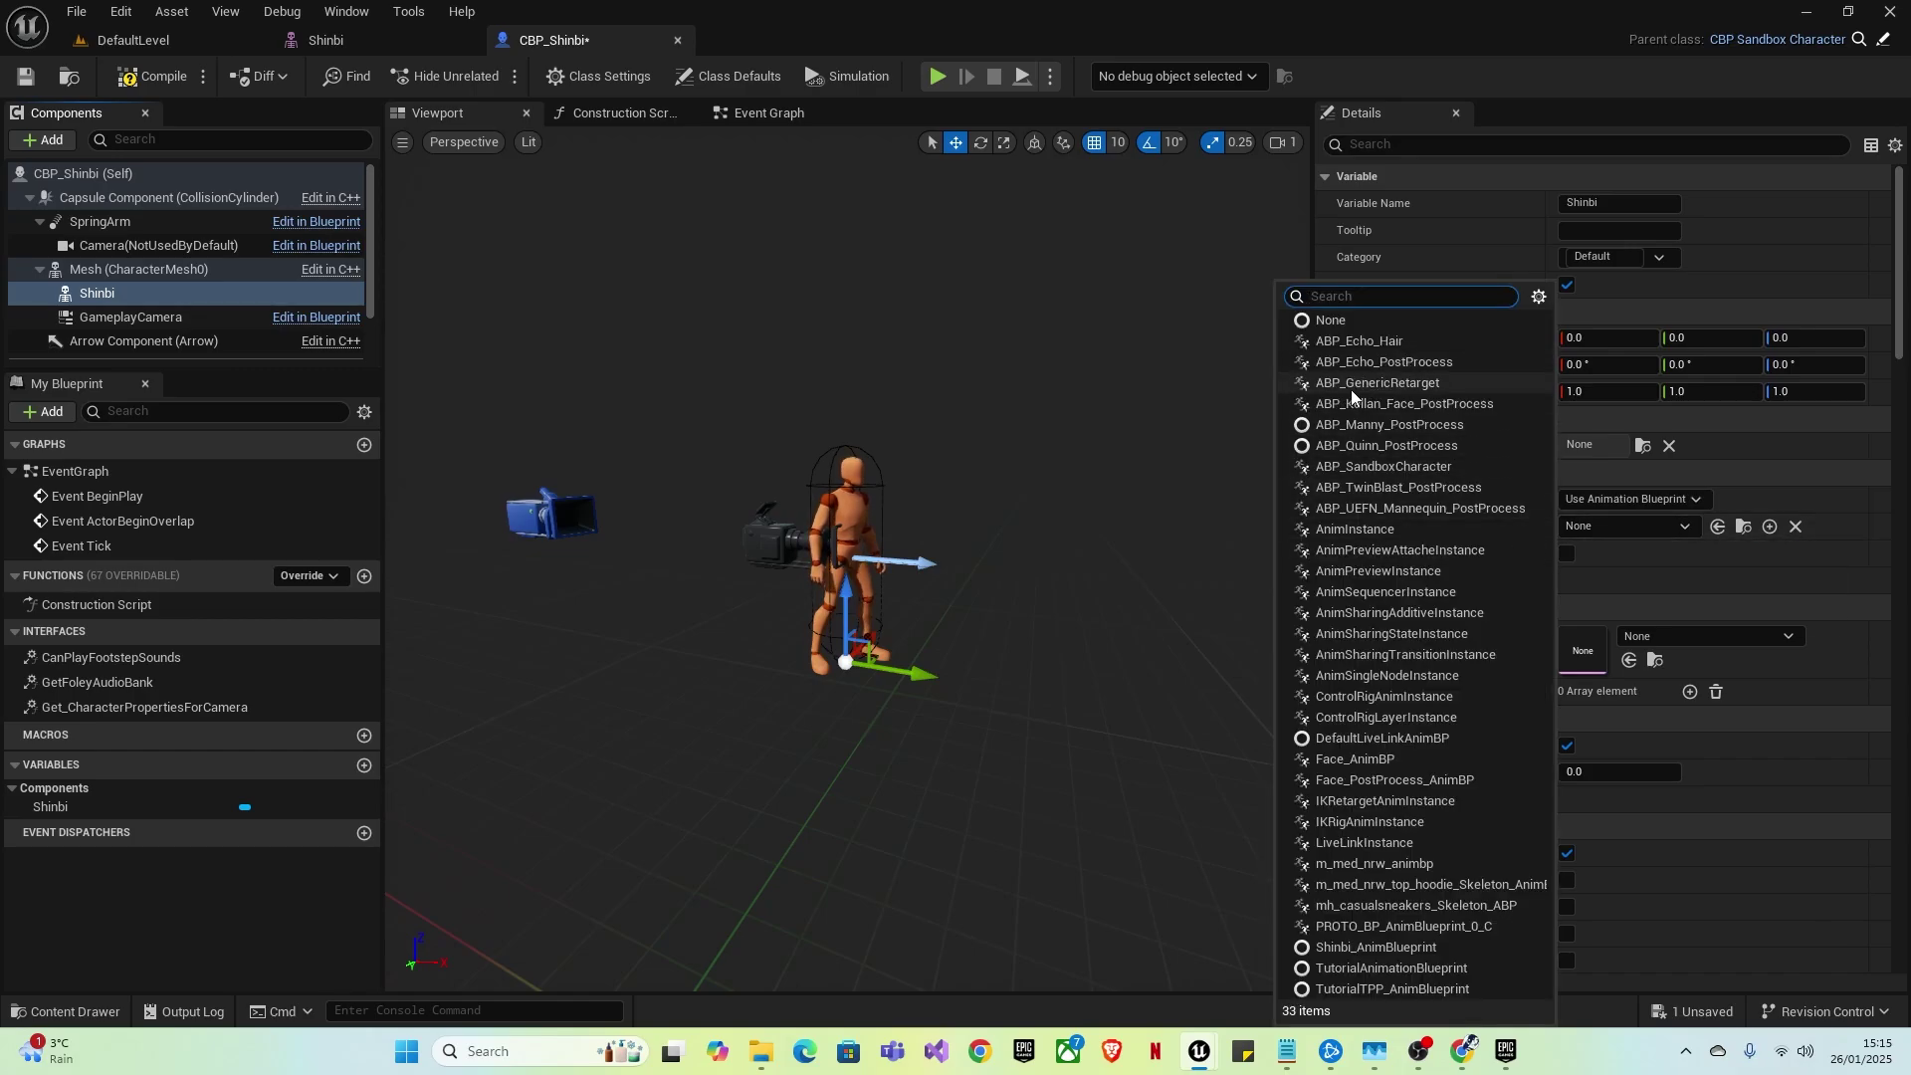
pyautogui.click(1369, 384)
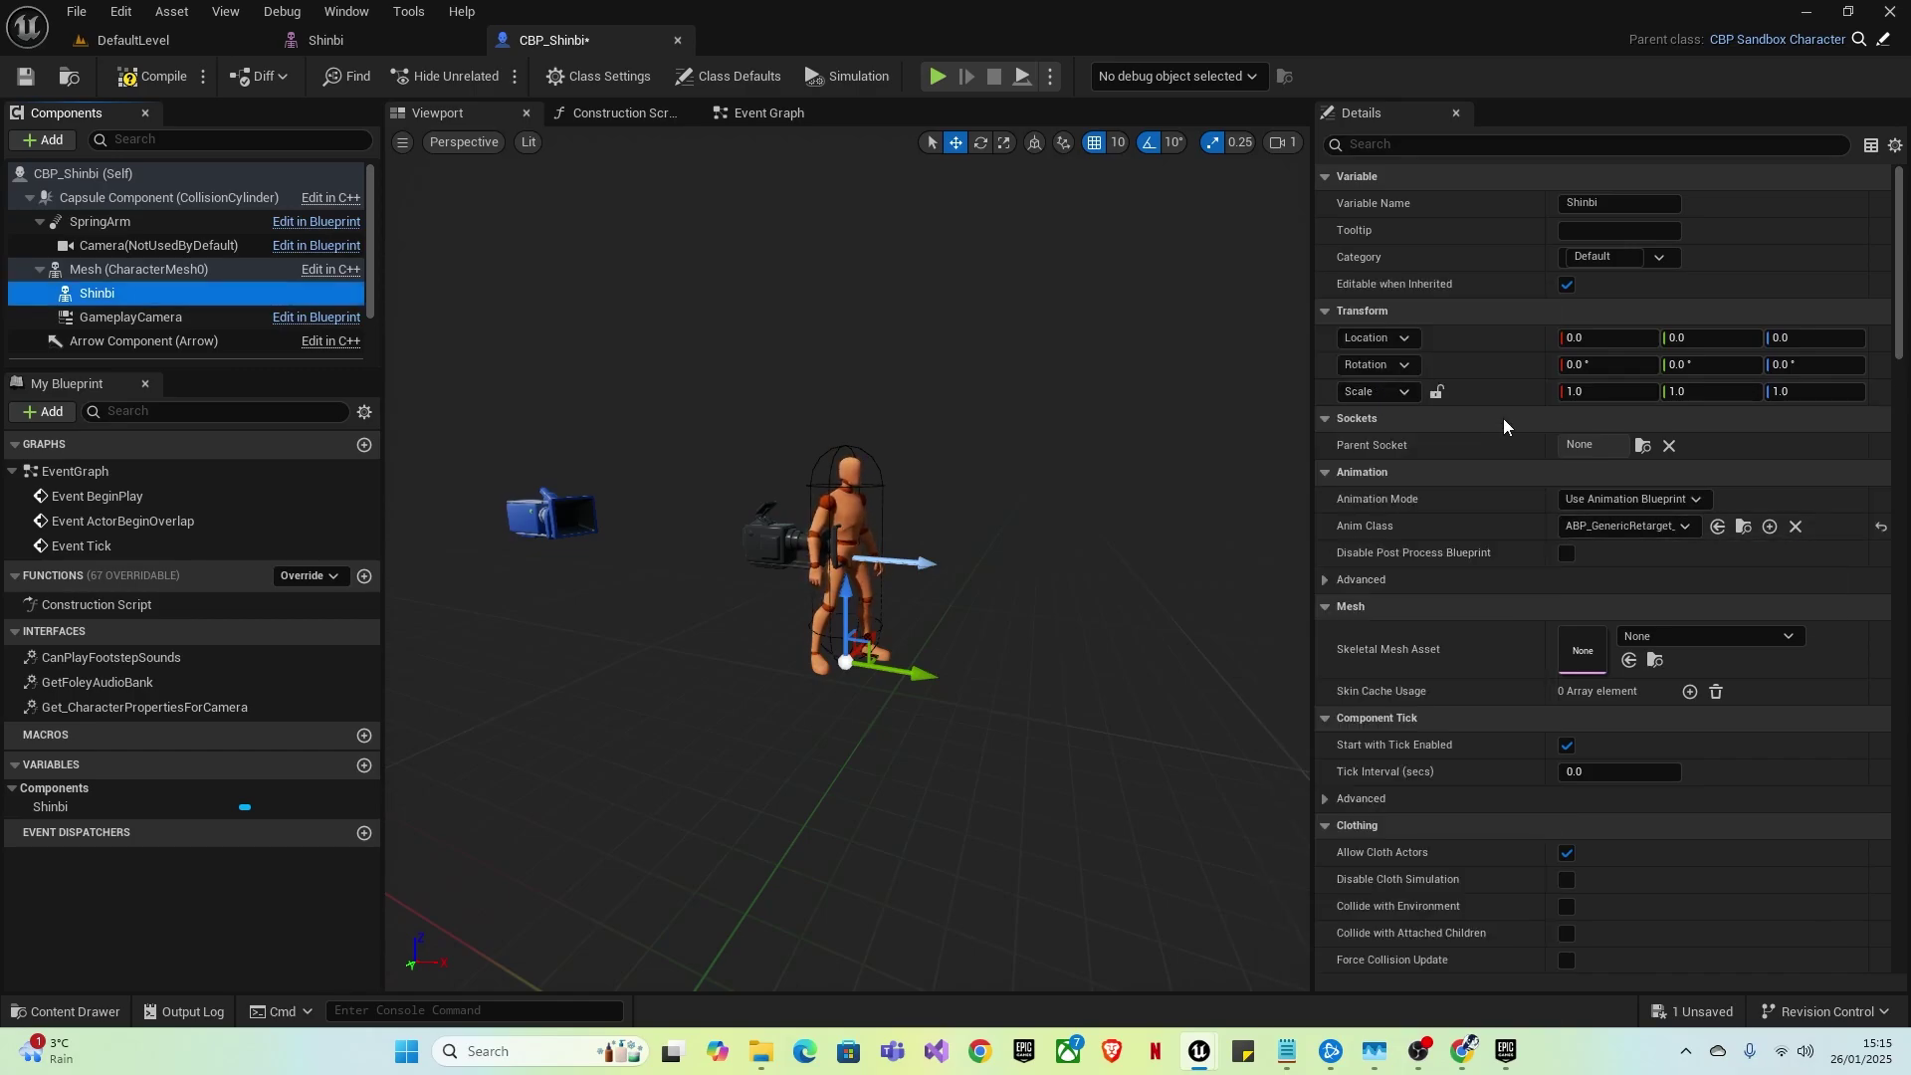
pyautogui.click(1677, 638)
pyautogui.write('shinbi')
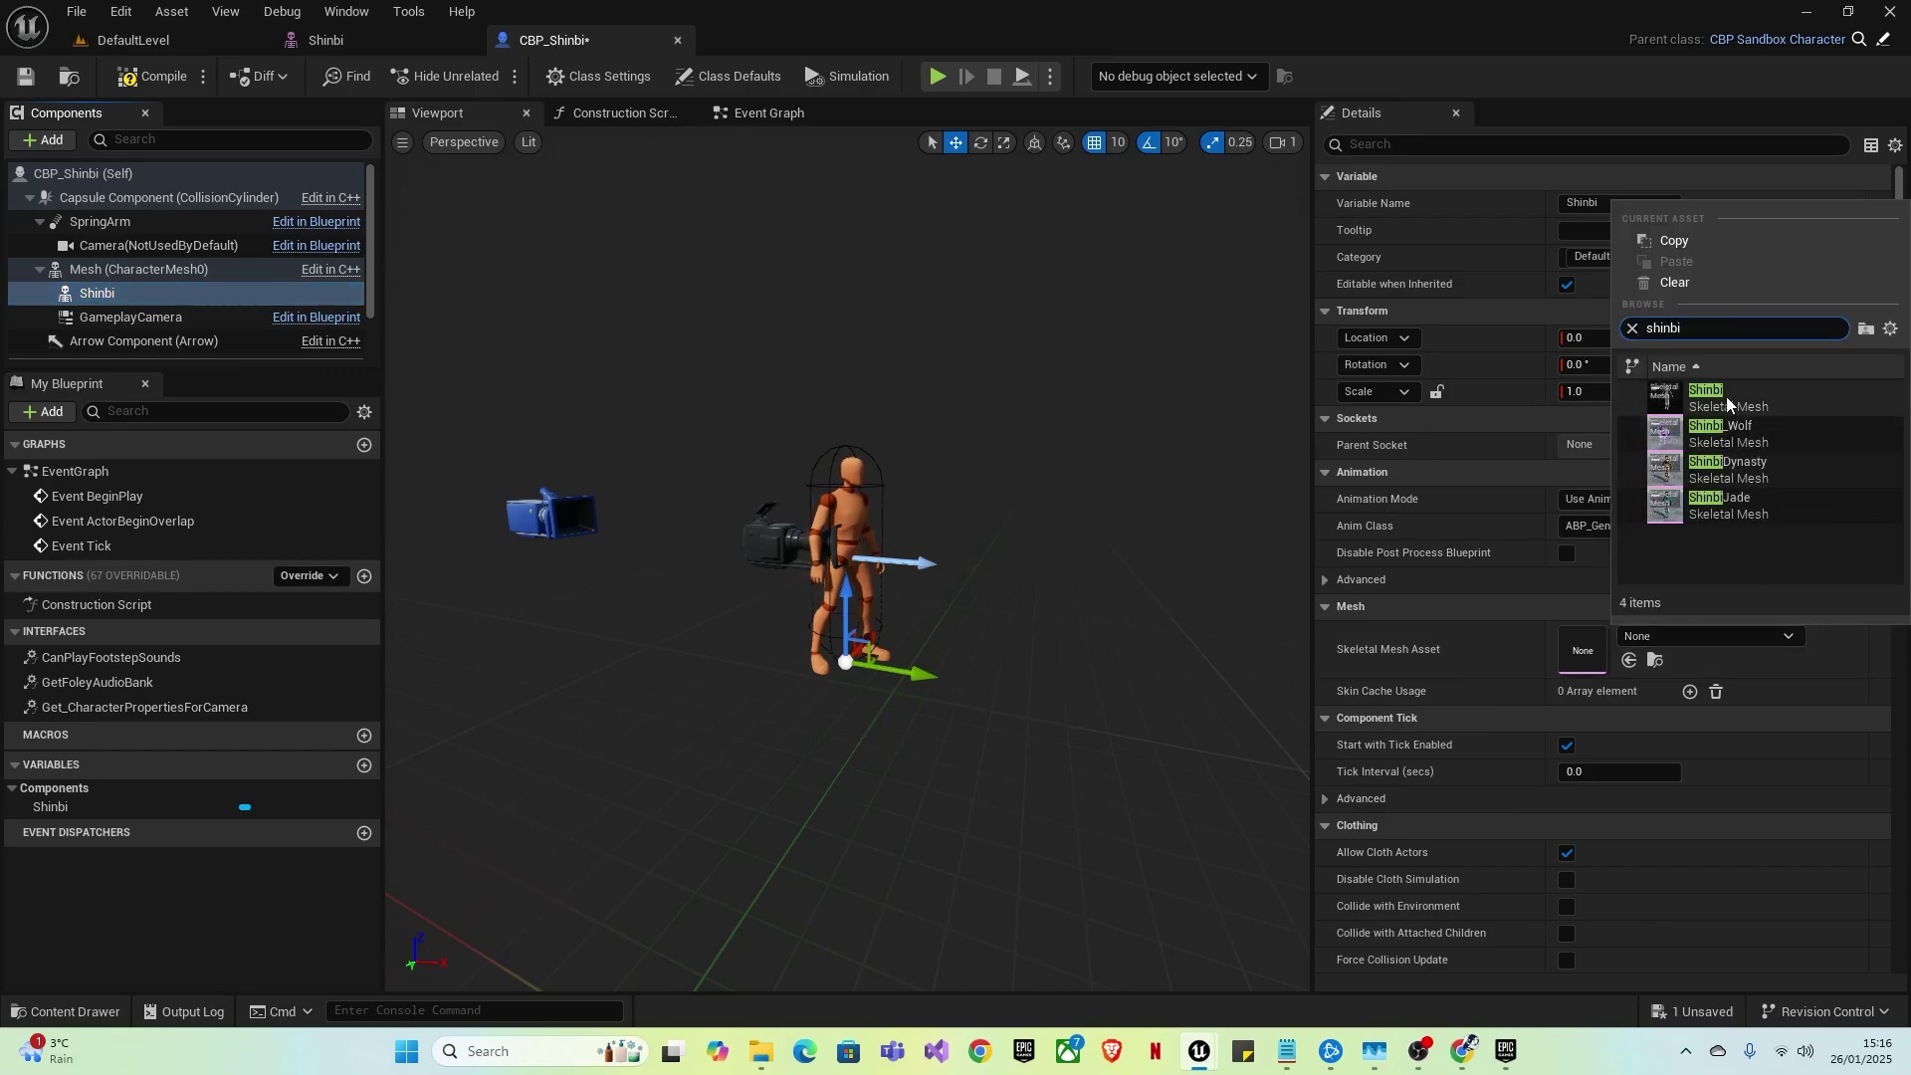
pyautogui.click(1726, 396)
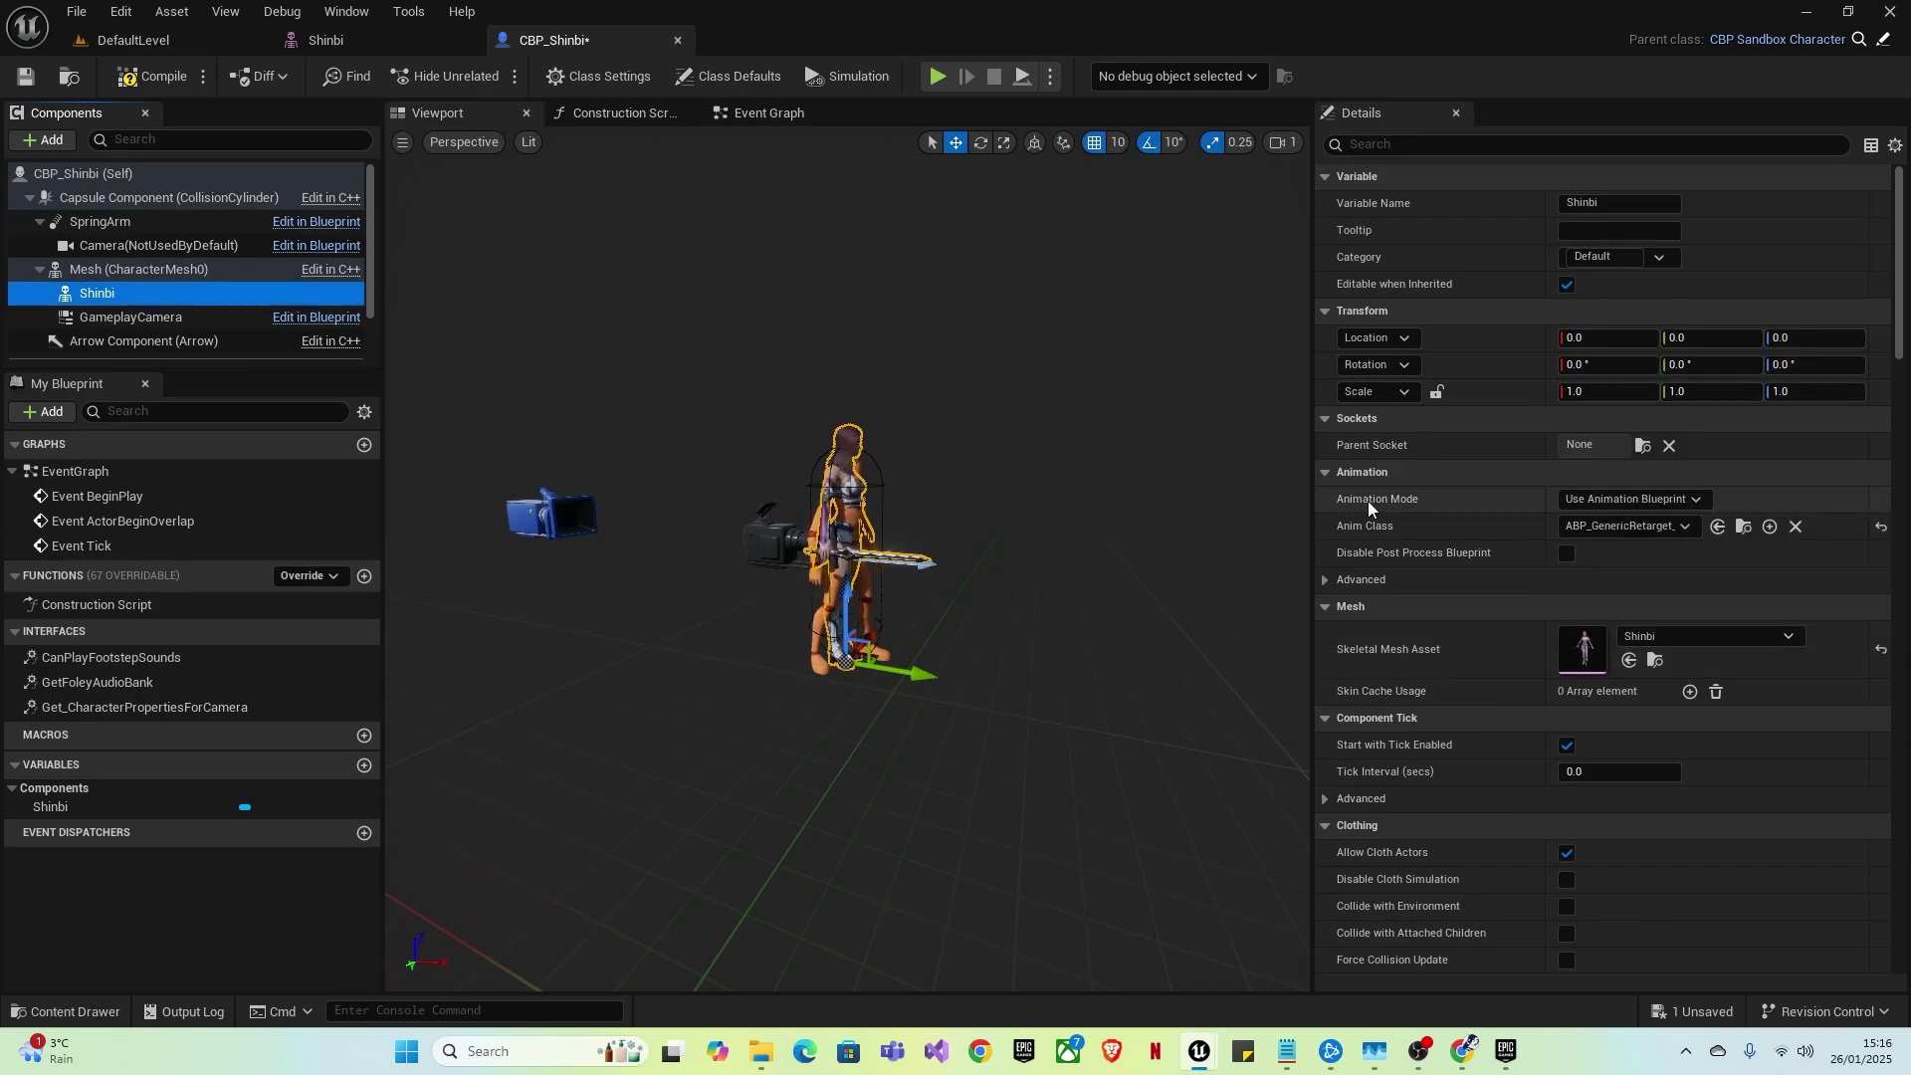
# - Lower the viewport camera speed and examine from several angles how the Shinbi mesh overlaps the mannequin
pyautogui.moveTo(803, 452); pyautogui.dragTo(418, 448, button='right')
pyautogui.scroll(-3, 468, 458)
pyautogui.press('f')
pyautogui.click(1278, 143)
pyautogui.click(1120, 189)
pyautogui.moveTo(1123, 189)
pyautogui.mouseDown()
pyautogui.moveTo(1174, 189)
pyautogui.moveTo(1116, 191)
pyautogui.mouseUp()
pyautogui.click(1143, 447)
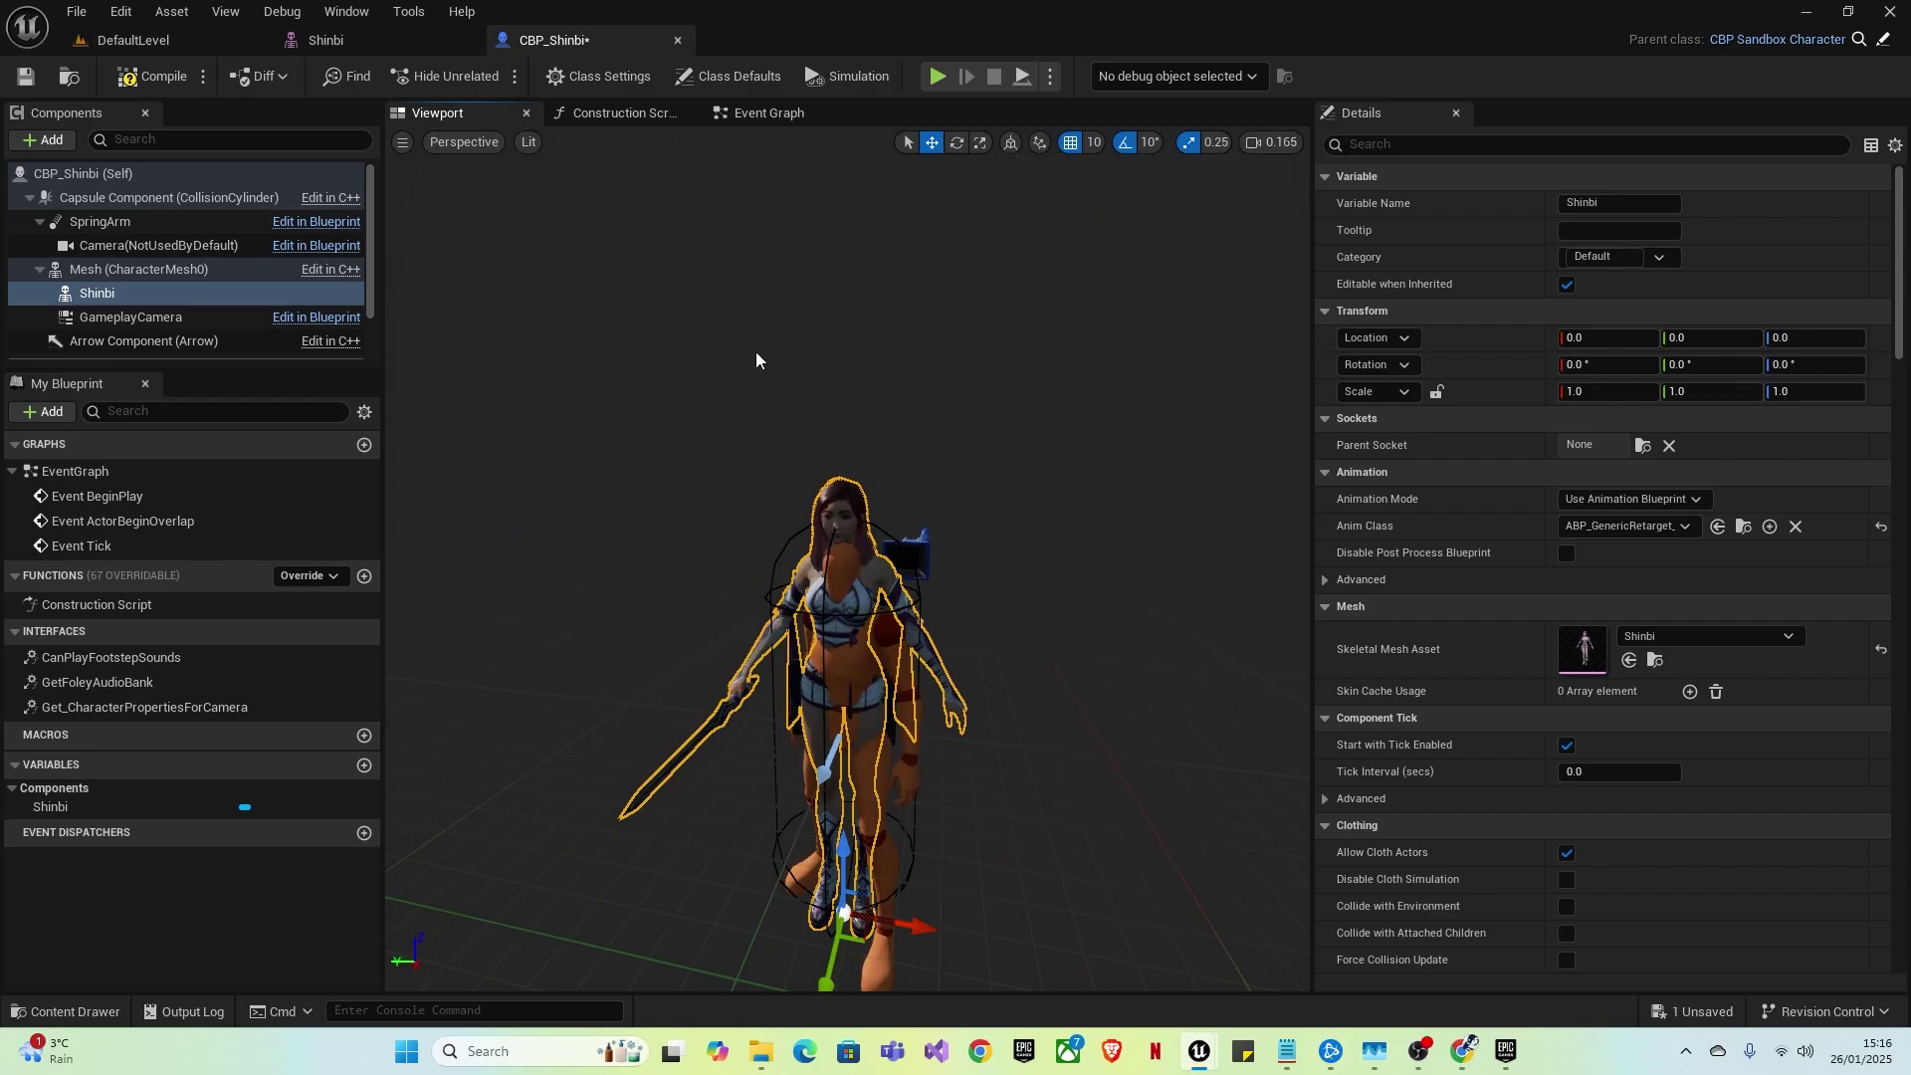
pyautogui.moveTo(719, 440); pyautogui.dragTo(865, 398, button='right')
pyautogui.scroll(3, 720, 441)
pyautogui.press('a')
pyautogui.scroll(4, 766, 443)
pyautogui.scroll(-2, 633, 445)
pyautogui.moveTo(637, 445); pyautogui.dragTo(593, 446, button='right')
pyautogui.press('d')
pyautogui.press('w')
pyautogui.press('s')
# - Turn off Visible on the inherited Mesh (CharacterMesh0) component to hide the mannequin
pyautogui.click(105, 270)
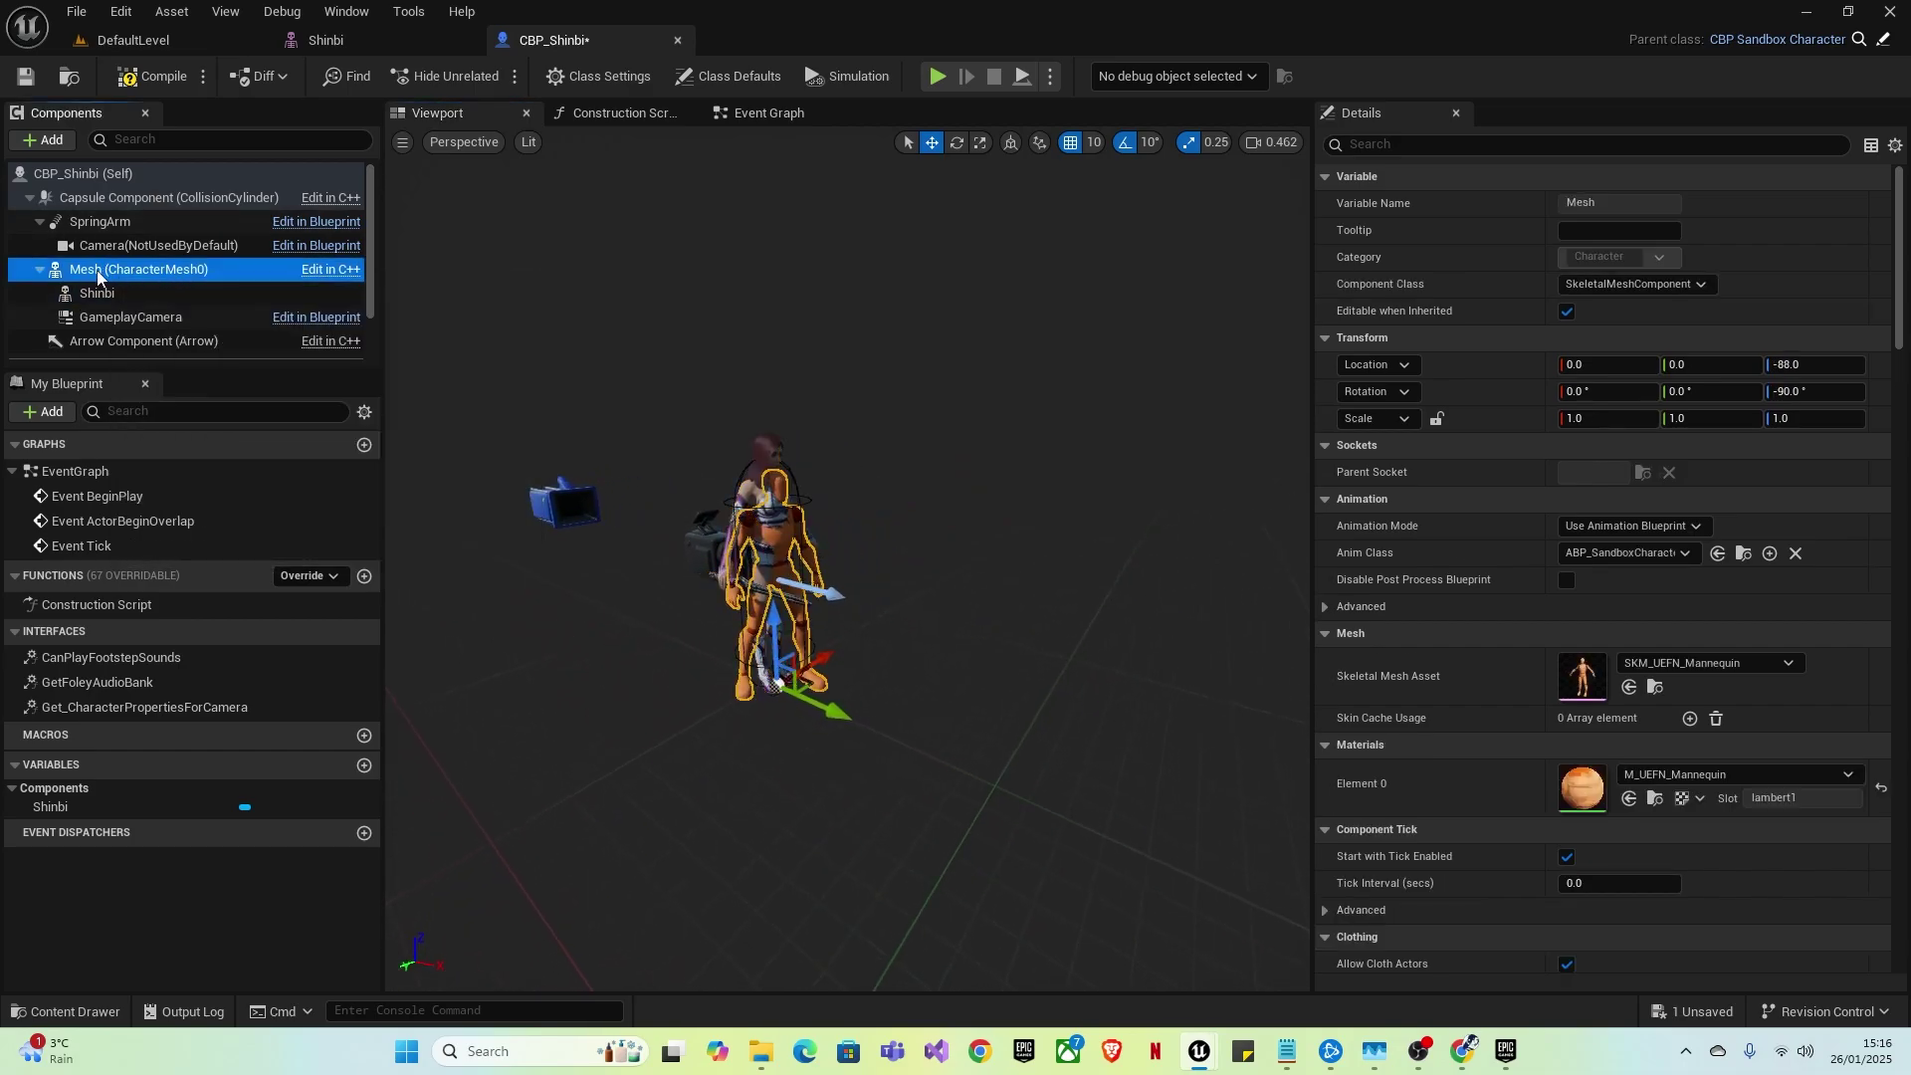
pyautogui.click(1411, 148)
pyautogui.write('visibl')
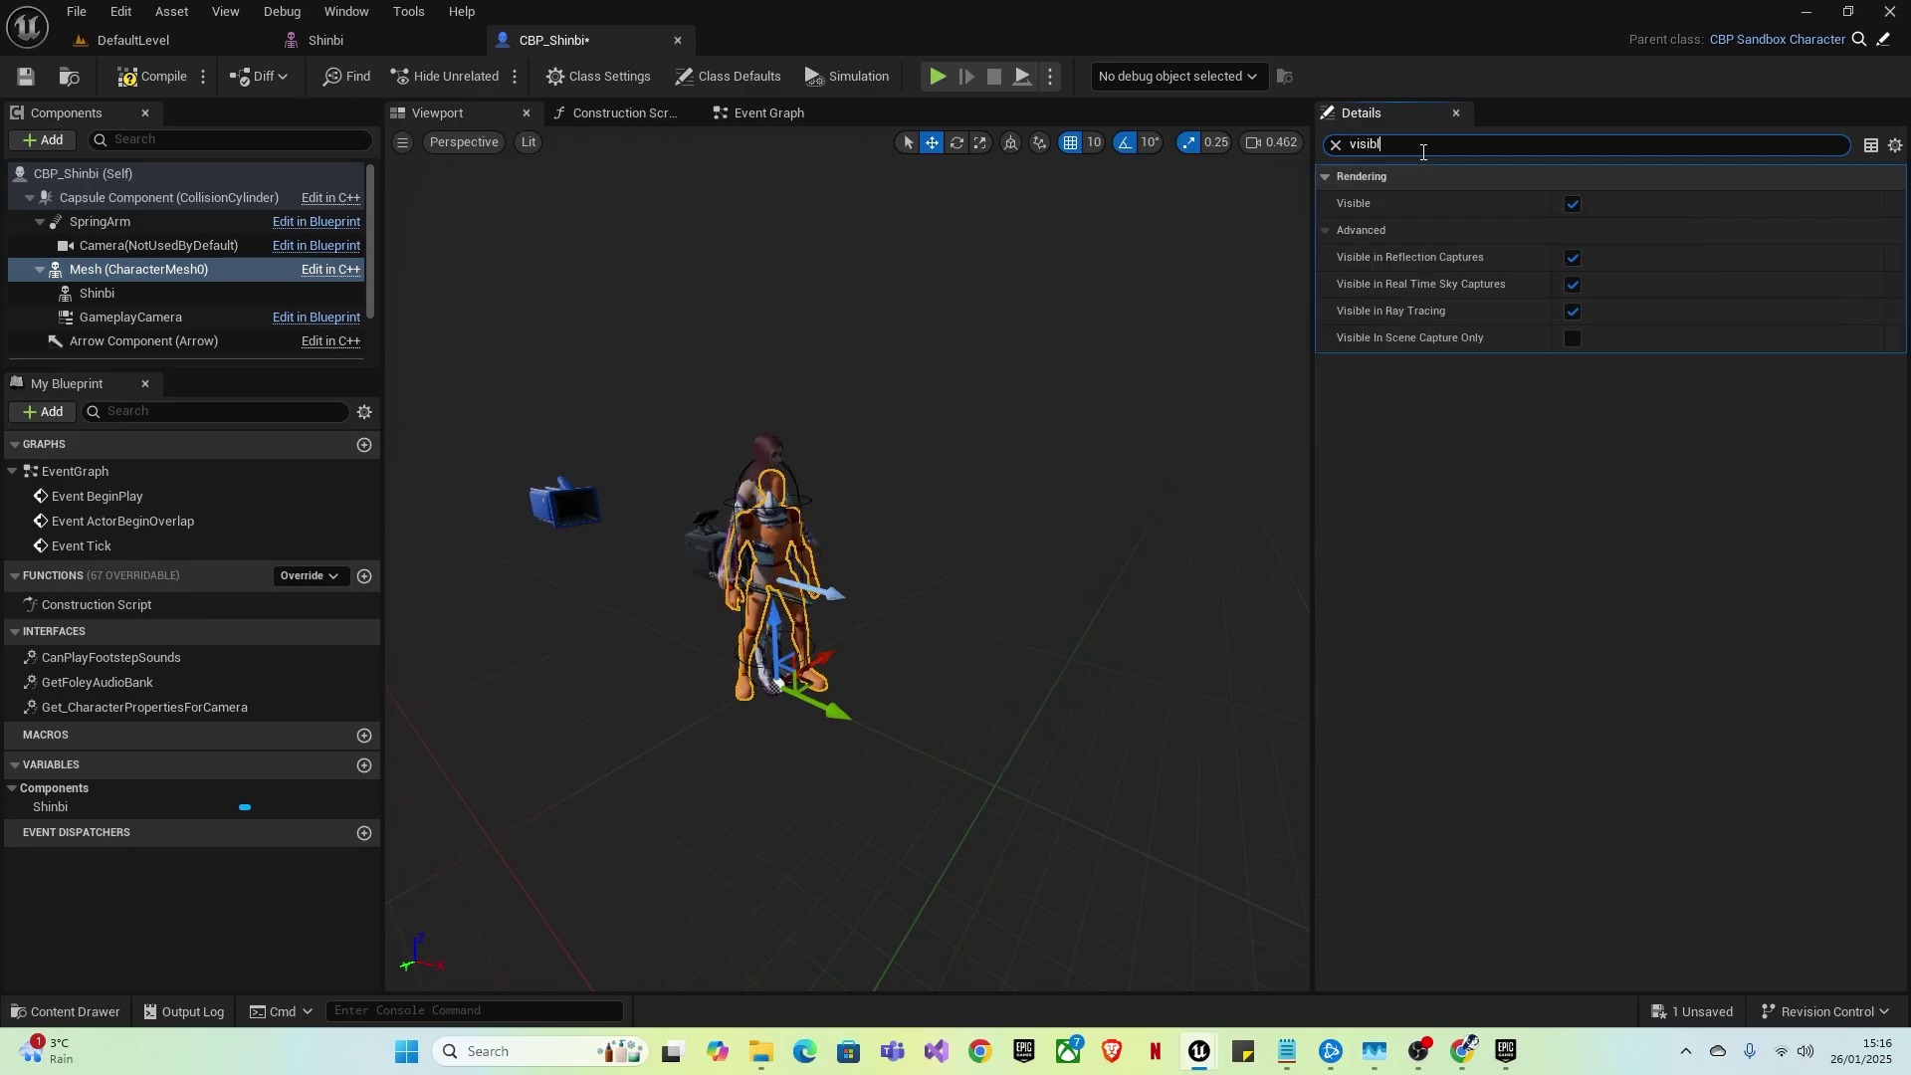
pyautogui.click(1573, 204)
# - Set the inherited mesh's Visibility Based Anim Tick Option to Always Tick Pose and Refresh Bones, and save CBP_Shinbi
pyautogui.click(1476, 153)
pyautogui.click(1483, 144)
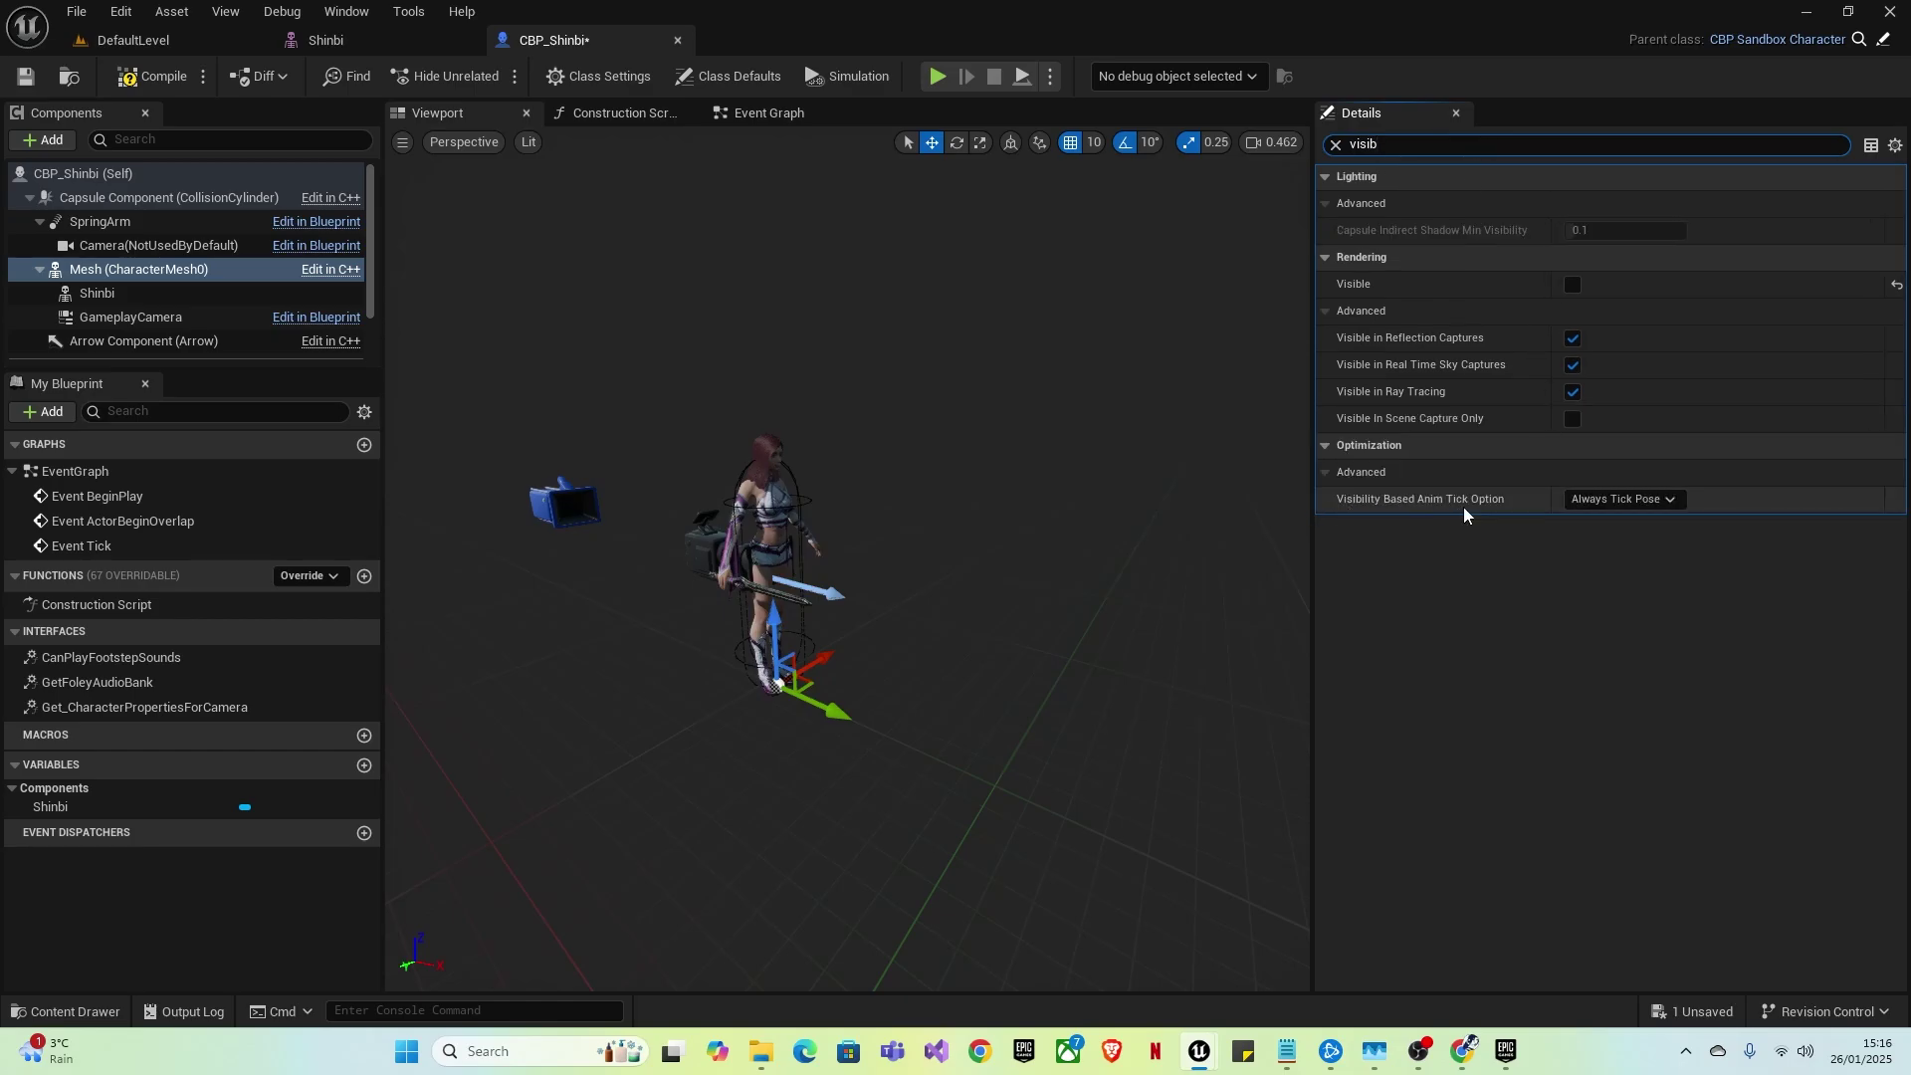
pyautogui.click(1637, 503)
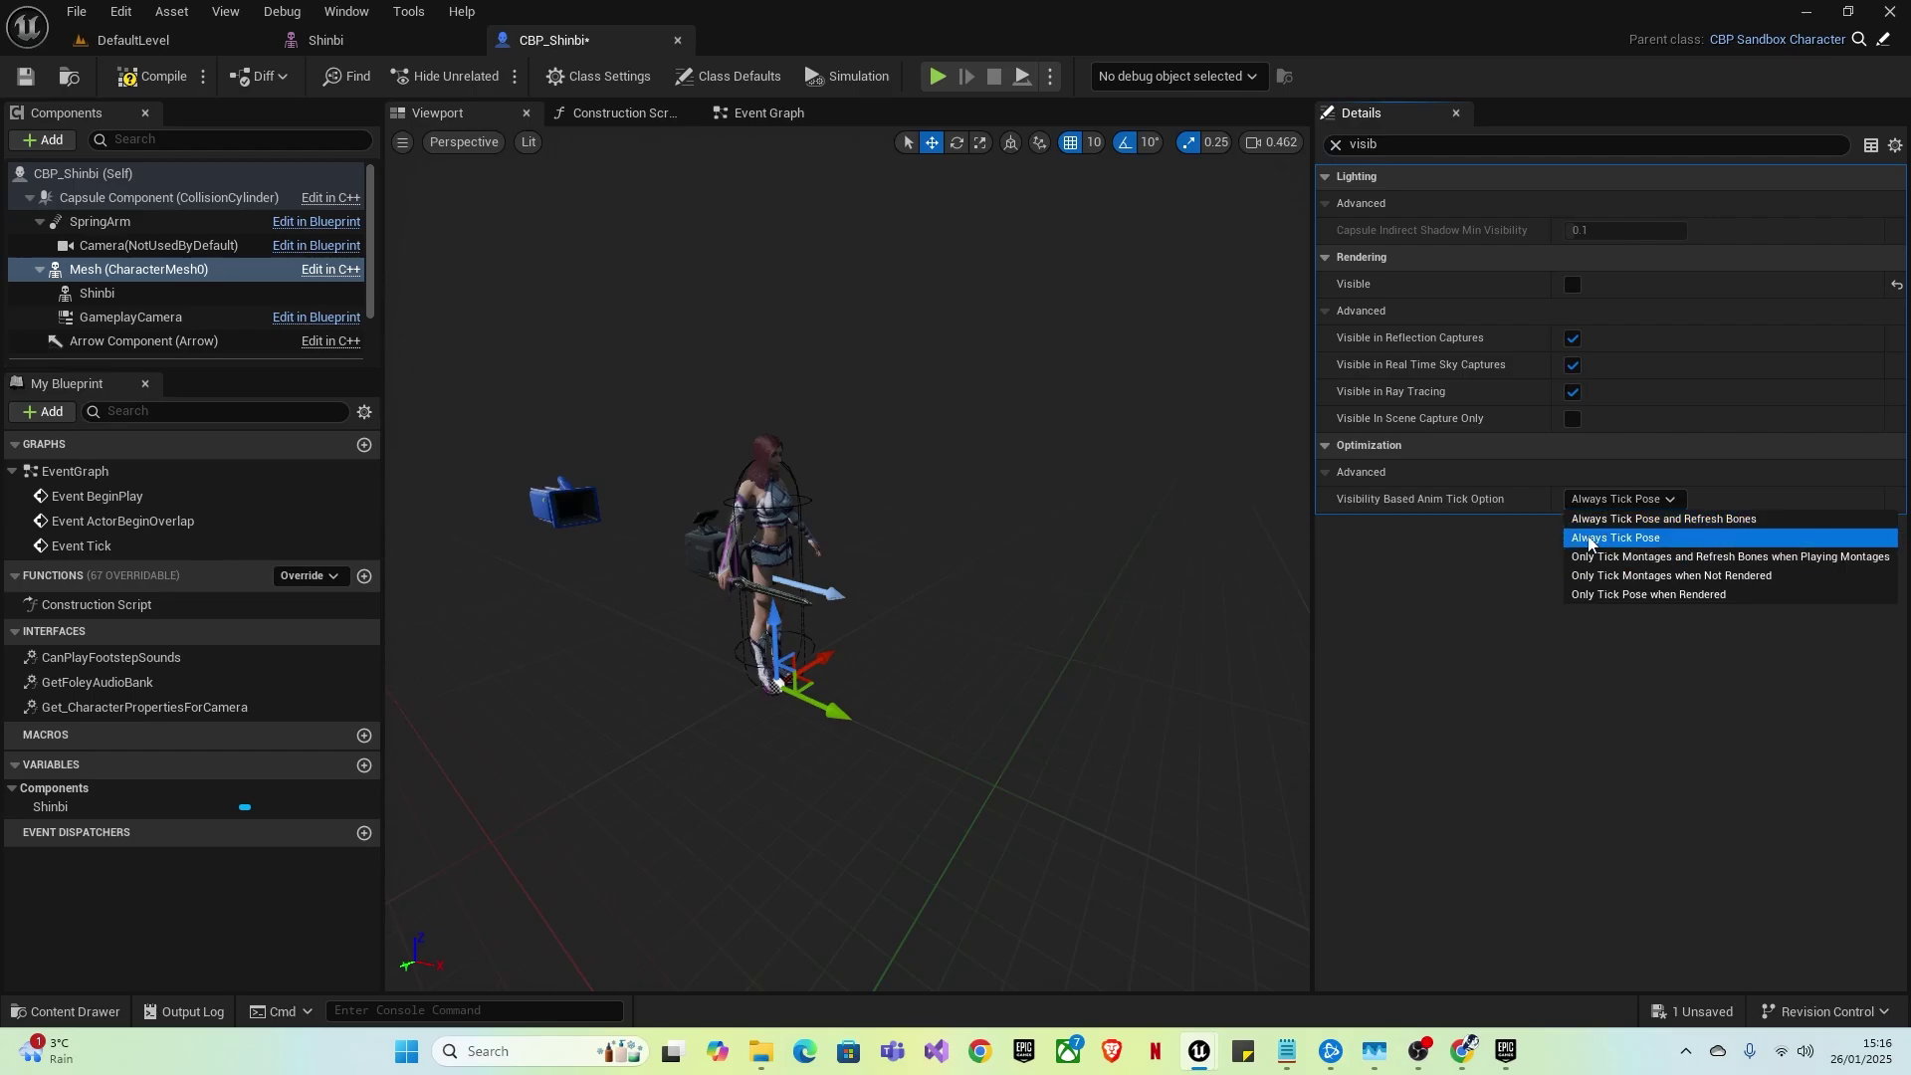
pyautogui.click(1714, 522)
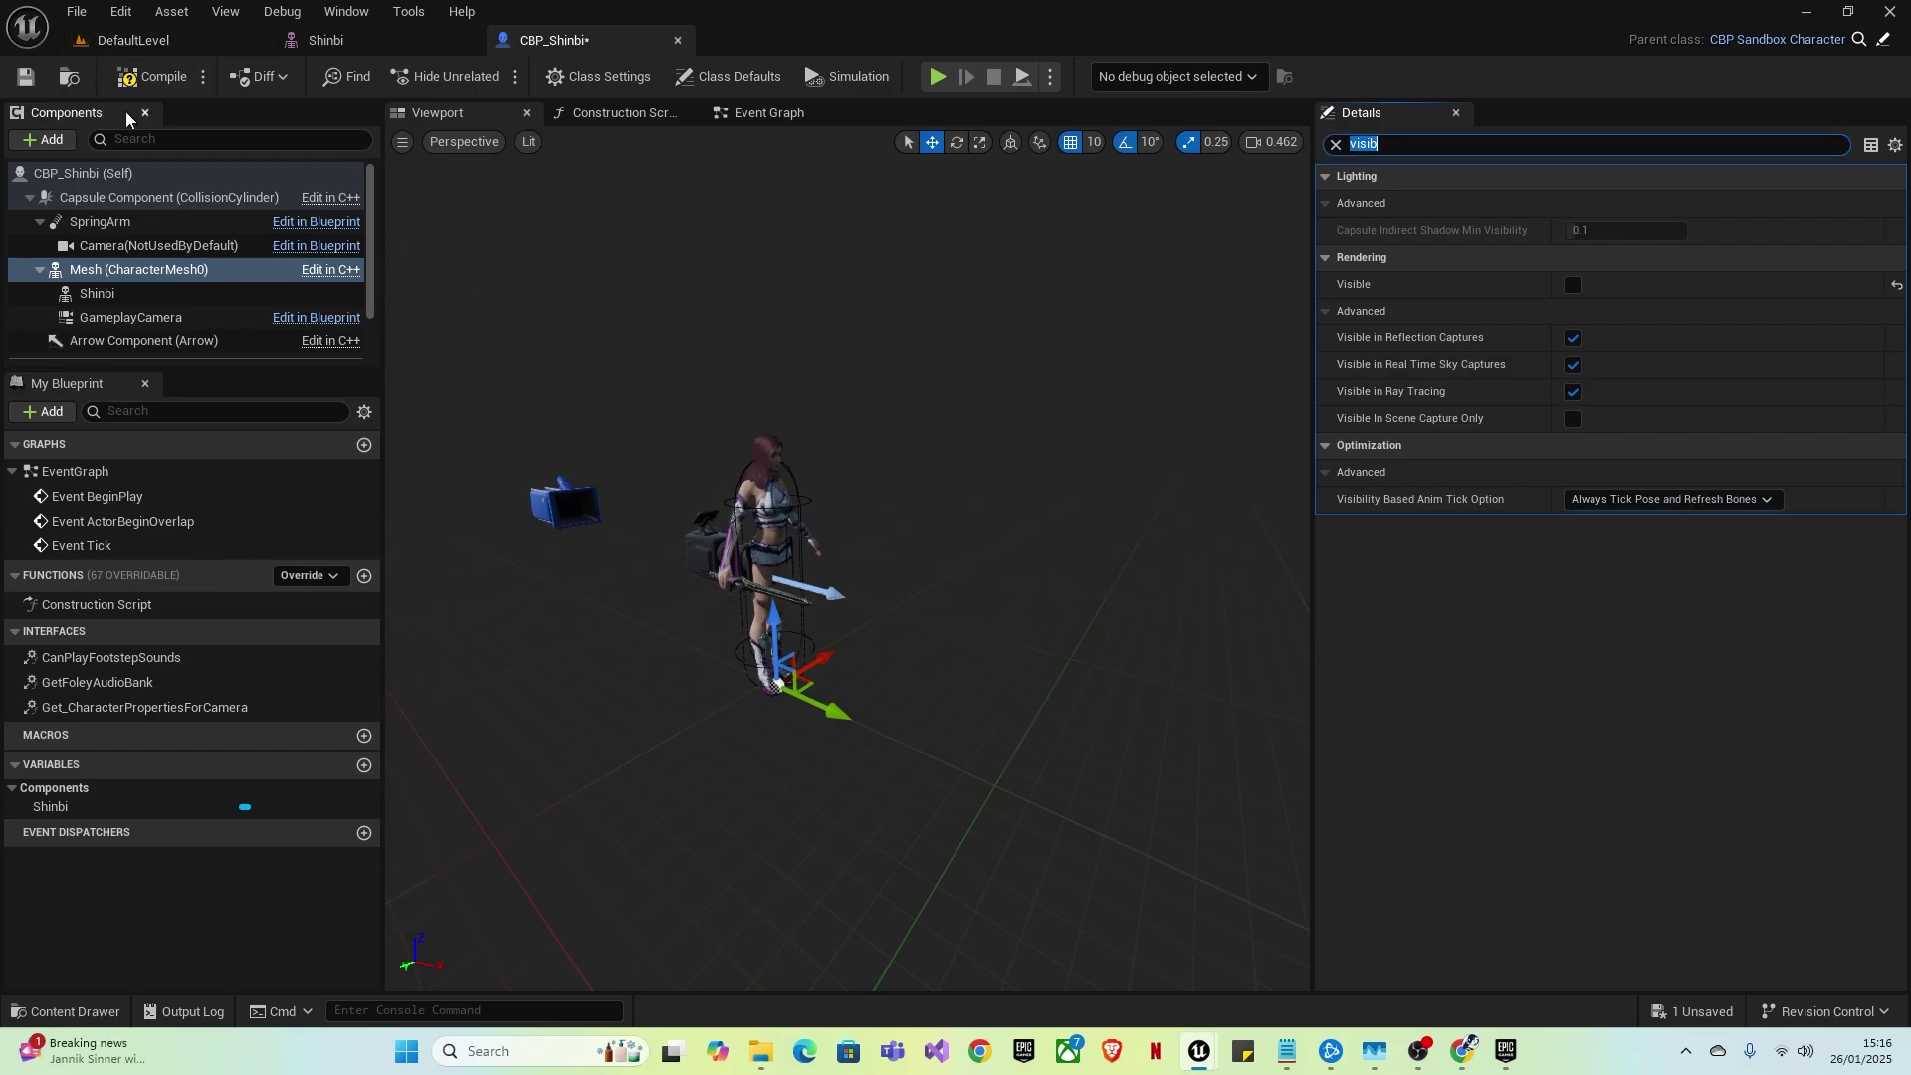
pyautogui.click(25, 76)
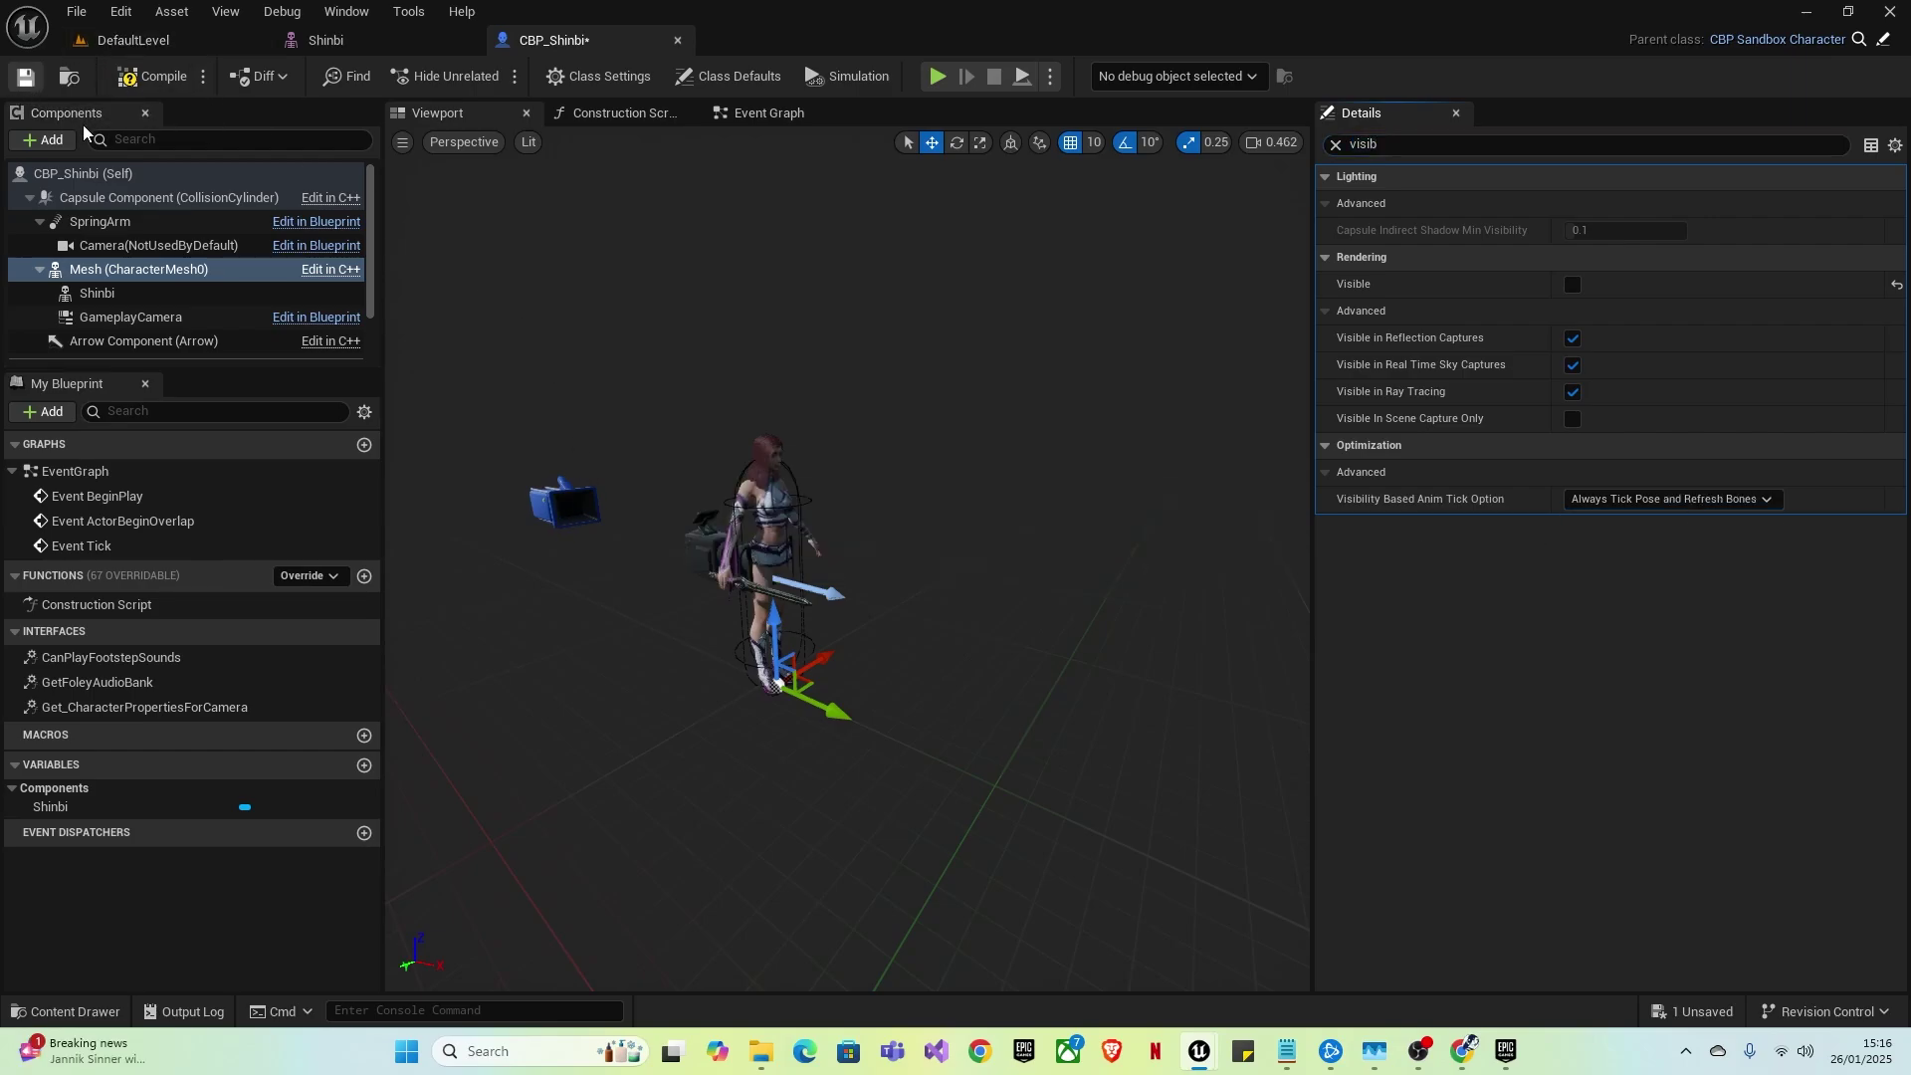
pyautogui.click(1335, 146)
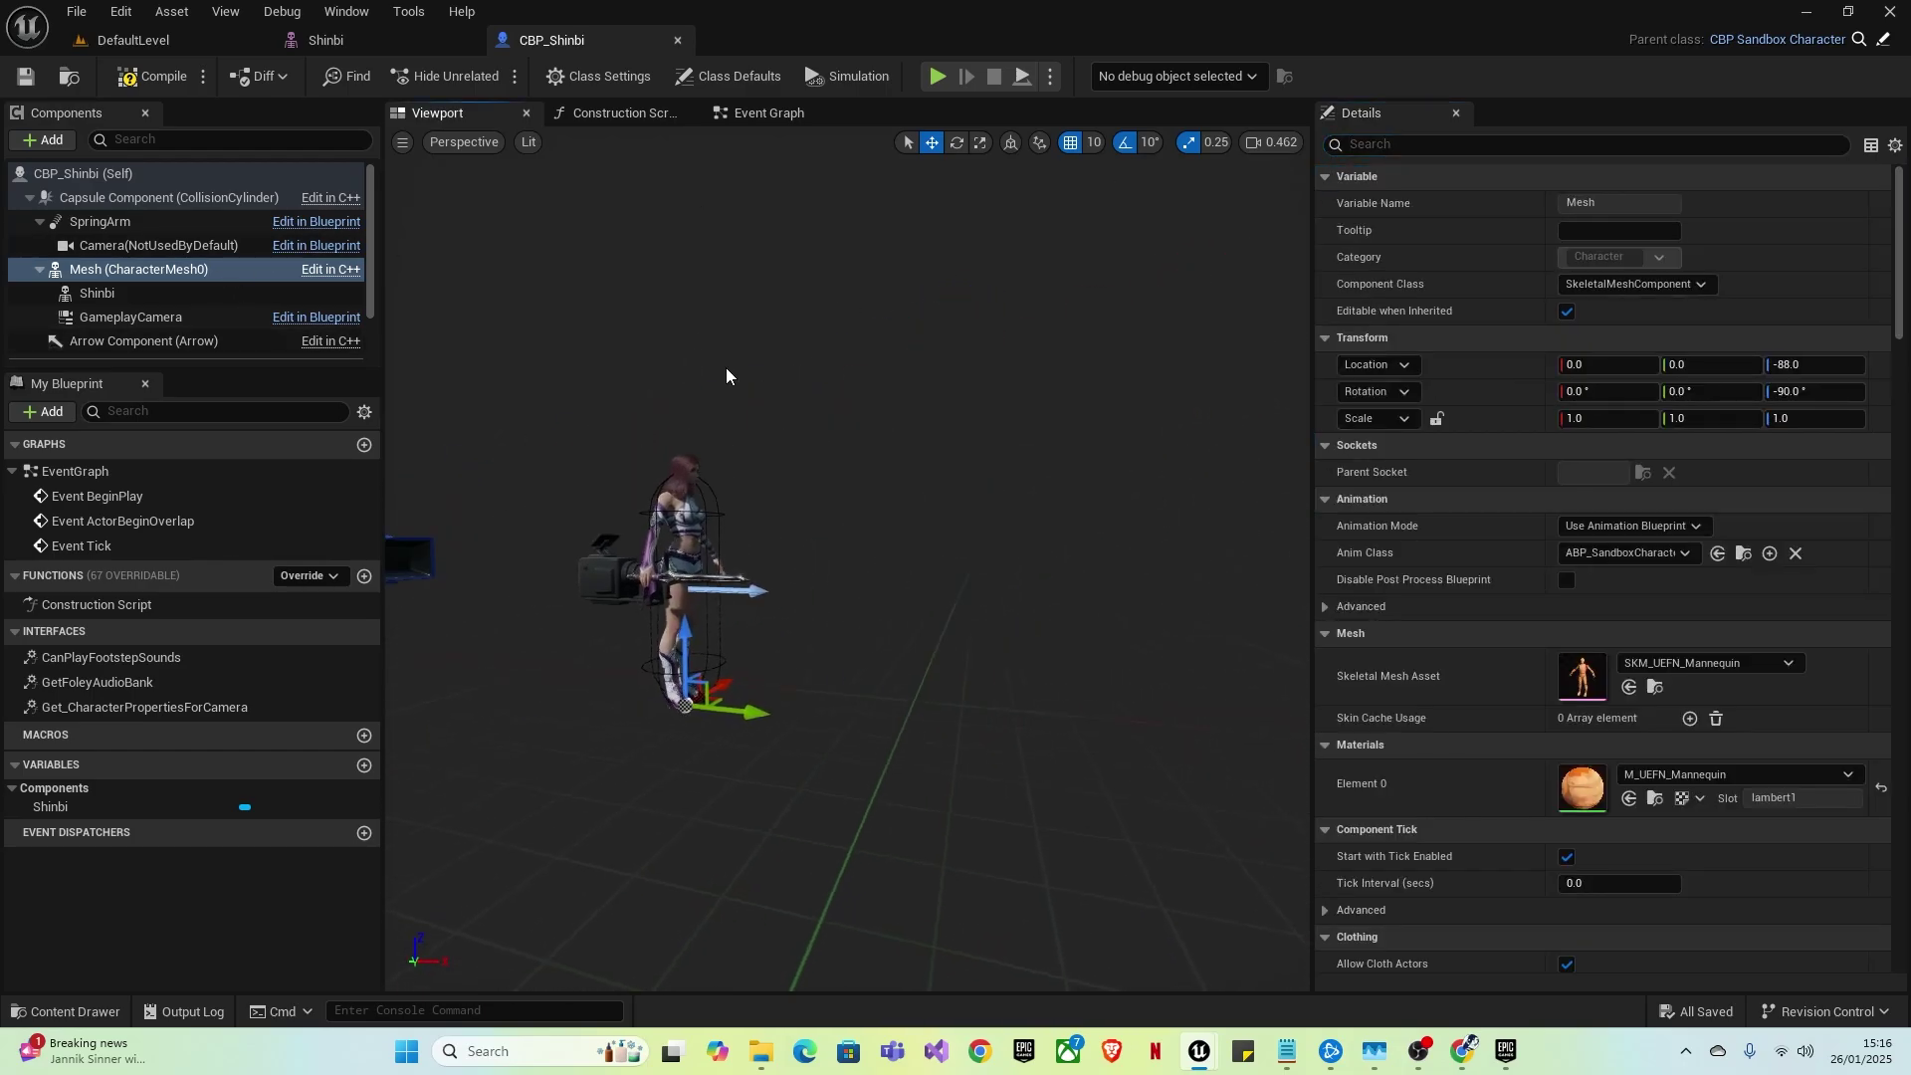
# - Open ABP_GenericRetarget from the RetargetedCharacters folder and bring the red retargeter comment block in its Event Graph into view
pyautogui.hotkey('ctrl', 'space')
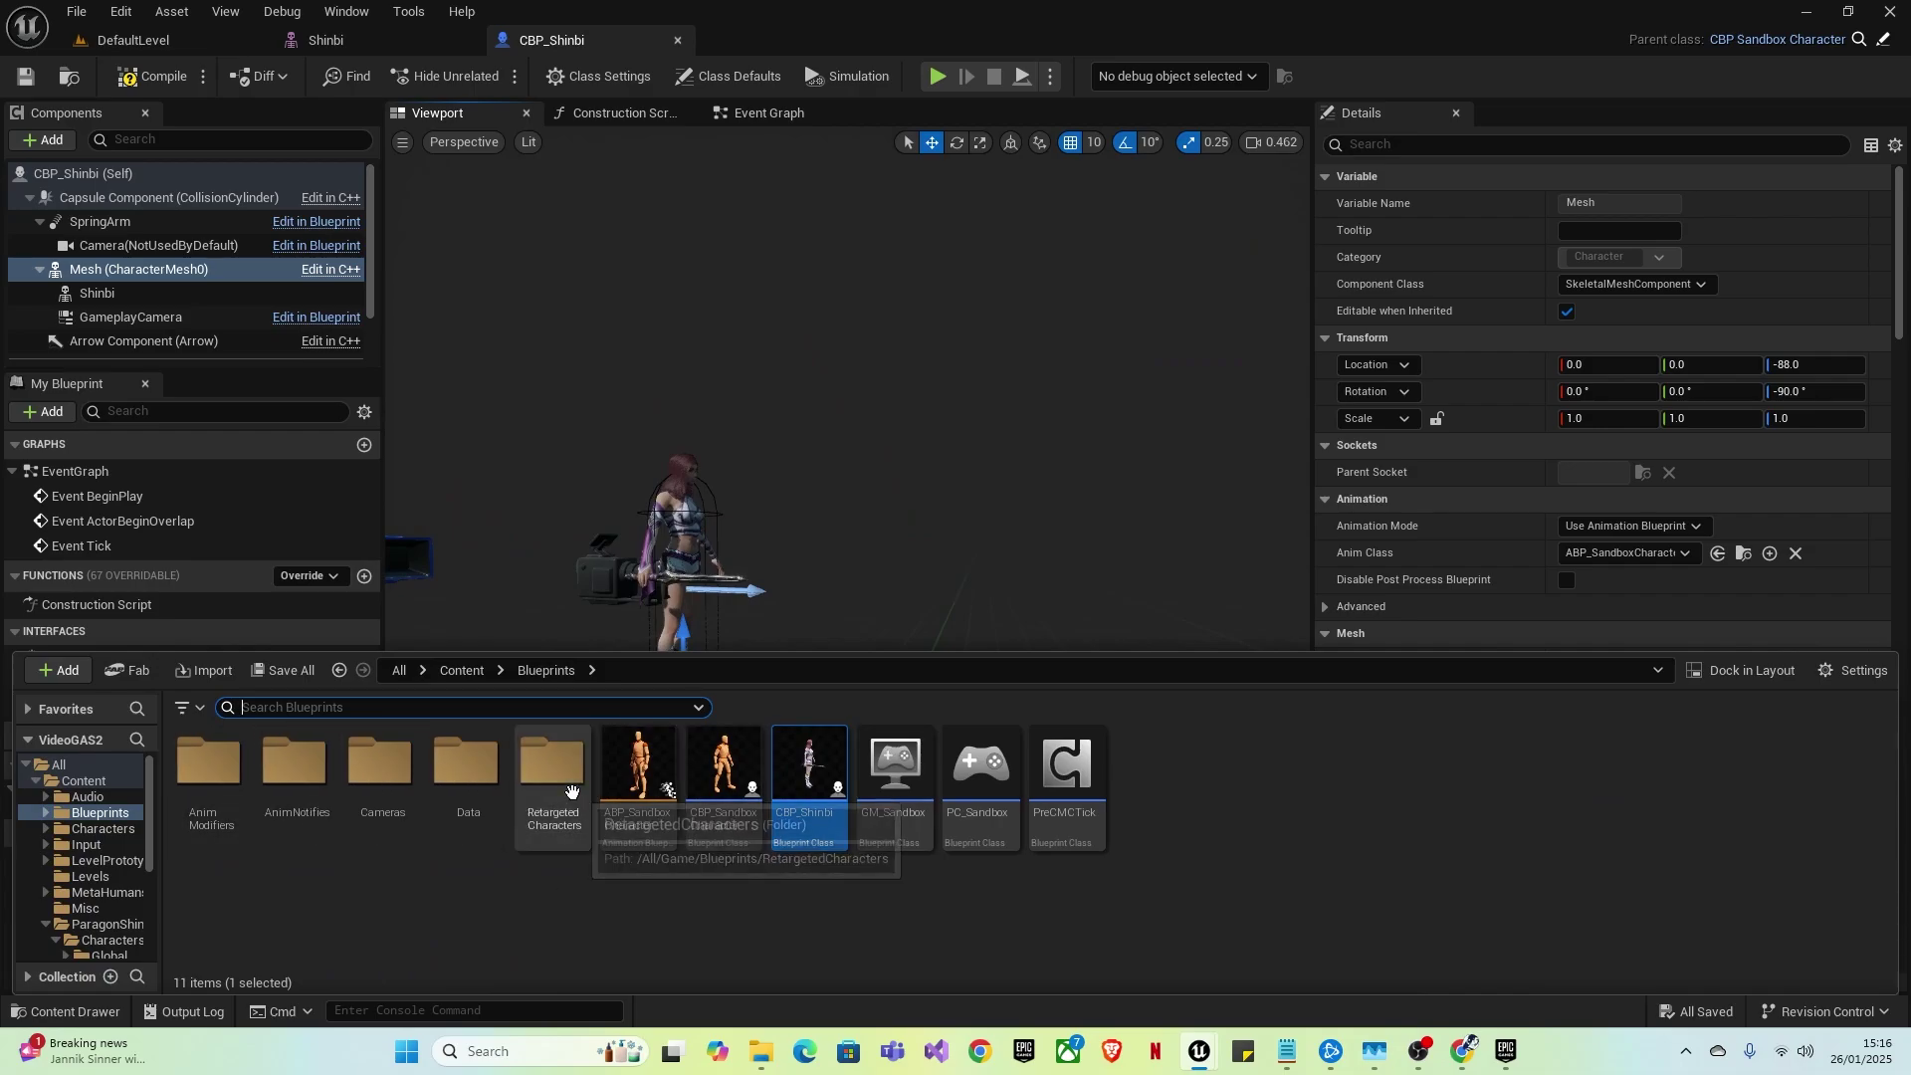
pyautogui.doubleClick(537, 808)
pyautogui.click(219, 796)
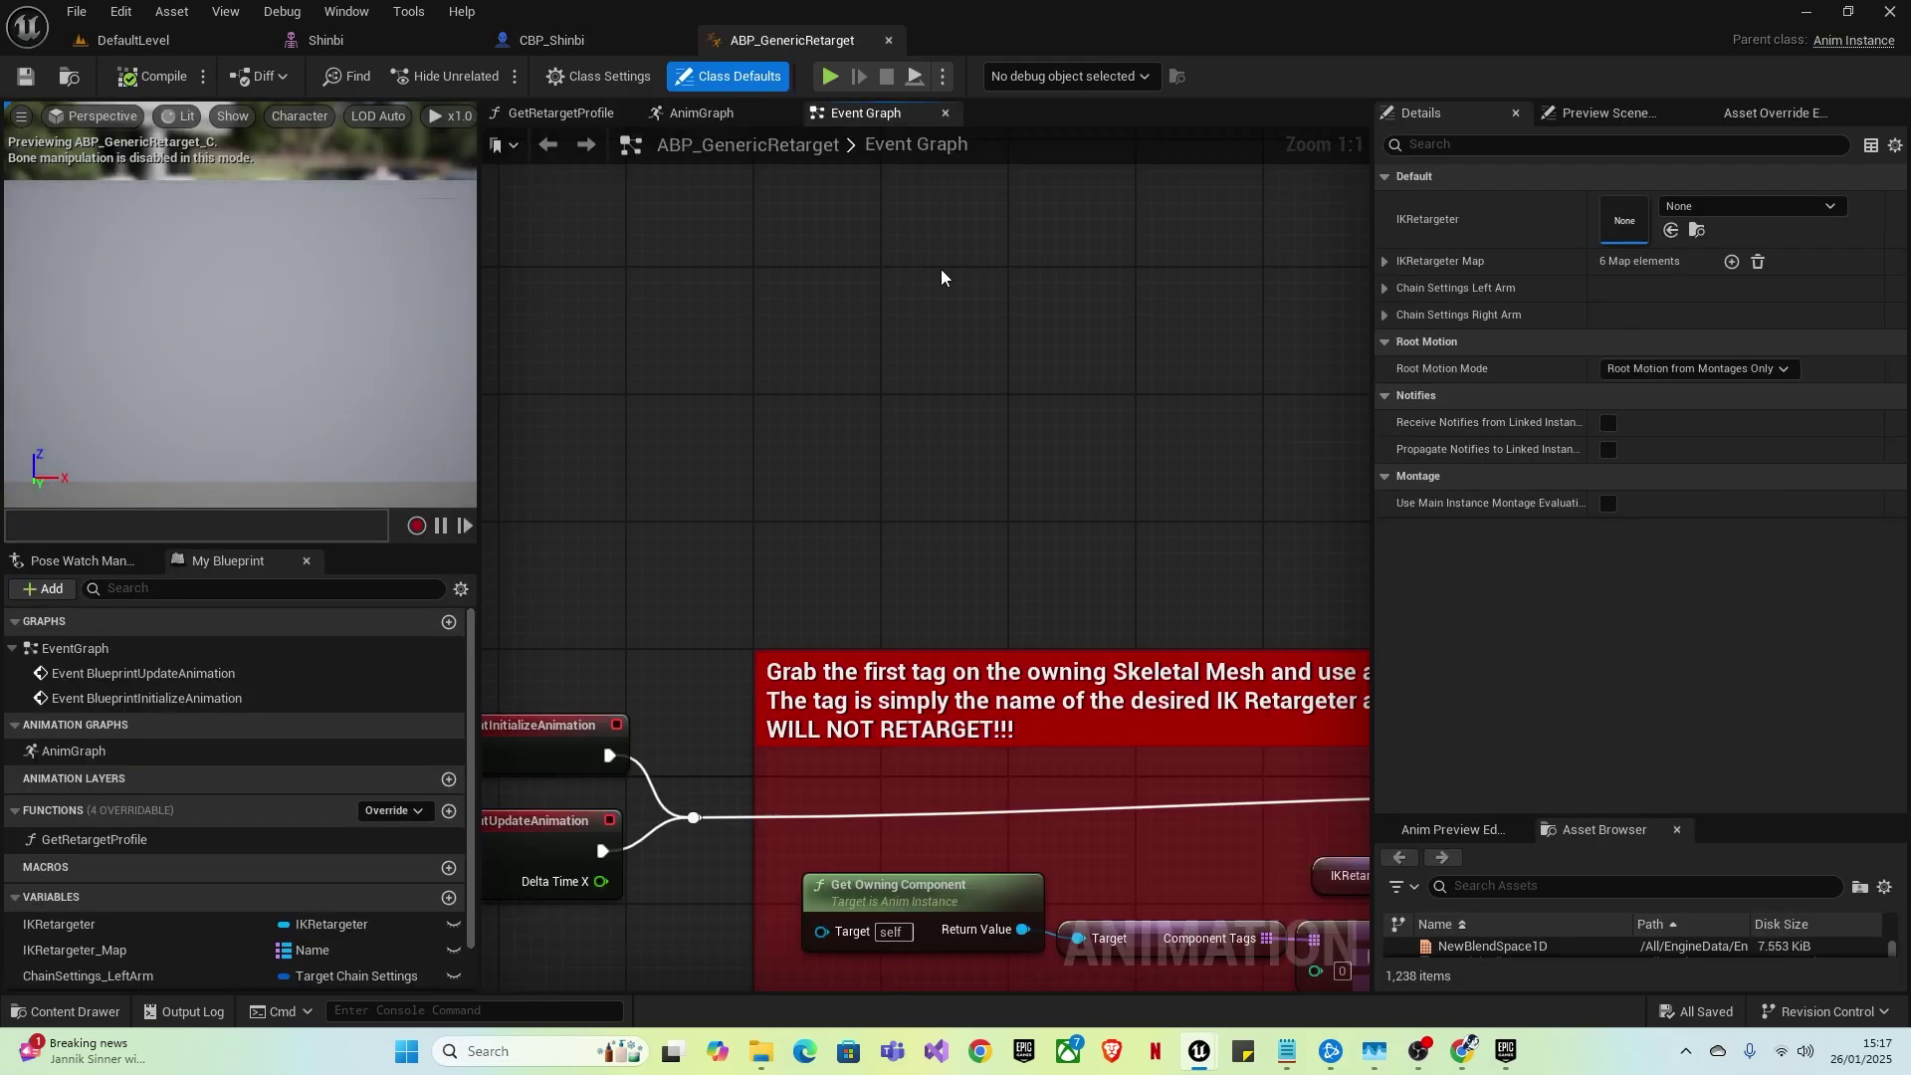
pyautogui.moveTo(746, 579); pyautogui.dragTo(706, 392, button='right')
pyautogui.scroll(-4, 876, 446)
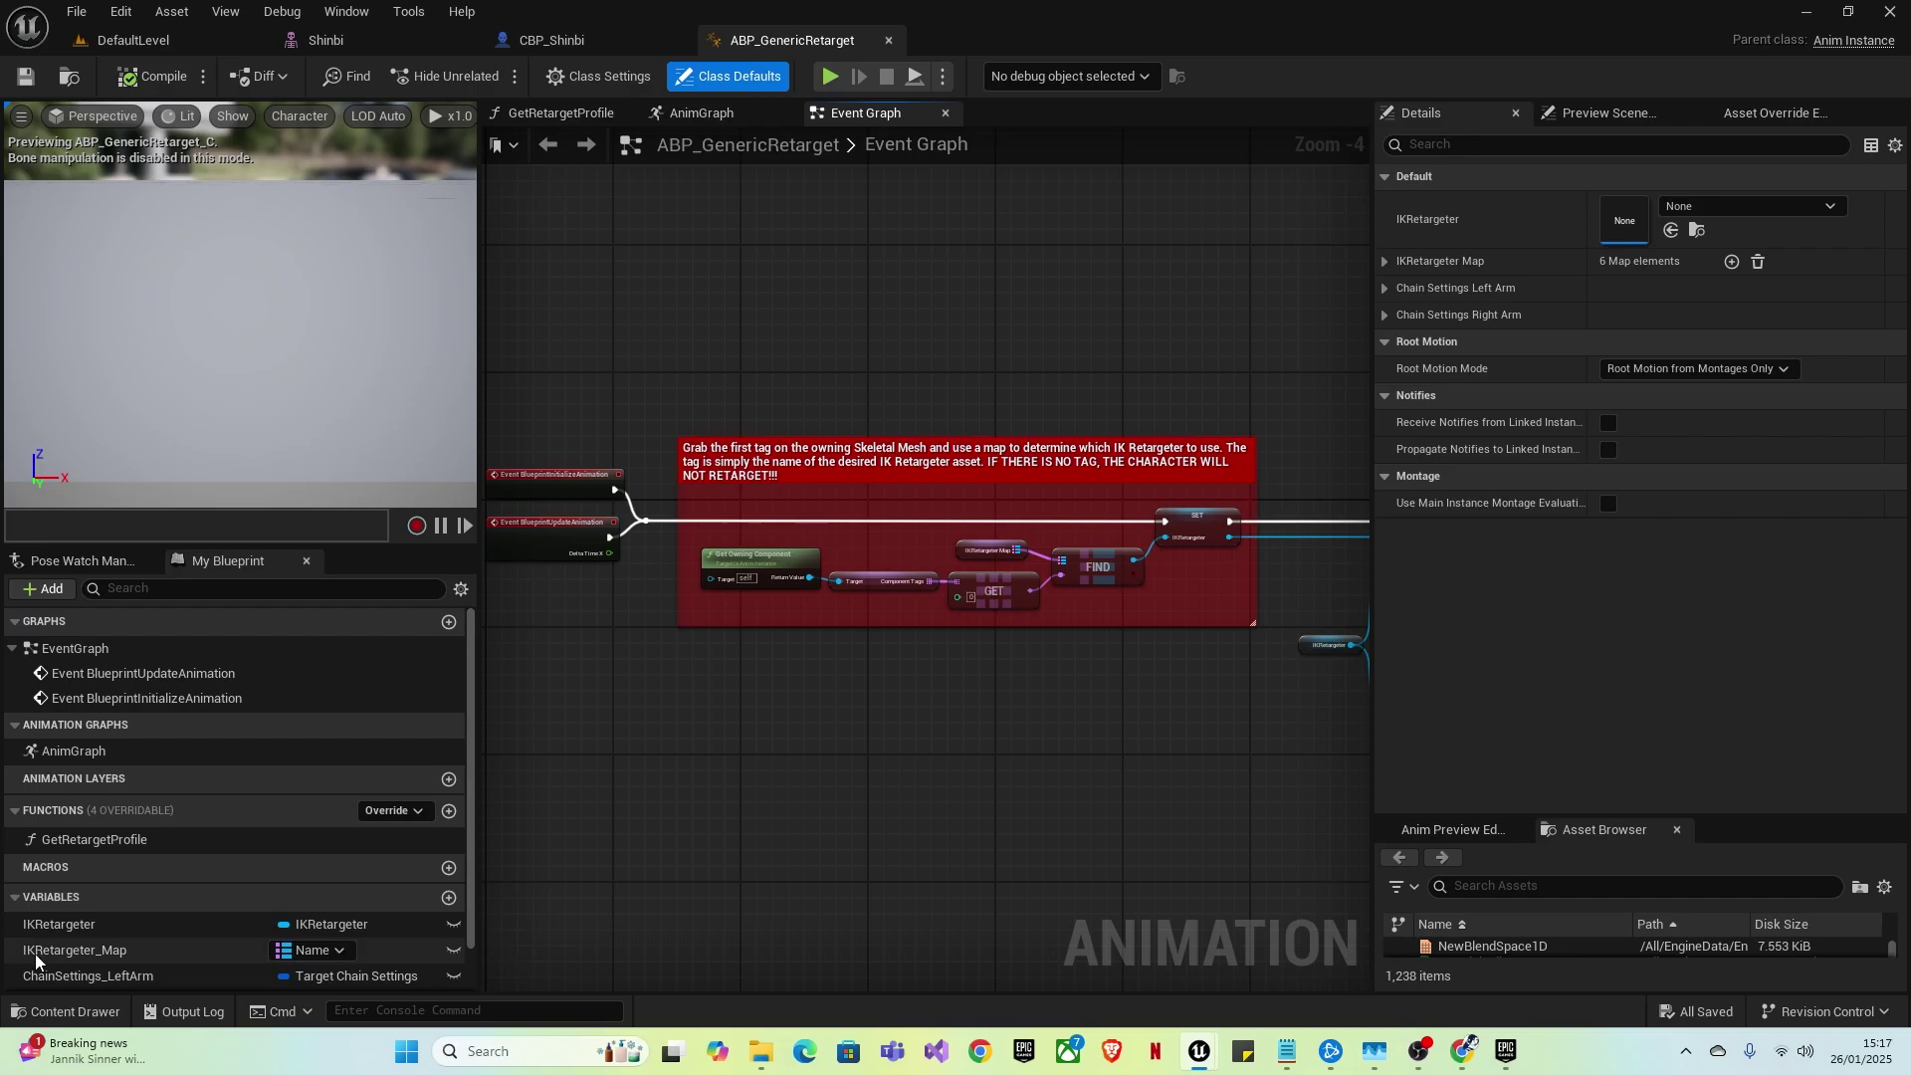
# - Add an entry with the key RTG_Shibi to the default value of the IKRetargeter_Map variable
pyautogui.click(140, 950)
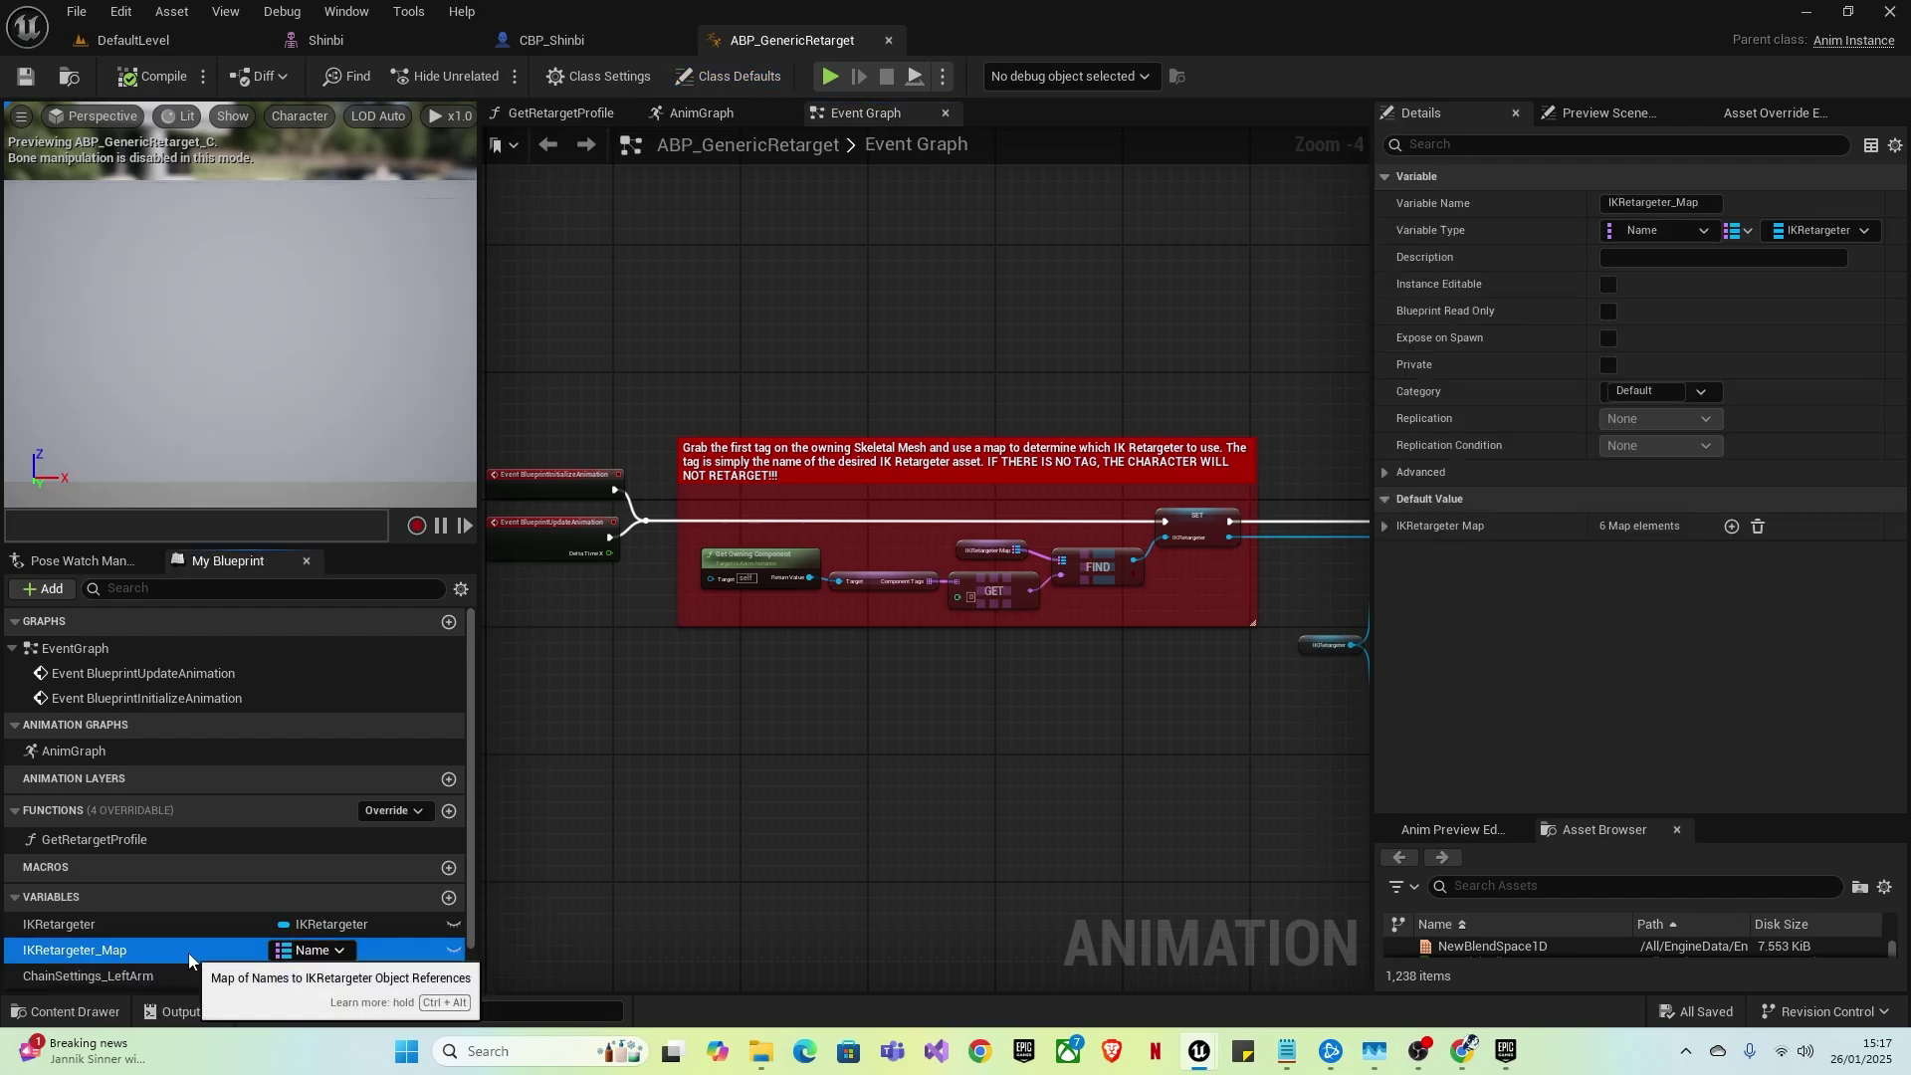
pyautogui.click(1385, 525)
pyautogui.scroll(-2, 1592, 583)
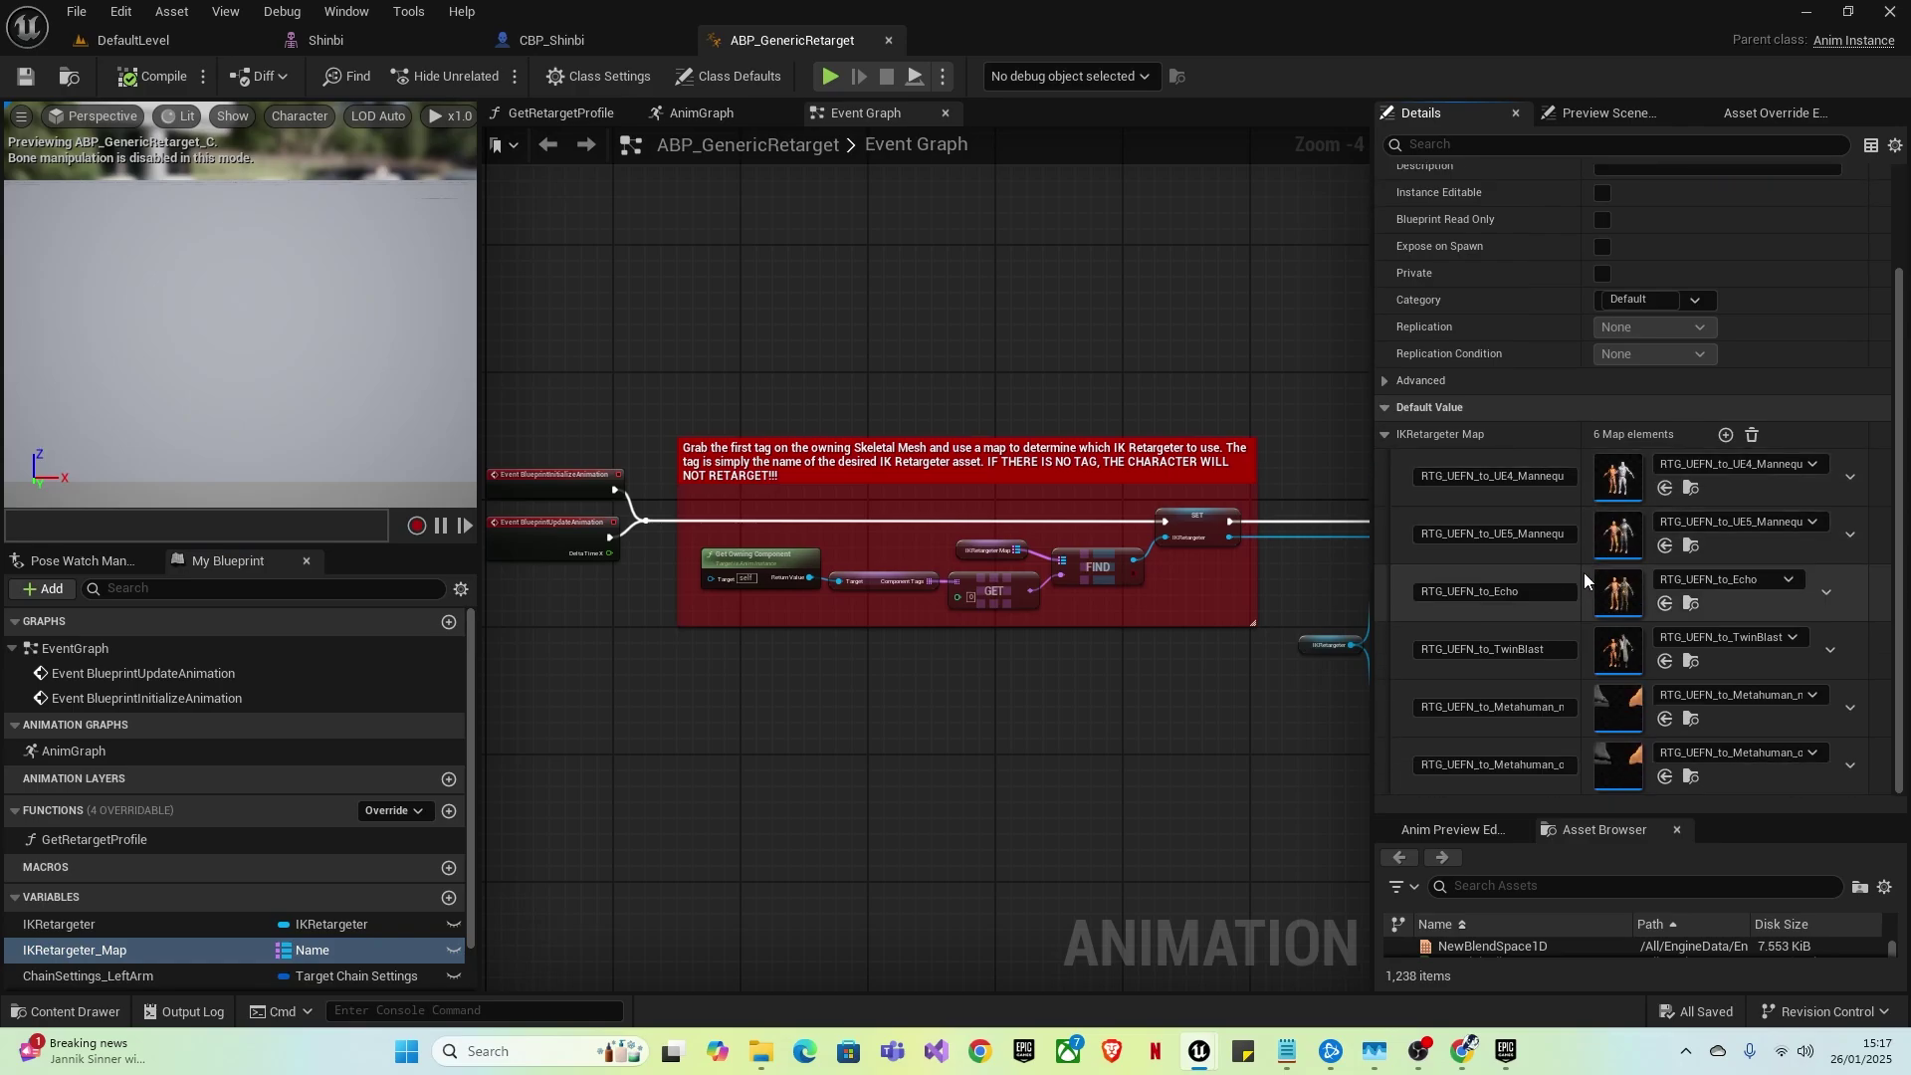
pyautogui.click(1725, 435)
pyautogui.scroll(-1, 1597, 584)
pyautogui.click(1492, 764)
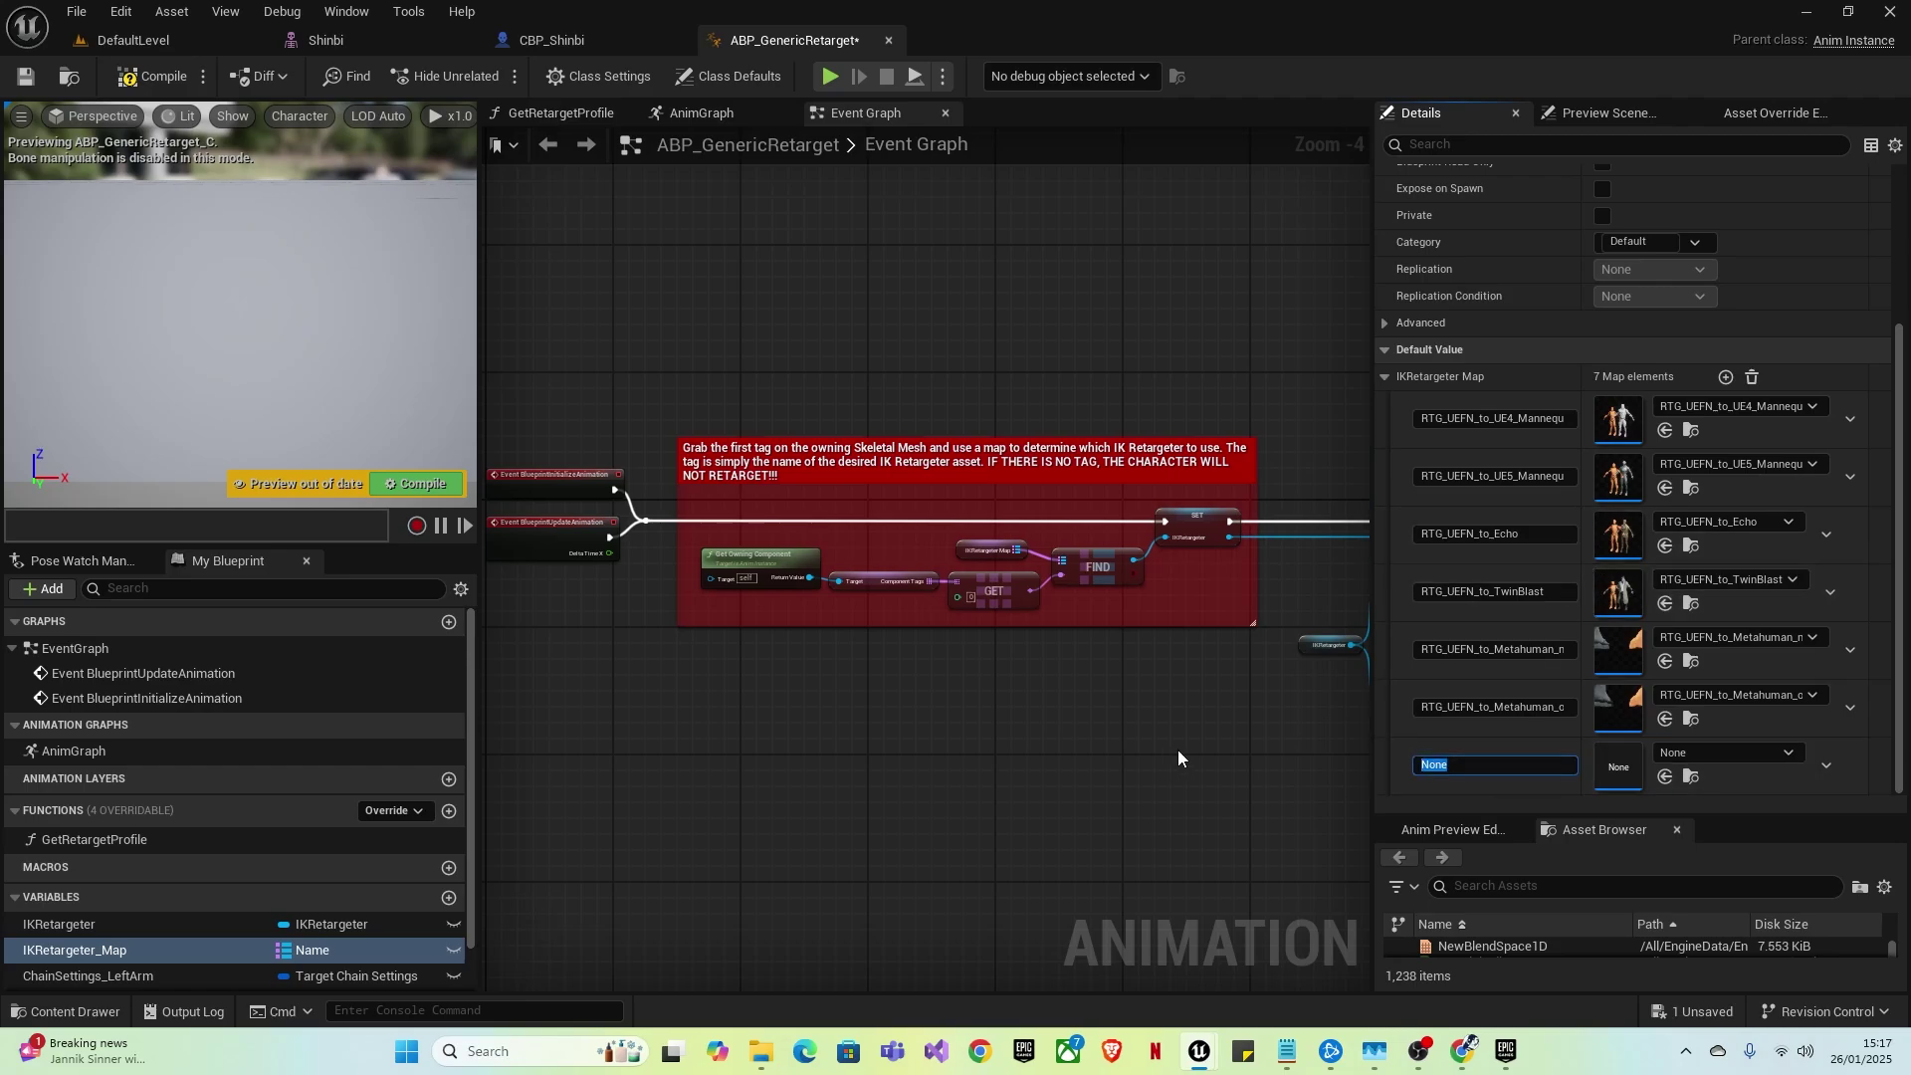
pyautogui.write('RTG_Shibi')
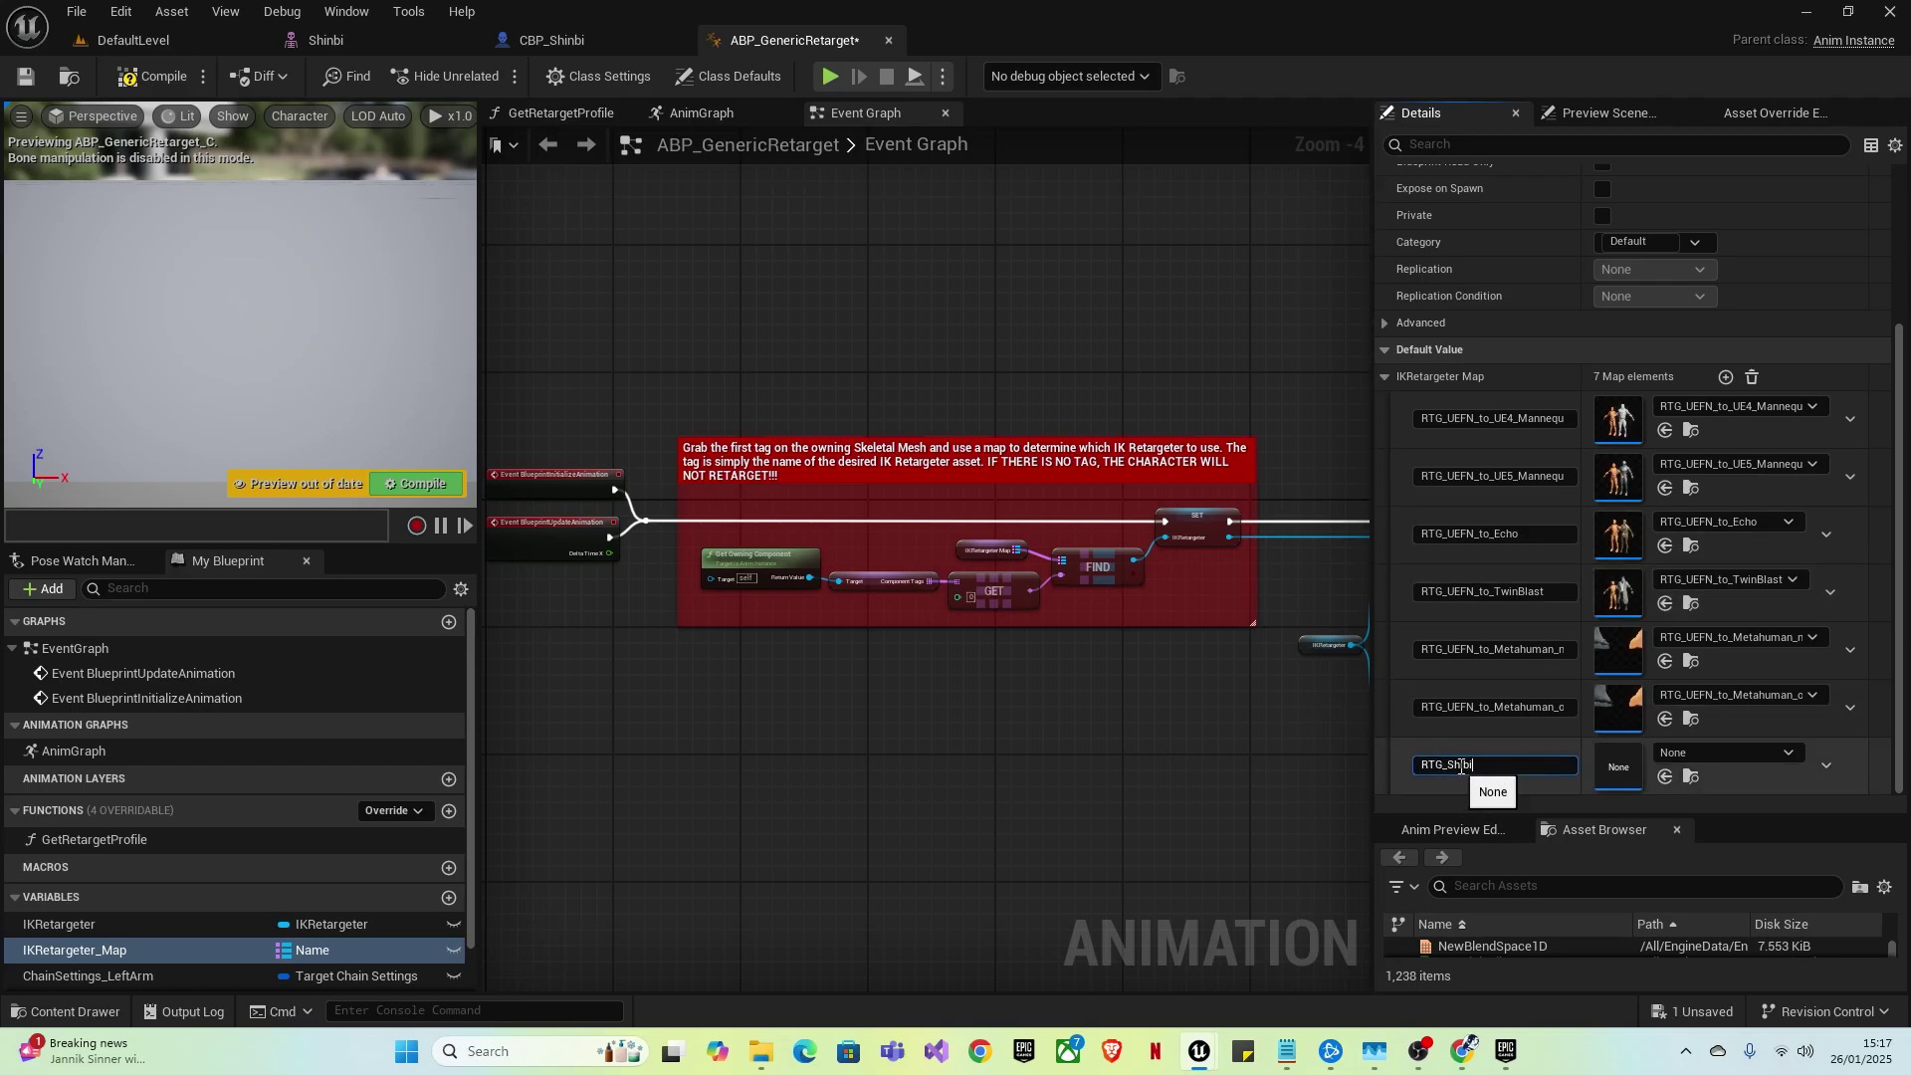
pyautogui.press('Return')
# - Rename the RTG_Shibi IK Retargeter asset in the Characters folder to RTG_Shinbi
pyautogui.hotkey('ctrl', 'space')
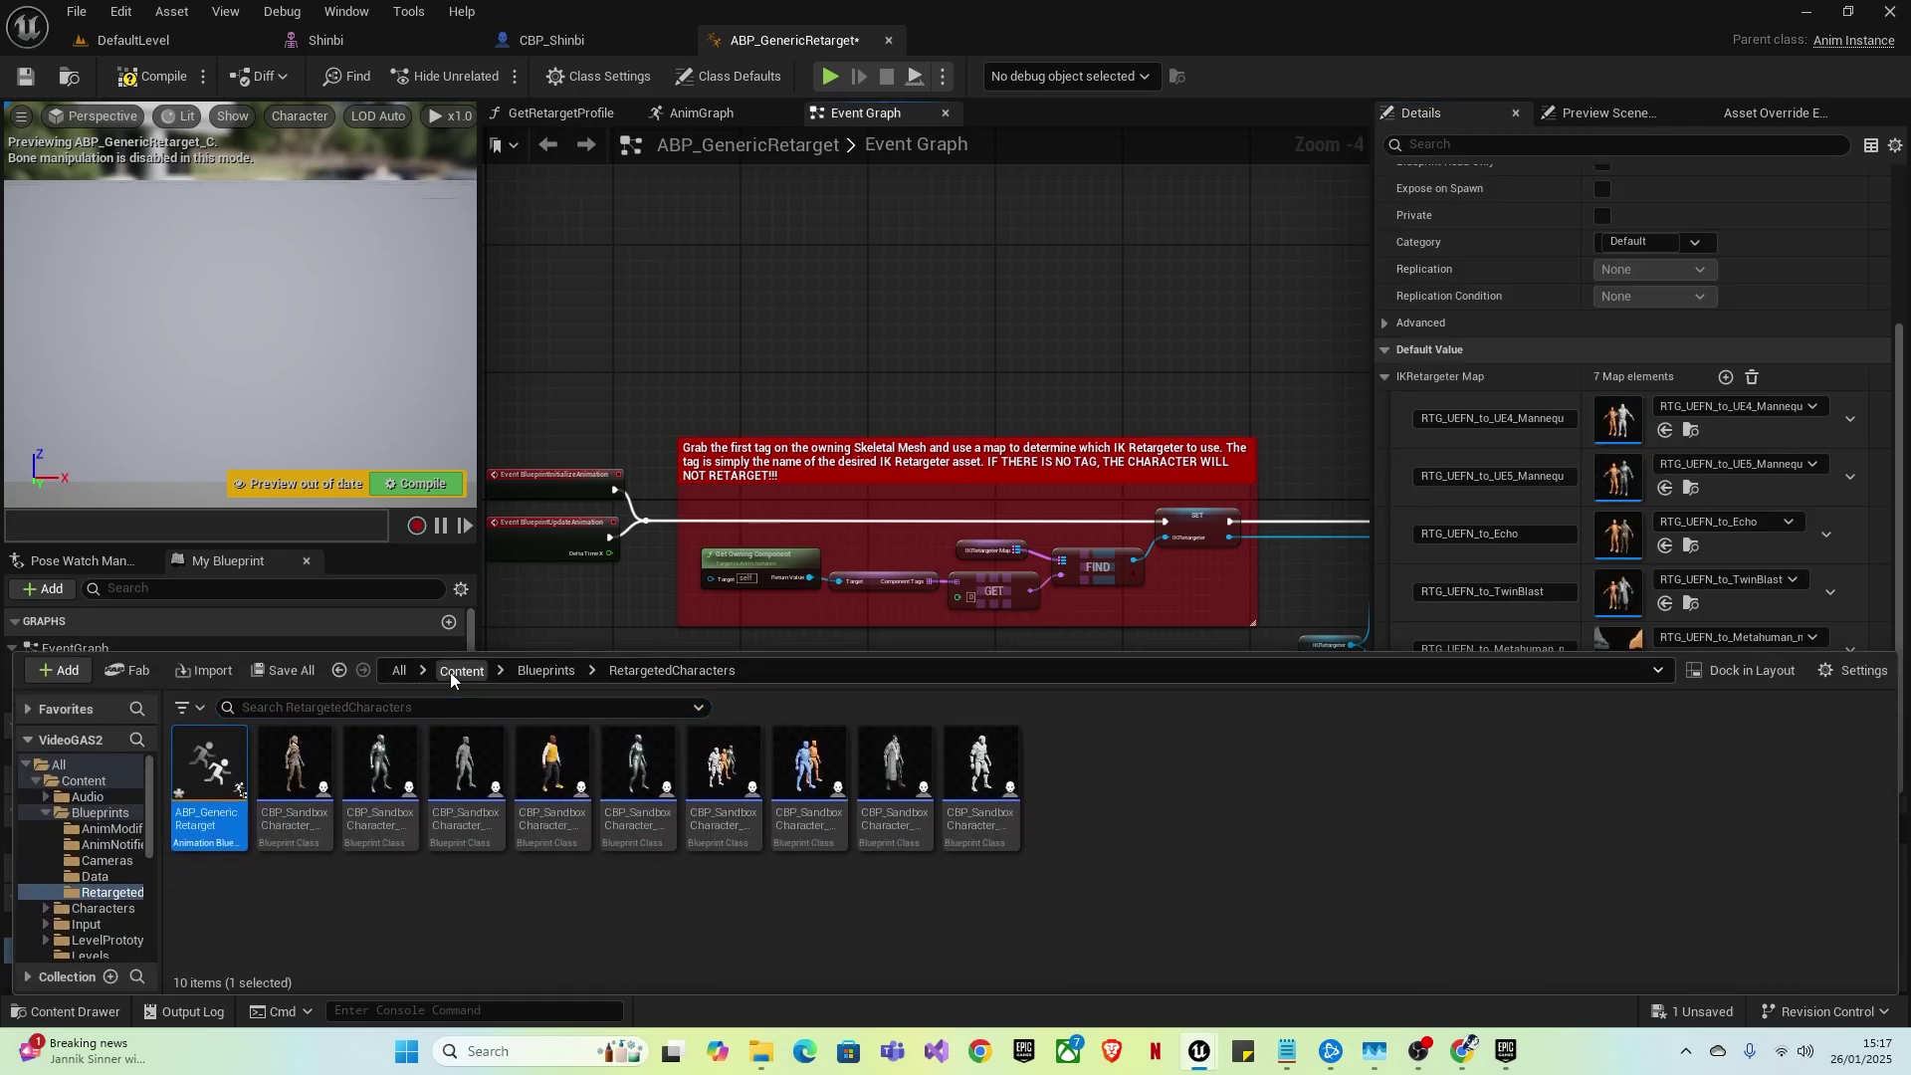
pyautogui.click(462, 669)
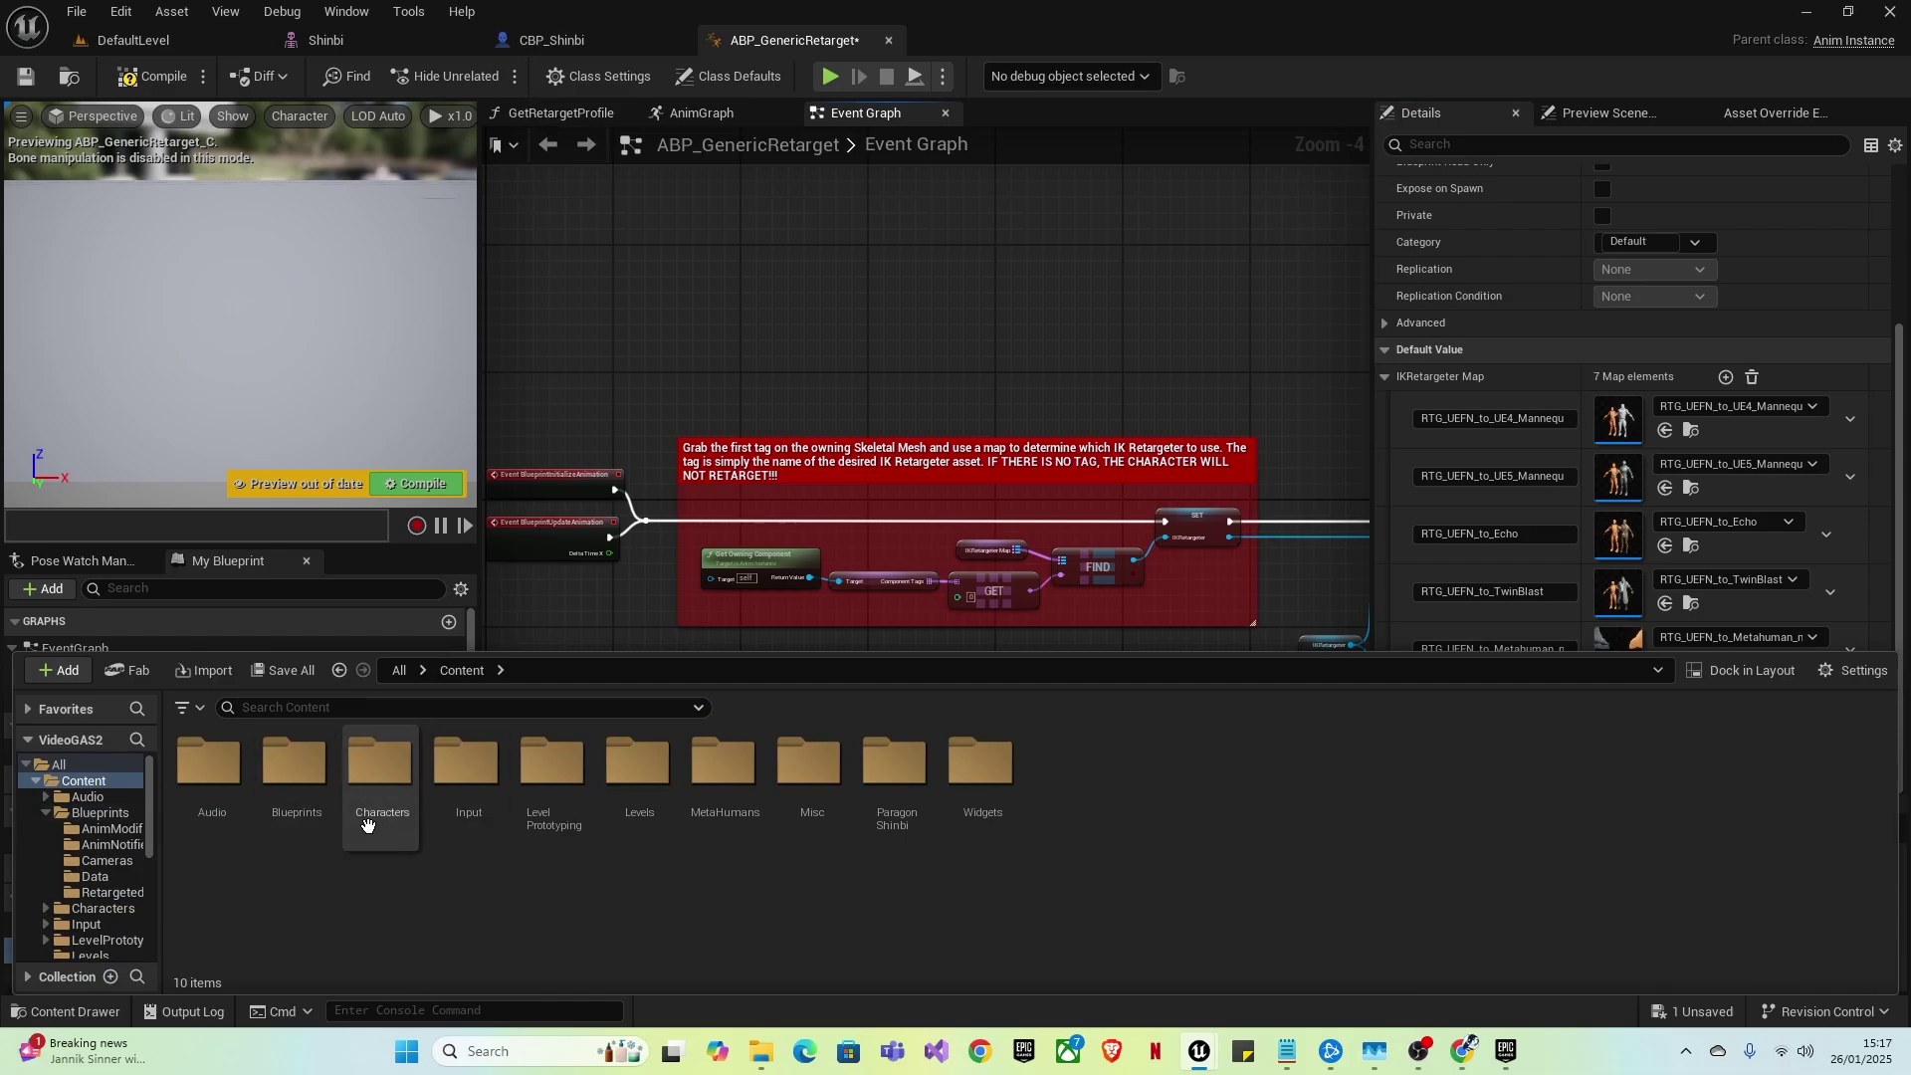
pyautogui.doubleClick(378, 787)
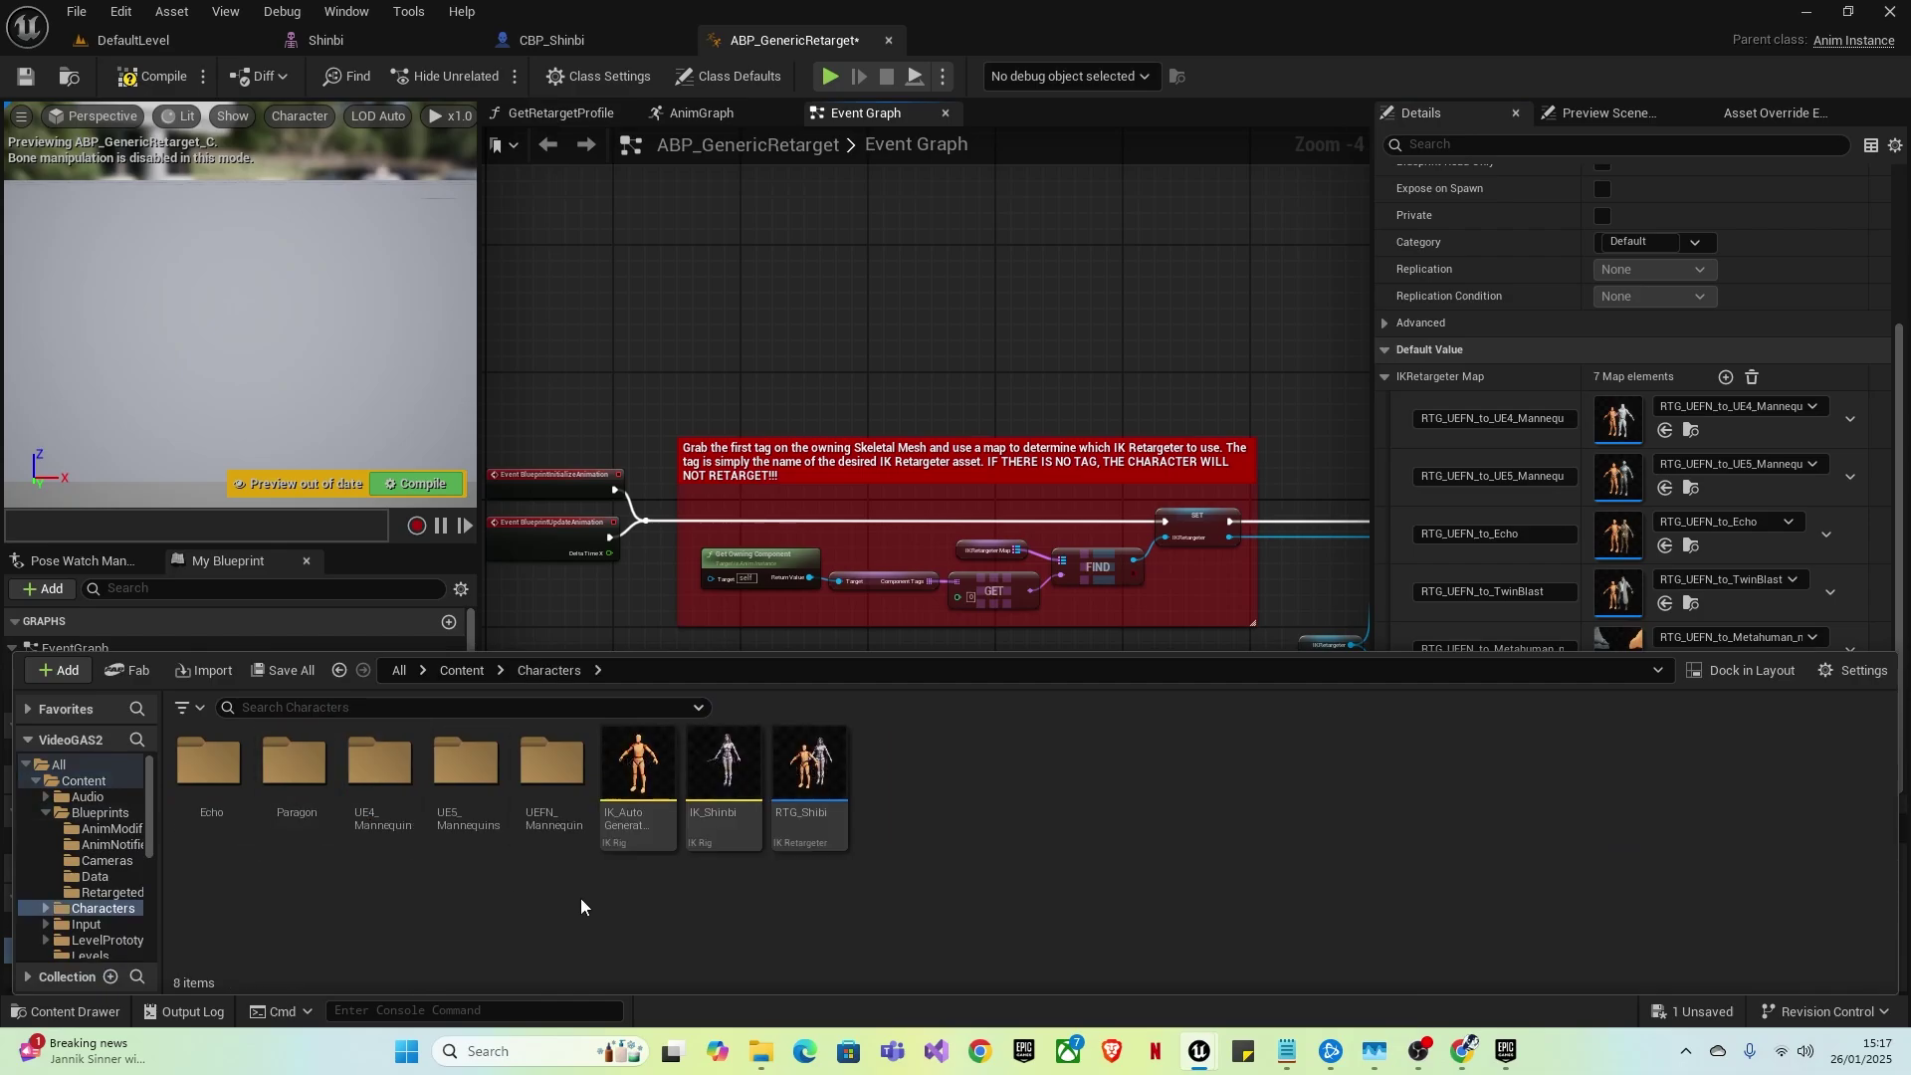
pyautogui.click(809, 814)
pyautogui.click(809, 816)
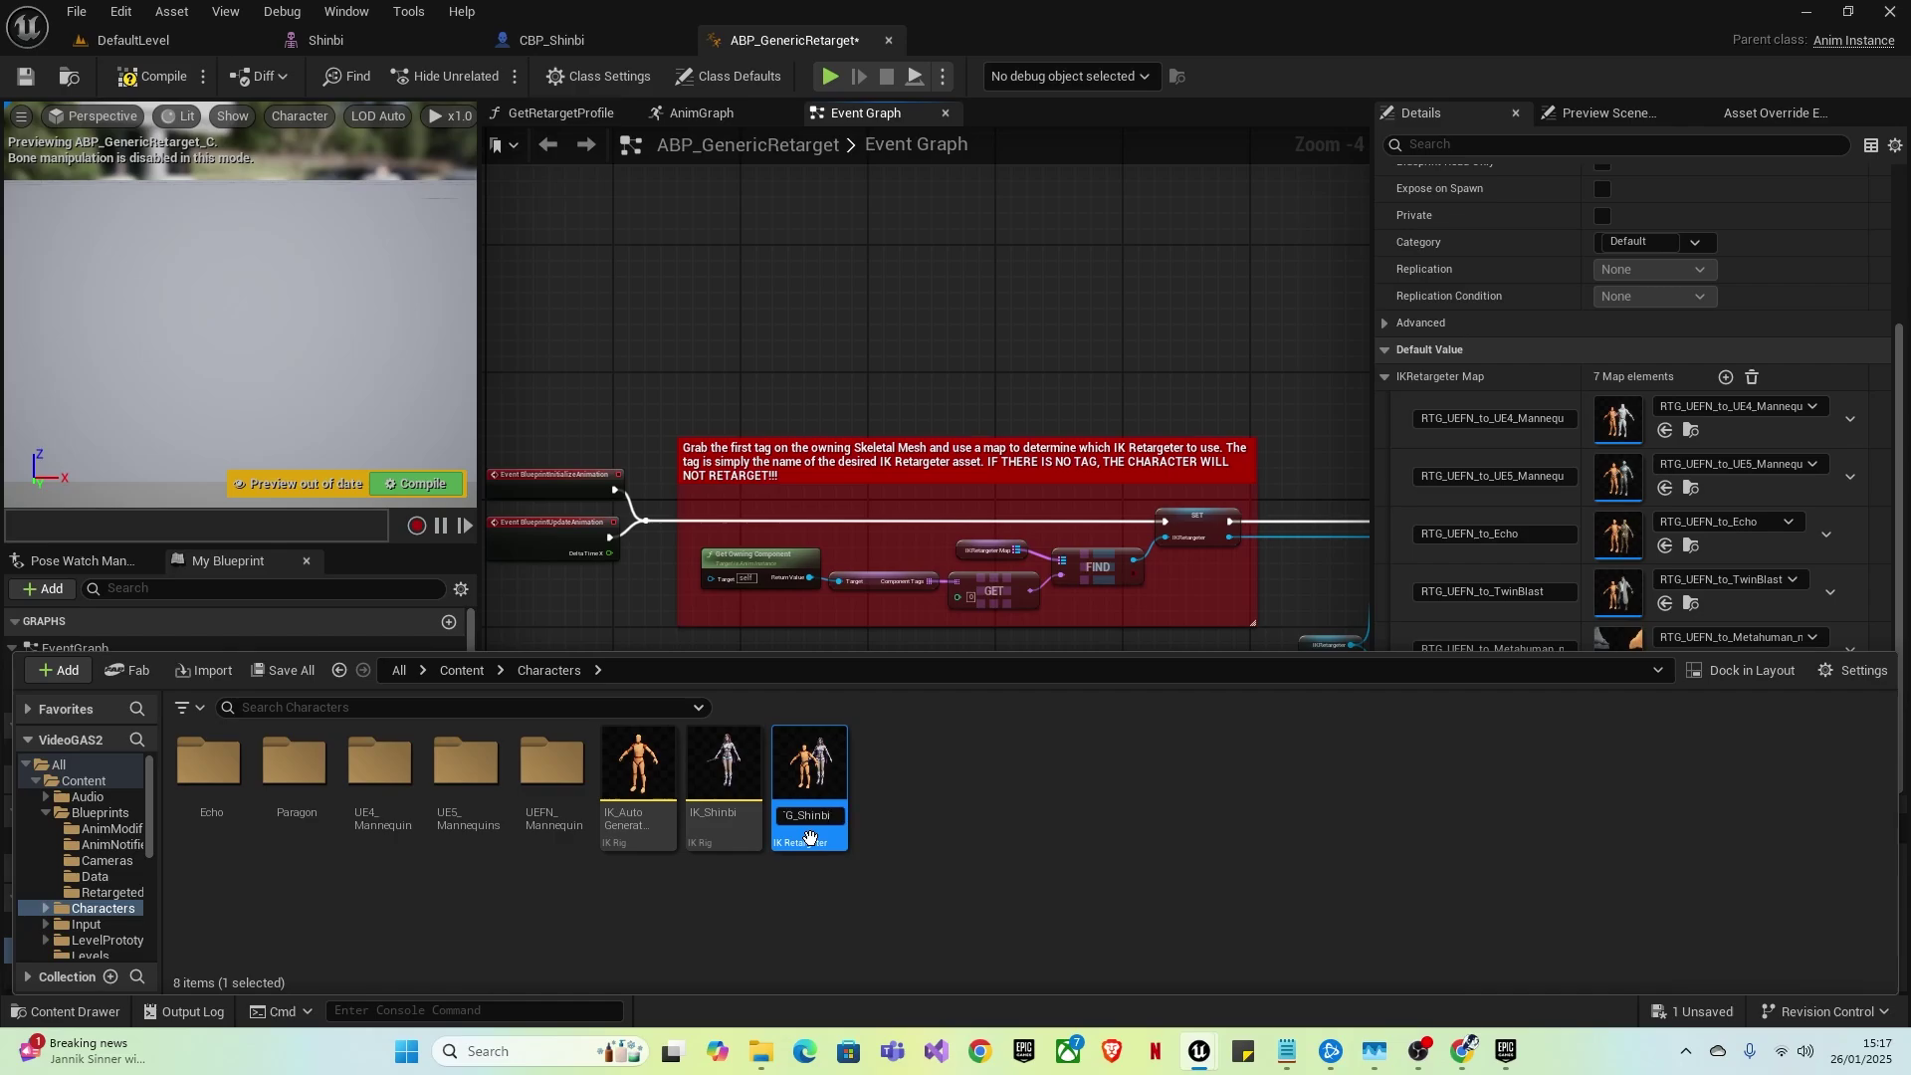
pyautogui.press('Return')
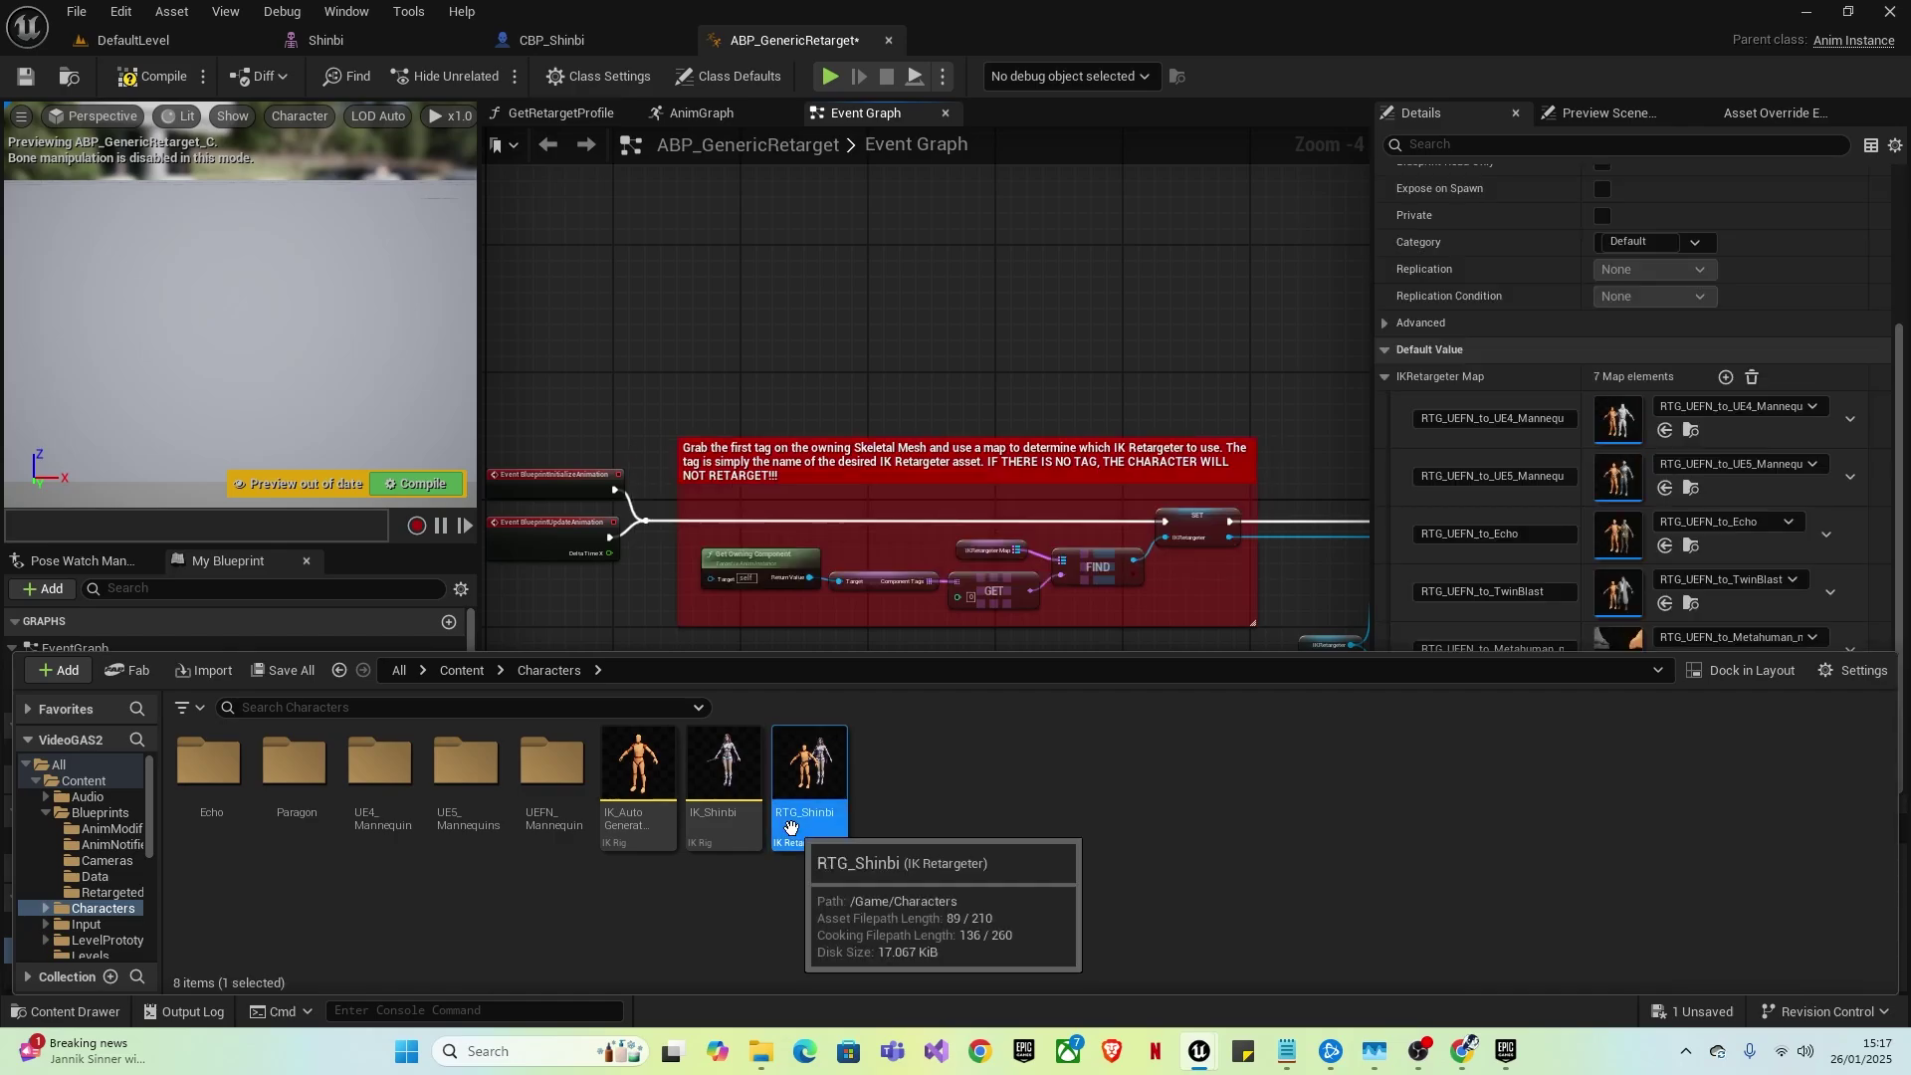
# - Copy the renamed retargeter's name and set the new IKRetargeter_Map entry's key to RTG_Shinbi
pyautogui.click(789, 818)
pyautogui.hotkey('ctrl', 'c')
pyautogui.click(1162, 485)
pyautogui.click(1418, 766)
pyautogui.hotkey('ctrl', 'v')
# - Assign the RTG_Shinbi retargeter as the value of the new map entry, and compile and save ABP_GenericRetarget
pyautogui.click(1707, 753)
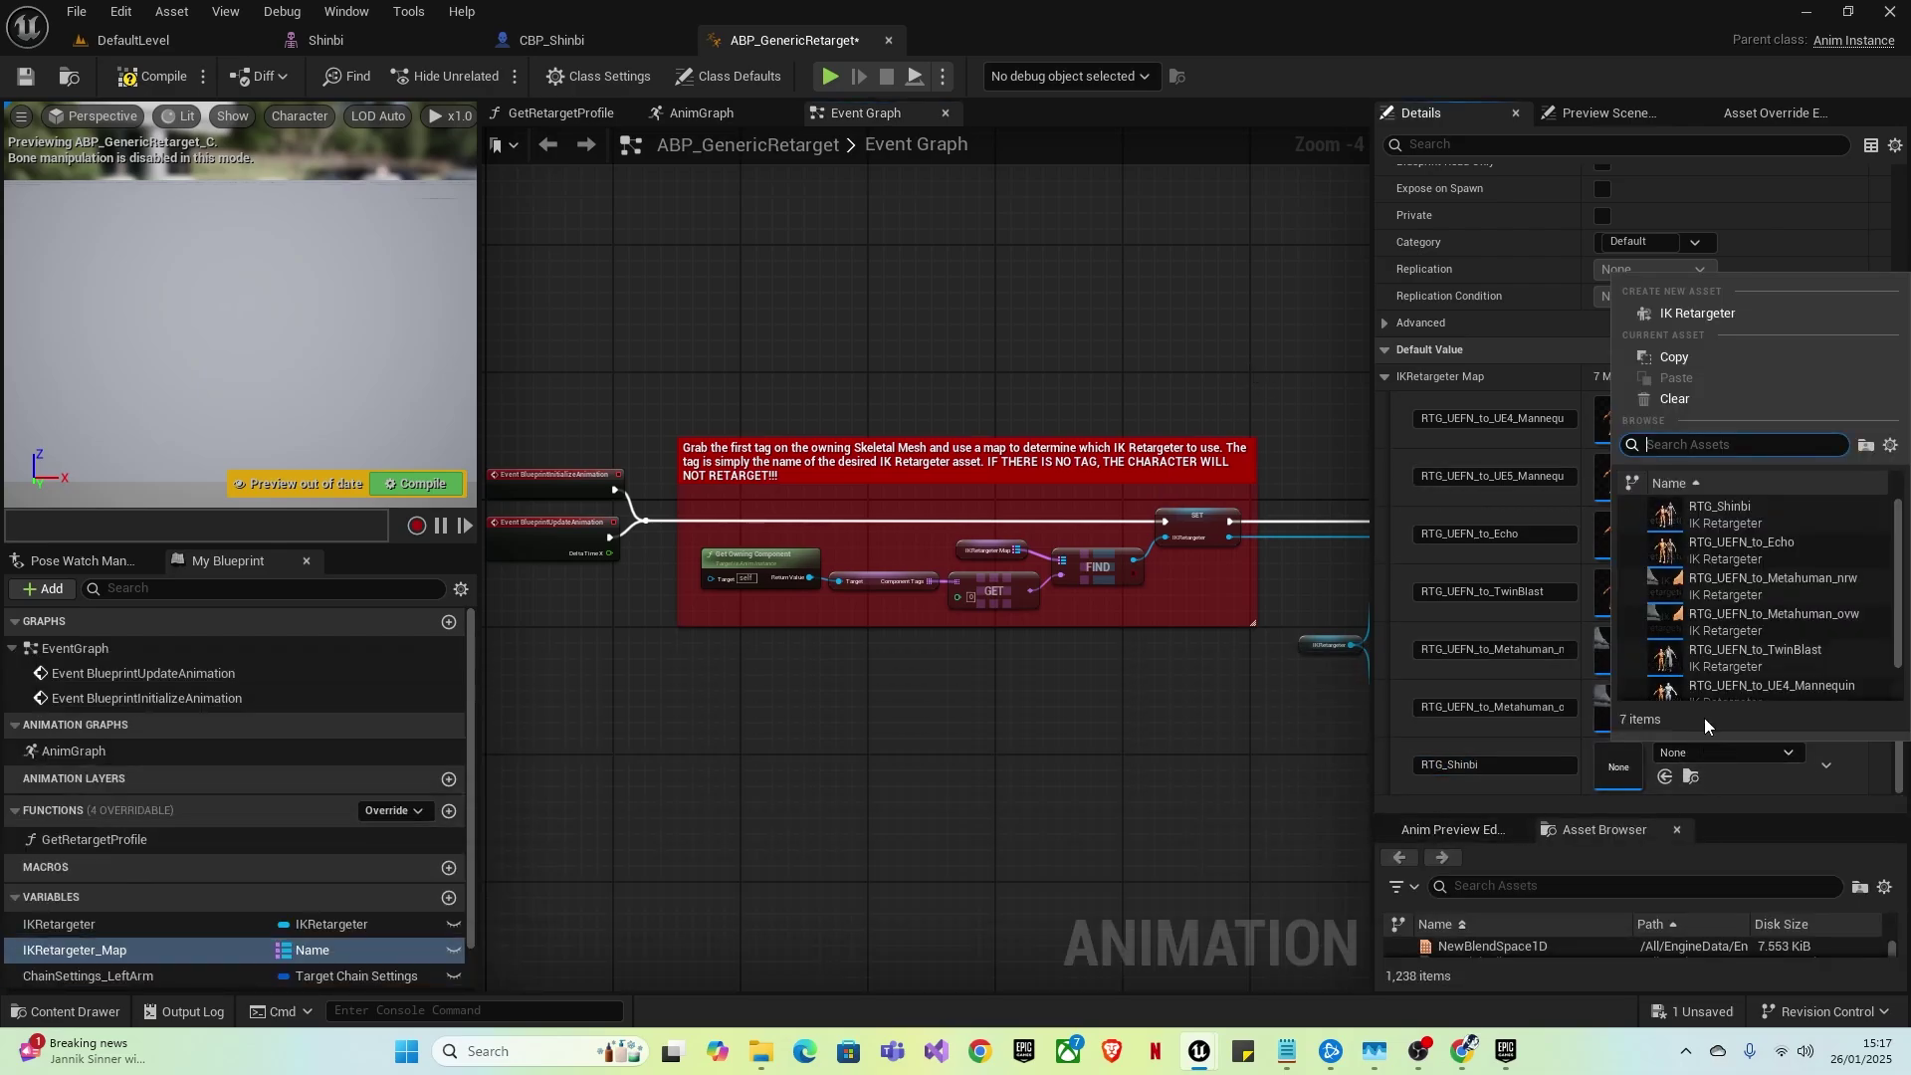
pyautogui.scroll(-2, 1764, 540)
pyautogui.scroll(2, 1752, 559)
pyautogui.hotkey('ctrl', 'v')
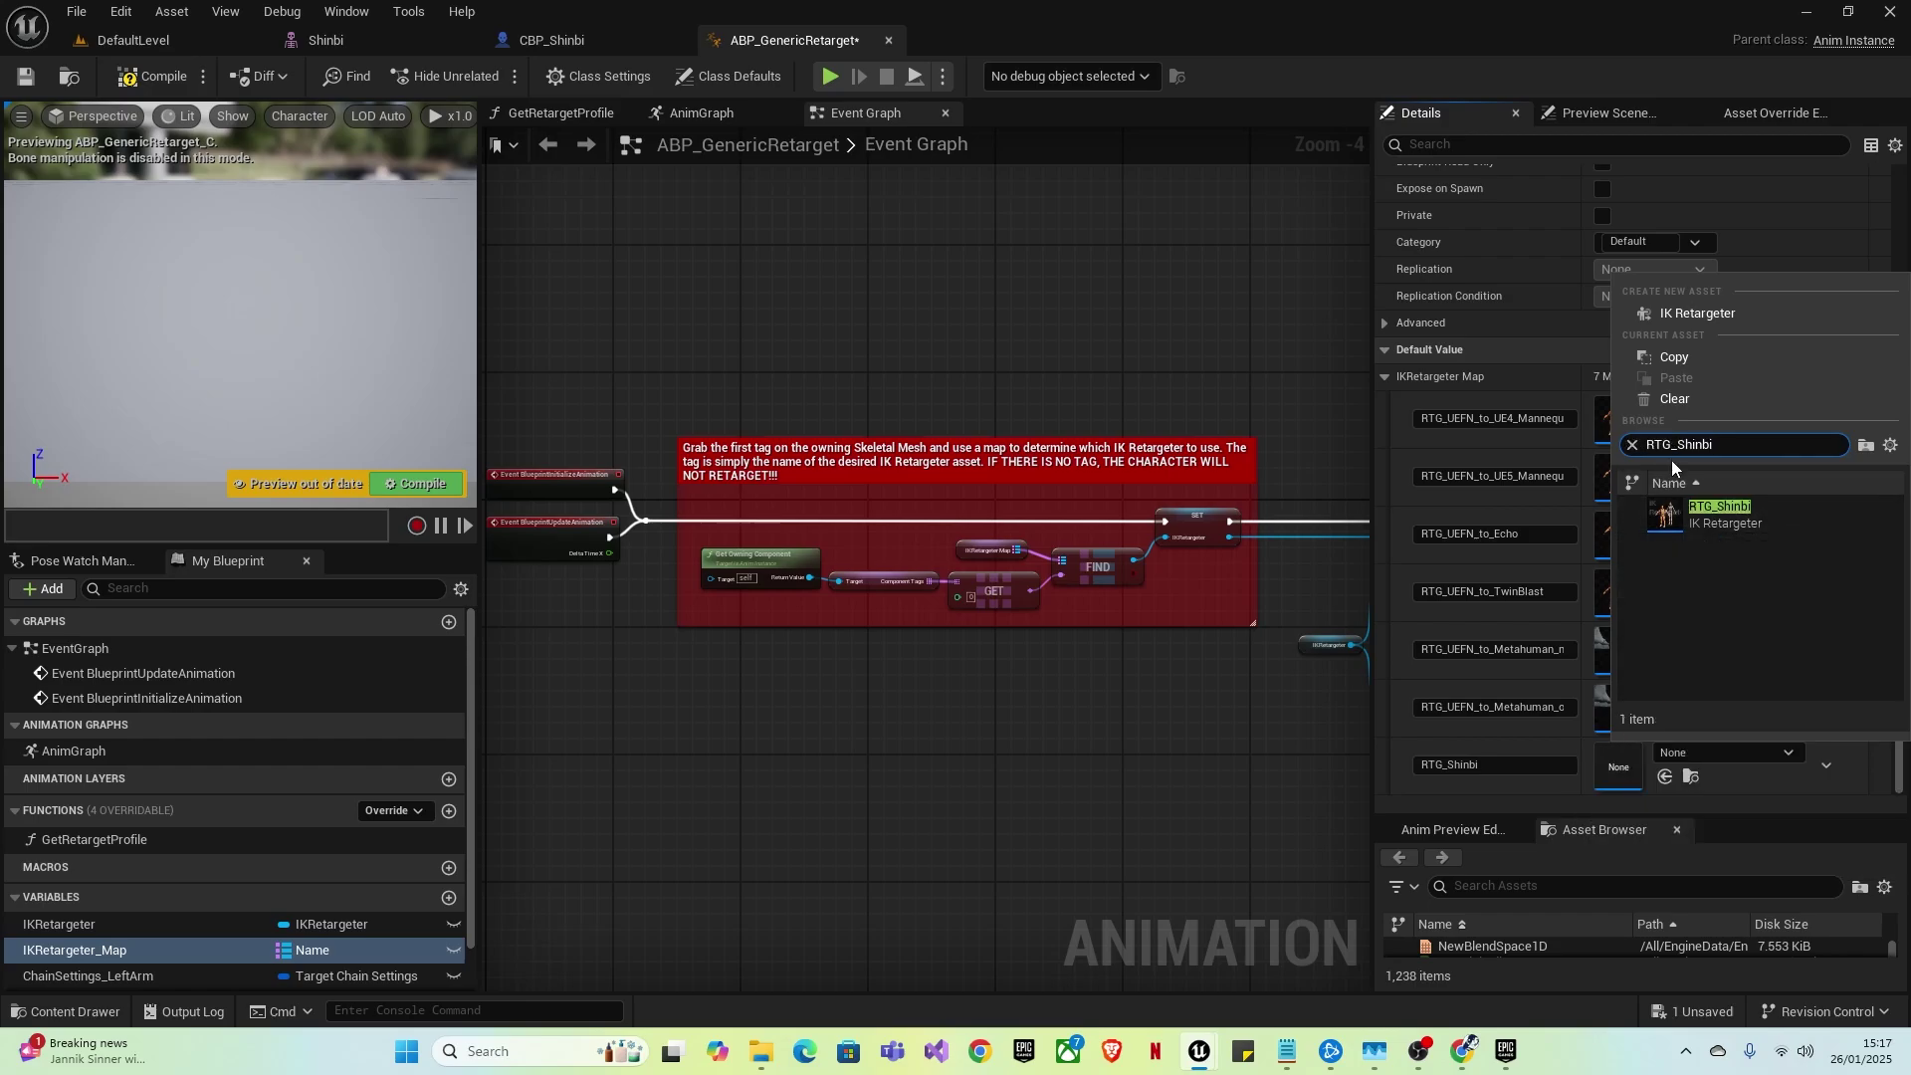
pyautogui.click(1736, 514)
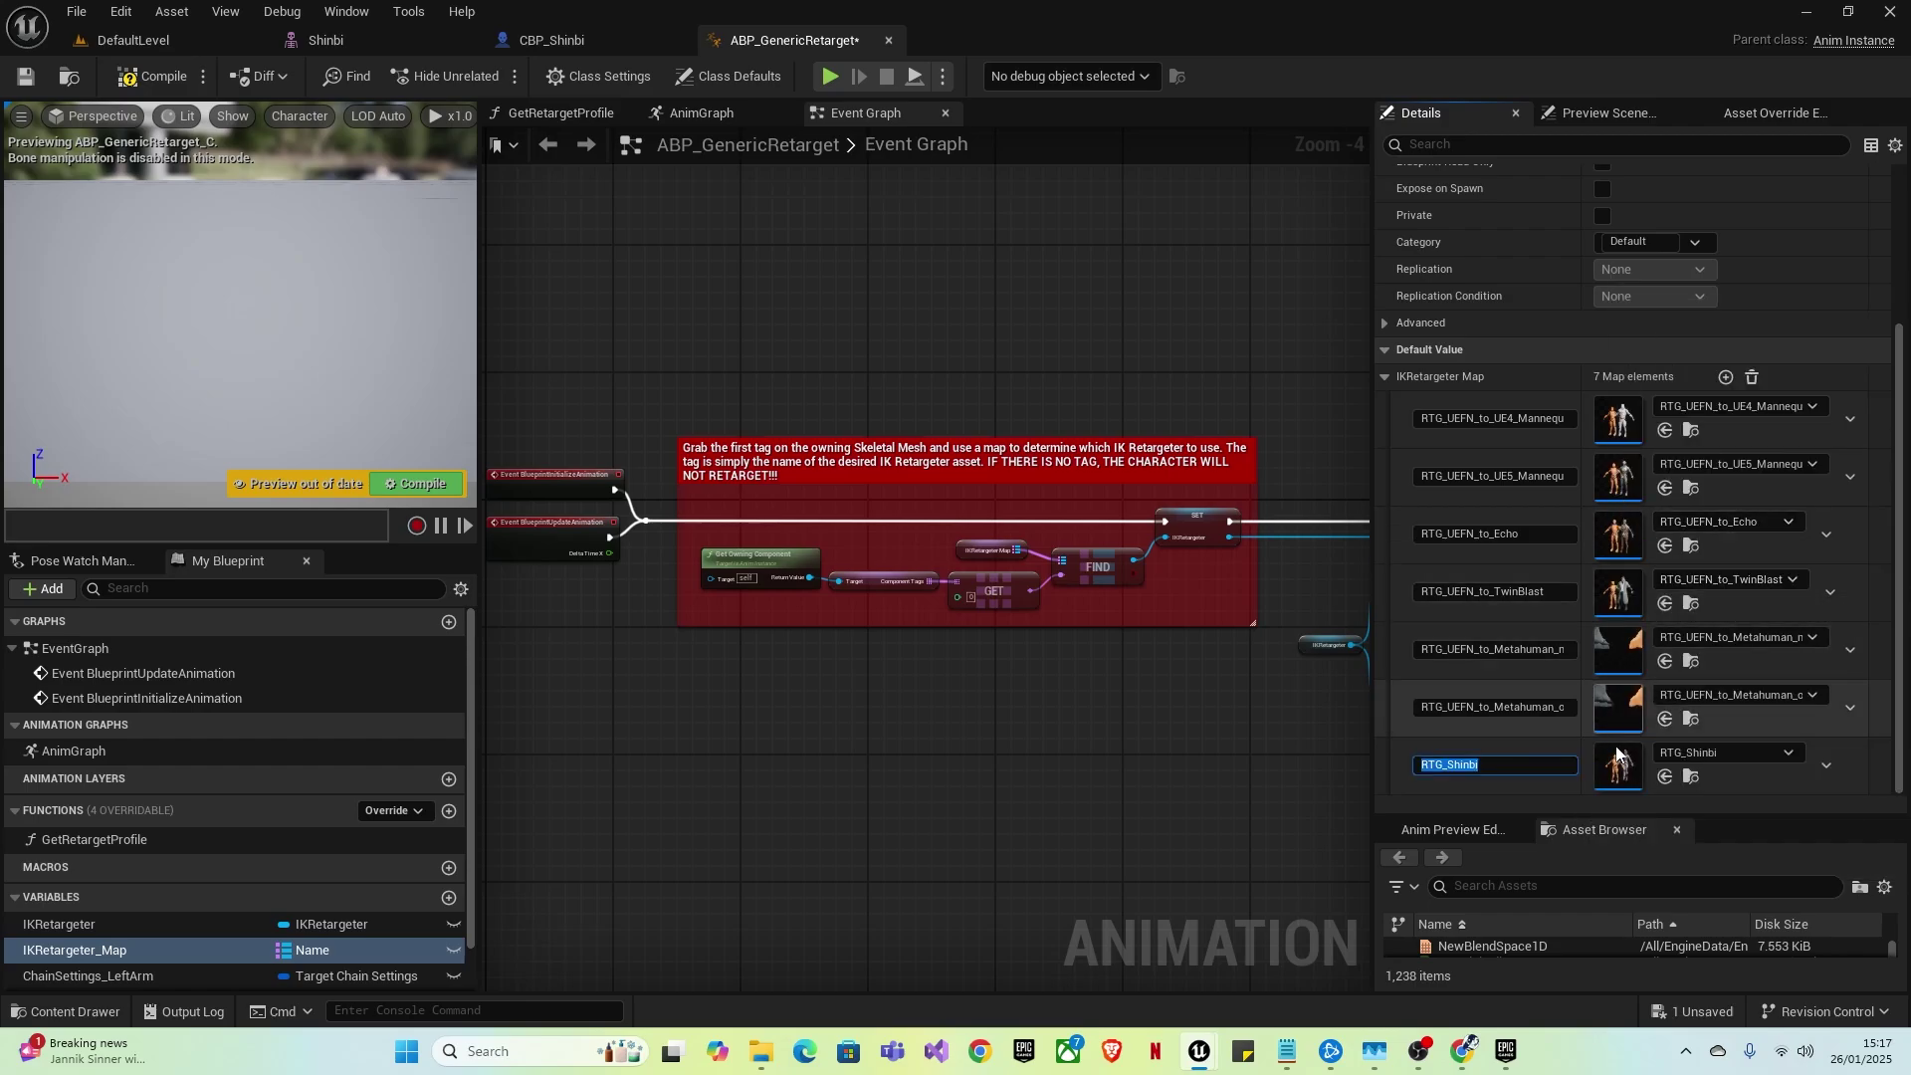
pyautogui.click(116, 88)
pyautogui.hotkey('ctrl', 's')
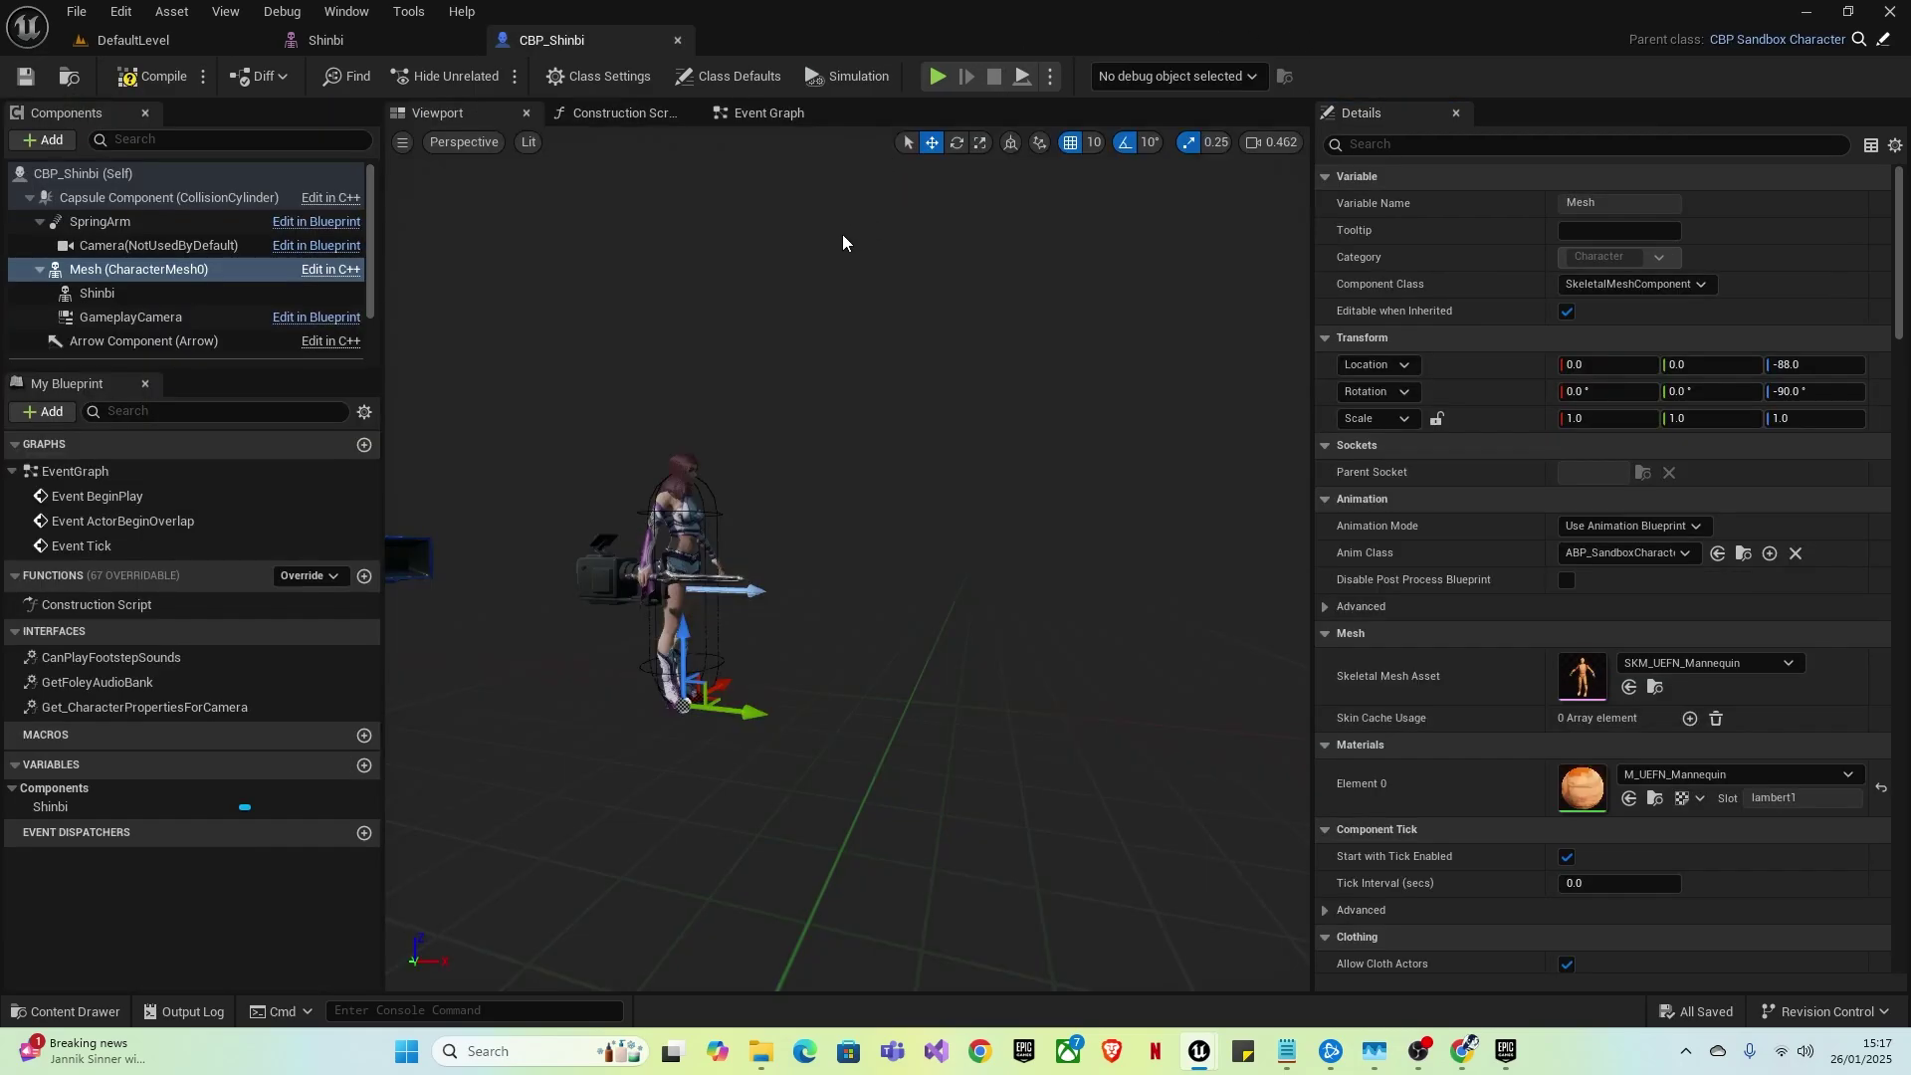
# - Add the component tag RTG_Shinbi to the Shinbi mesh component in CBP_Shinbi and save the Blueprint
pyautogui.moveTo(842, 234); pyautogui.dragTo(716, 235, button='right')
pyautogui.moveTo(910, 293)
pyautogui.mouseDown(button='right')
pyautogui.moveTo(1005, 292)
pyautogui.moveTo(910, 293)
pyautogui.mouseUp(button='right')
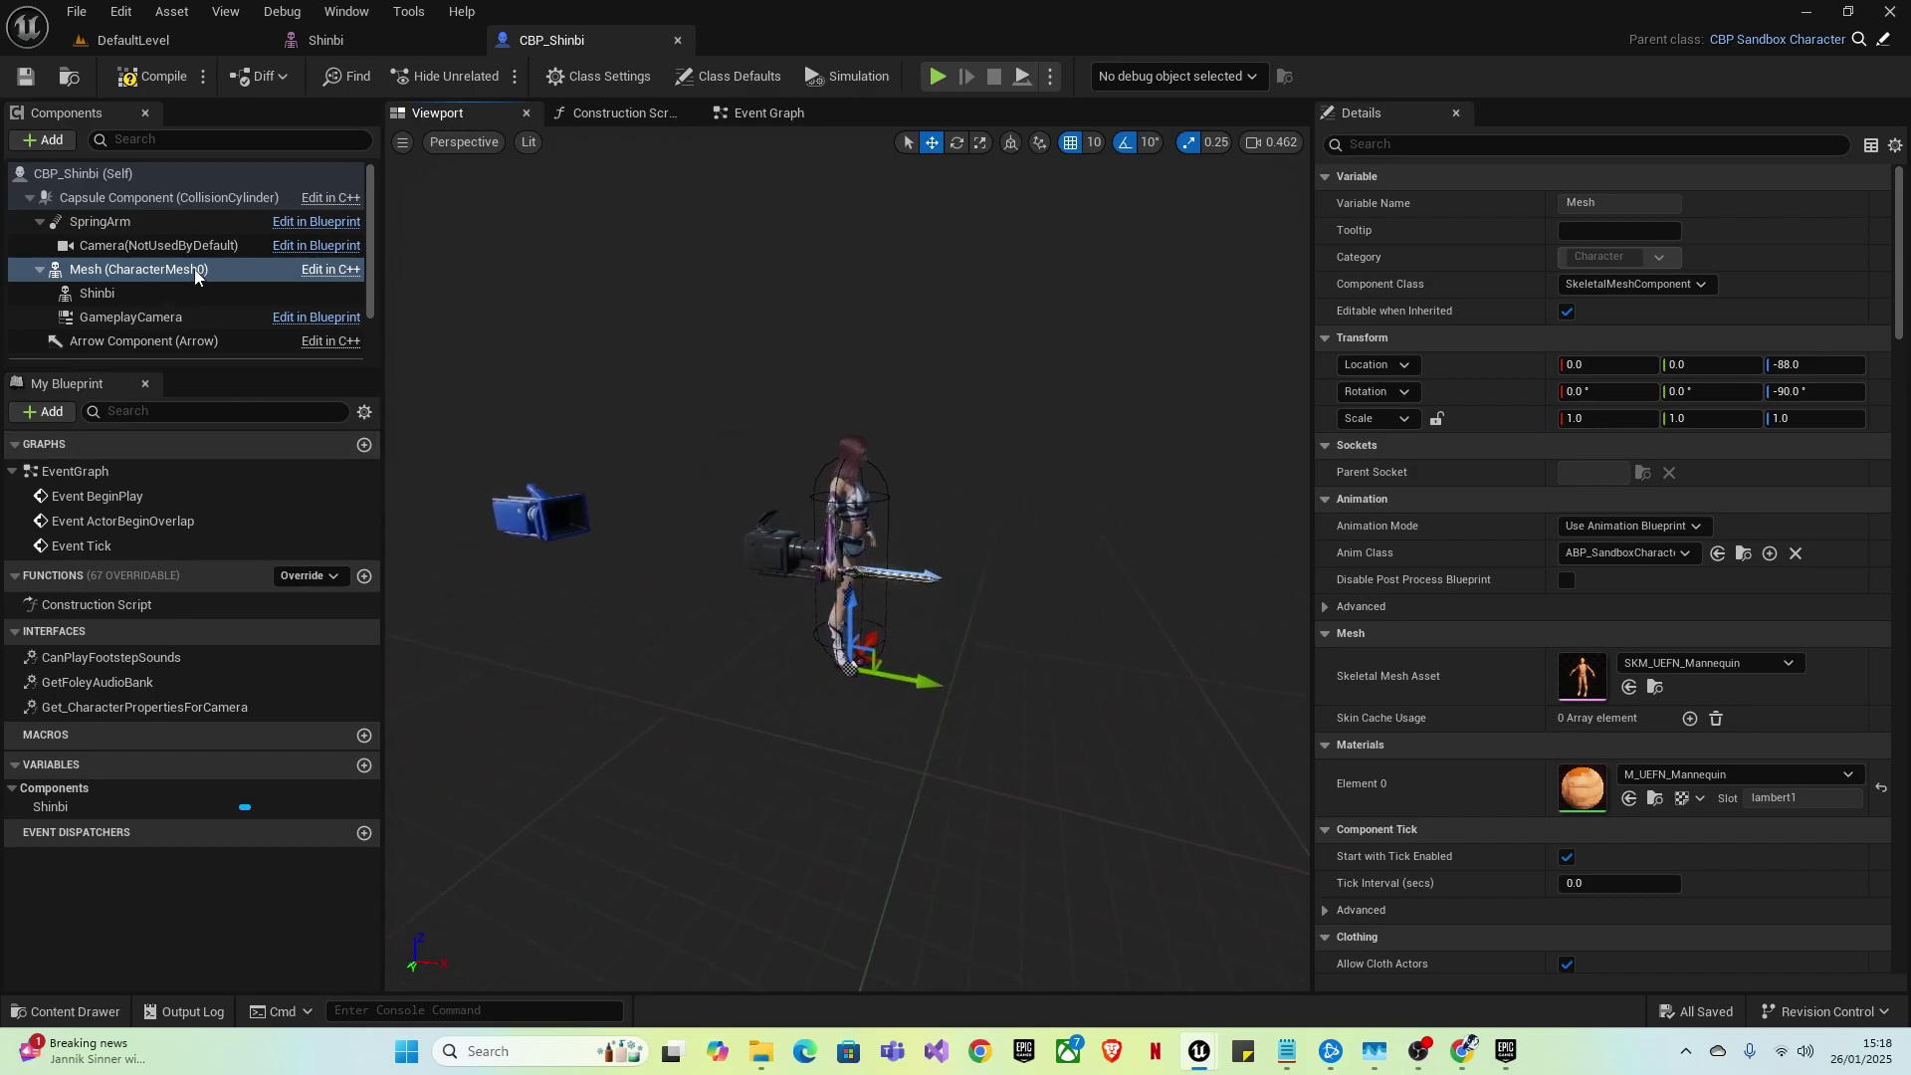
pyautogui.click(100, 294)
pyautogui.click(1489, 145)
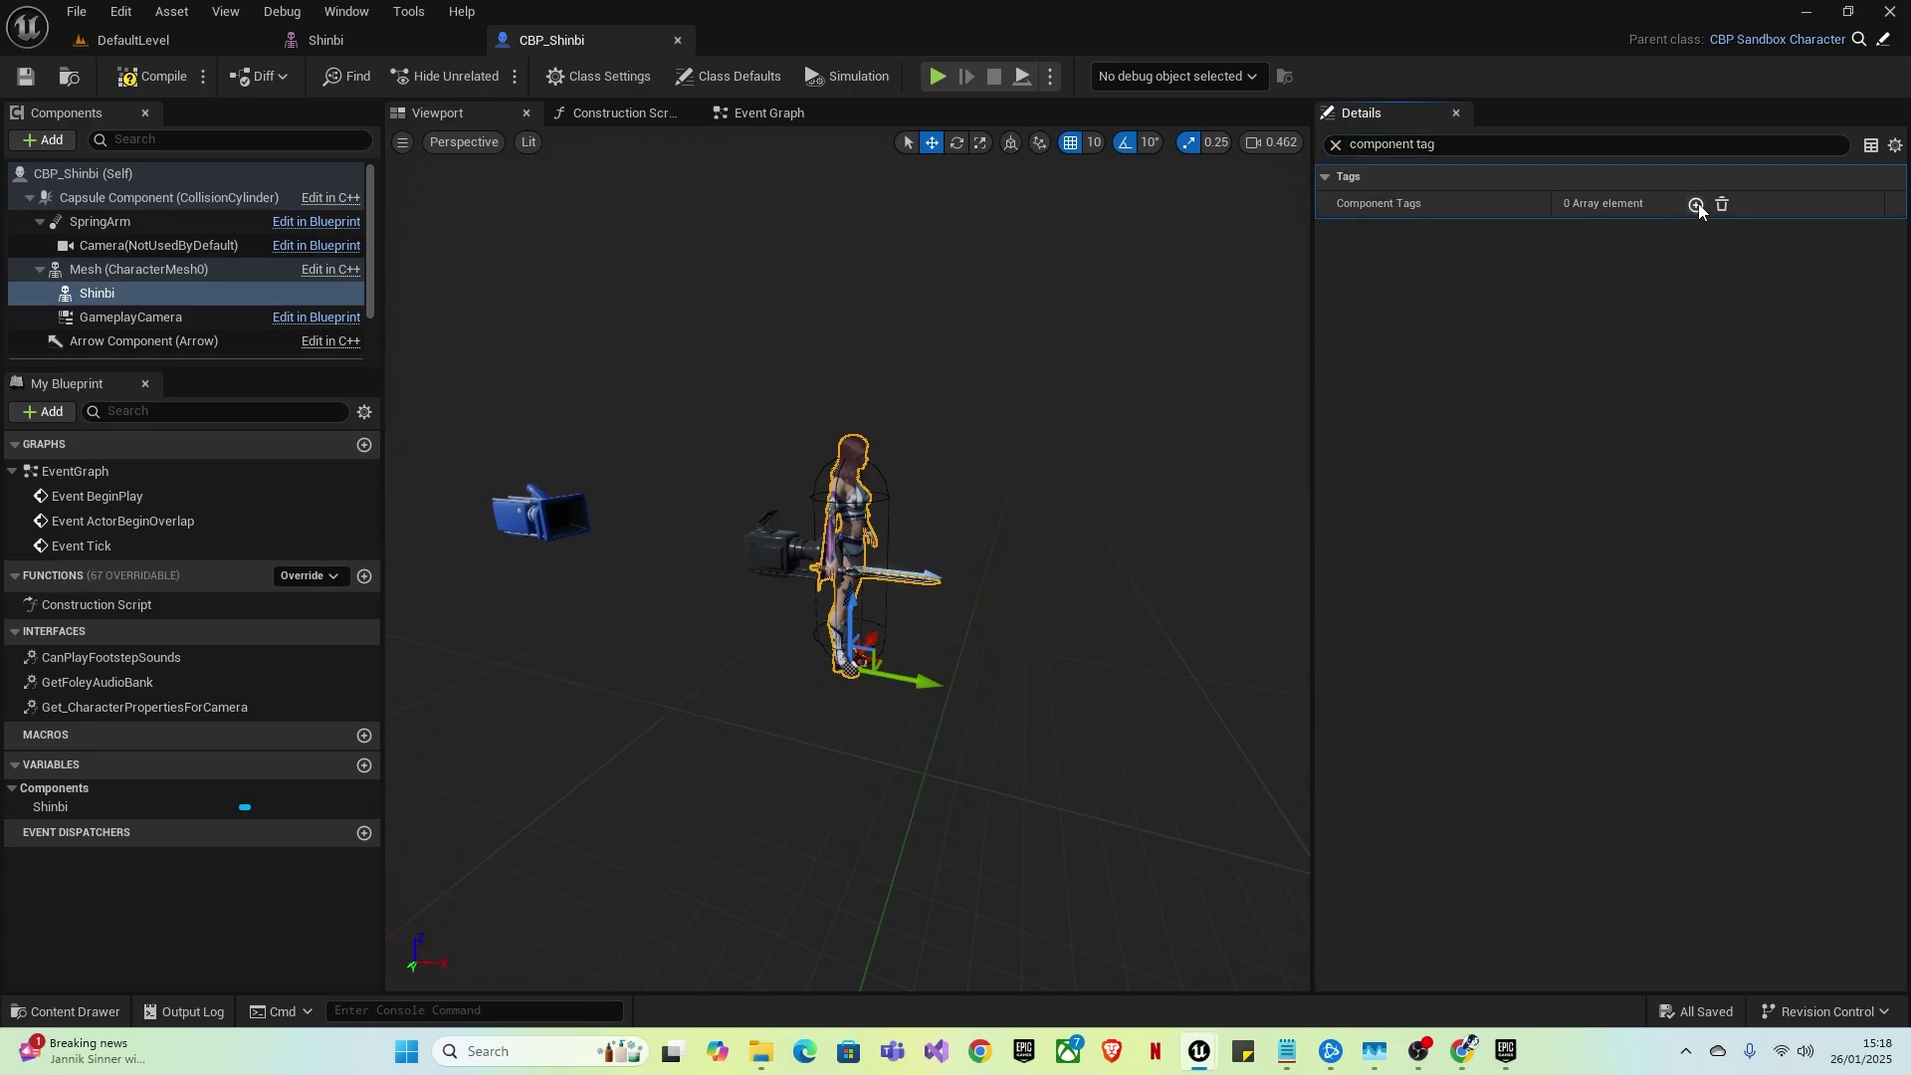
pyautogui.click(1694, 203)
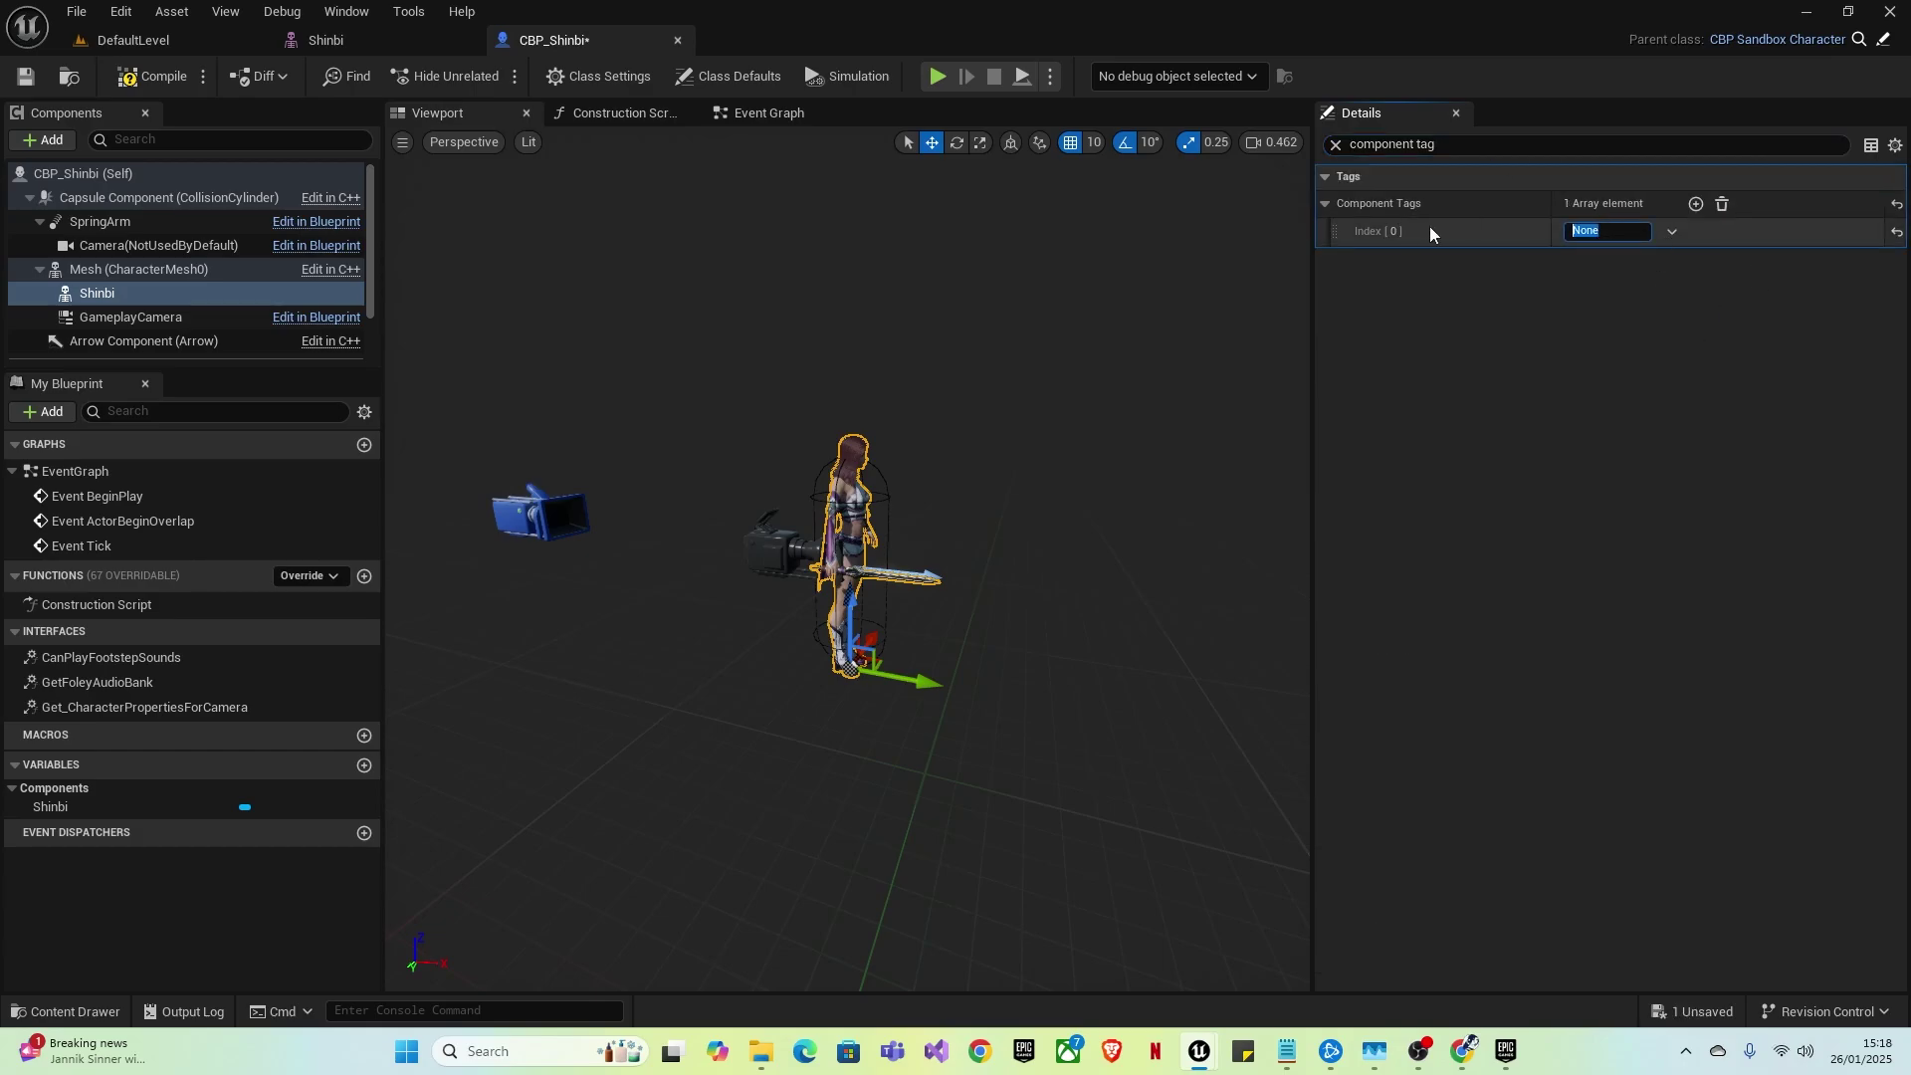
pyautogui.press('Return')
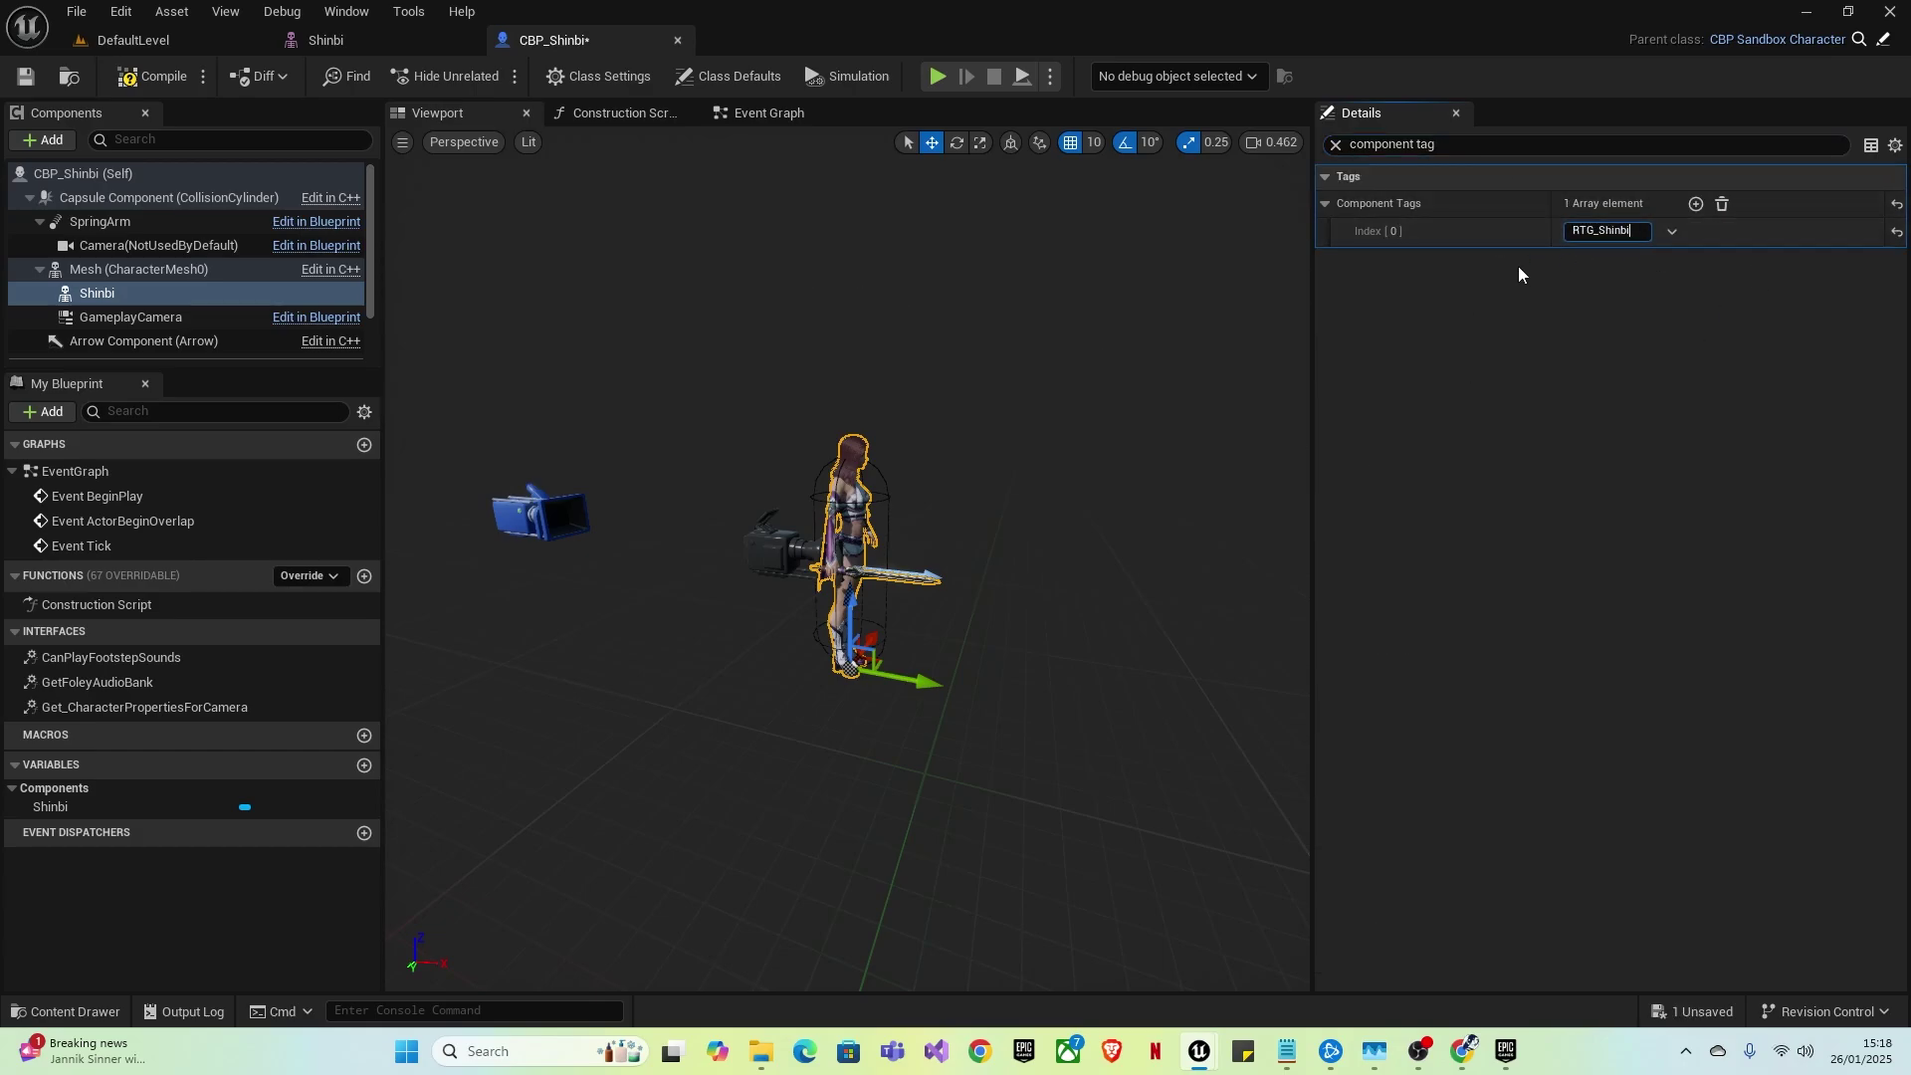
pyautogui.click(537, 40)
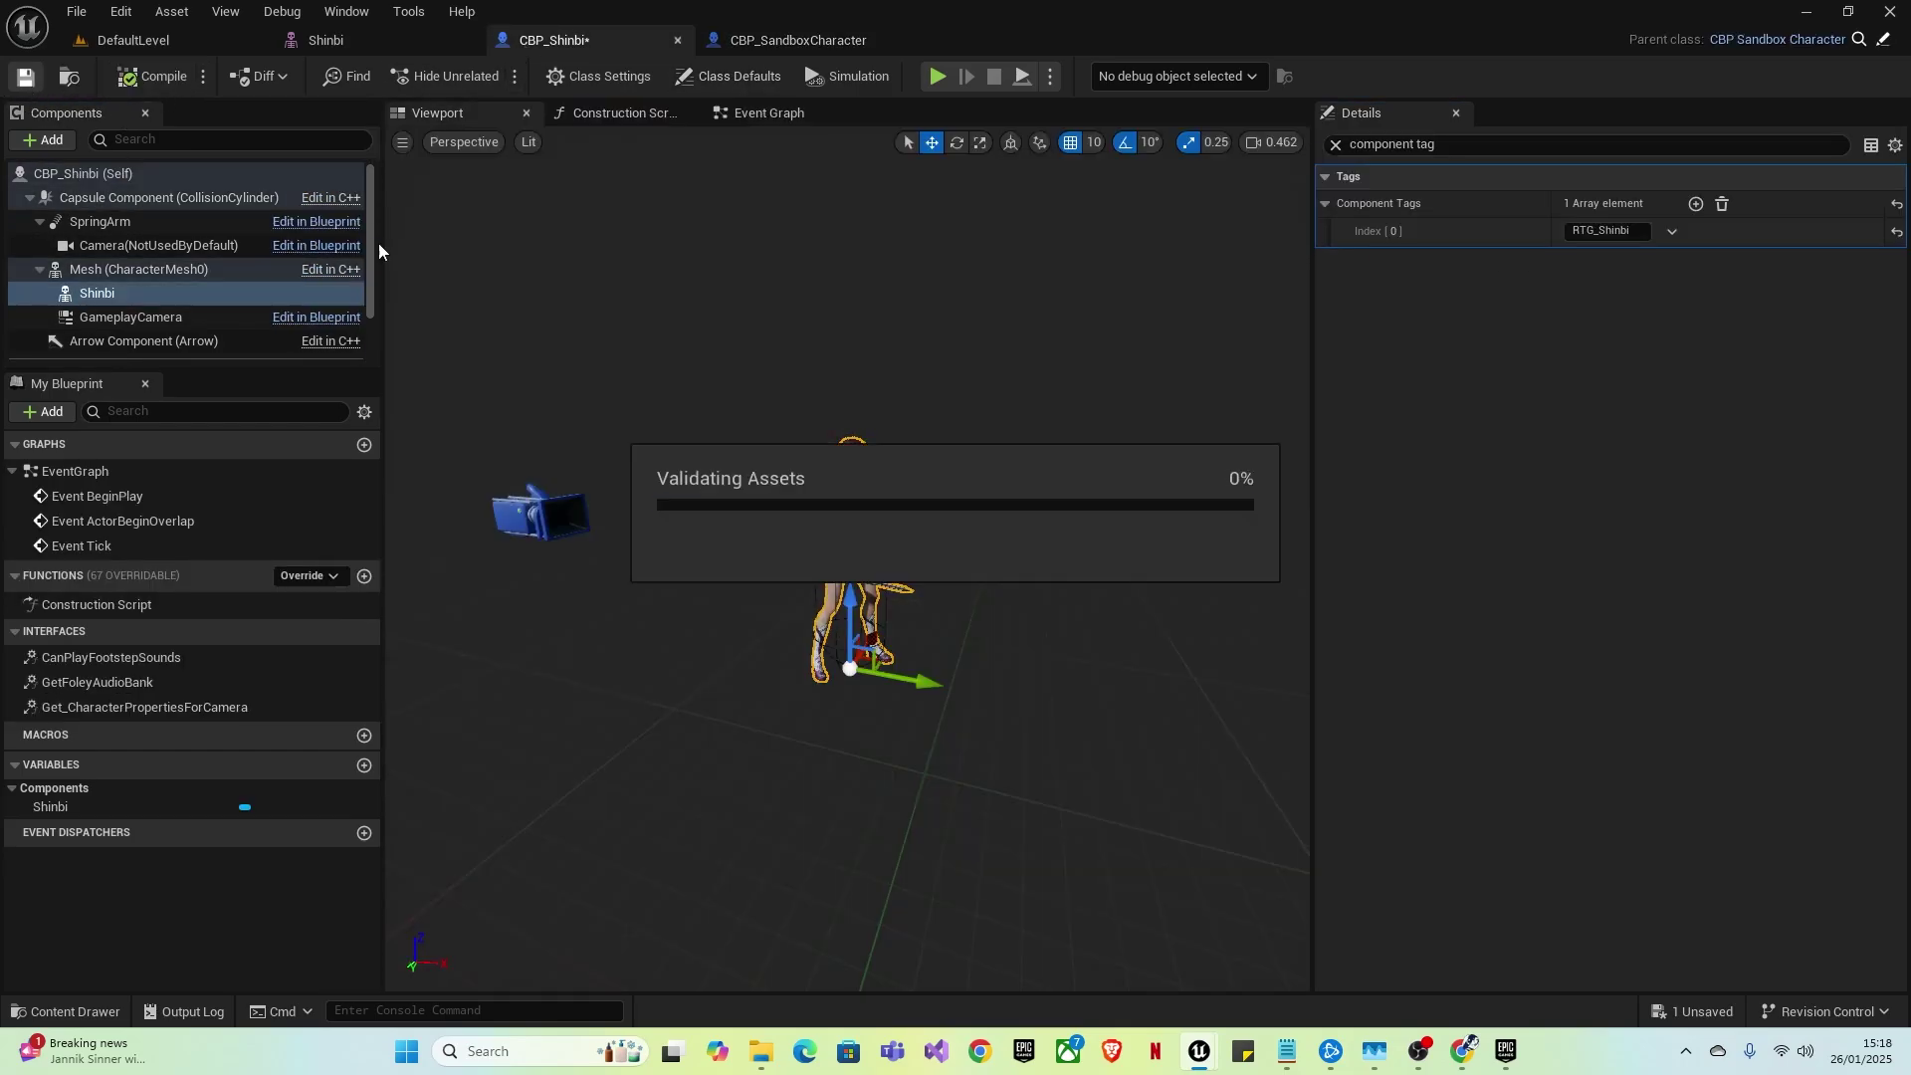
# - Examine the Shinbi mesh's pose from several angles in the CBP_Shinbi viewport
pyautogui.press('w')
pyautogui.moveTo(816, 537); pyautogui.dragTo(747, 567, button='right')
pyautogui.press('d')
pyautogui.press('a')
pyautogui.press('s')
pyautogui.moveTo(483, 320); pyautogui.dragTo(476, 319, button='right')
# - Run DefaultLevel in the editor and eject from the player character to look at it
pyautogui.click(139, 40)
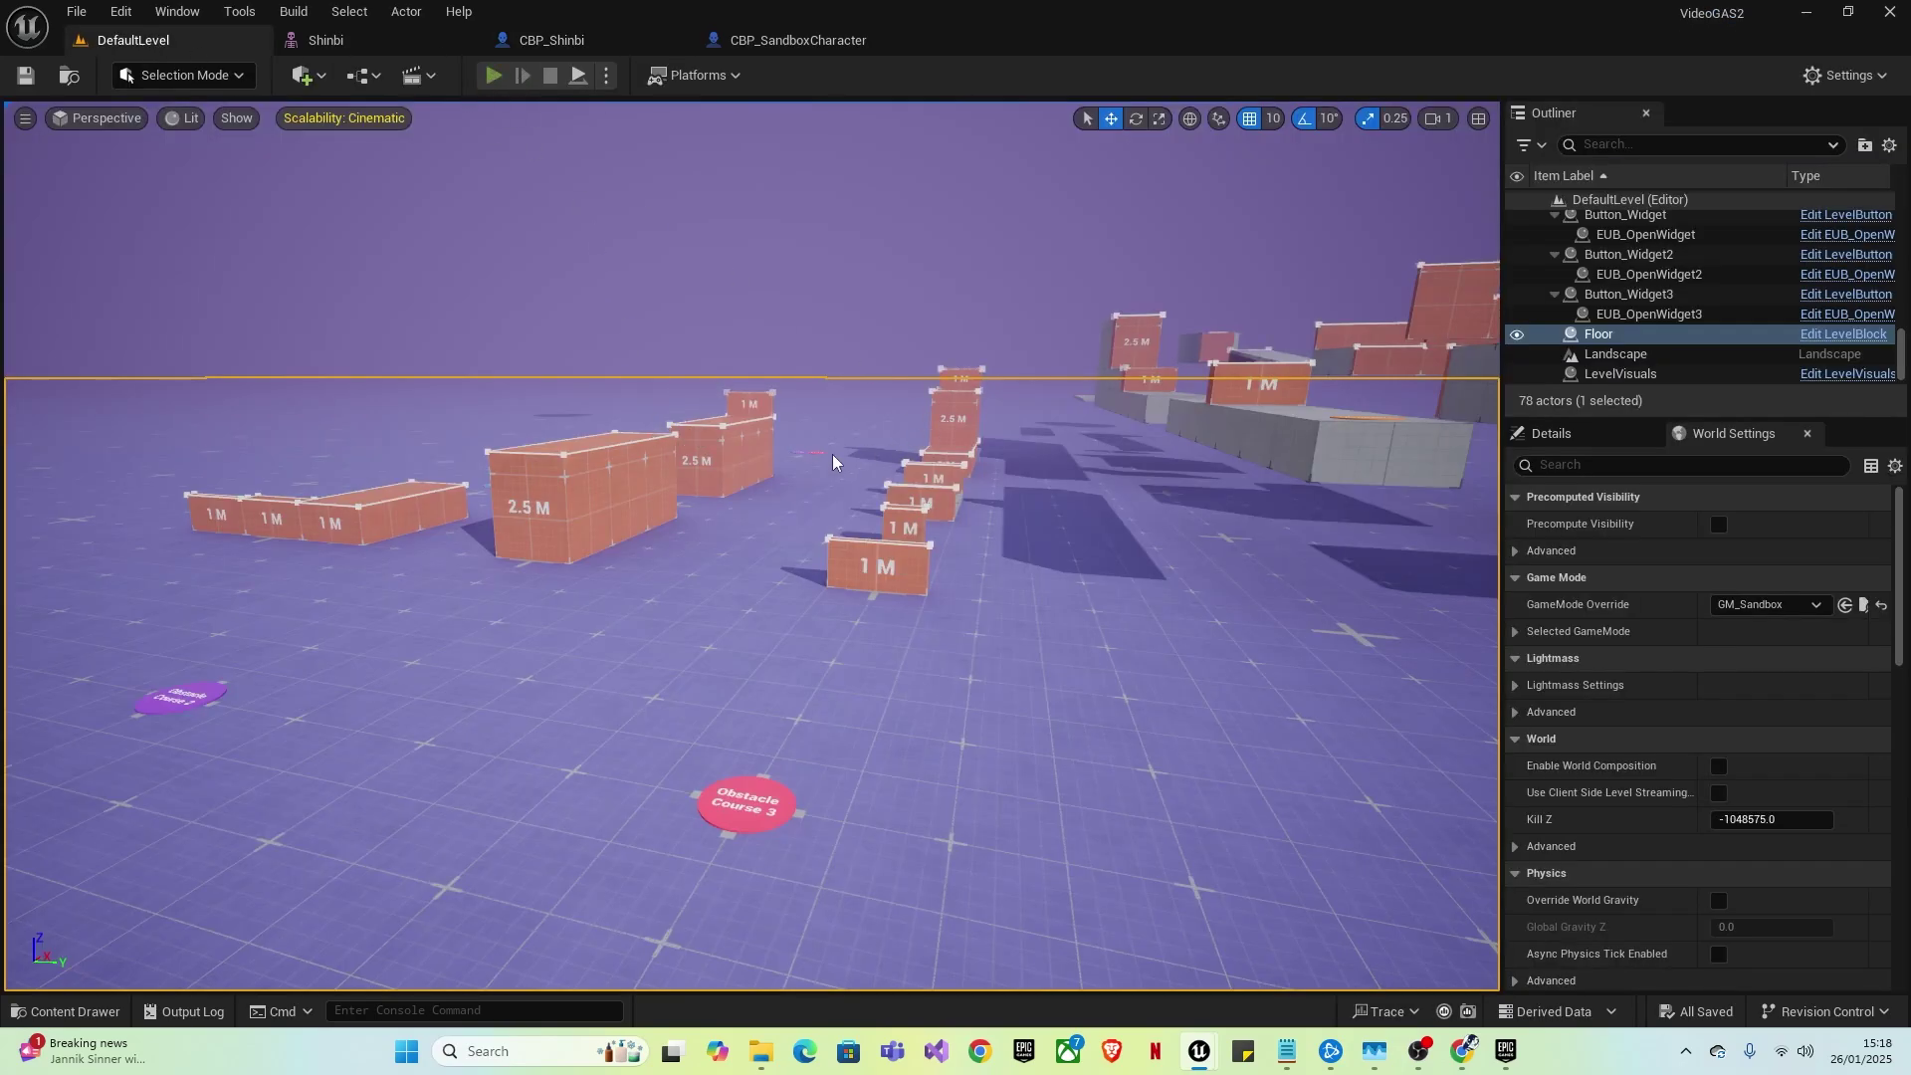
pyautogui.hotkey('alt', 'p')
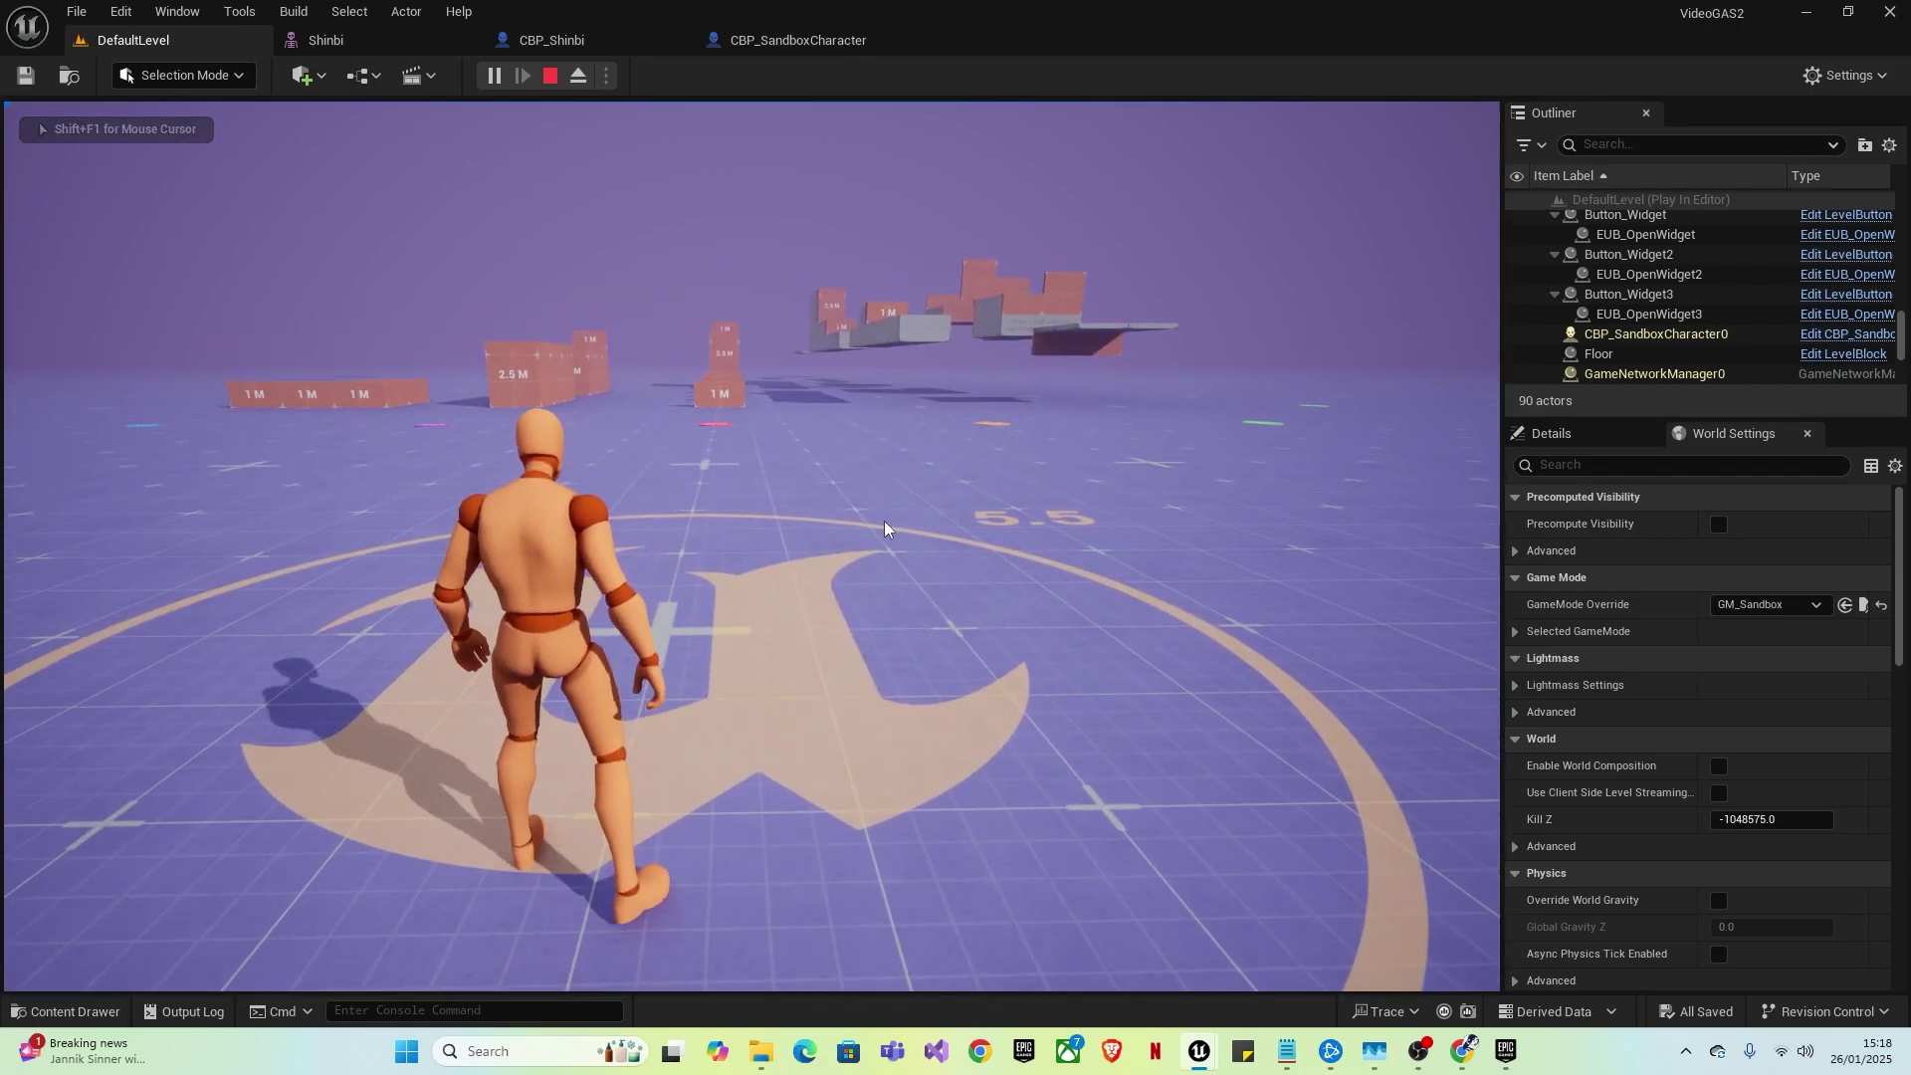
pyautogui.press('F8')
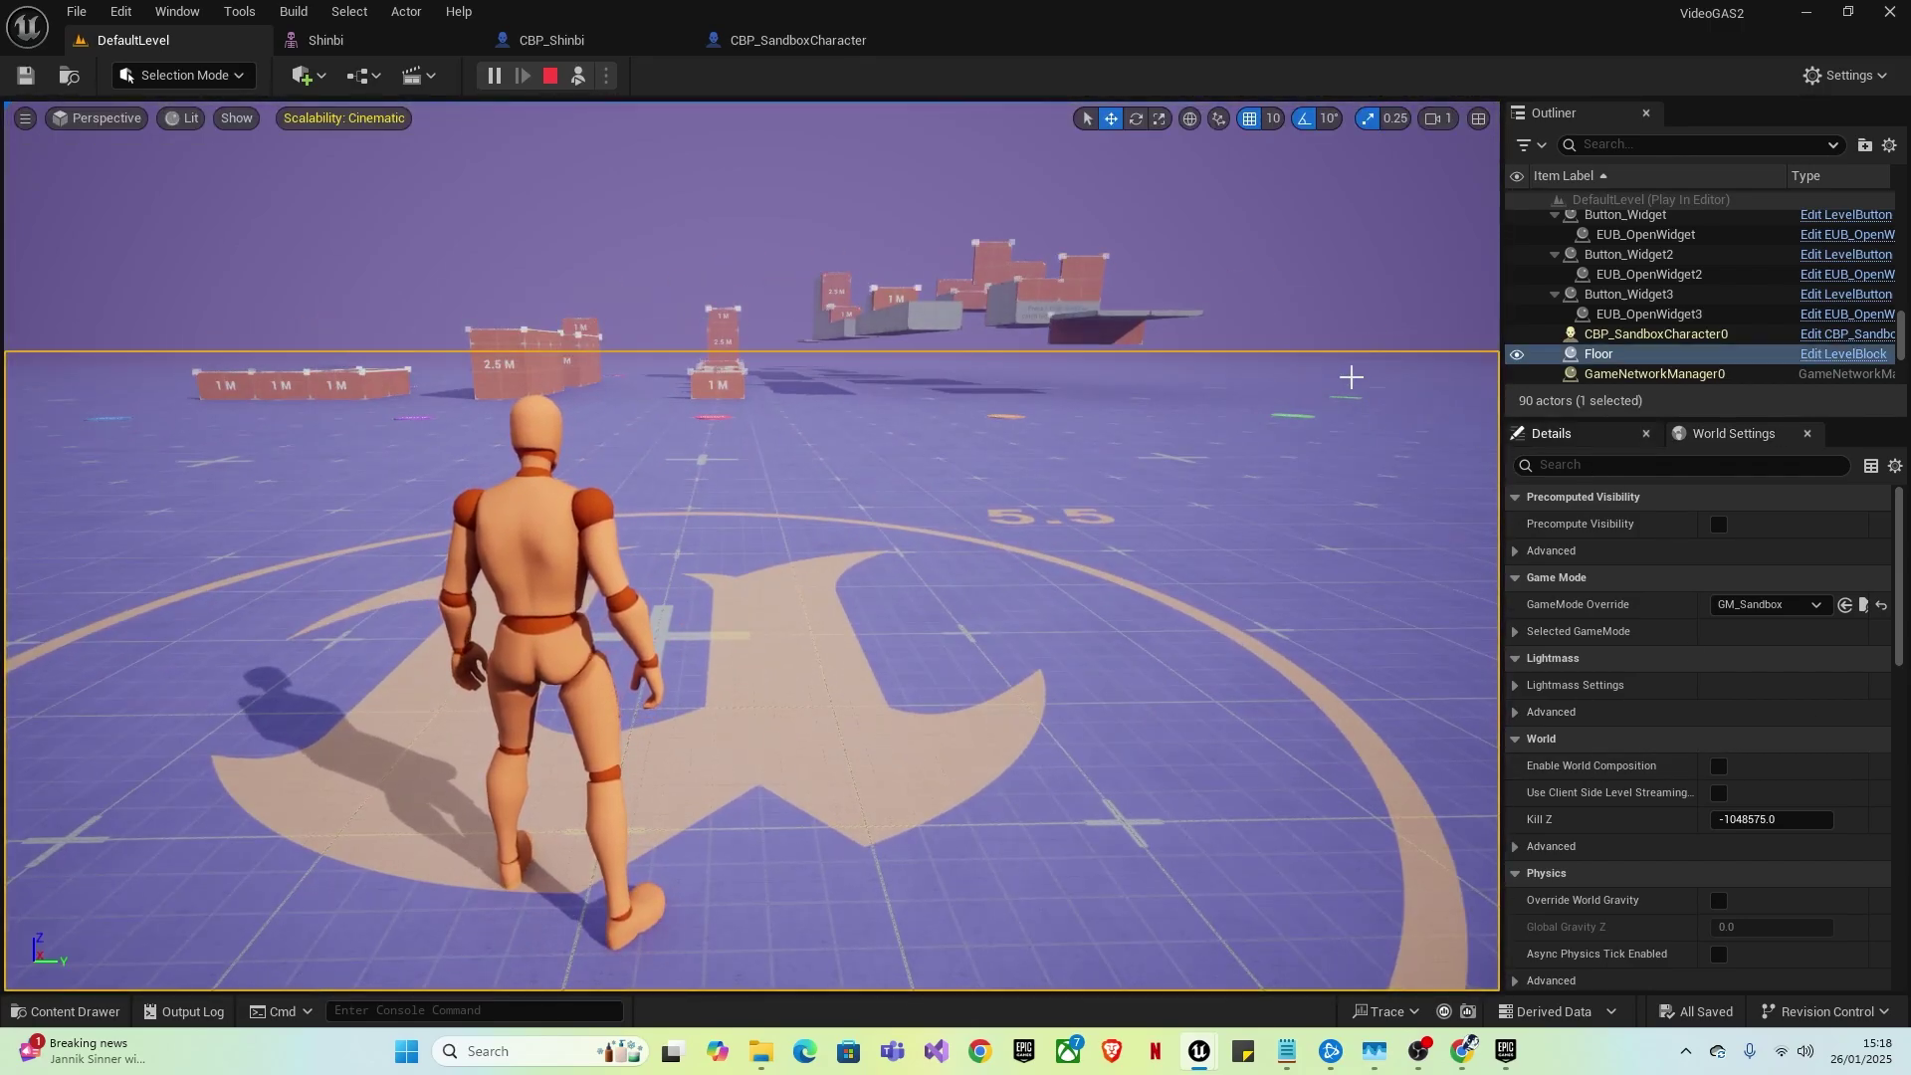
pyautogui.click(550, 76)
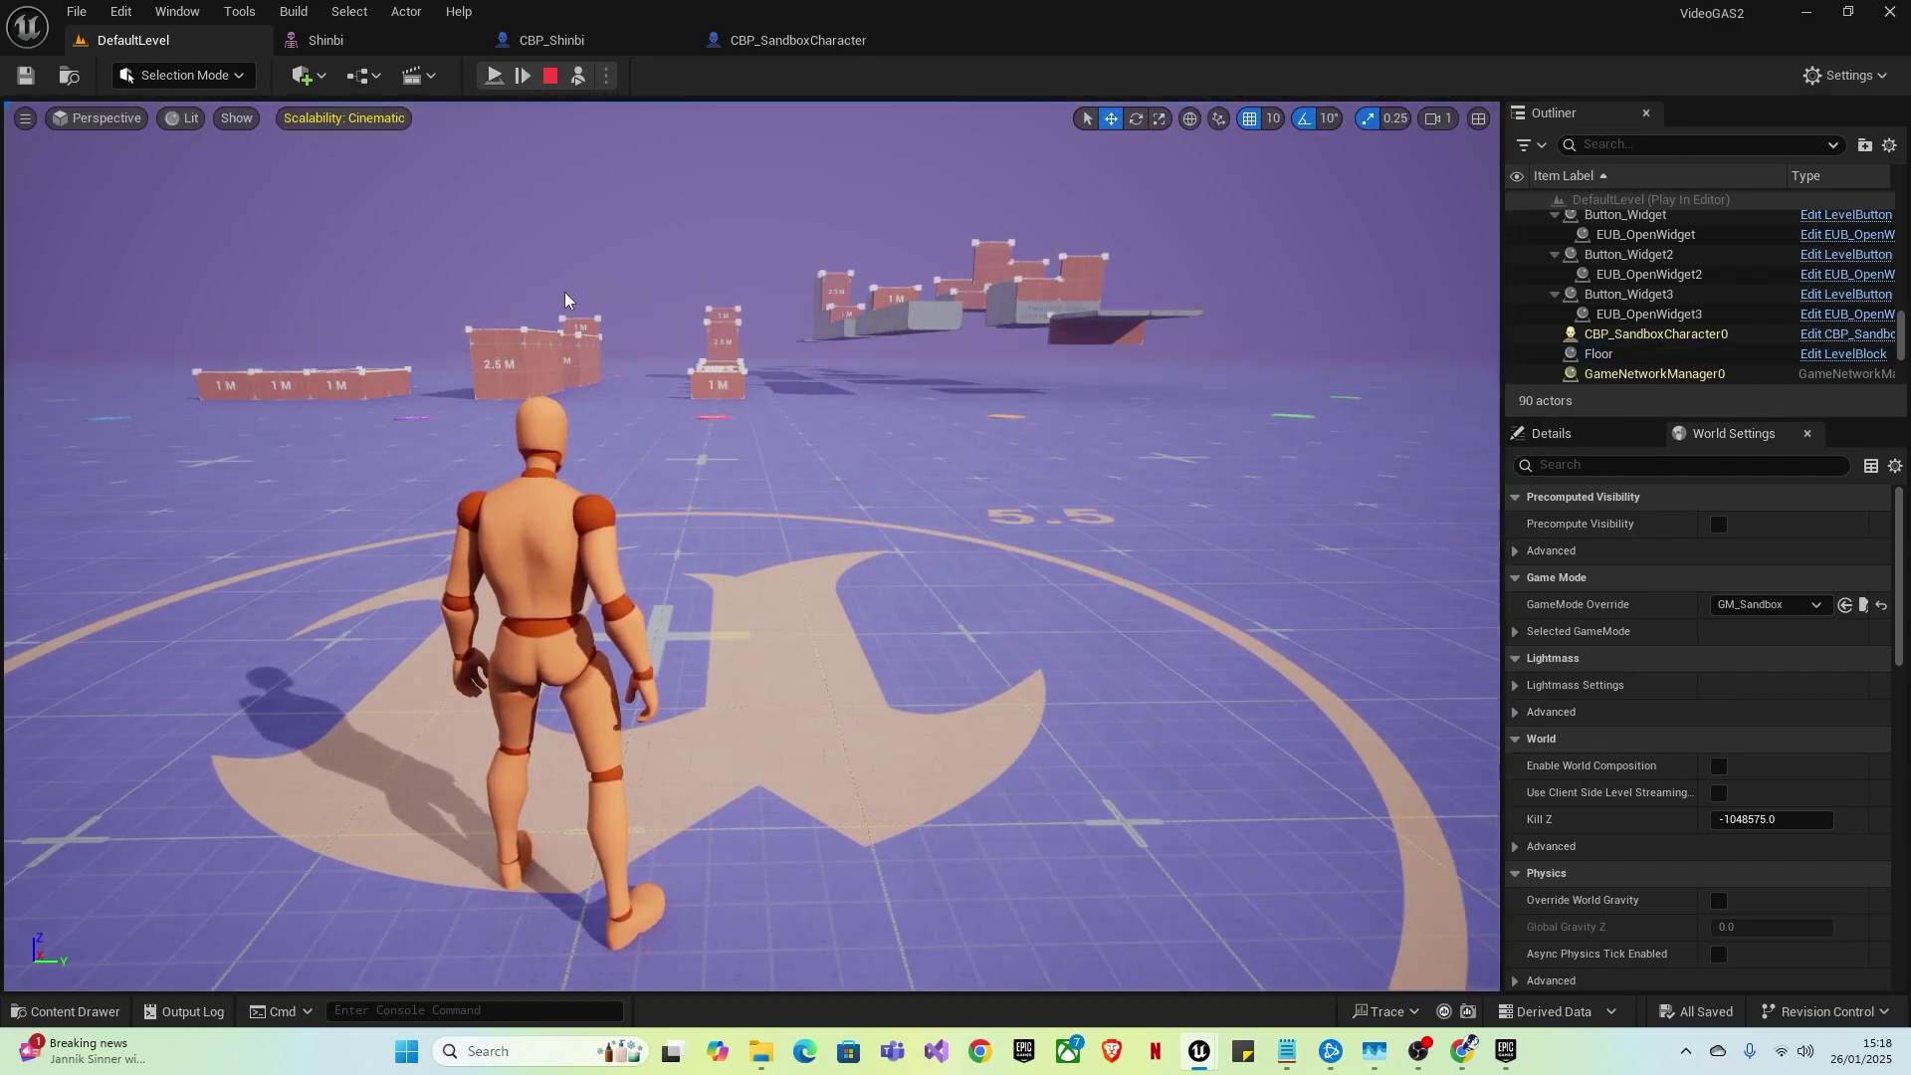
# - Walk the character onto the Game Animation Widget pad to open the widget, and end the play session
pyautogui.click(494, 76)
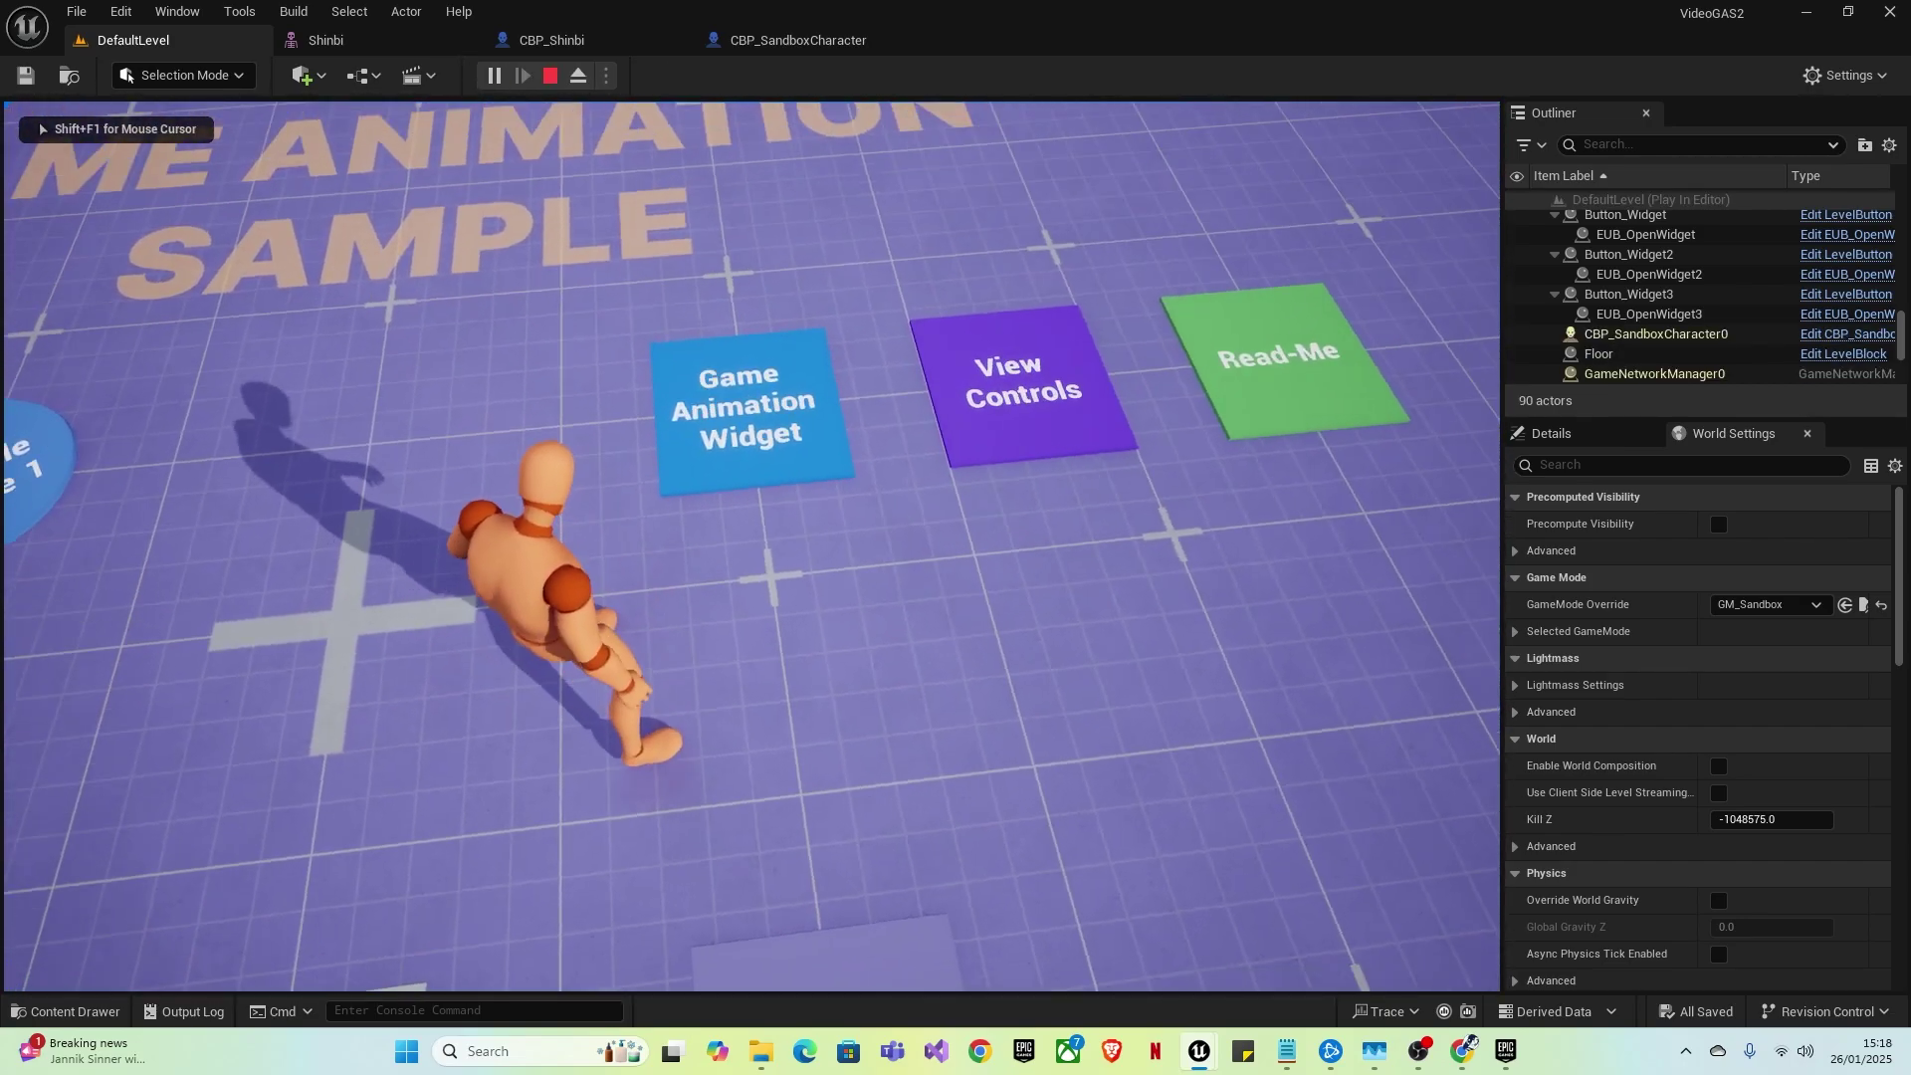
pyautogui.press('w')
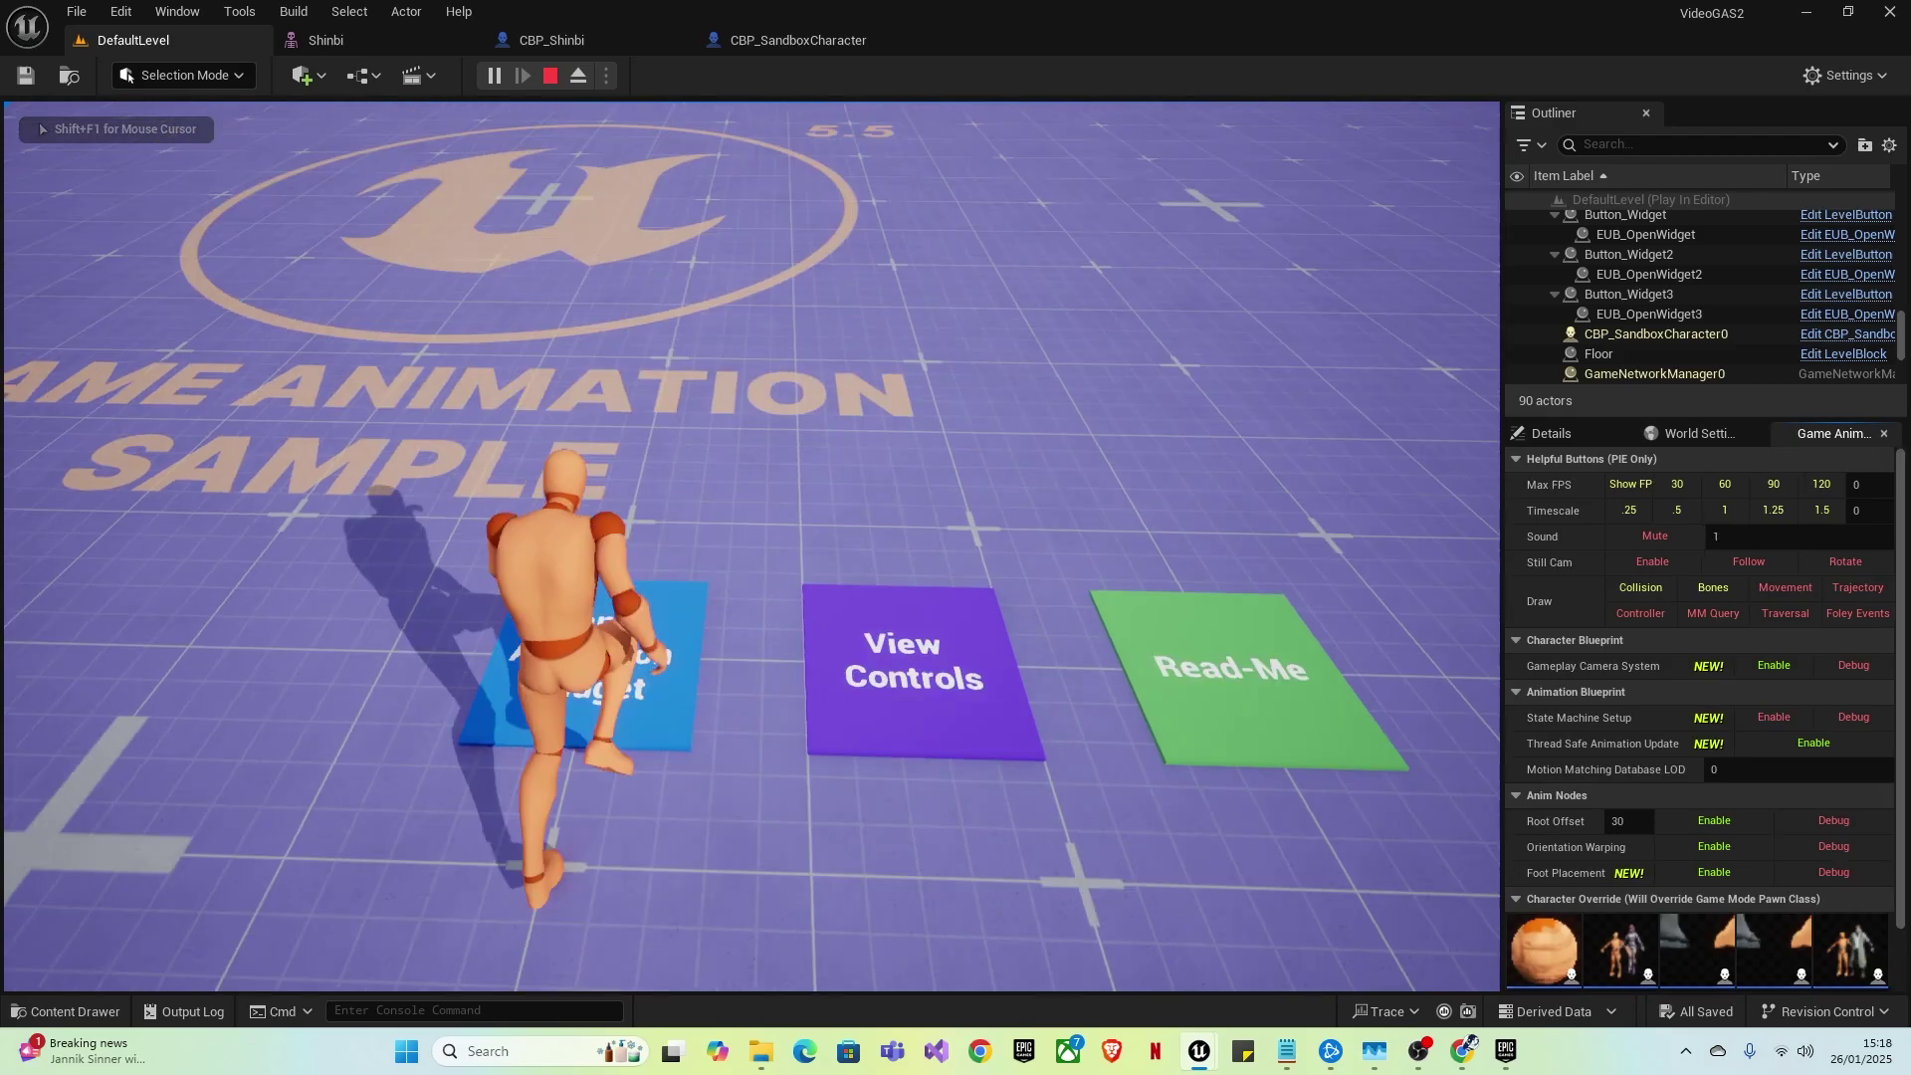
pyautogui.press('a')
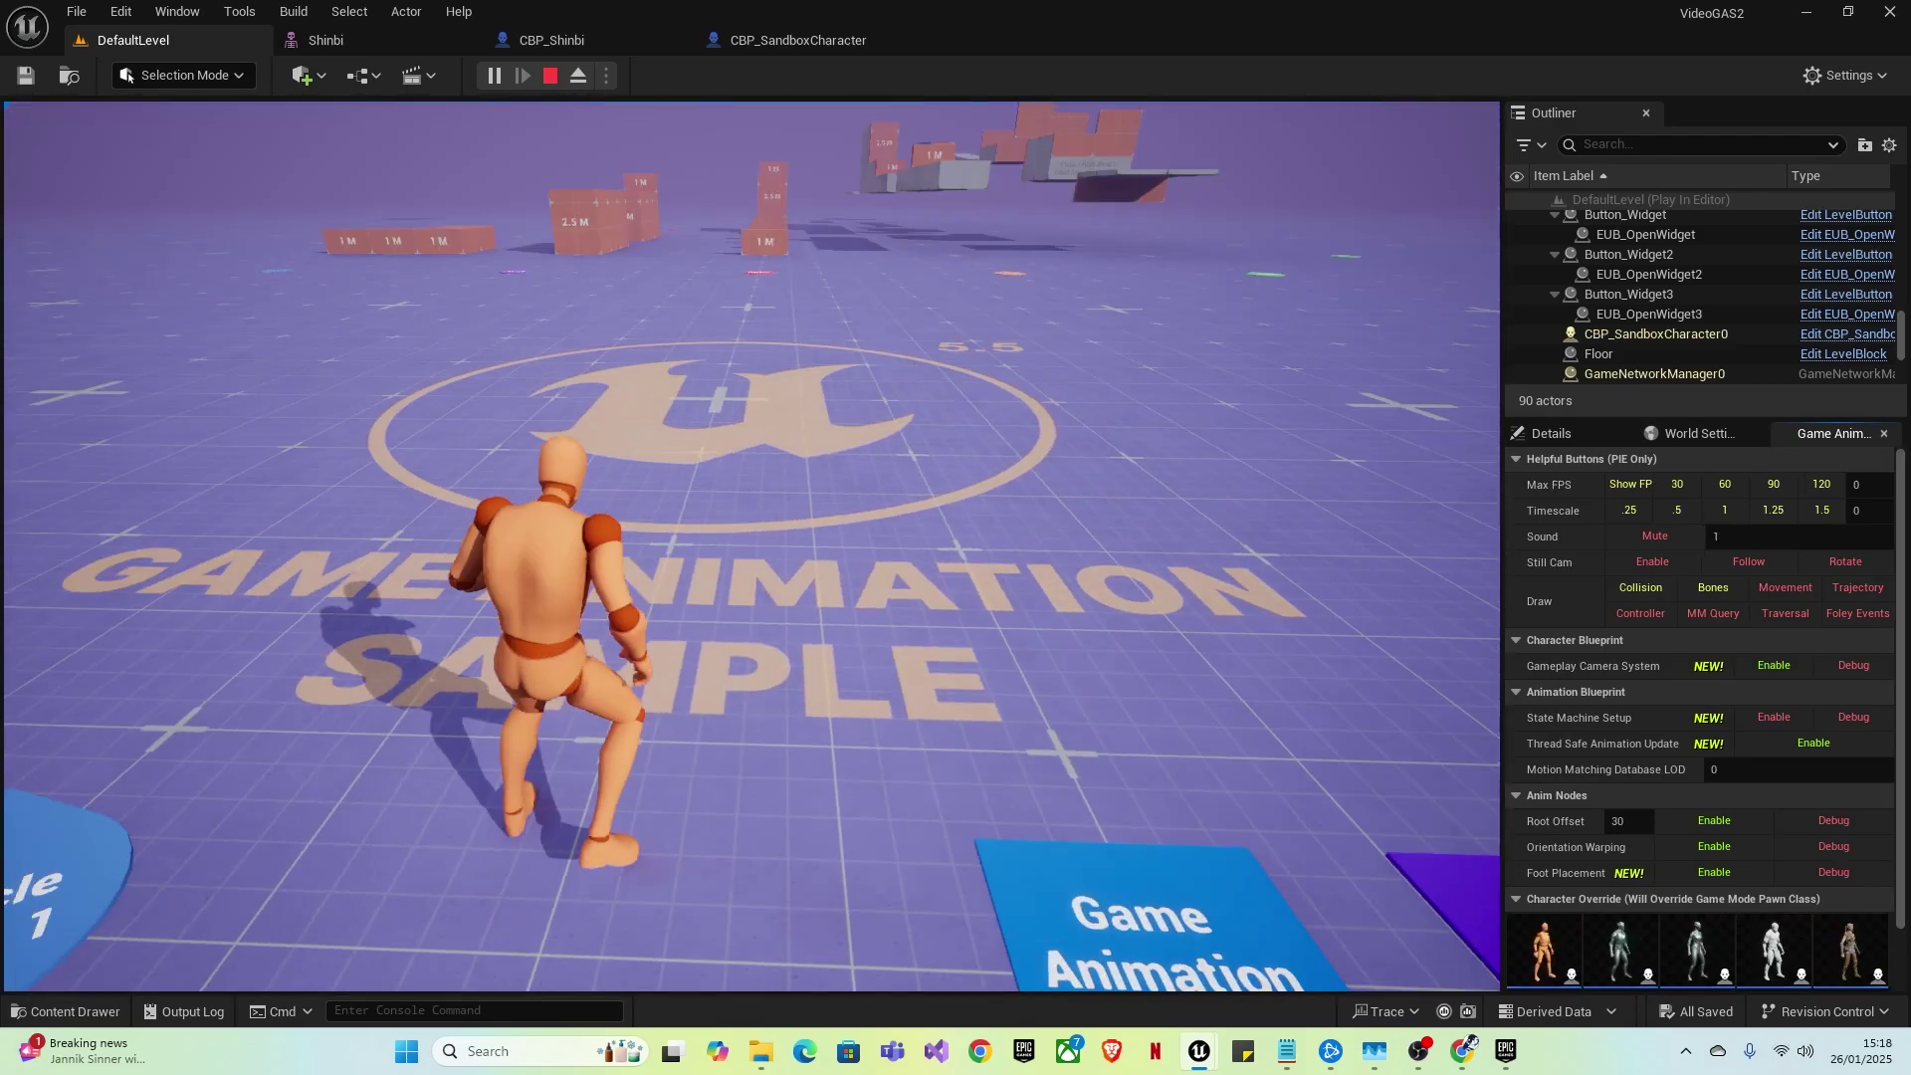
pyautogui.press('Escape')
# - Start another short play session in DefaultLevel and stop it
pyautogui.click(366, 1009)
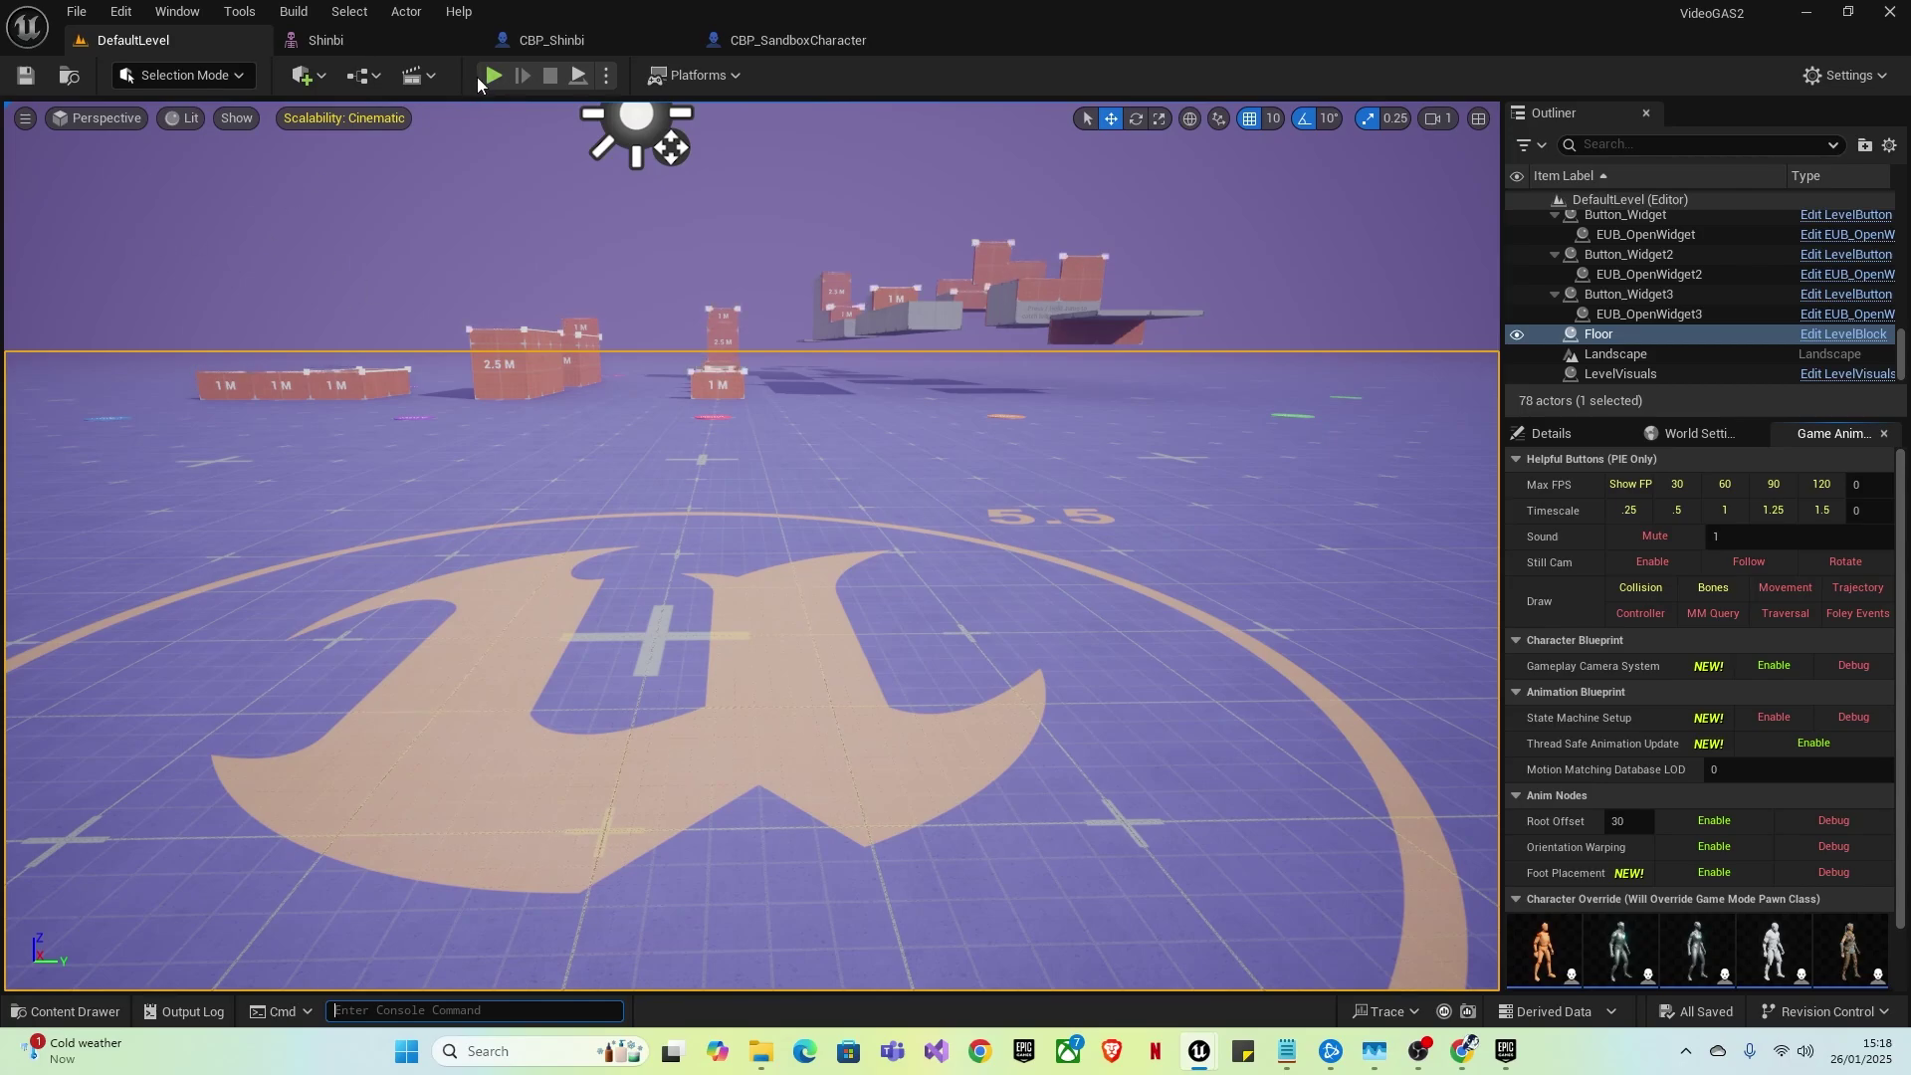
pyautogui.click(488, 75)
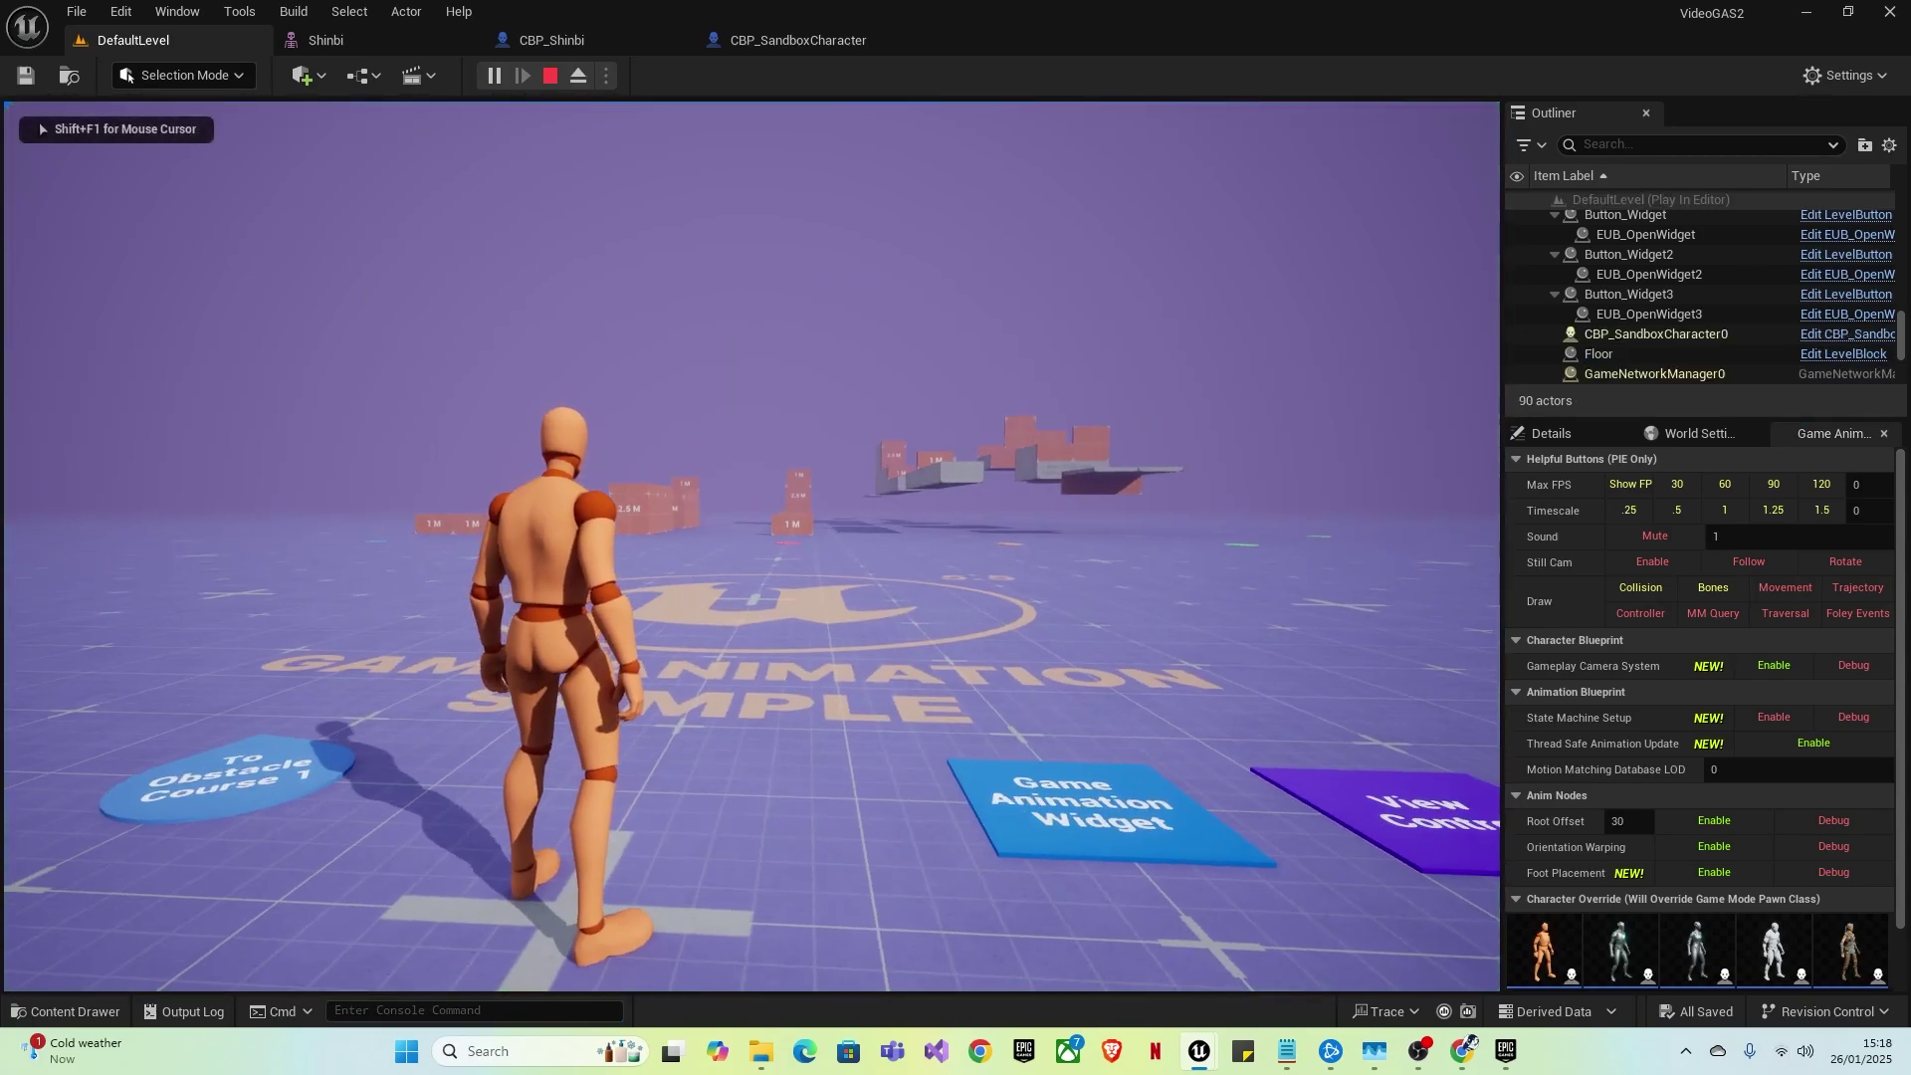
pyautogui.press('Escape')
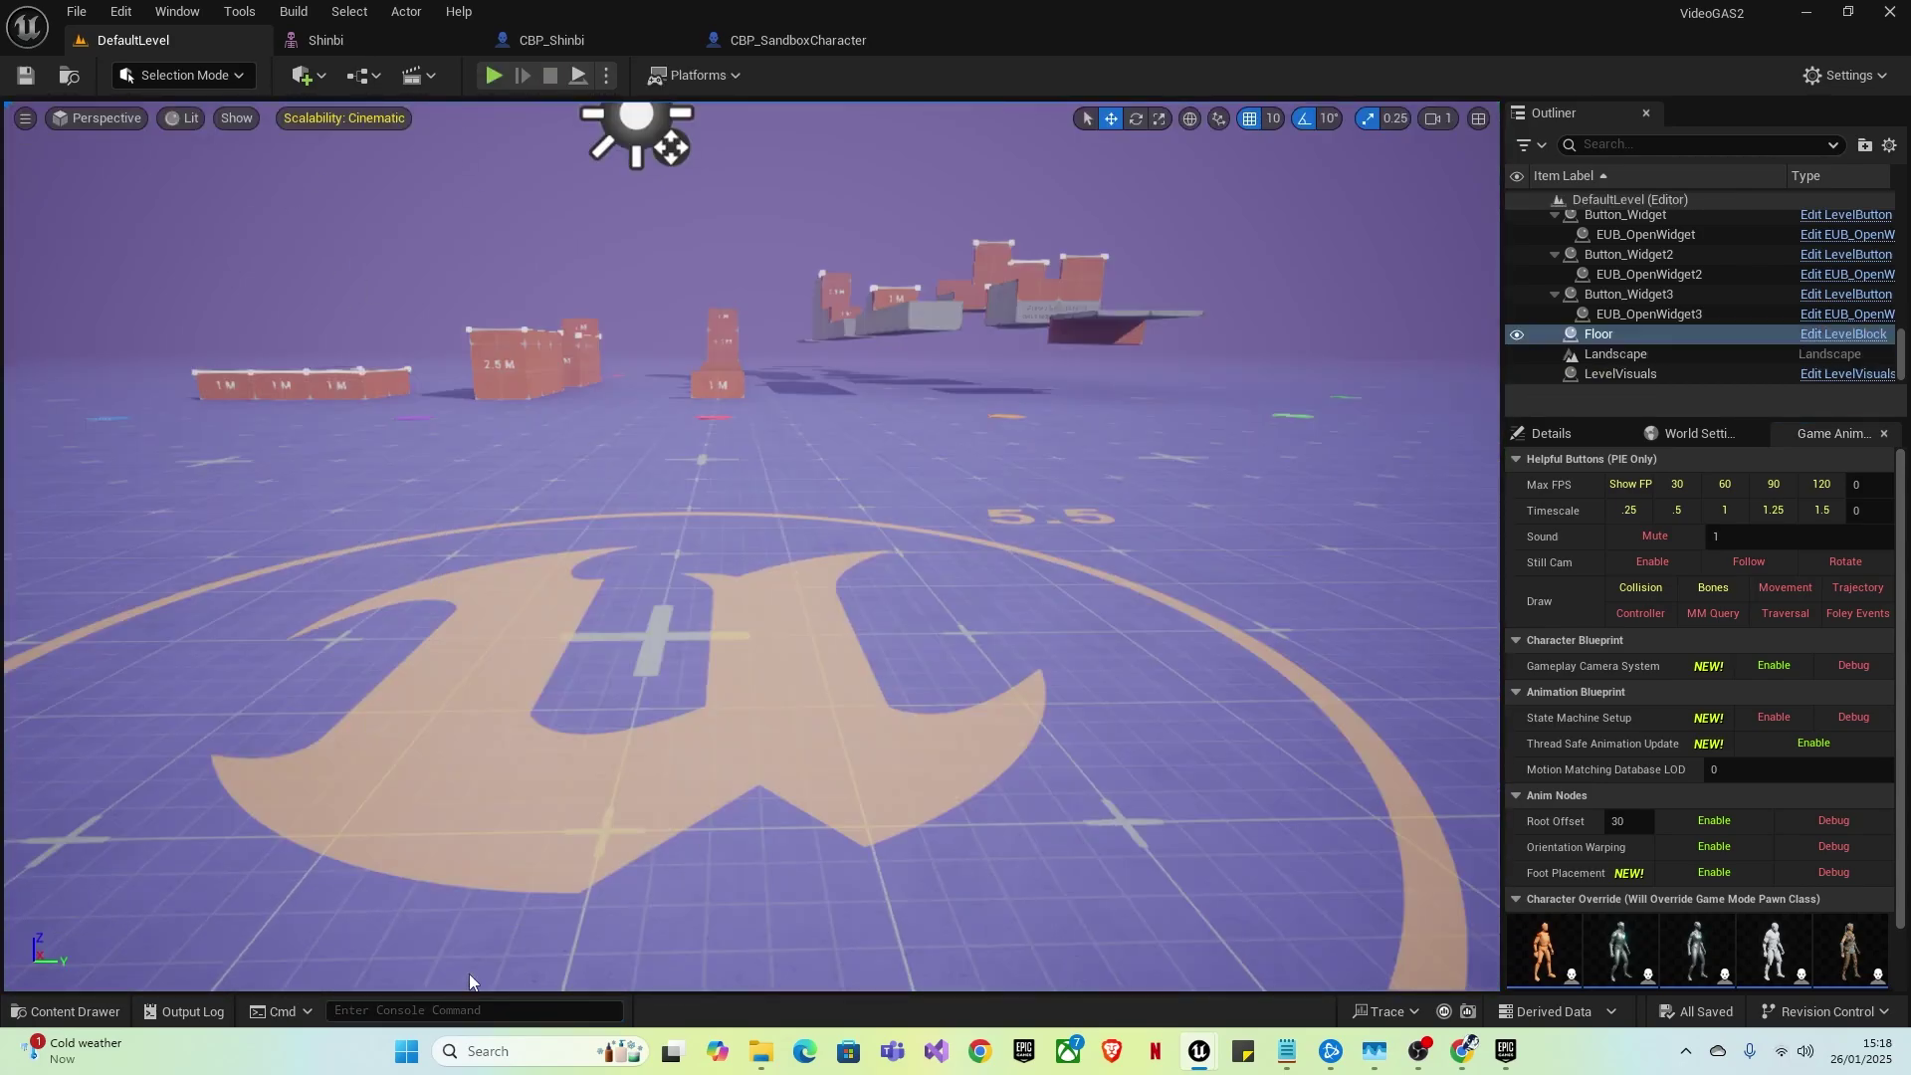
# - Run the console command r.streaming.poolsize 8000 to enlarge the texture streaming pool
pyautogui.click(388, 1009)
pyautogui.write('r')
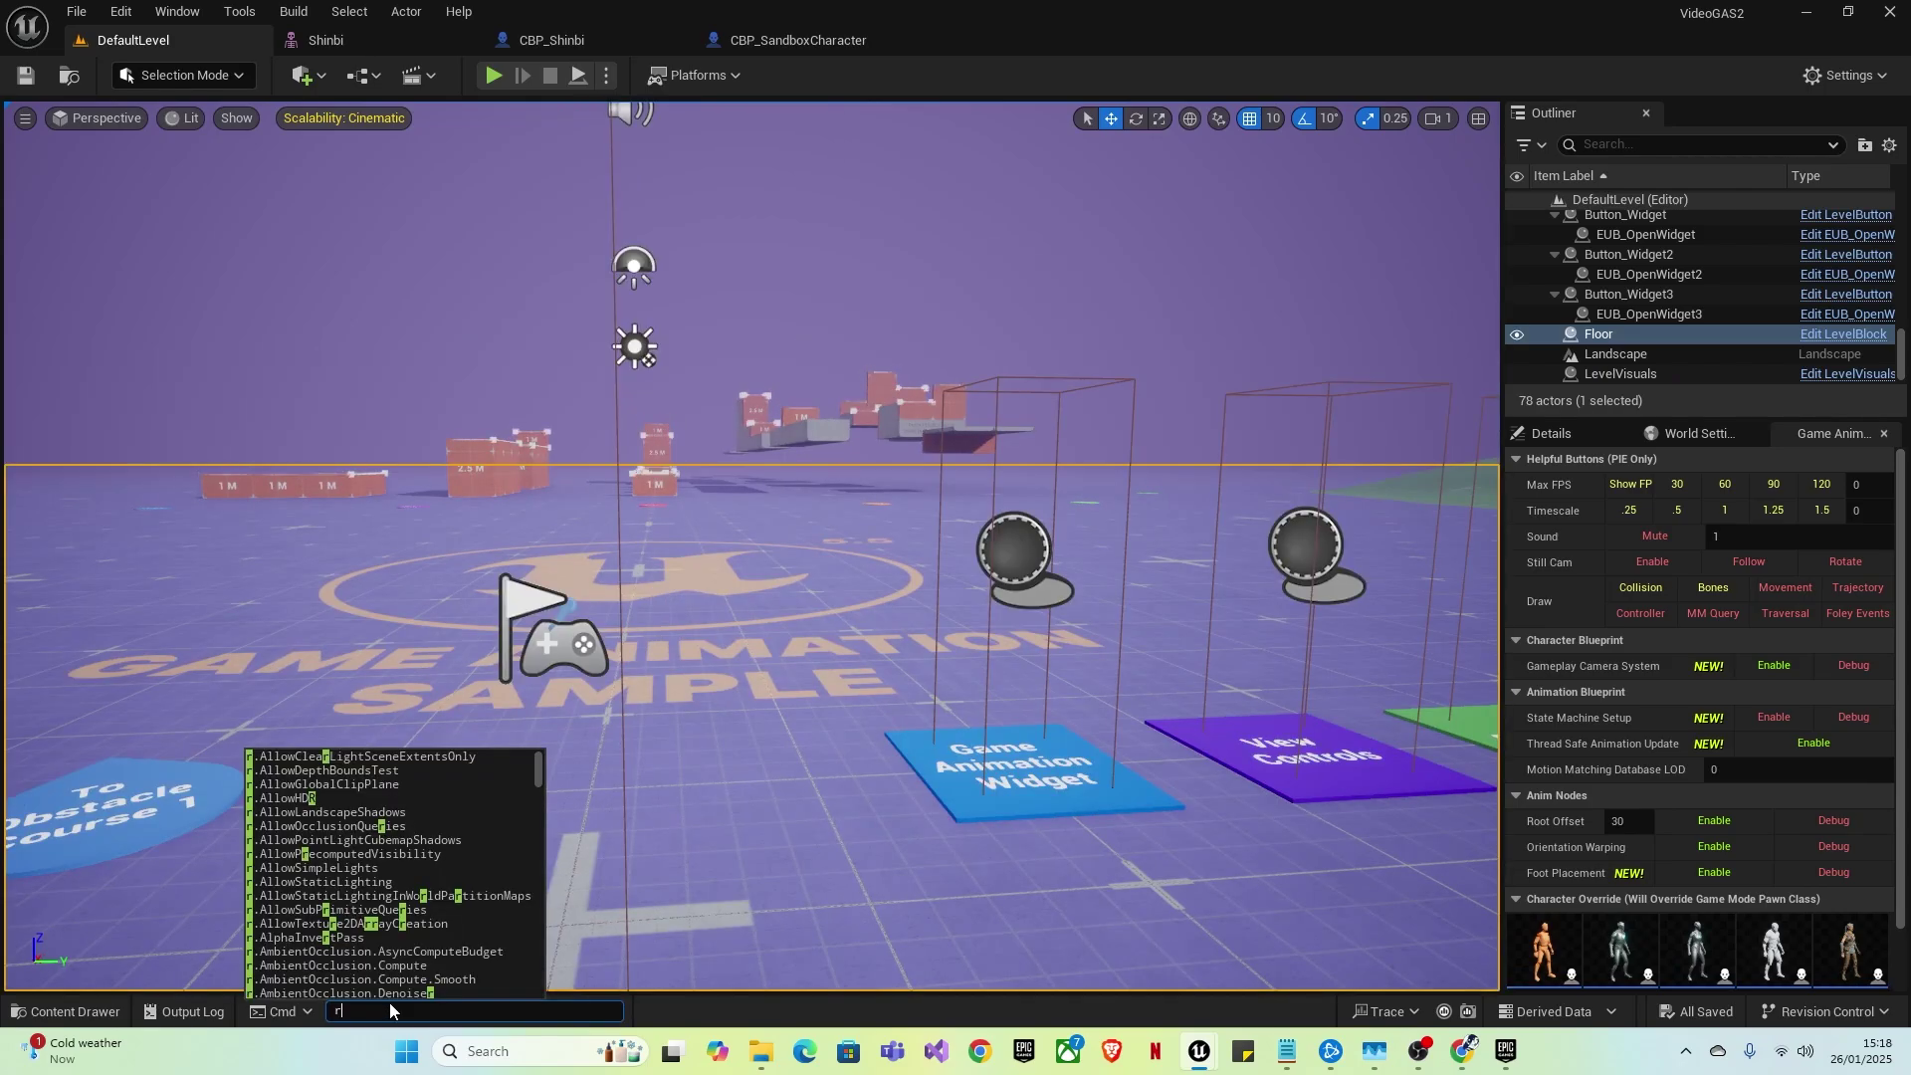
pyautogui.write('.streaming.poolsize')
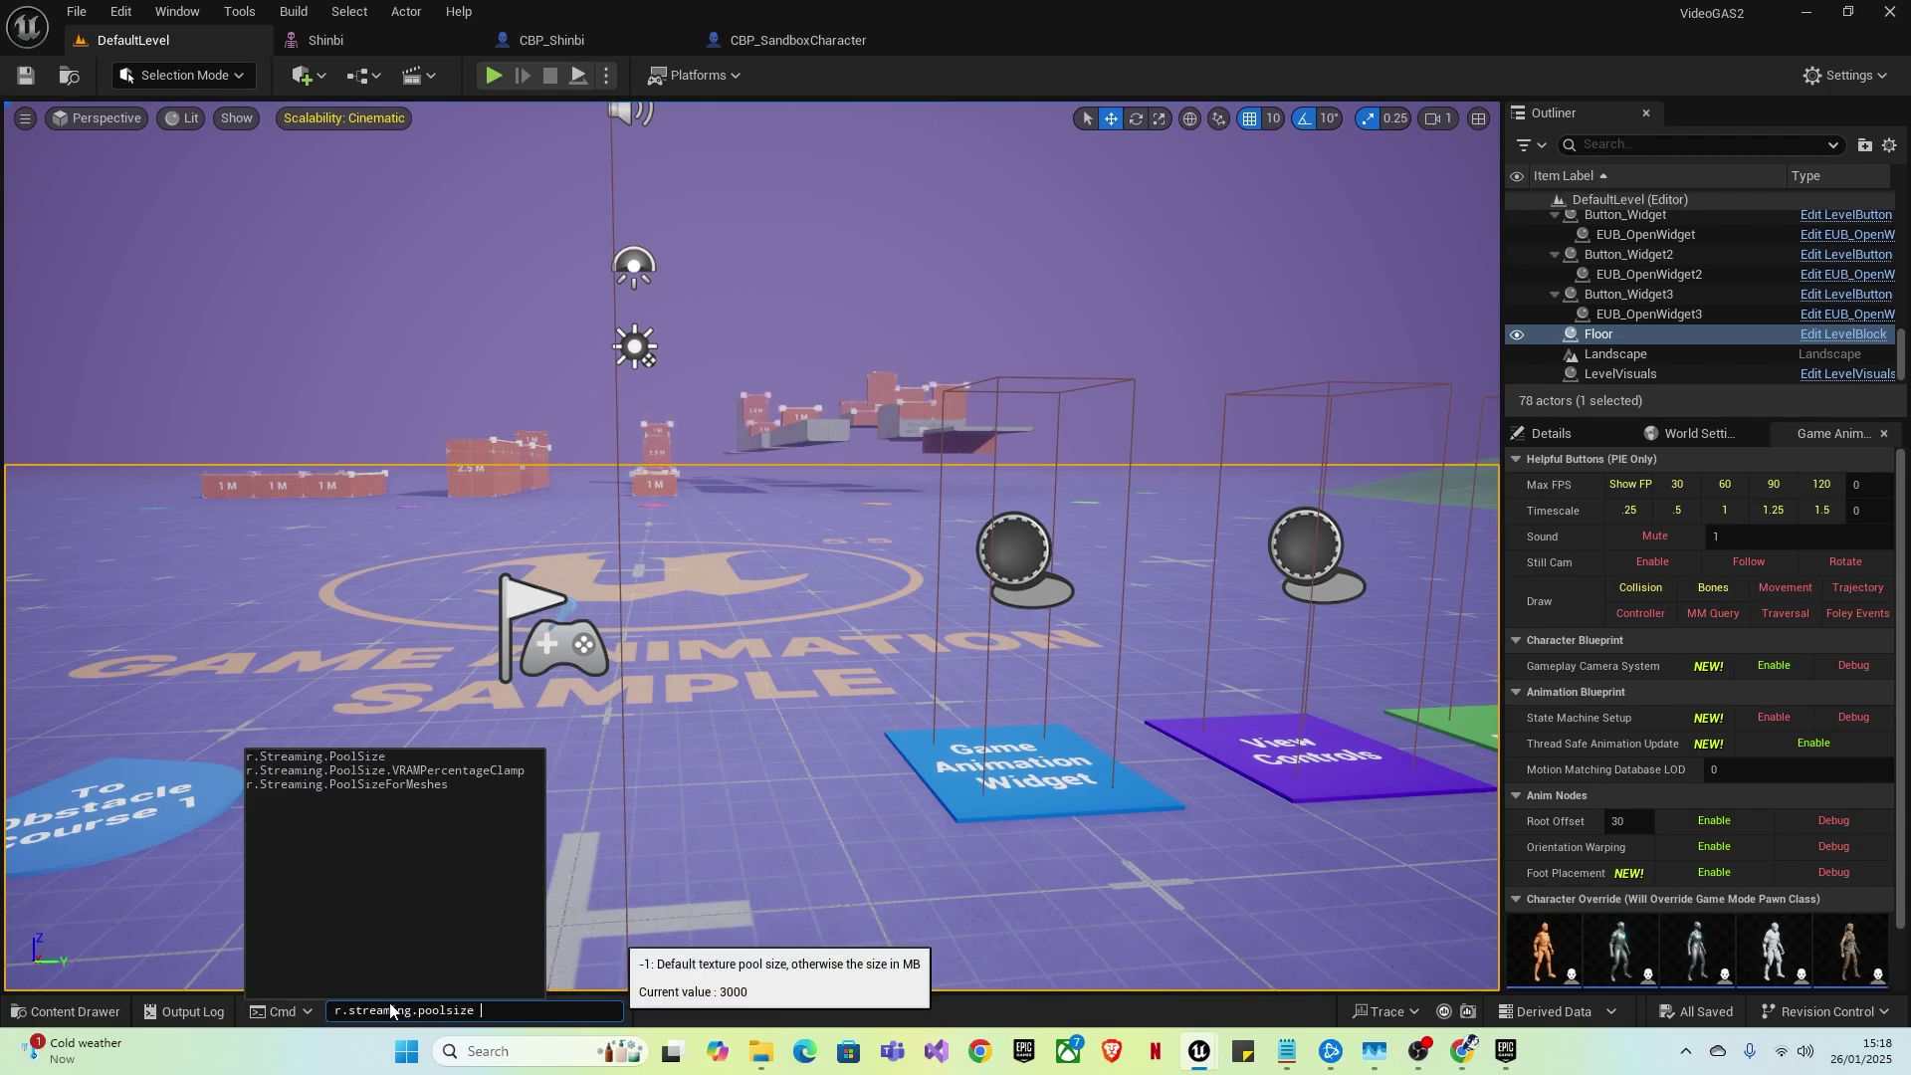
pyautogui.write(' 8000')
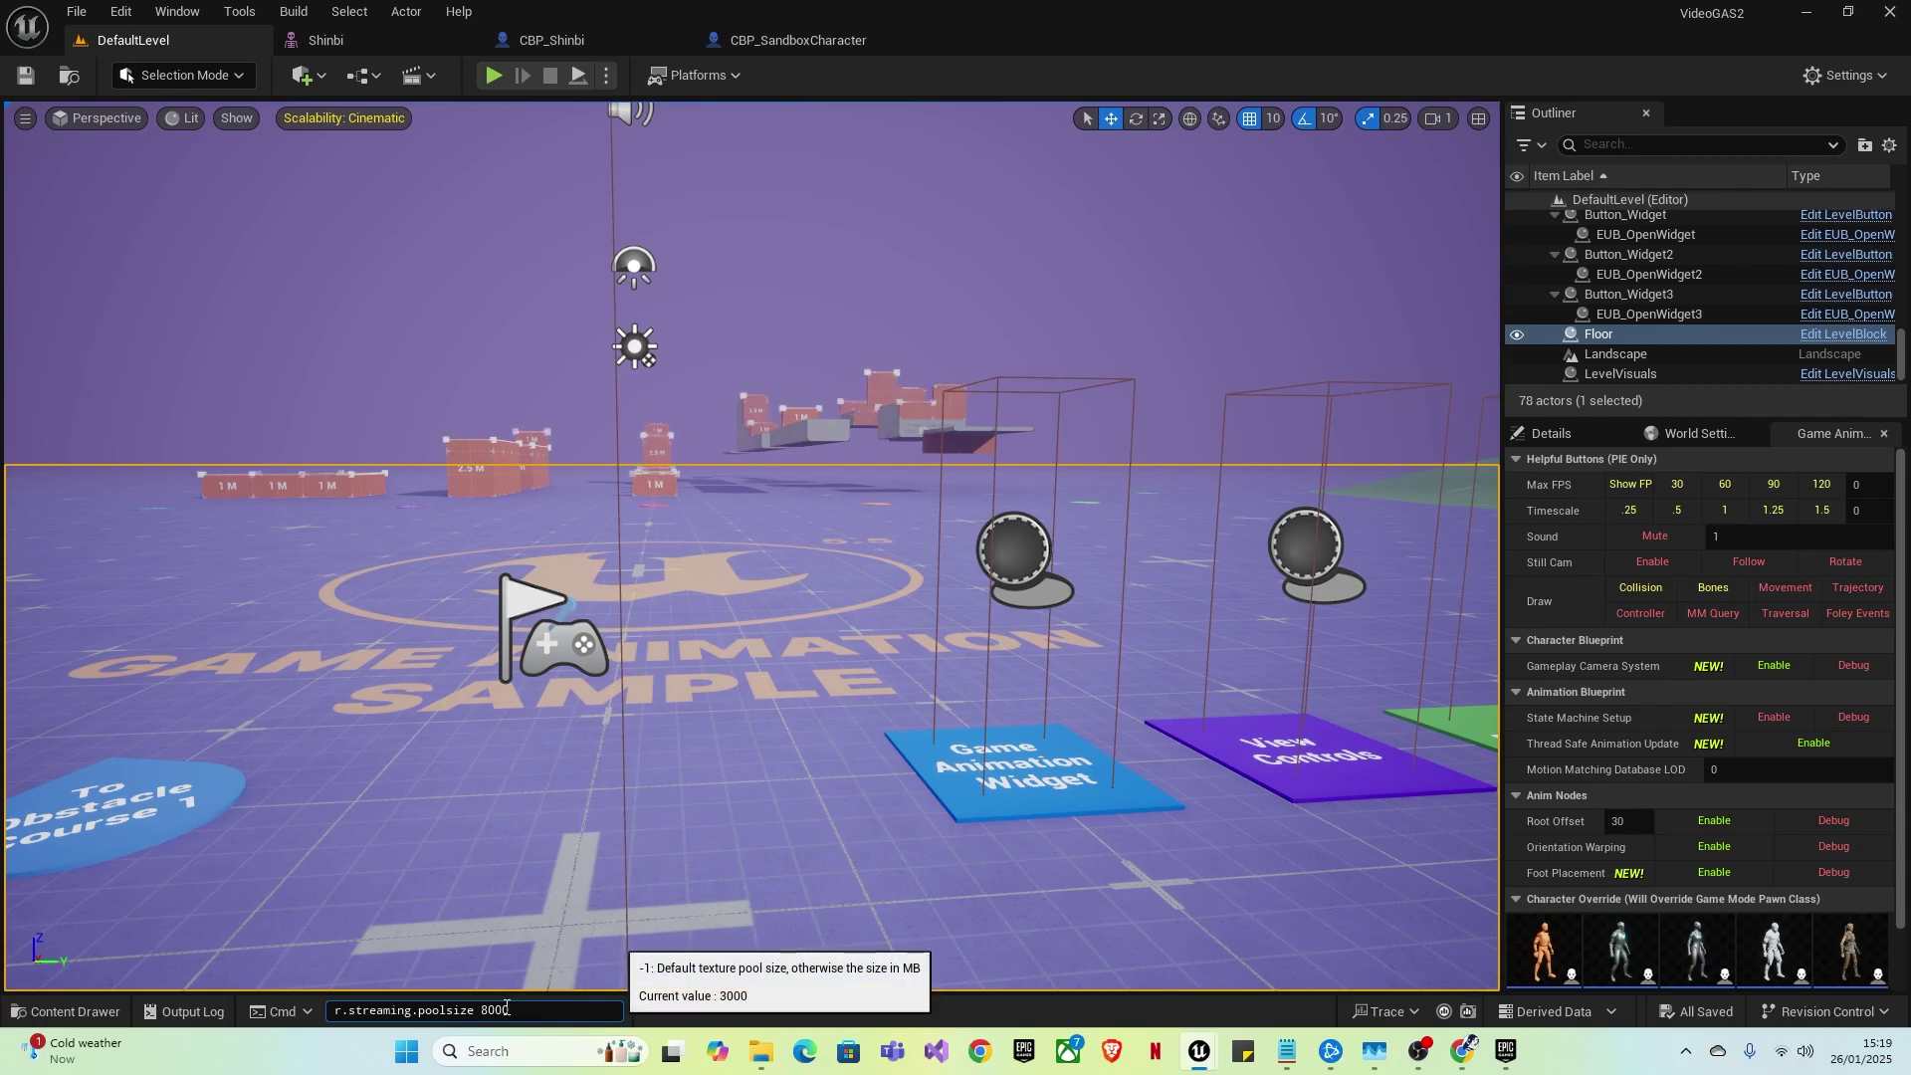
pyautogui.press('Return')
# - Play the level with the new pool size, move the character sideways both ways, and end the session
pyautogui.click(484, 77)
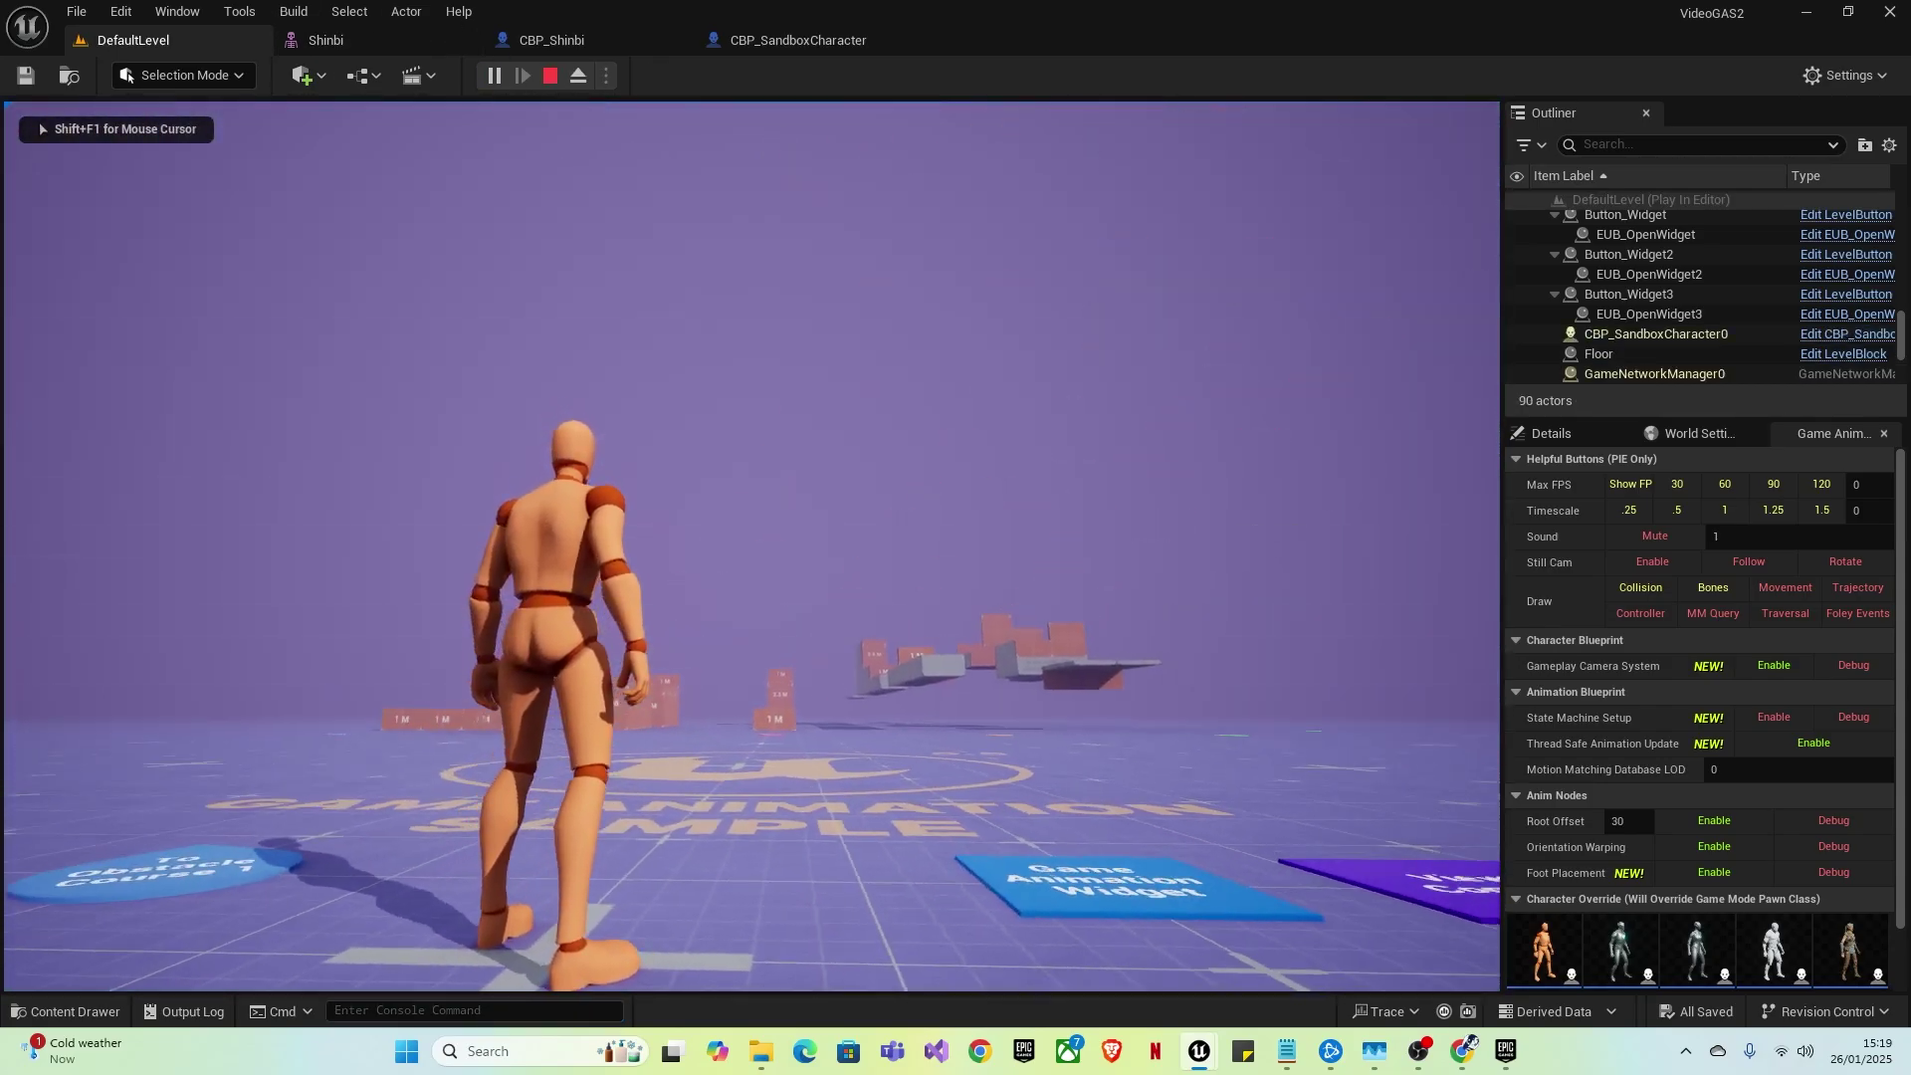
pyautogui.press('d')
pyautogui.press('a')
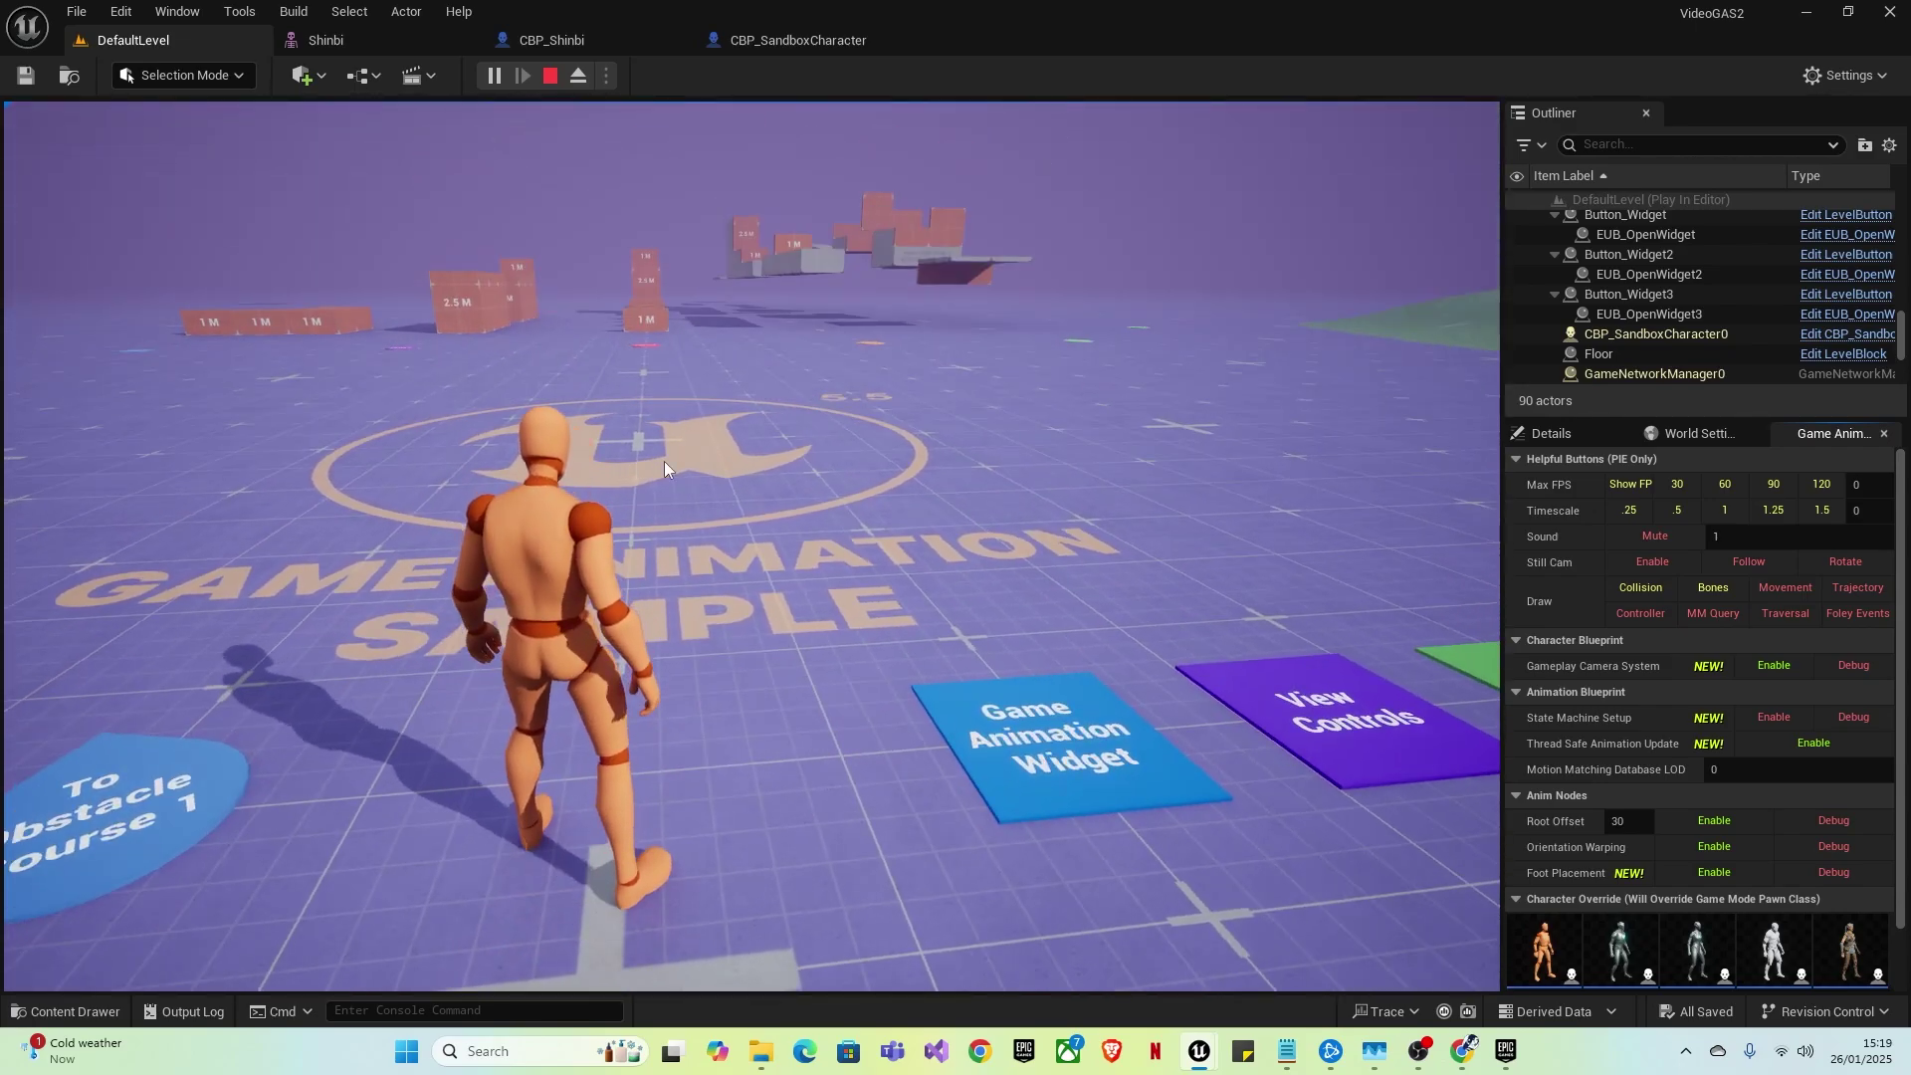
pyautogui.press('Escape')
# - Play DefaultLevel, detach from the pawn, override it with the second listed character and back to the first, and end the session
pyautogui.moveTo(657, 376); pyautogui.dragTo(649, 381, button='right')
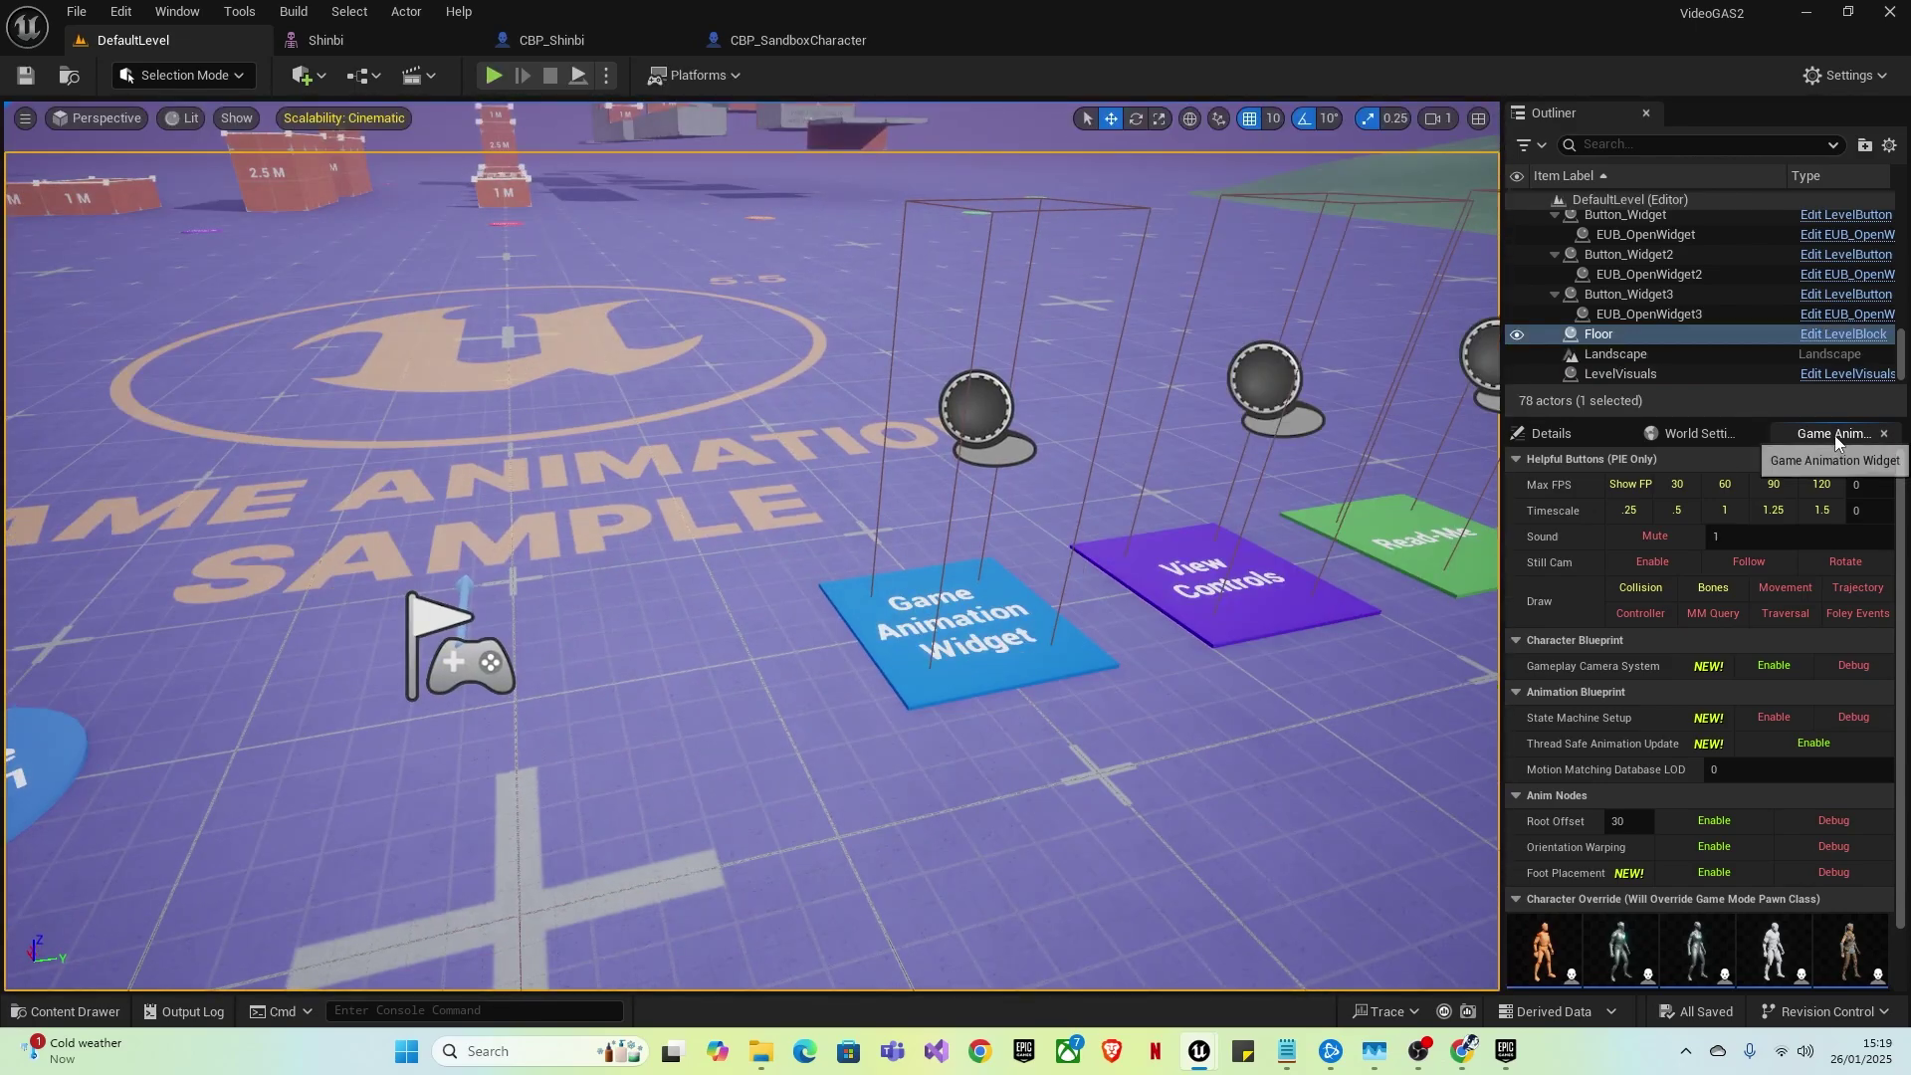
pyautogui.scroll(-2, 1735, 826)
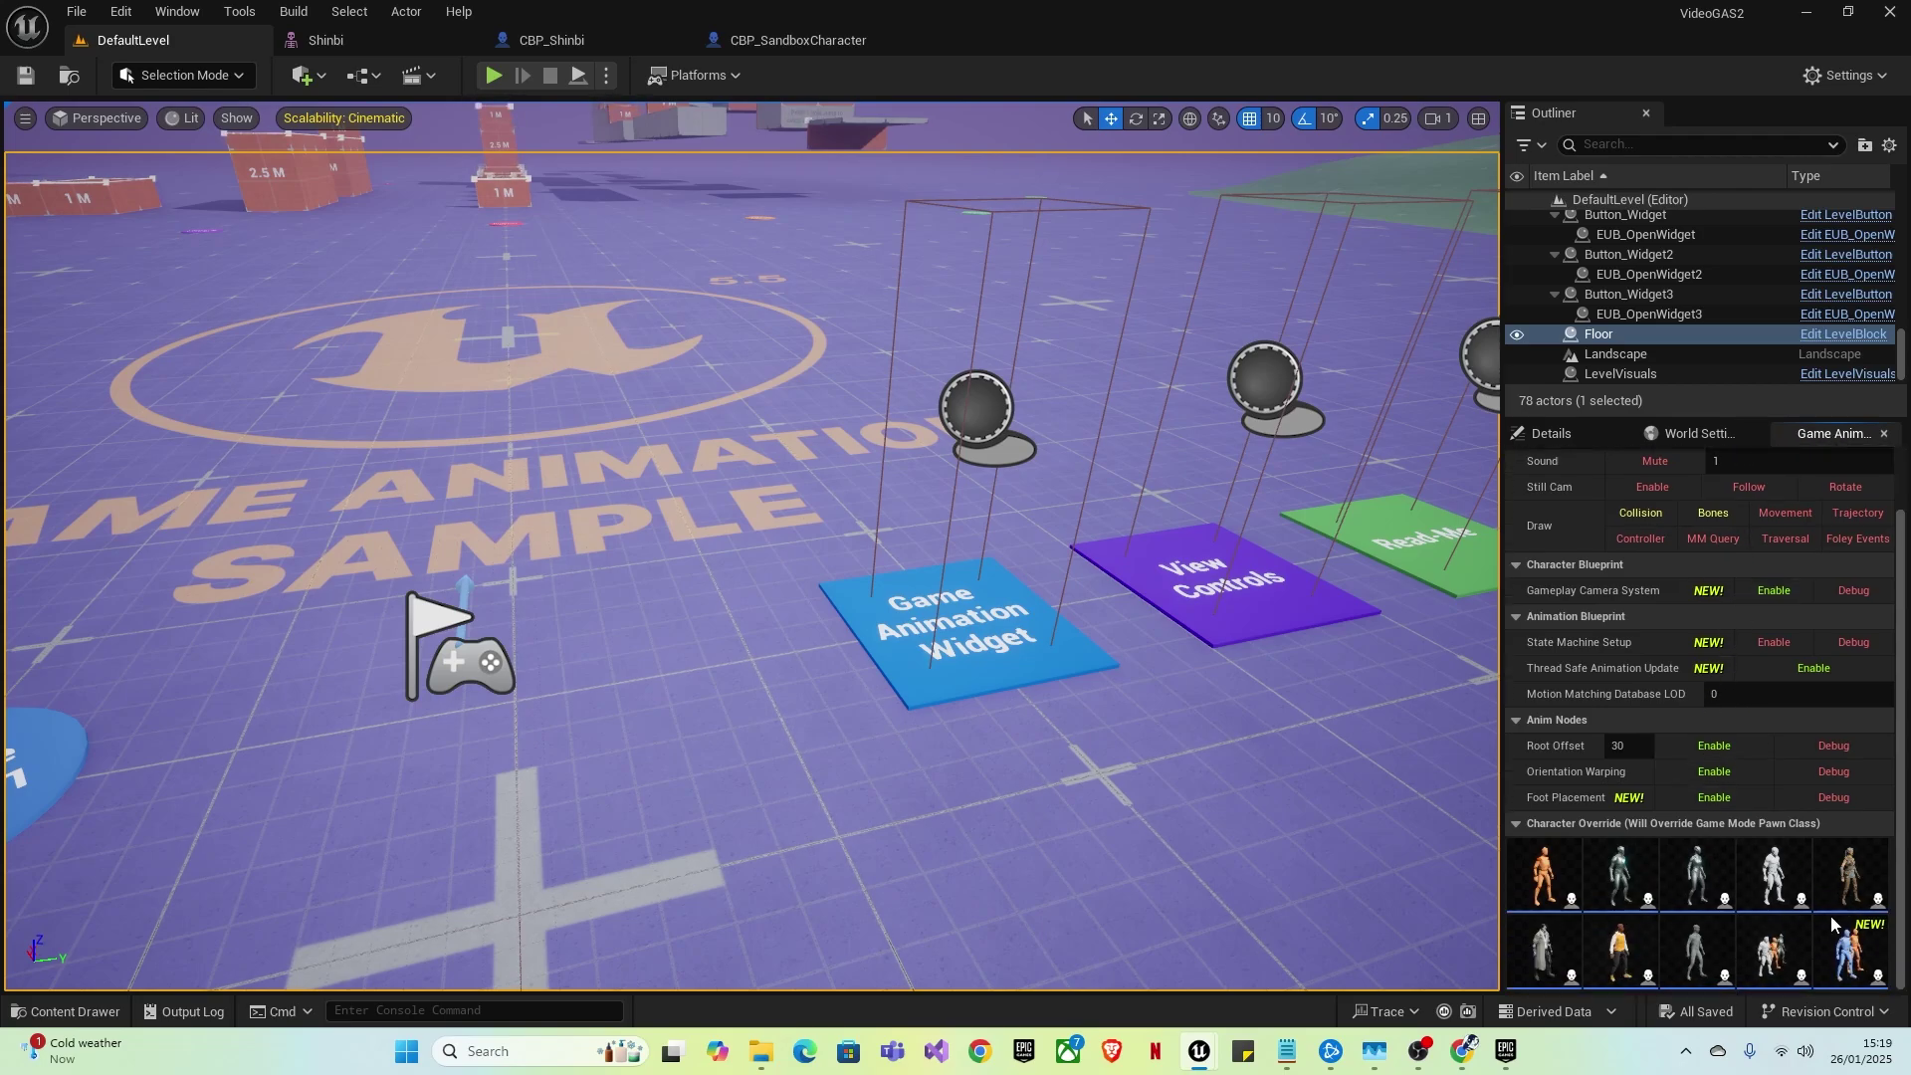
pyautogui.hotkey('alt', 'p')
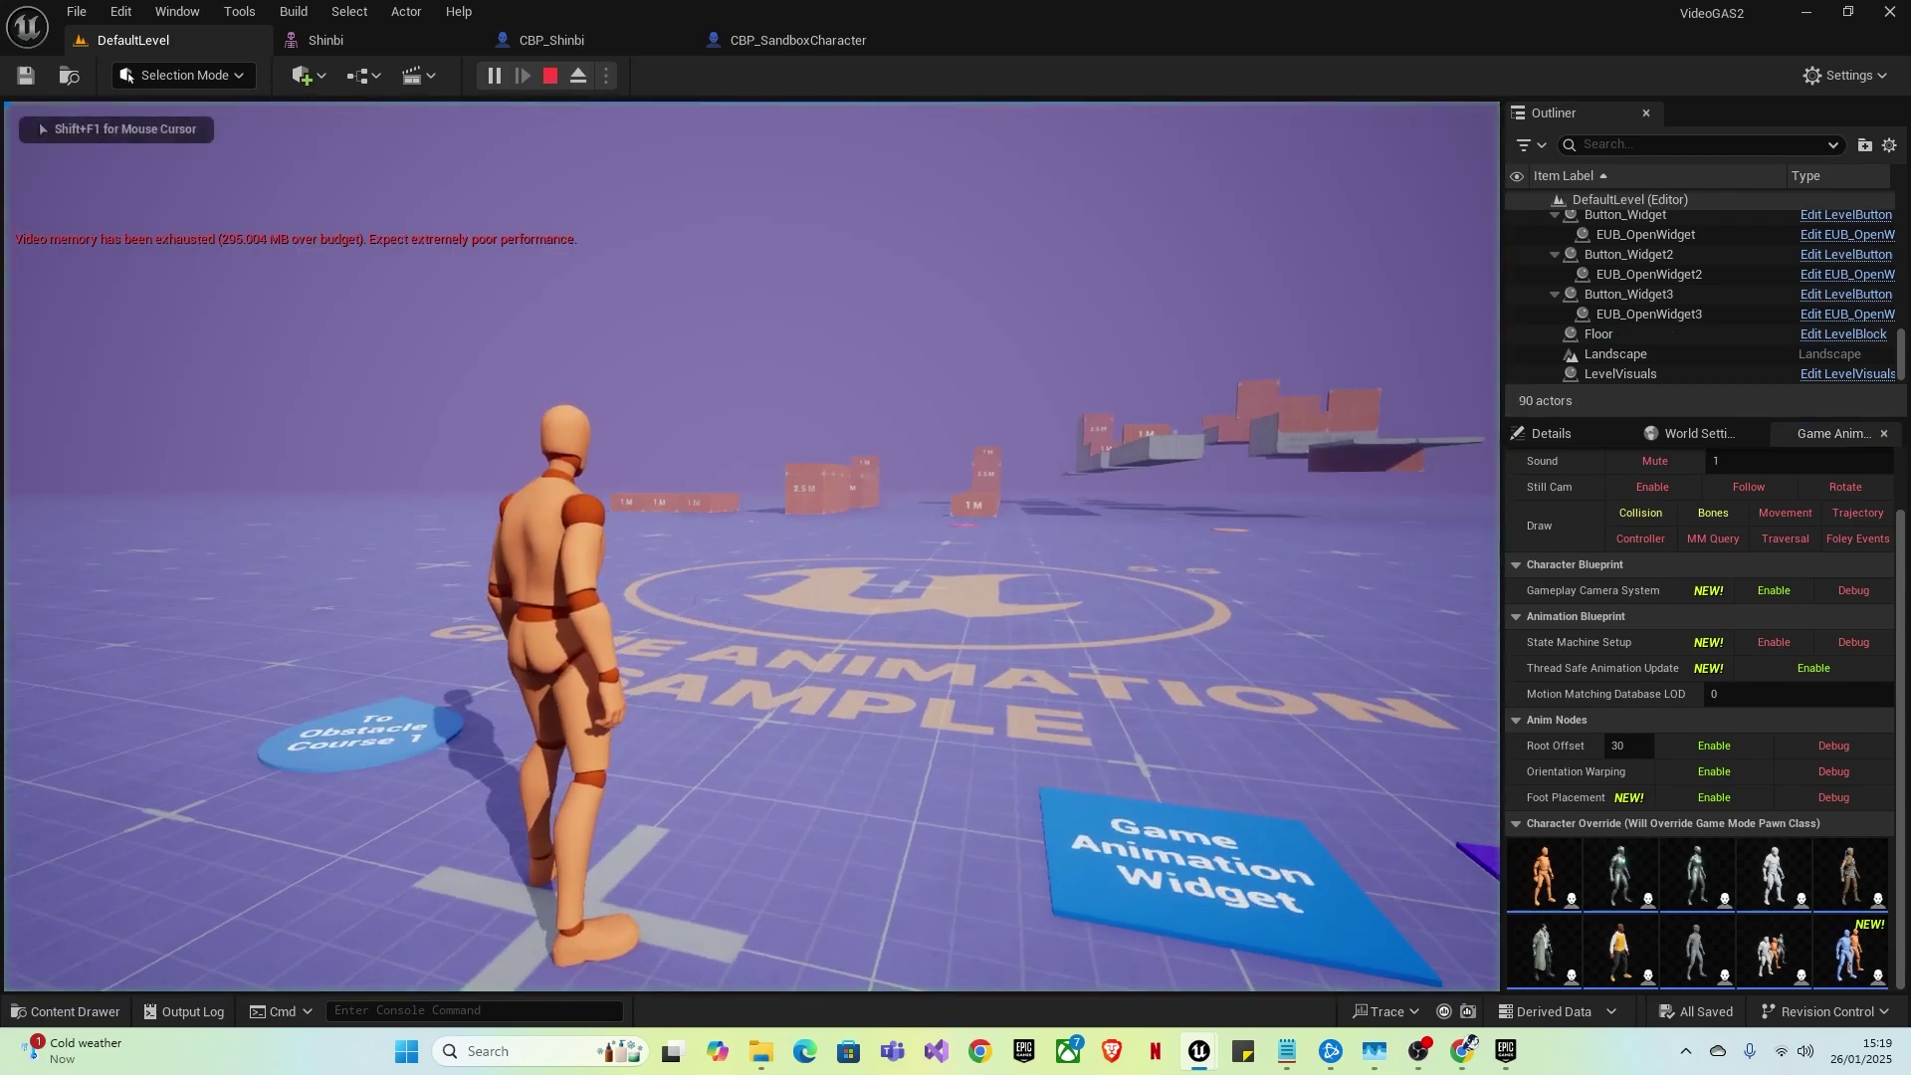
pyautogui.press('F8')
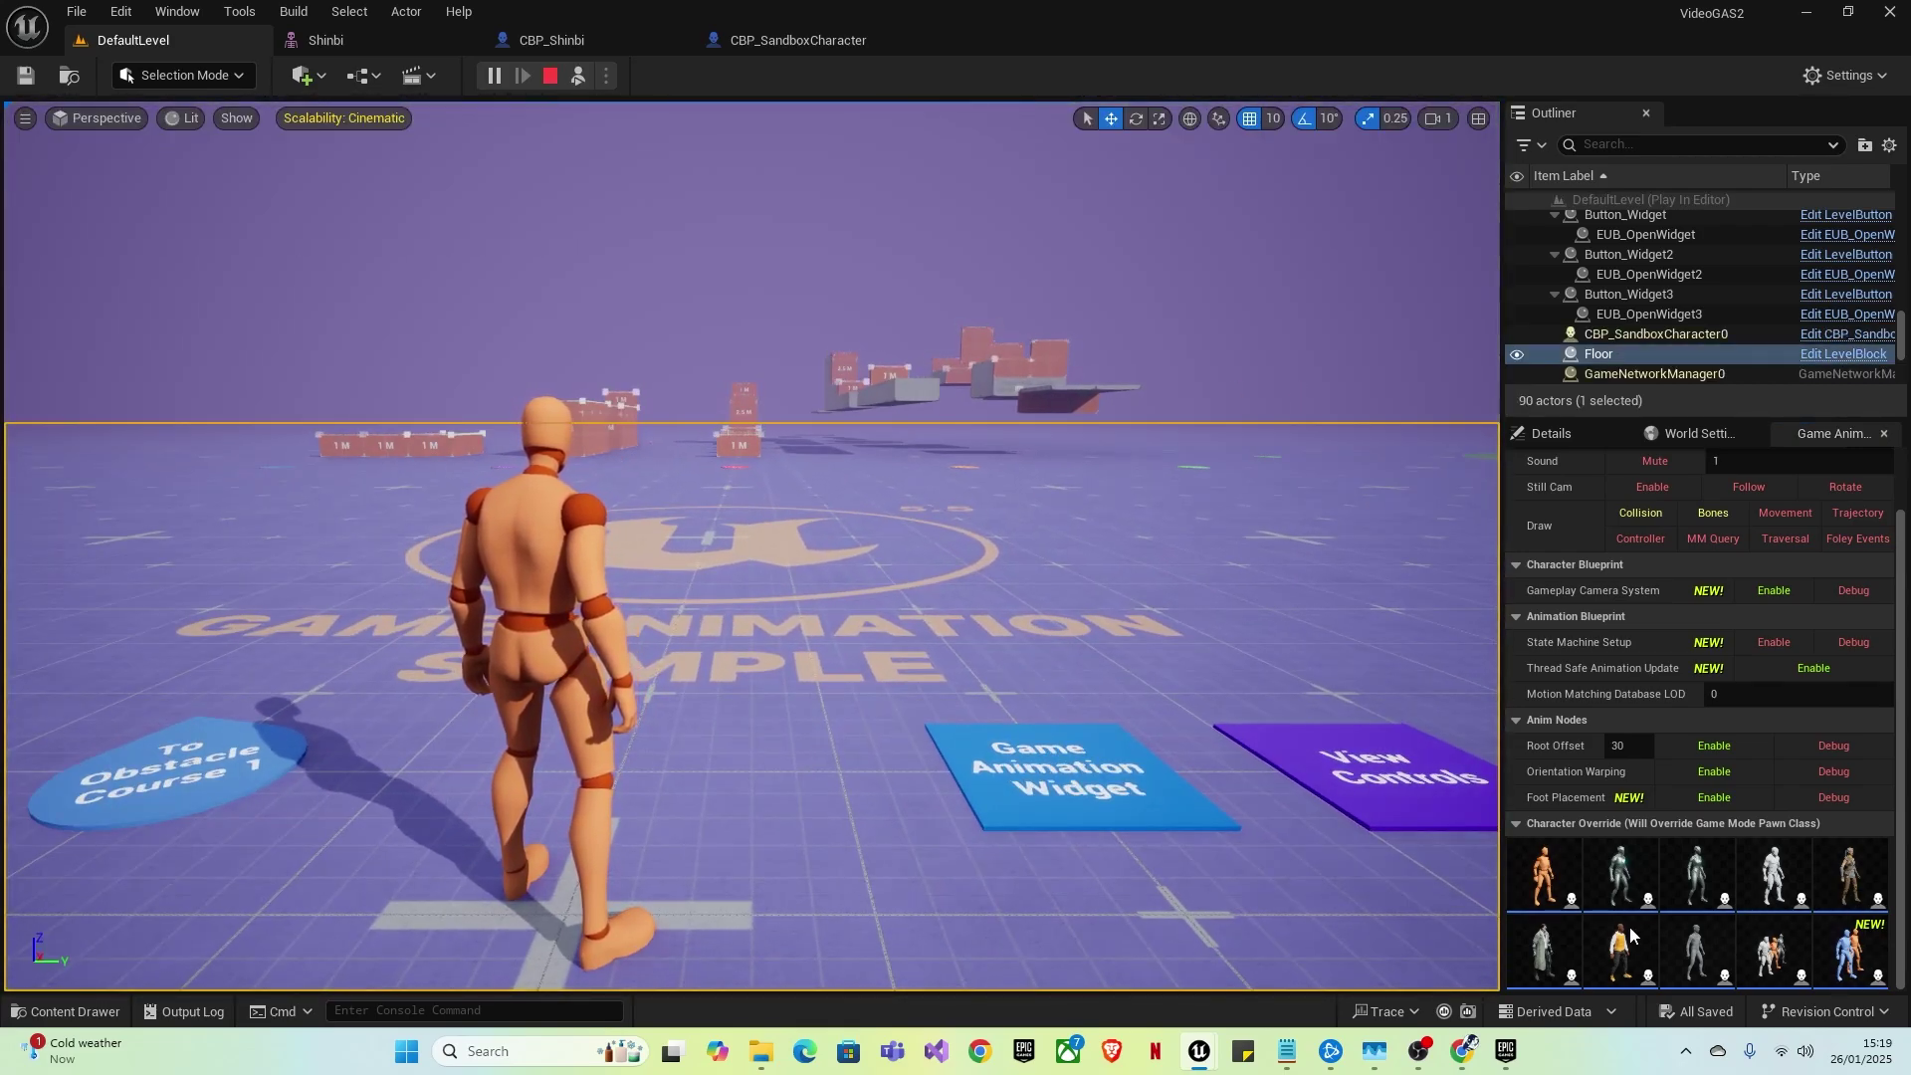
pyautogui.click(1632, 868)
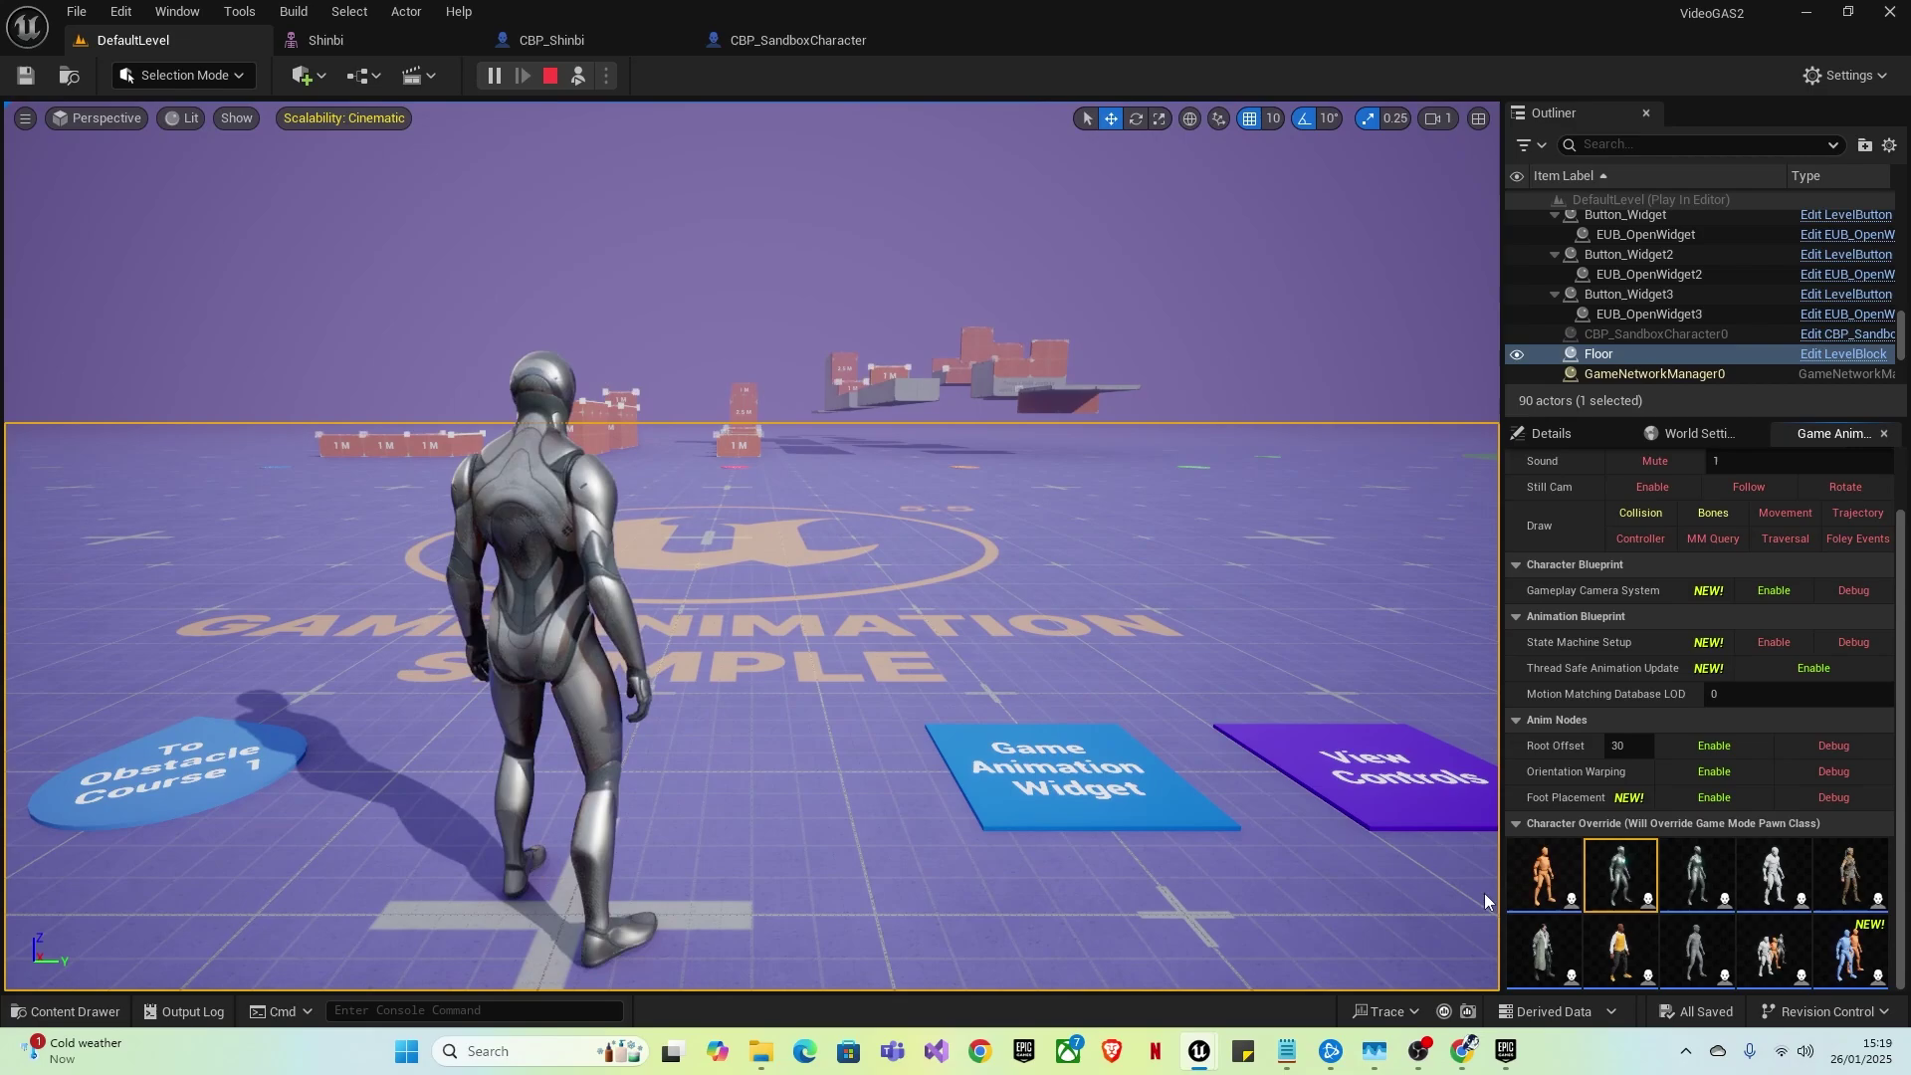
pyautogui.click(1542, 873)
pyautogui.press('Escape')
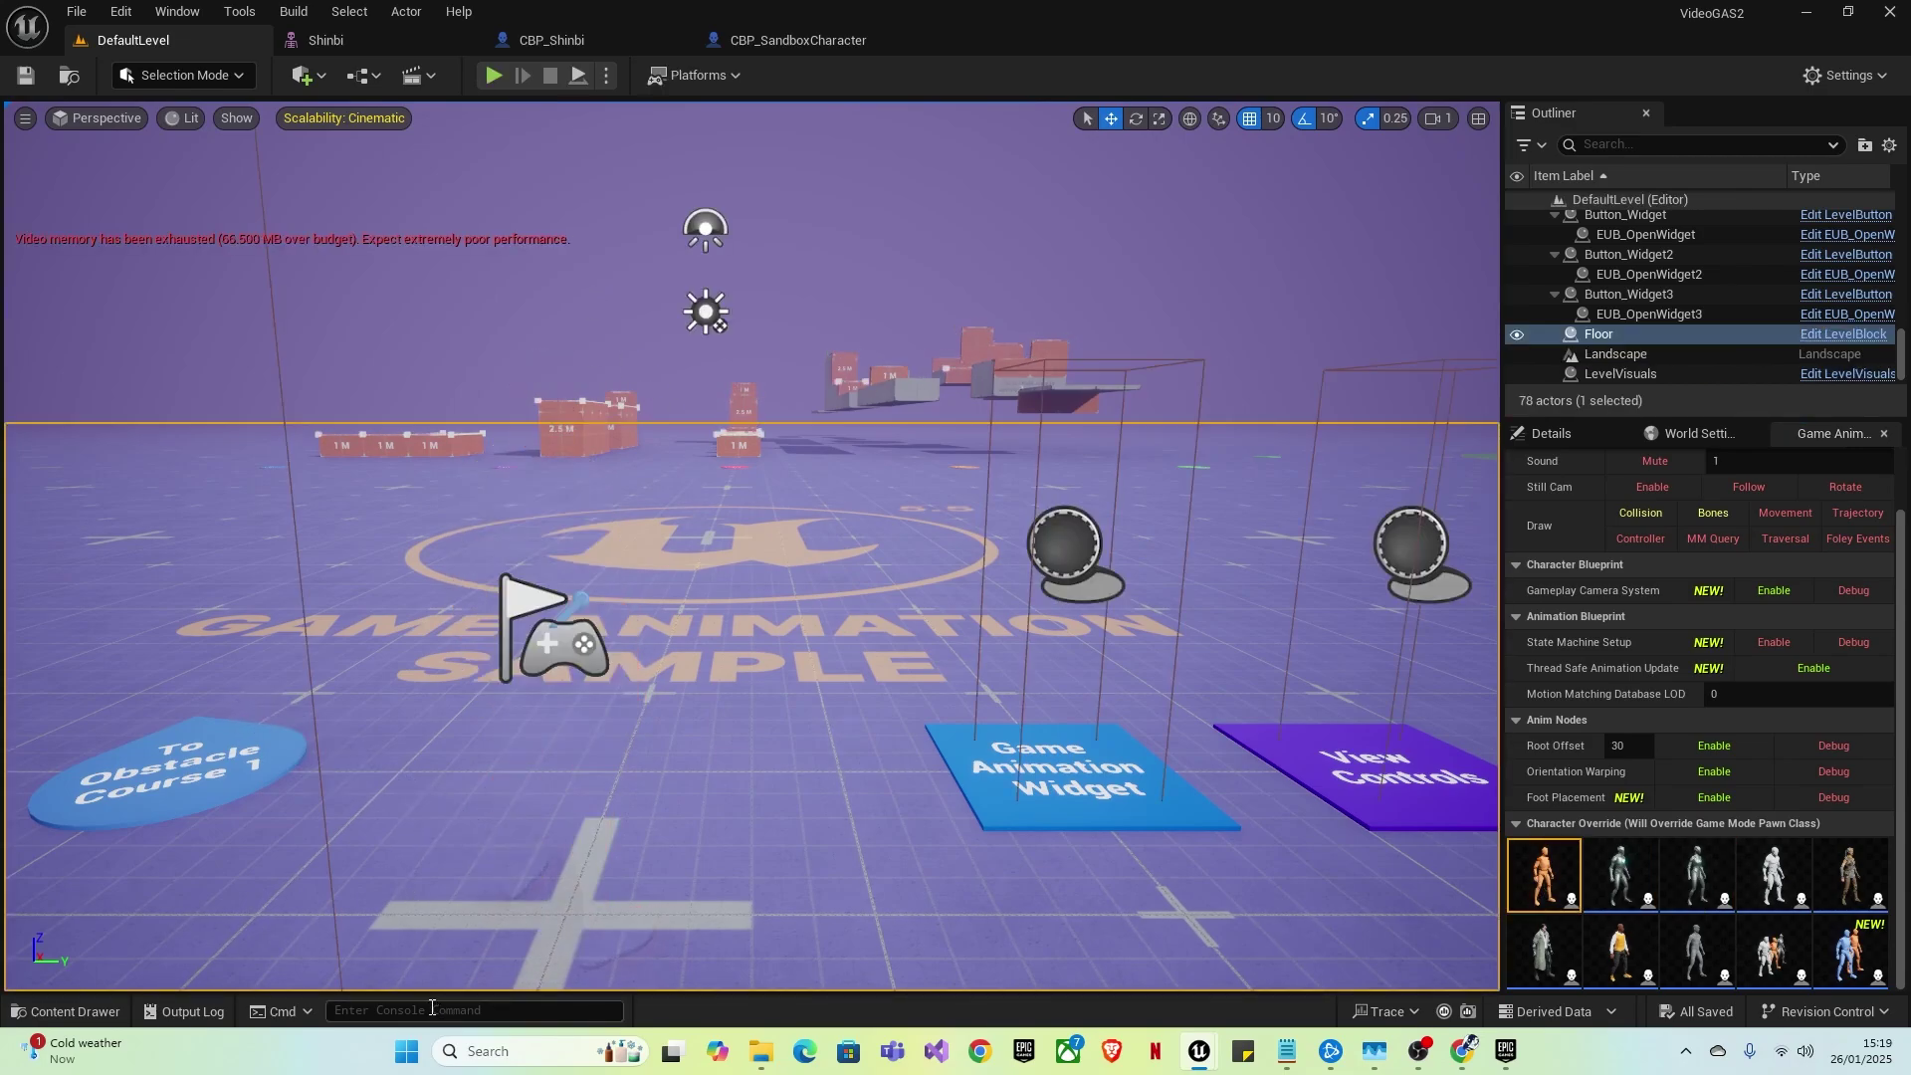
# - Run the console command r.streaming.poolsize 800 to set the texture streaming pool size
pyautogui.click(433, 1010)
pyautogui.write('r.stre')
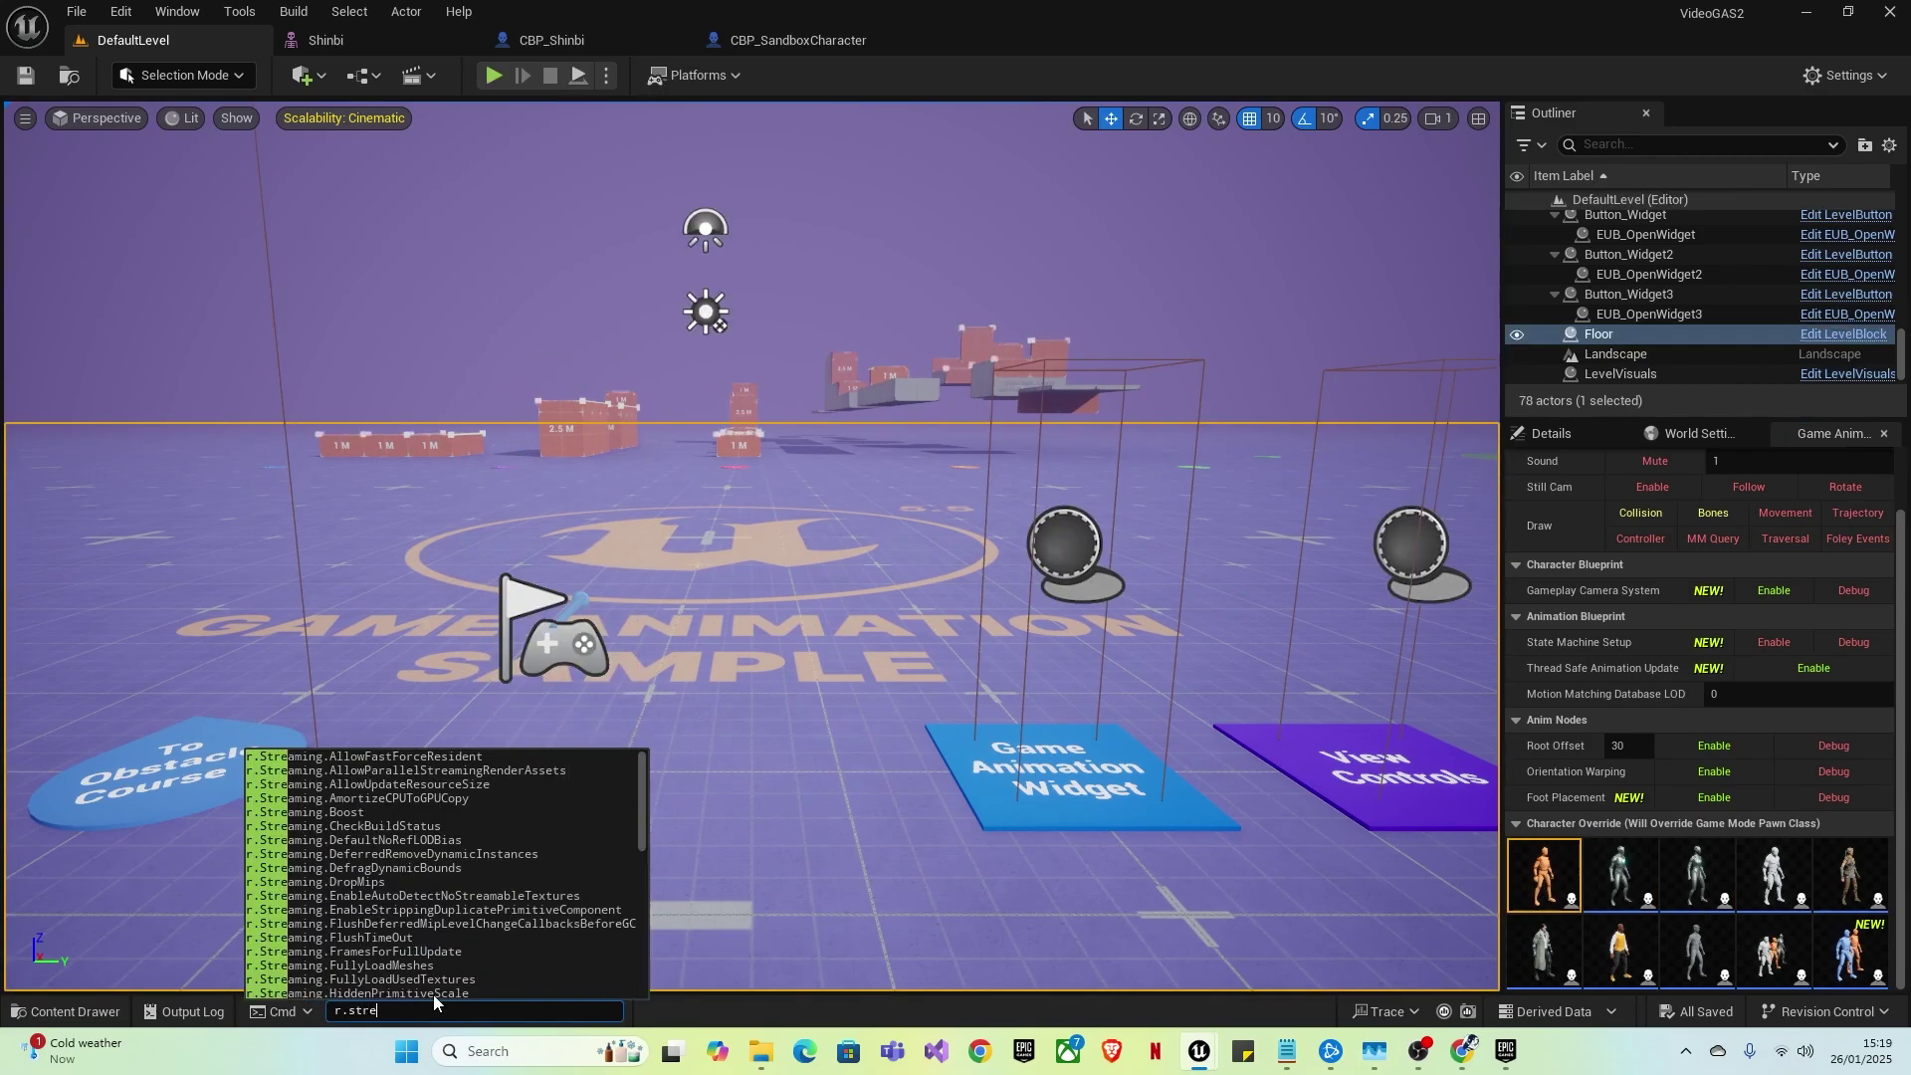
pyautogui.write('aming.pool')
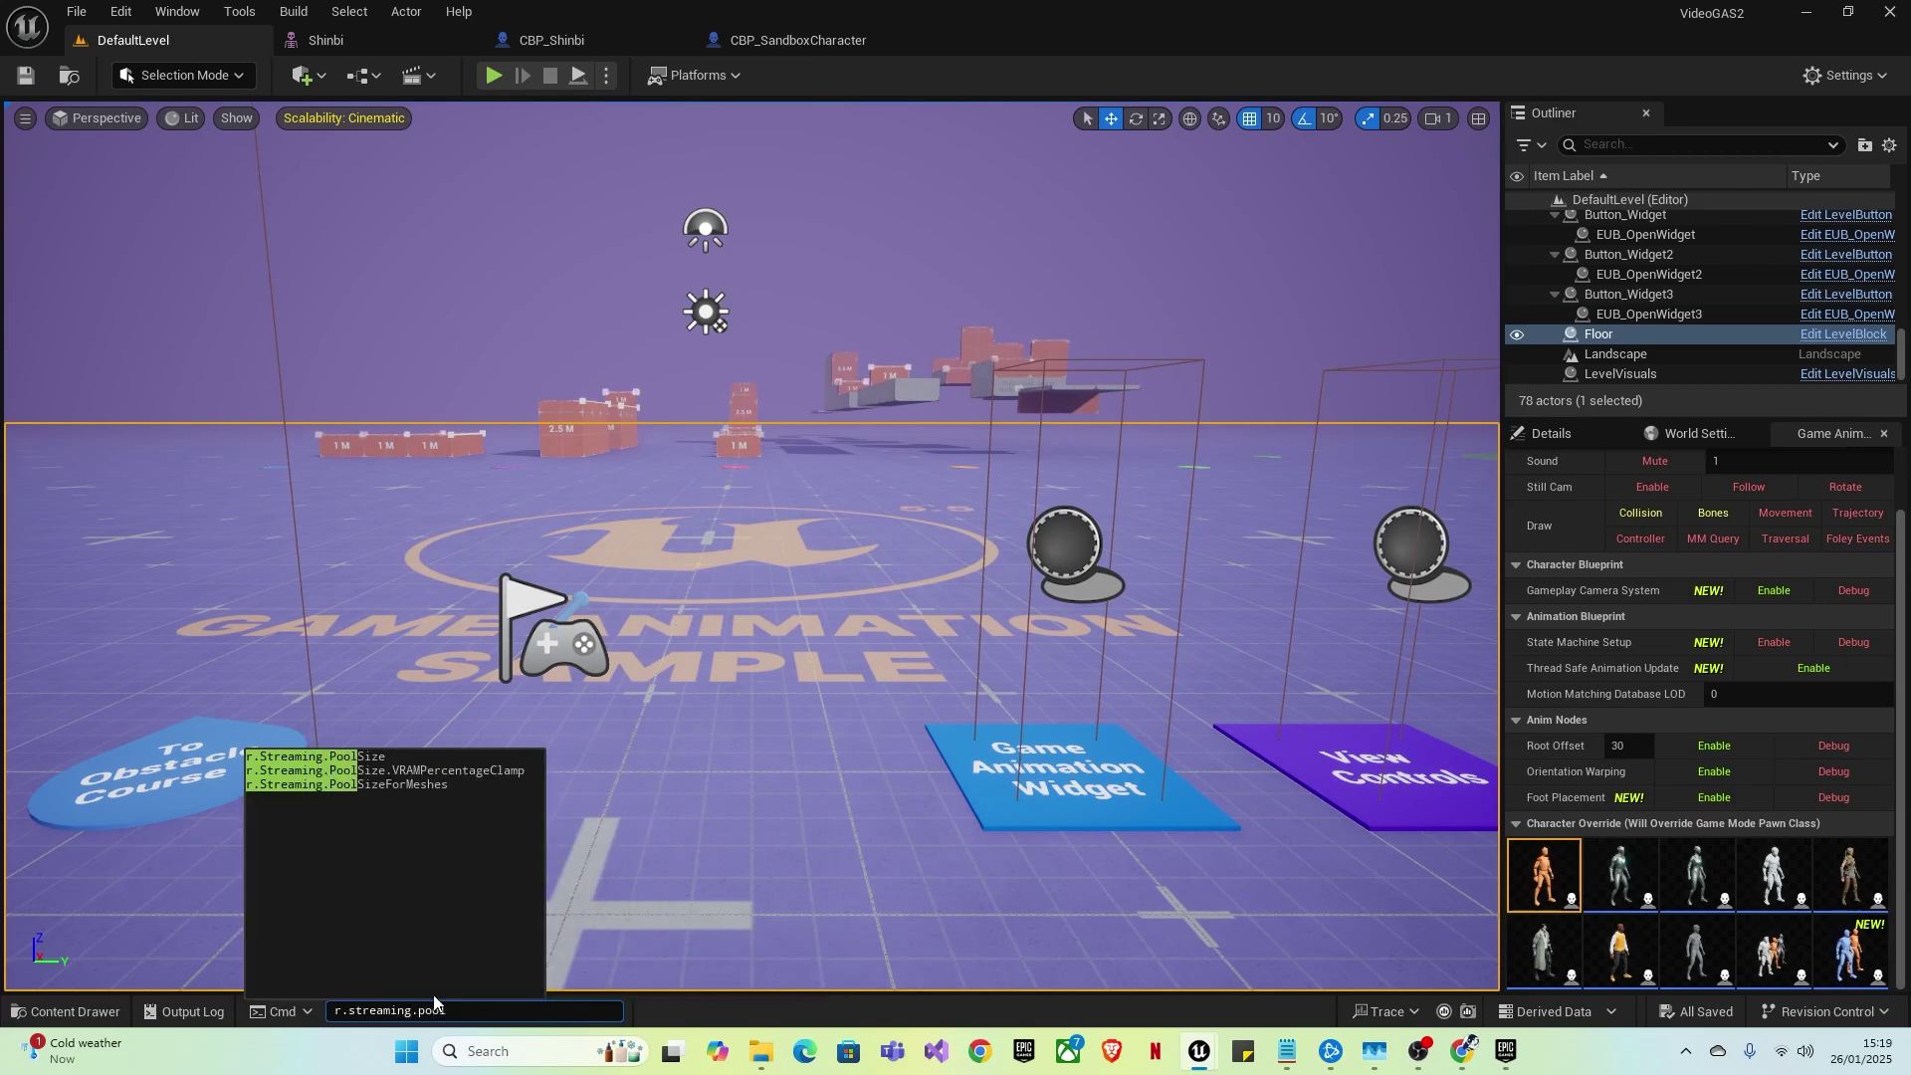
pyautogui.write('size 800')
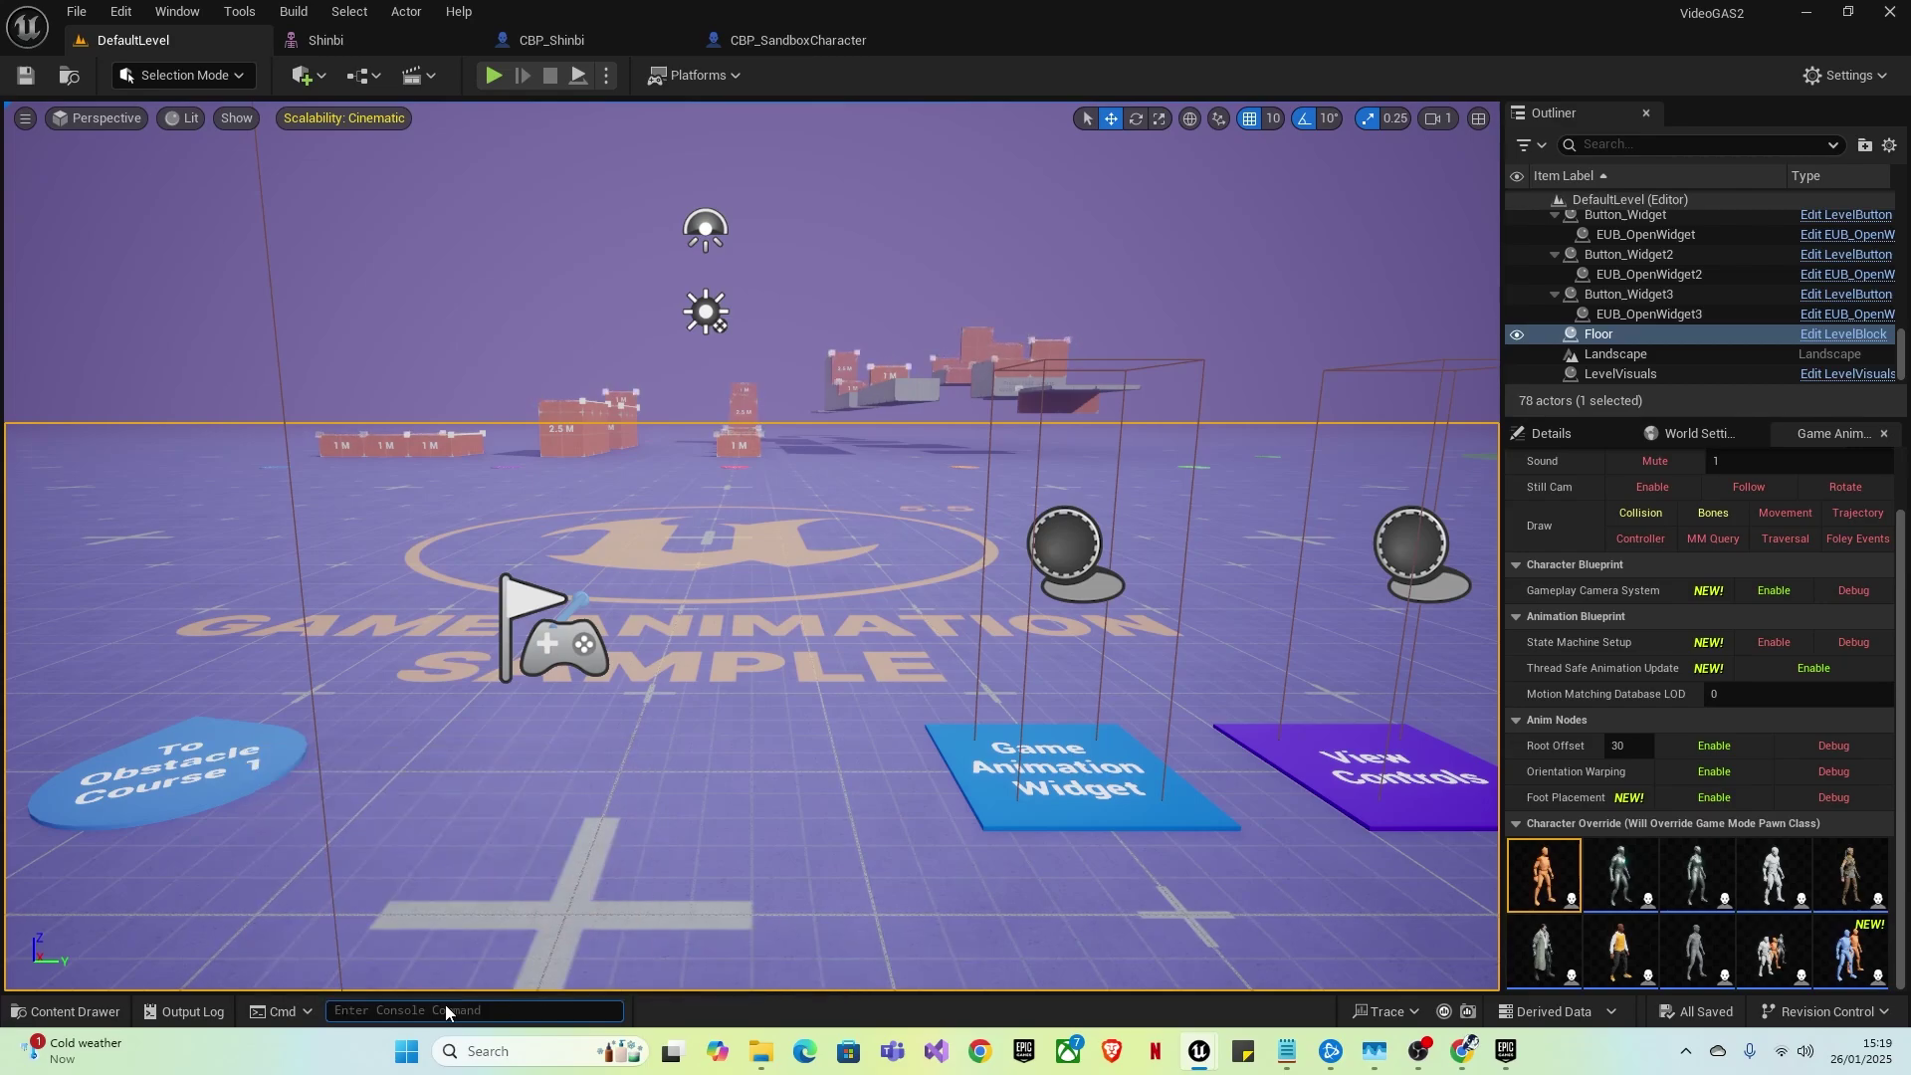
# - Open the GameAnimationWidget editor utility widget from the Content/Widgets folder for editing
pyautogui.moveTo(597, 697); pyautogui.dragTo(602, 654, button='right')
pyautogui.press('d')
pyautogui.hotkey('ctrl', 'space')
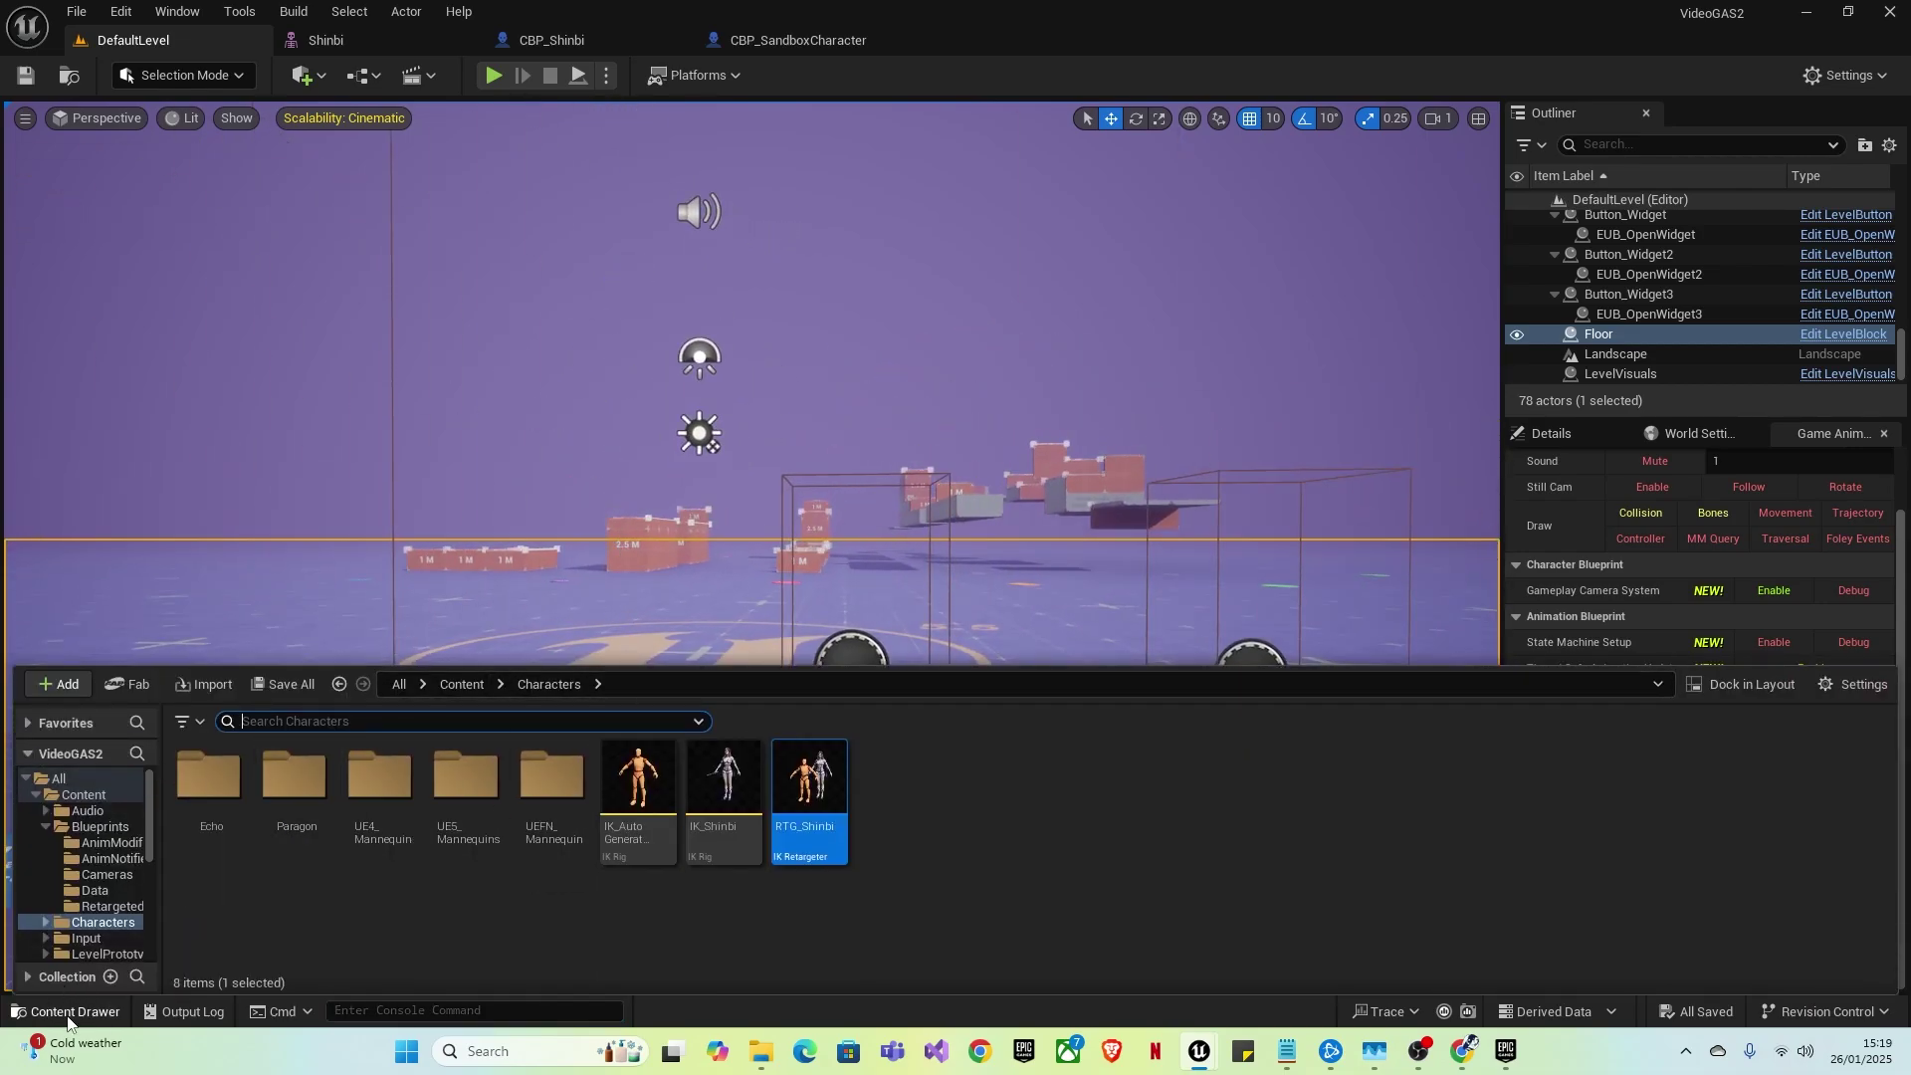
pyautogui.click(460, 685)
pyautogui.doubleClick(984, 805)
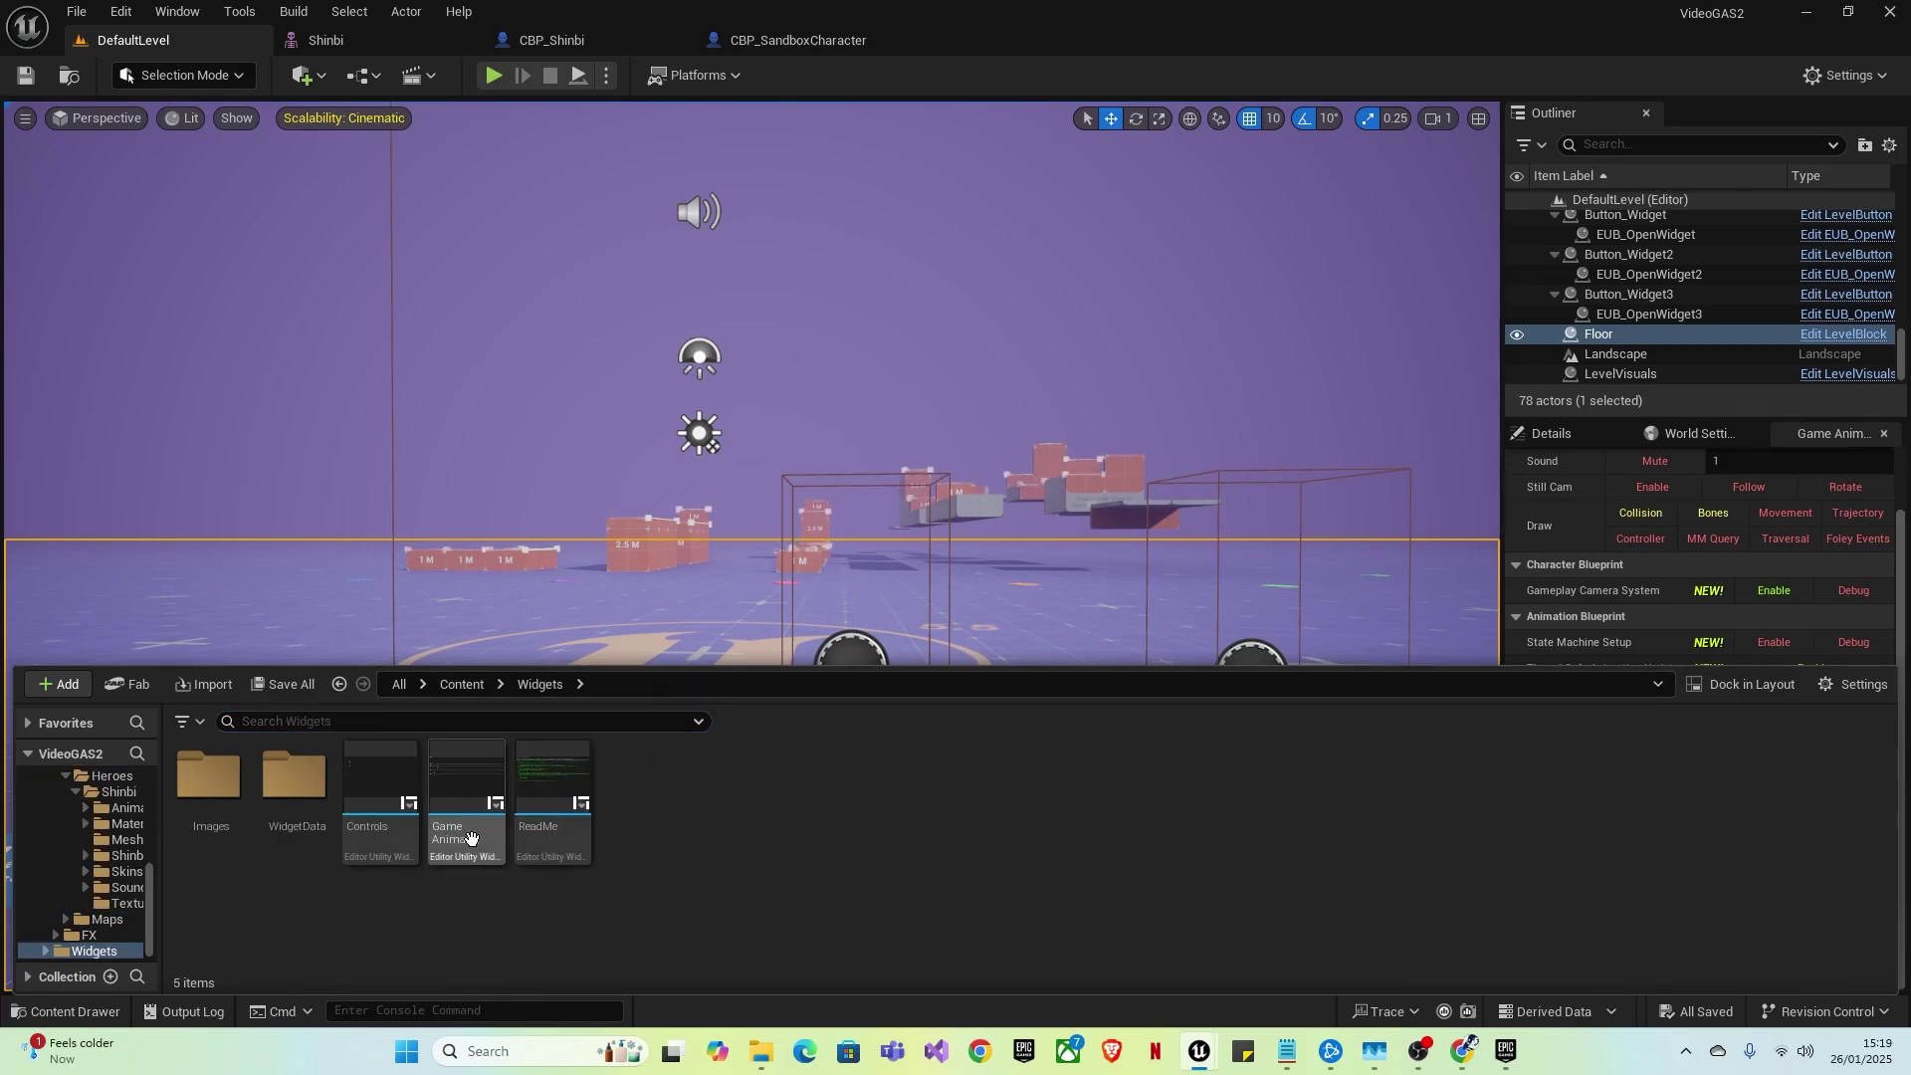
pyautogui.click(470, 837)
pyautogui.doubleClick(482, 844)
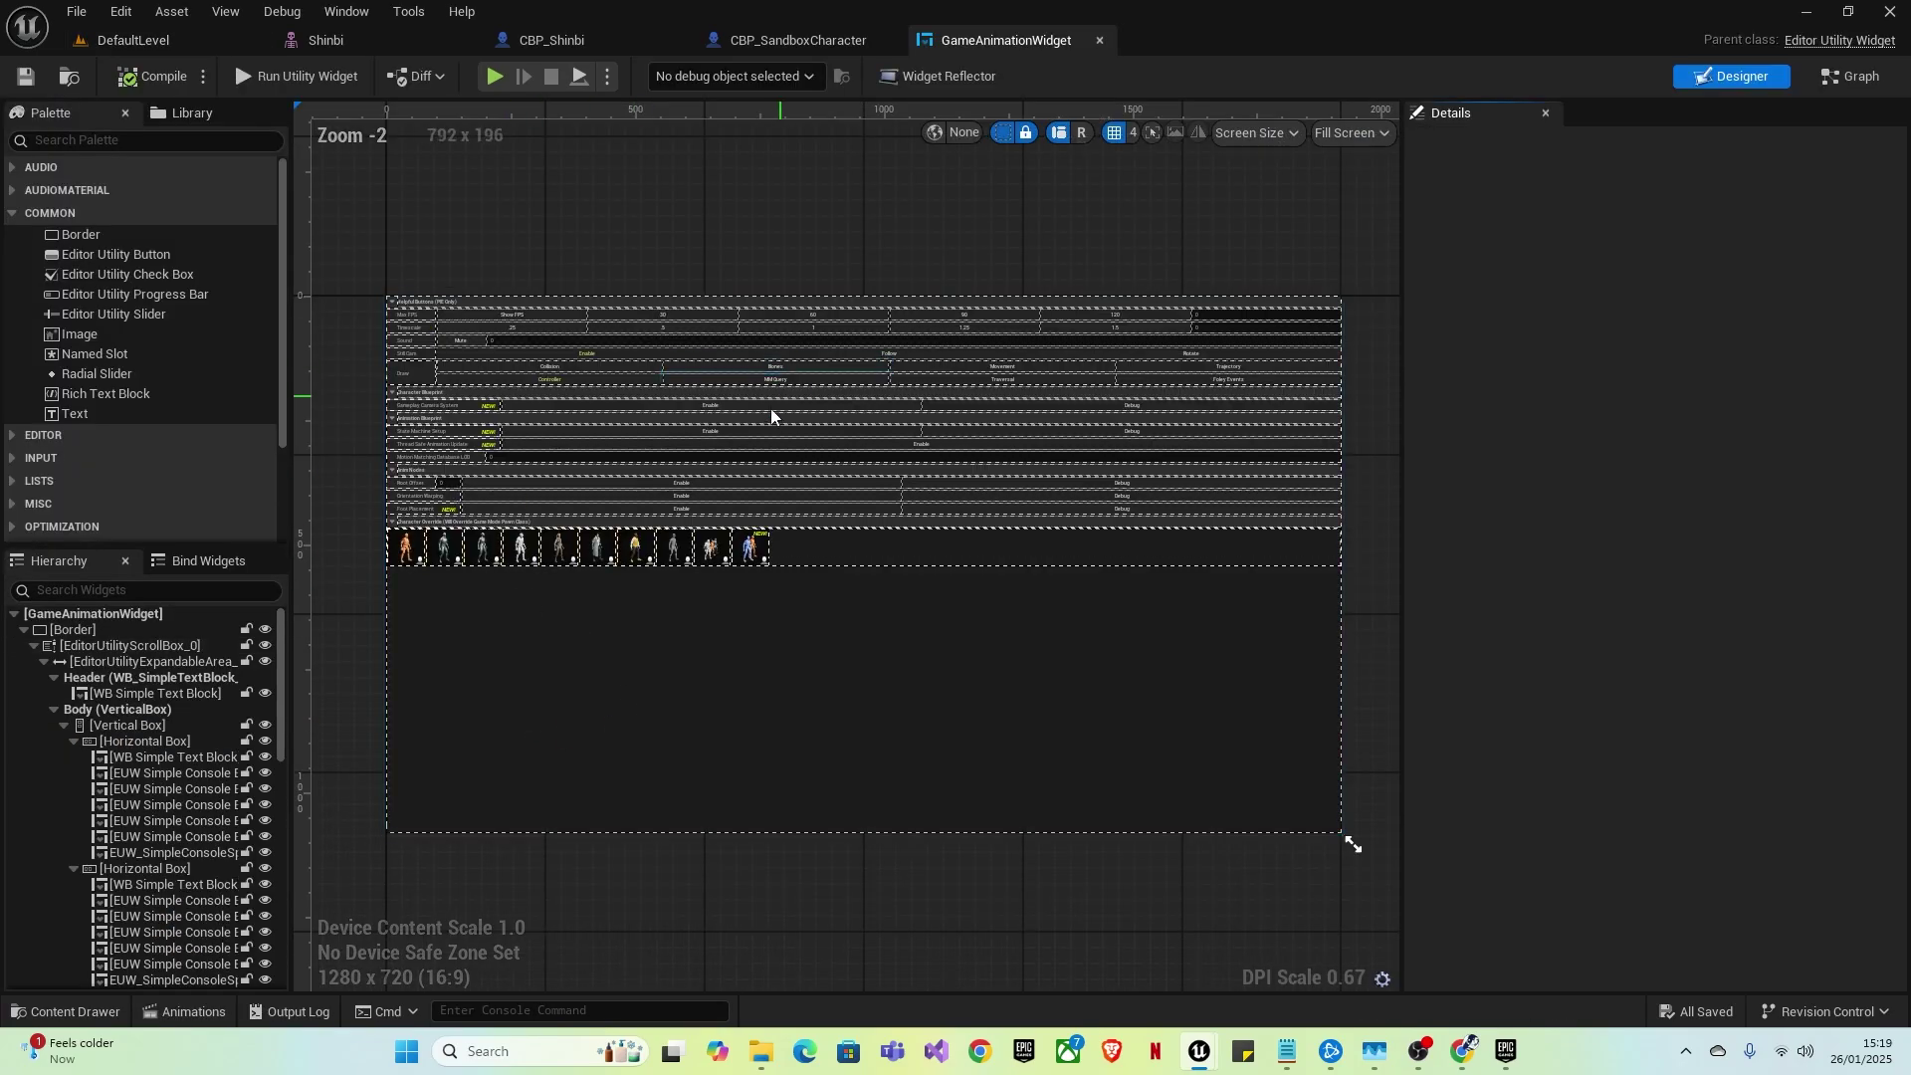
# - Duplicate the character select button showing the group of retargeted characters in the widget's Character Override row
pyautogui.scroll(9, 696, 528)
pyautogui.scroll(-3, 667, 524)
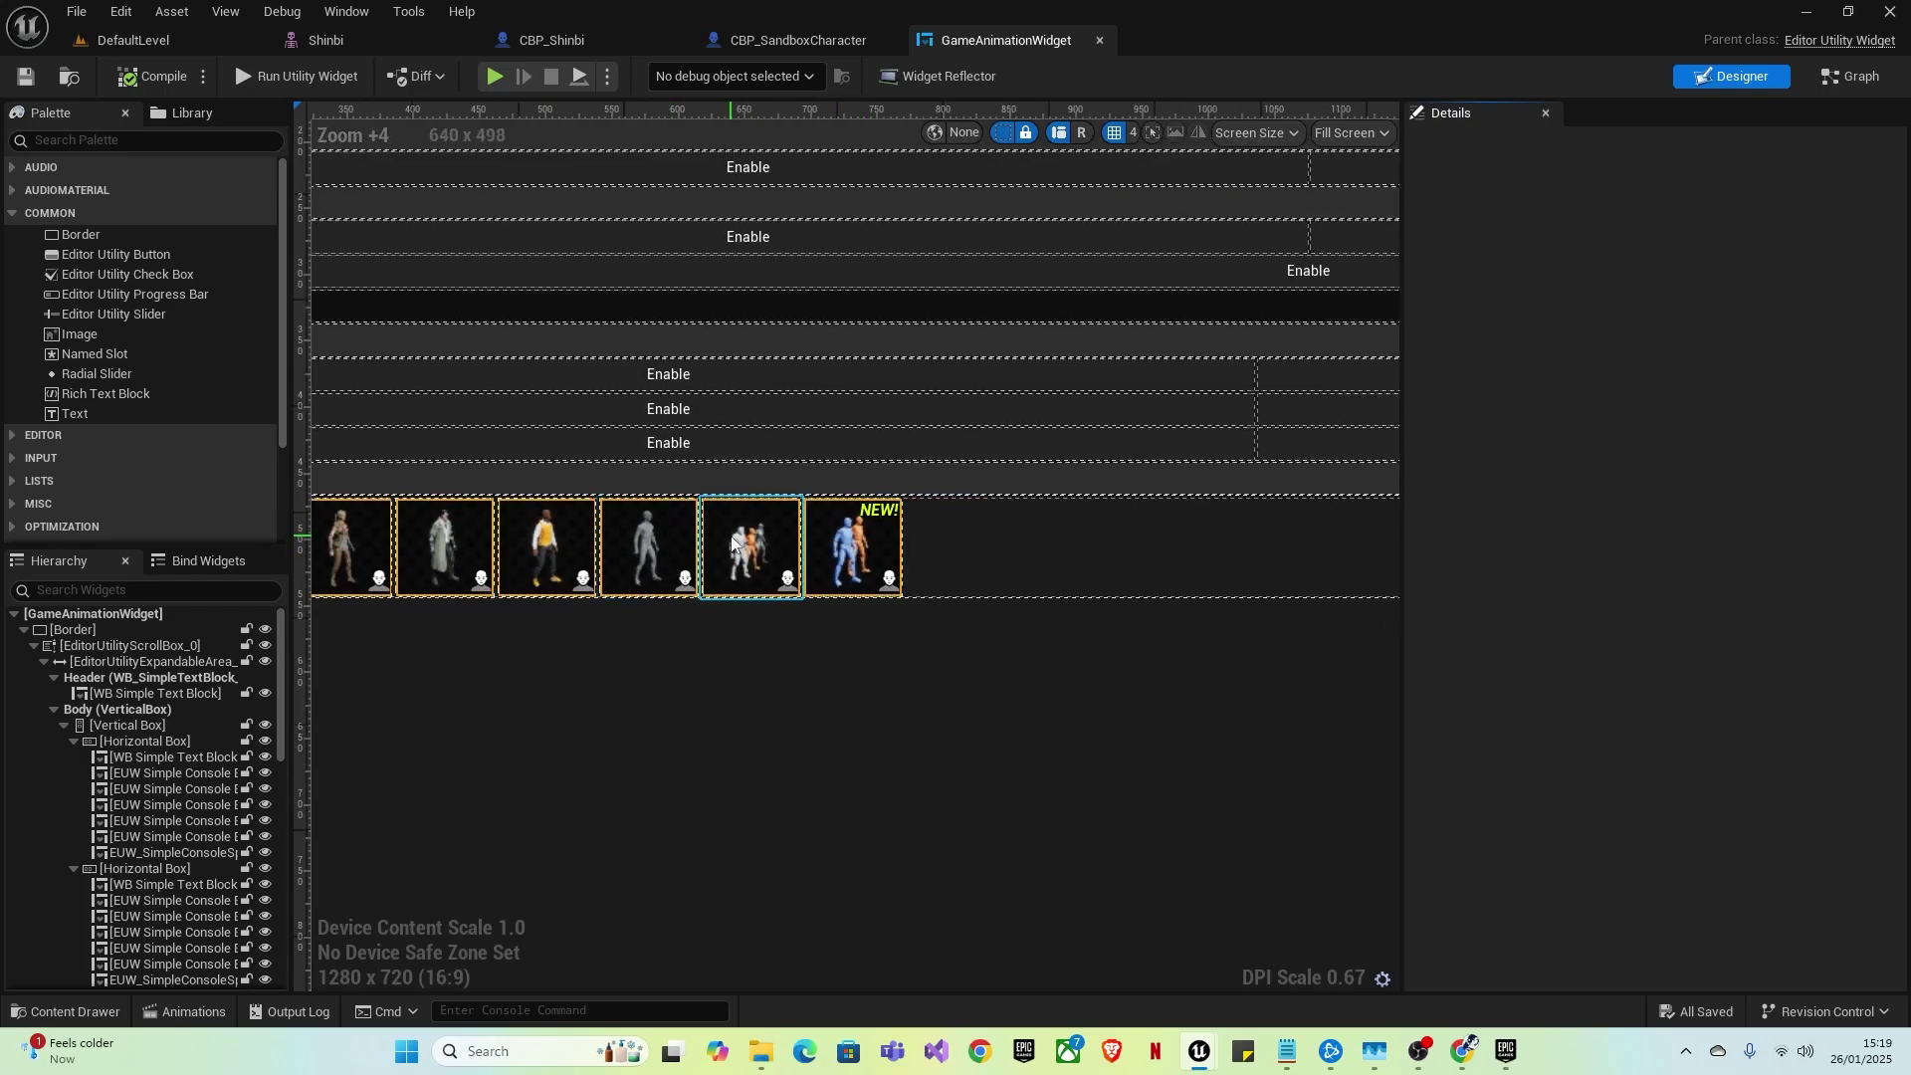
pyautogui.click(661, 527)
pyautogui.click(553, 533)
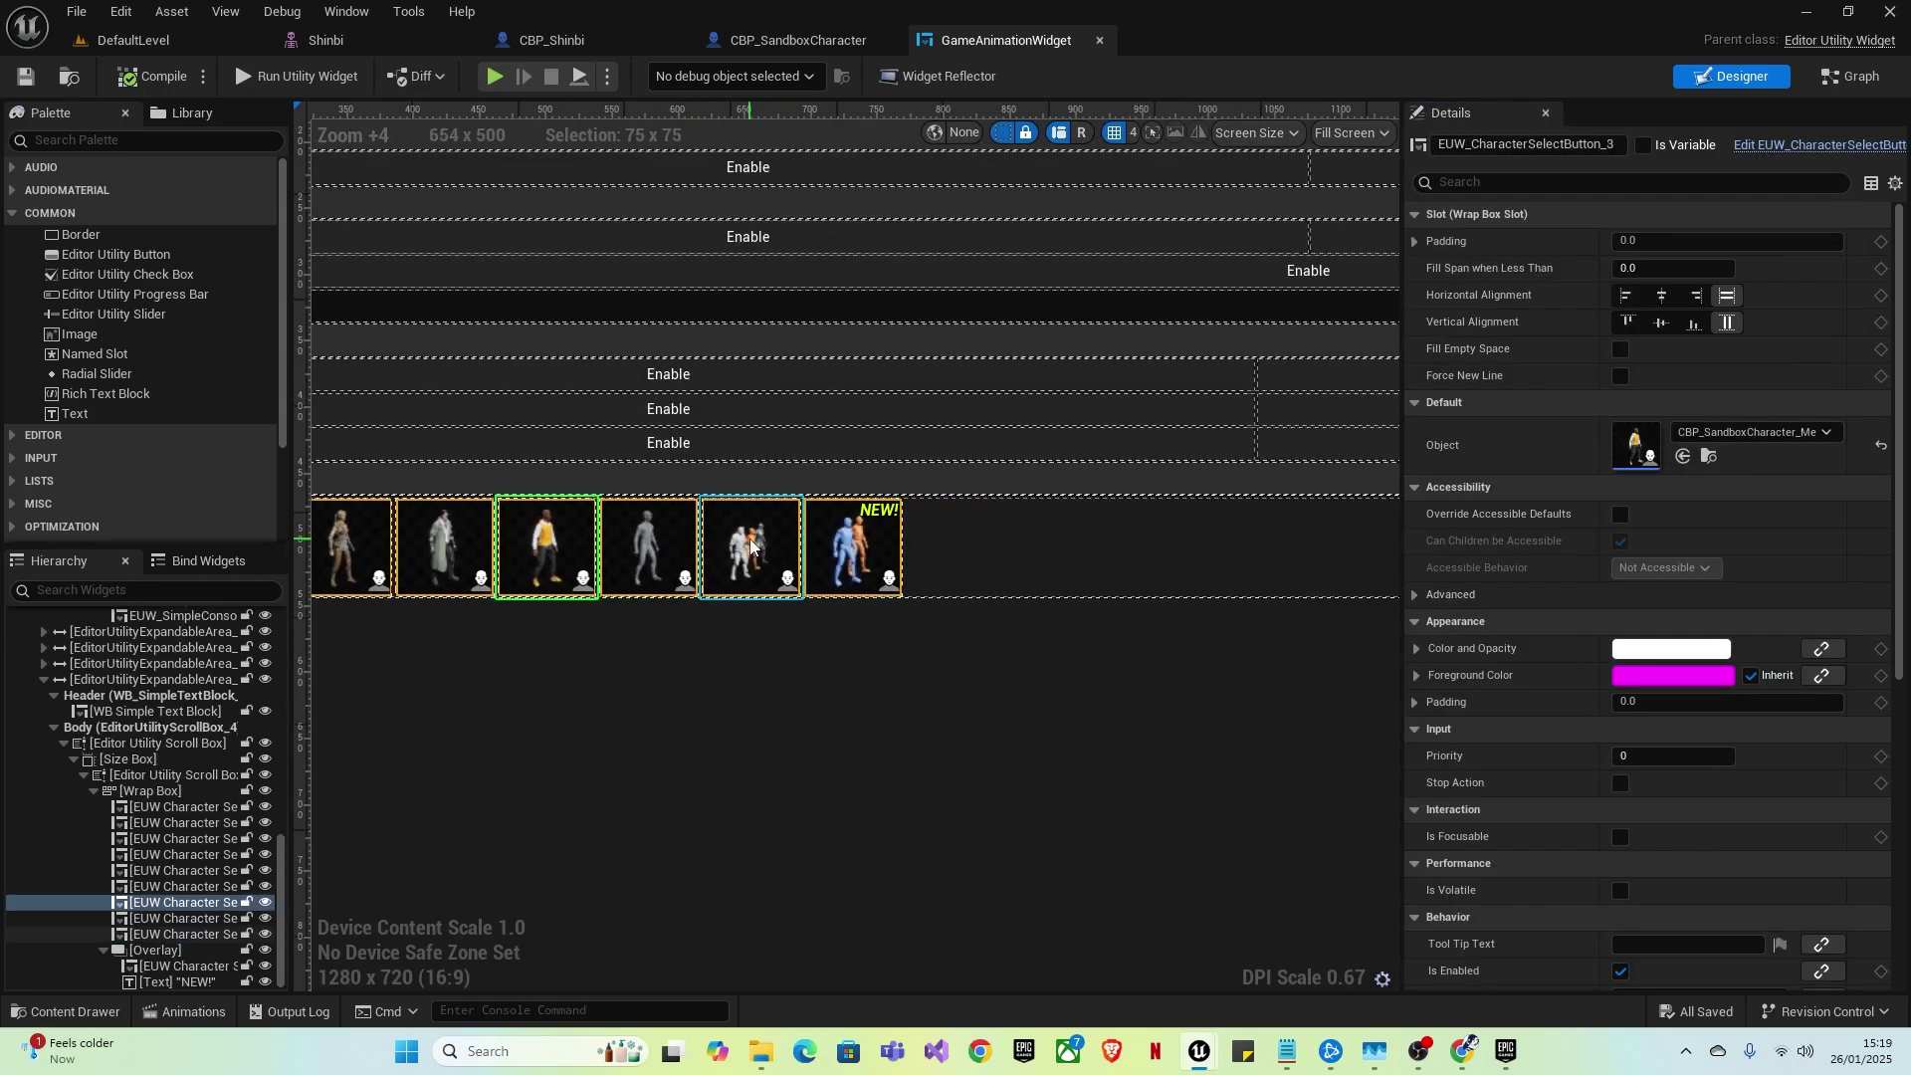
pyautogui.click(751, 546)
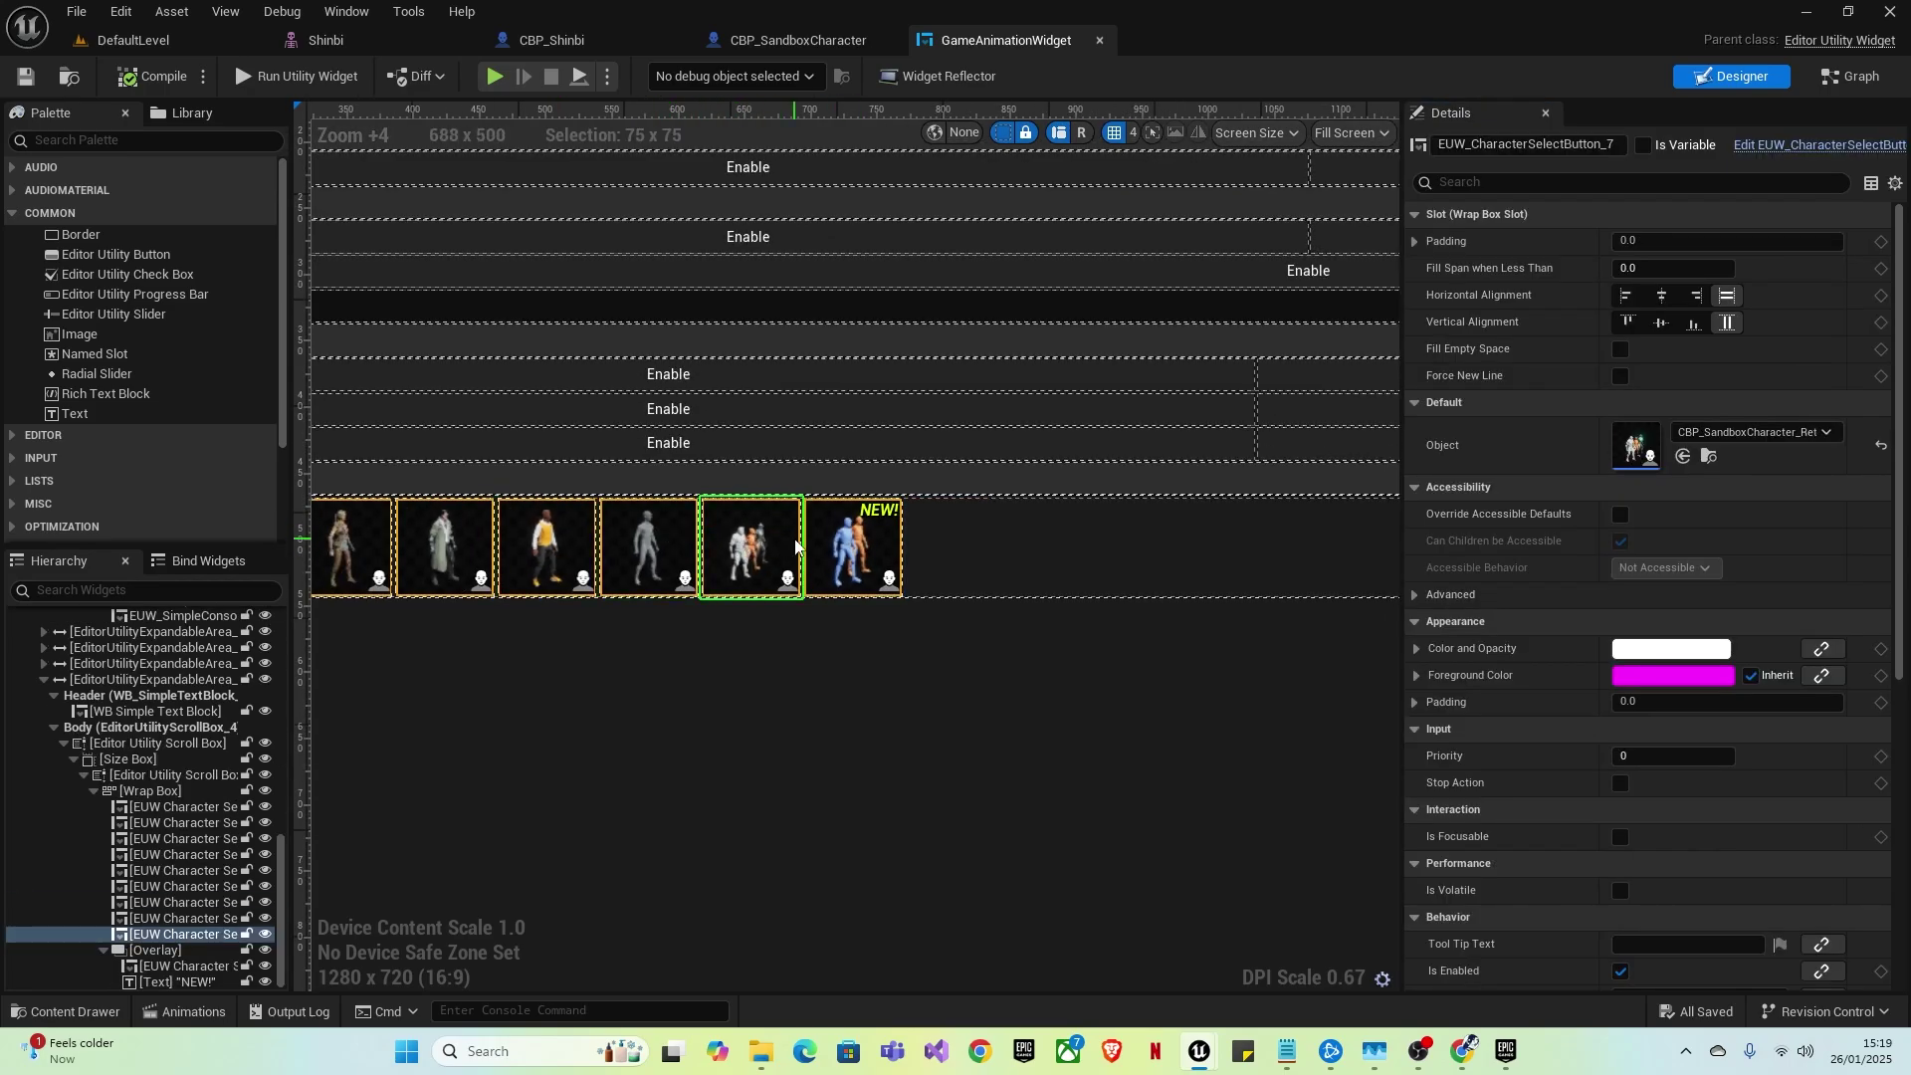
pyautogui.hotkey('ctrl', 'd')
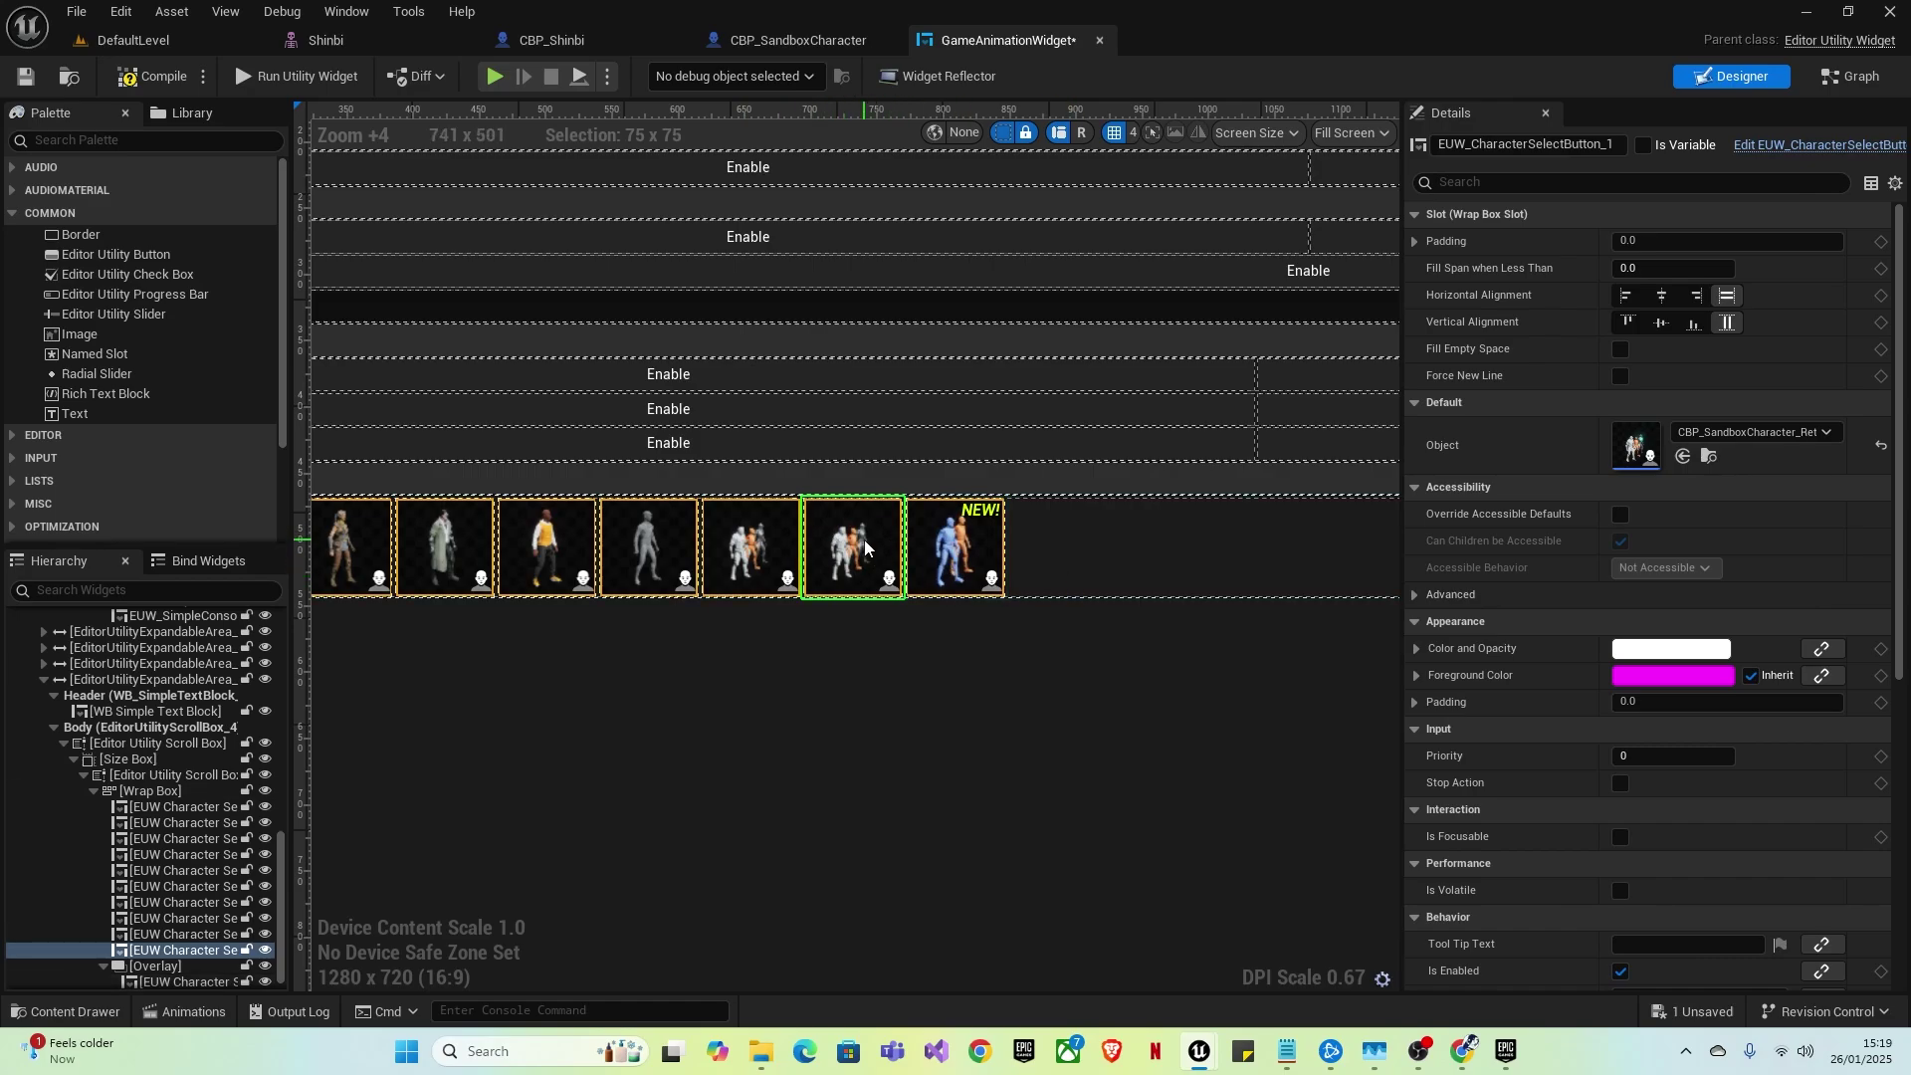
# - Assign CBP_Shinbi as the duplicated character button's Object, and compile and save the widget
pyautogui.click(1789, 432)
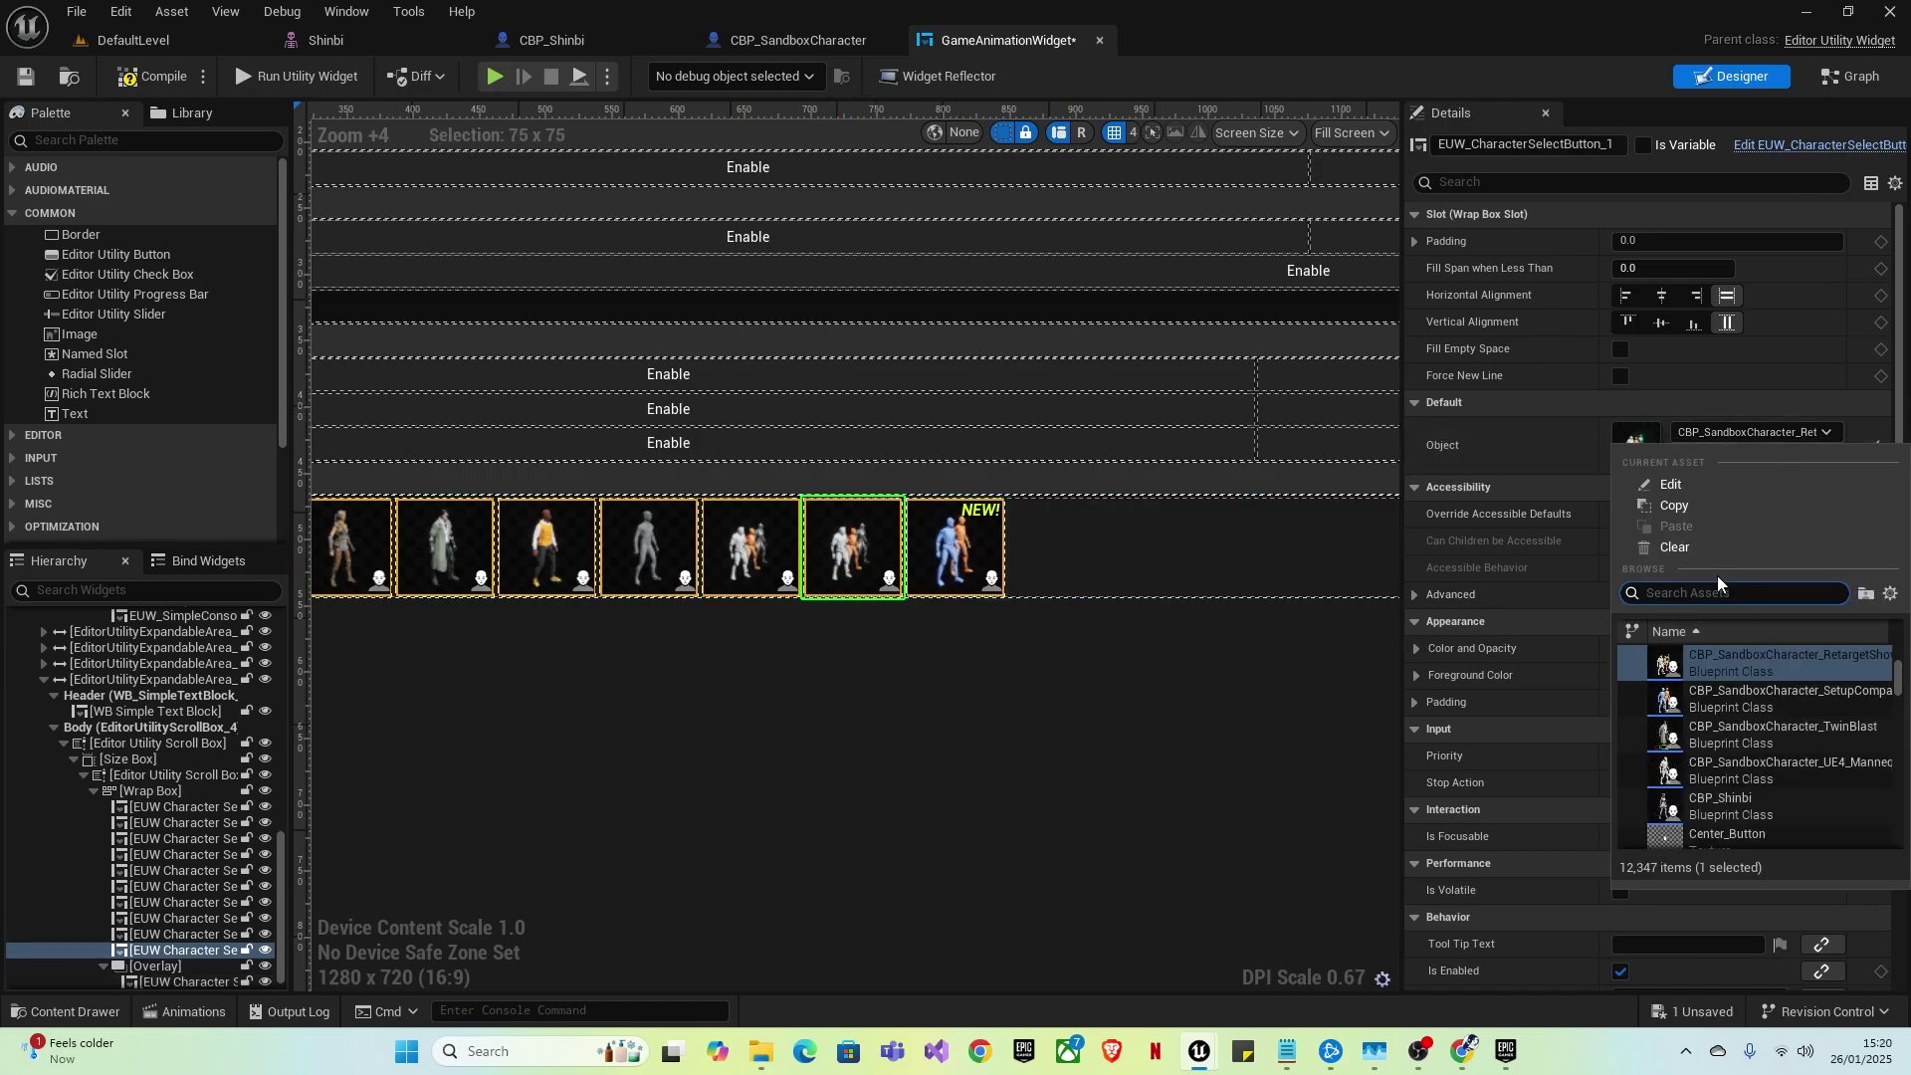
pyautogui.write('cbp_shinbi')
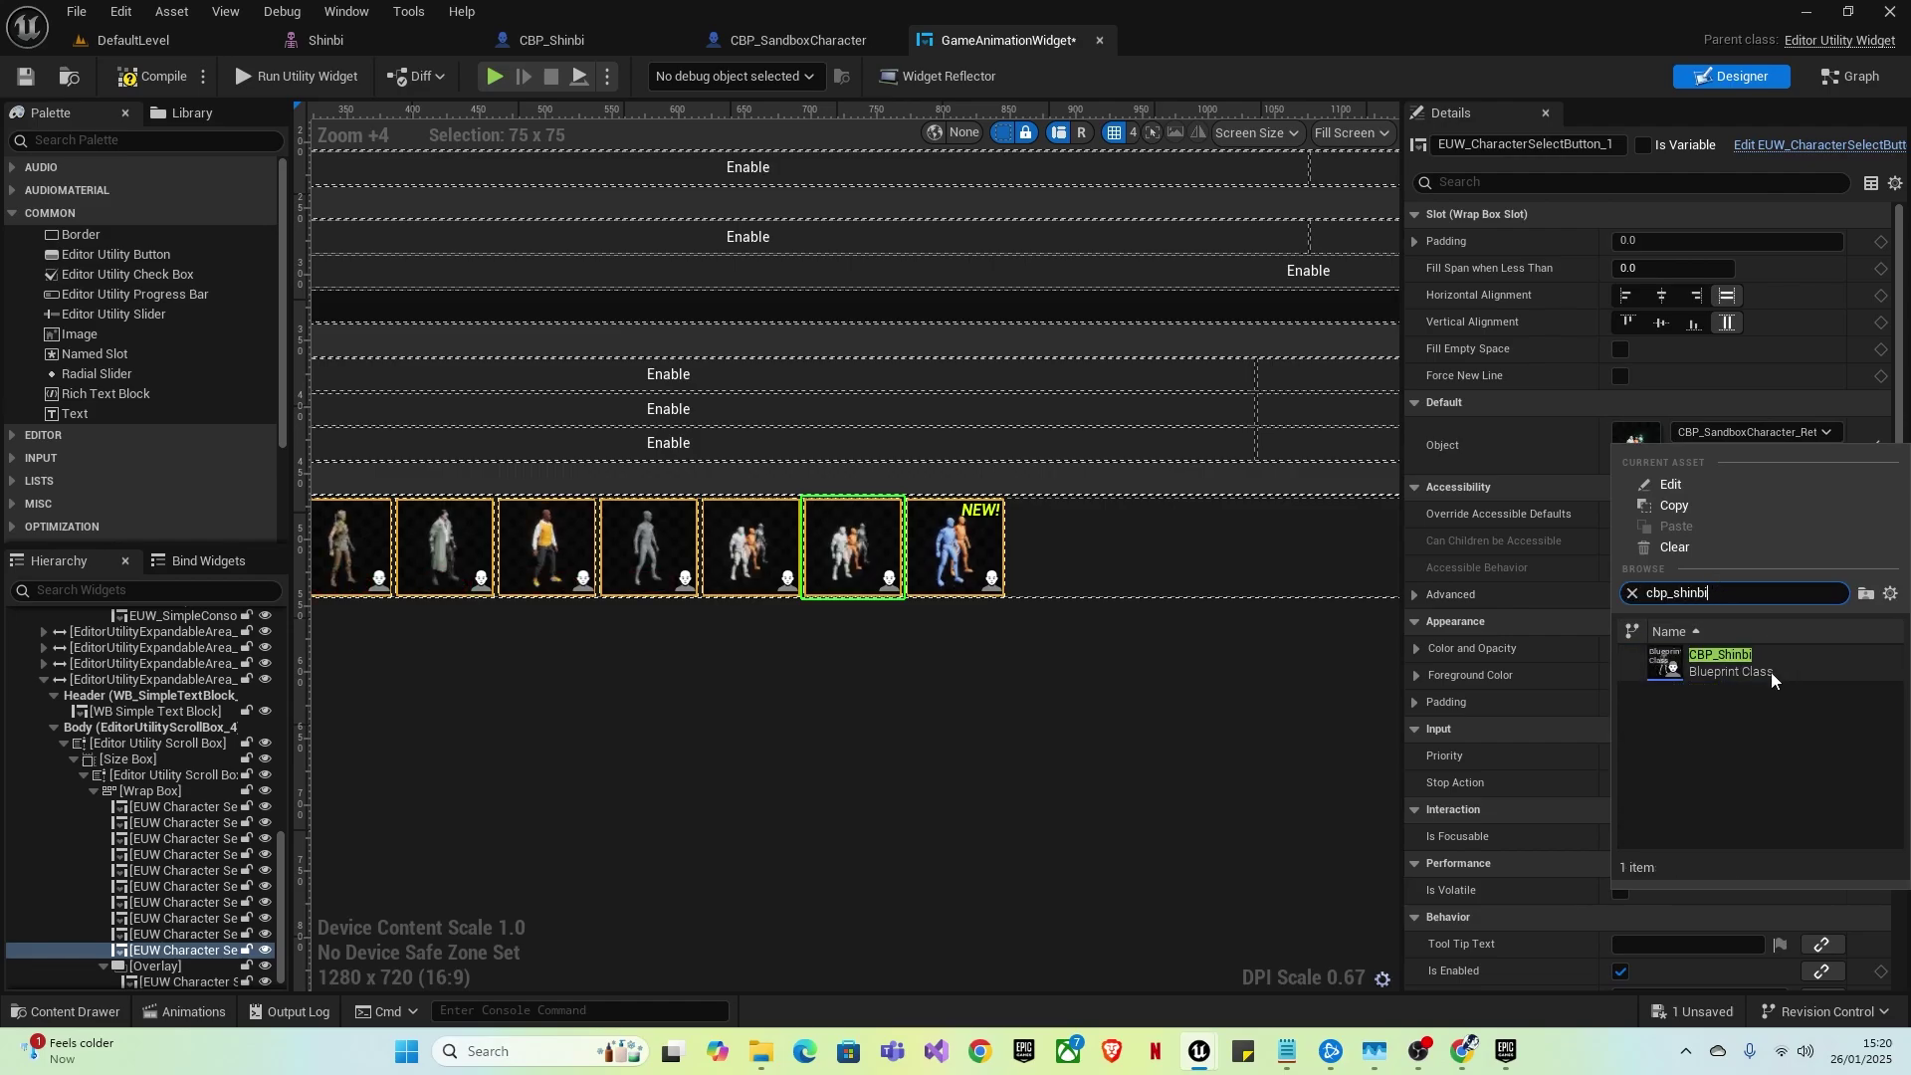
pyautogui.click(1769, 672)
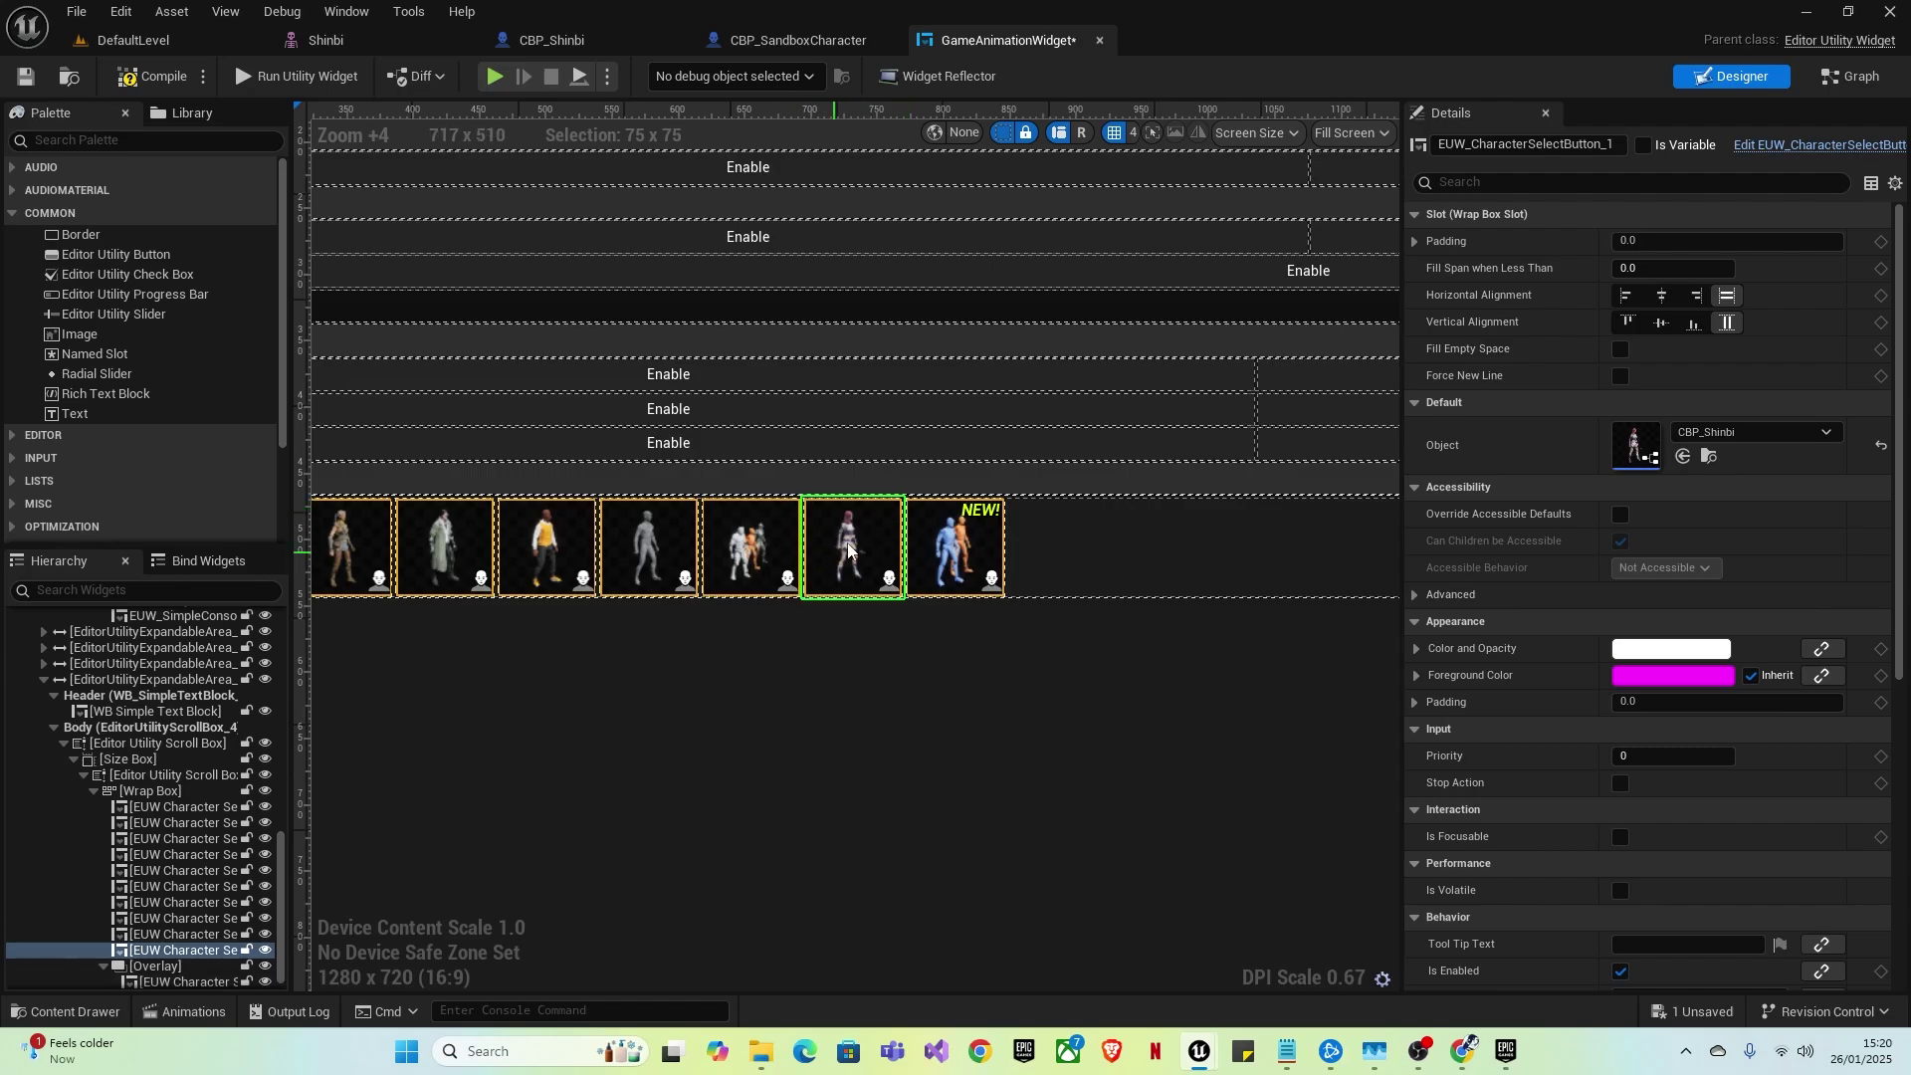
pyautogui.click(128, 74)
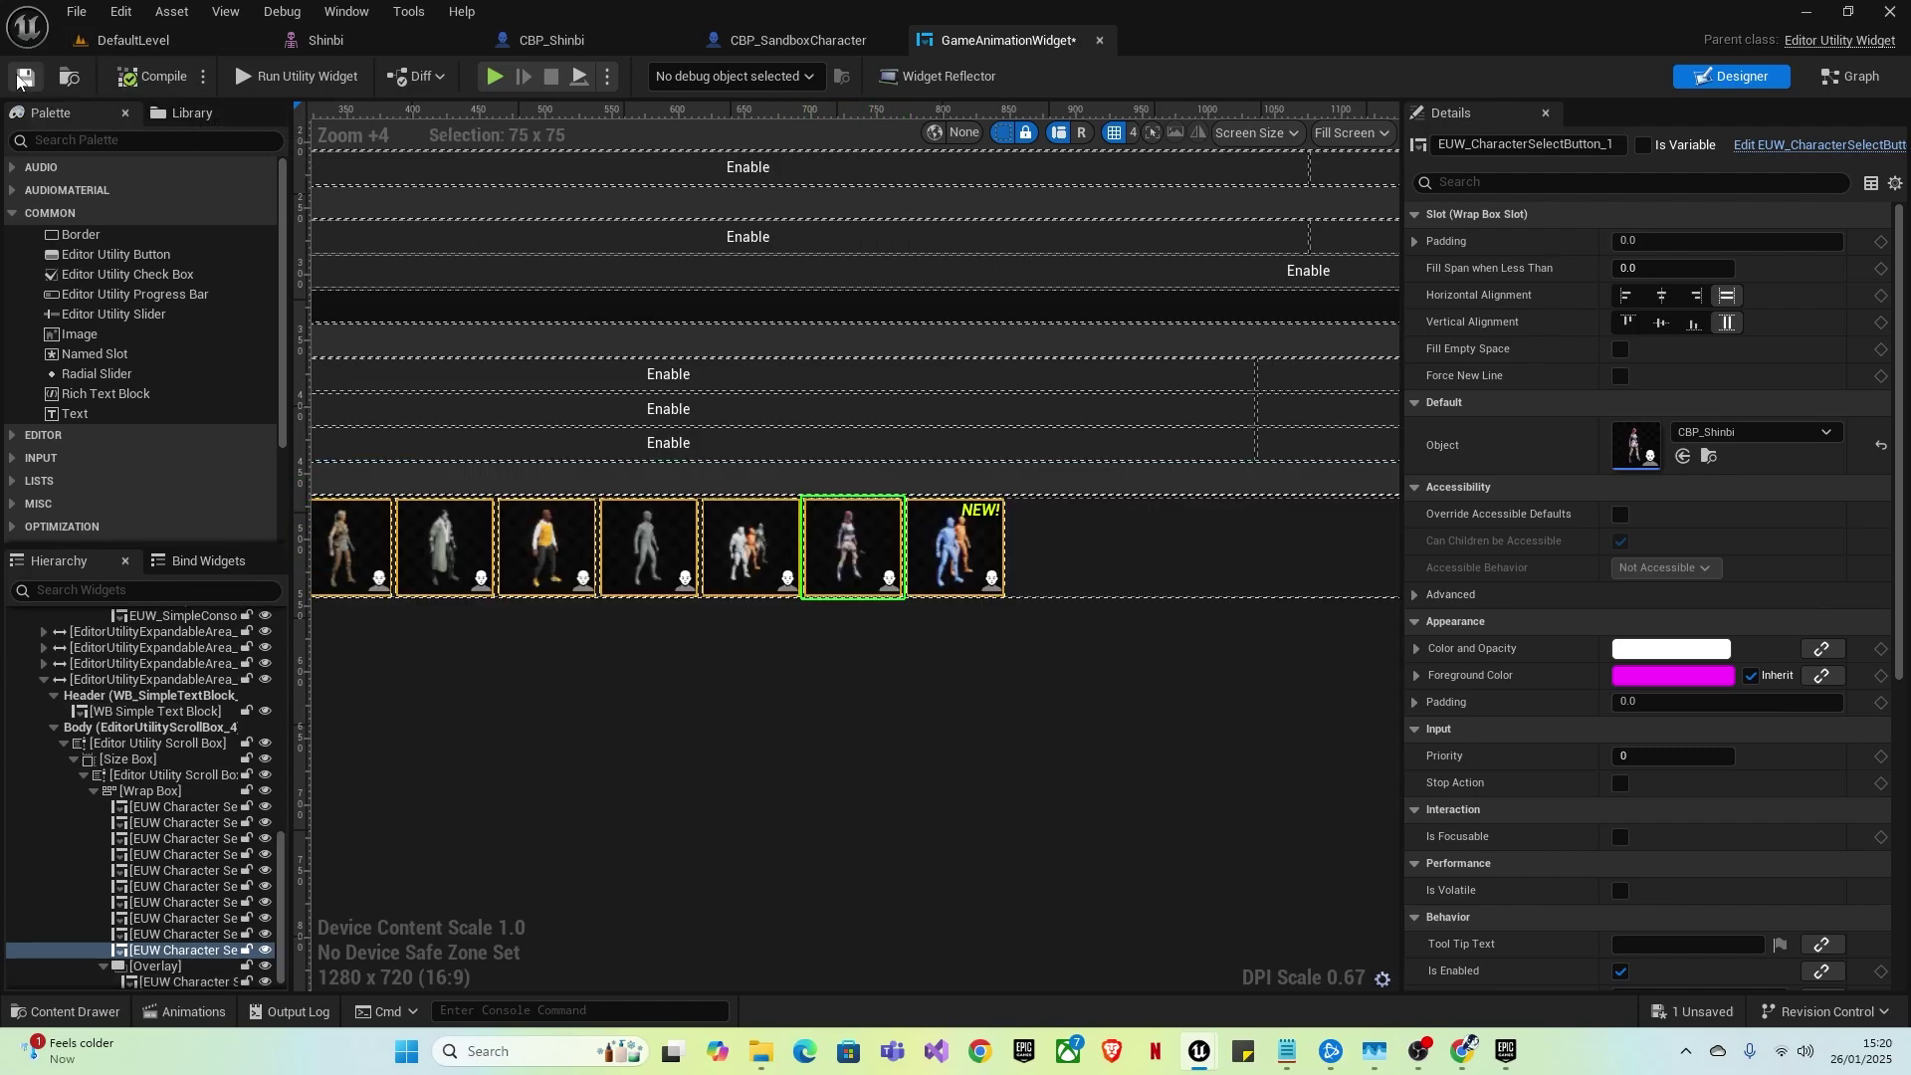
# - Return to DefaultLevel, play it, walk the character forward briefly, and end the session
pyautogui.click(150, 38)
pyautogui.click(493, 76)
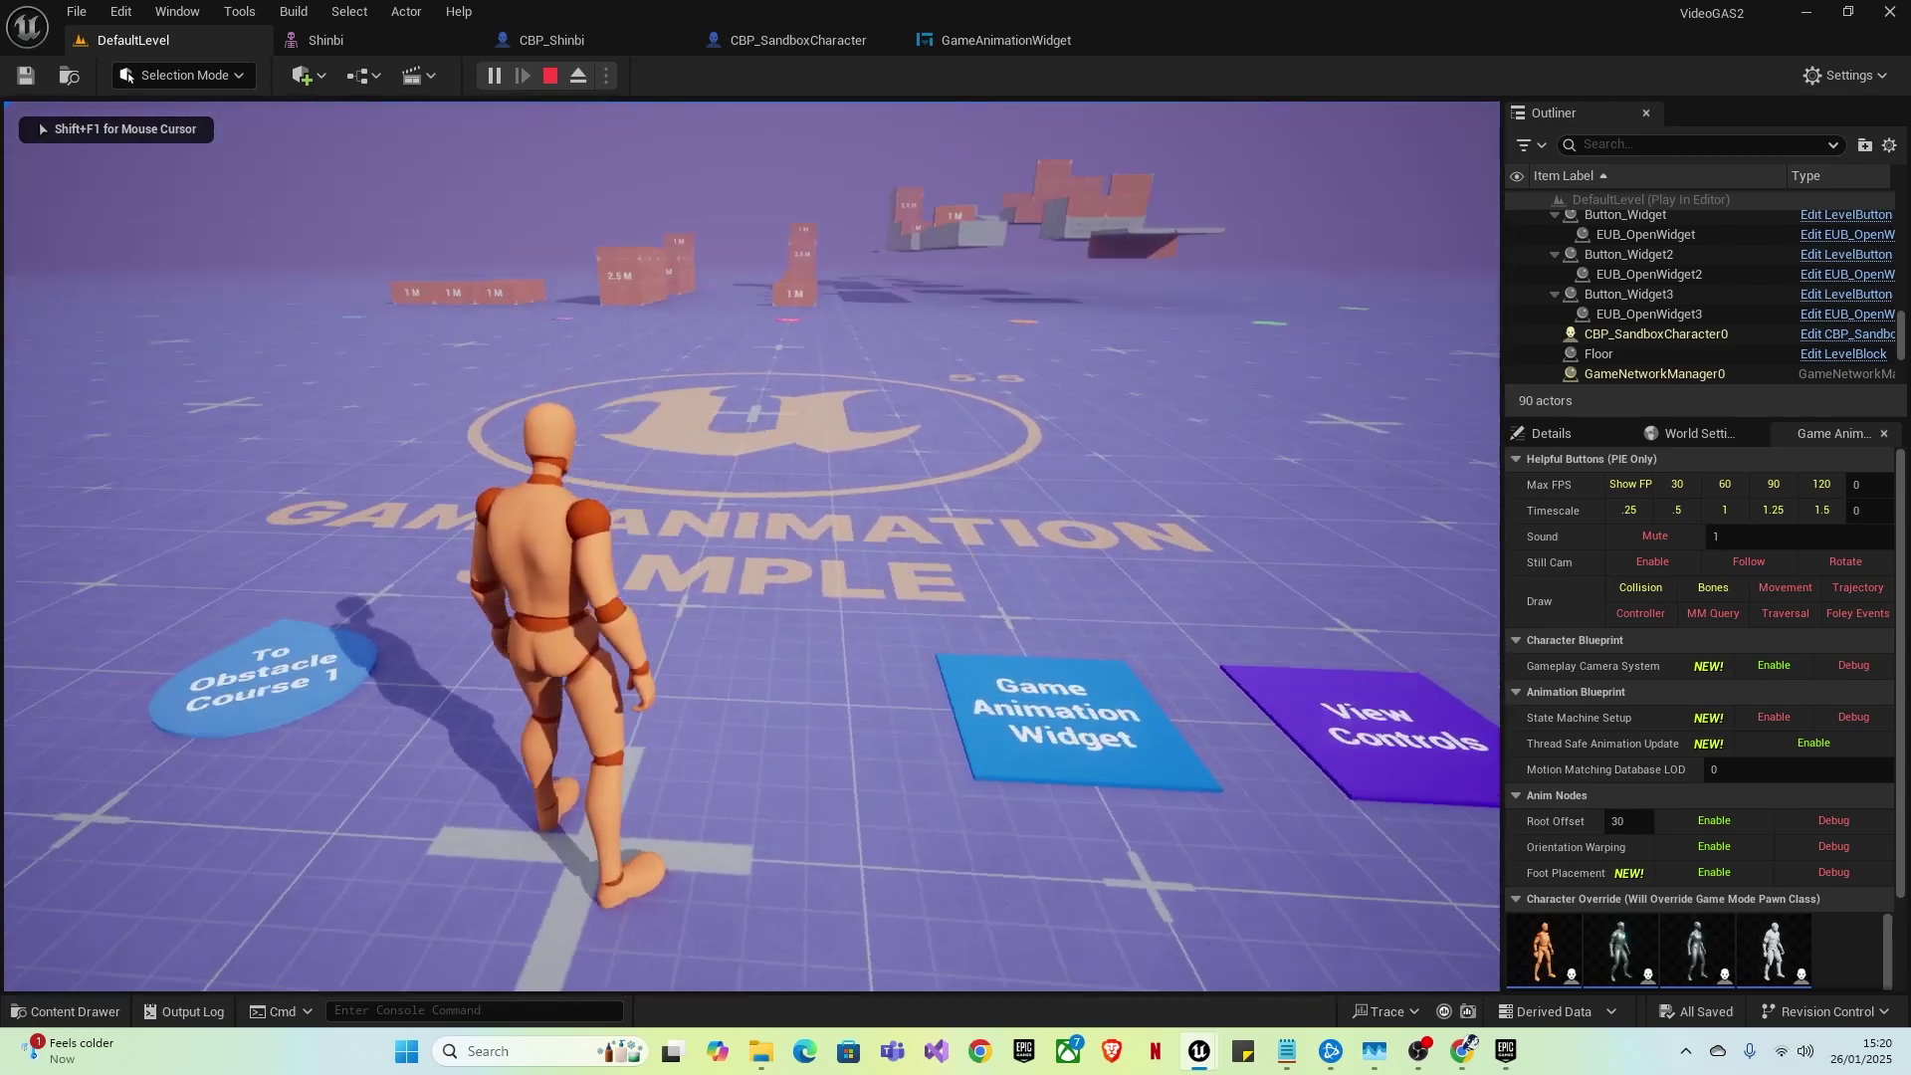
pyautogui.press('w')
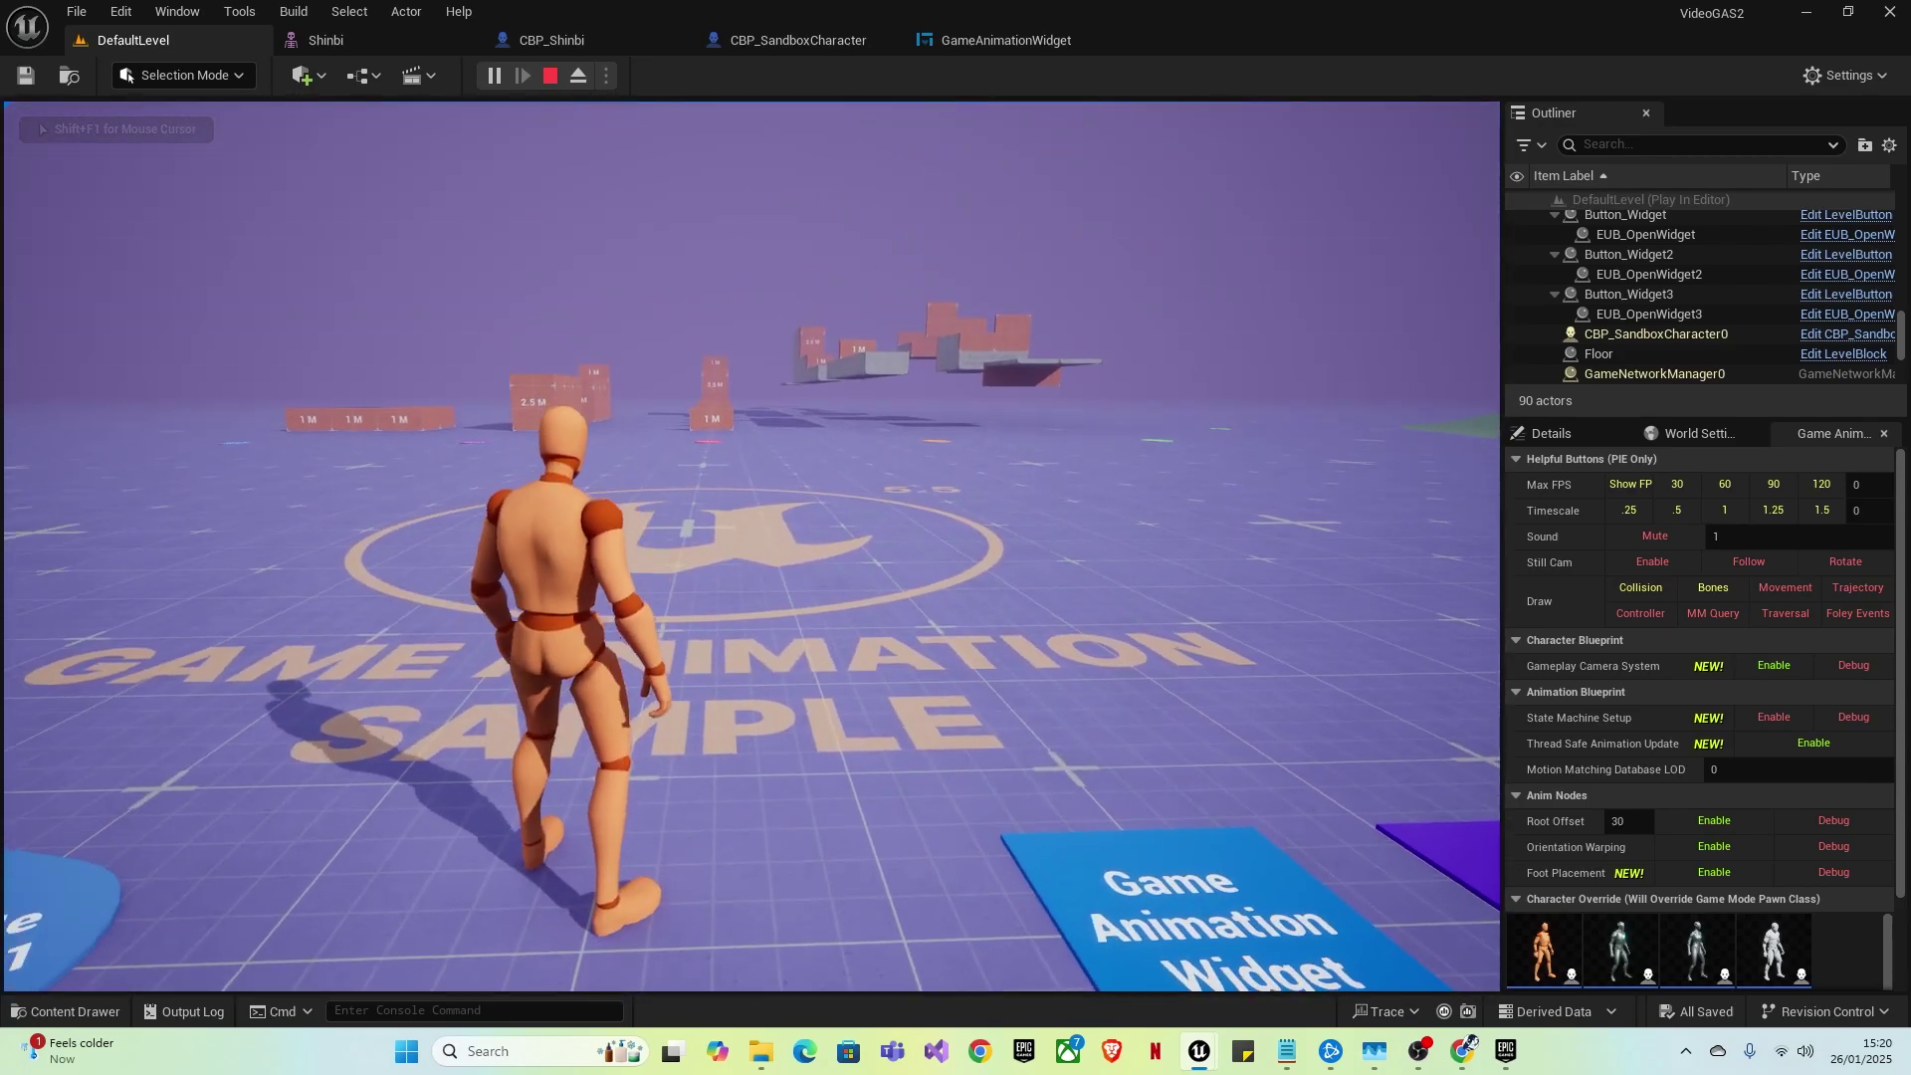
pyautogui.press('Escape')
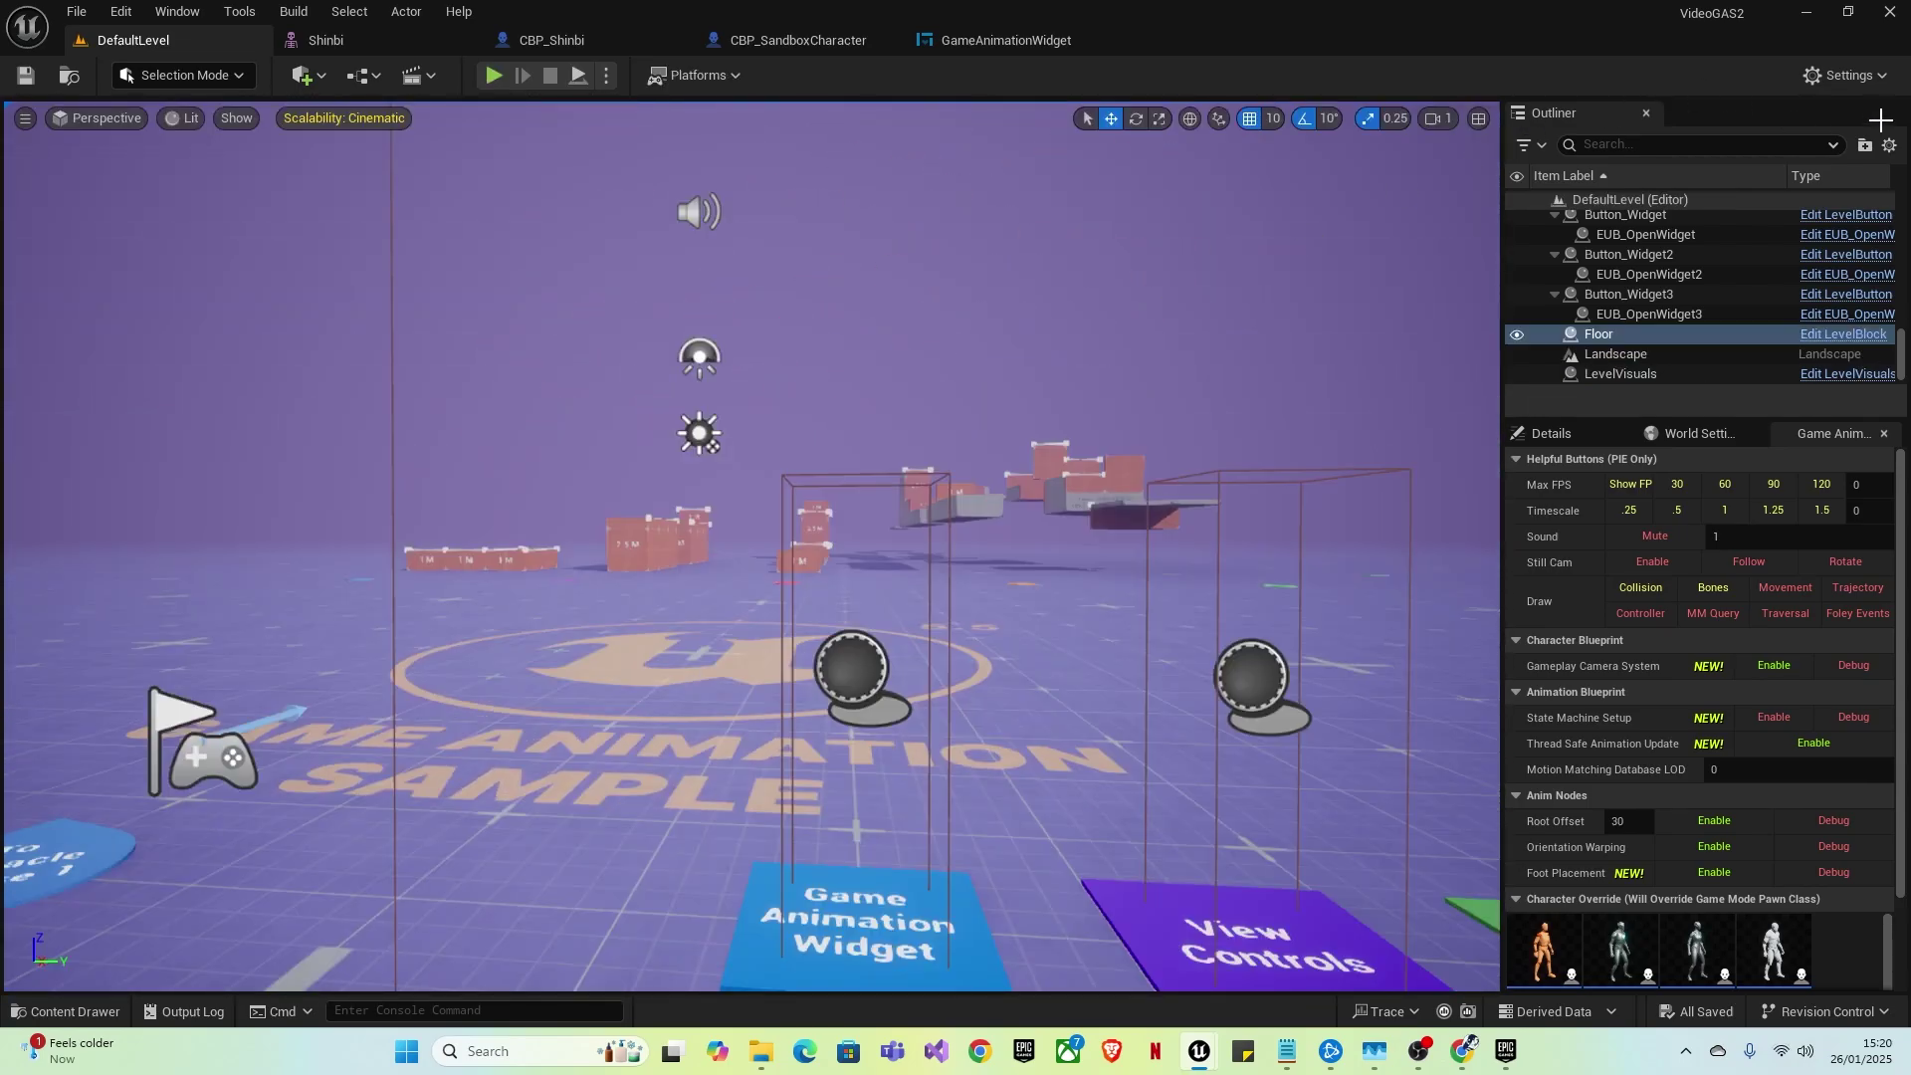
# - Lower all engine scalability groups to the Low preset
pyautogui.click(1843, 75)
pyautogui.moveTo(1716, 426)
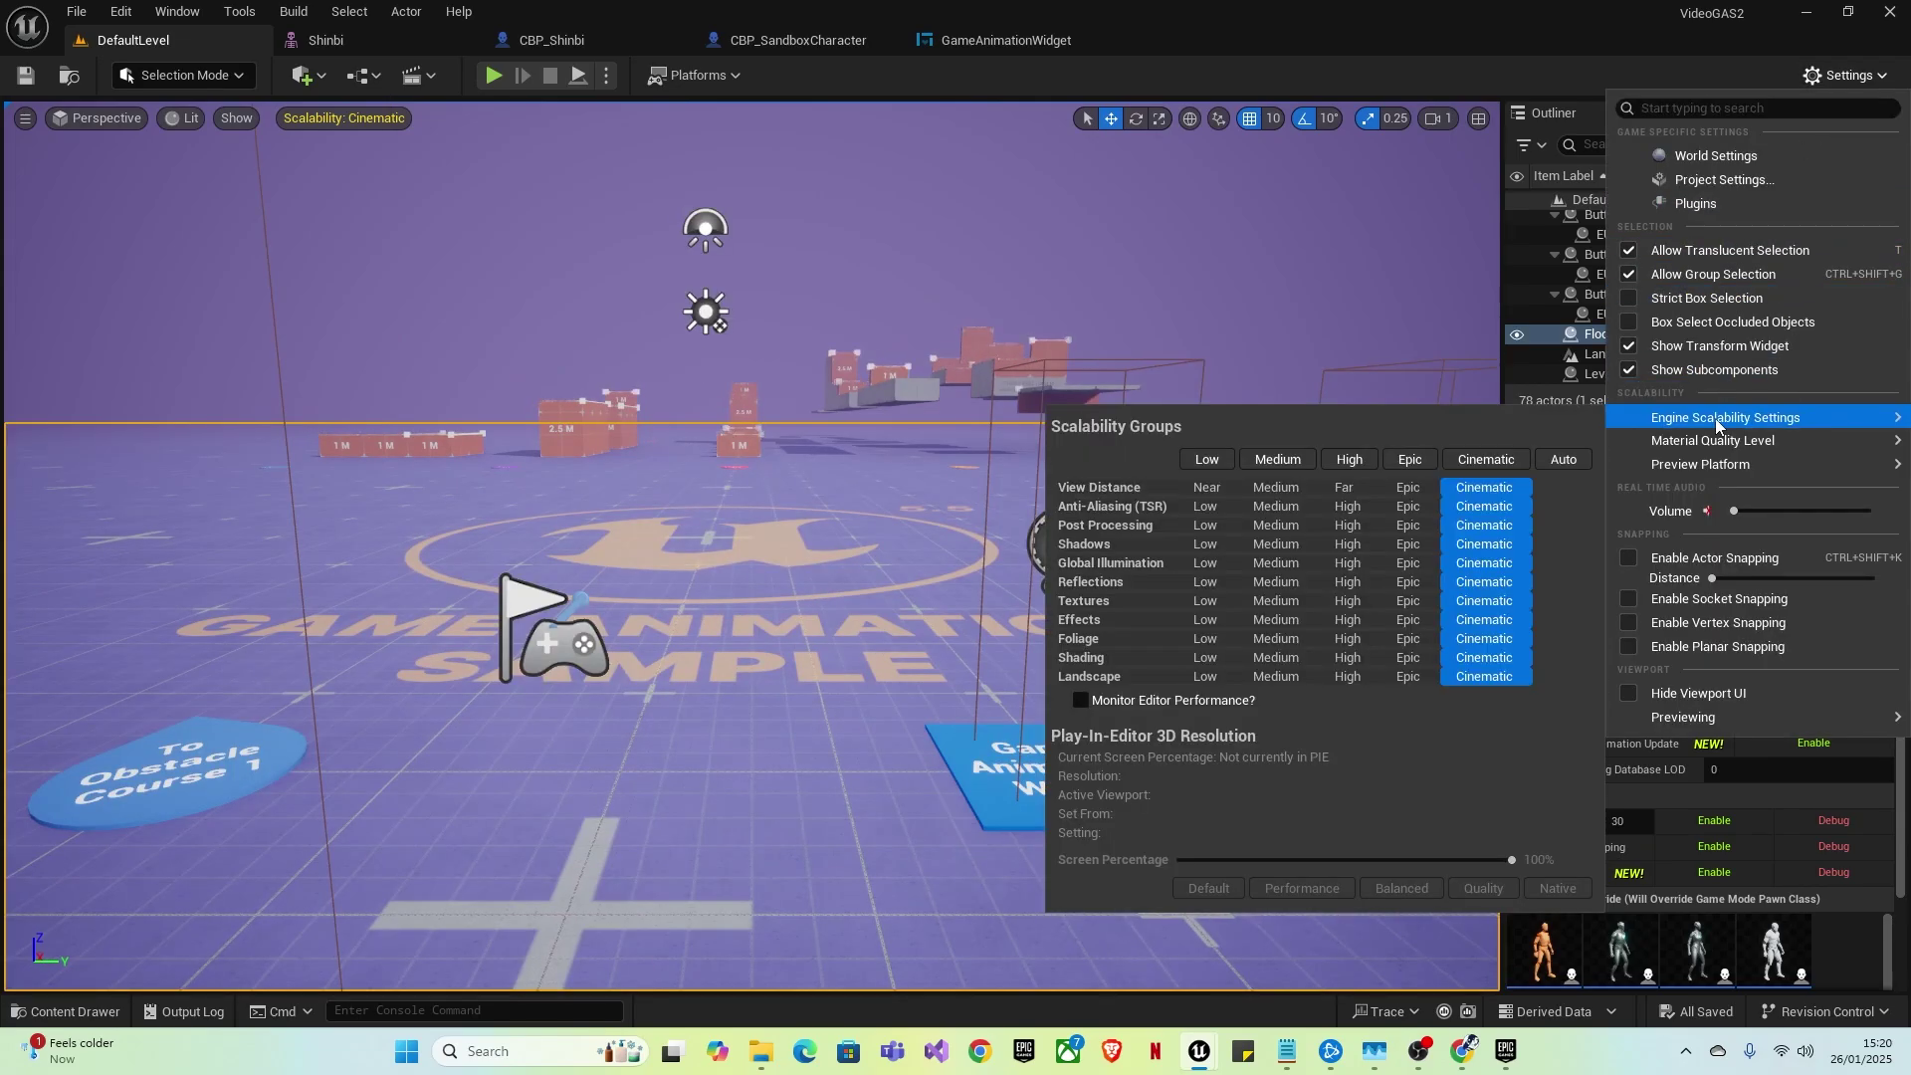
pyautogui.click(1275, 462)
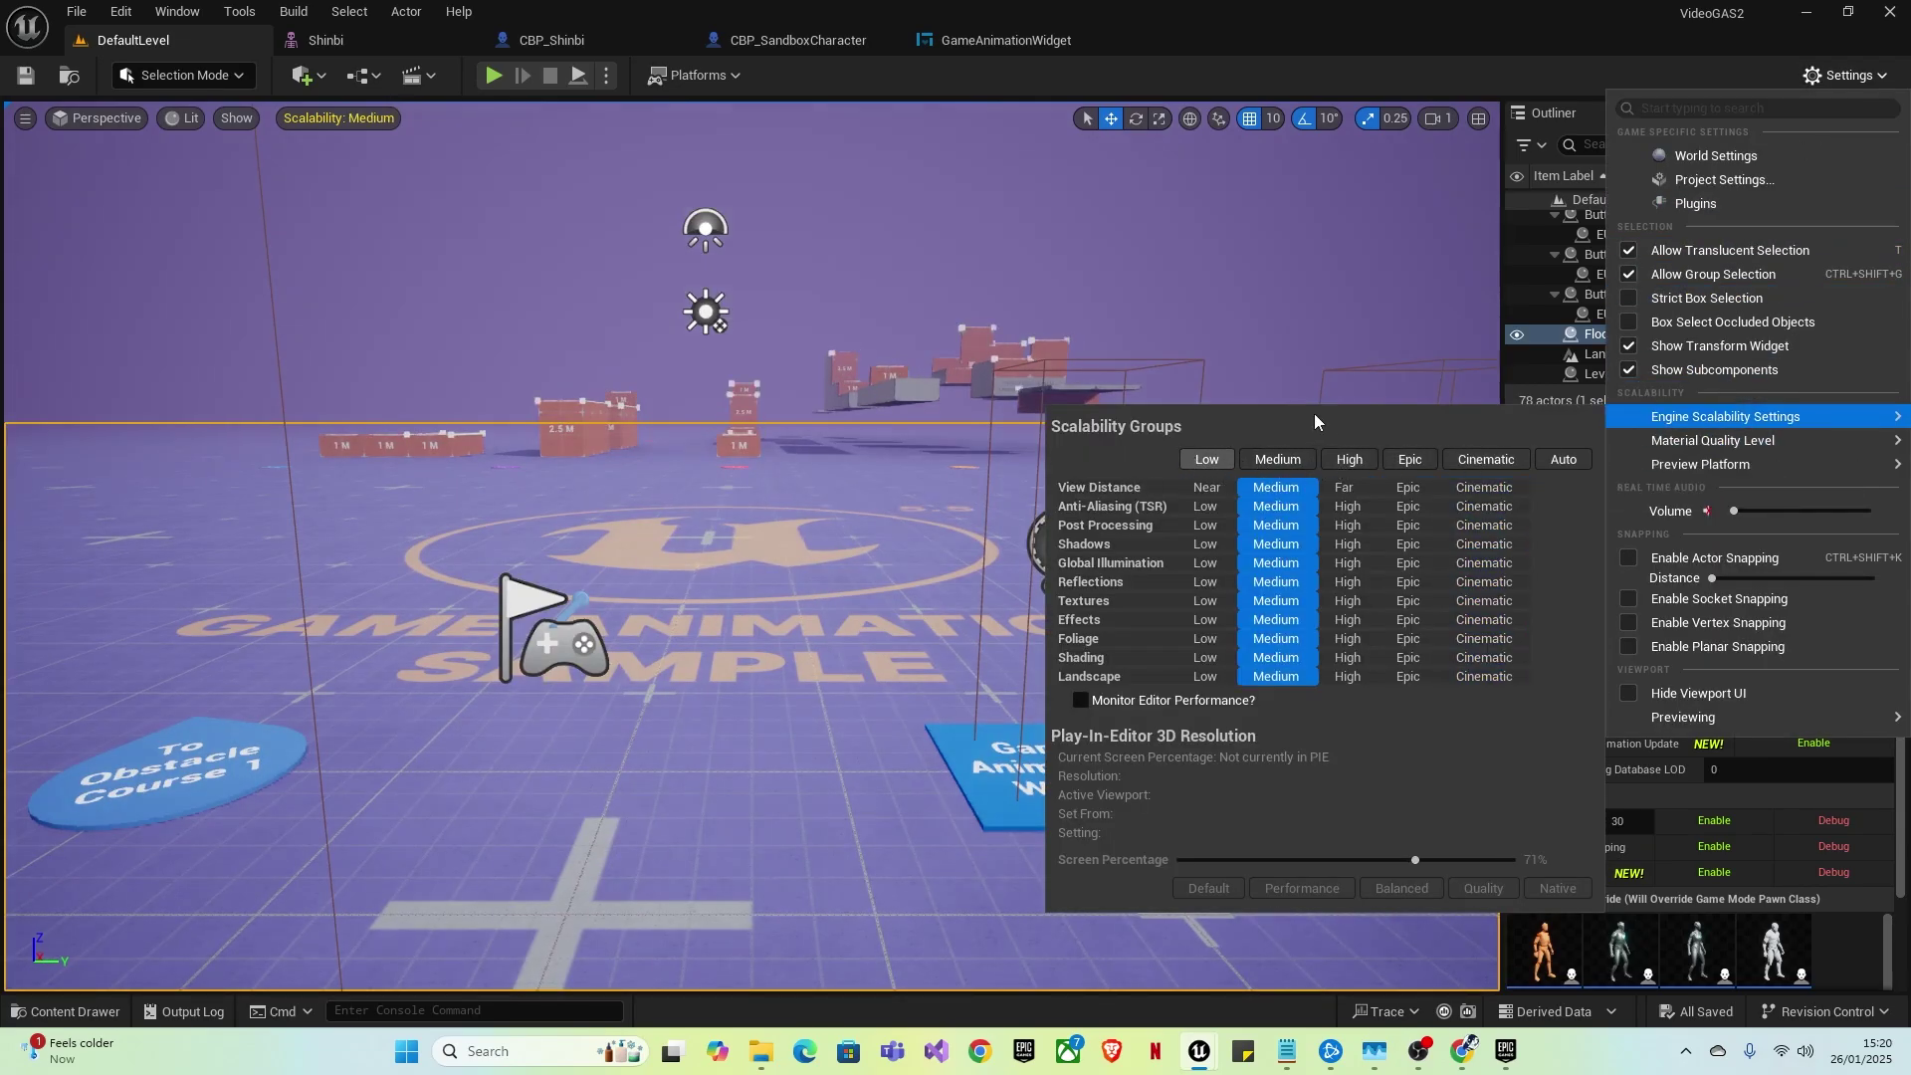
pyautogui.click(1207, 459)
pyautogui.click(809, 189)
pyautogui.moveTo(334, 173); pyautogui.dragTo(299, 110, button='right')
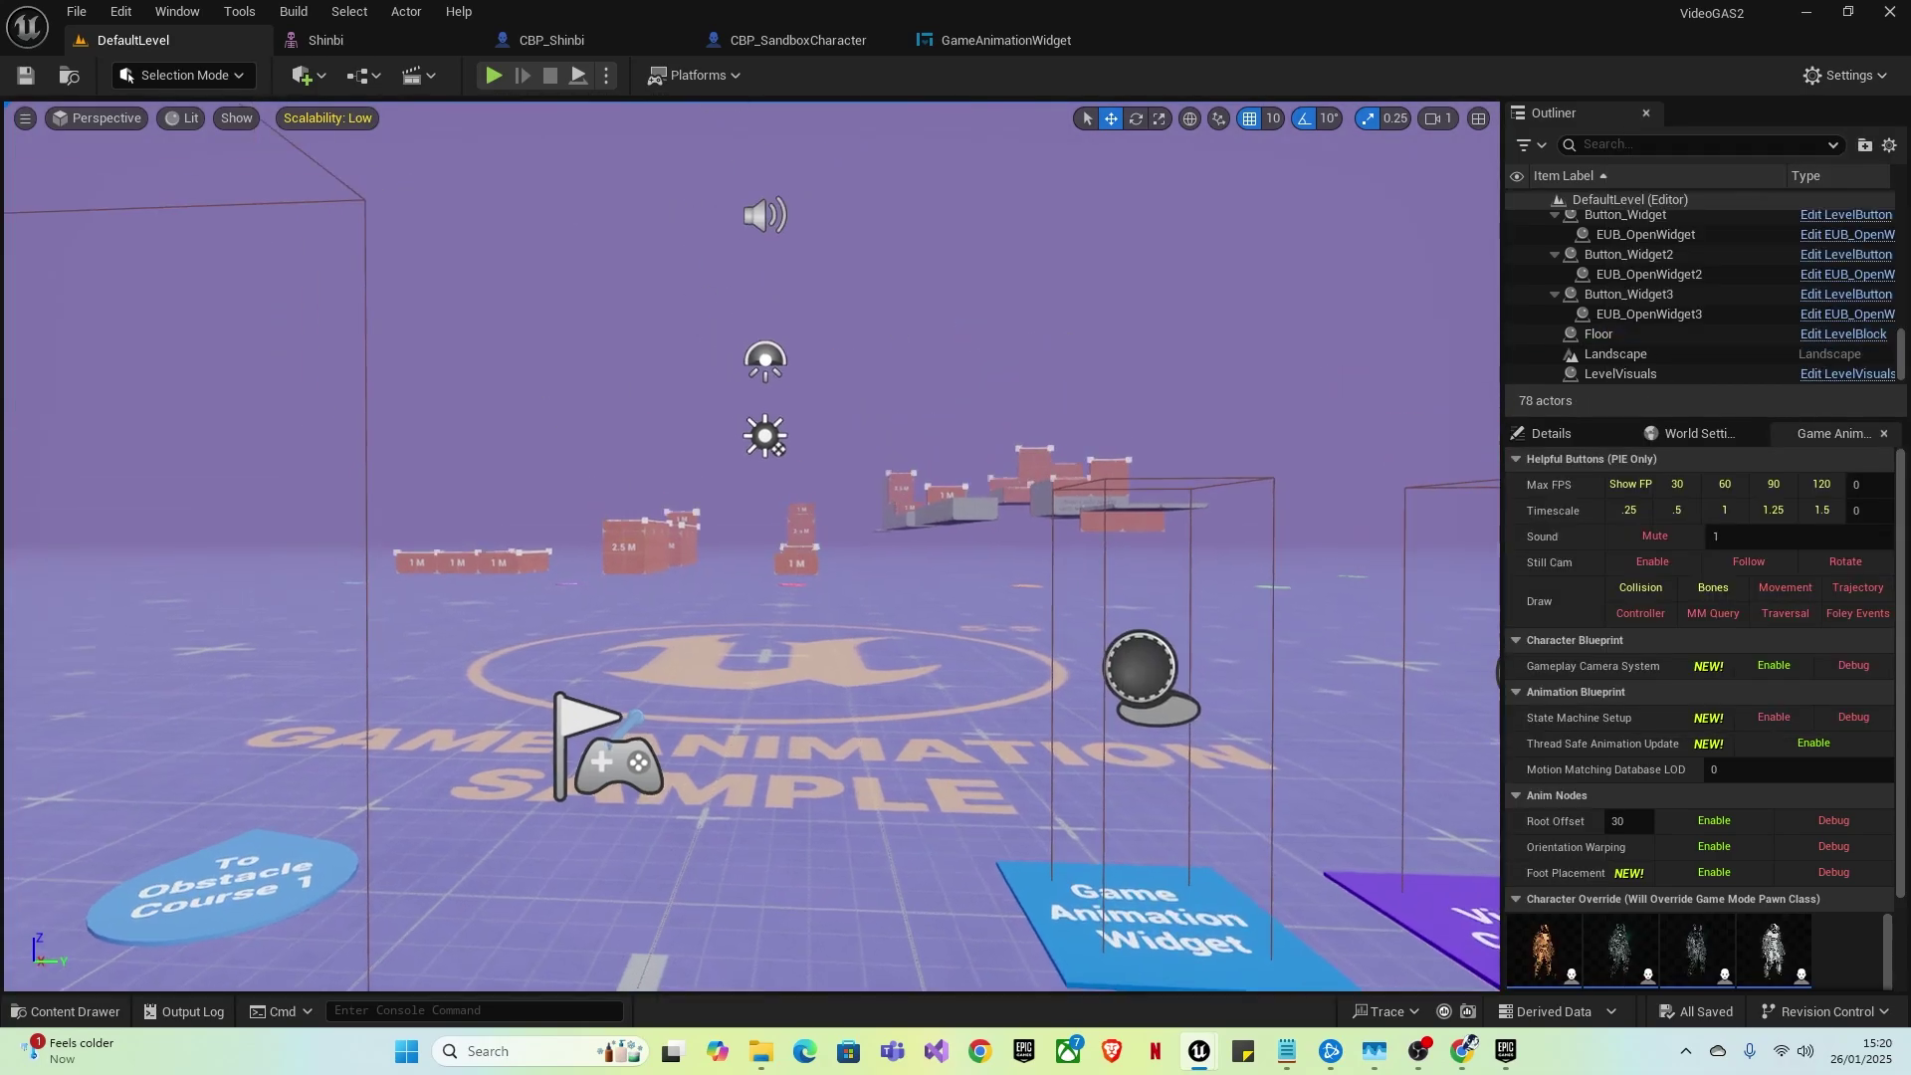
# - Play DefaultLevel, detach from the pawn, override it with the new Shinbi character, and take control of her
pyautogui.click(492, 75)
pyautogui.click(670, 513)
pyautogui.press('w')
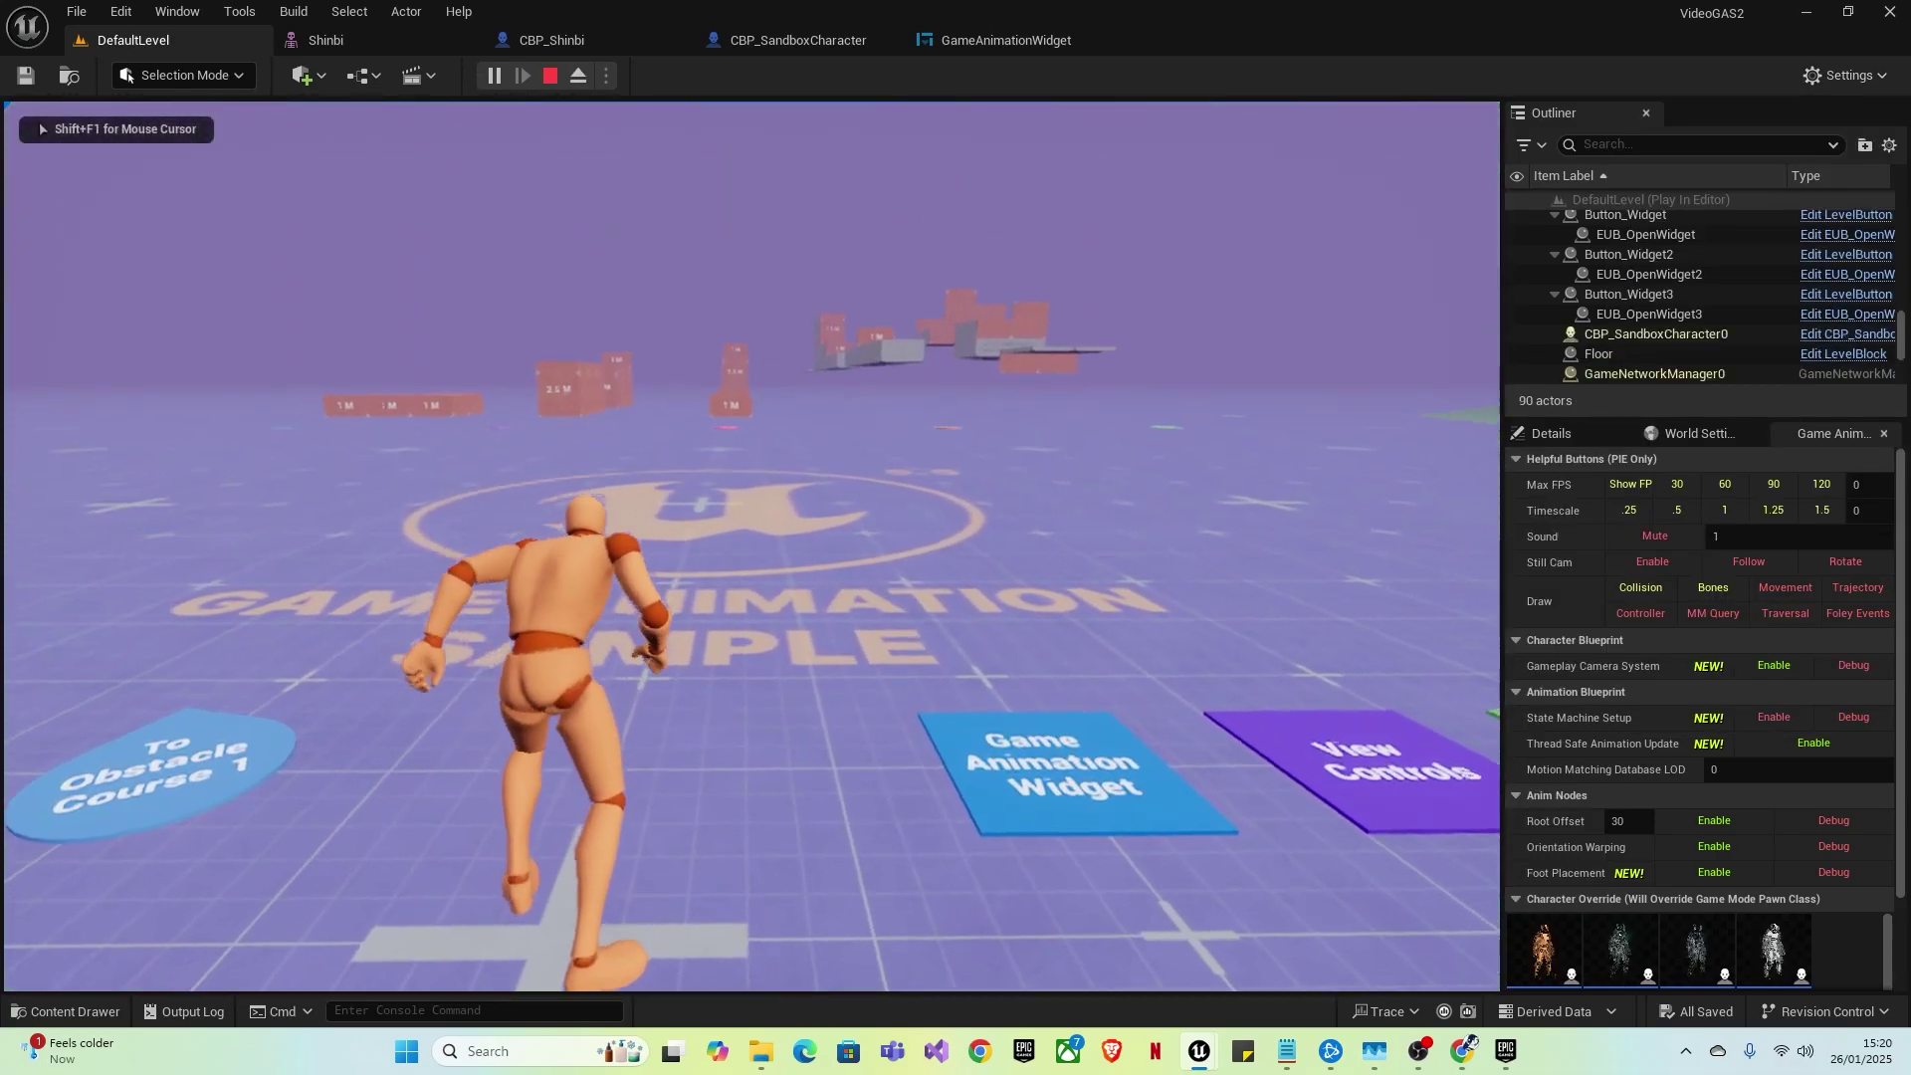
pyautogui.press('F8')
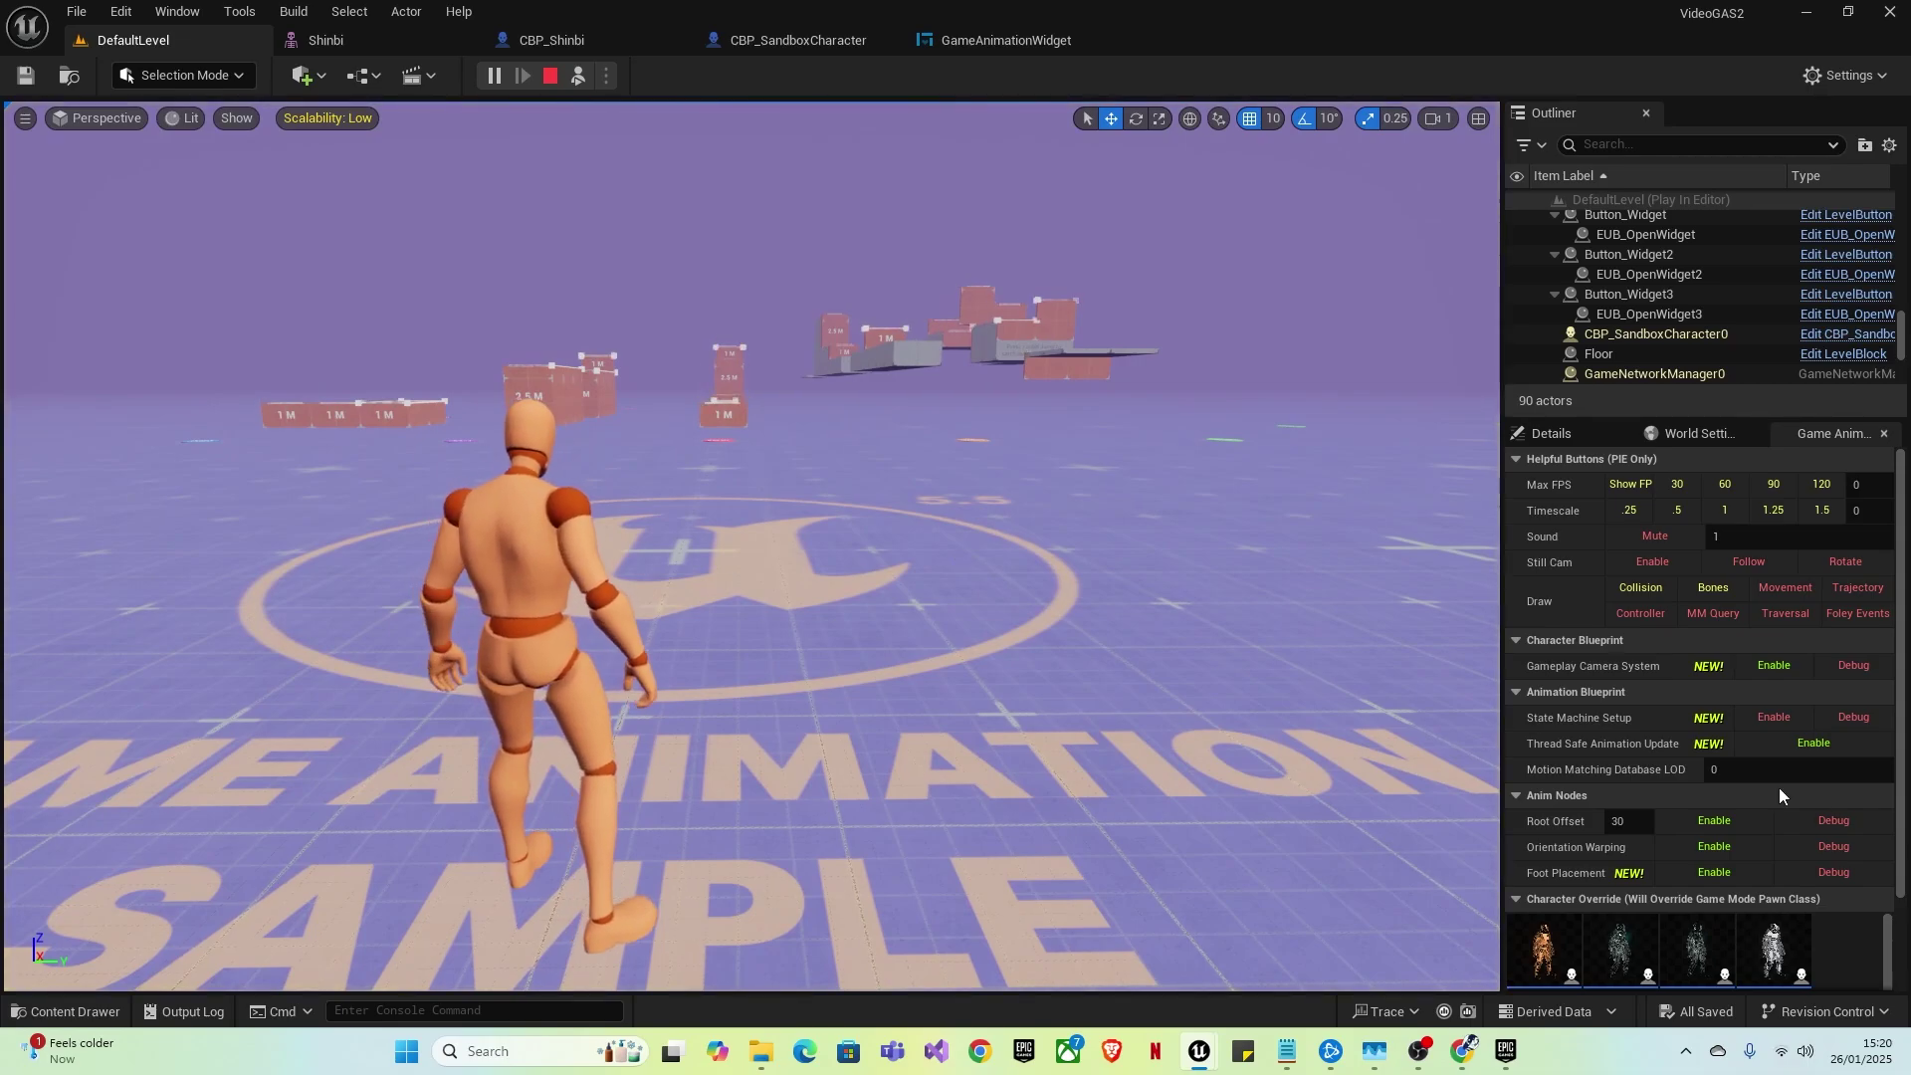
pyautogui.scroll(-2, 1813, 799)
pyautogui.click(1617, 948)
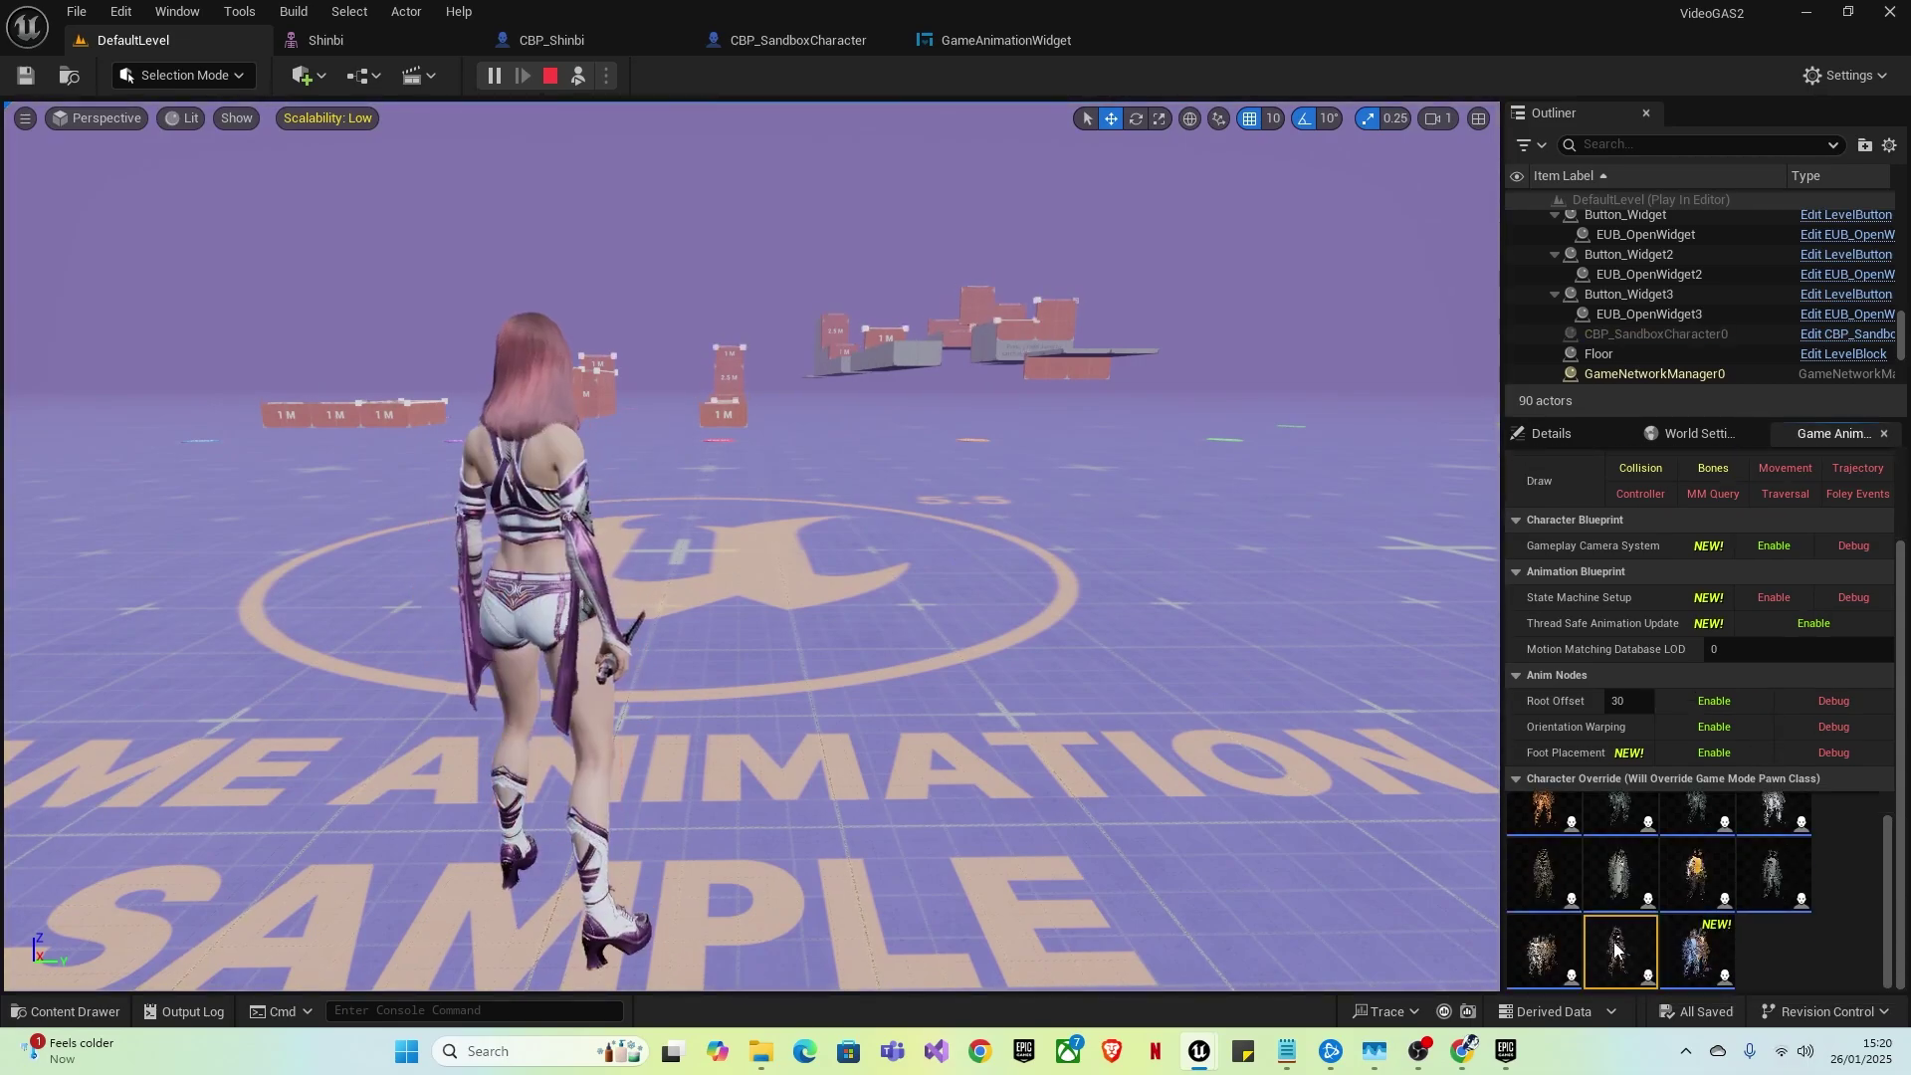
pyautogui.click(676, 505)
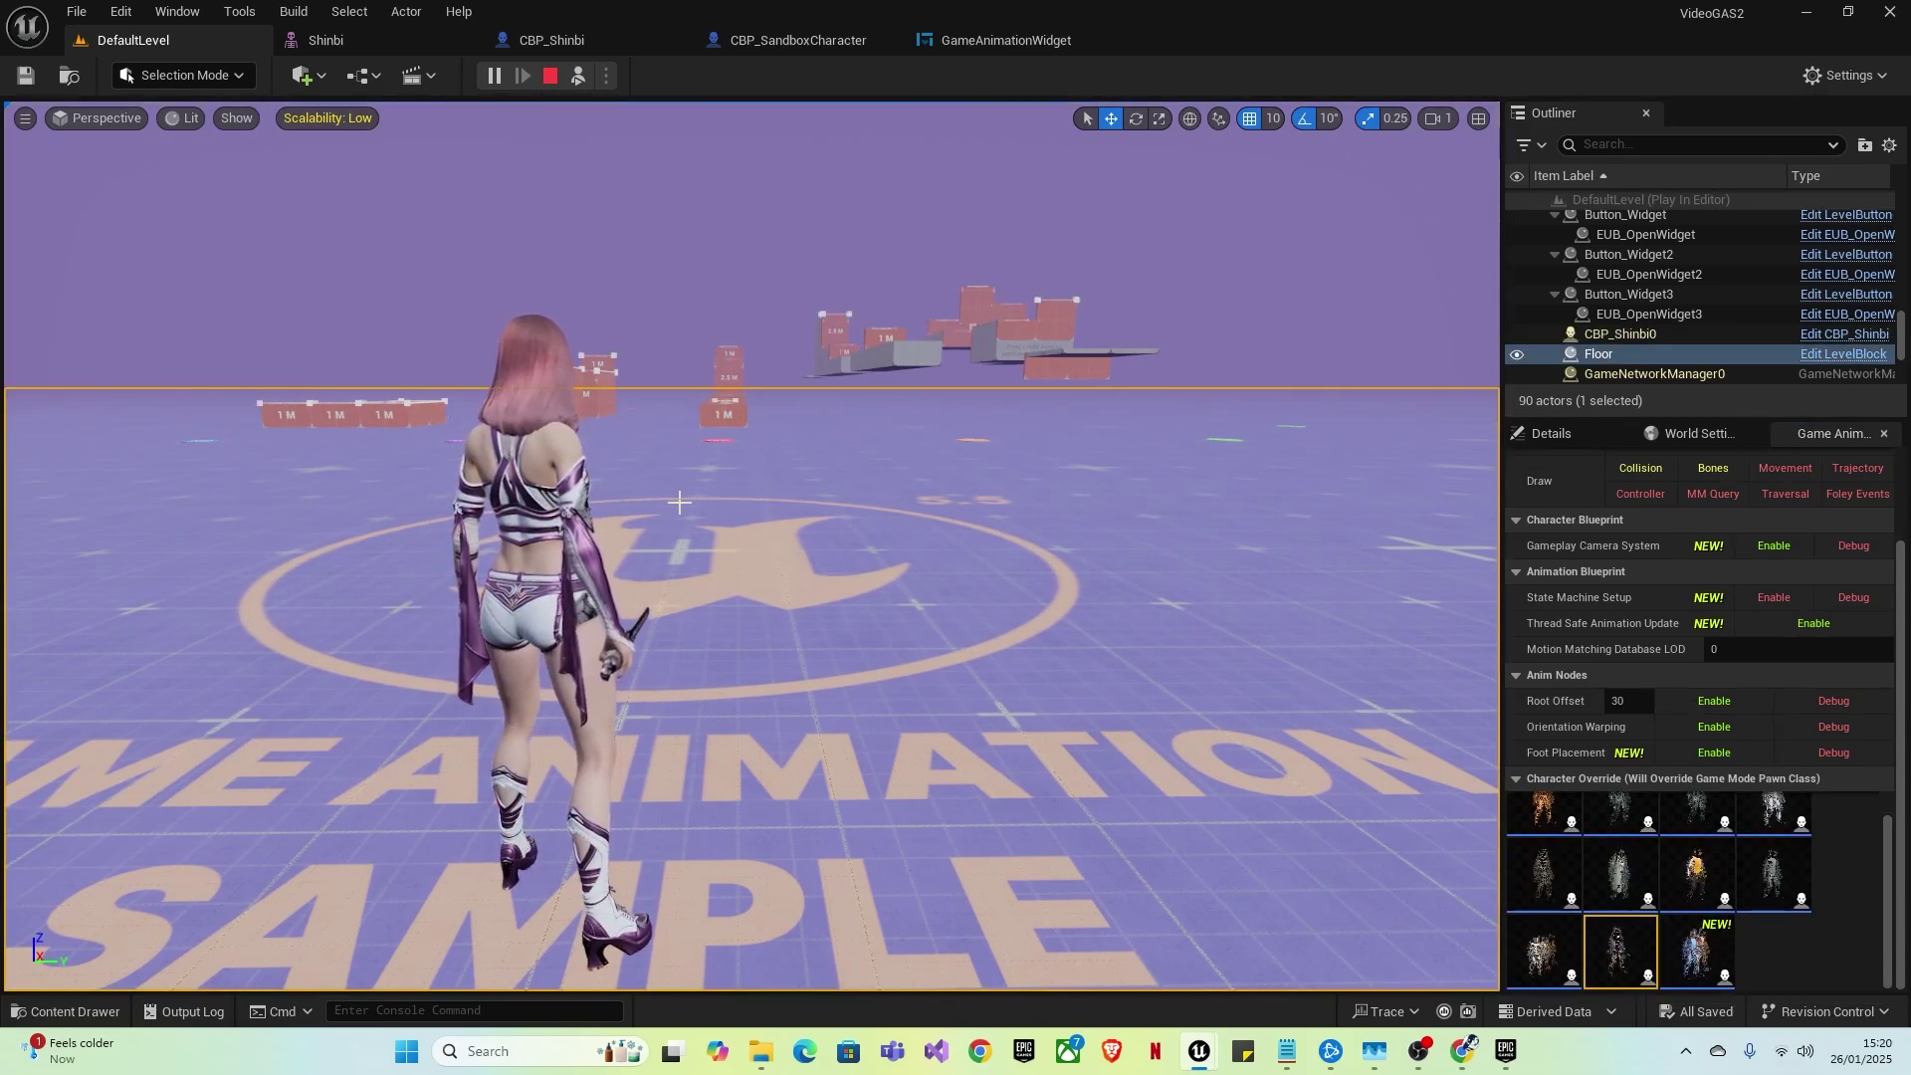
pyautogui.press('F8')
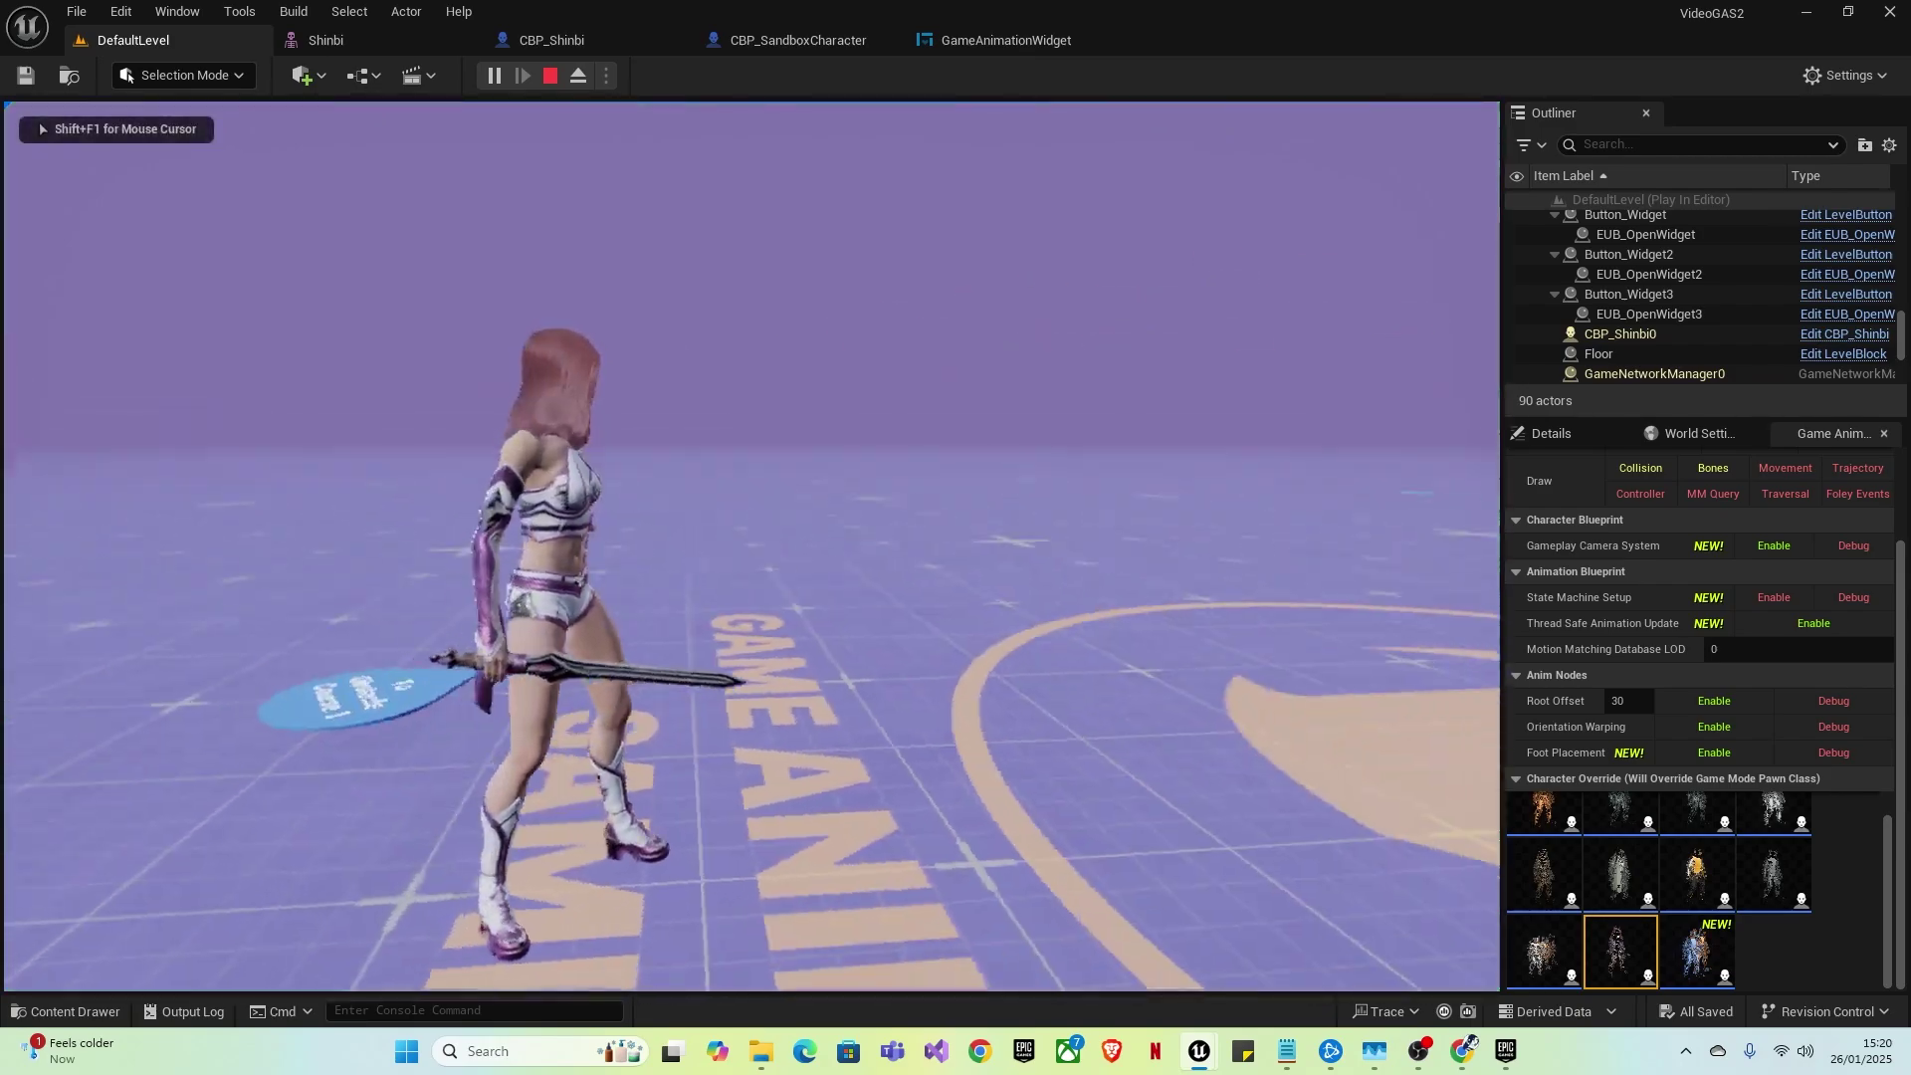
# - Run Shinbi across DefaultLevel, vault the 1 M blocks, climb the 2.5 M block, and end the play session
pyautogui.press('w')
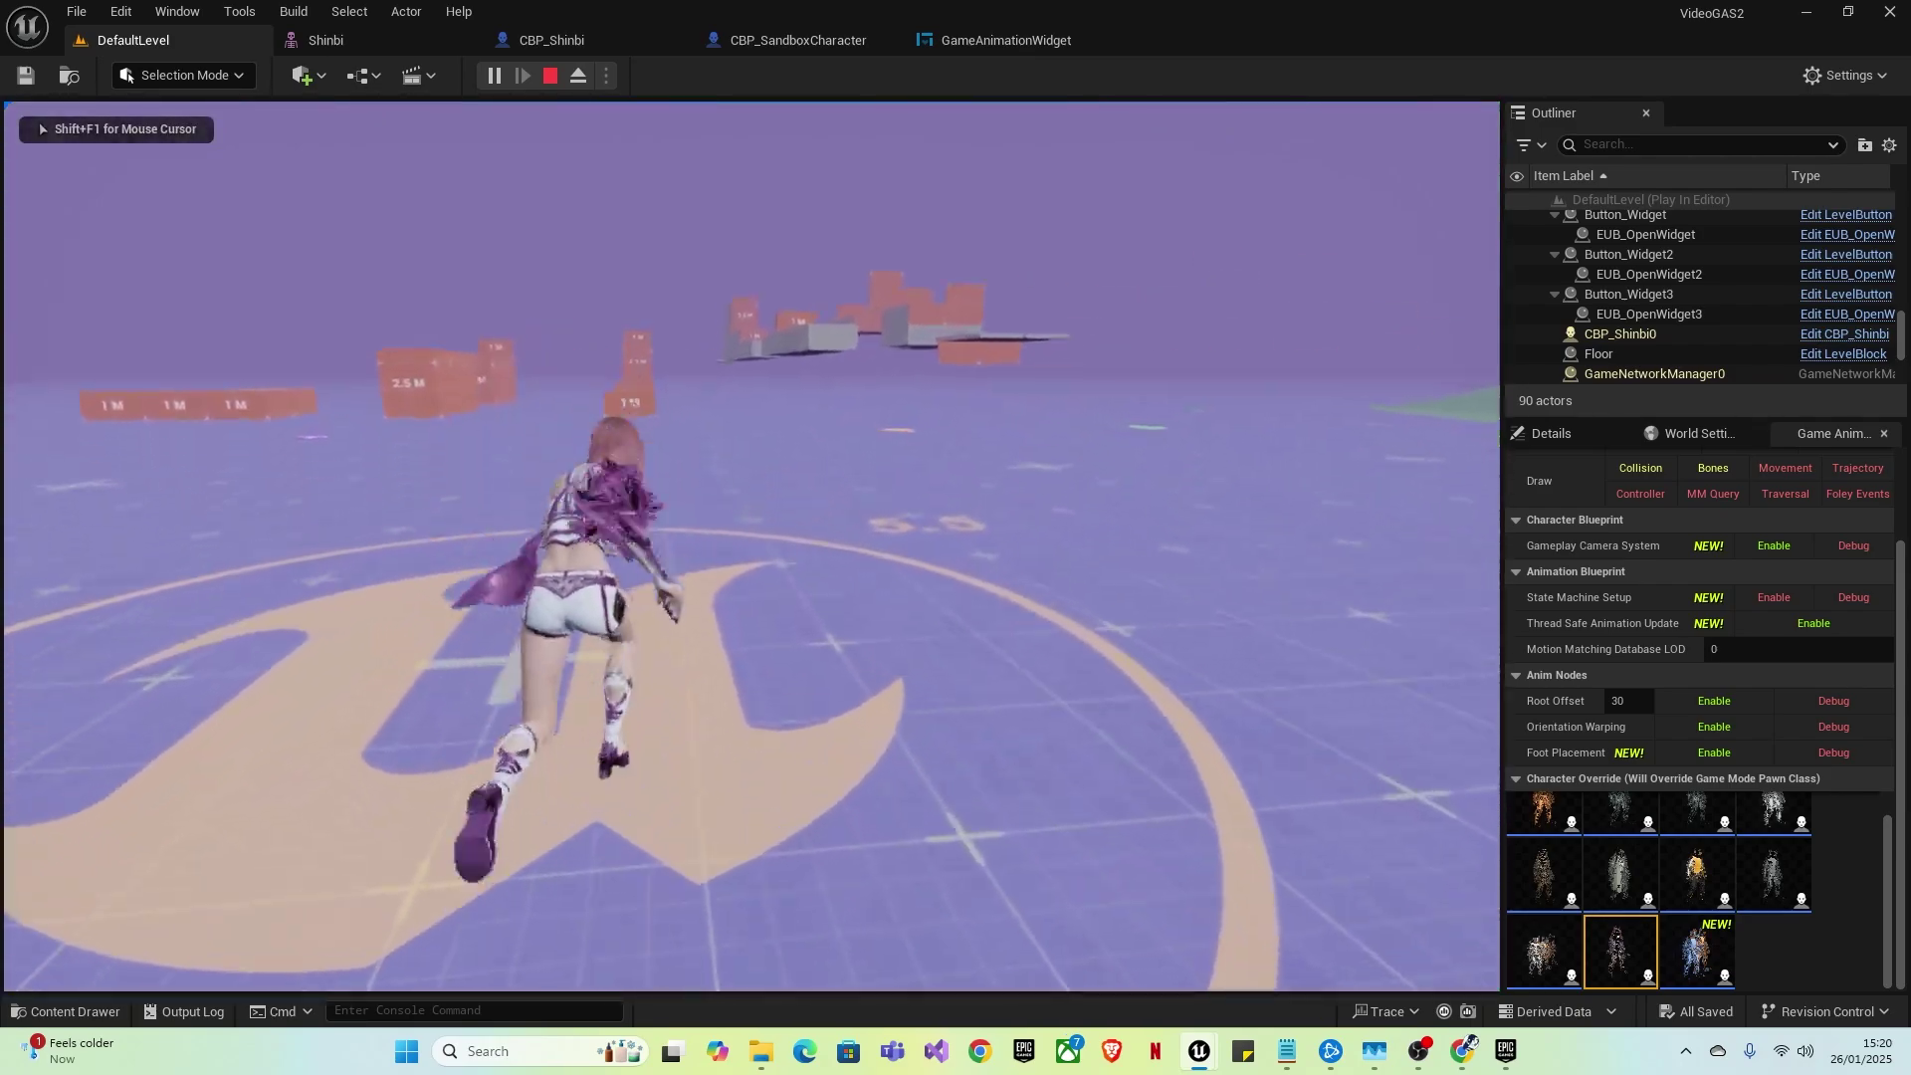
pyautogui.press('w')
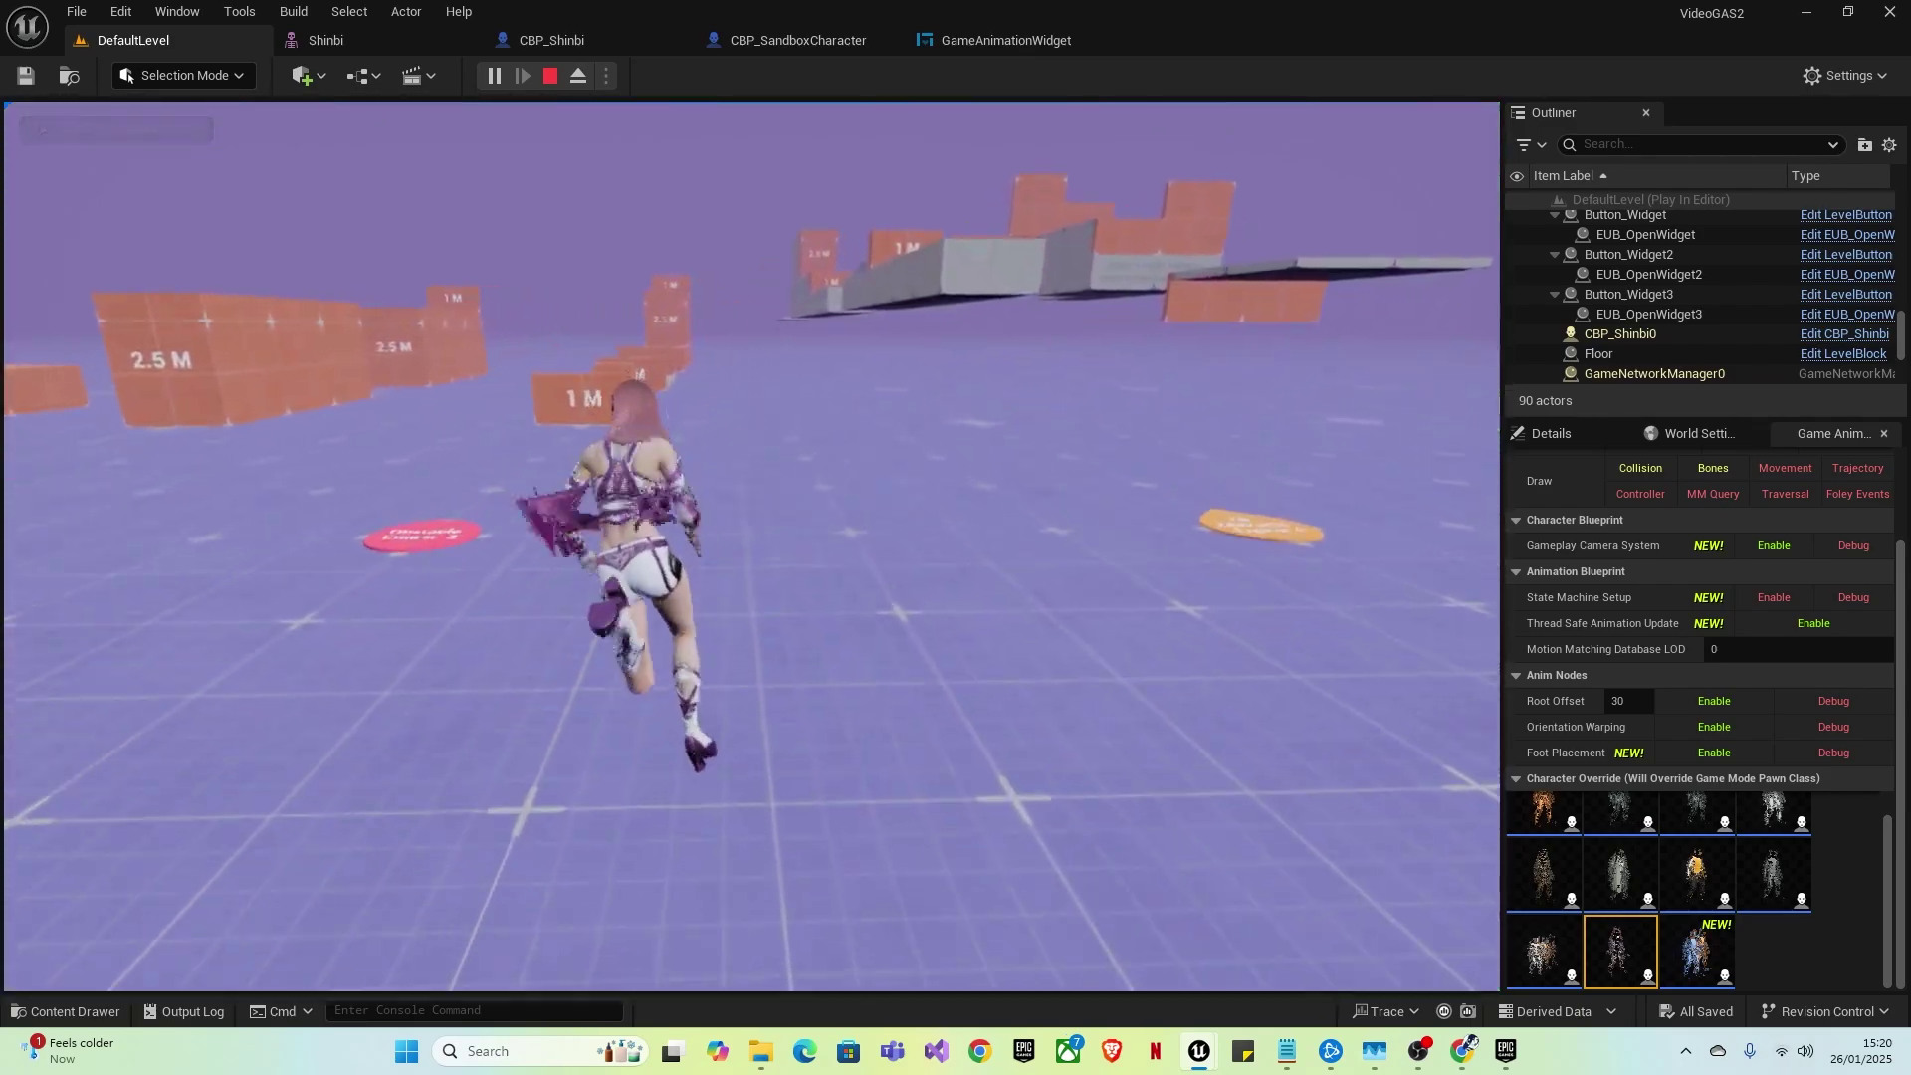
pyautogui.press('w')
pyautogui.press('space')
pyautogui.press('w')
pyautogui.press('space')
pyautogui.press('space')
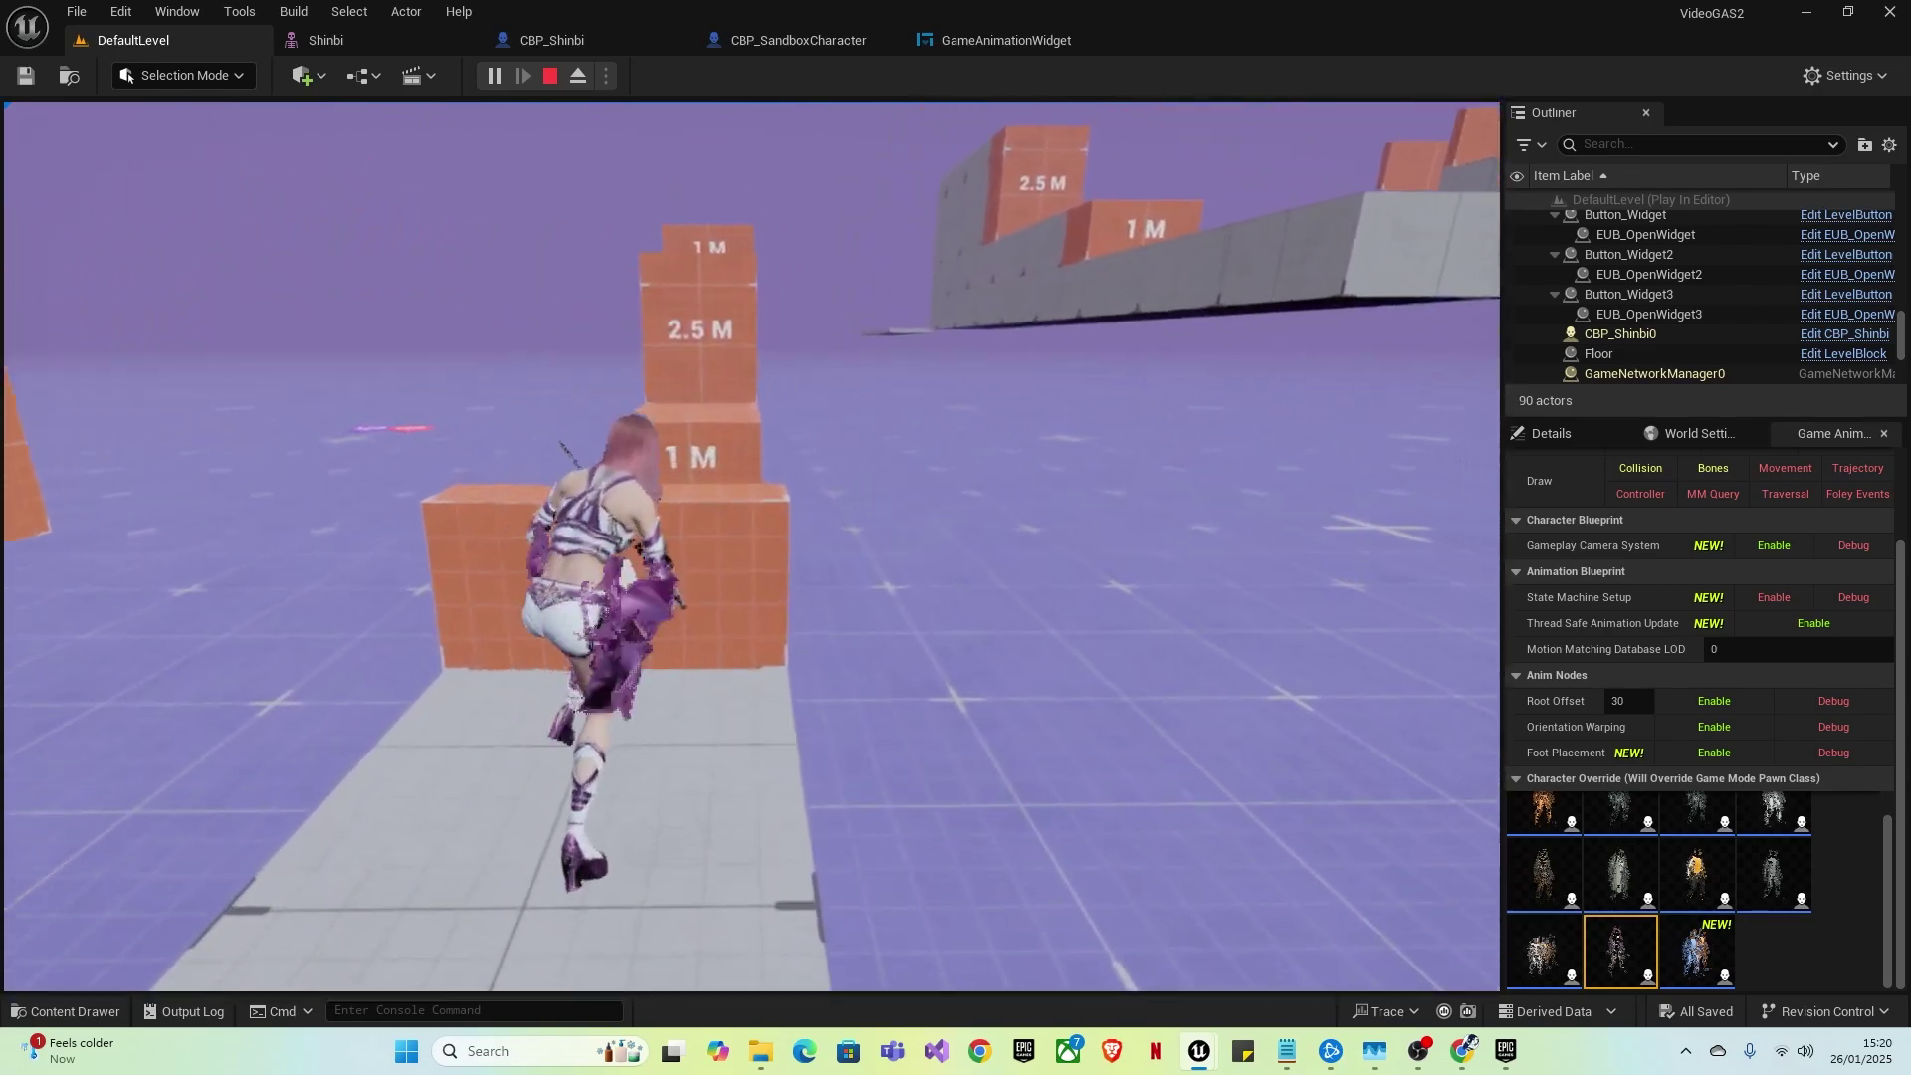
pyautogui.press('w')
pyautogui.press('space')
pyautogui.press('space')
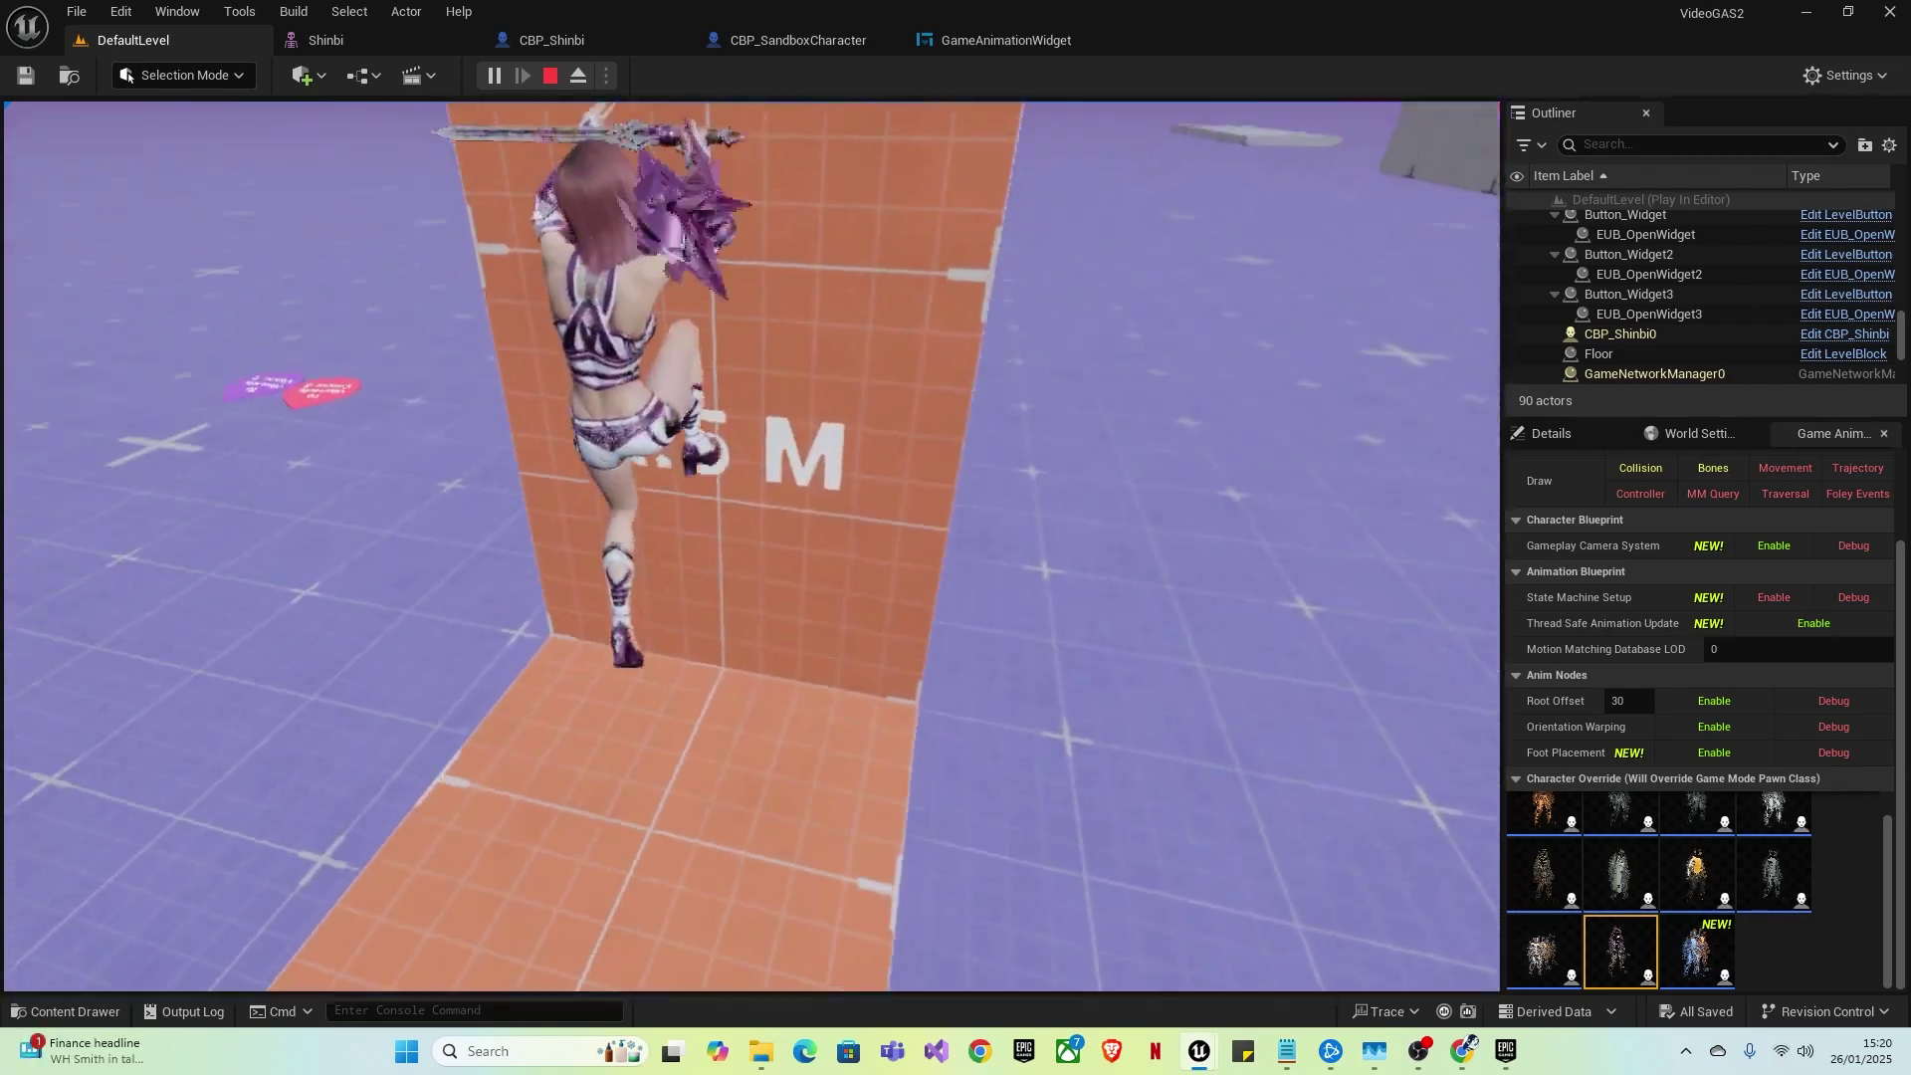
pyautogui.press('w')
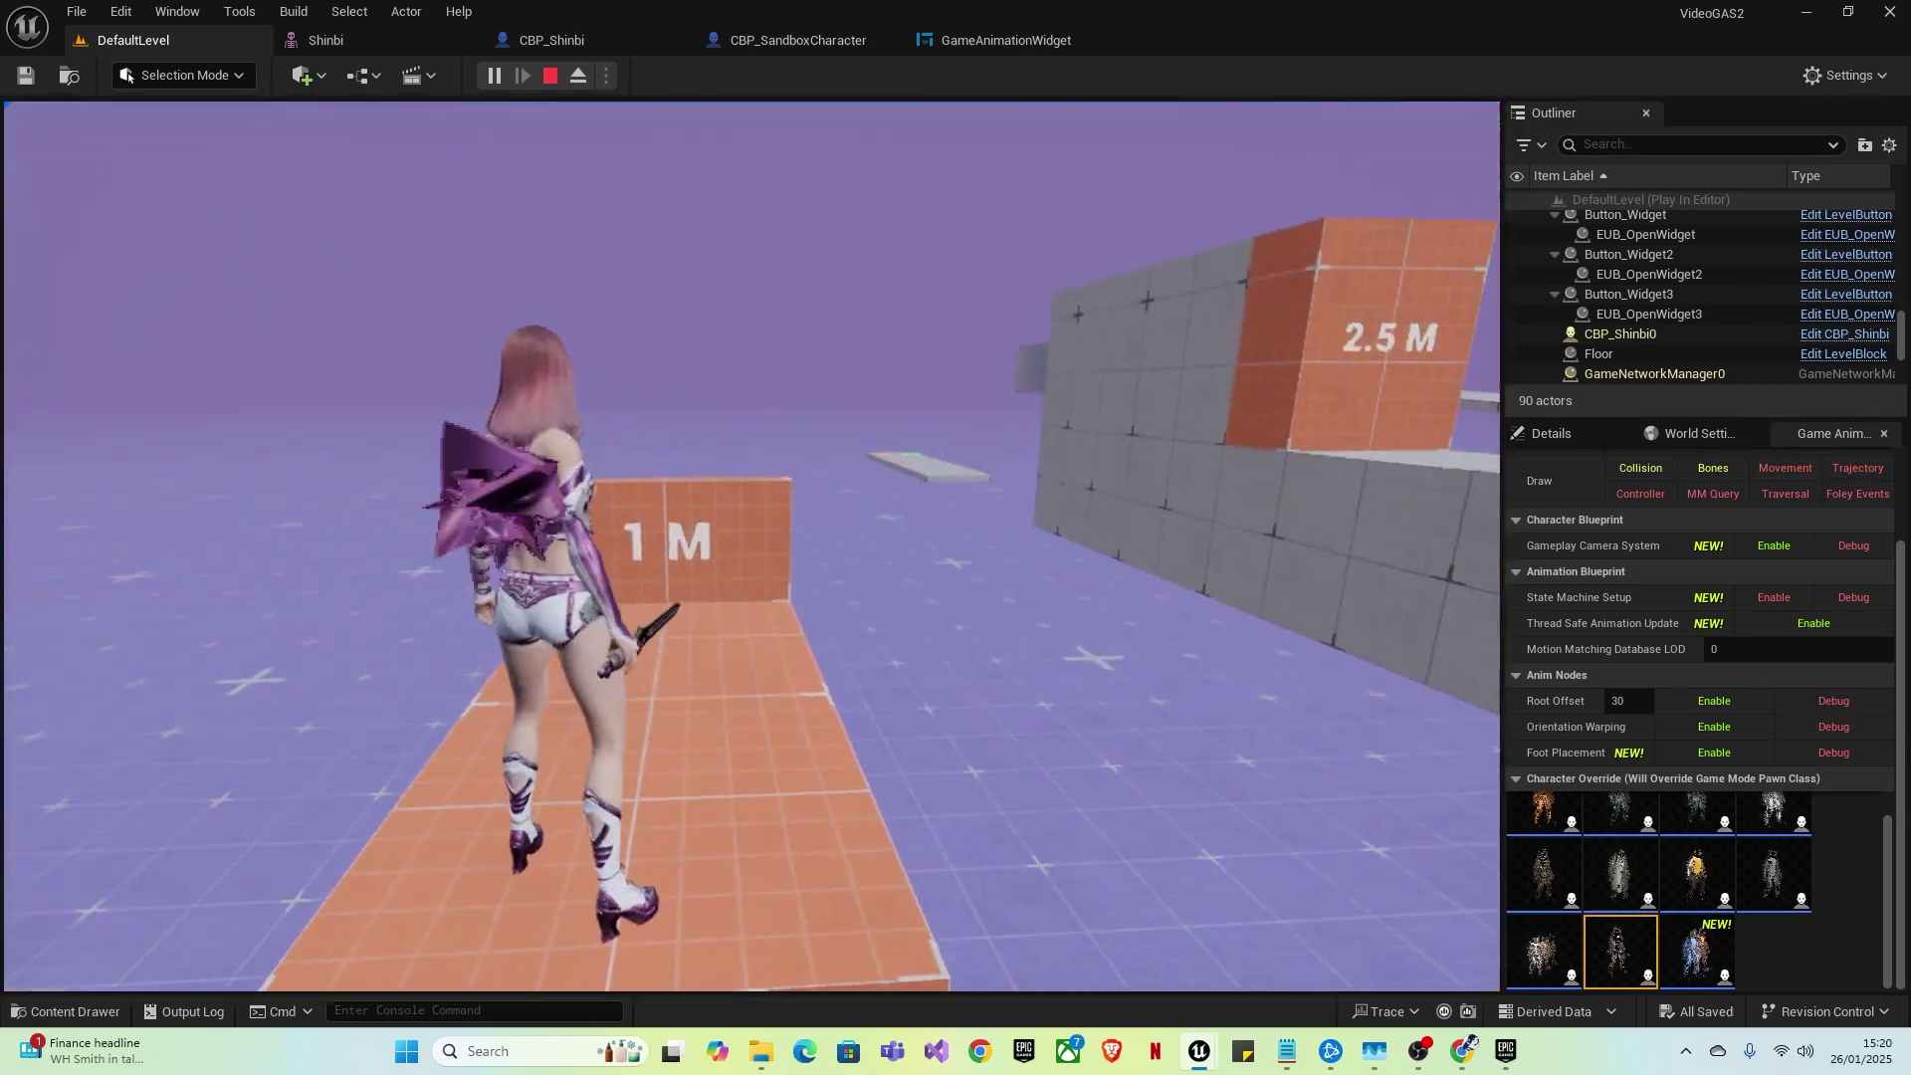
pyautogui.press('Escape')
# - Open the Shinbi skeletal mesh from the ParagonShinbi/Characters/Heroes/Shinbi/Meshes folder
pyautogui.press('s')
pyautogui.moveTo(511, 354); pyautogui.dragTo(687, 401, button='right')
pyautogui.hotkey('ctrl', 'space')
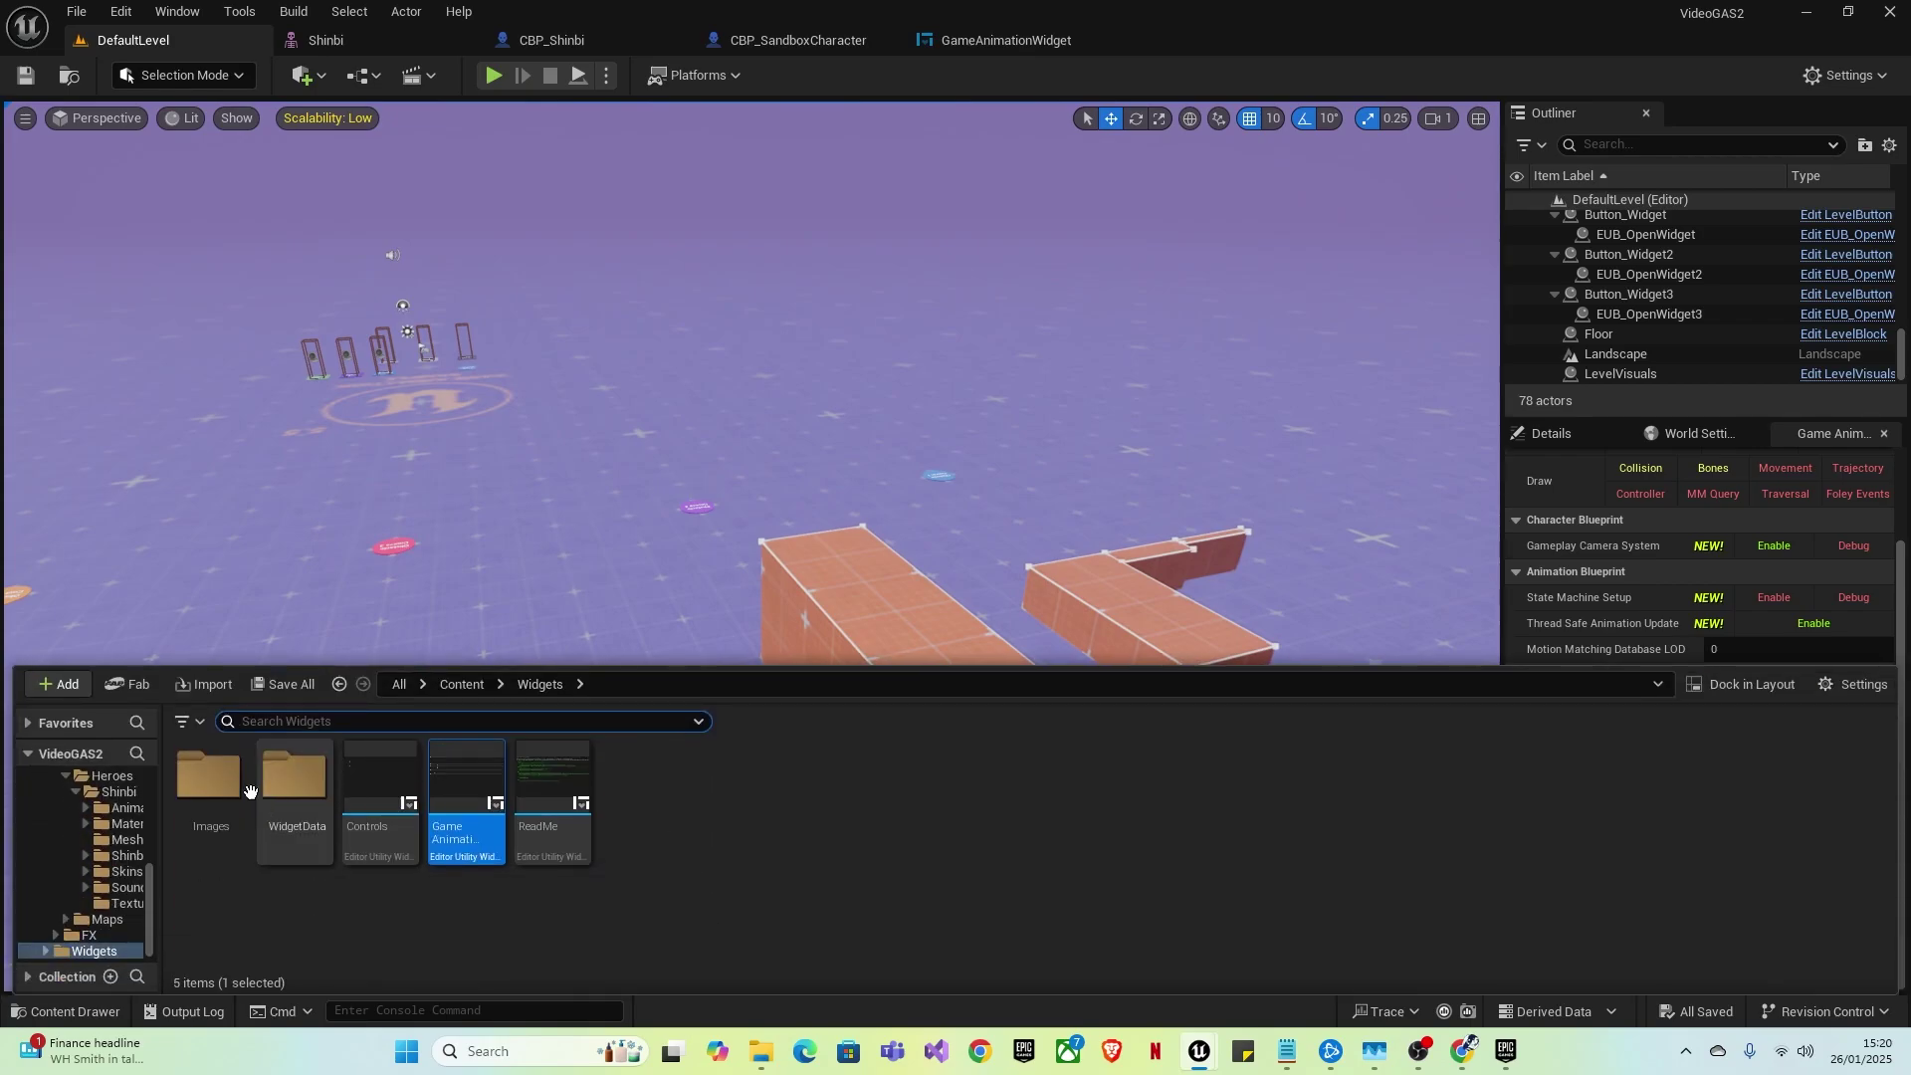
pyautogui.click(472, 684)
pyautogui.scroll(-3, 116, 870)
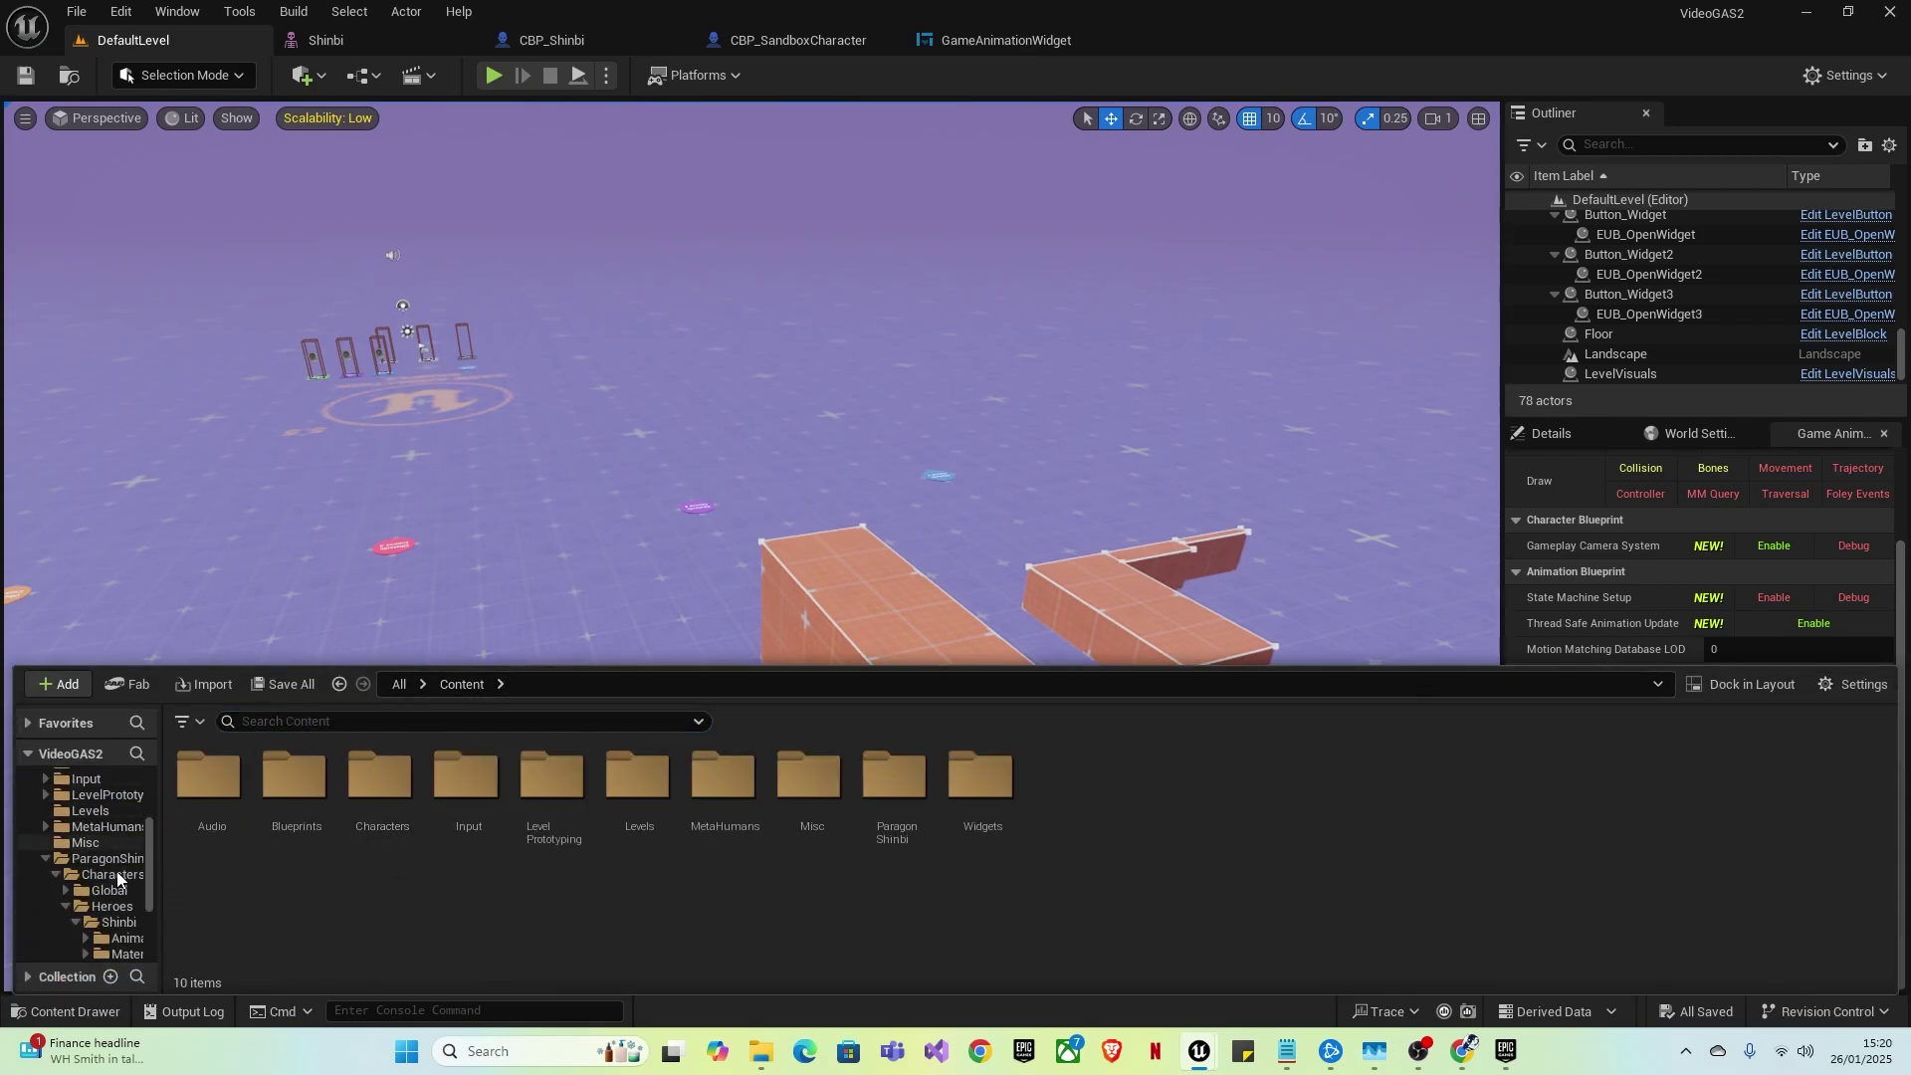
pyautogui.scroll(1, 72, 799)
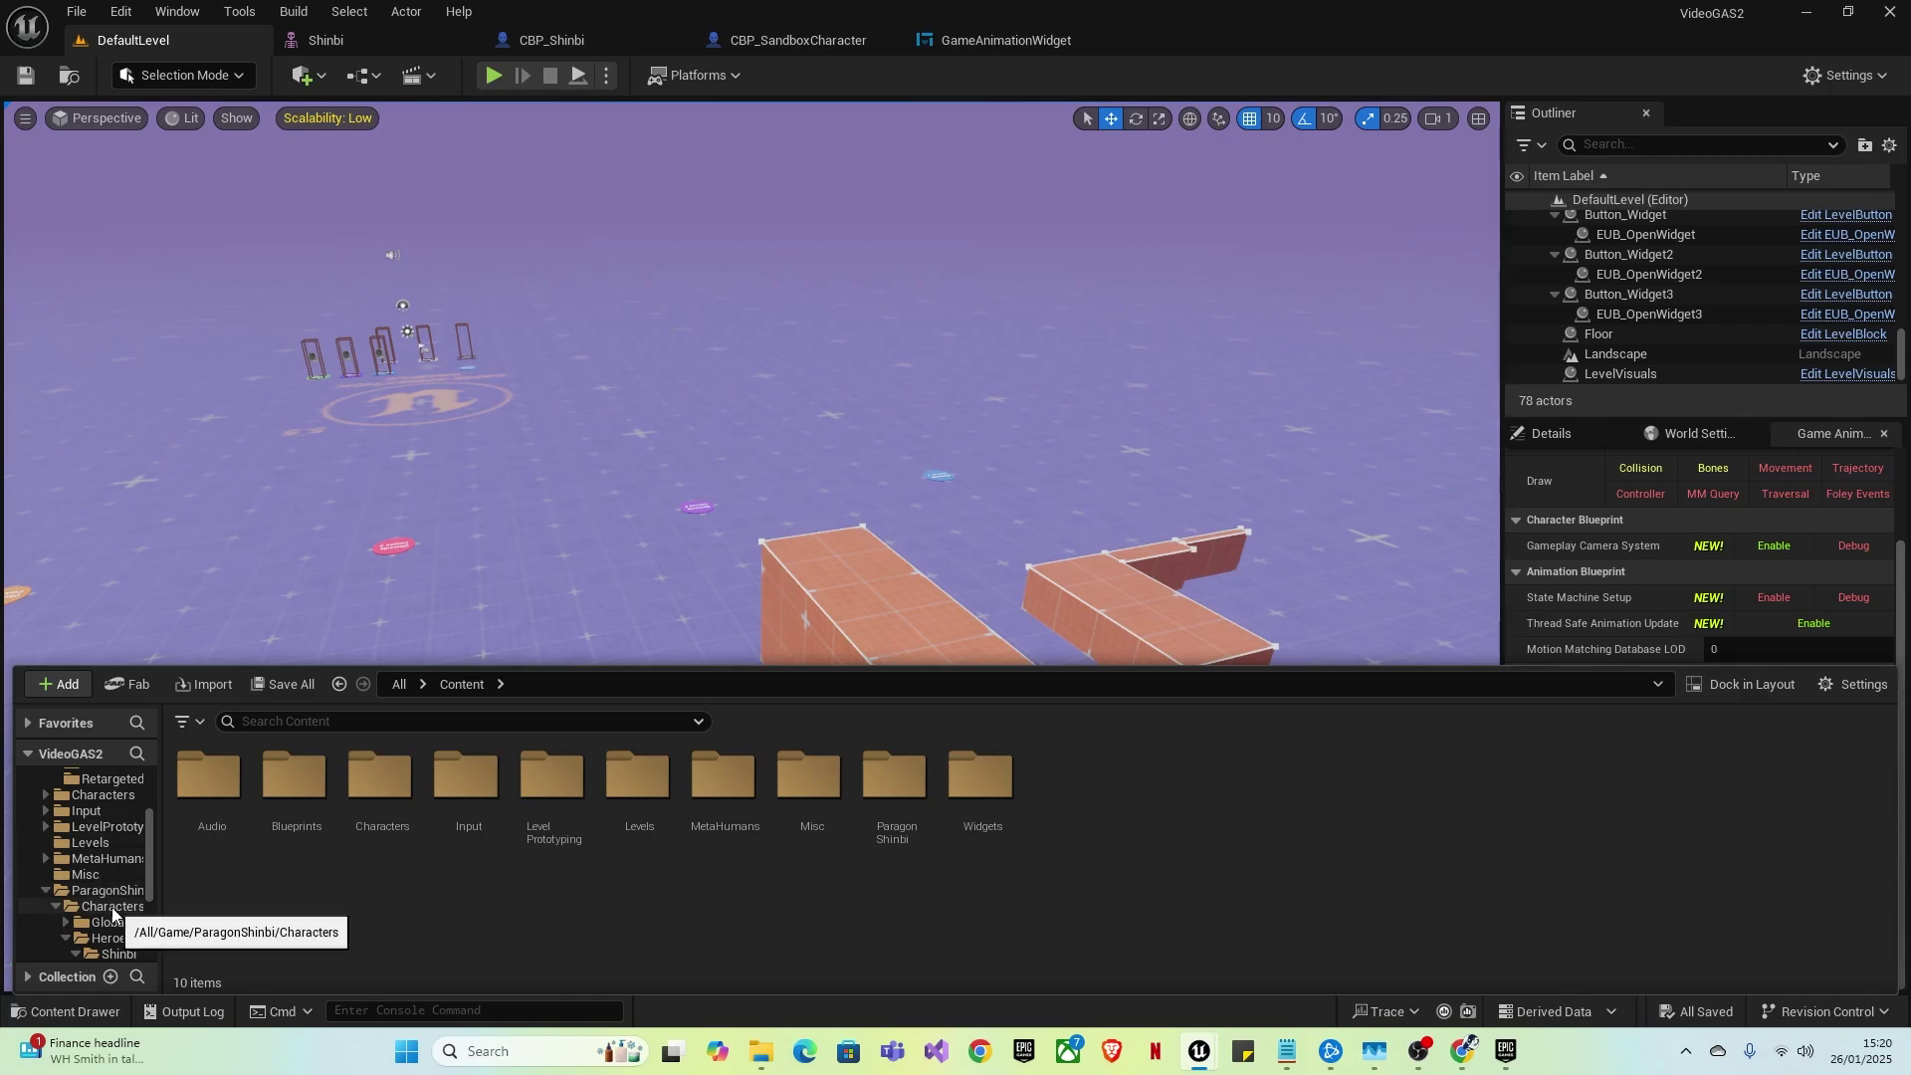
pyautogui.click(112, 951)
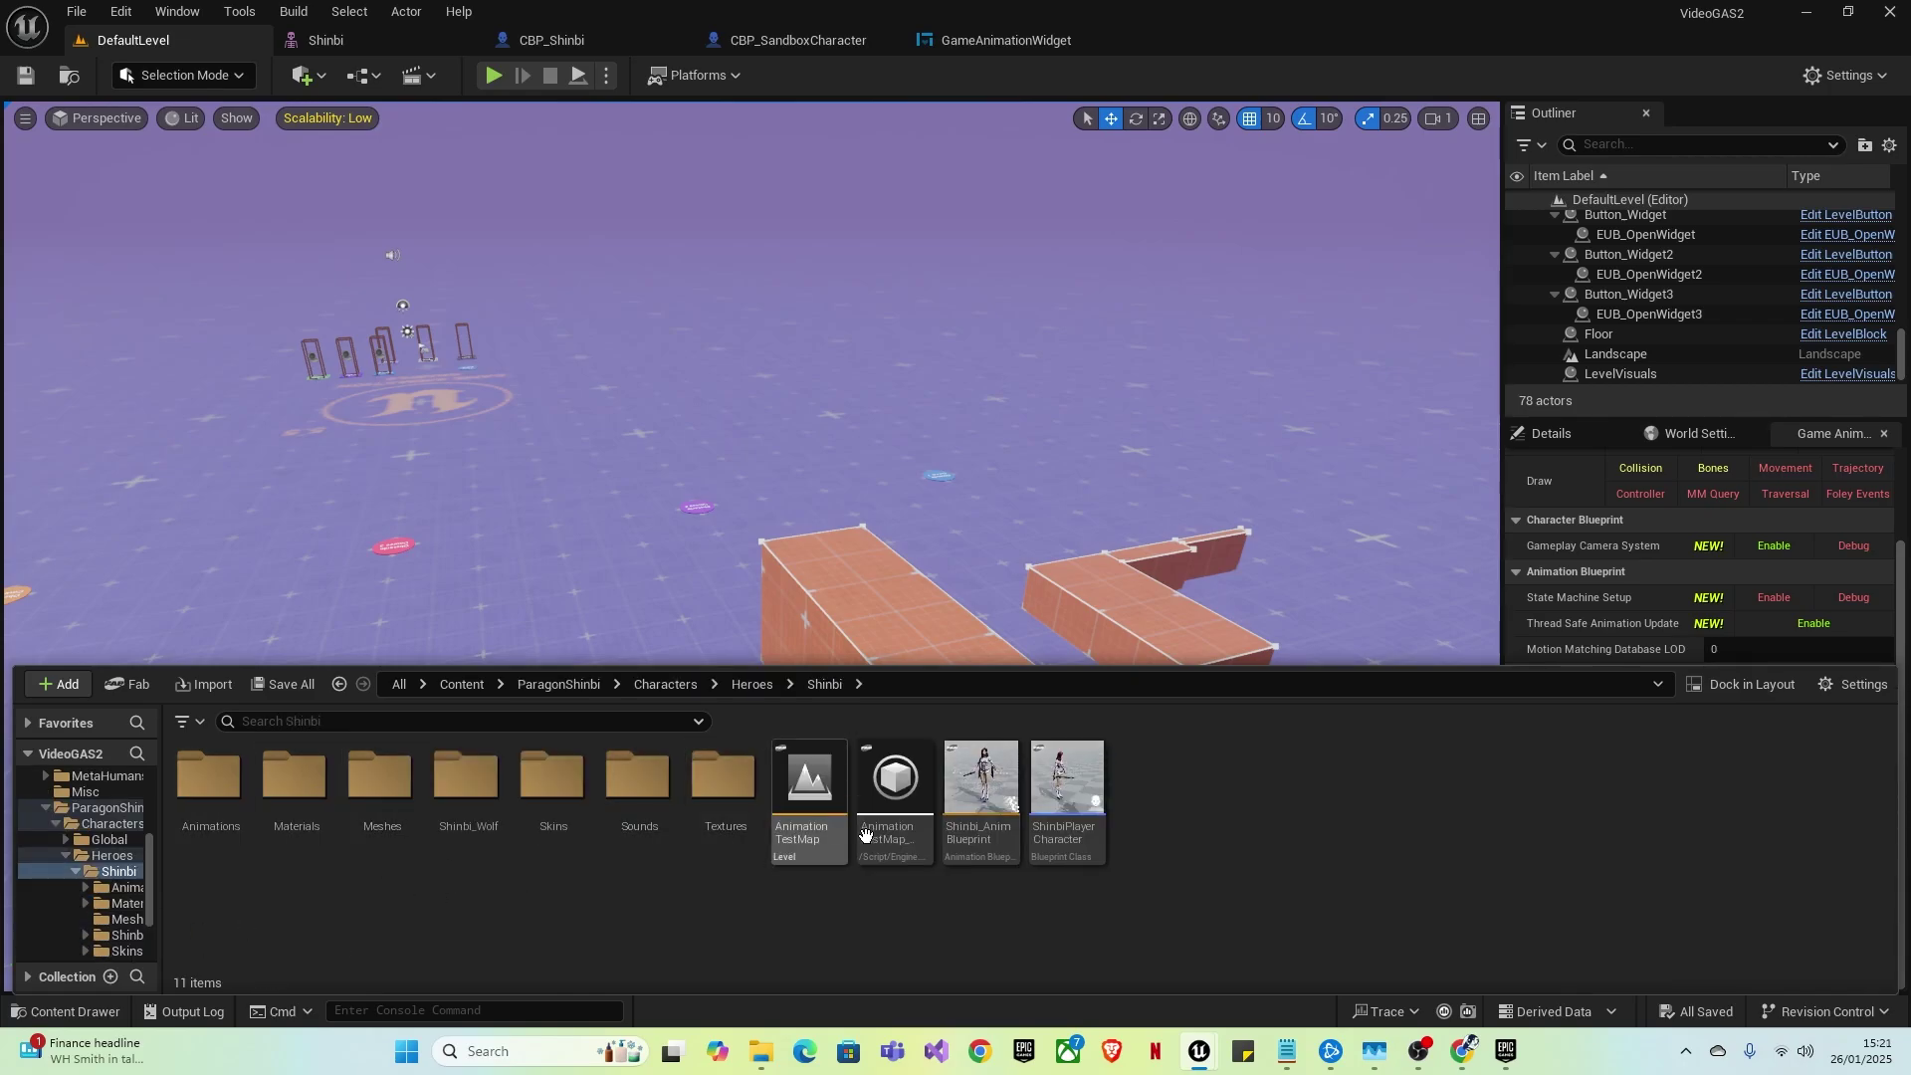
pyautogui.doubleClick(383, 791)
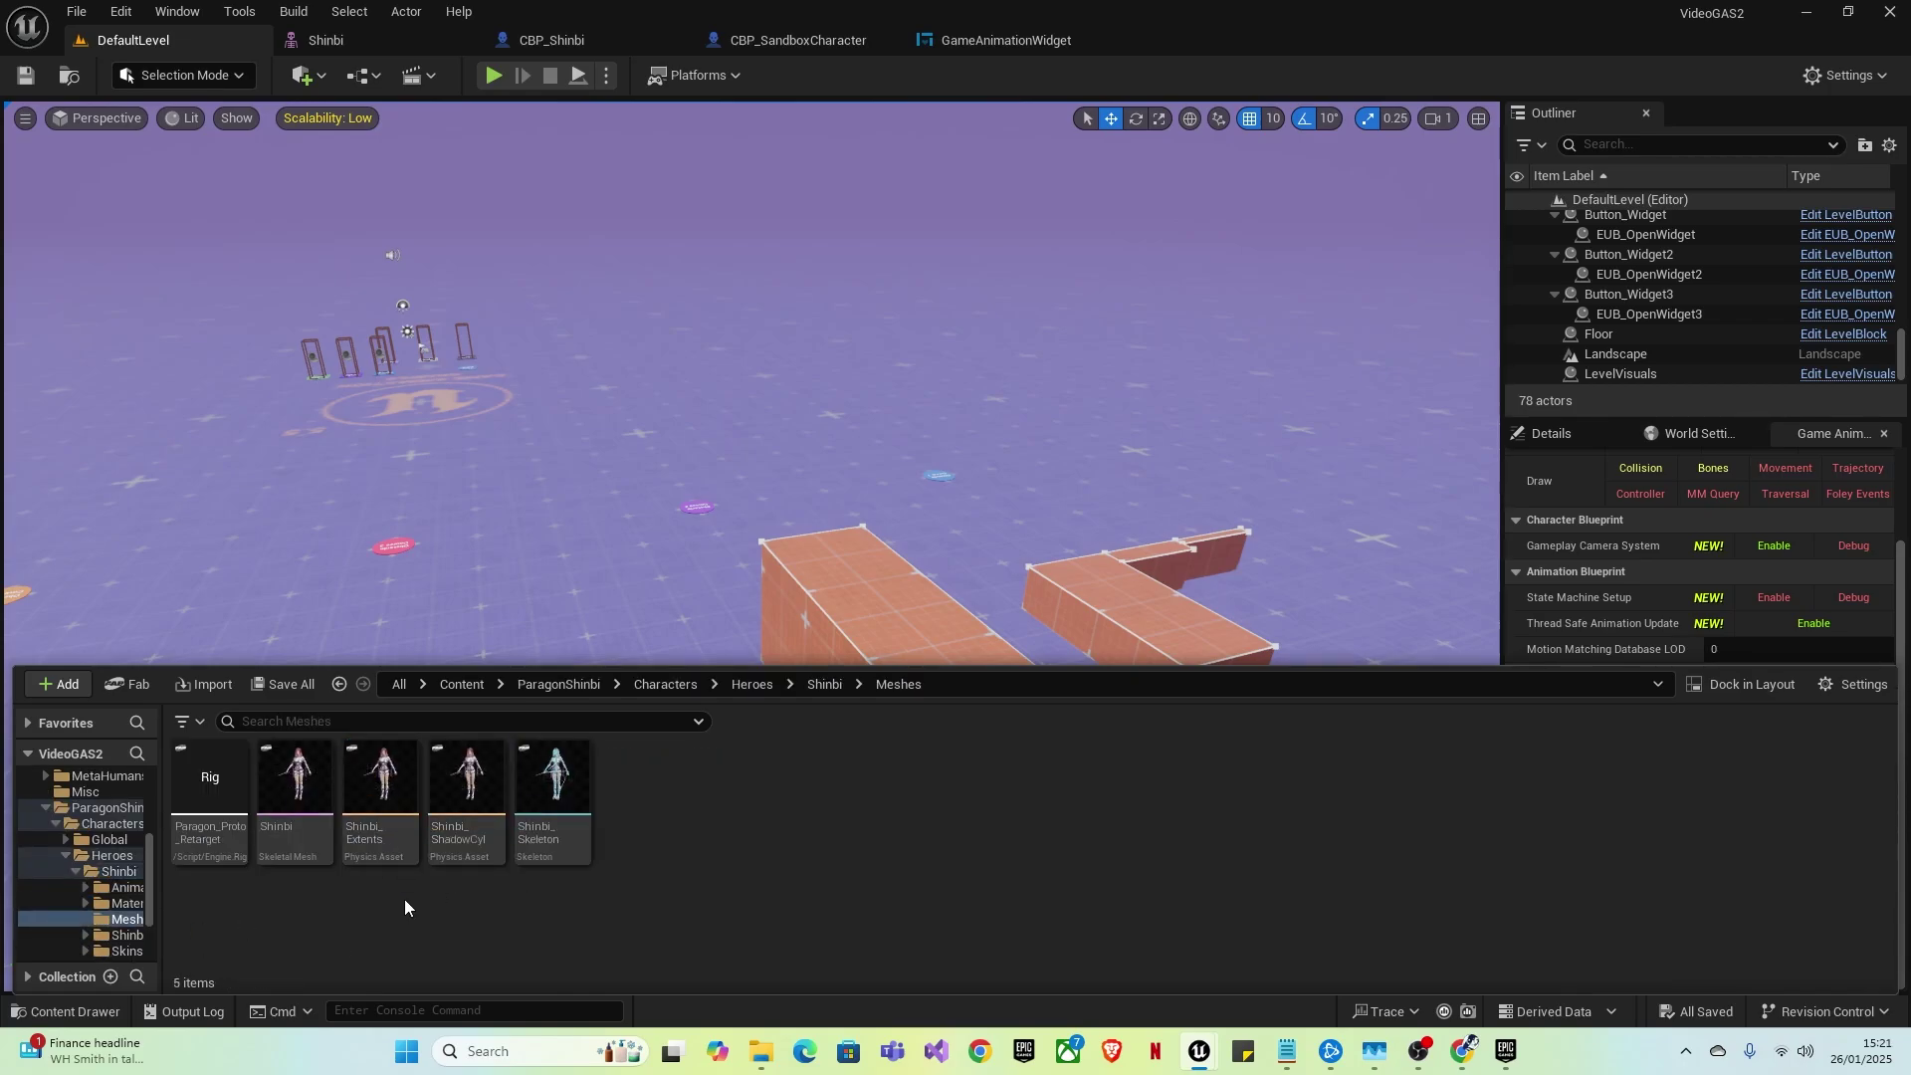
pyautogui.doubleClick(288, 855)
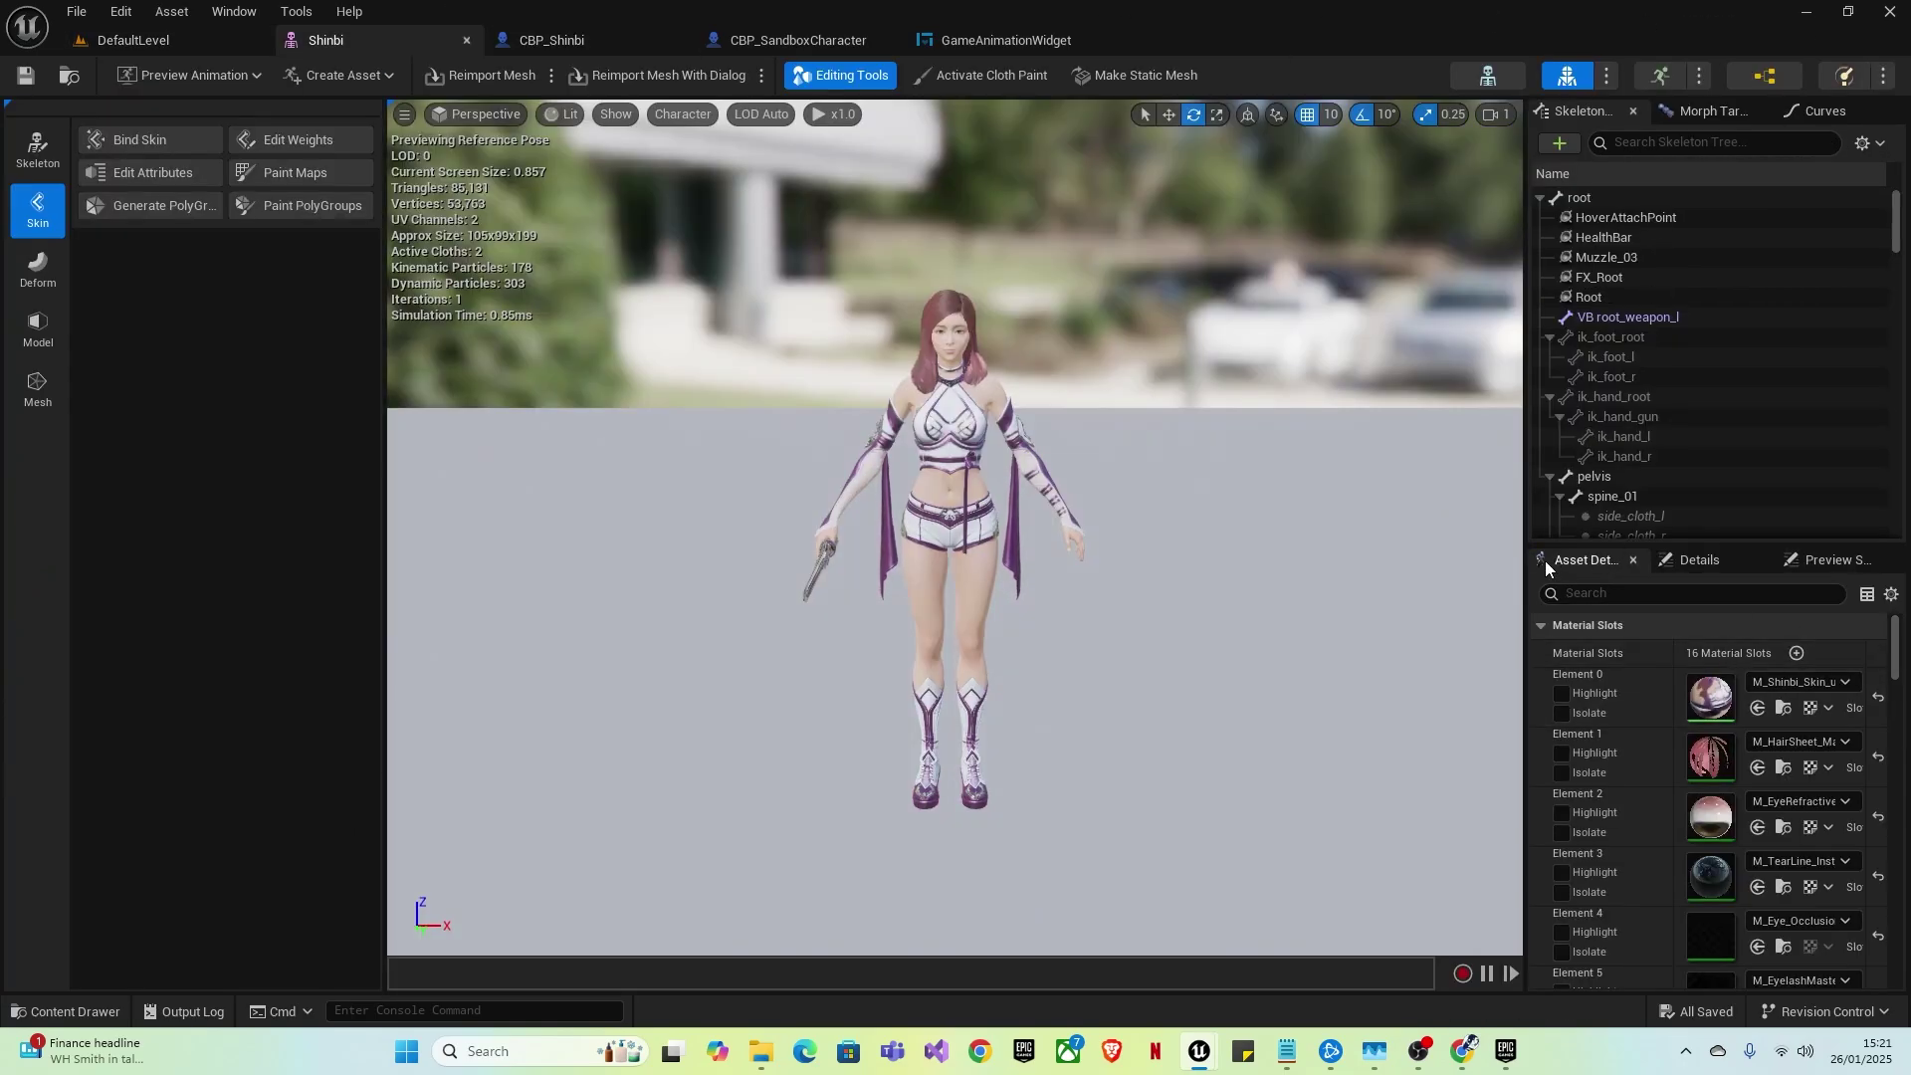
# - Widen the mesh's asset details and expand the Clothing Properties of Mudang_Apex_geo_arm_cloth_LOD0 under Mesh Clothing Assets
pyautogui.moveTo(1527, 569); pyautogui.dragTo(1371, 568)
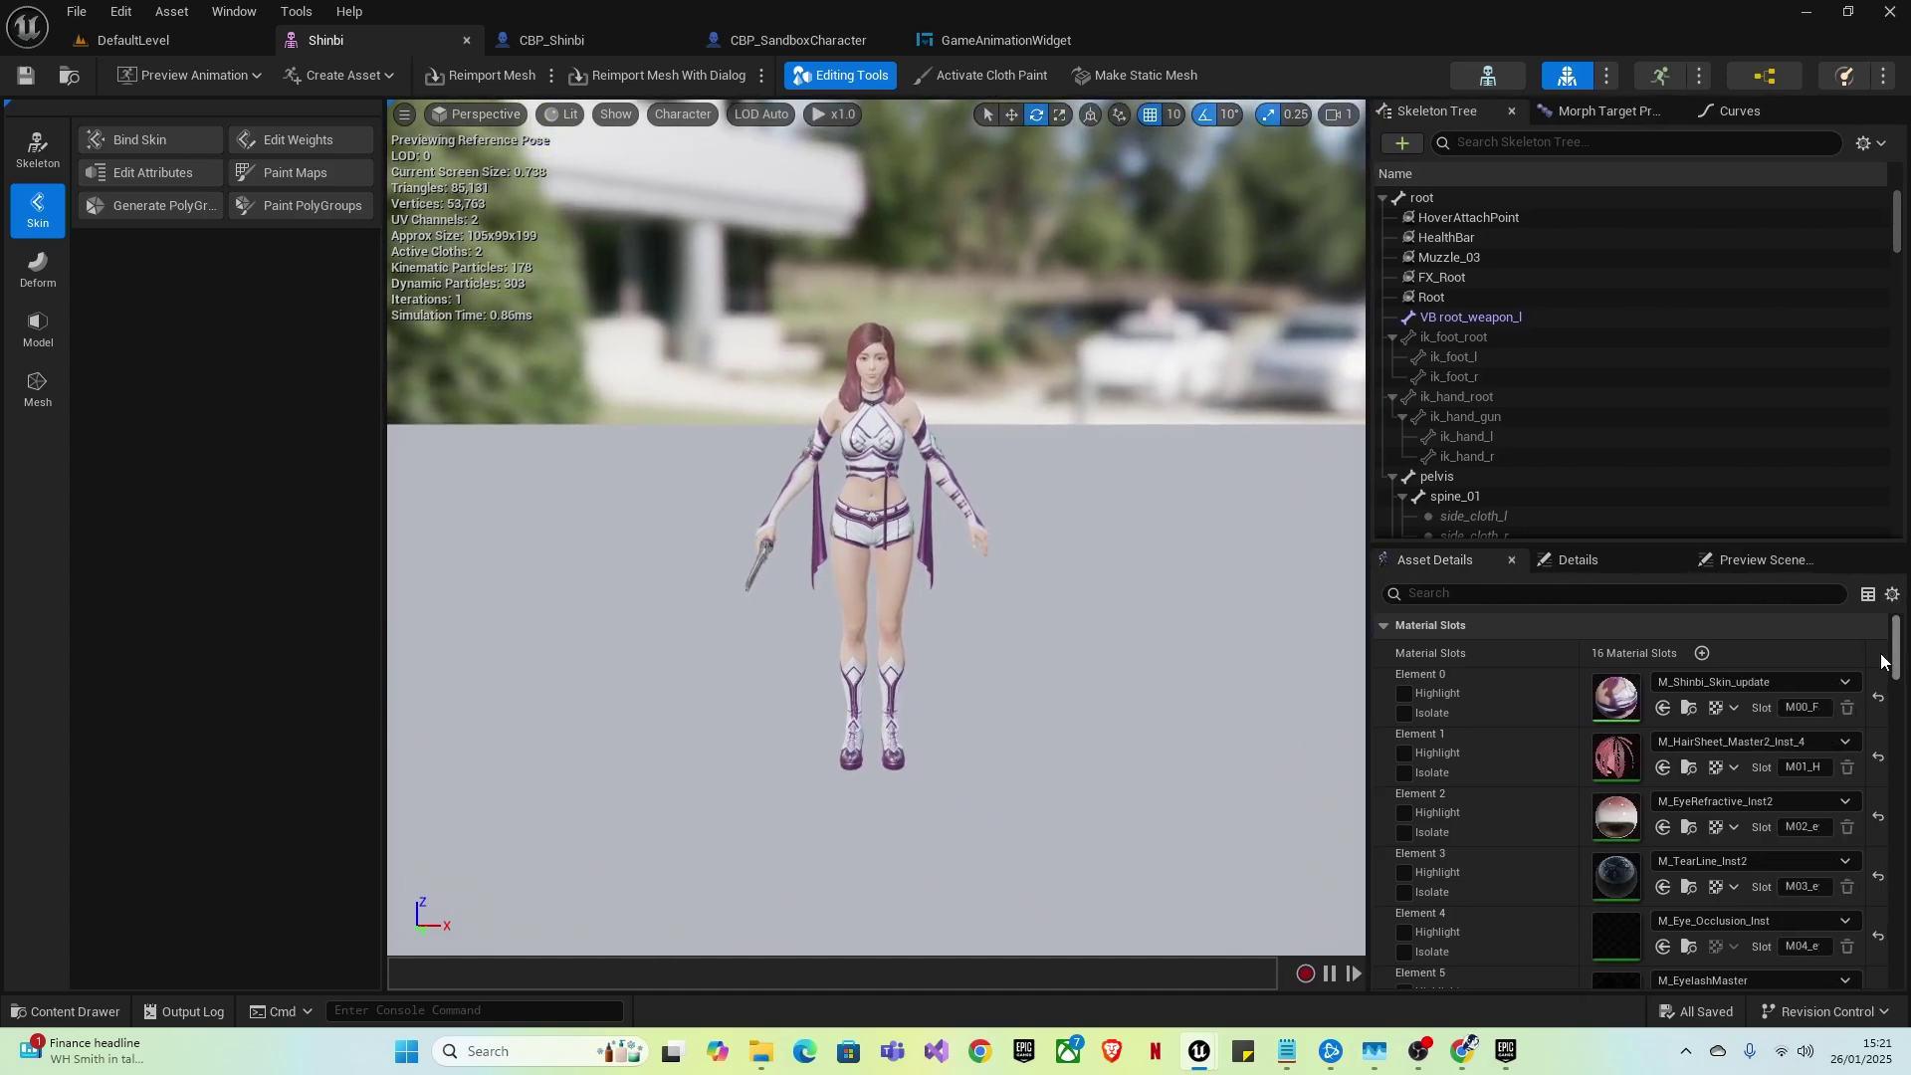
pyautogui.moveTo(1896, 649); pyautogui.dragTo(1894, 775)
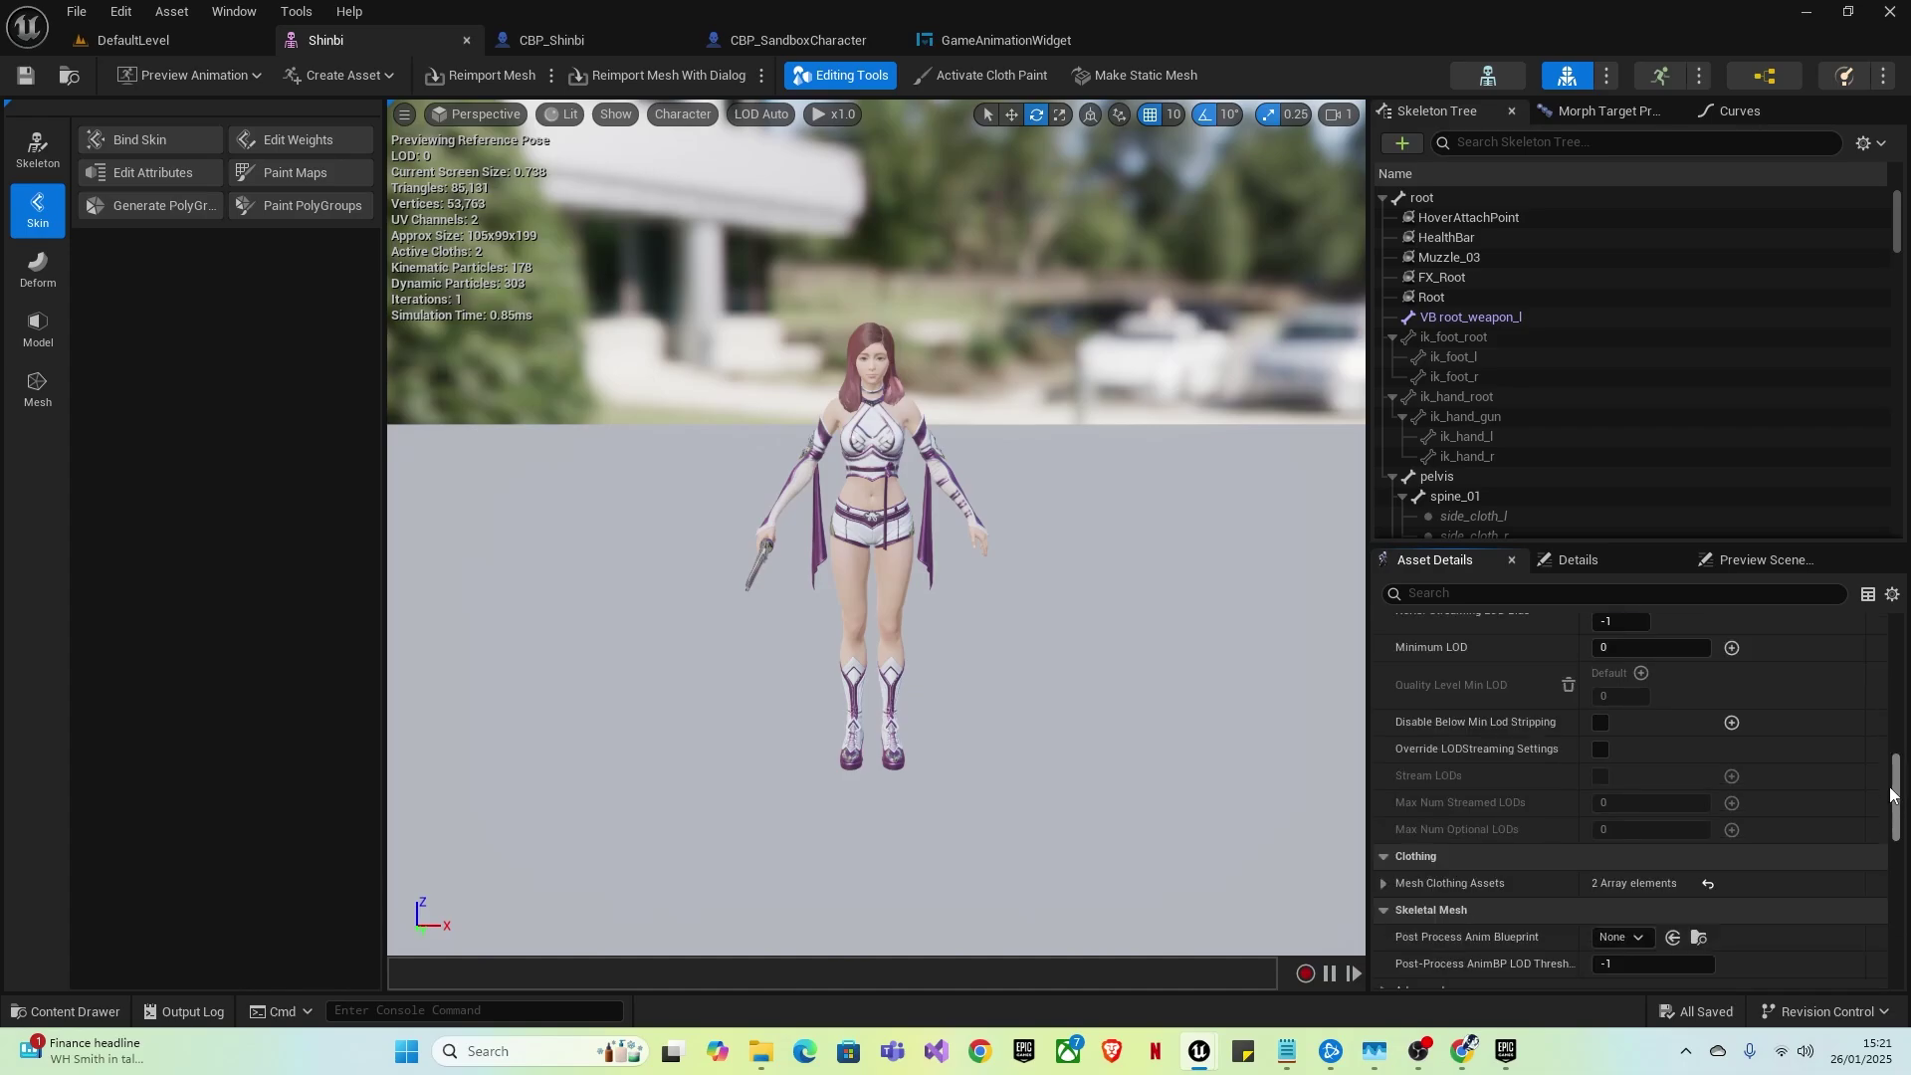
pyautogui.moveTo(1889, 793); pyautogui.dragTo(1889, 809)
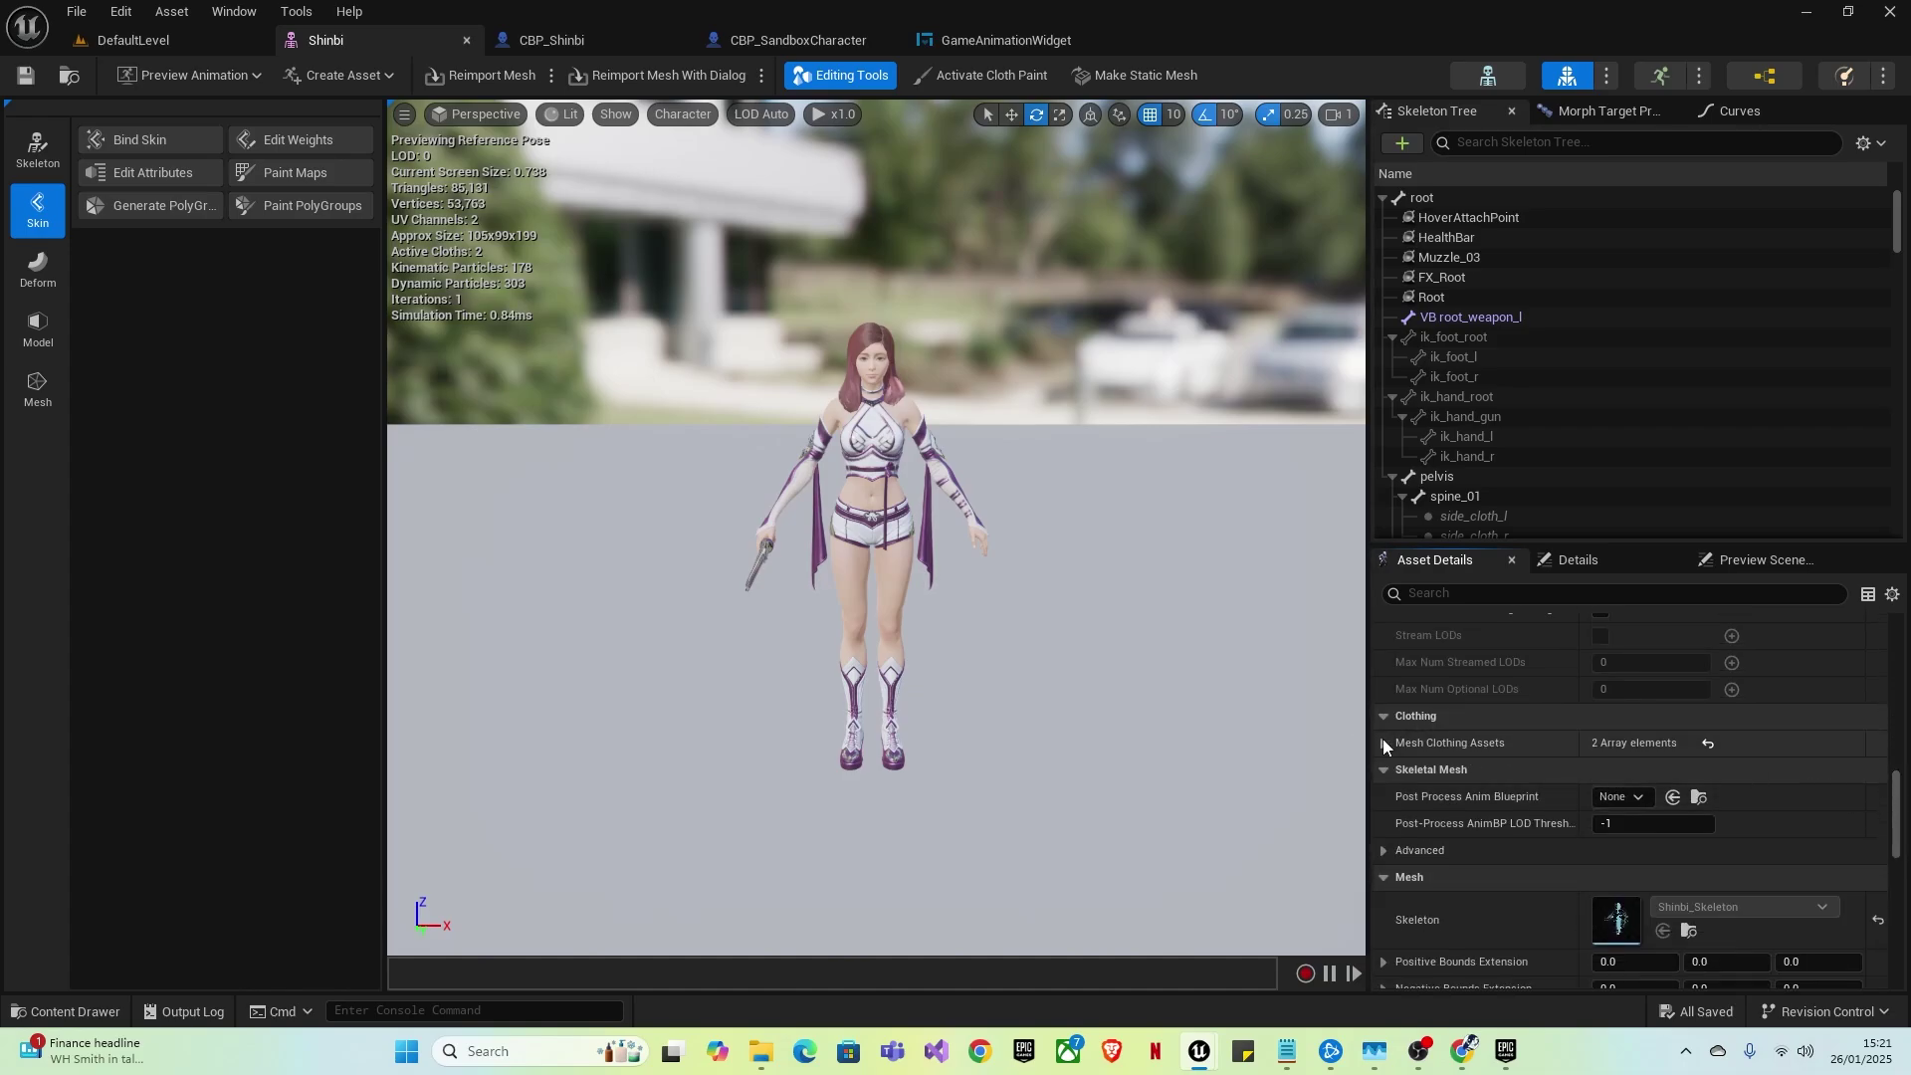
pyautogui.click(1403, 743)
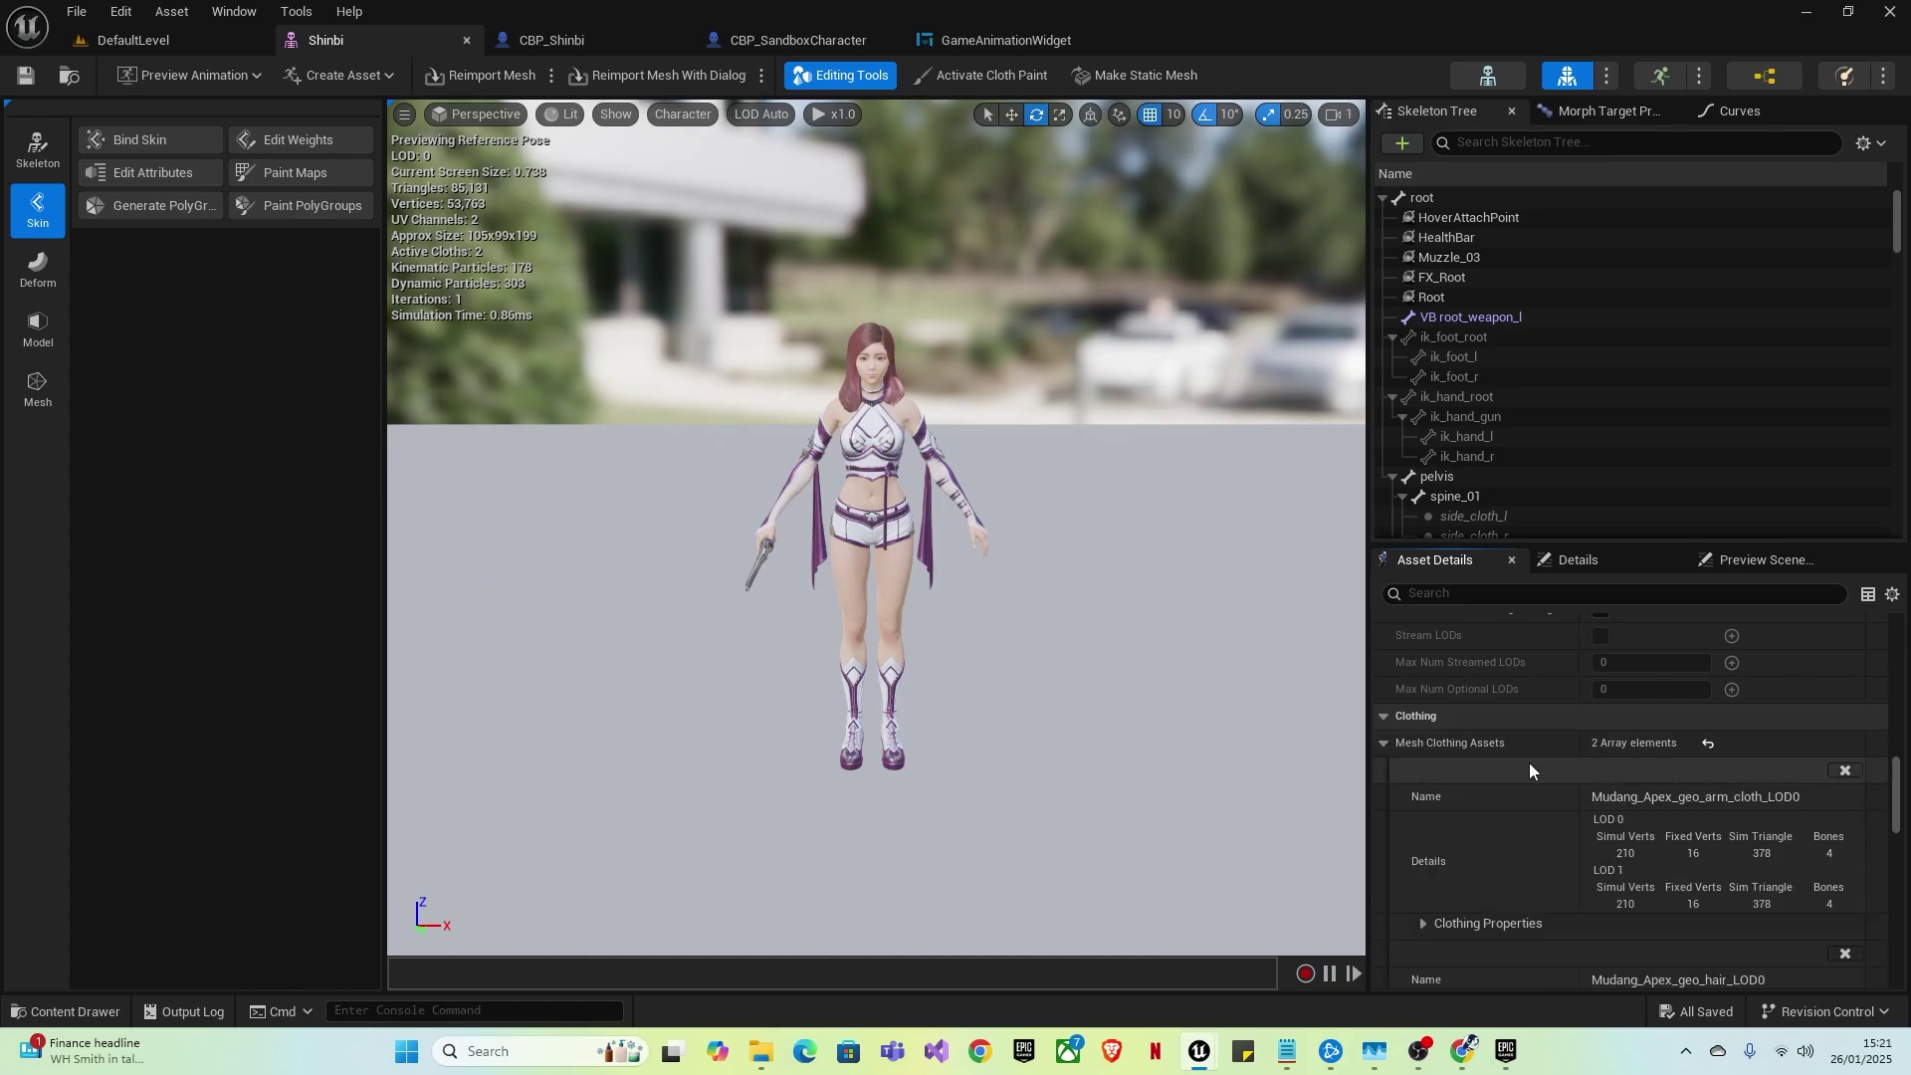
pyautogui.scroll(-2, 1566, 774)
pyautogui.click(1421, 828)
pyautogui.scroll(-1, 1513, 854)
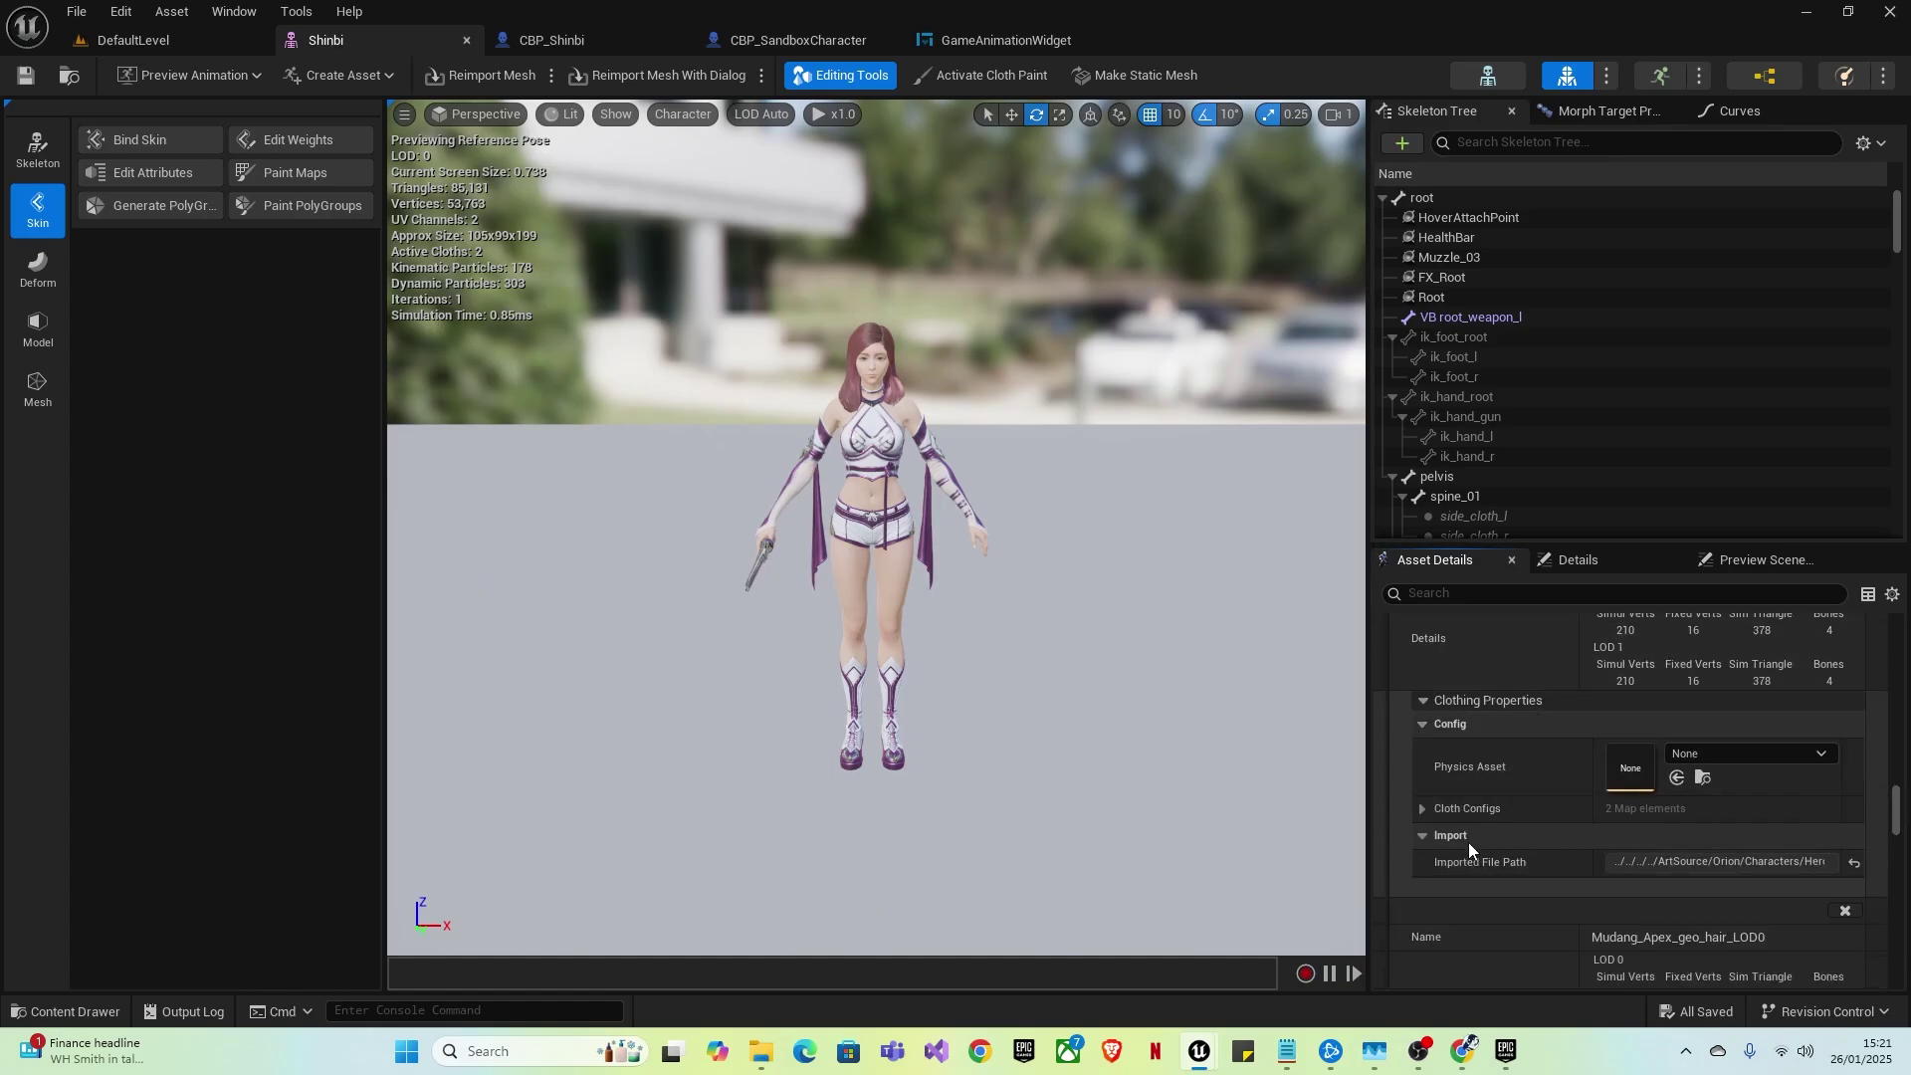
# - Disable Use Self Collisions in the arm cloth's ChaosClothConfig collision properties and save the Shinbi mesh
pyautogui.click(1419, 808)
pyautogui.scroll(-1, 1507, 840)
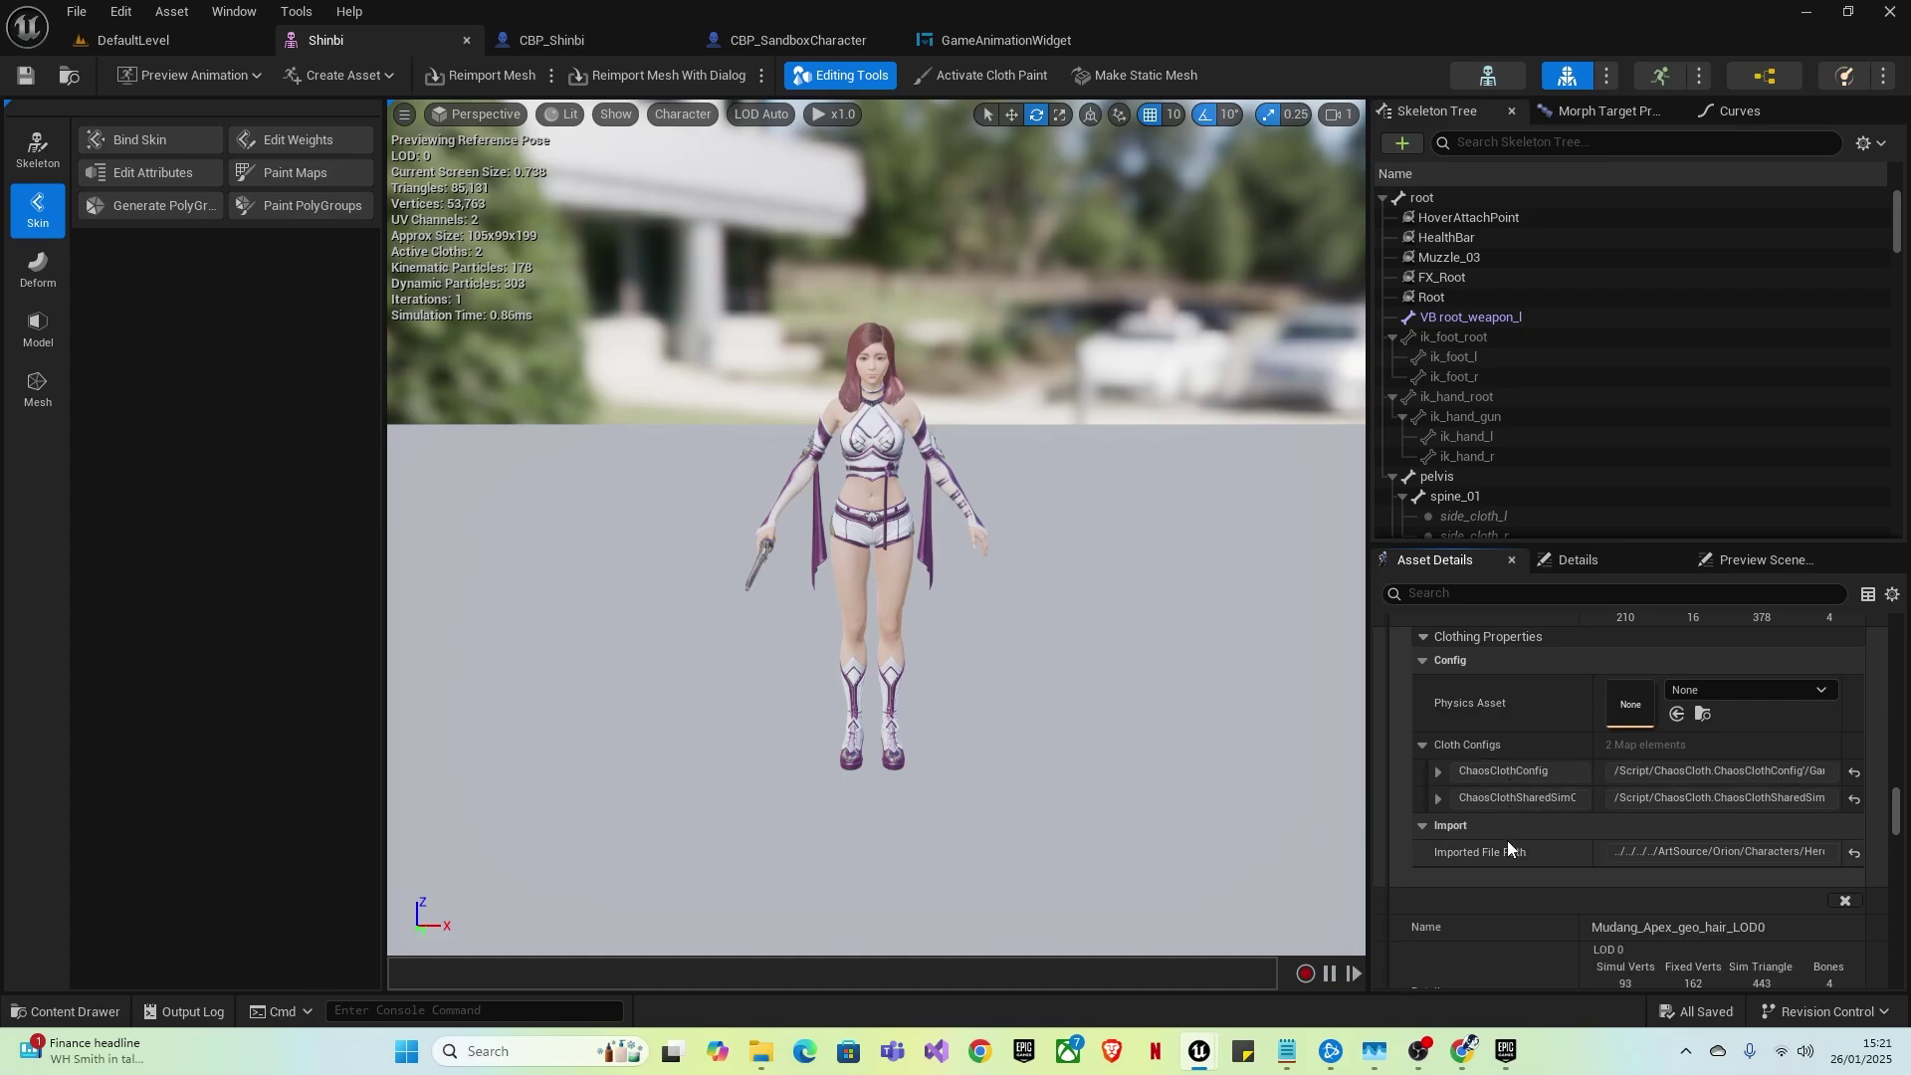
pyautogui.click(1437, 770)
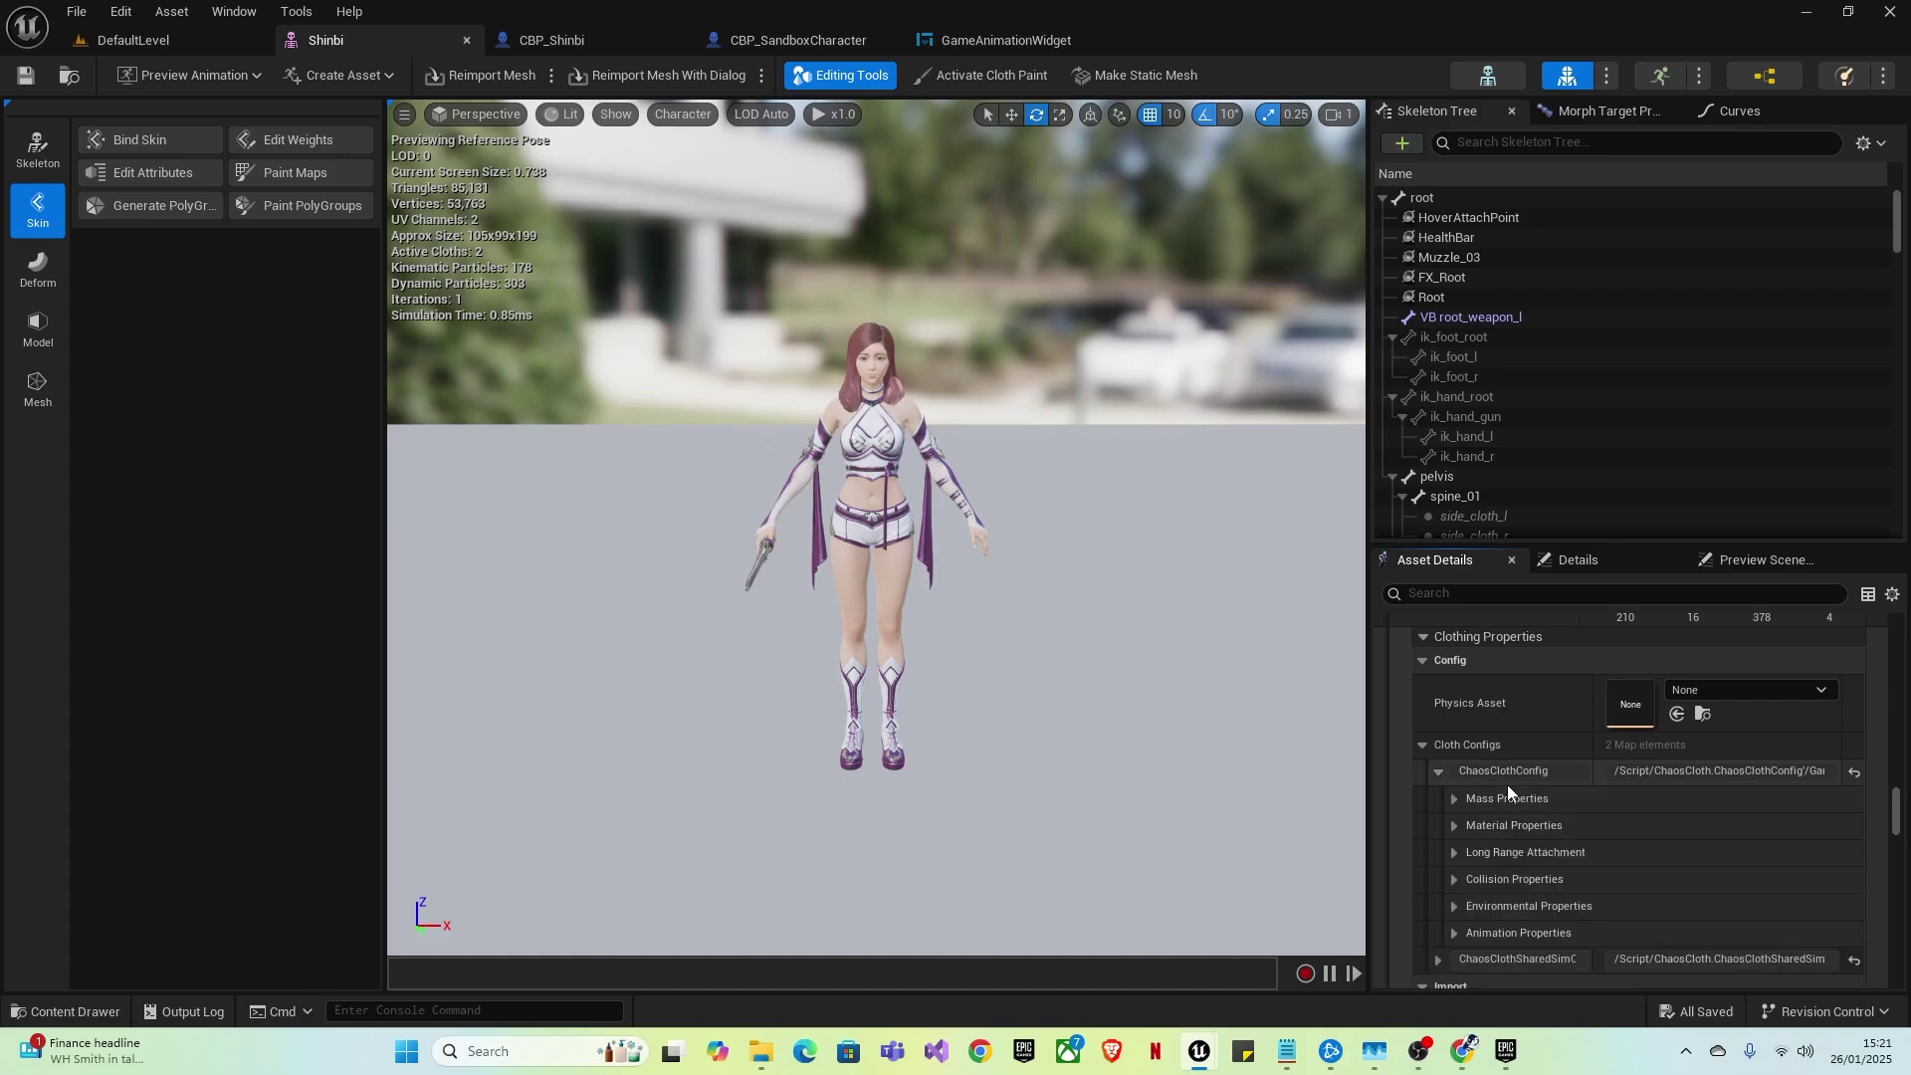
pyautogui.click(1453, 879)
pyautogui.scroll(-1, 1513, 891)
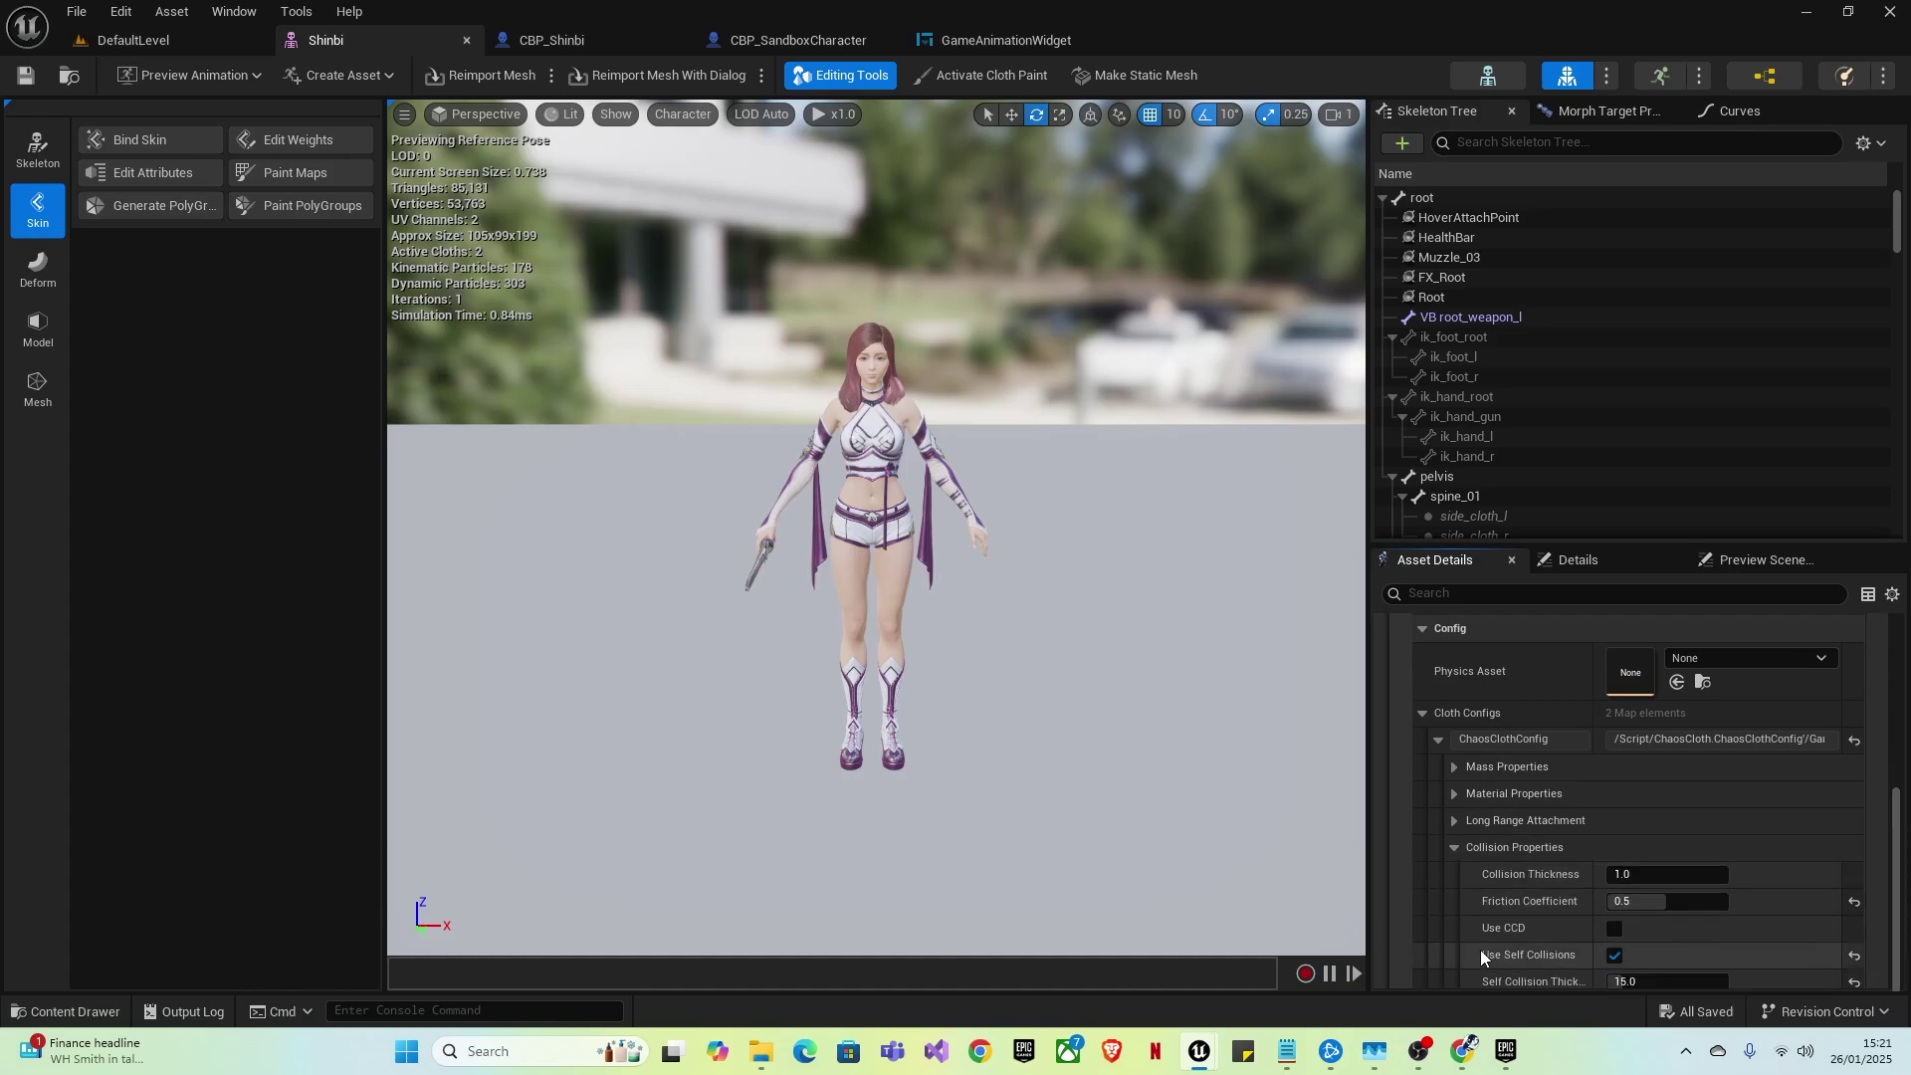
pyautogui.click(1614, 956)
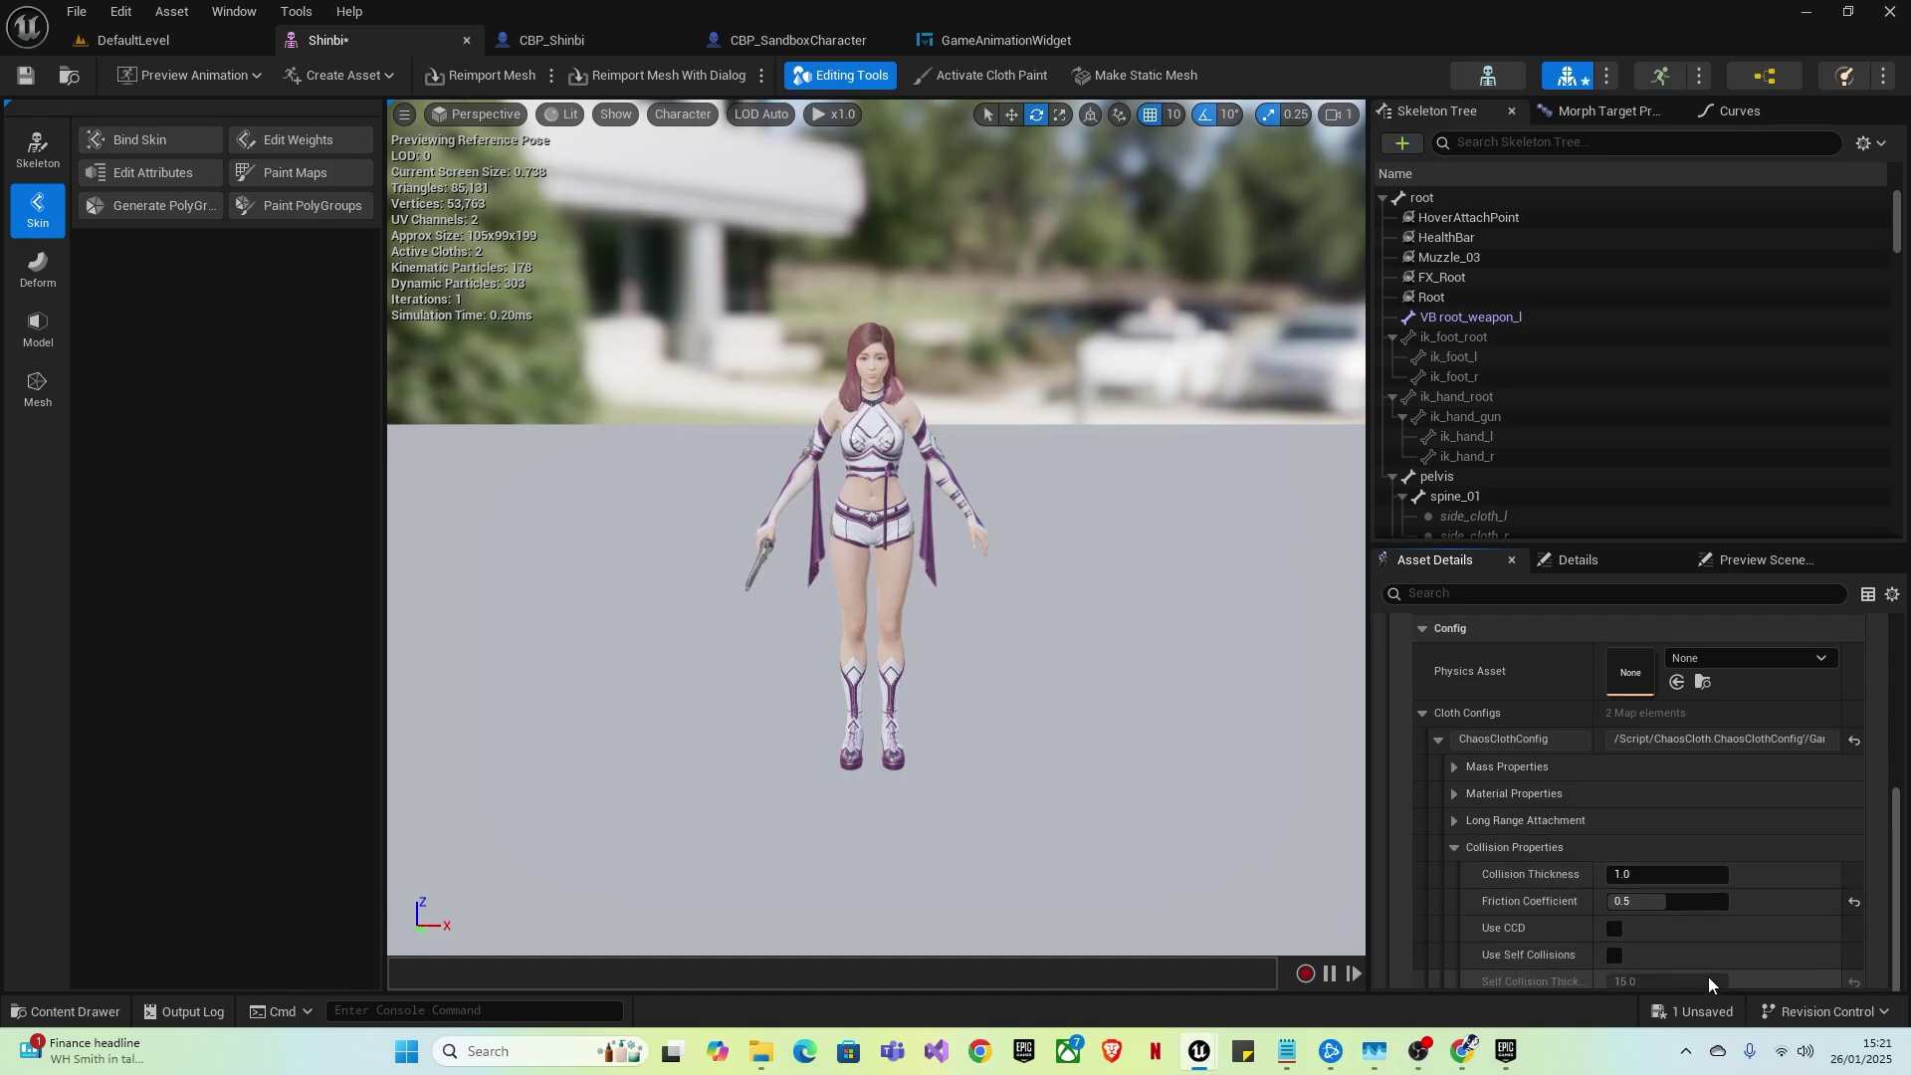
pyautogui.click(30, 77)
# - Return to DefaultLevel, play it, and run Shinbi over the 1 M and 2.5 M blocks to check her cloth
pyautogui.click(204, 40)
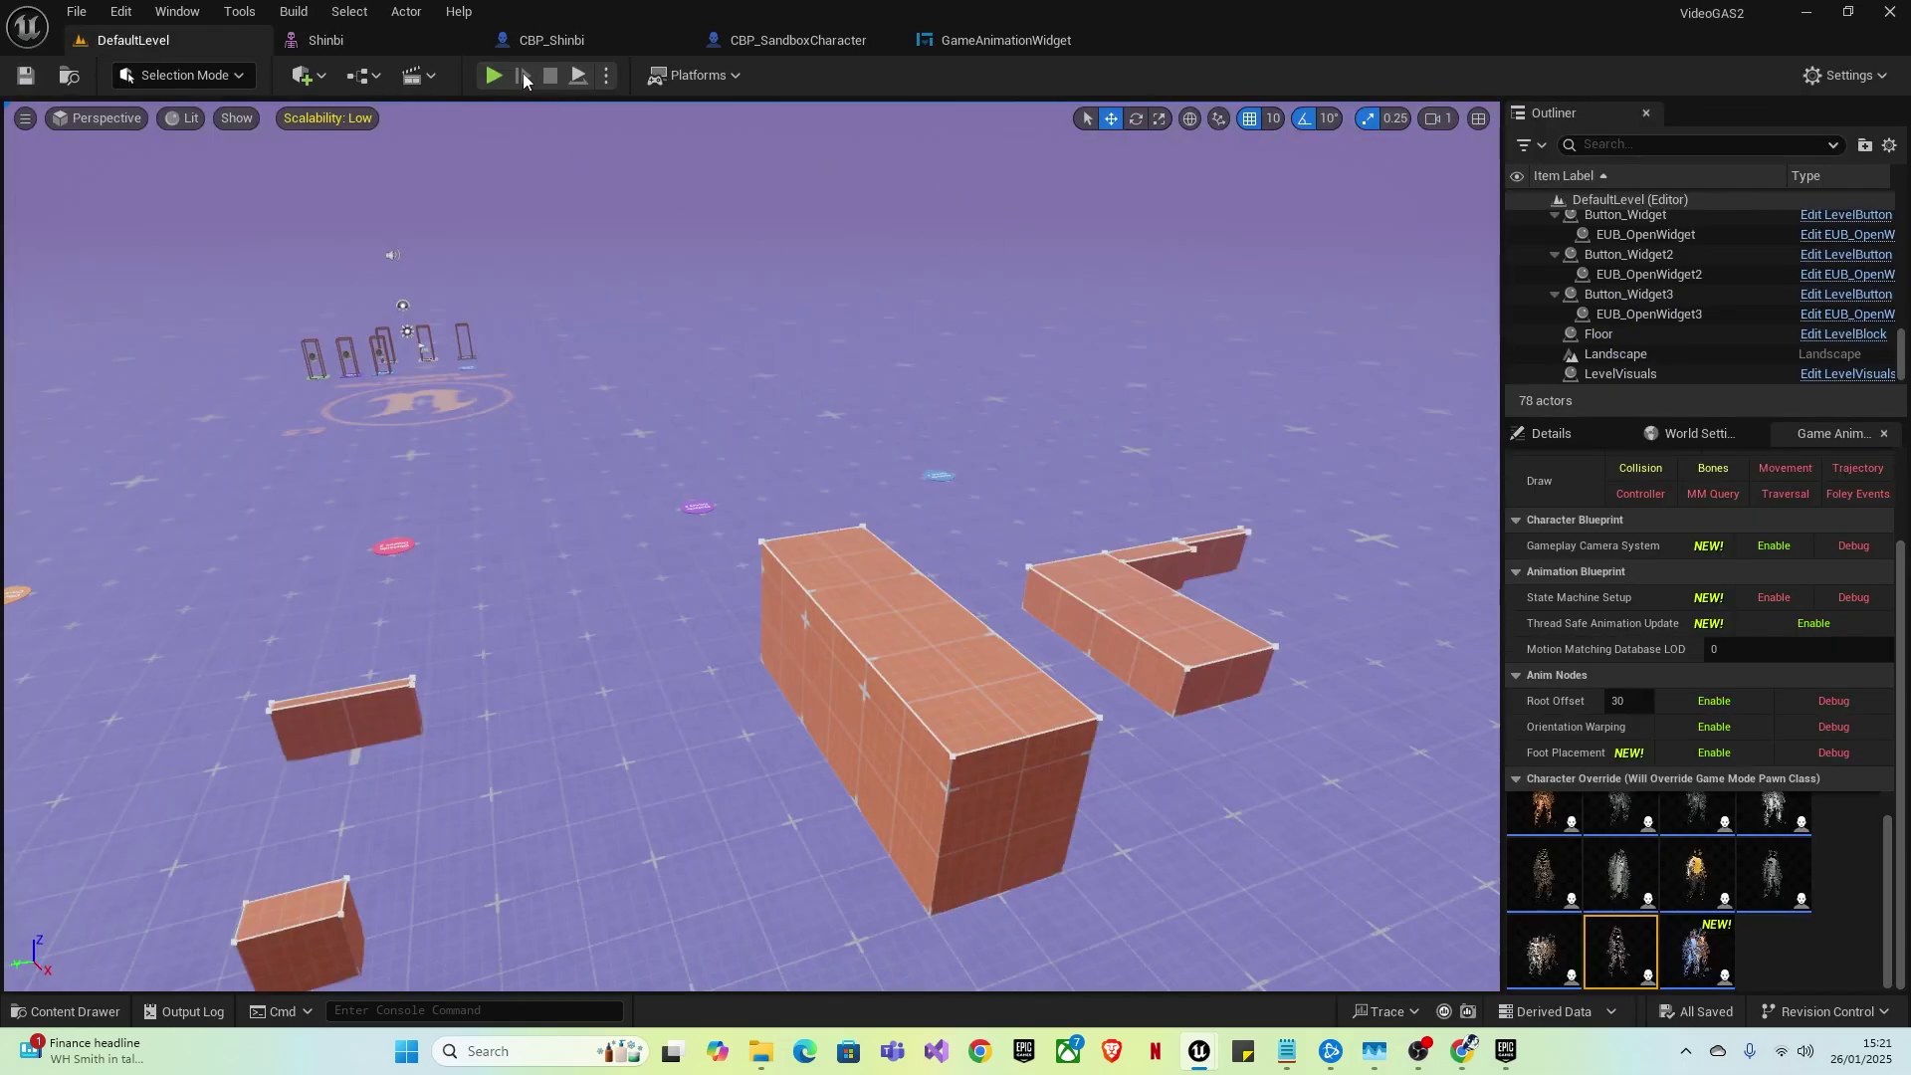
pyautogui.click(507, 75)
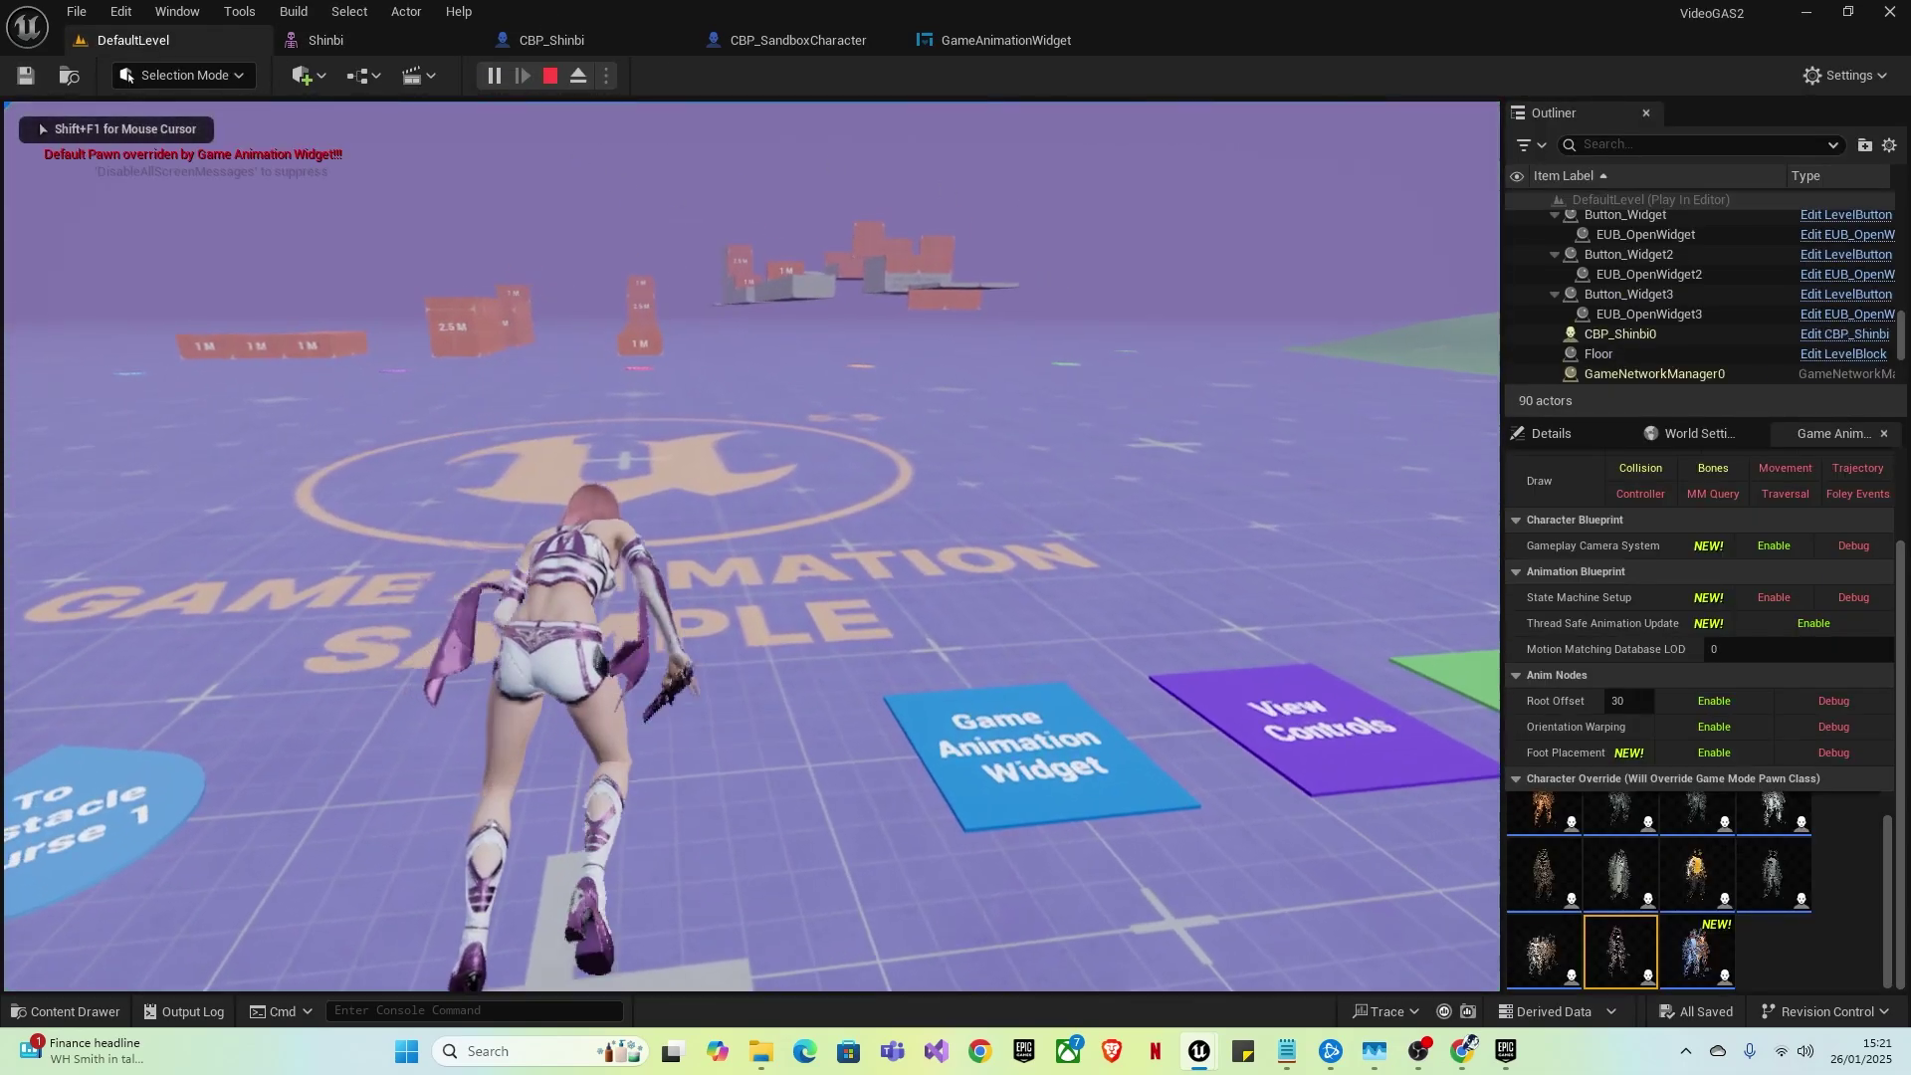
pyautogui.press('w')
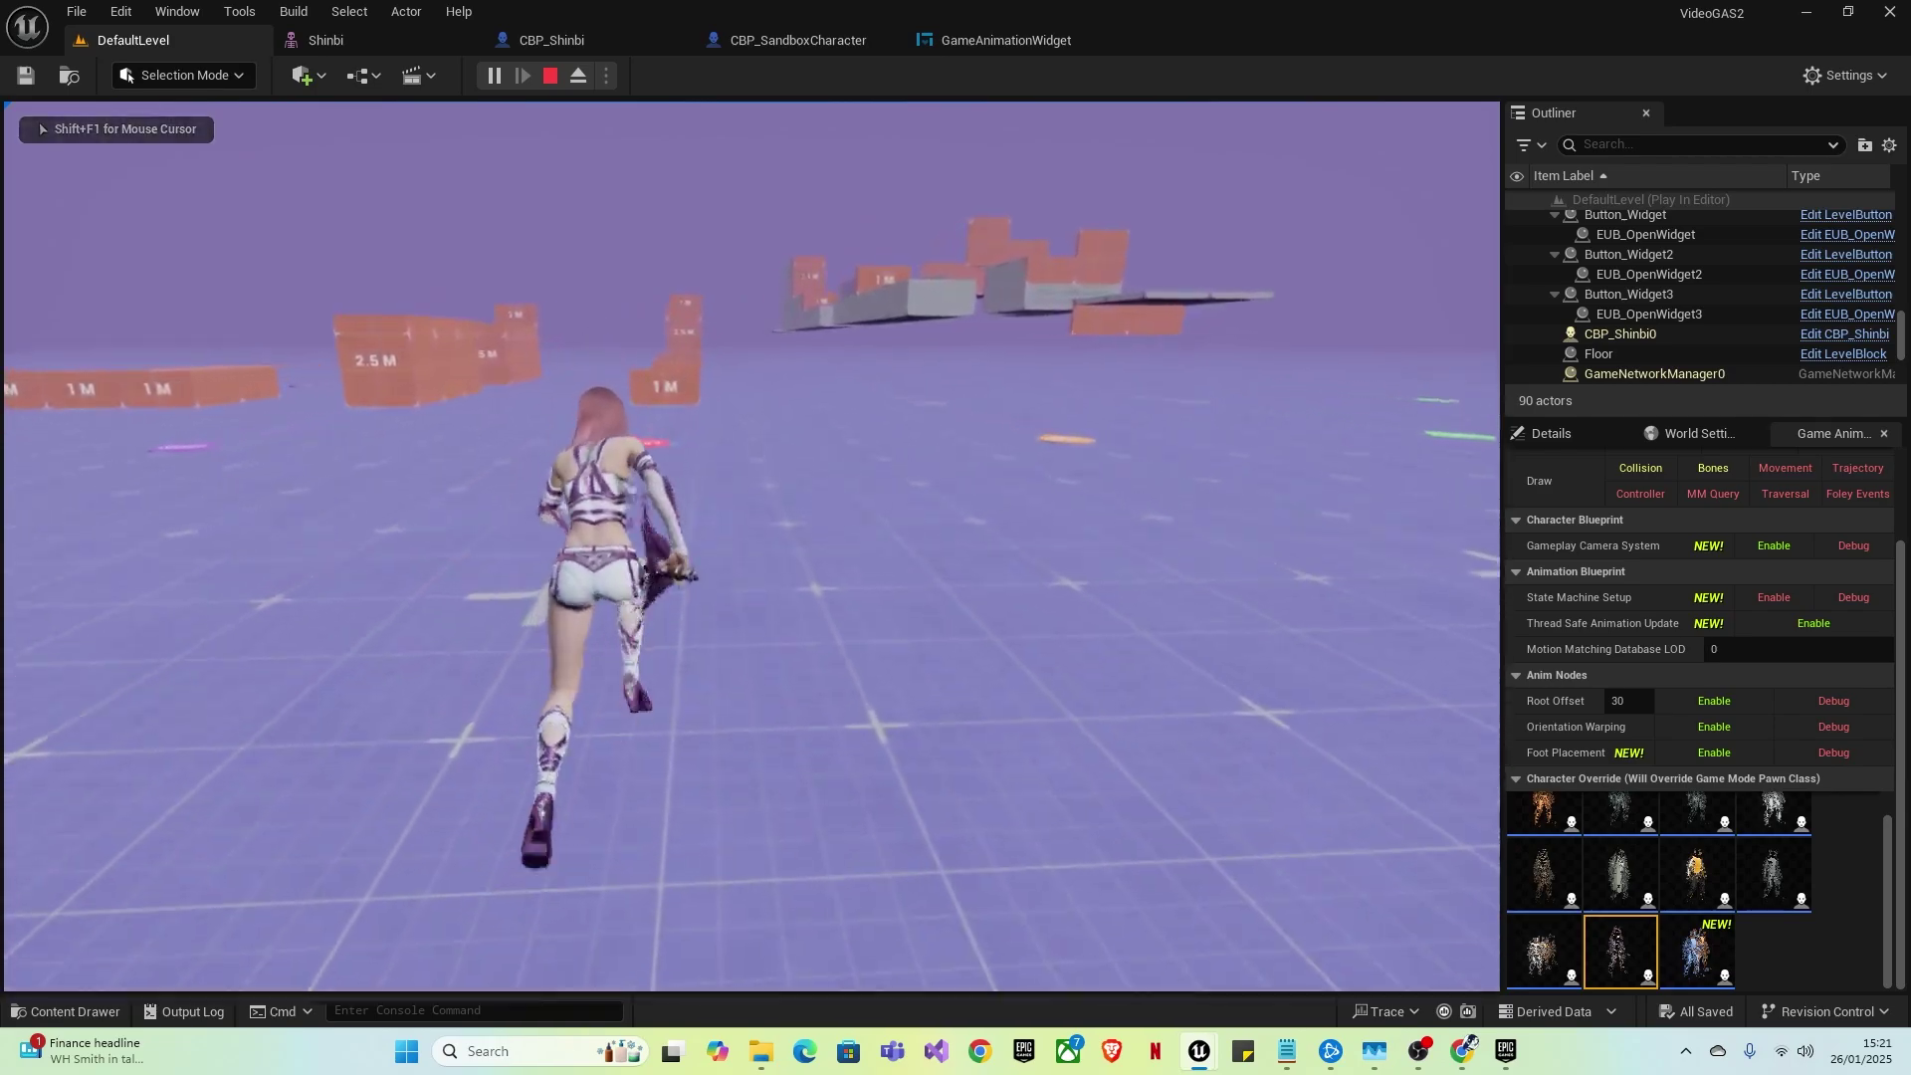
pyautogui.press('w')
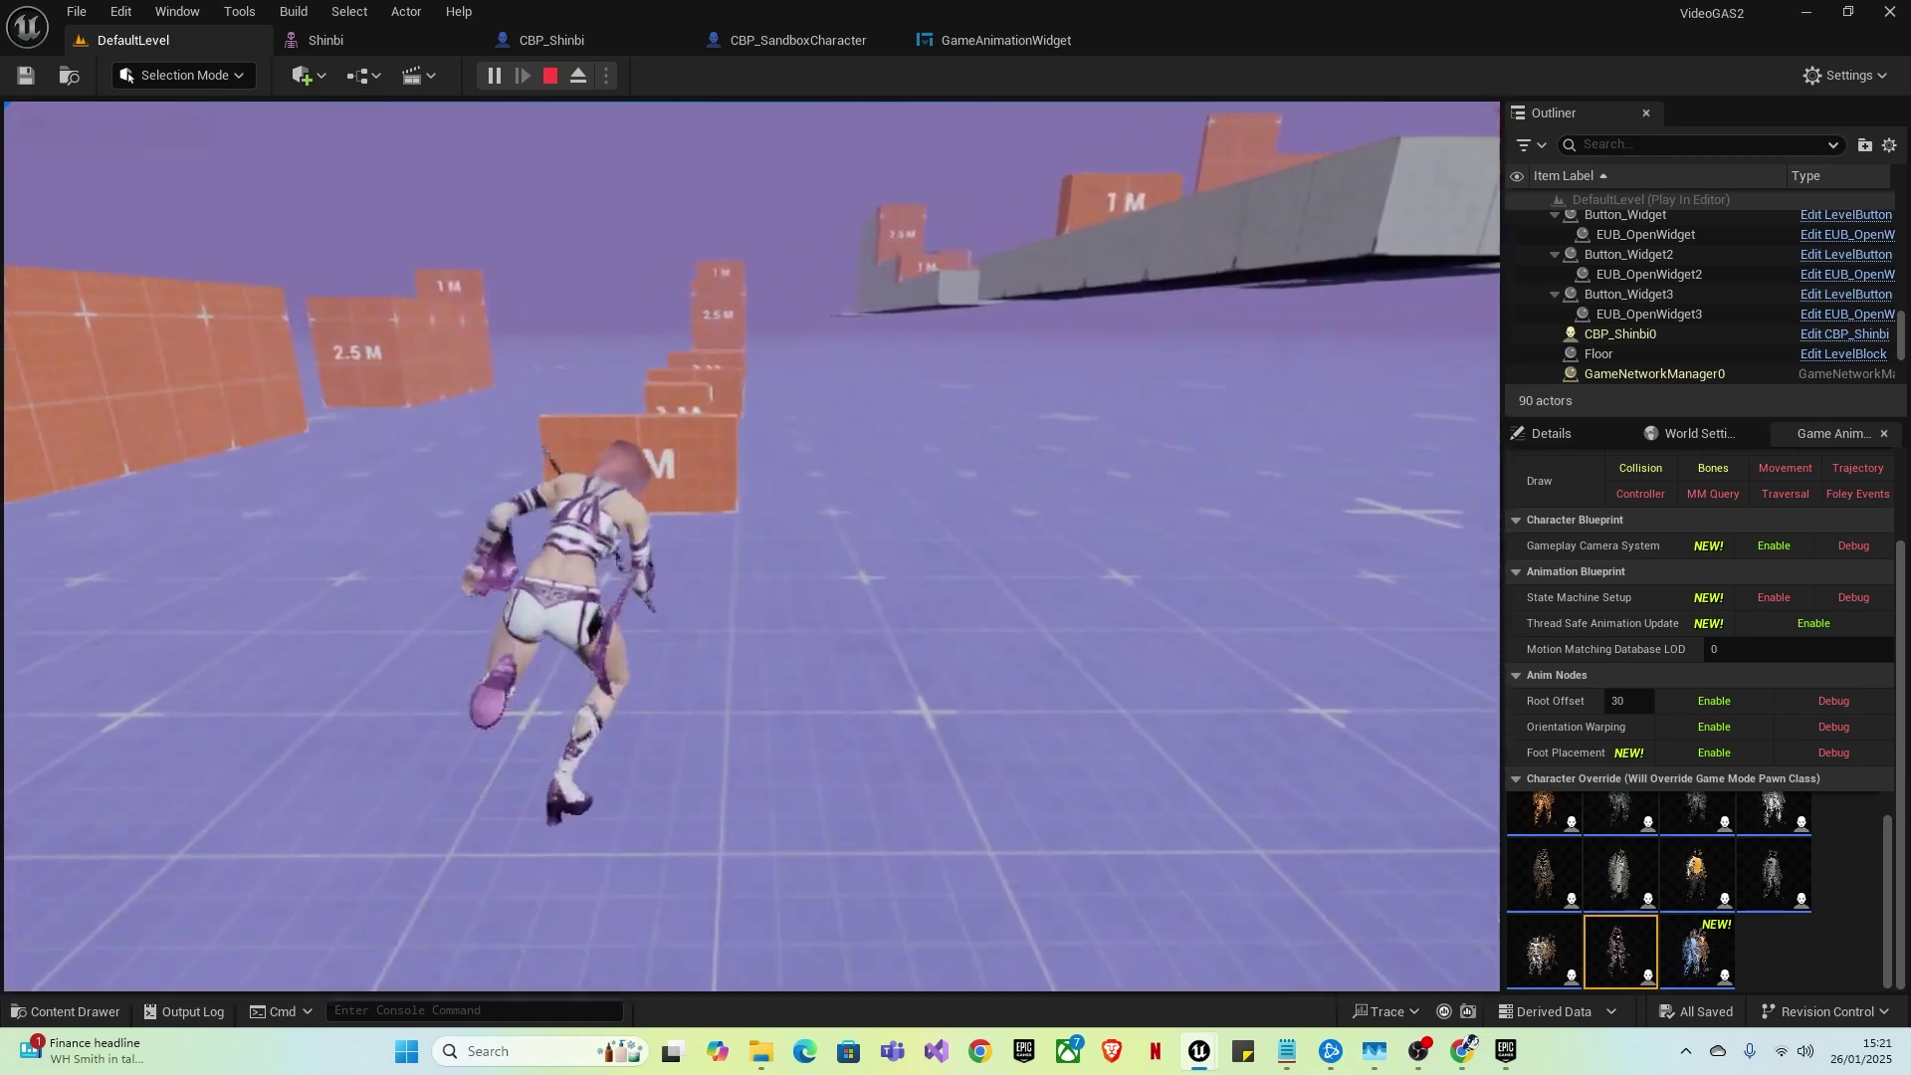
pyautogui.press('w')
pyautogui.press('space')
pyautogui.press('space')
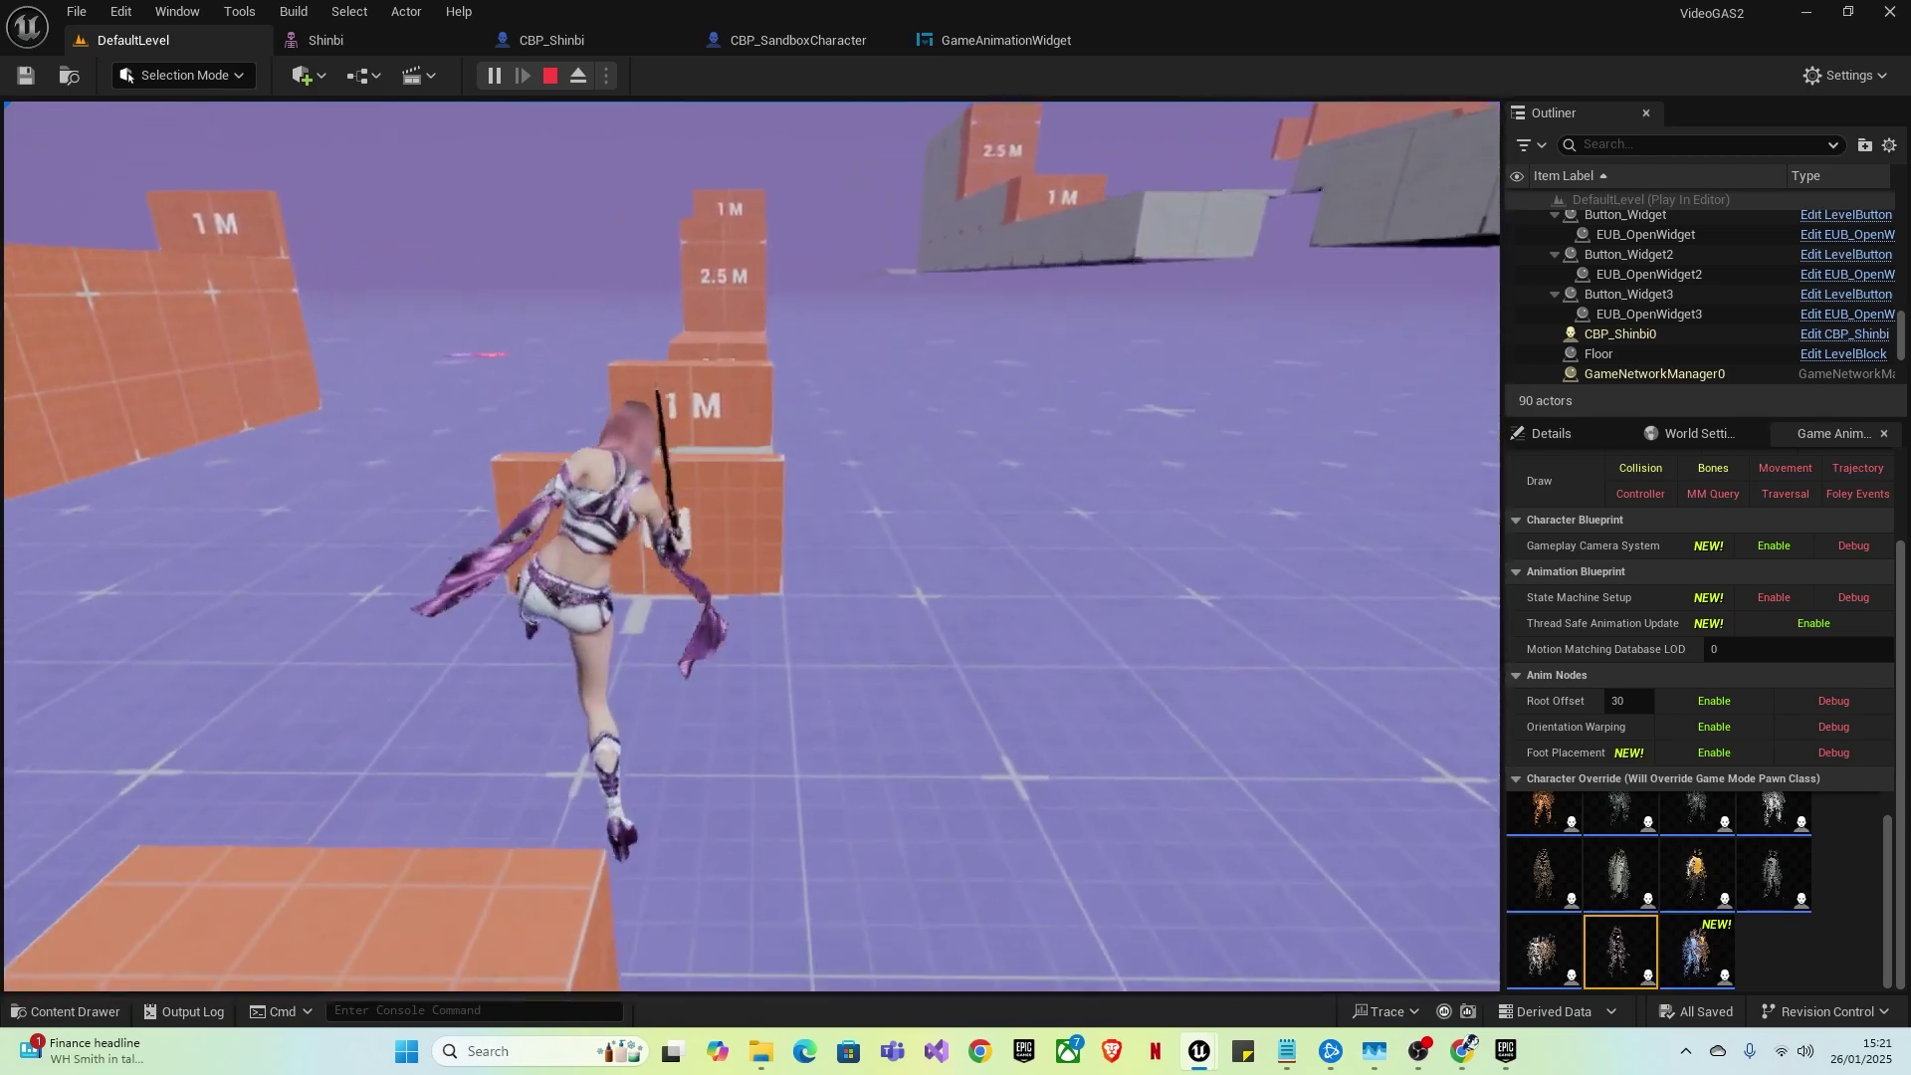
pyautogui.press('w')
pyautogui.press('space')
pyautogui.press('space')
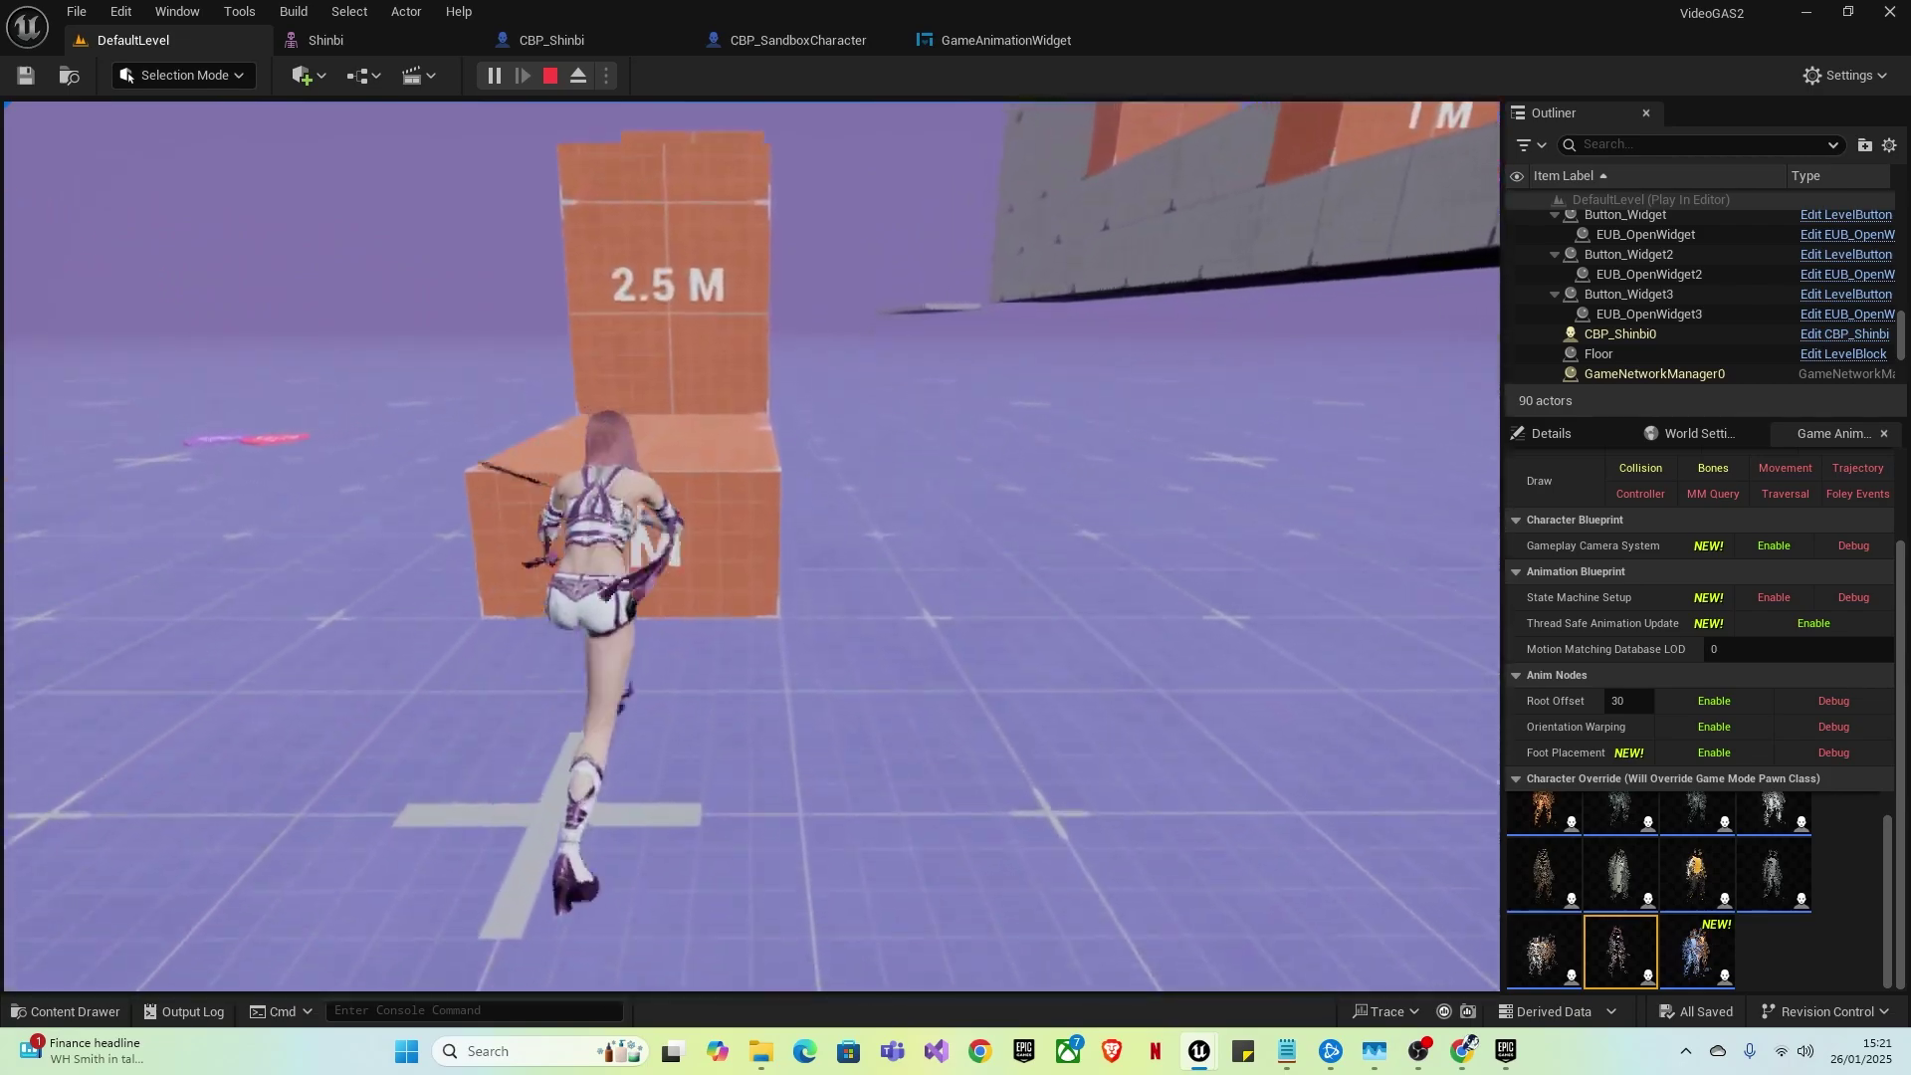
pyautogui.press('w')
pyautogui.press('space')
pyautogui.press('space')
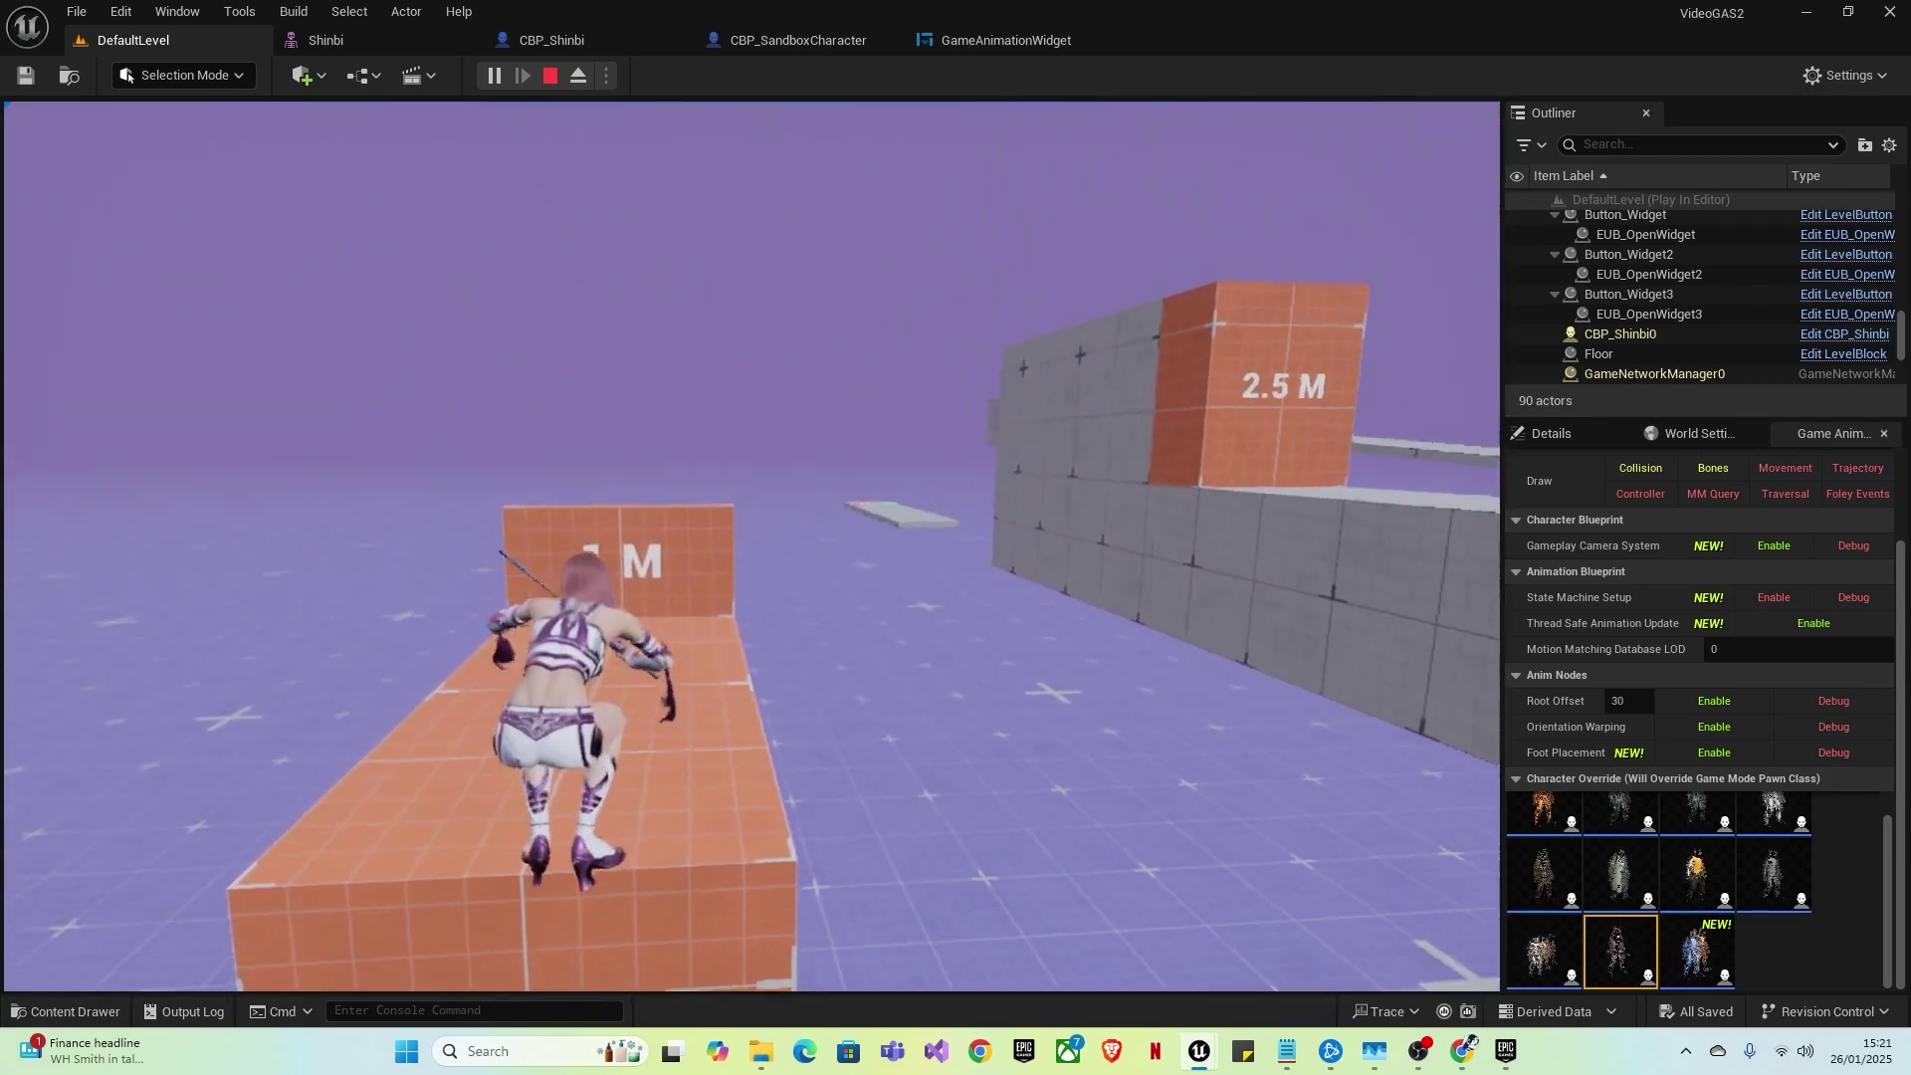
# - Back Shinbi away from the 1 M block and climb the 2.5 M block again
pyautogui.press('s')
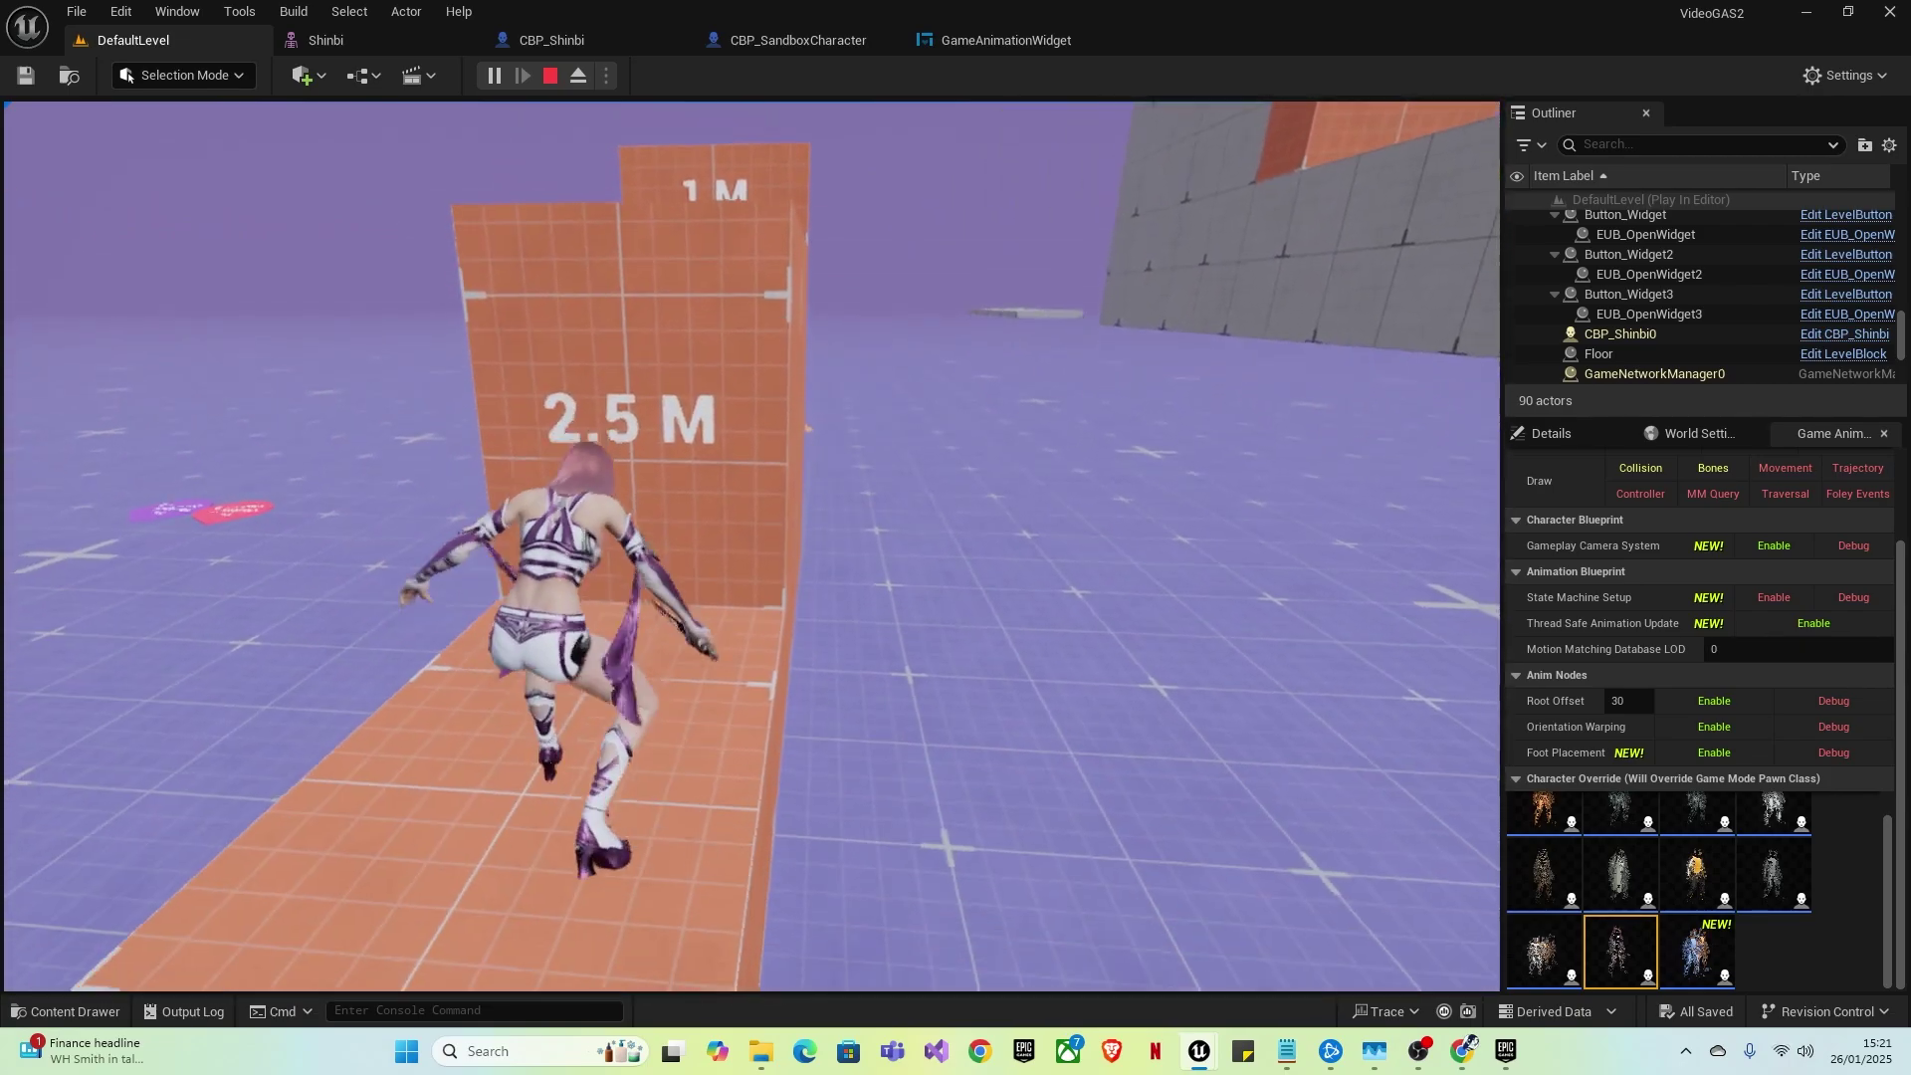
pyautogui.press('w')
pyautogui.press('space')
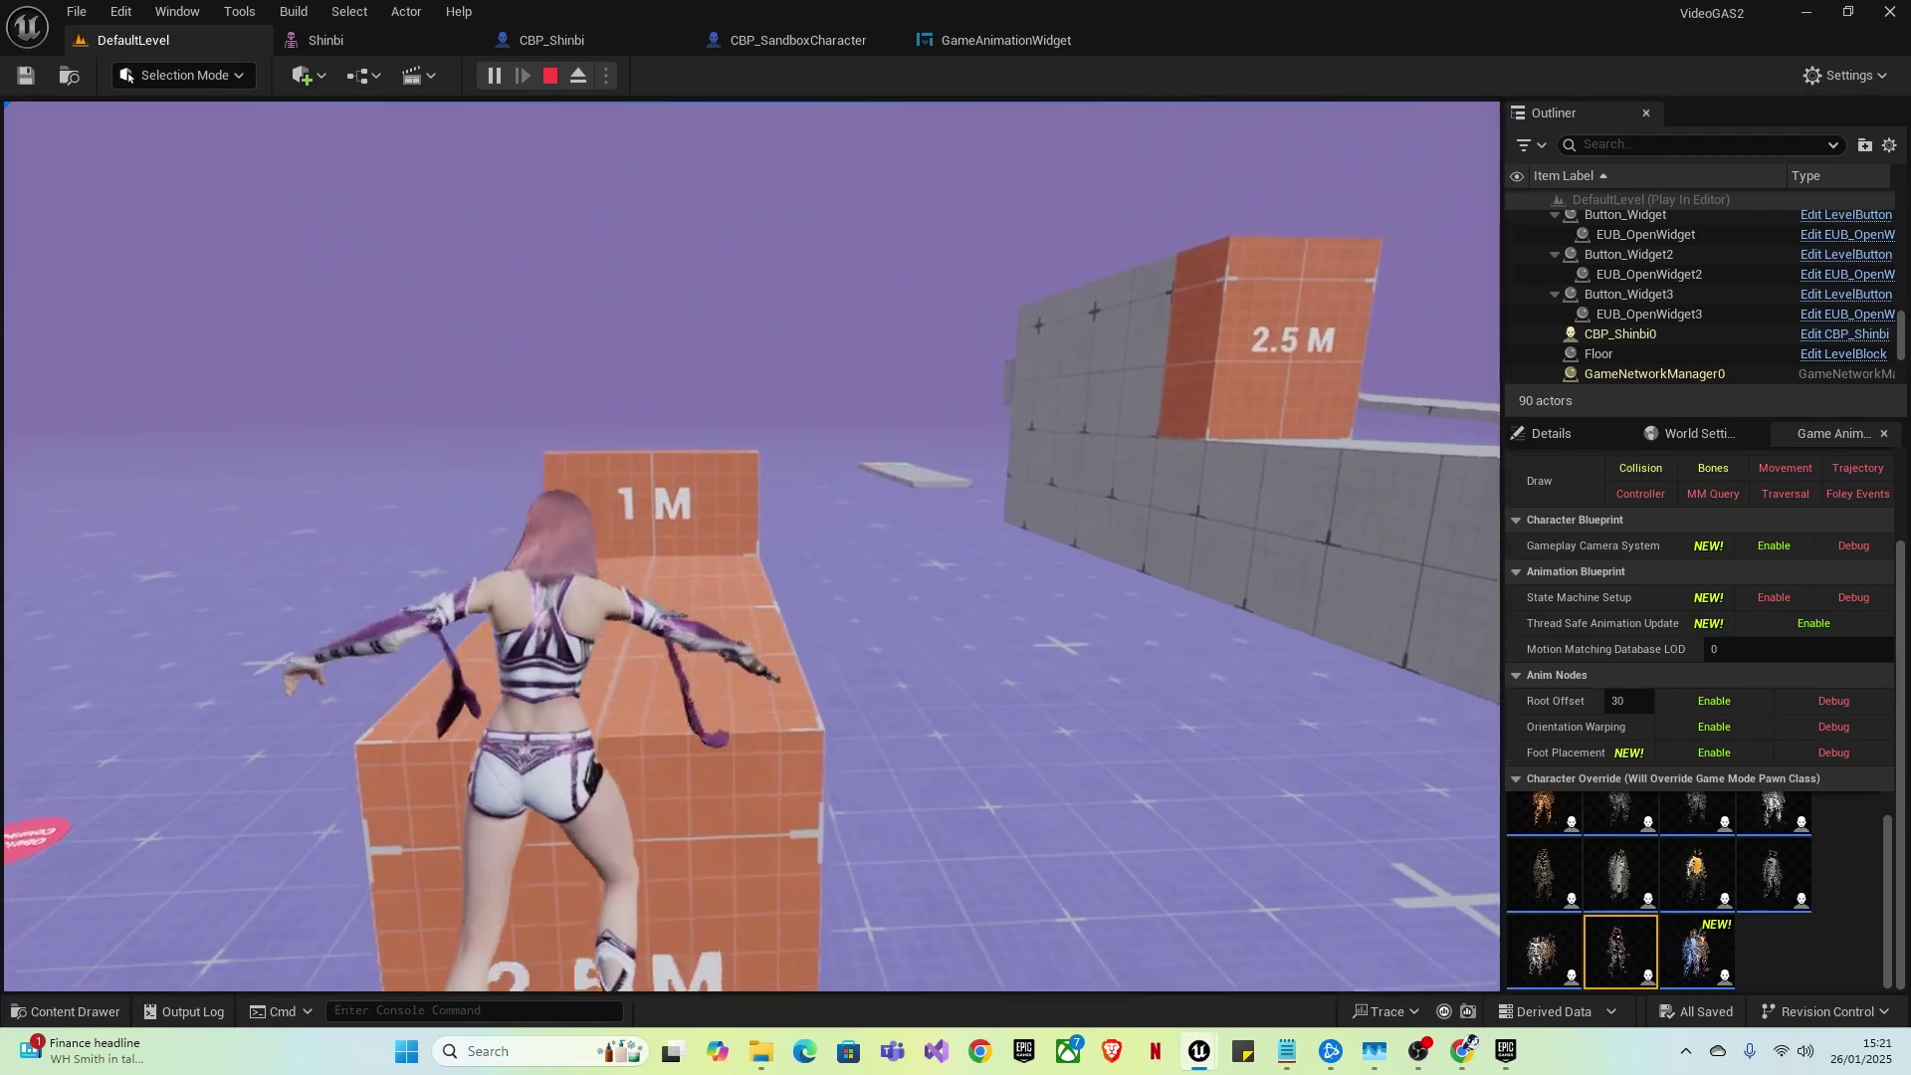
pyautogui.press('w')
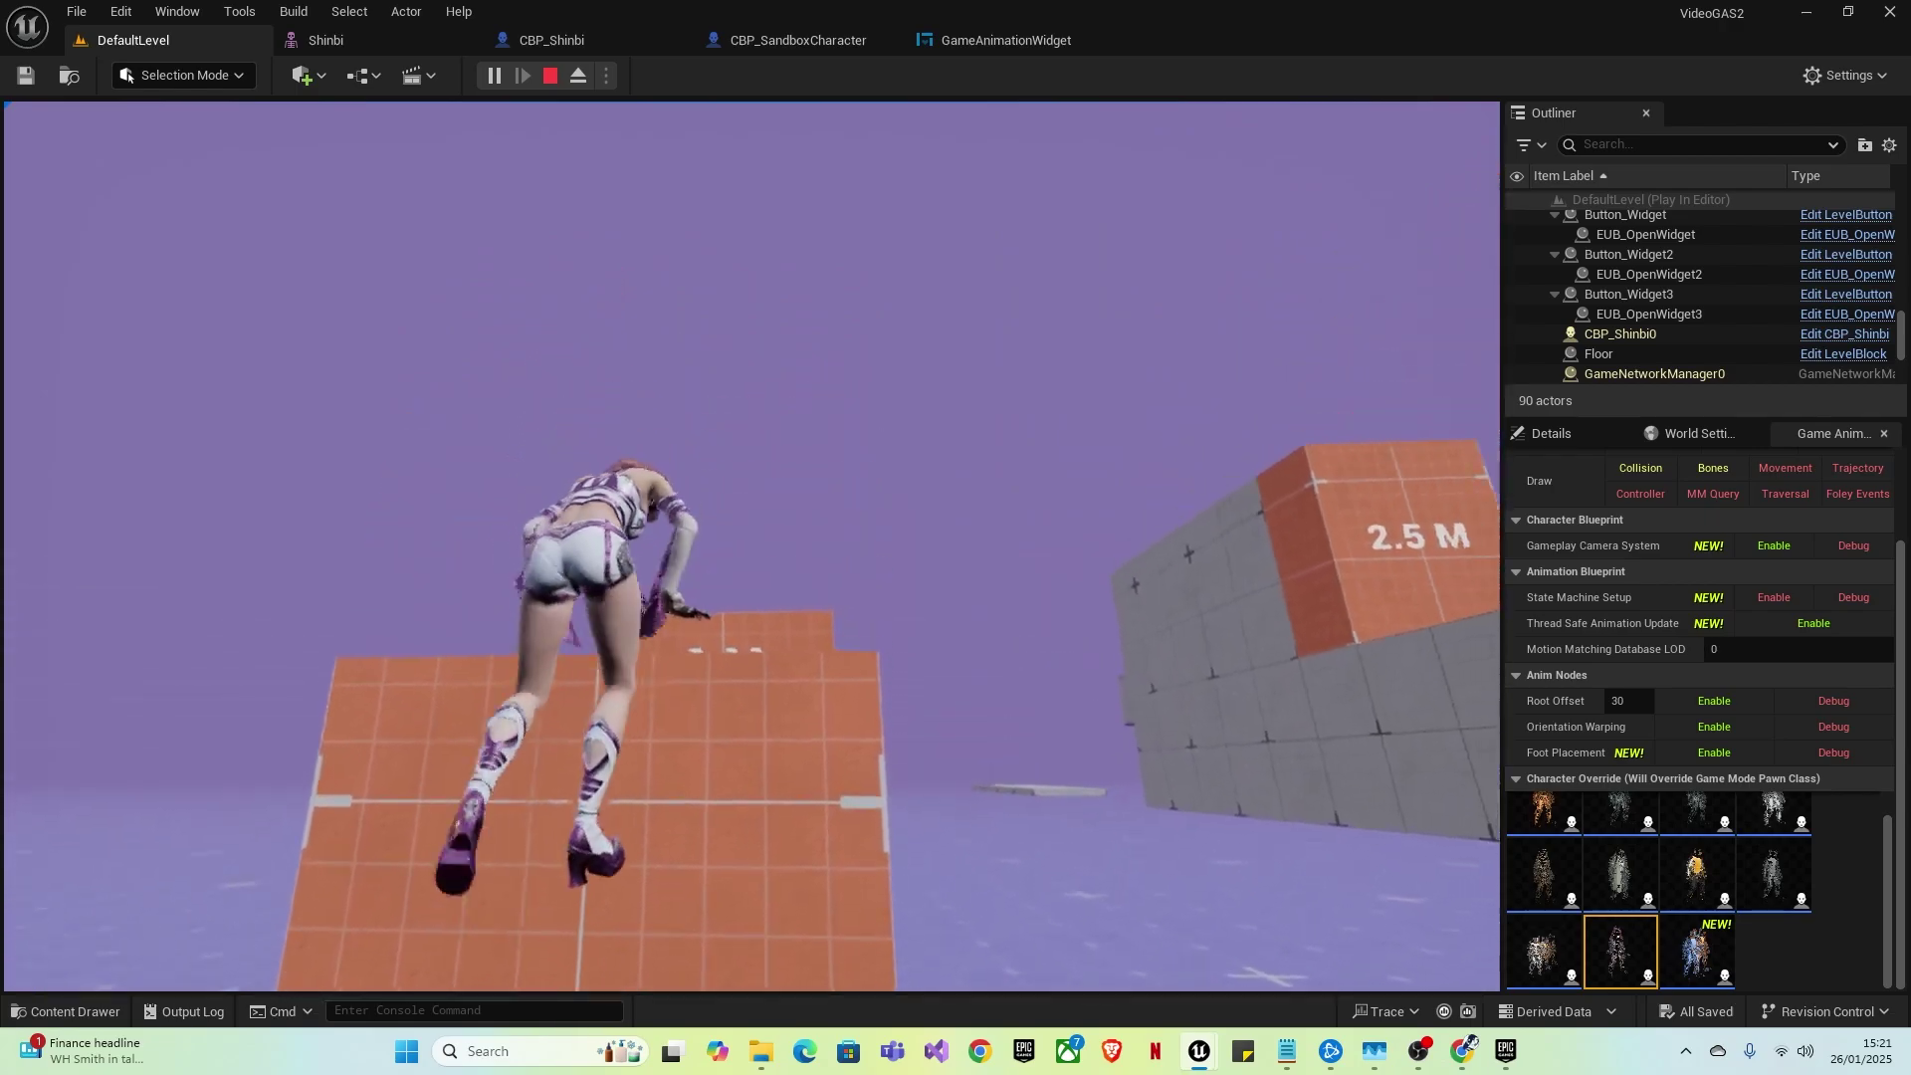
pyautogui.press('w')
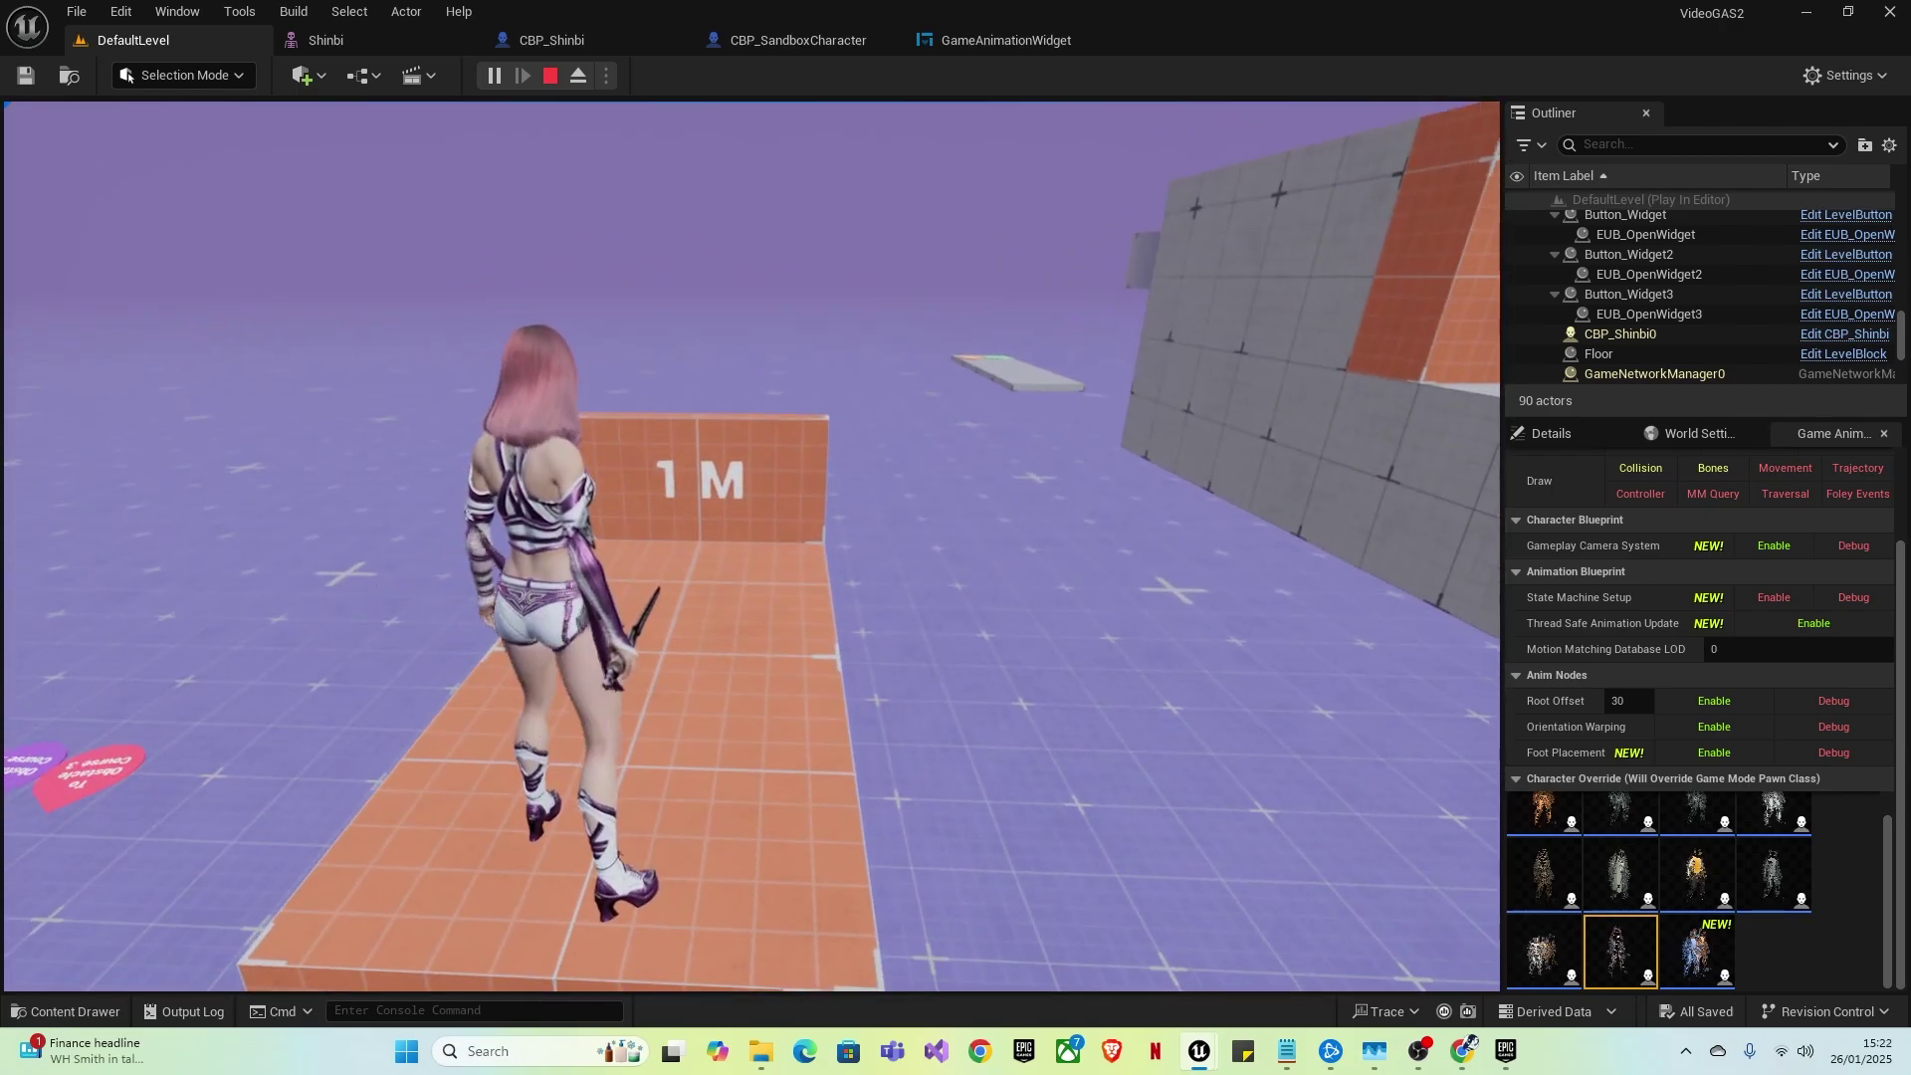
# - Climb Shinbi onto the 1 M block atop the 2.5 M block and run her back to the low blocks
pyautogui.press('w')
pyautogui.press('space')
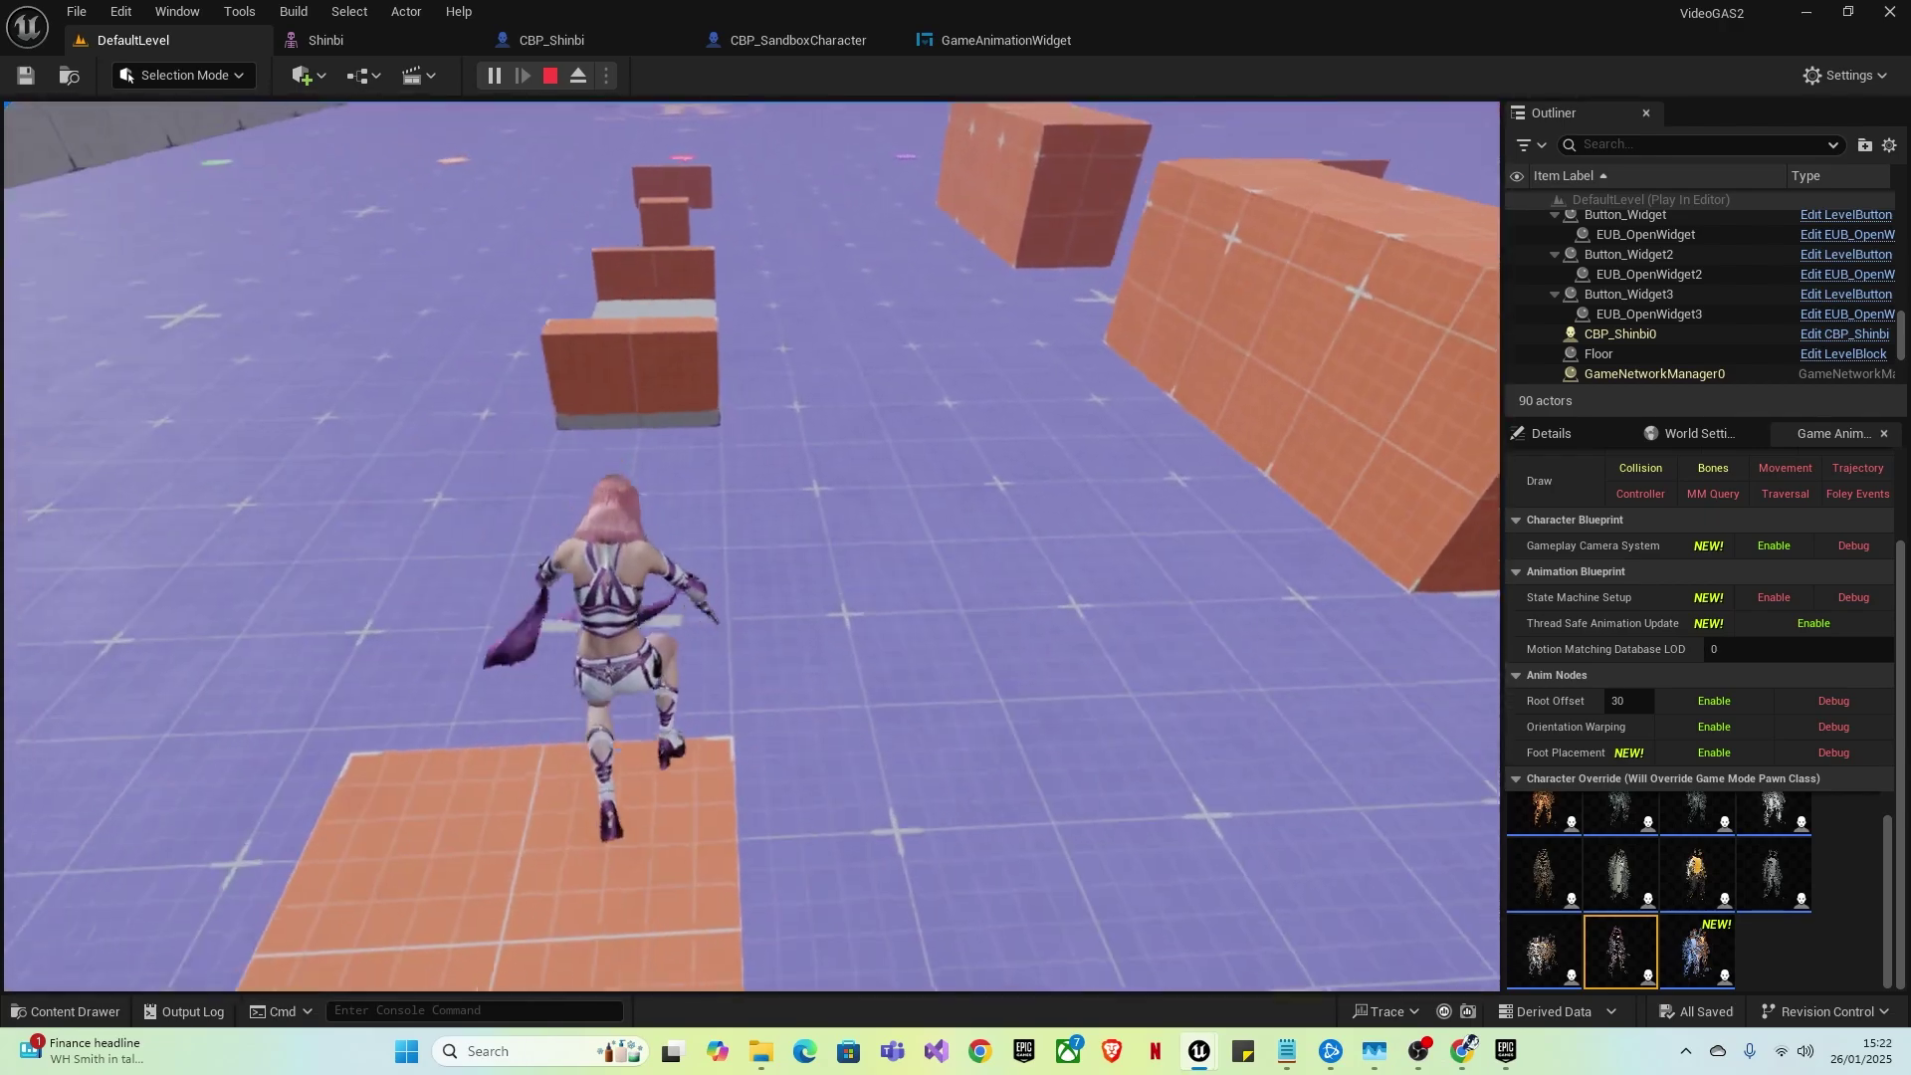
pyautogui.press('w')
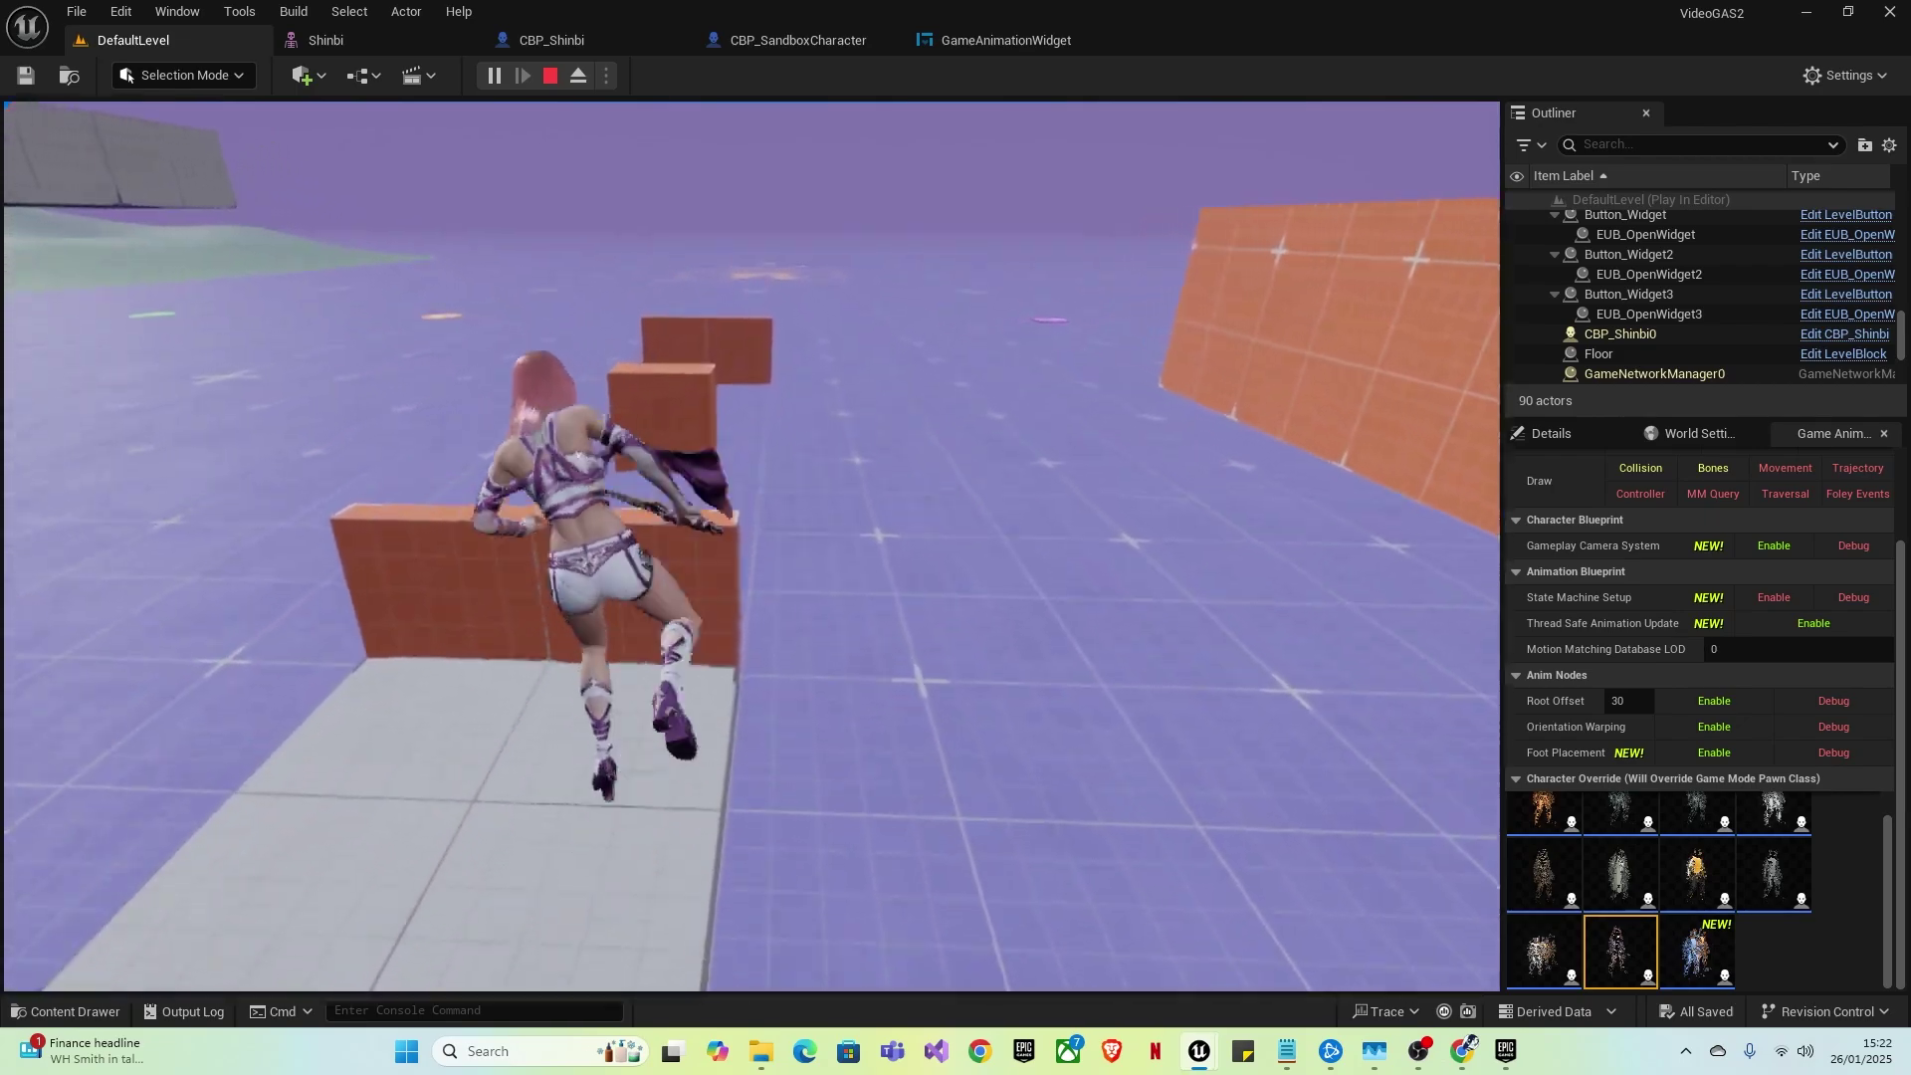
pyautogui.press('w')
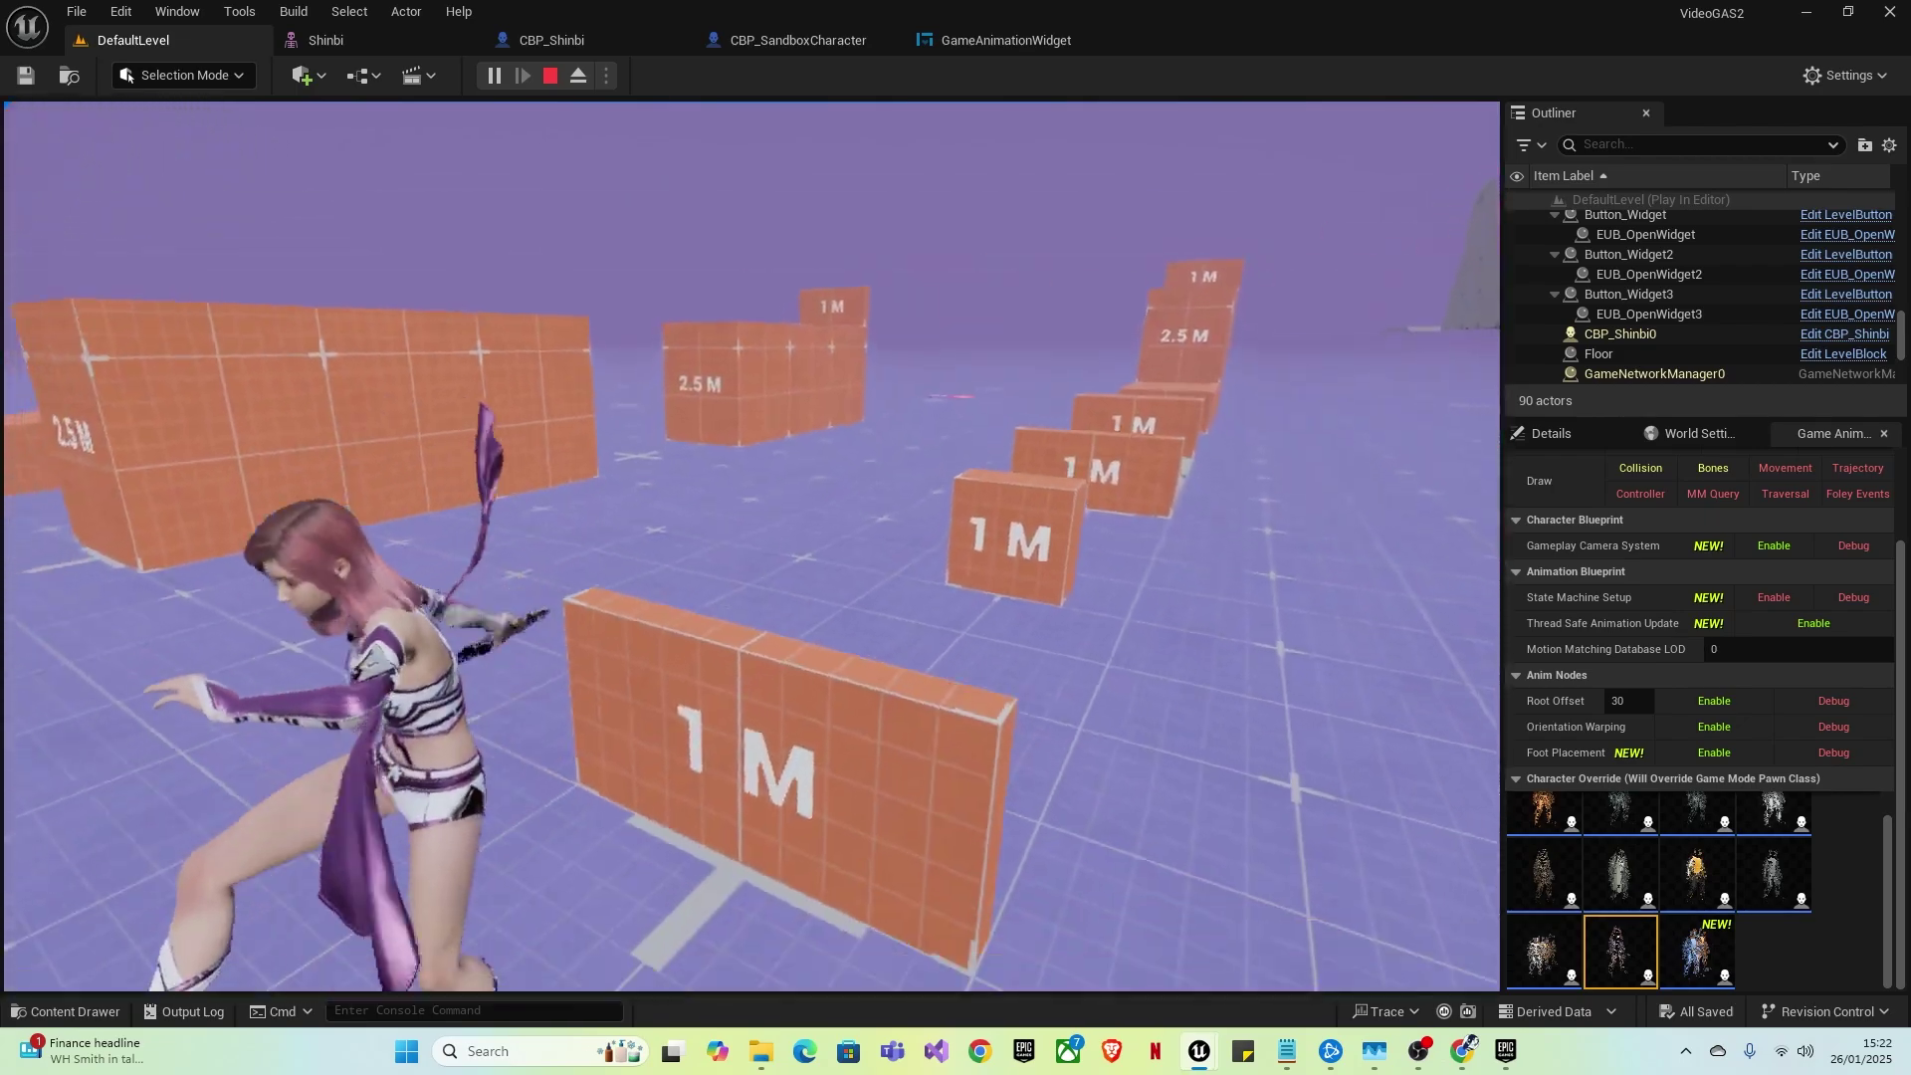
# - Vault Shinbi over the row of 1 M blocks, climb the 2.5 M block, and run her back toward the low blocks
pyautogui.press('w')
pyautogui.press('space')
pyautogui.press('space')
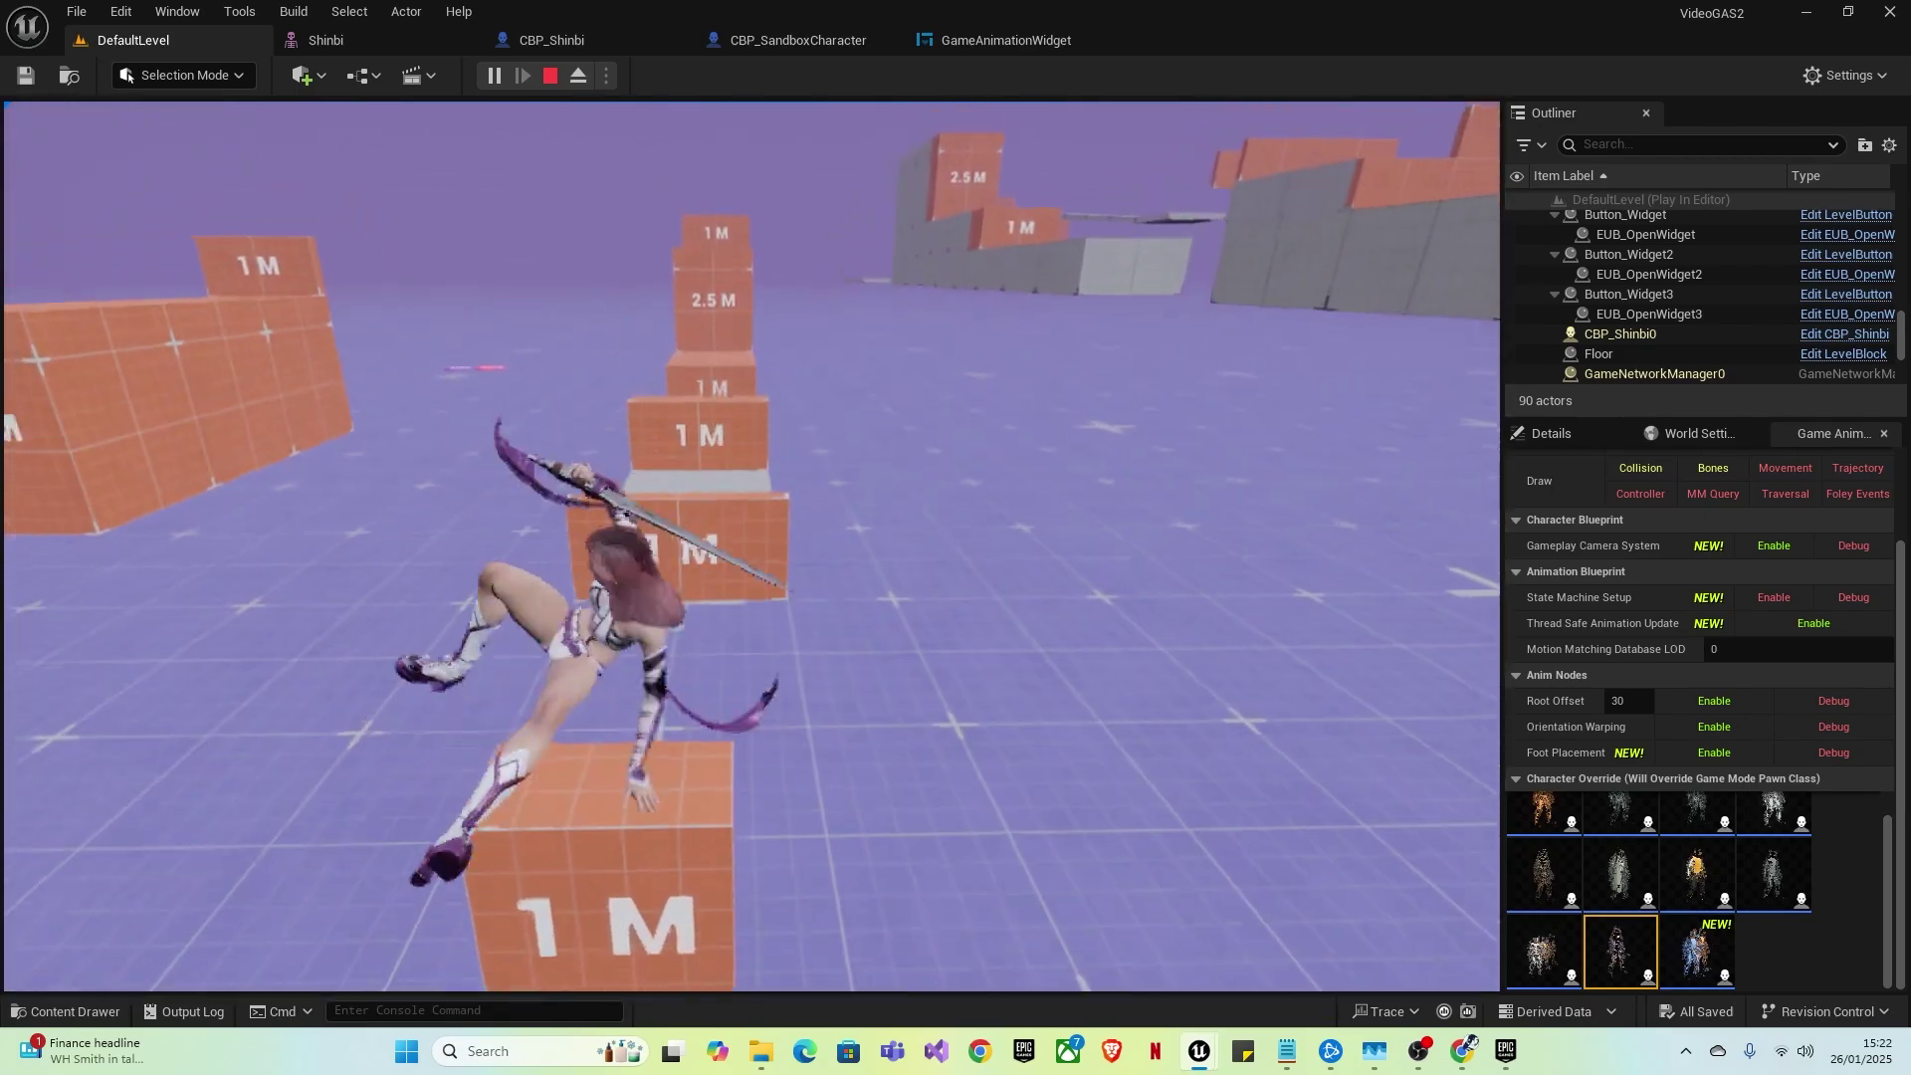
pyautogui.press('w')
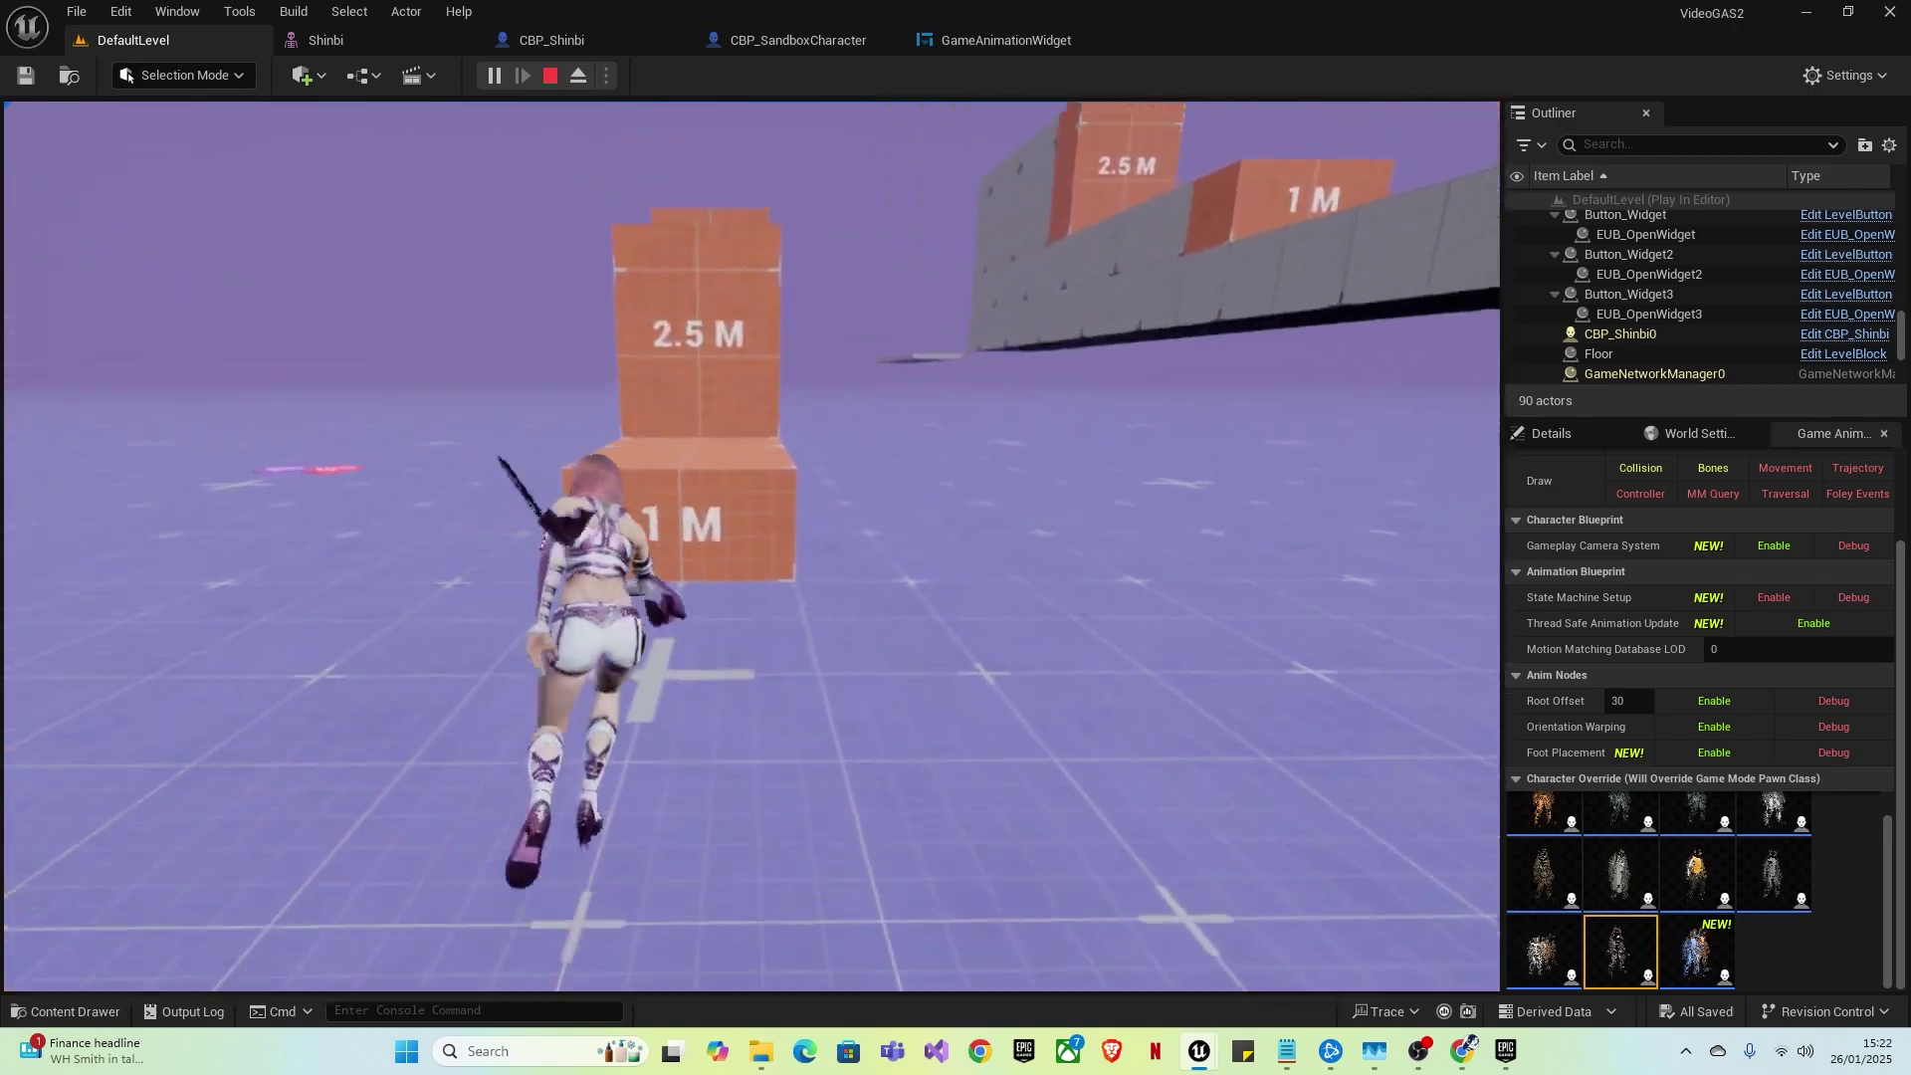
pyautogui.press('w')
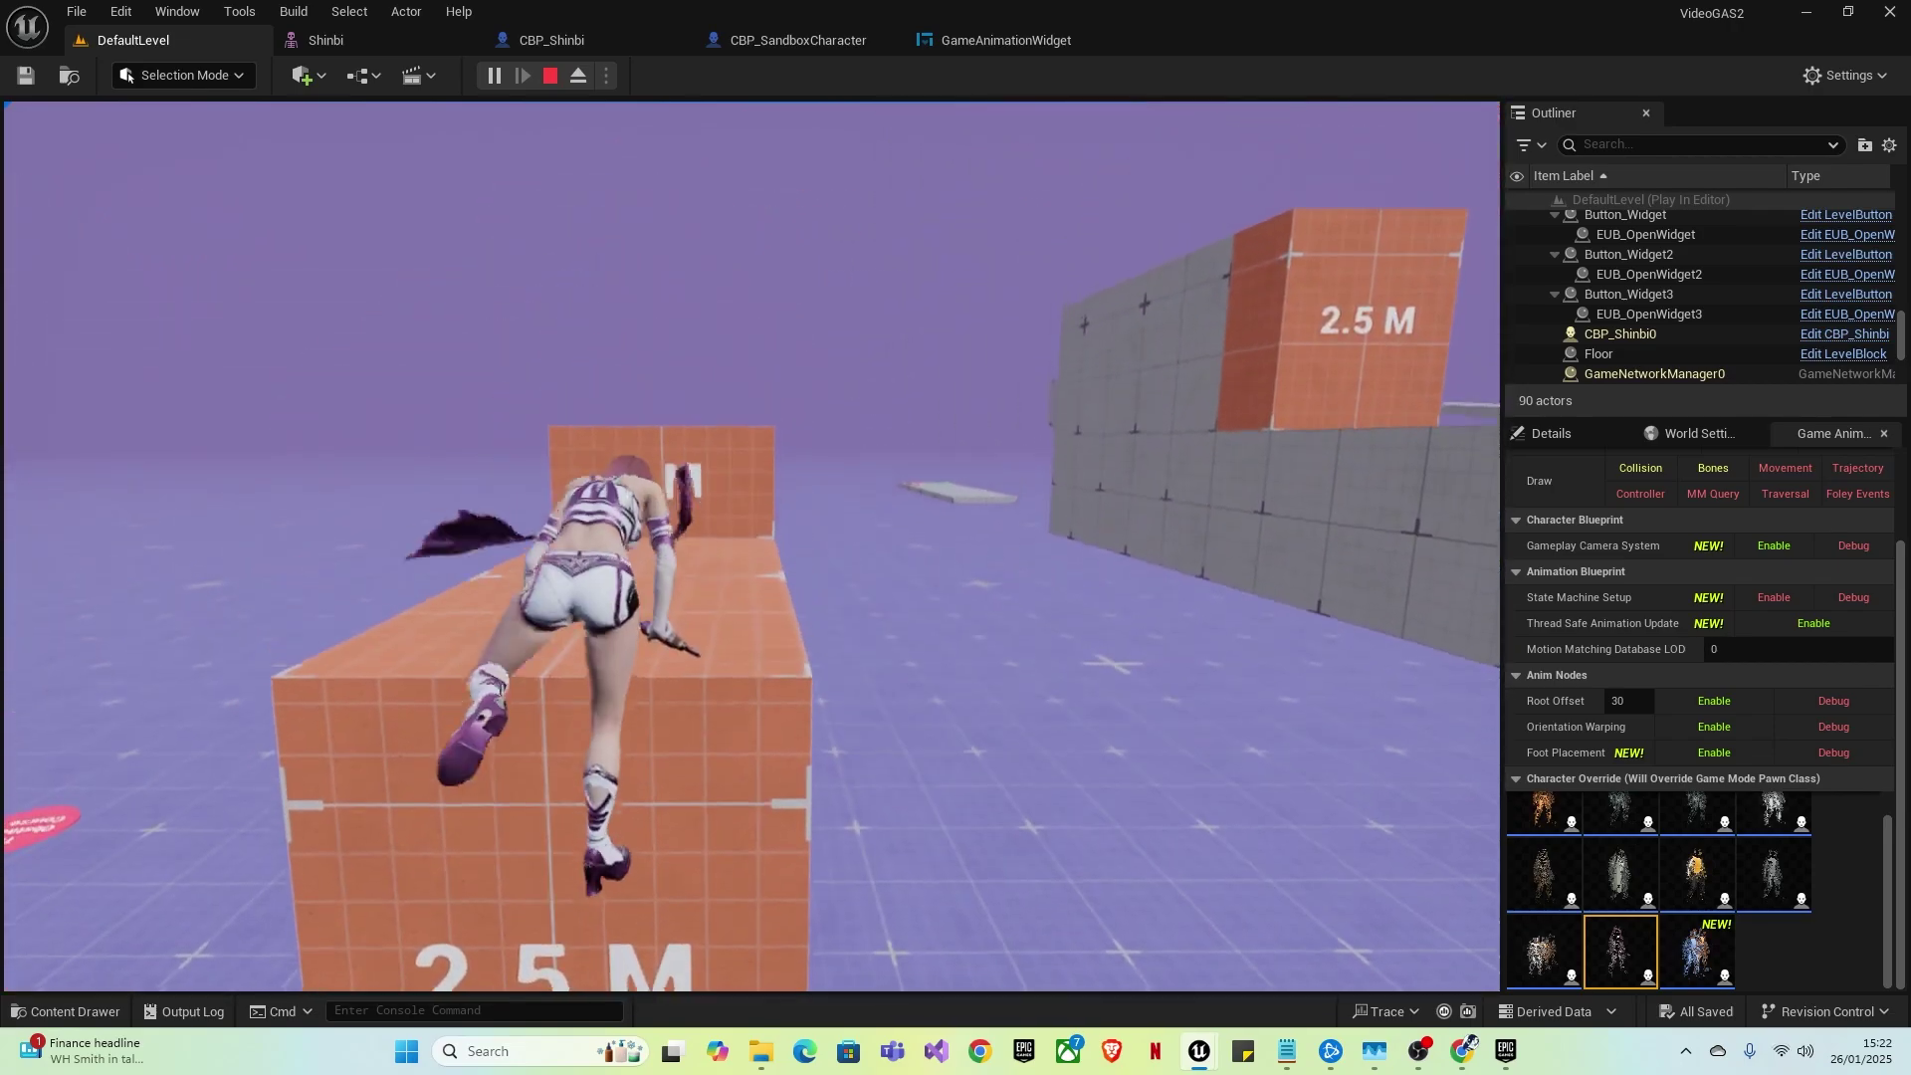
pyautogui.press('w')
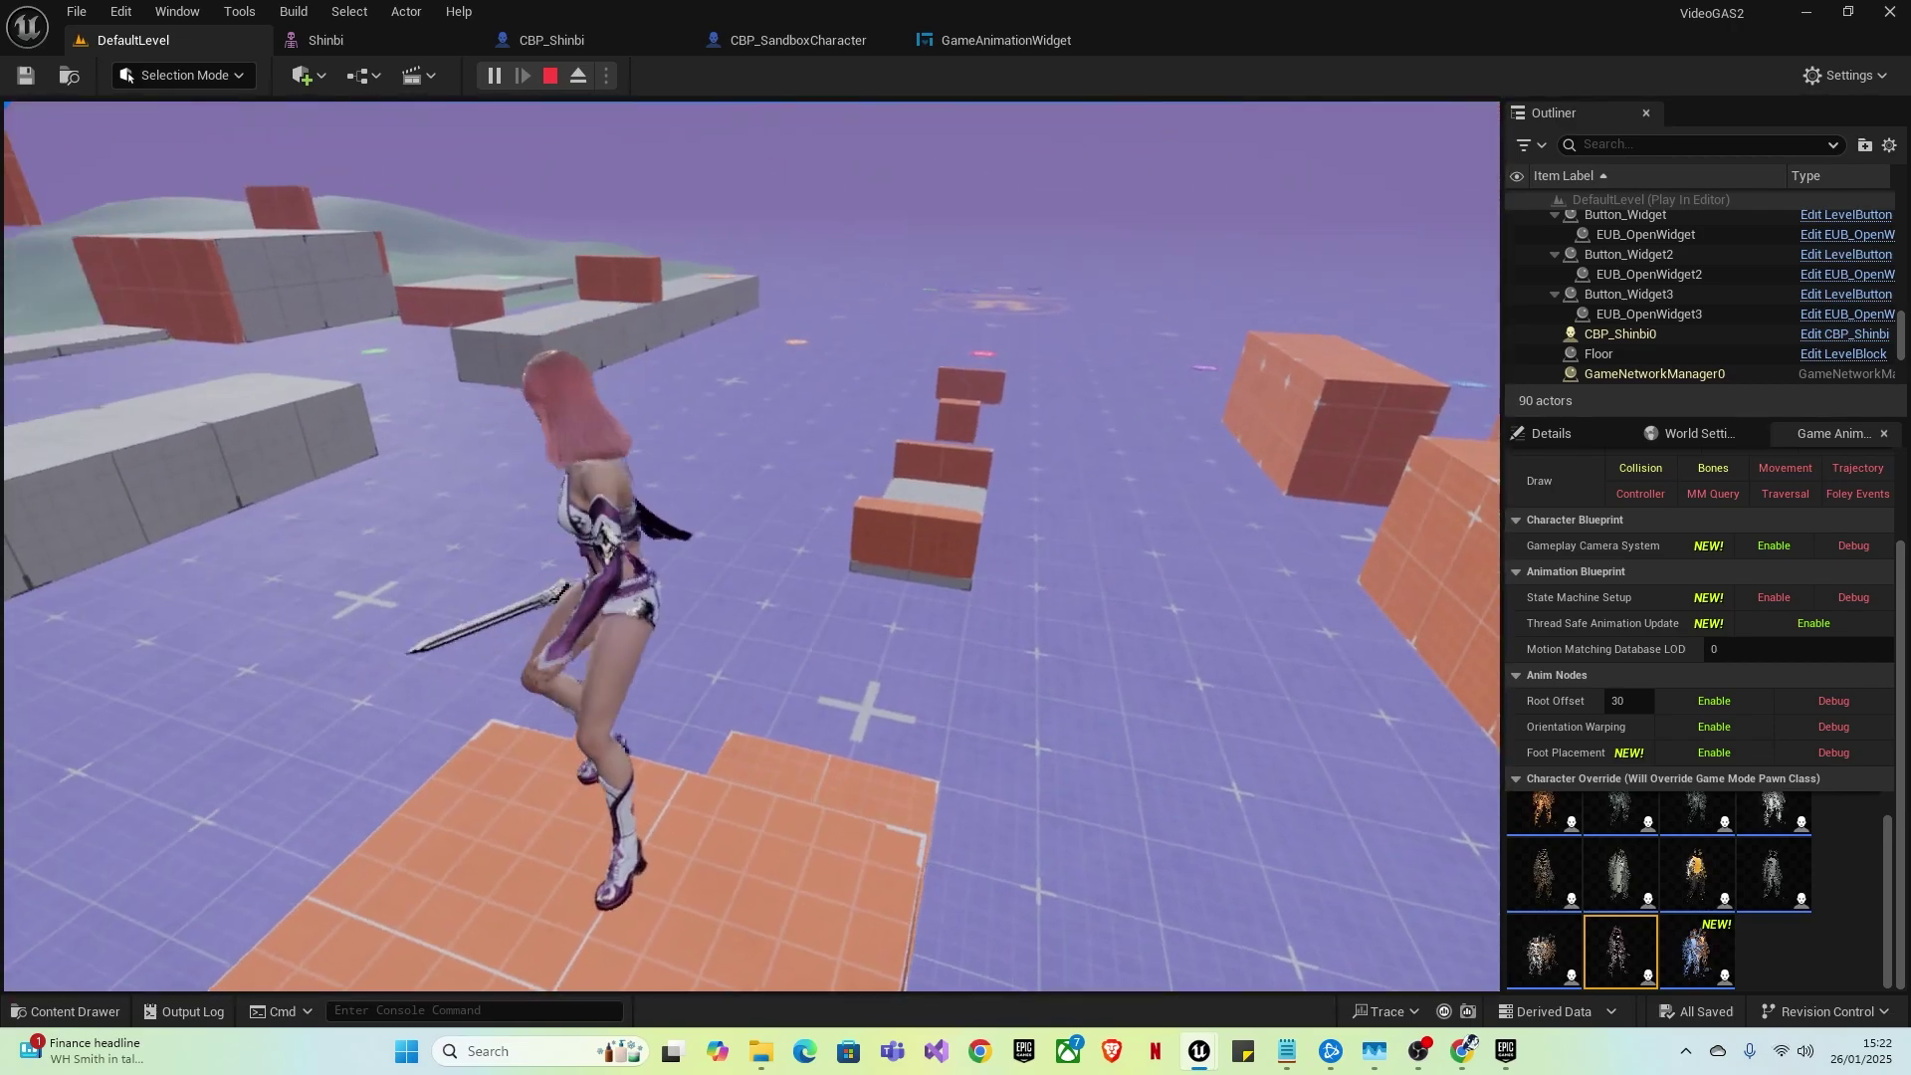
pyautogui.press('w')
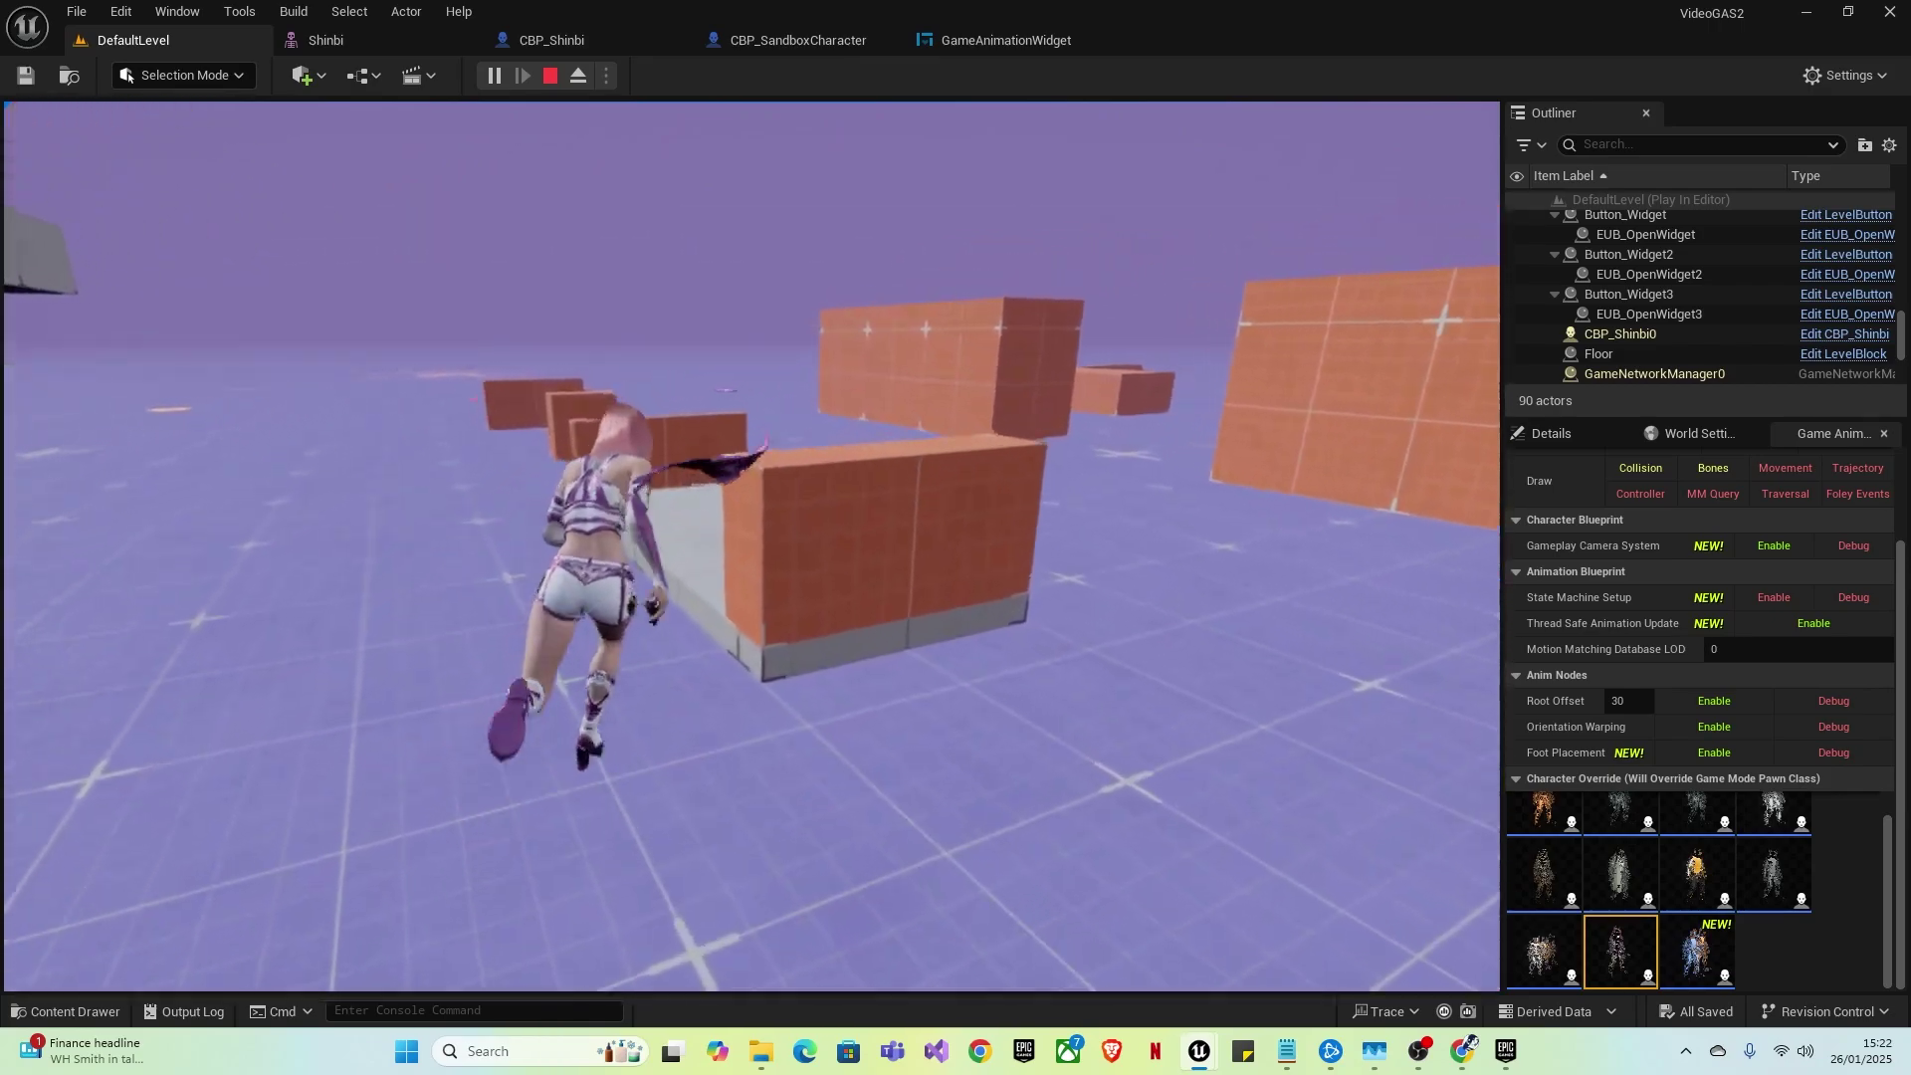
pyautogui.press('w')
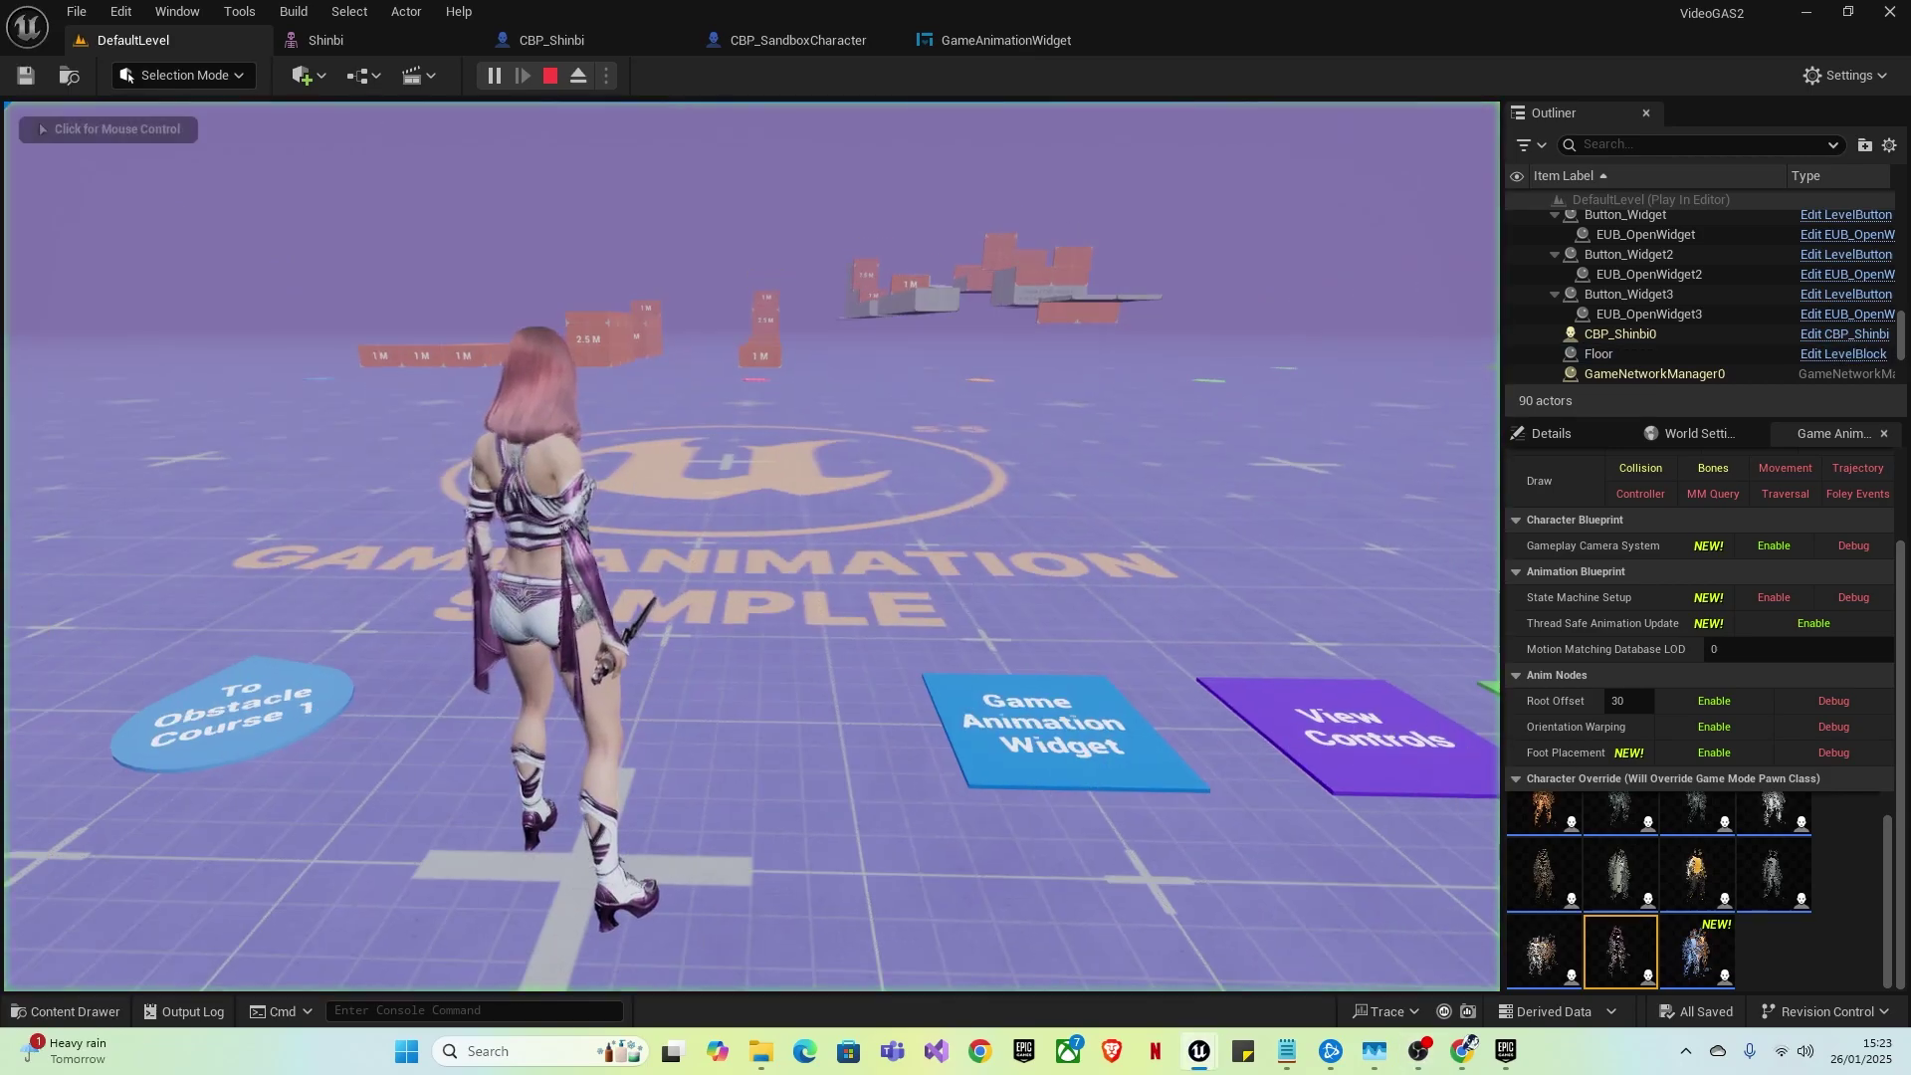
# - Run Shinbi from the floor logo area toward the 2.5 M and 1 M blocks, and stop the play session
pyautogui.press('w')
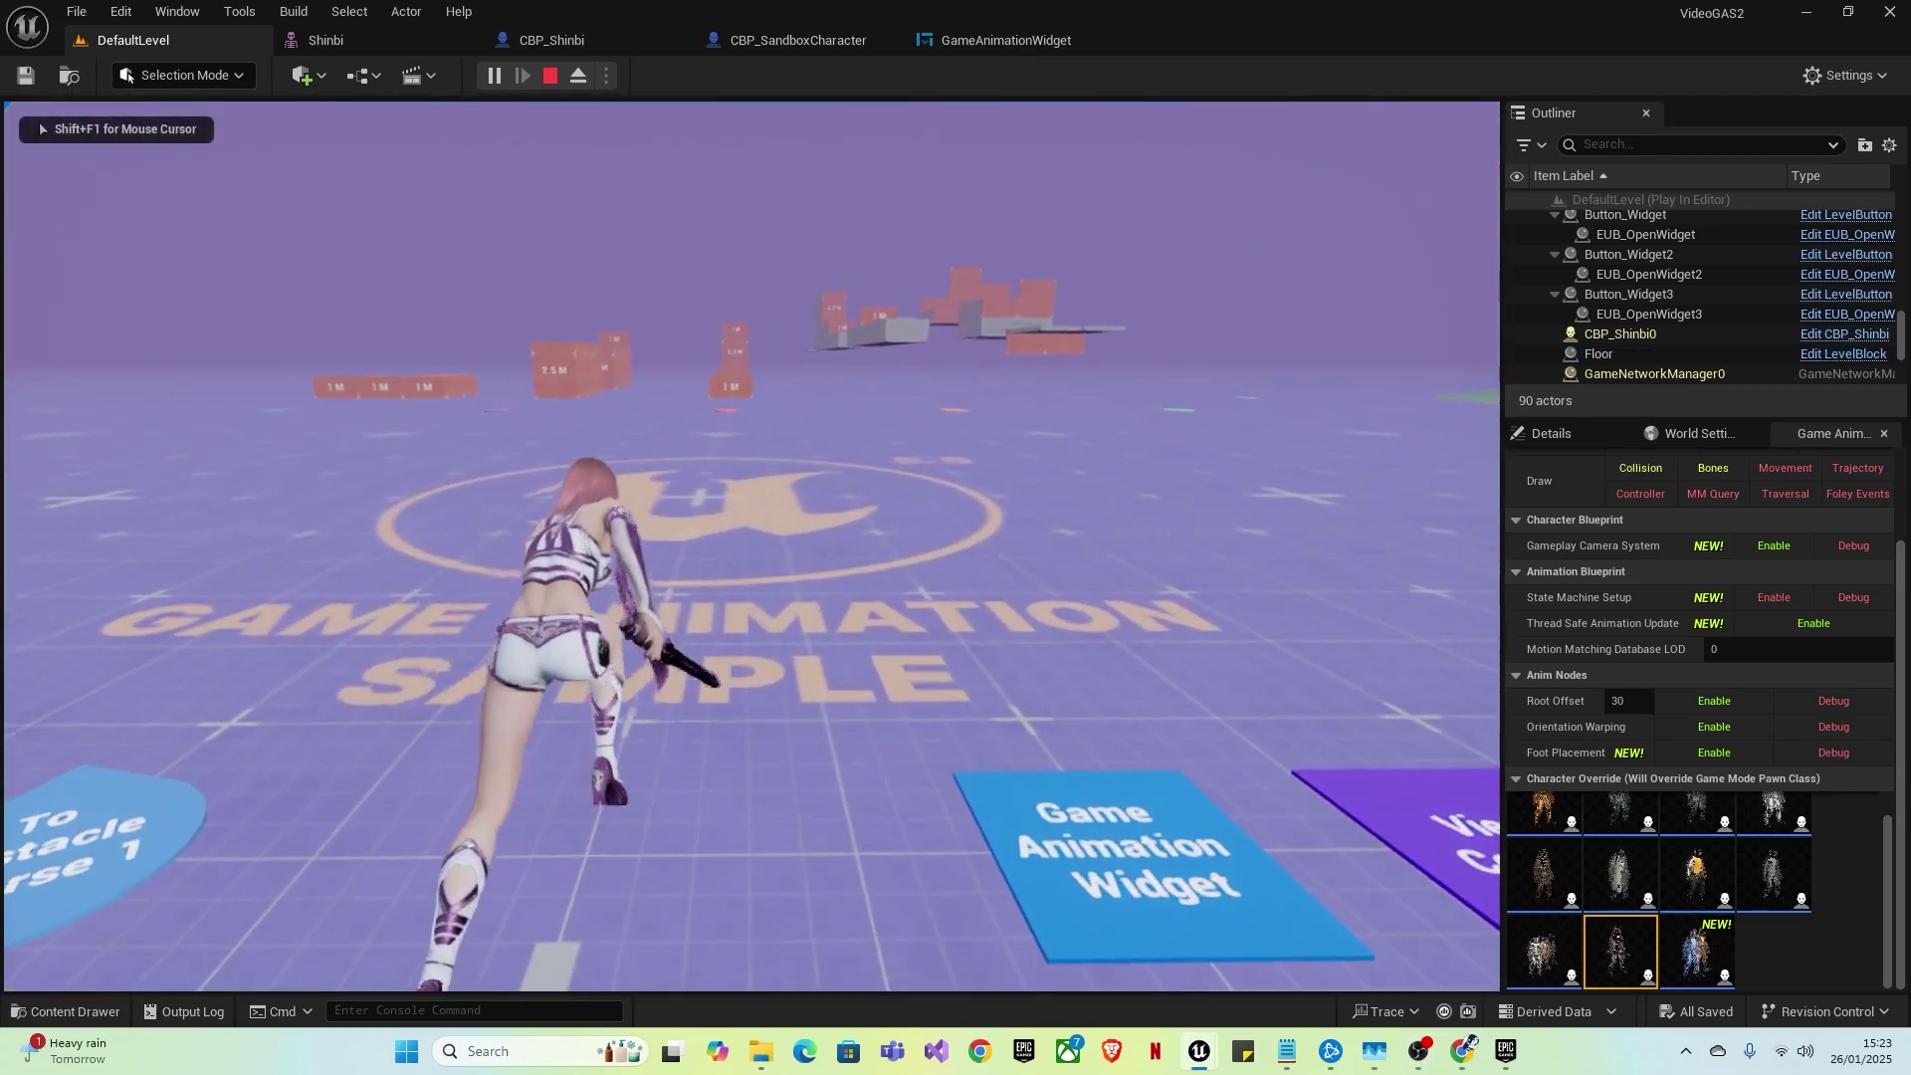
pyautogui.press('w')
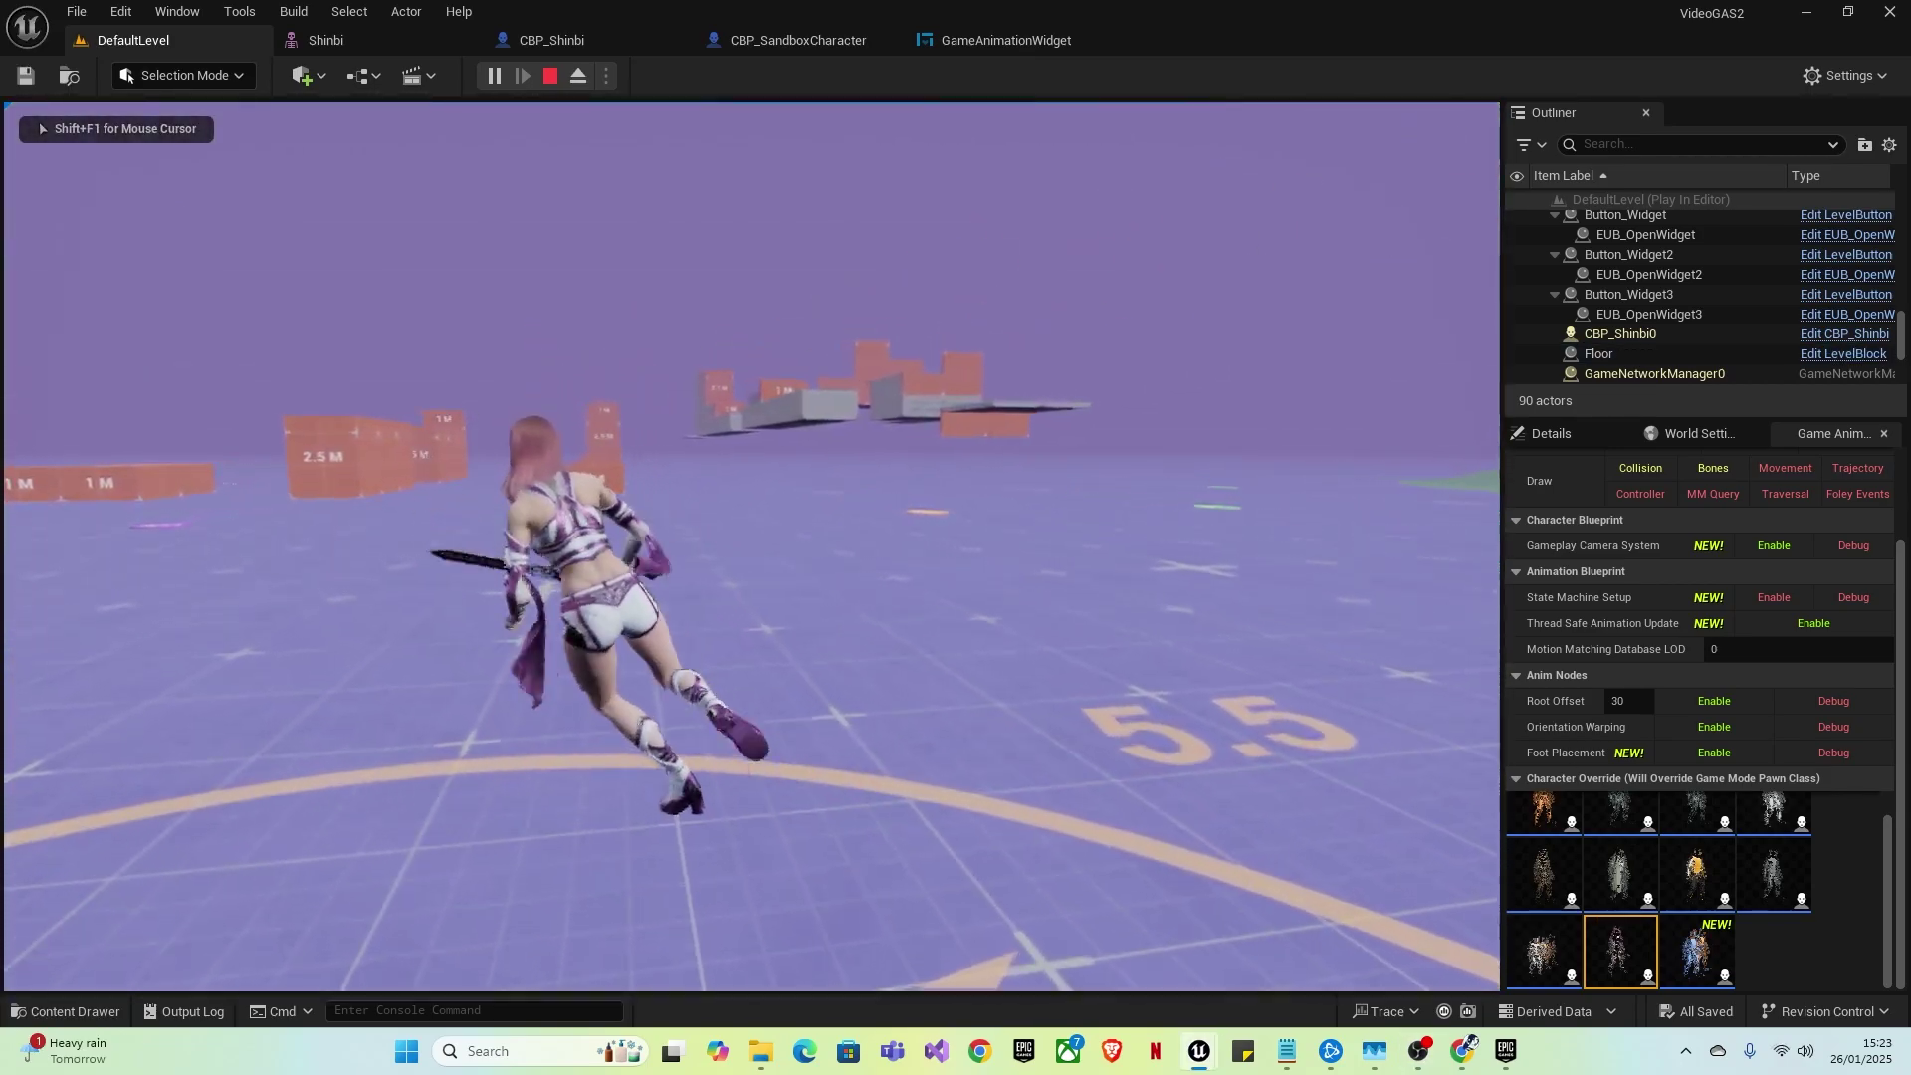
pyautogui.press('s')
pyautogui.press('w')
pyautogui.press('w')
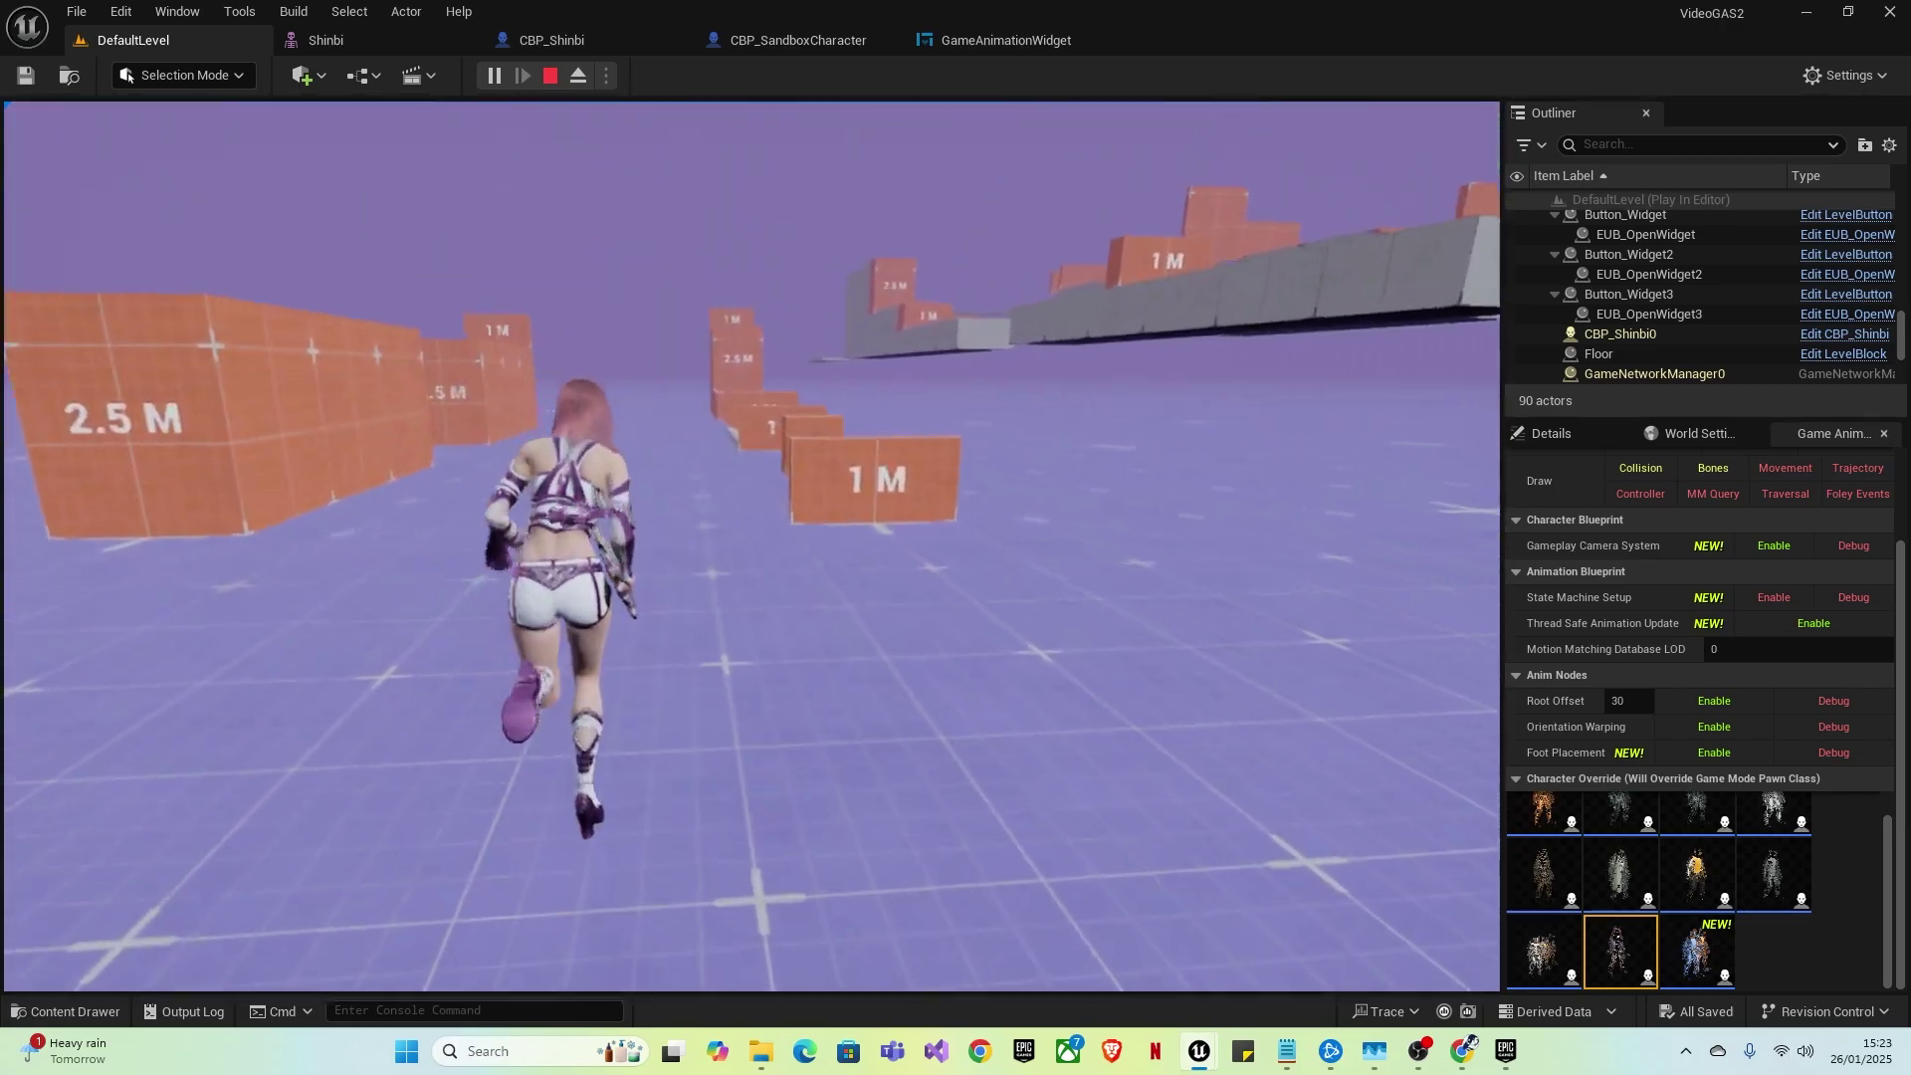
pyautogui.press('Escape')
# - Open the ABP_SandboxCharacter animation blueprint from the Content/Blueprints folder
pyautogui.moveTo(677, 404); pyautogui.dragTo(746, 334, button='right')
pyautogui.hotkey('ctrl', 'space')
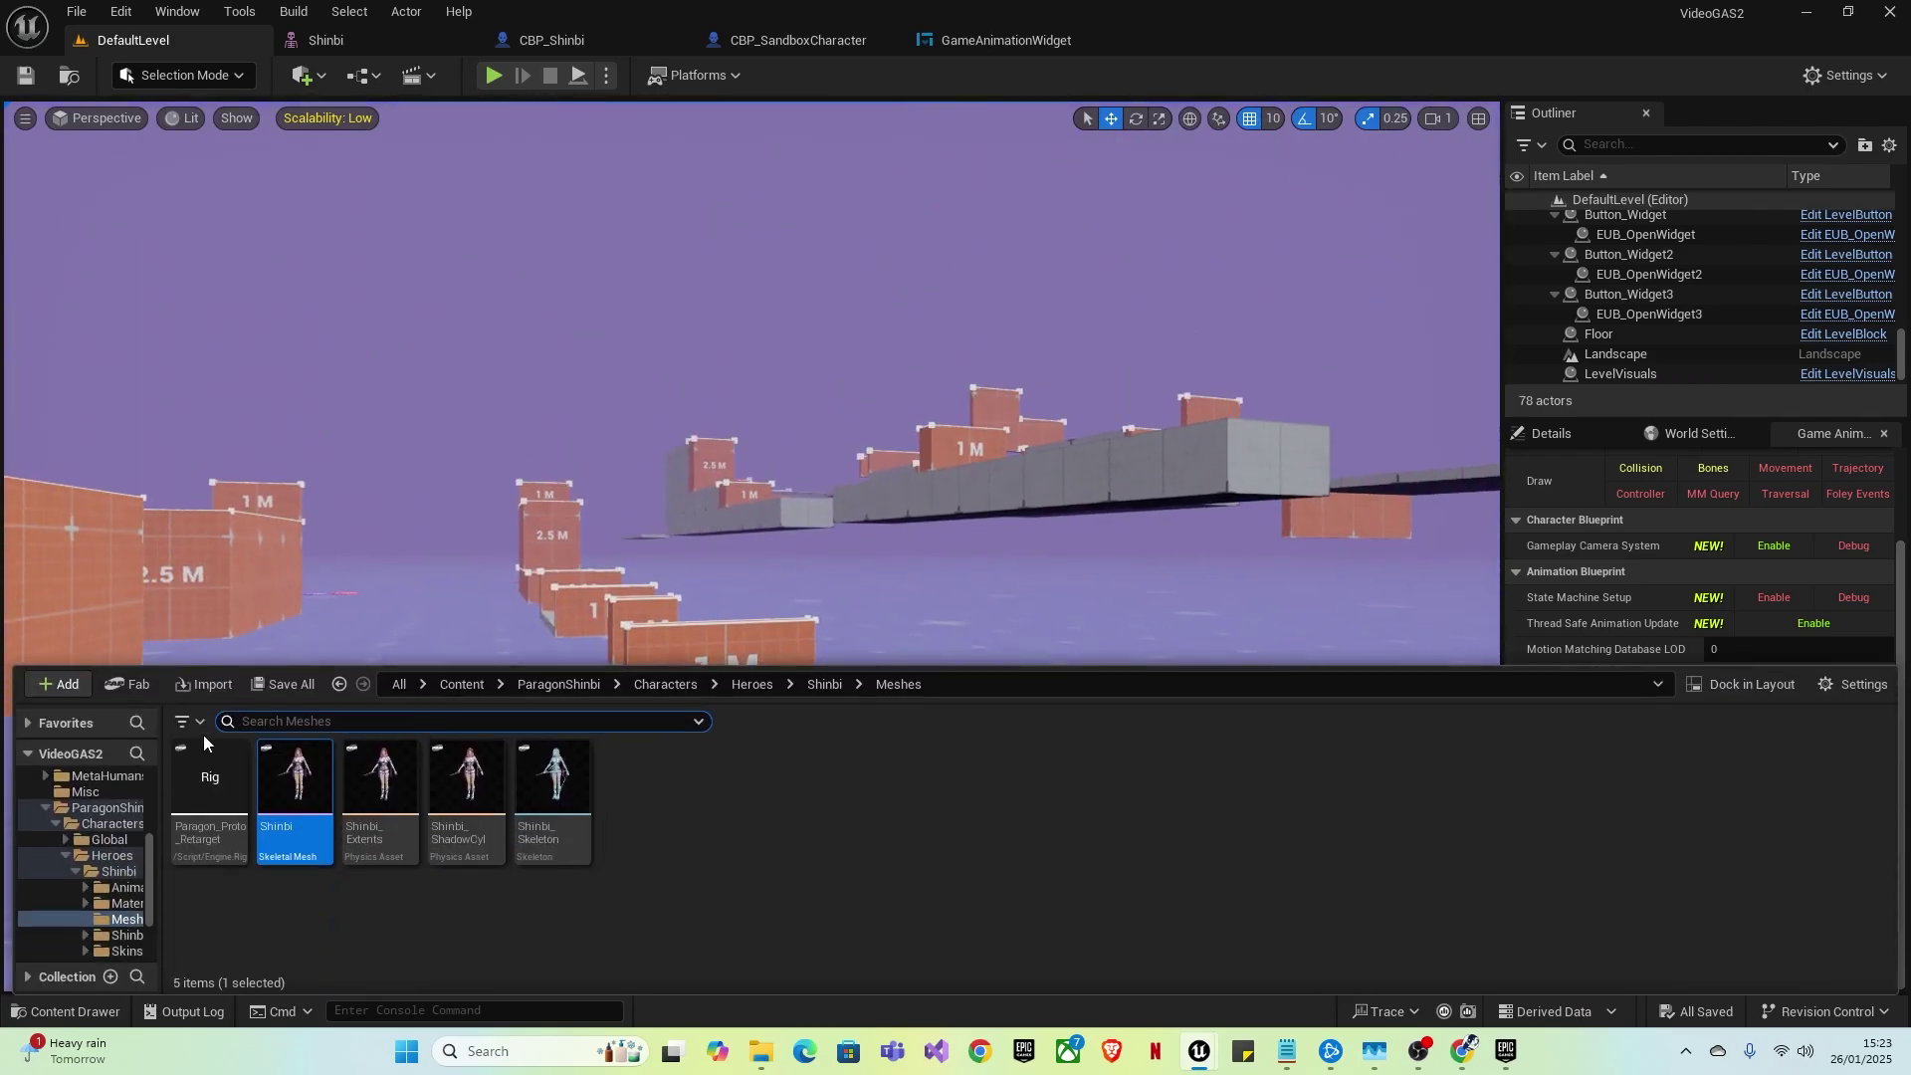
pyautogui.scroll(5, 74, 796)
pyautogui.click(83, 795)
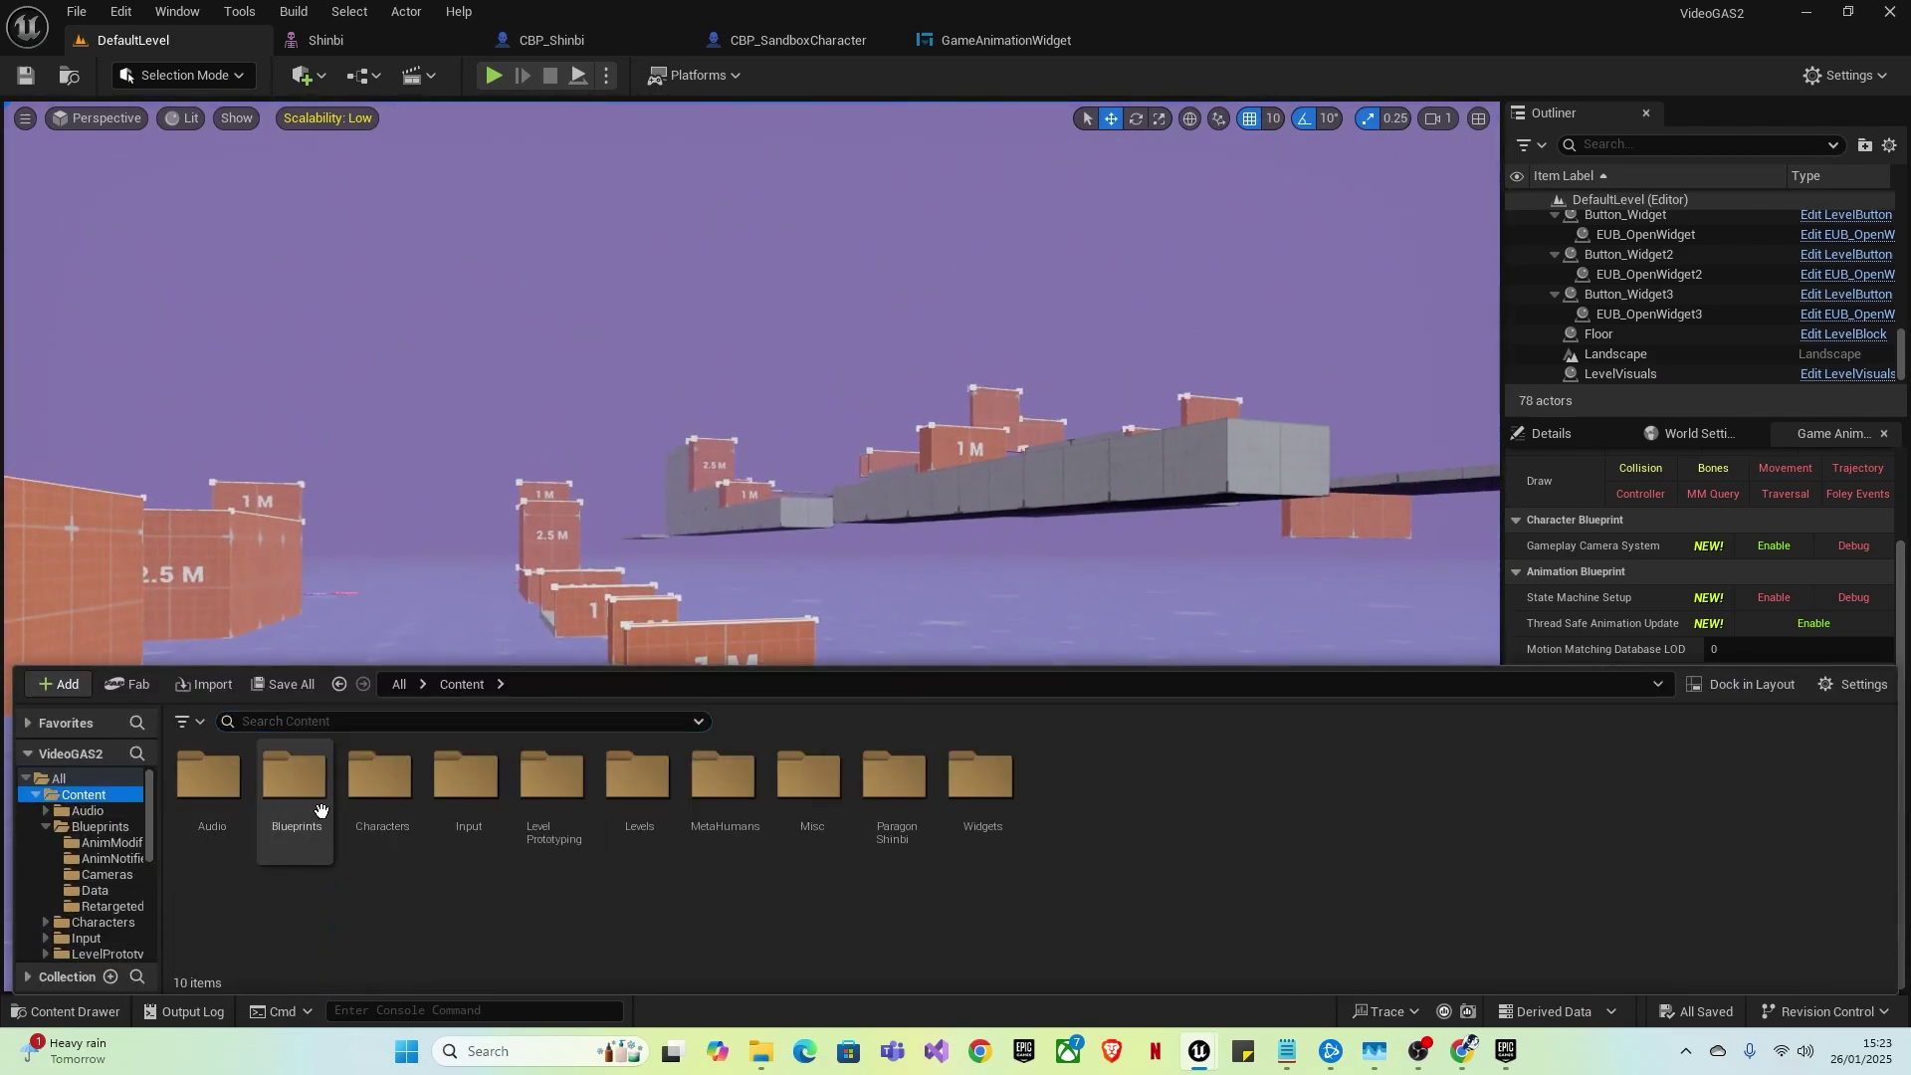
pyautogui.doubleClick(296, 781)
pyautogui.click(623, 847)
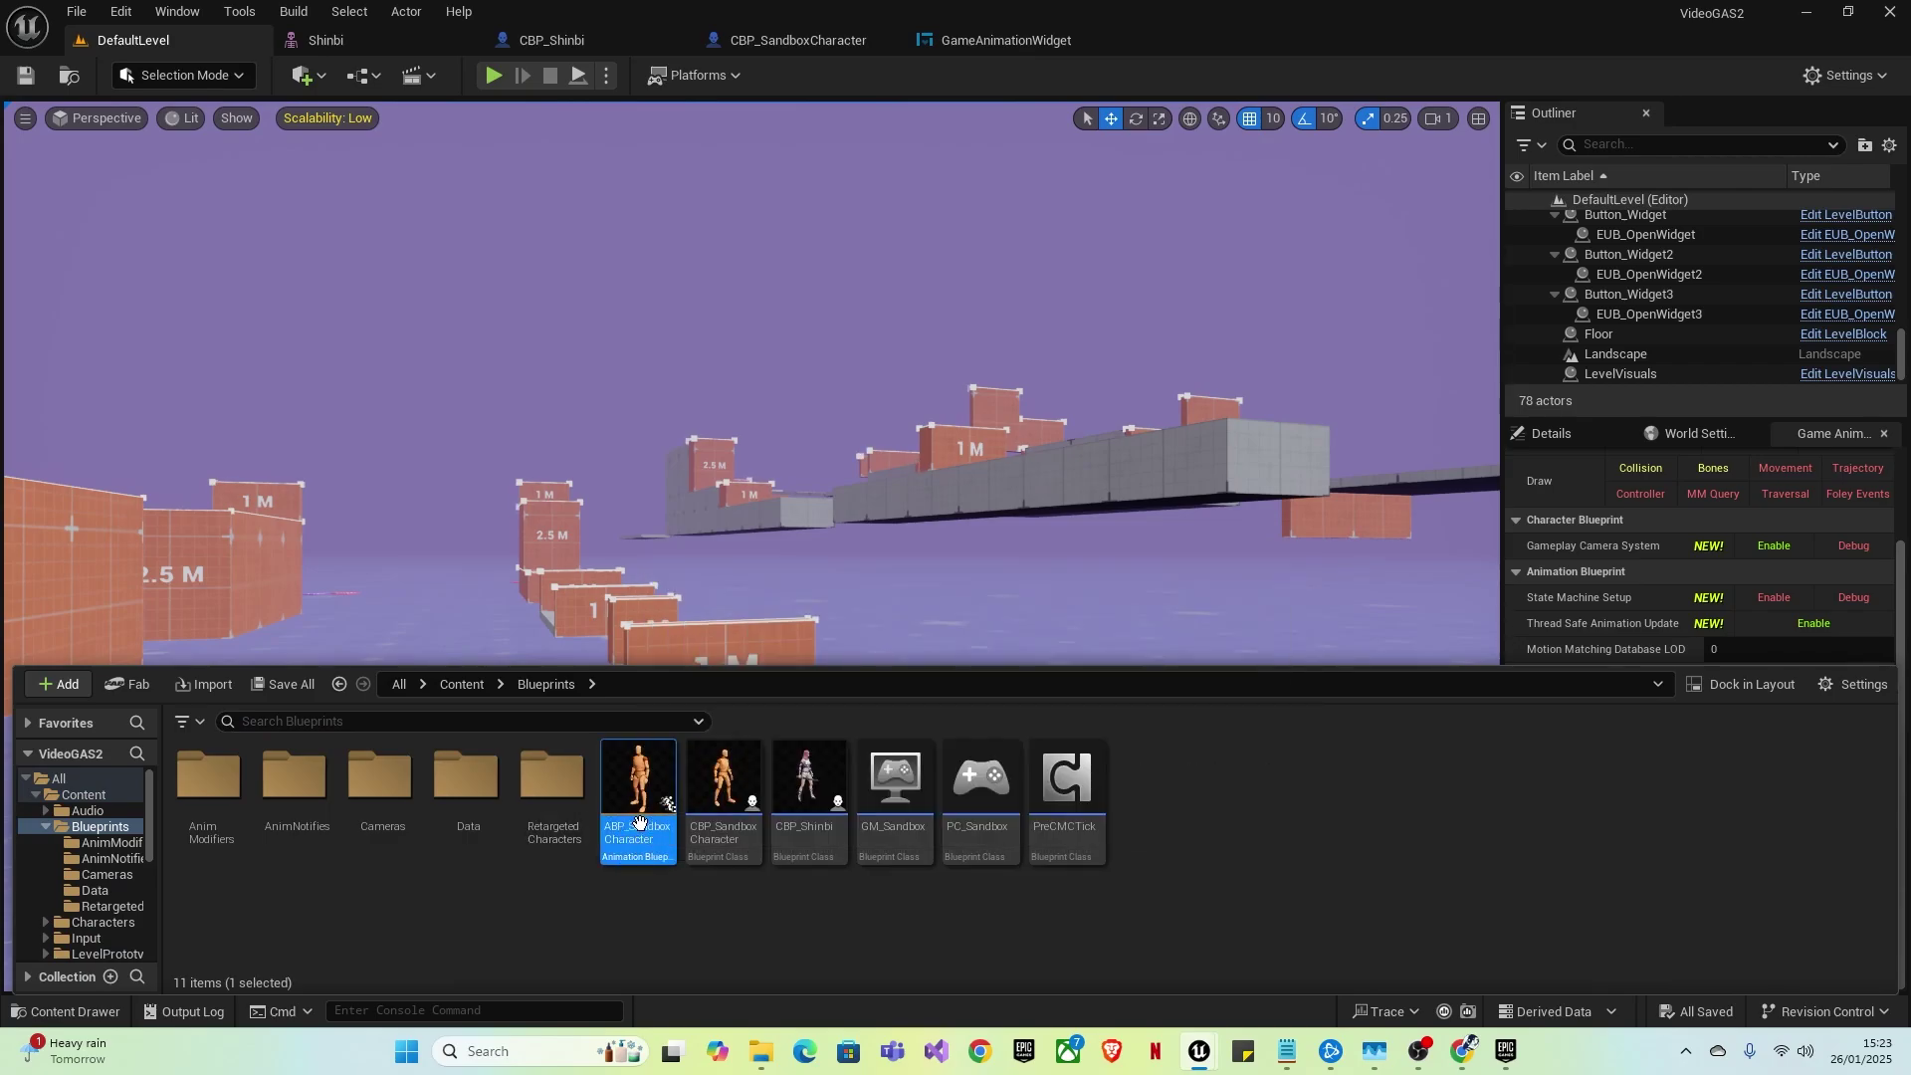
pyautogui.doubleClick(638, 812)
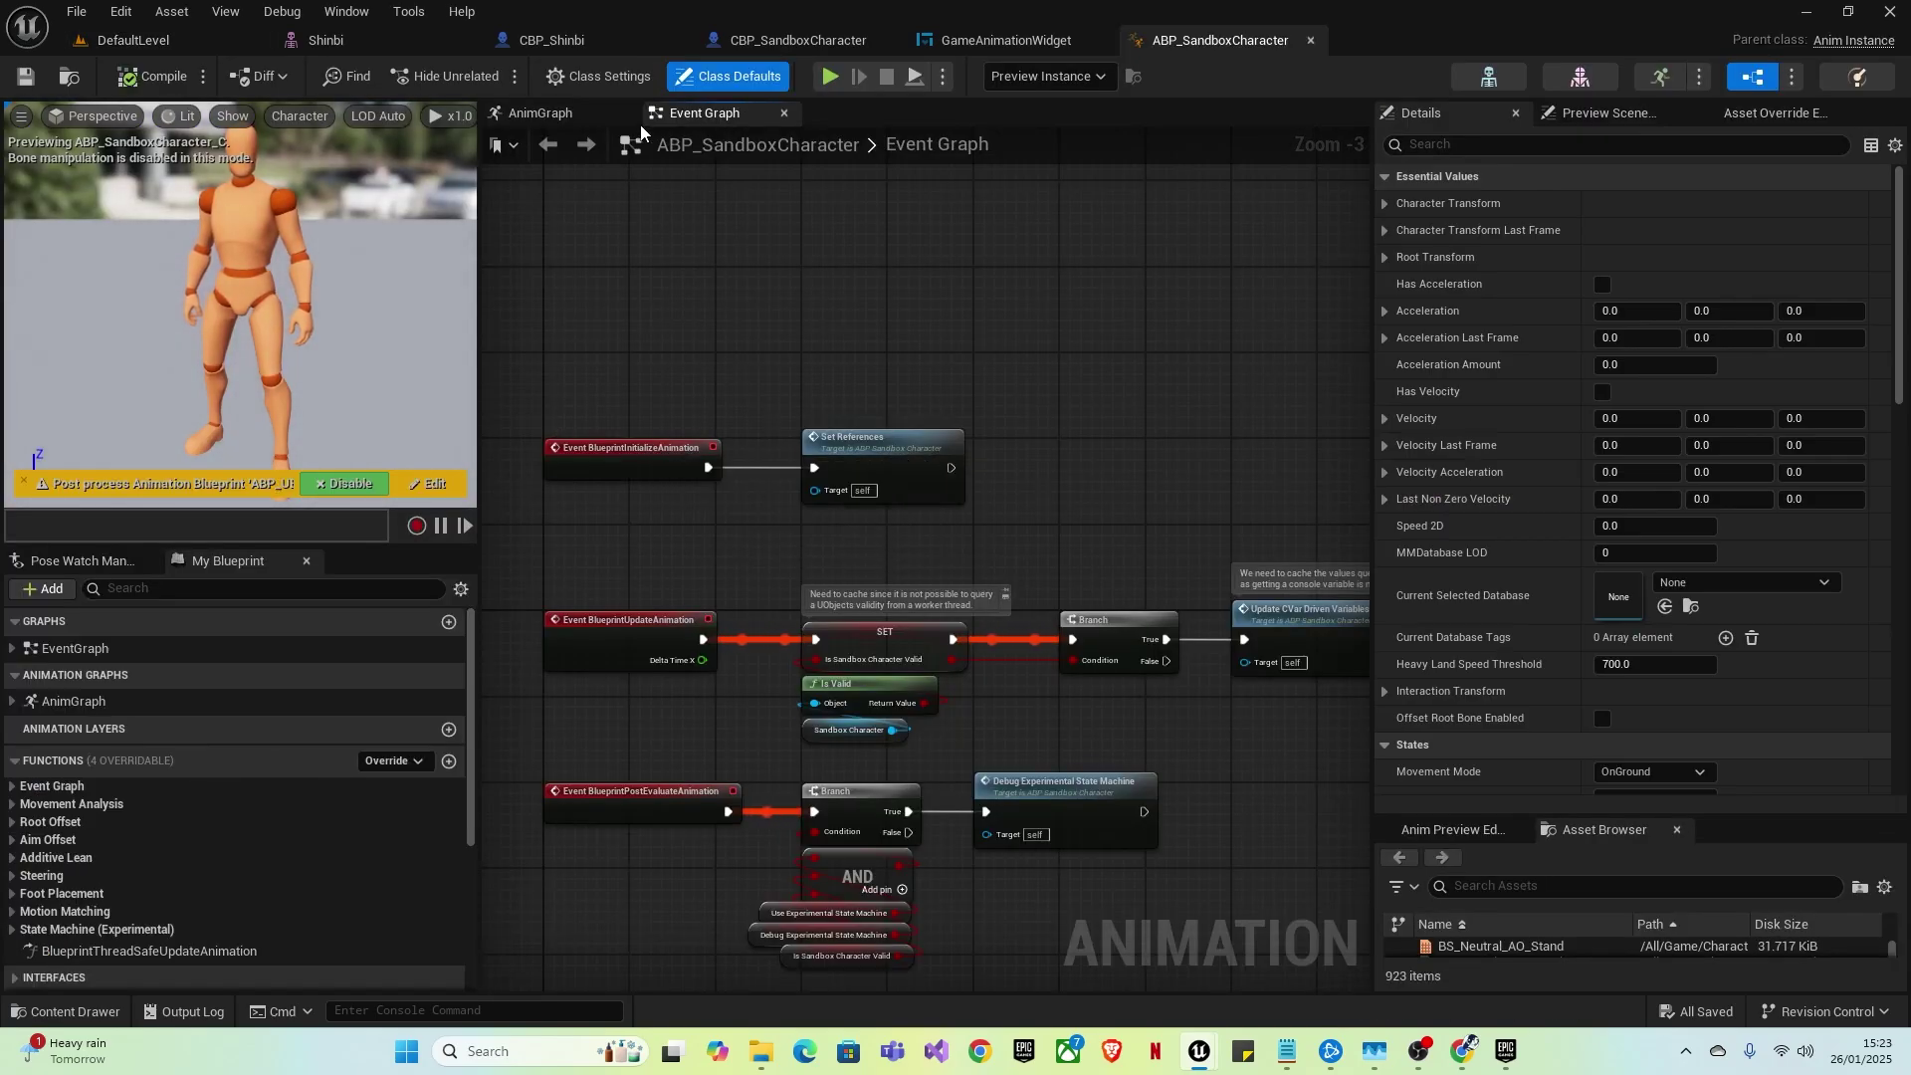
# - Examine ABP_SandboxCharacter's AnimGraph from the Motion Matching node through Foot Placement and Pose History to the Output Pose
pyautogui.click(548, 116)
pyautogui.scroll(3, 657, 597)
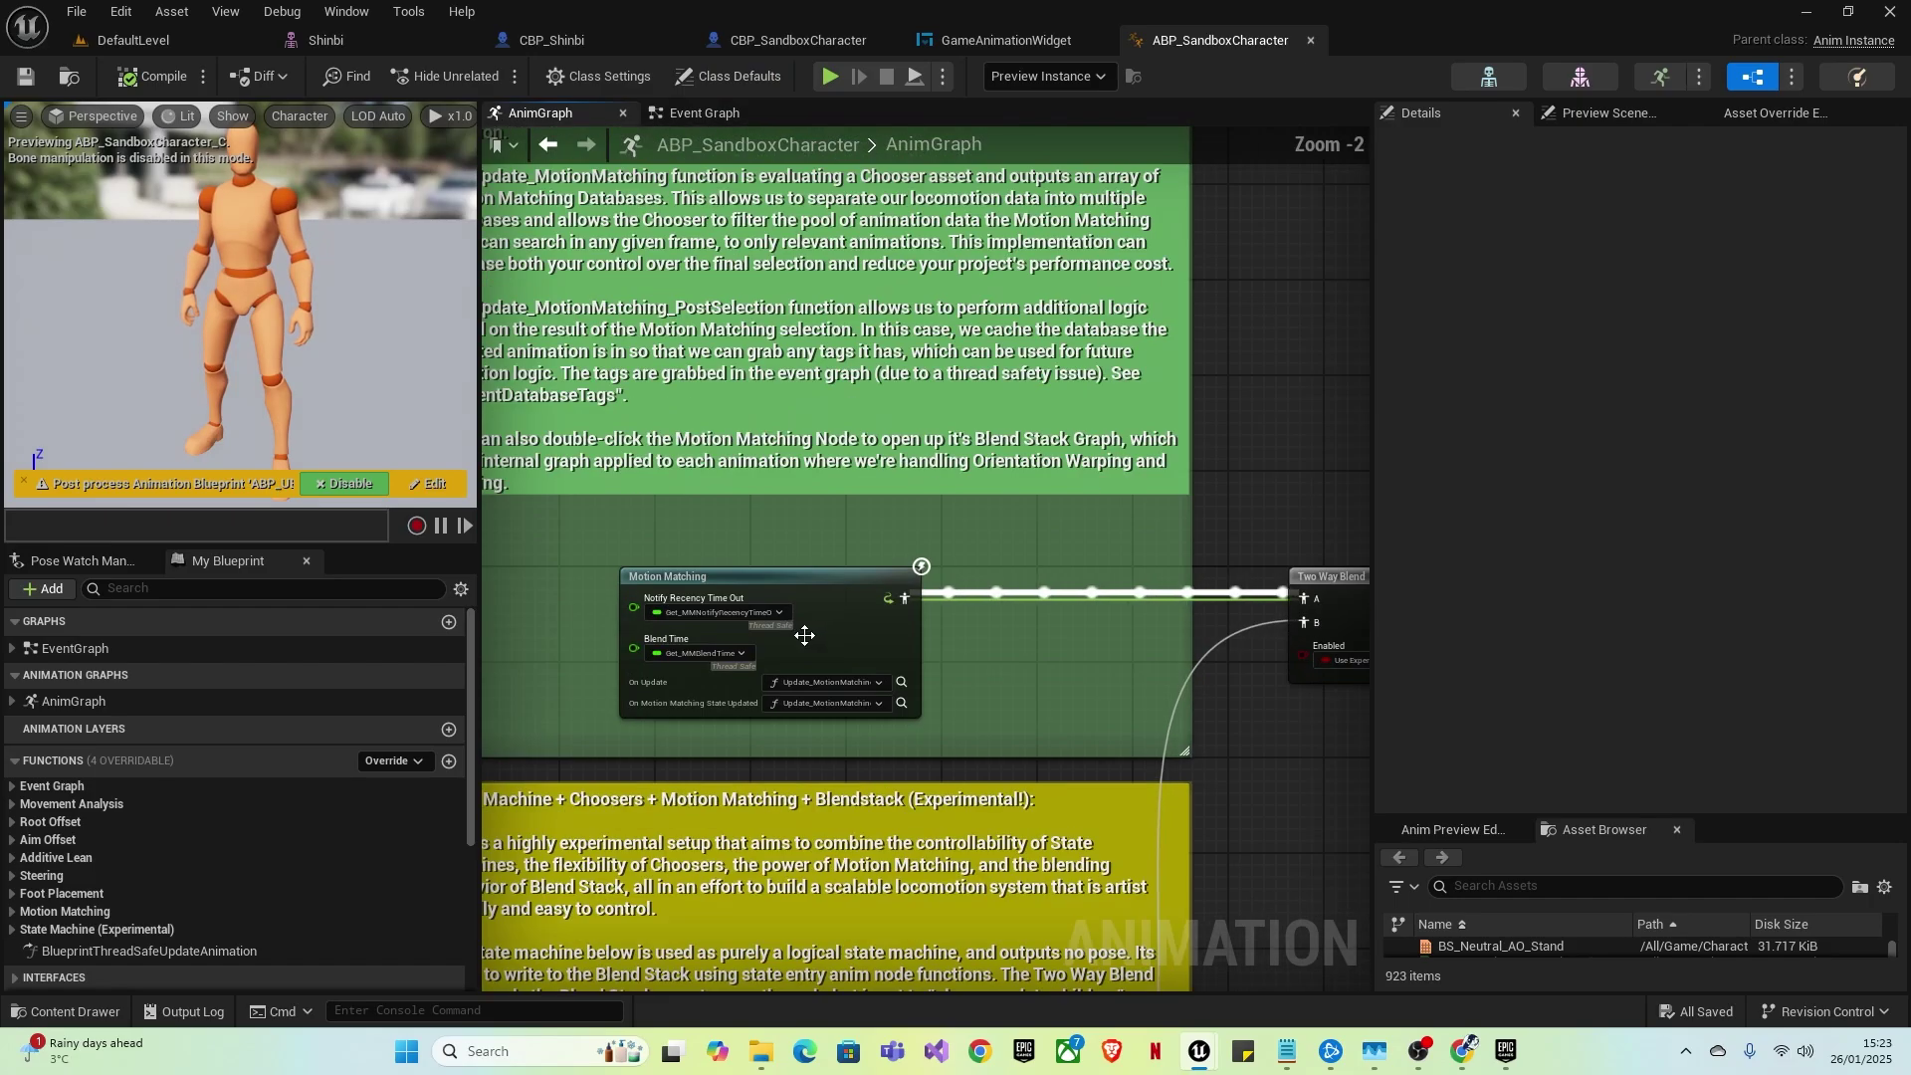
pyautogui.scroll(4, 748, 619)
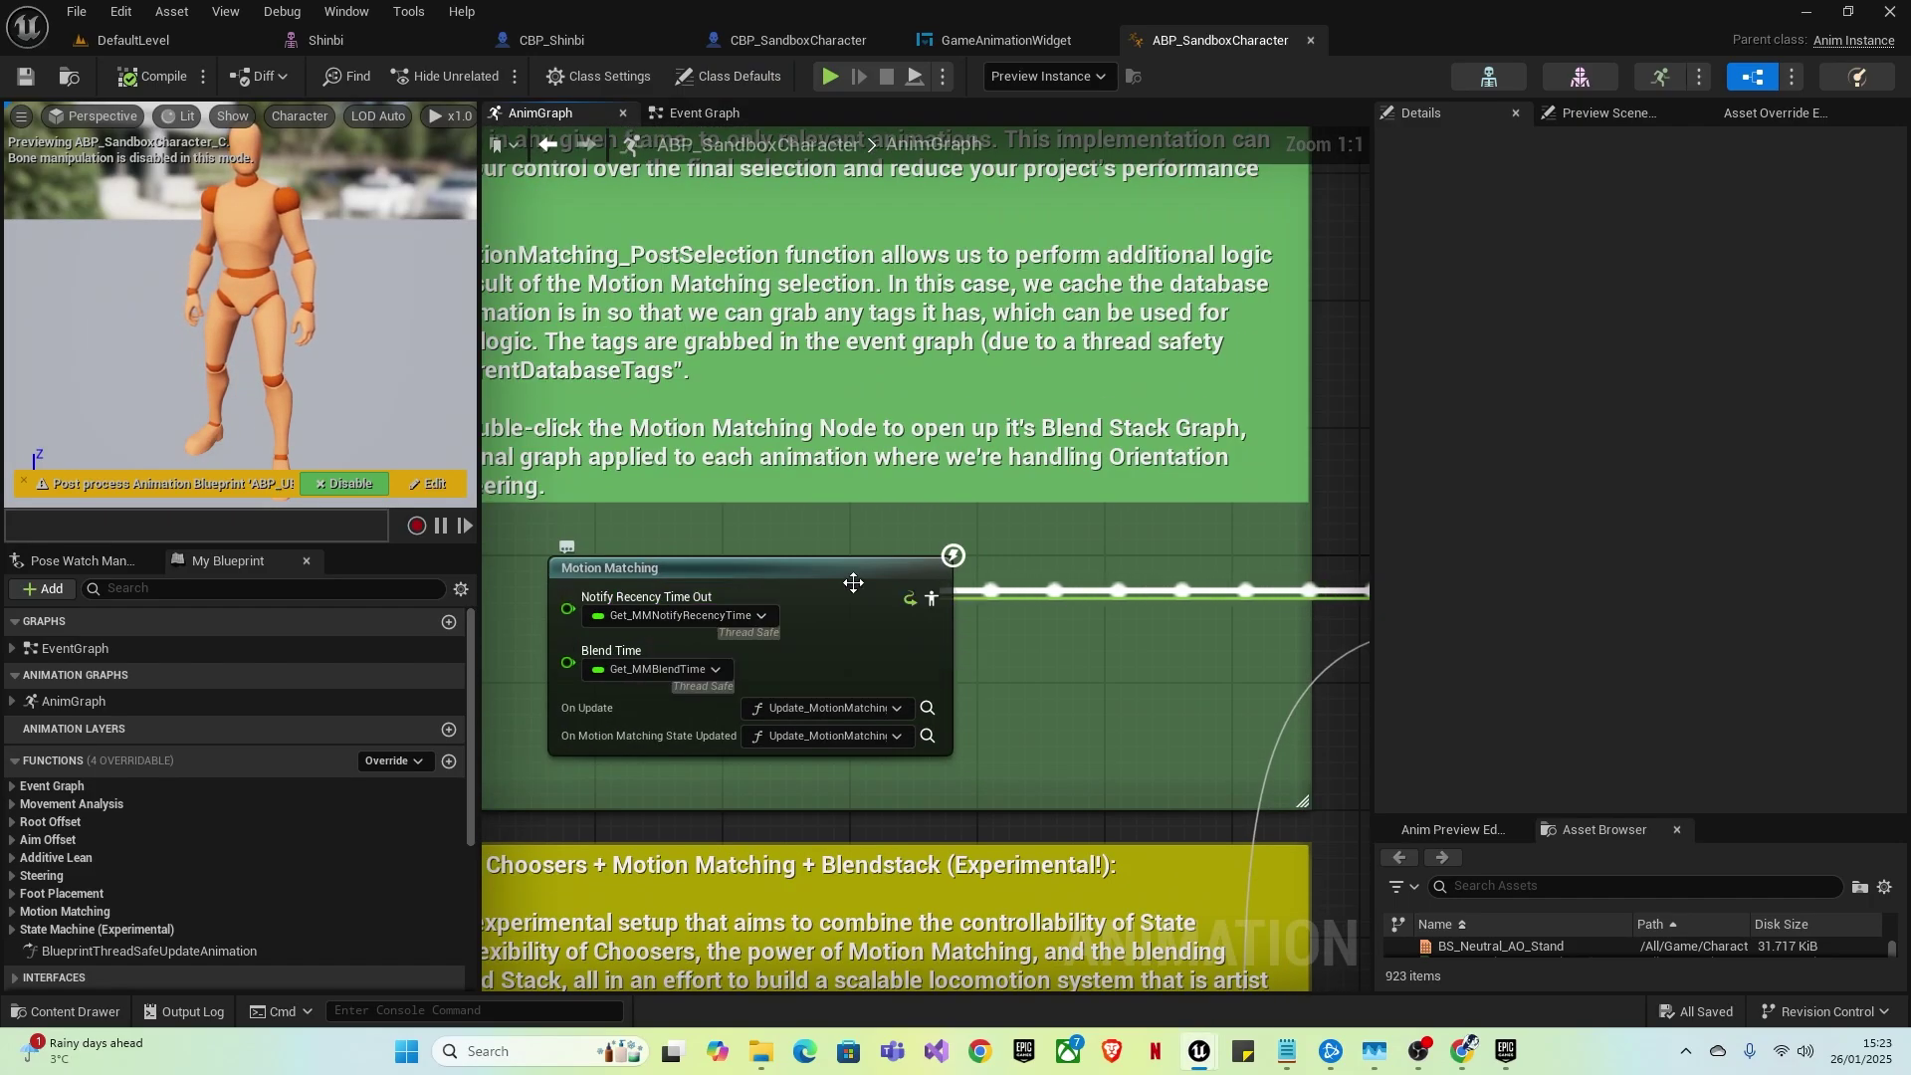
pyautogui.moveTo(1243, 582); pyautogui.dragTo(845, 594, button='right')
pyautogui.scroll(-2, 846, 594)
pyautogui.scroll(-1, 935, 662)
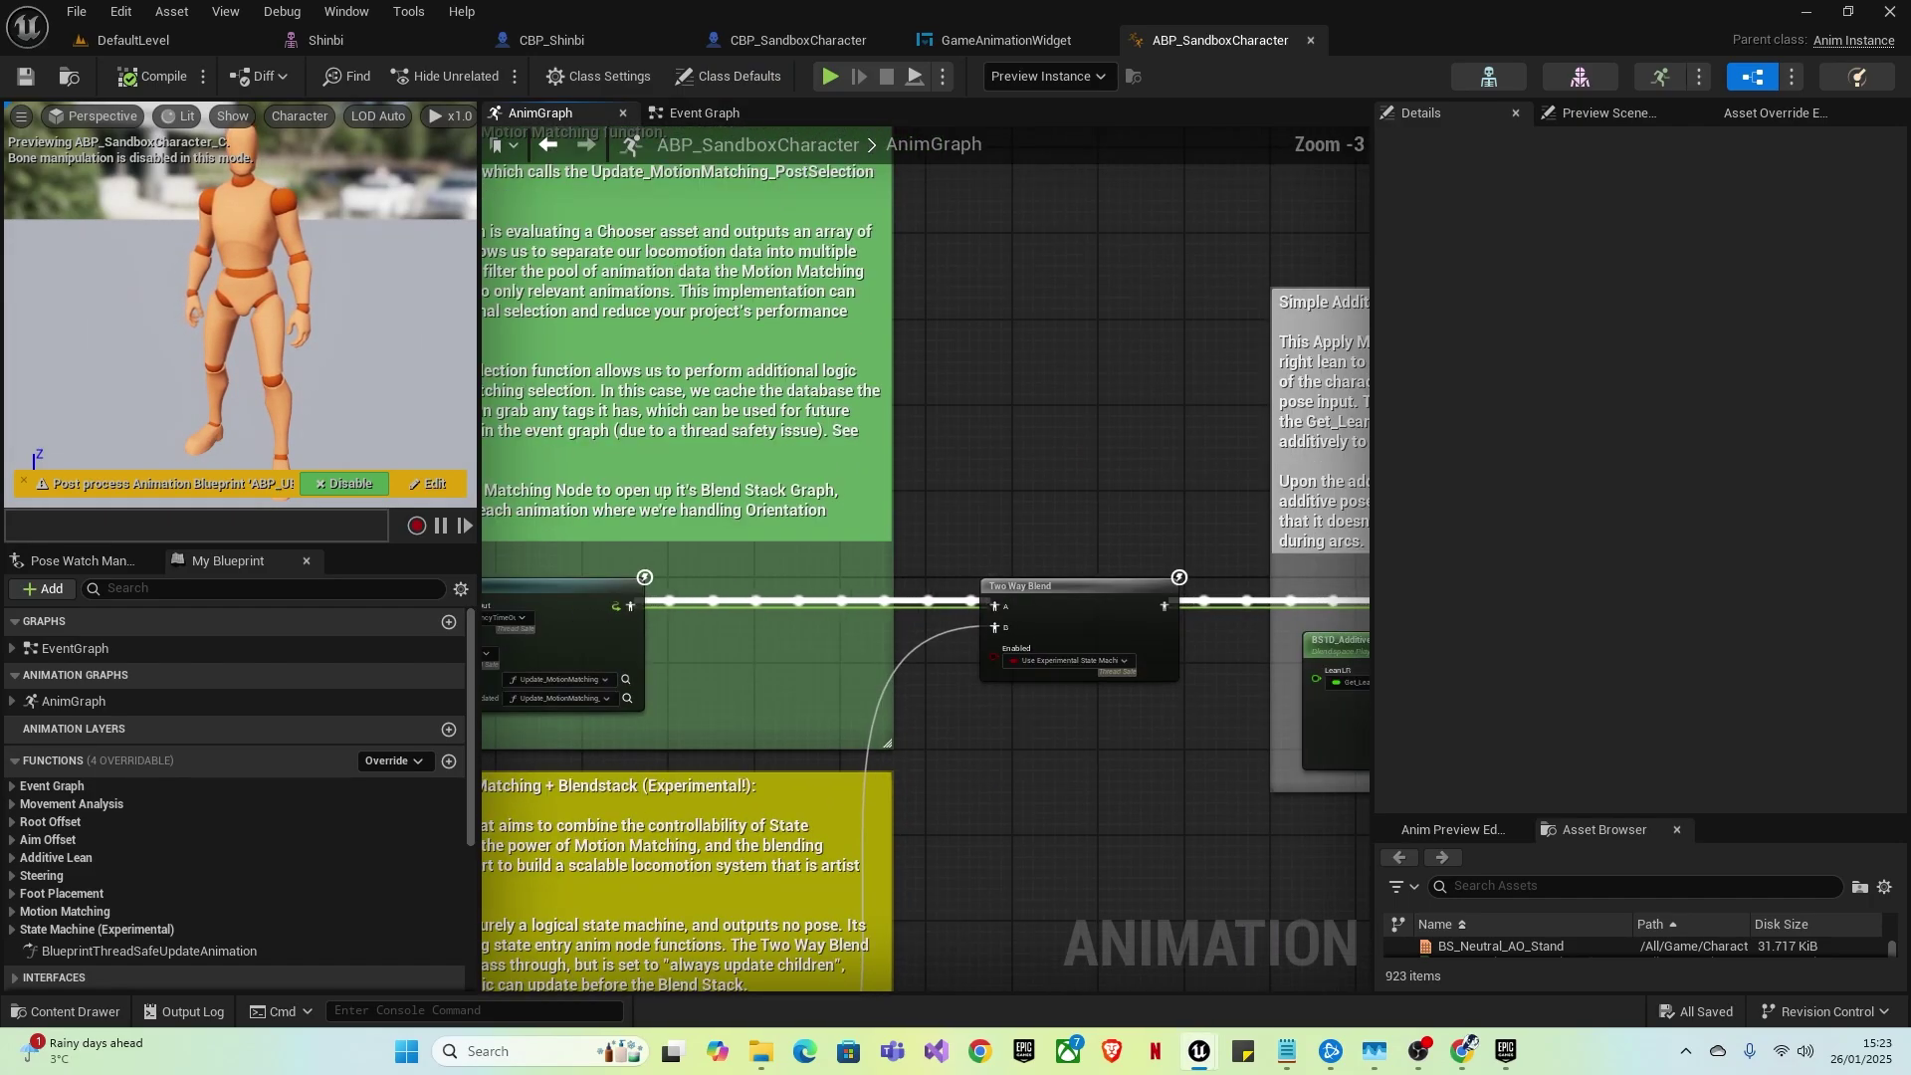
pyautogui.scroll(-1, 1071, 589)
pyautogui.moveTo(1182, 576); pyautogui.dragTo(678, 589, button='right')
pyautogui.moveTo(1256, 608); pyautogui.dragTo(649, 652, button='right')
pyautogui.scroll(-2, 1208, 591)
pyautogui.scroll(2, 838, 677)
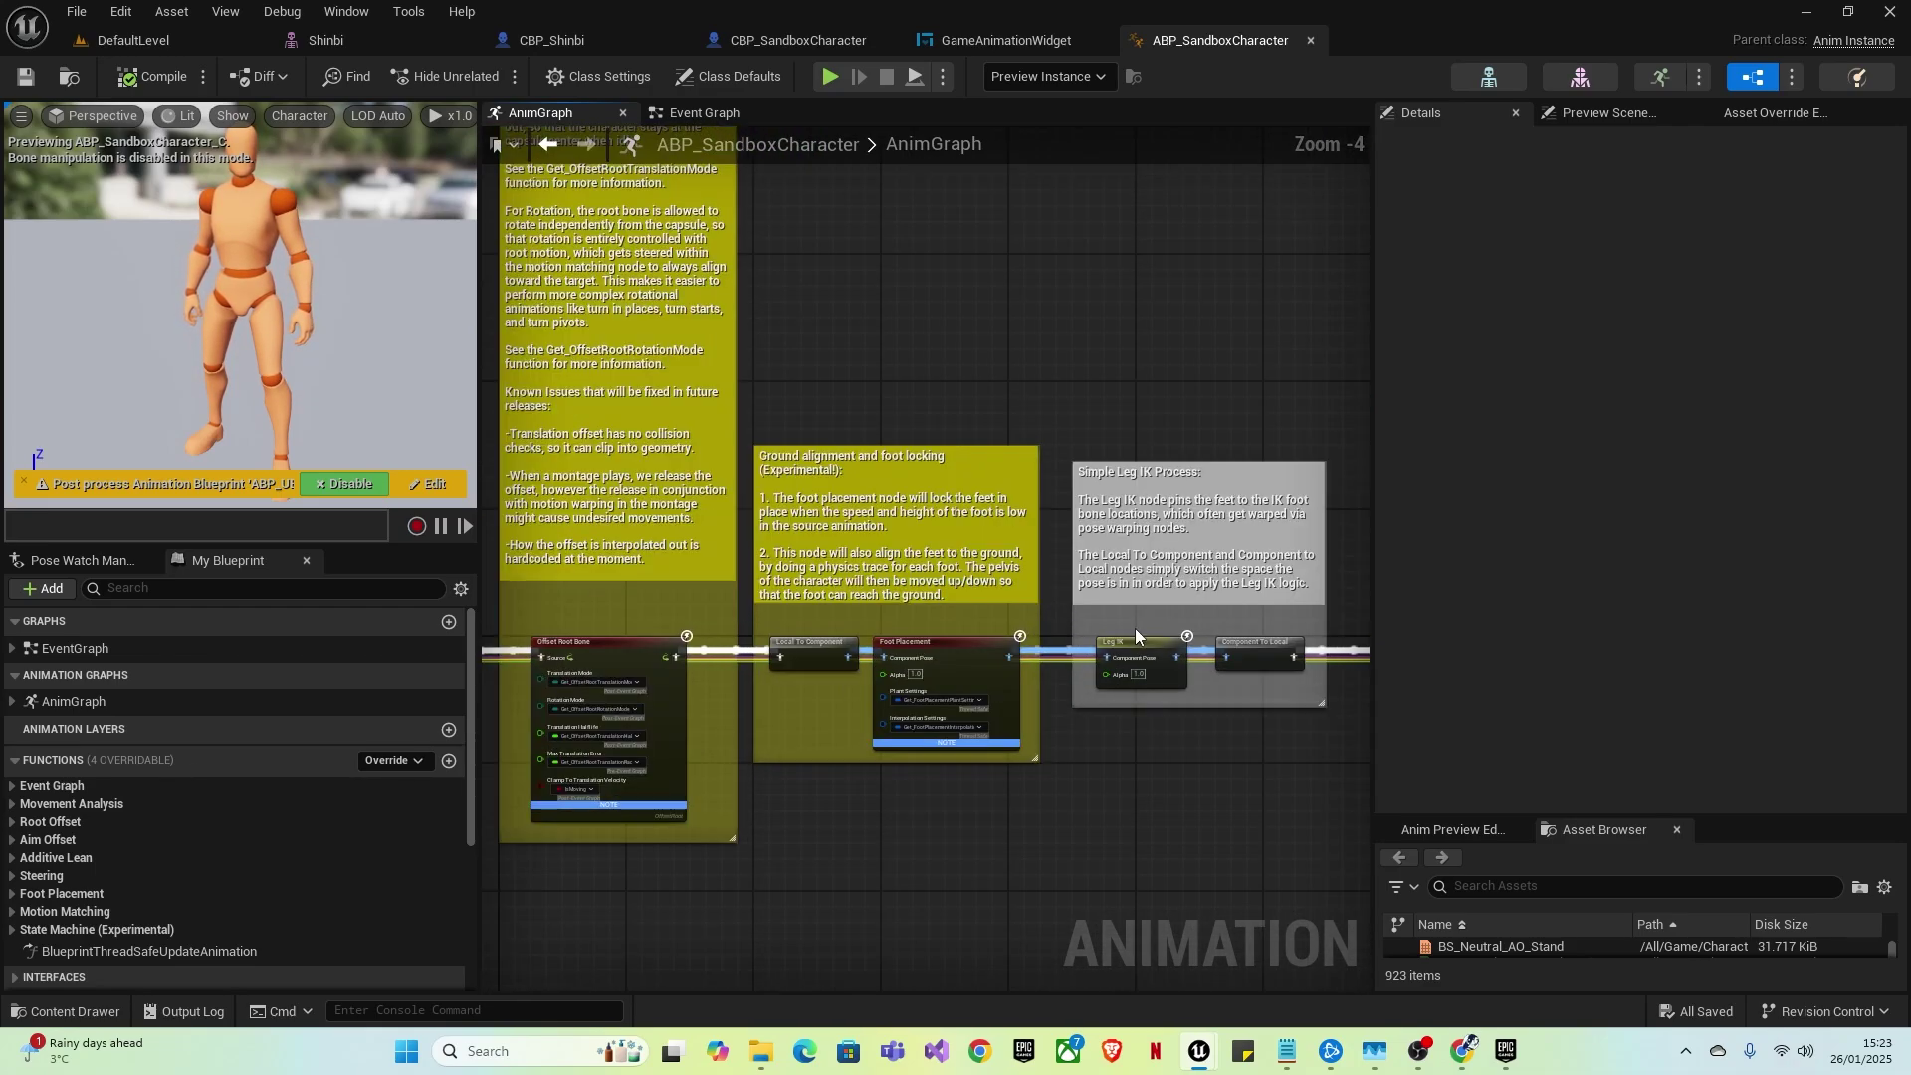
pyautogui.moveTo(1120, 607); pyautogui.dragTo(922, 686, button='right')
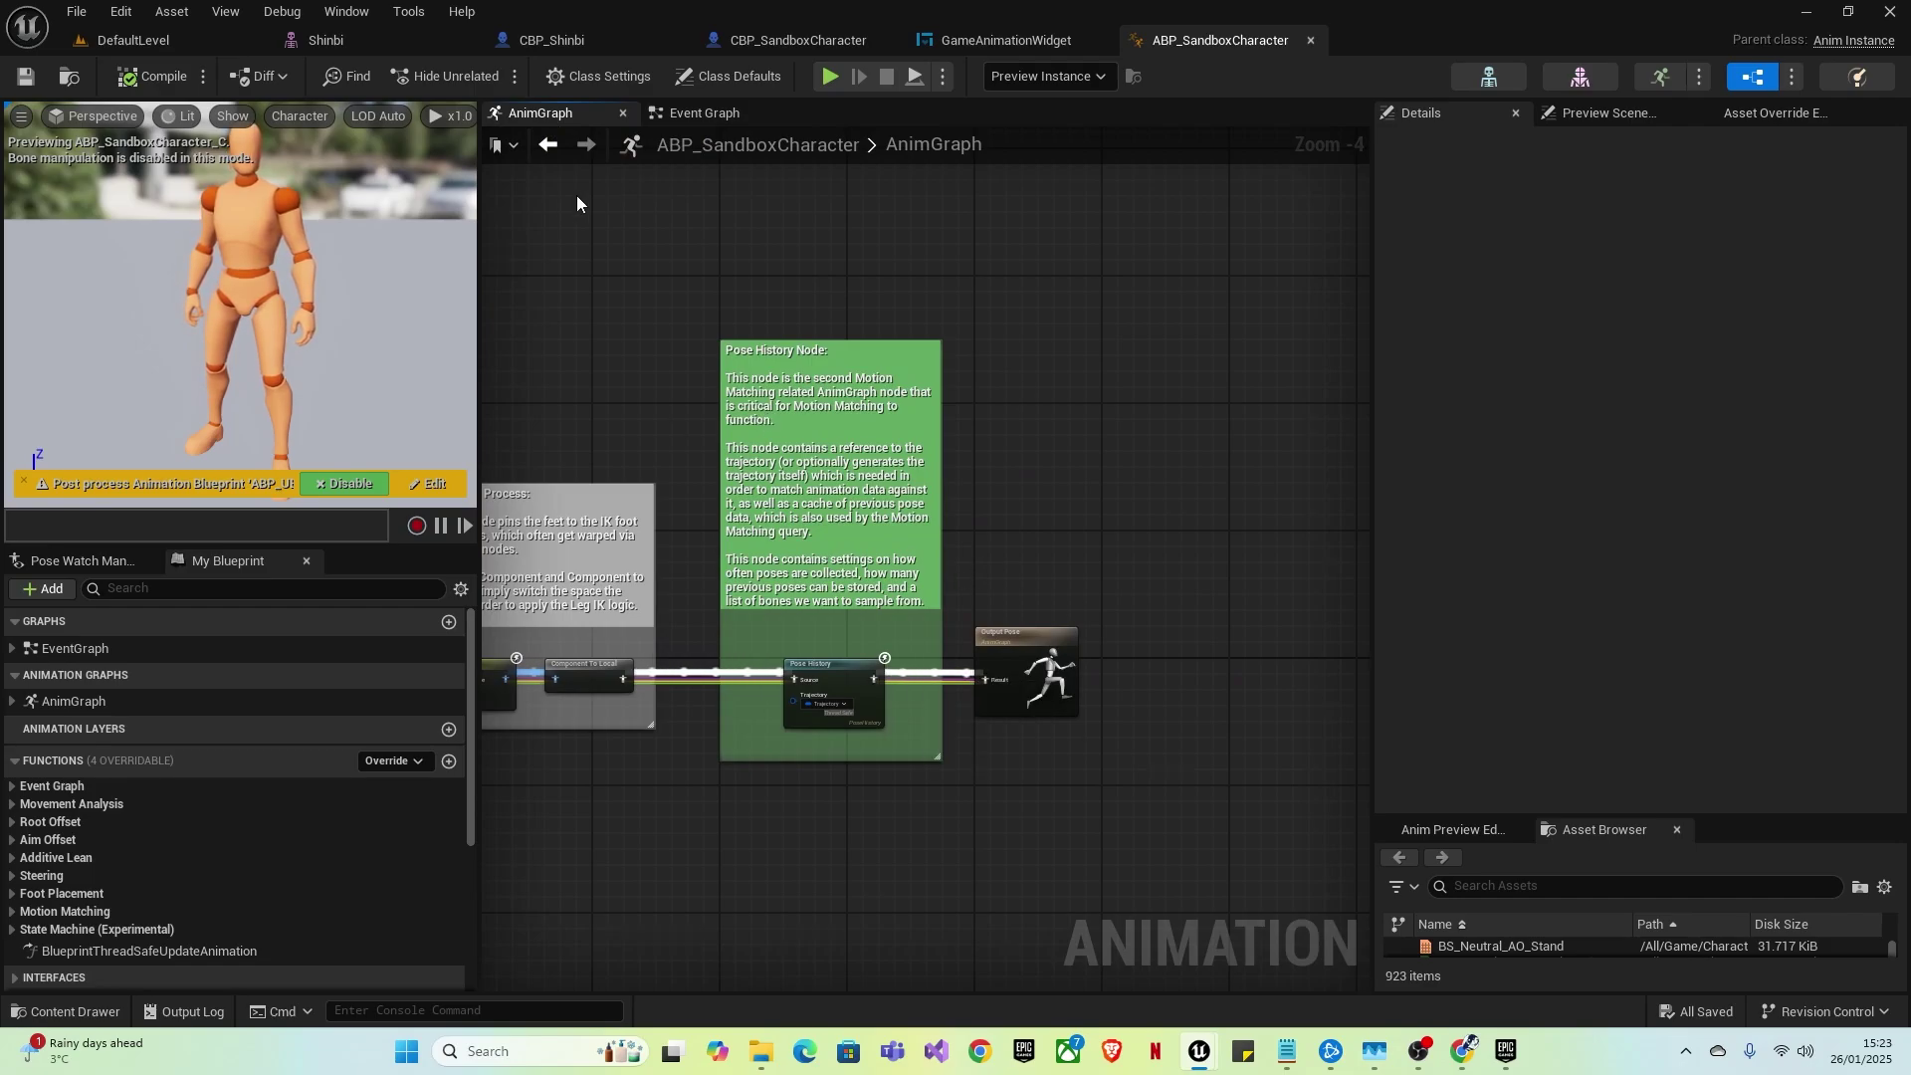
pyautogui.click(691, 114)
# - From DefaultLevel, preview retargeting ABP_SandboxCharacter with Shinbi as the target skeletal mesh, and close the retargeter without exporting
pyautogui.click(159, 42)
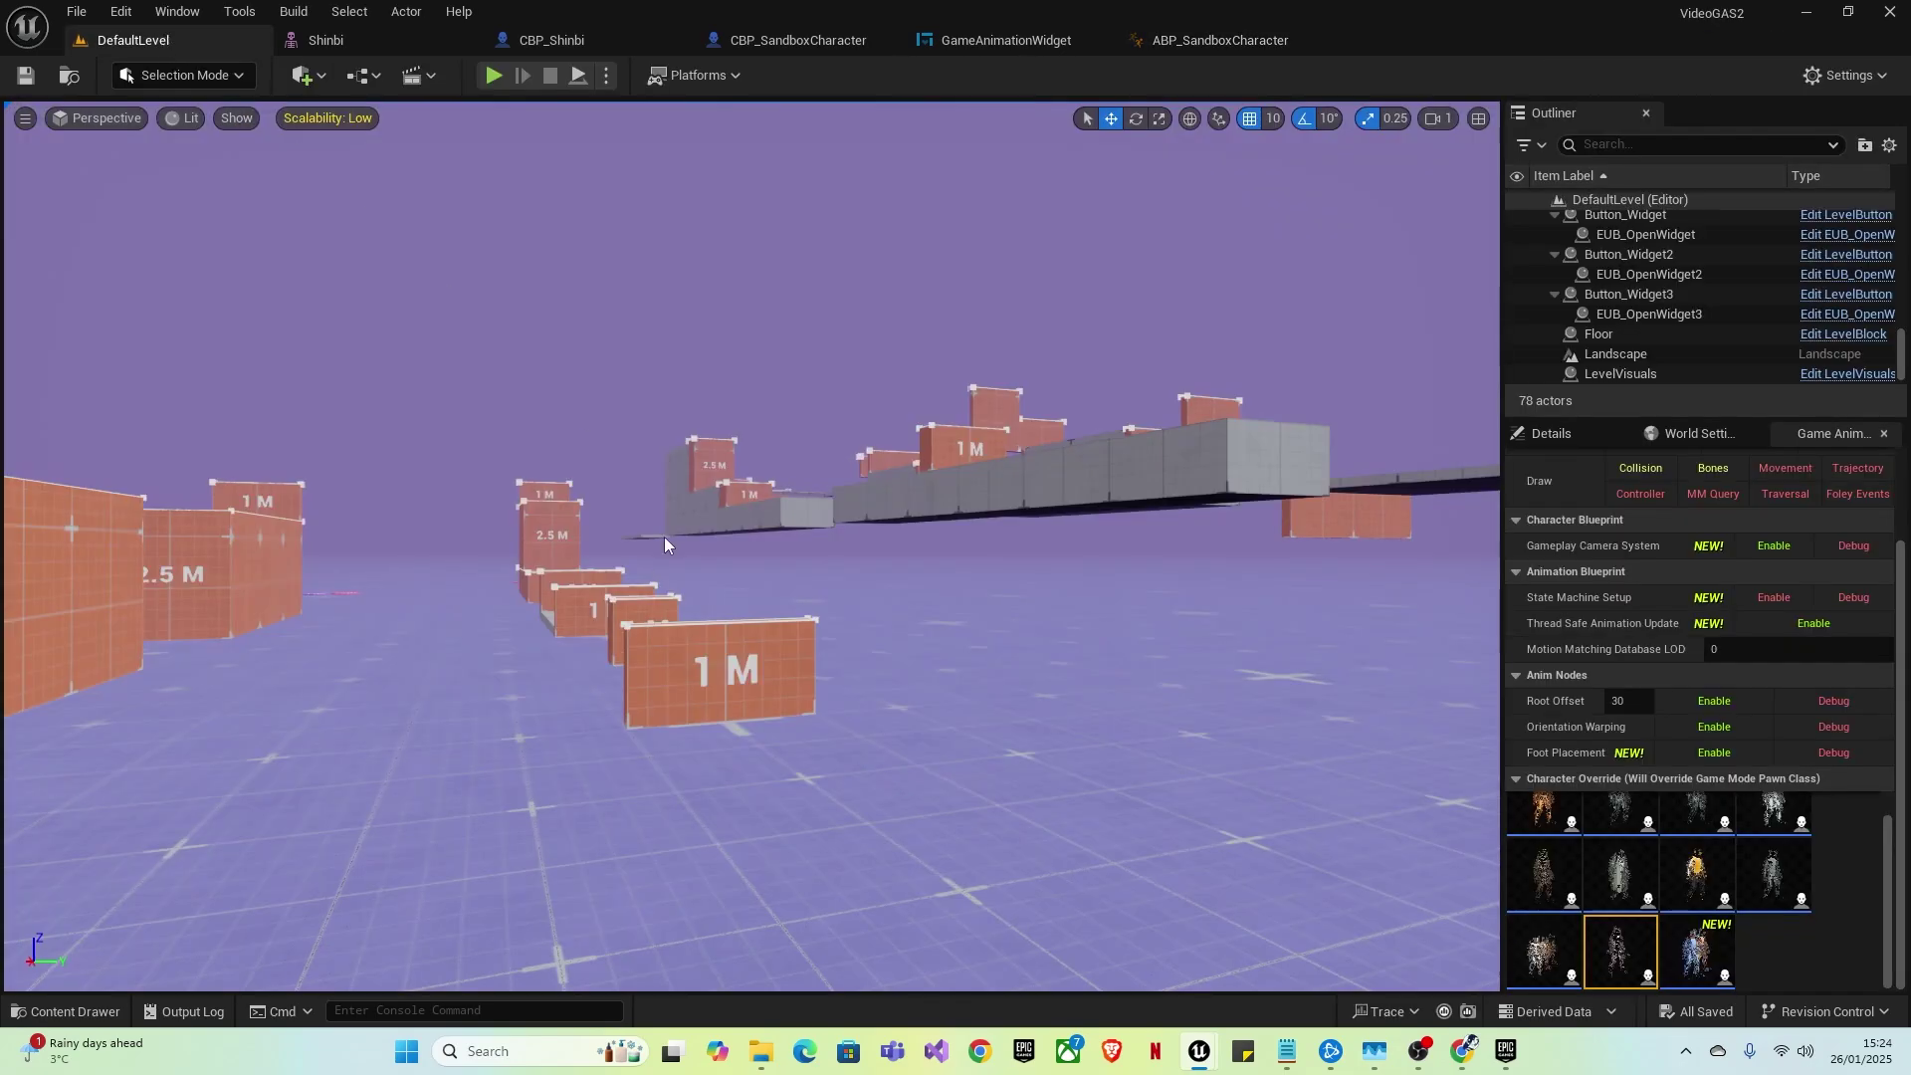
pyautogui.hotkey('ctrl', 'space')
pyautogui.rightClick(637, 796)
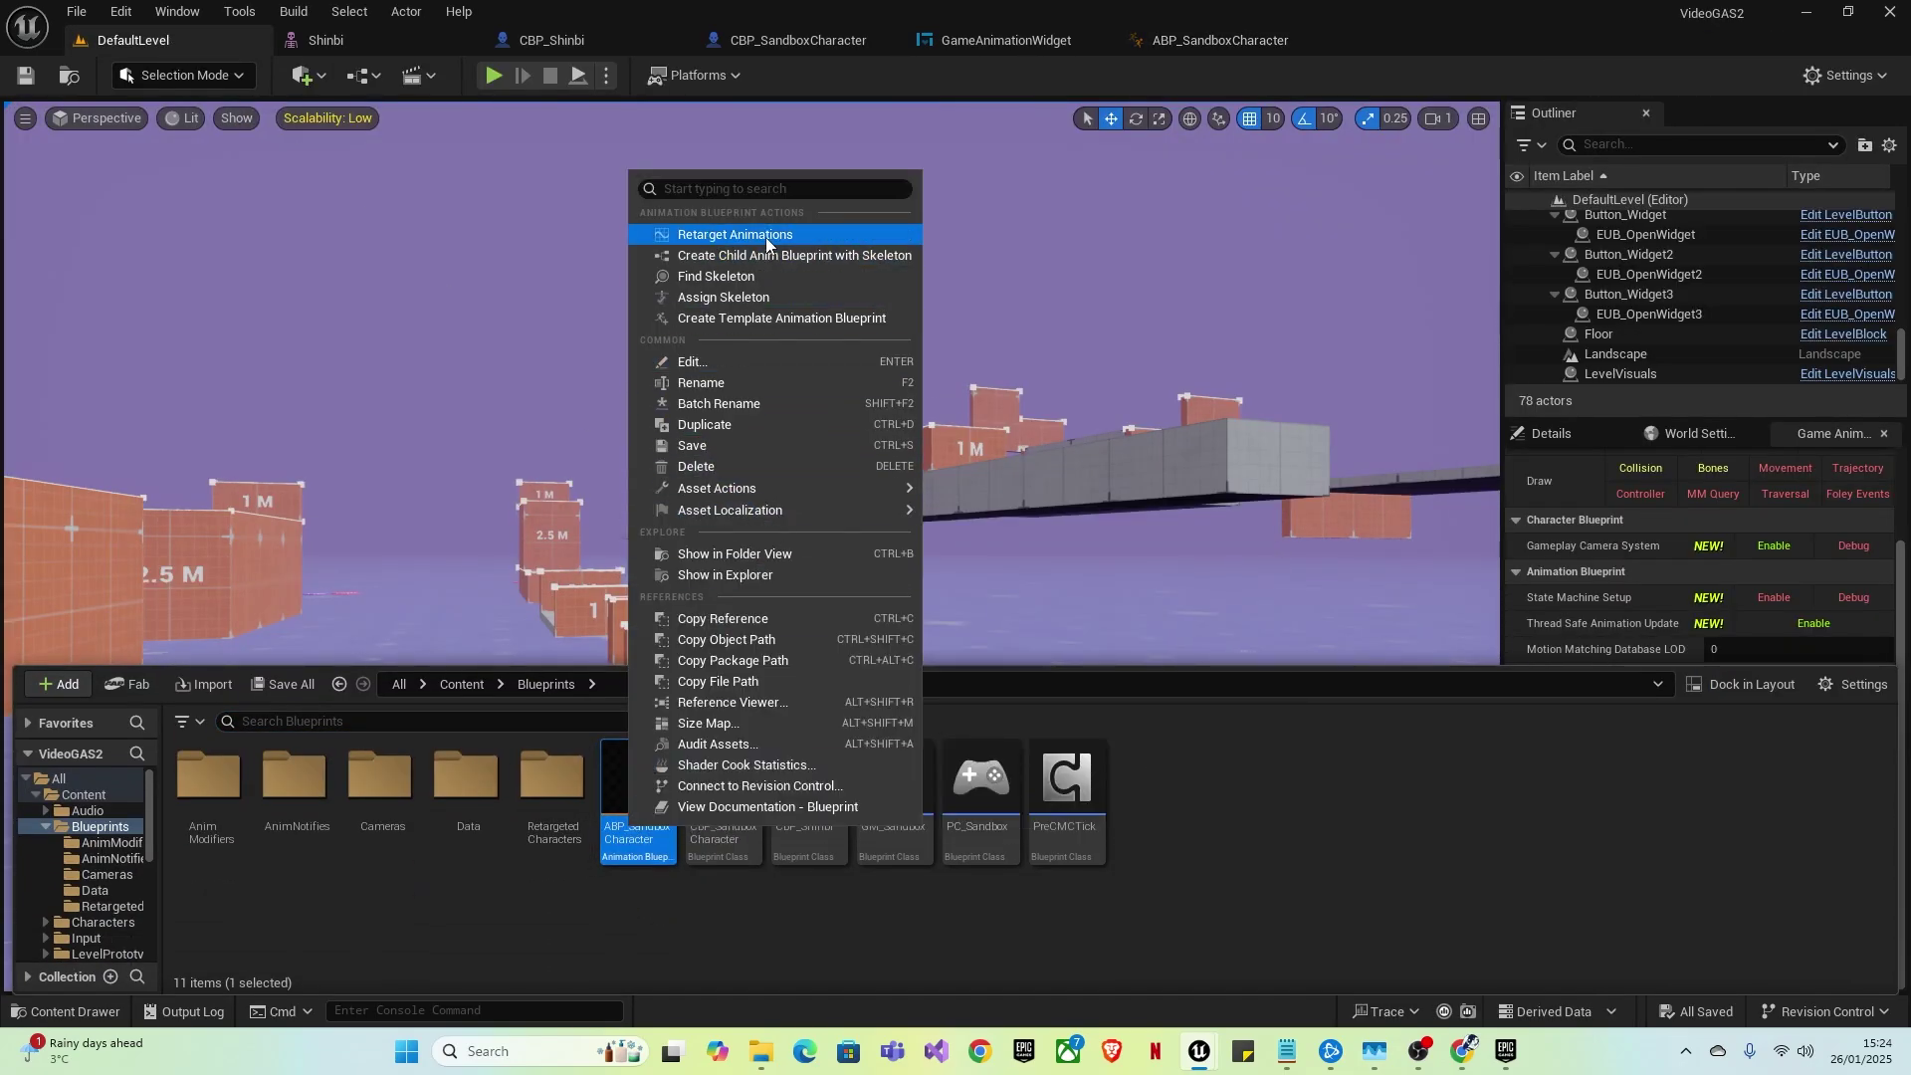
pyautogui.click(700, 234)
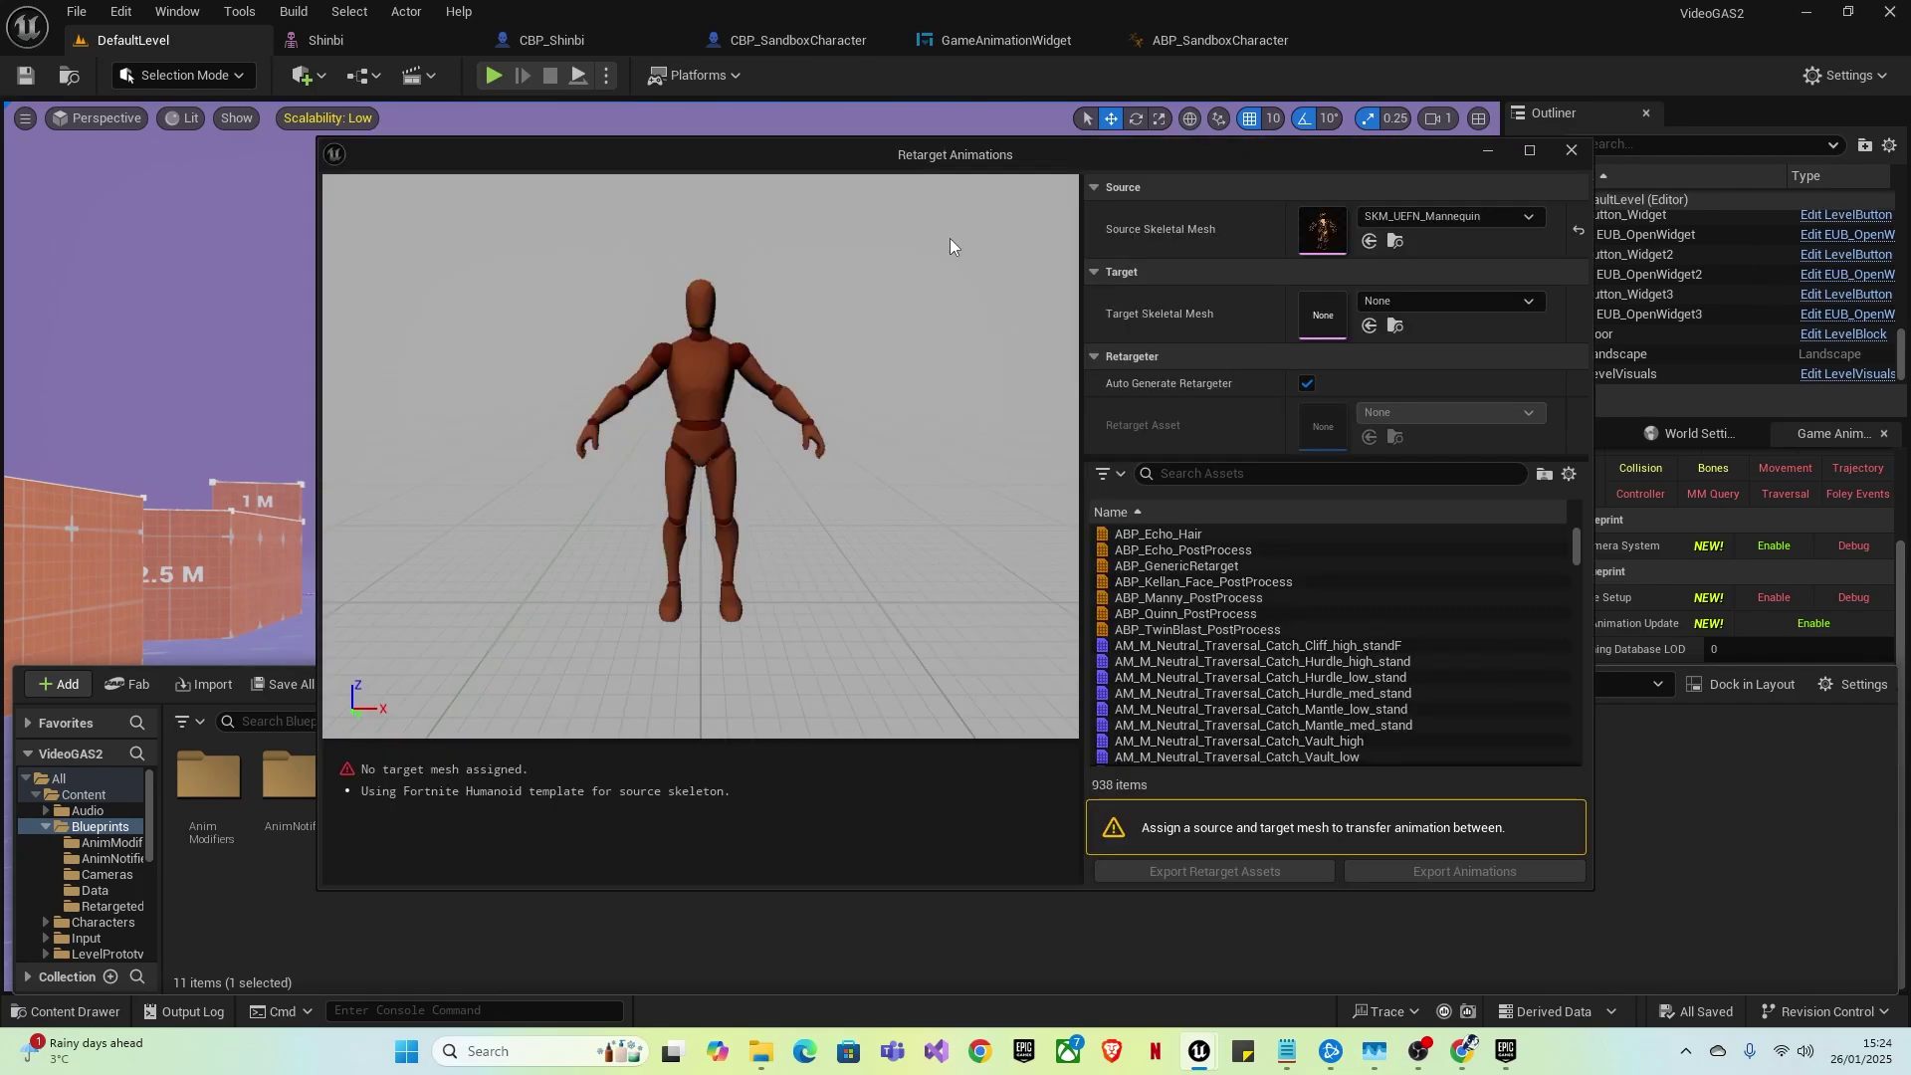
pyautogui.click(1417, 300)
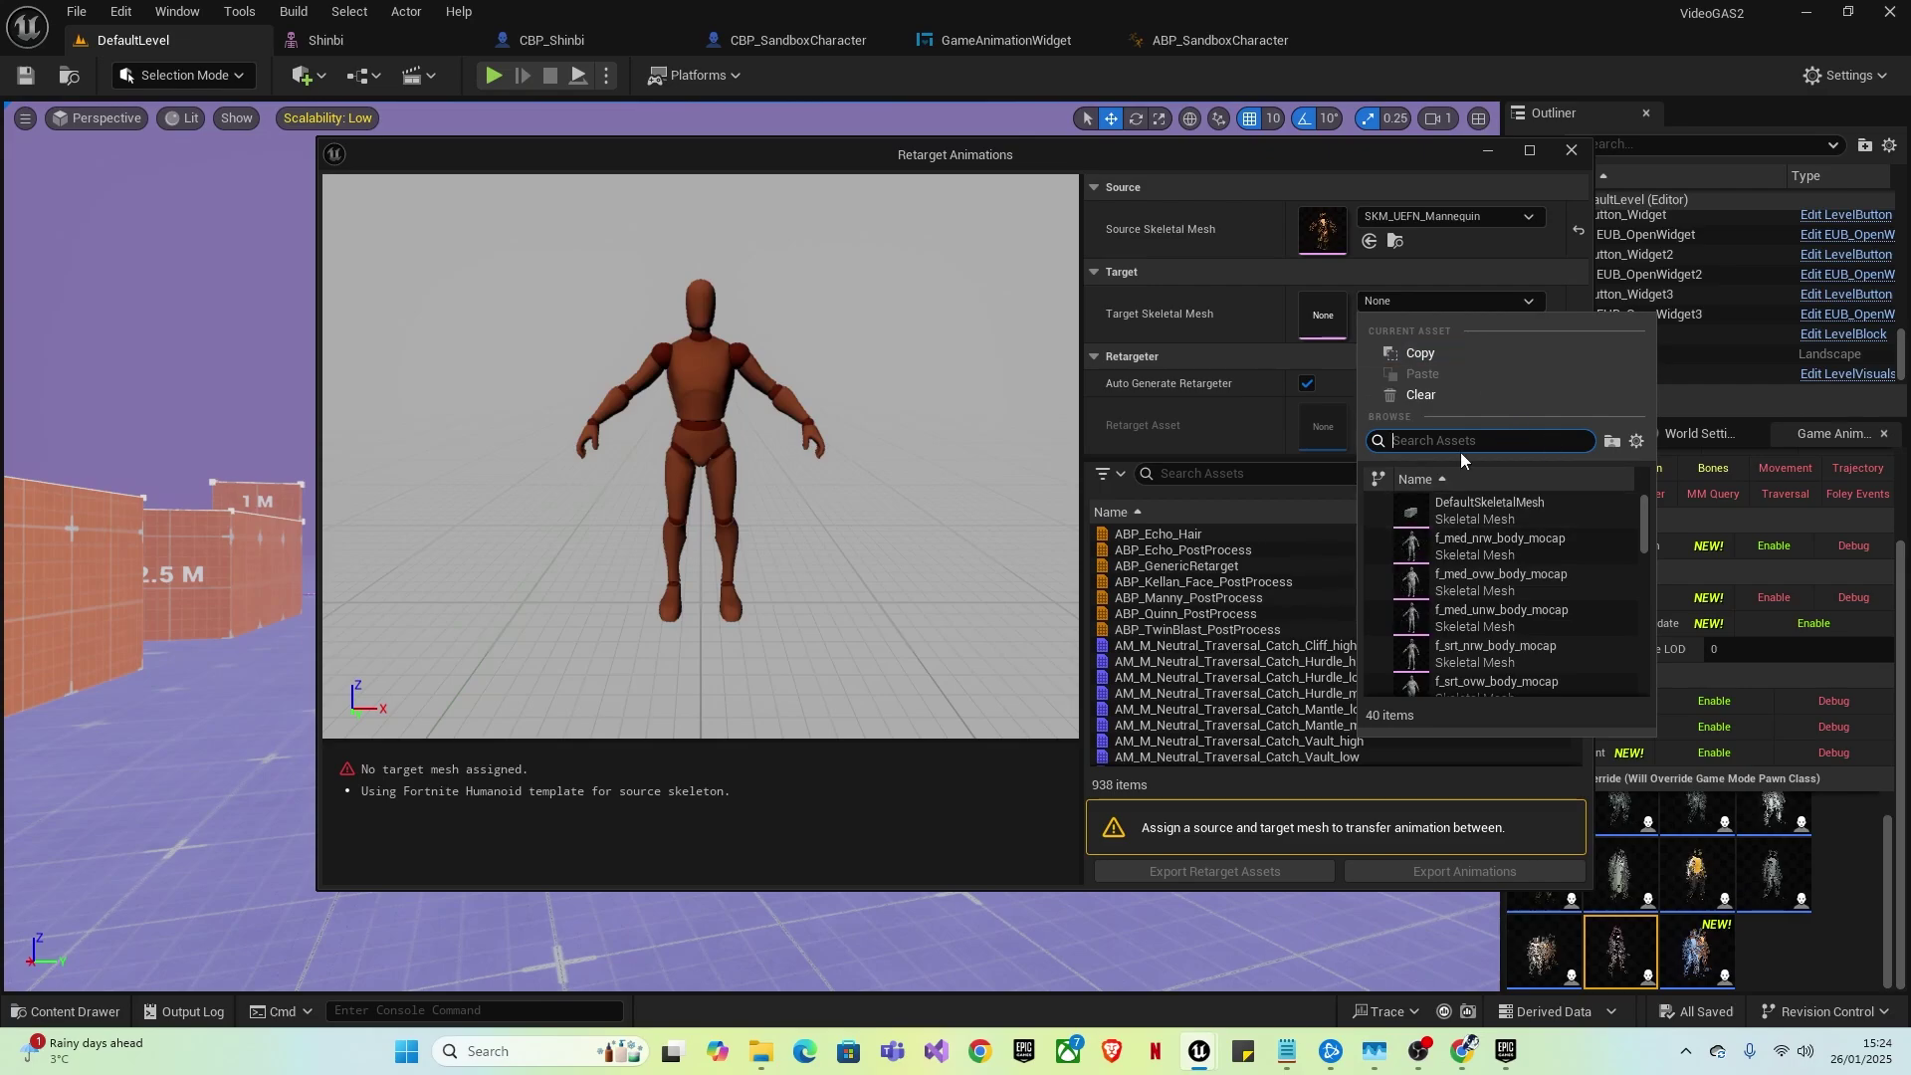
pyautogui.write('shinbi')
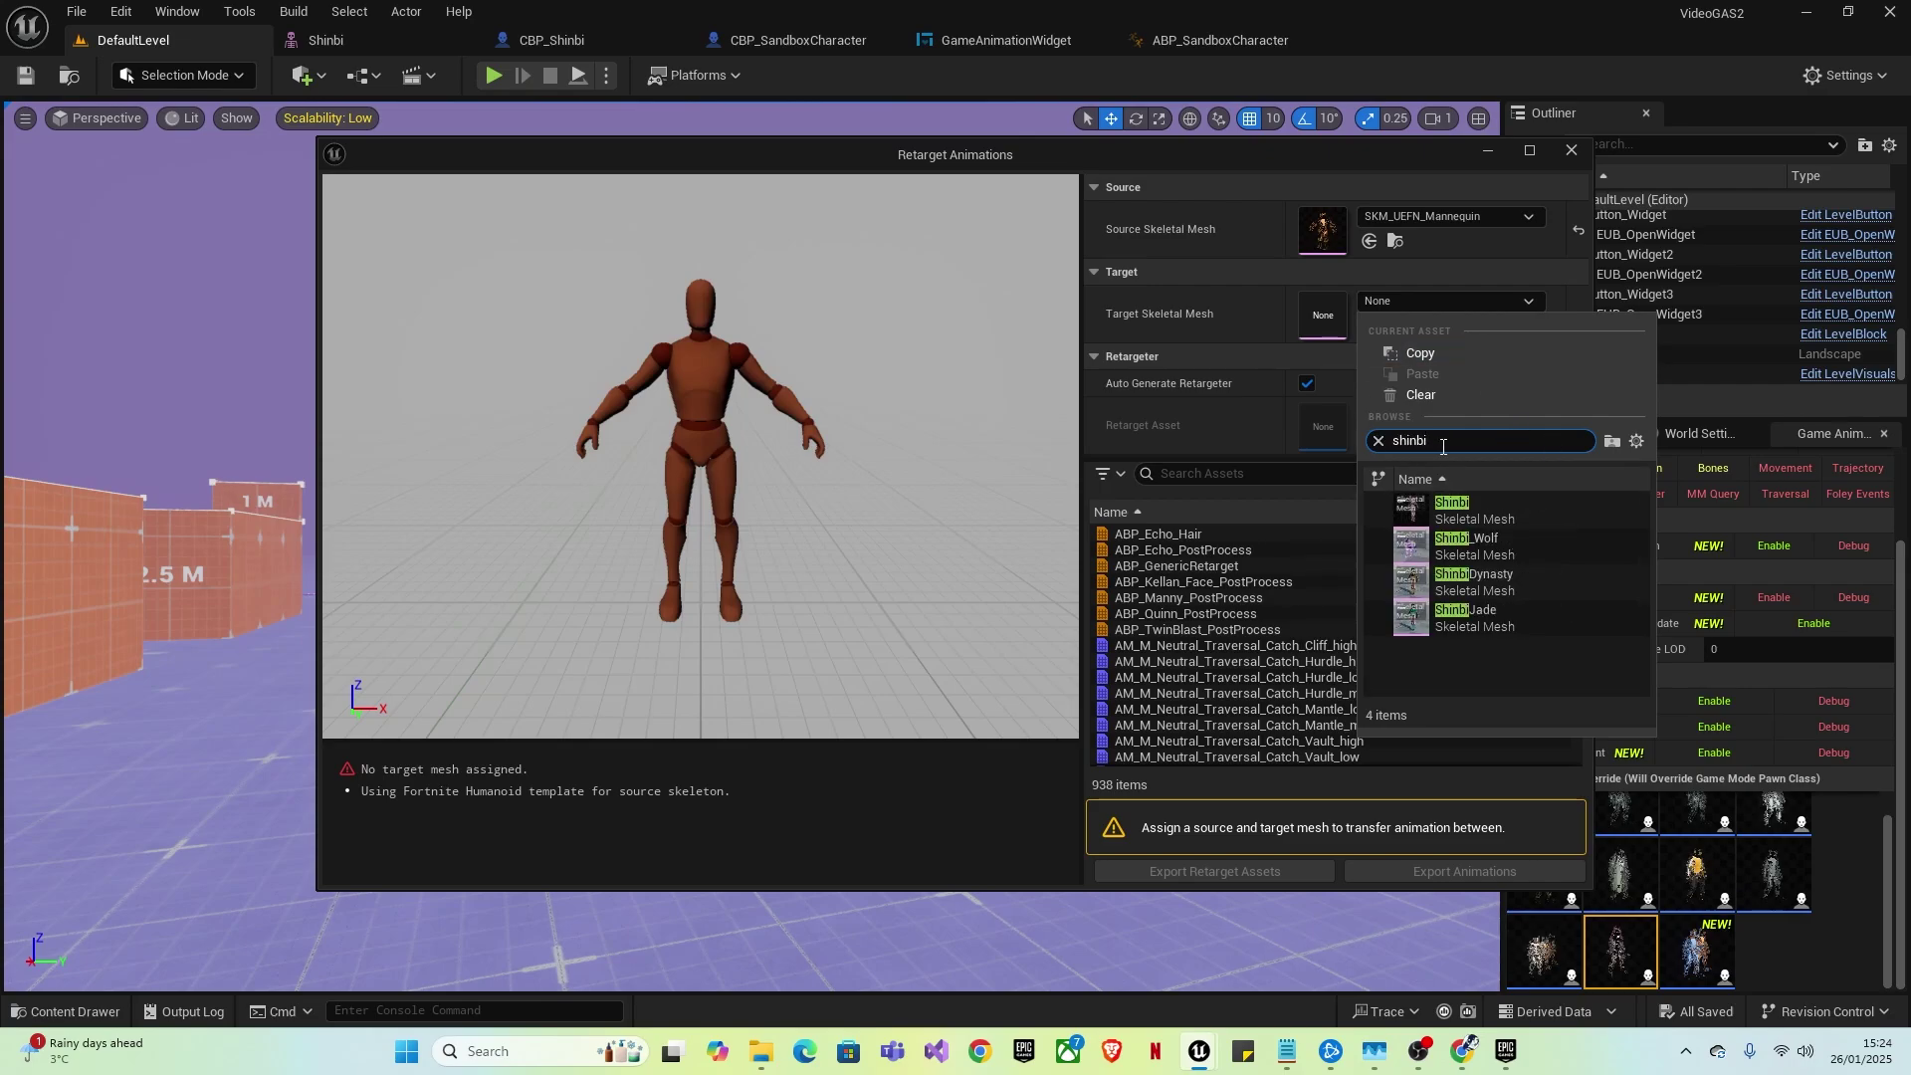
pyautogui.click(1529, 504)
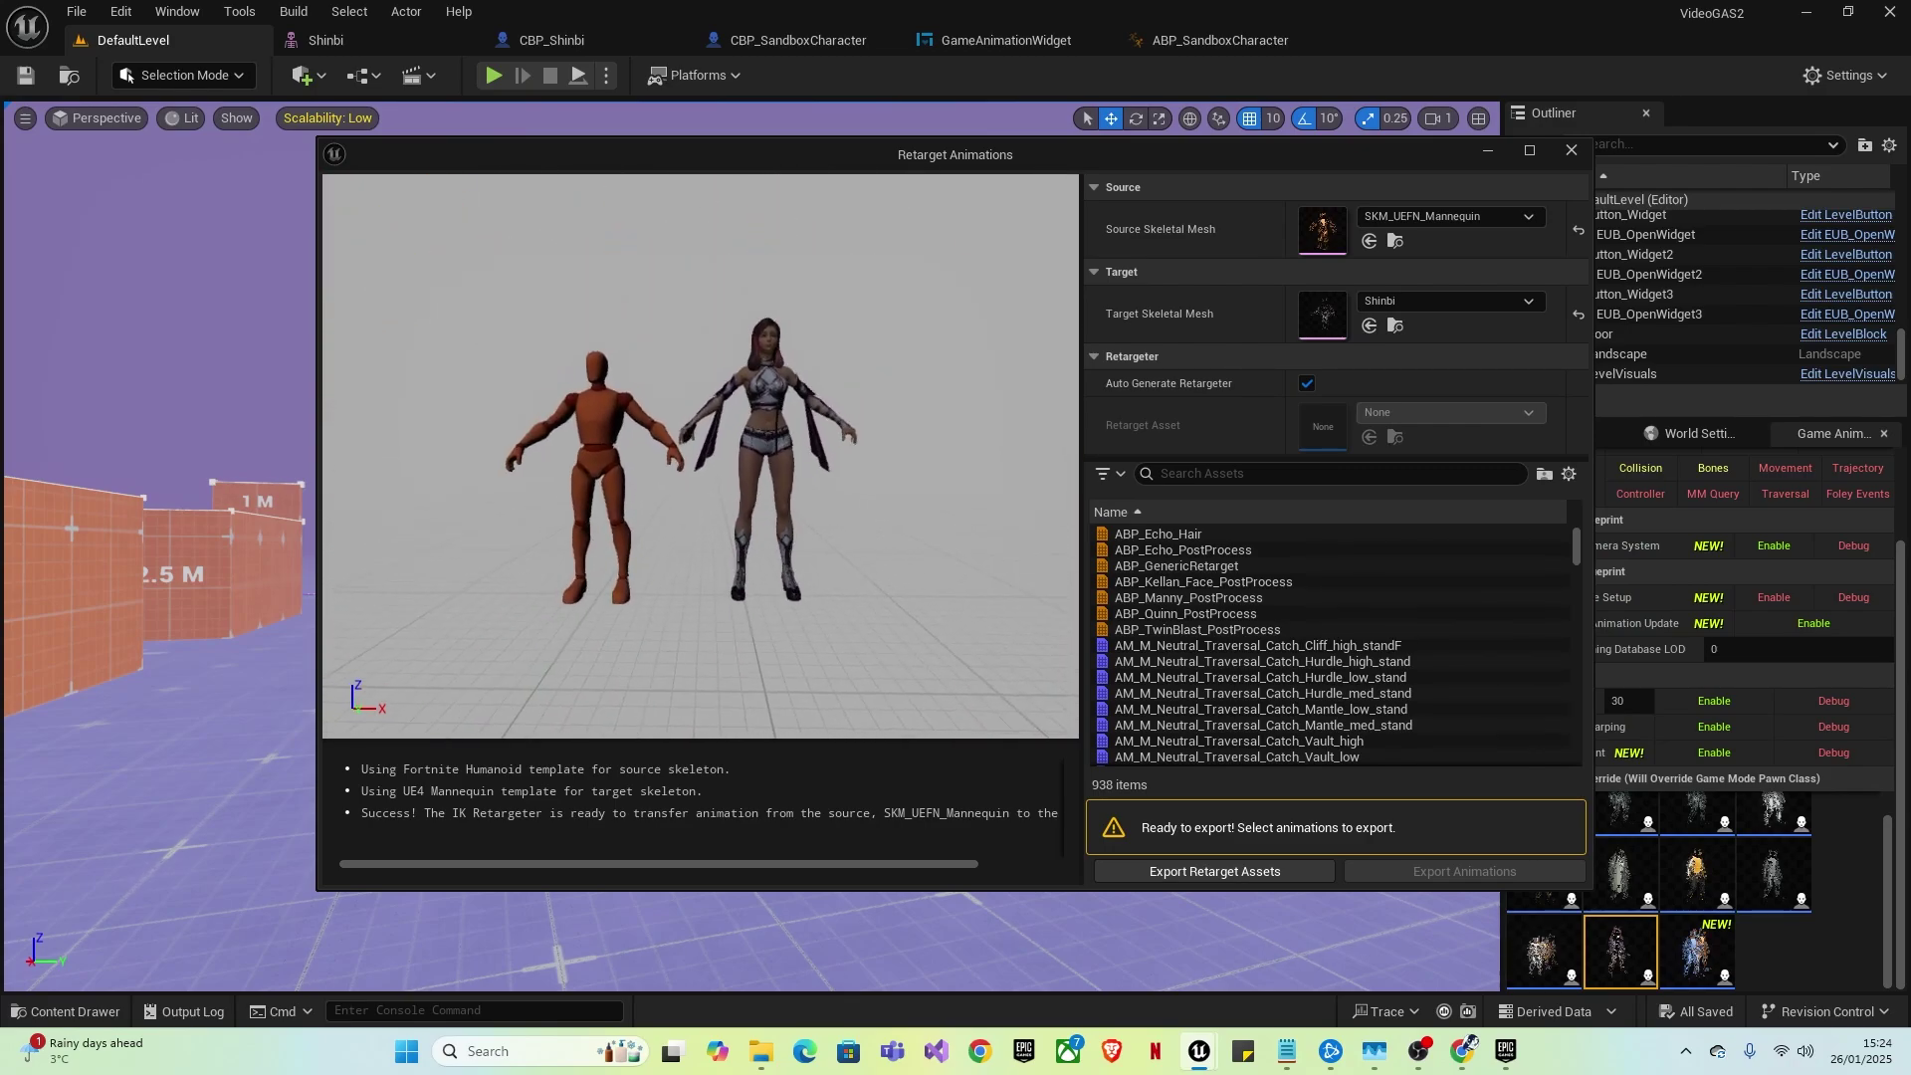
pyautogui.moveTo(737, 351)
pyautogui.mouseDown()
pyautogui.moveTo(756, 418)
pyautogui.moveTo(737, 351)
pyautogui.mouseUp()
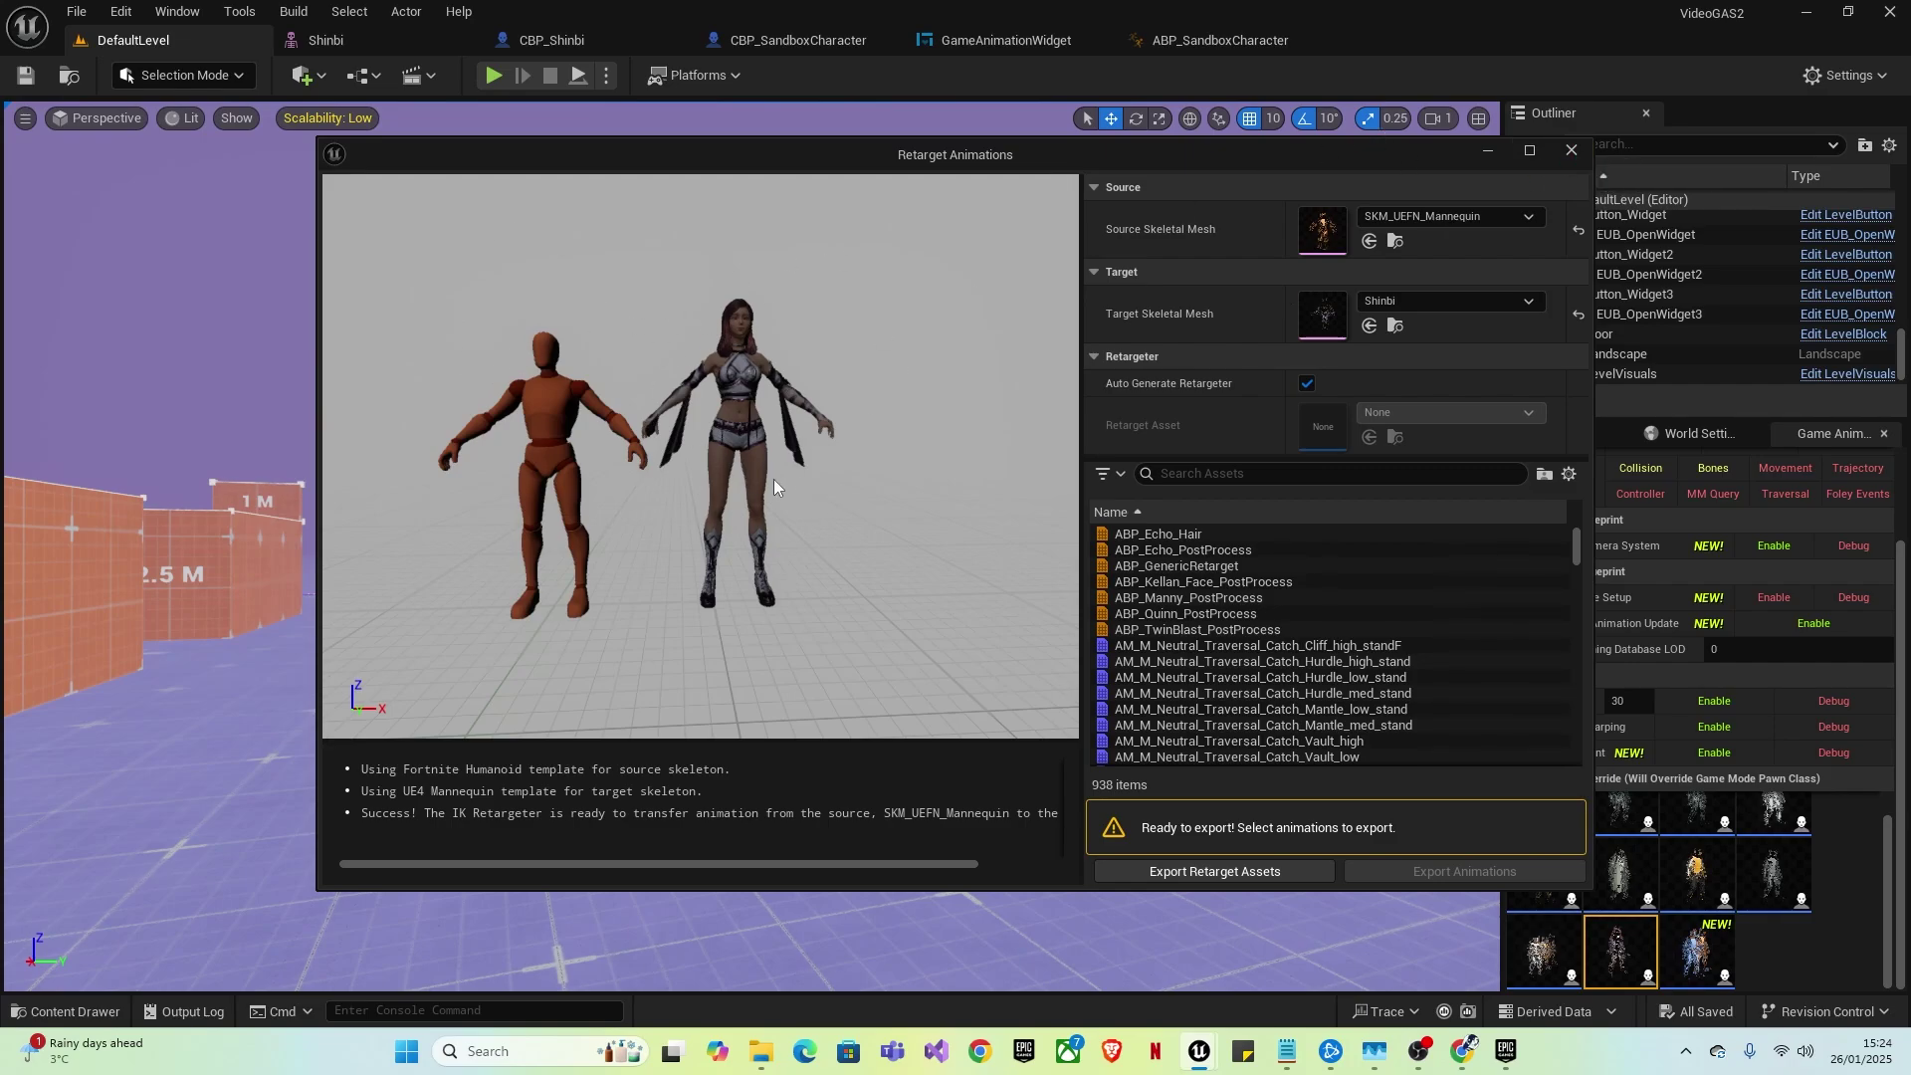
pyautogui.click(1570, 150)
pyautogui.moveTo(862, 492)
pyautogui.mouseDown(button='right')
pyautogui.moveTo(862, 557)
pyautogui.moveTo(936, 587)
pyautogui.moveTo(950, 537)
pyautogui.moveTo(885, 597)
pyautogui.moveTo(856, 587)
pyautogui.moveTo(955, 592)
pyautogui.moveTo(865, 523)
pyautogui.mouseUp(button='right')
pyautogui.click(1671, 435)
pyautogui.click(1550, 433)
# - Open the CBP_SandboxCharacter blueprint from the Blueprints folder and look over its whole Event Graph
pyautogui.hotkey('ctrl', 'space')
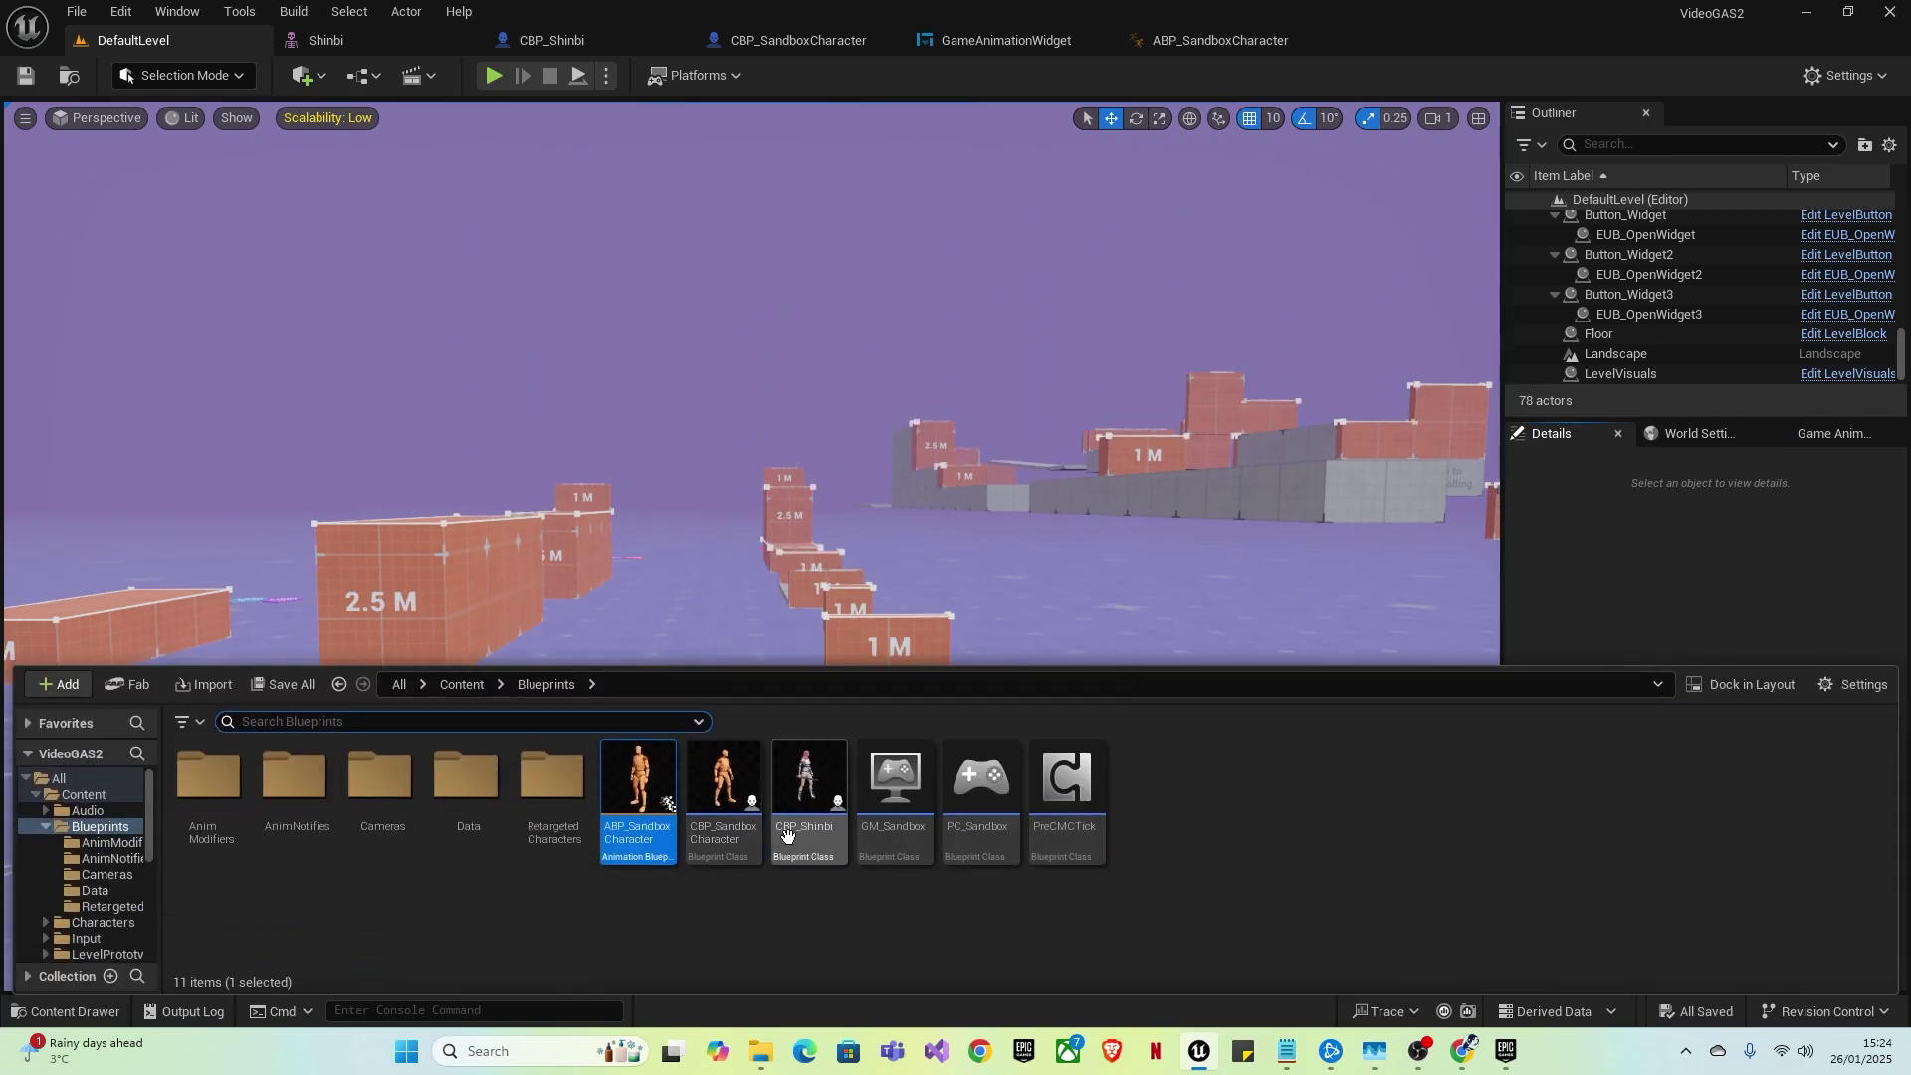
pyautogui.click(726, 826)
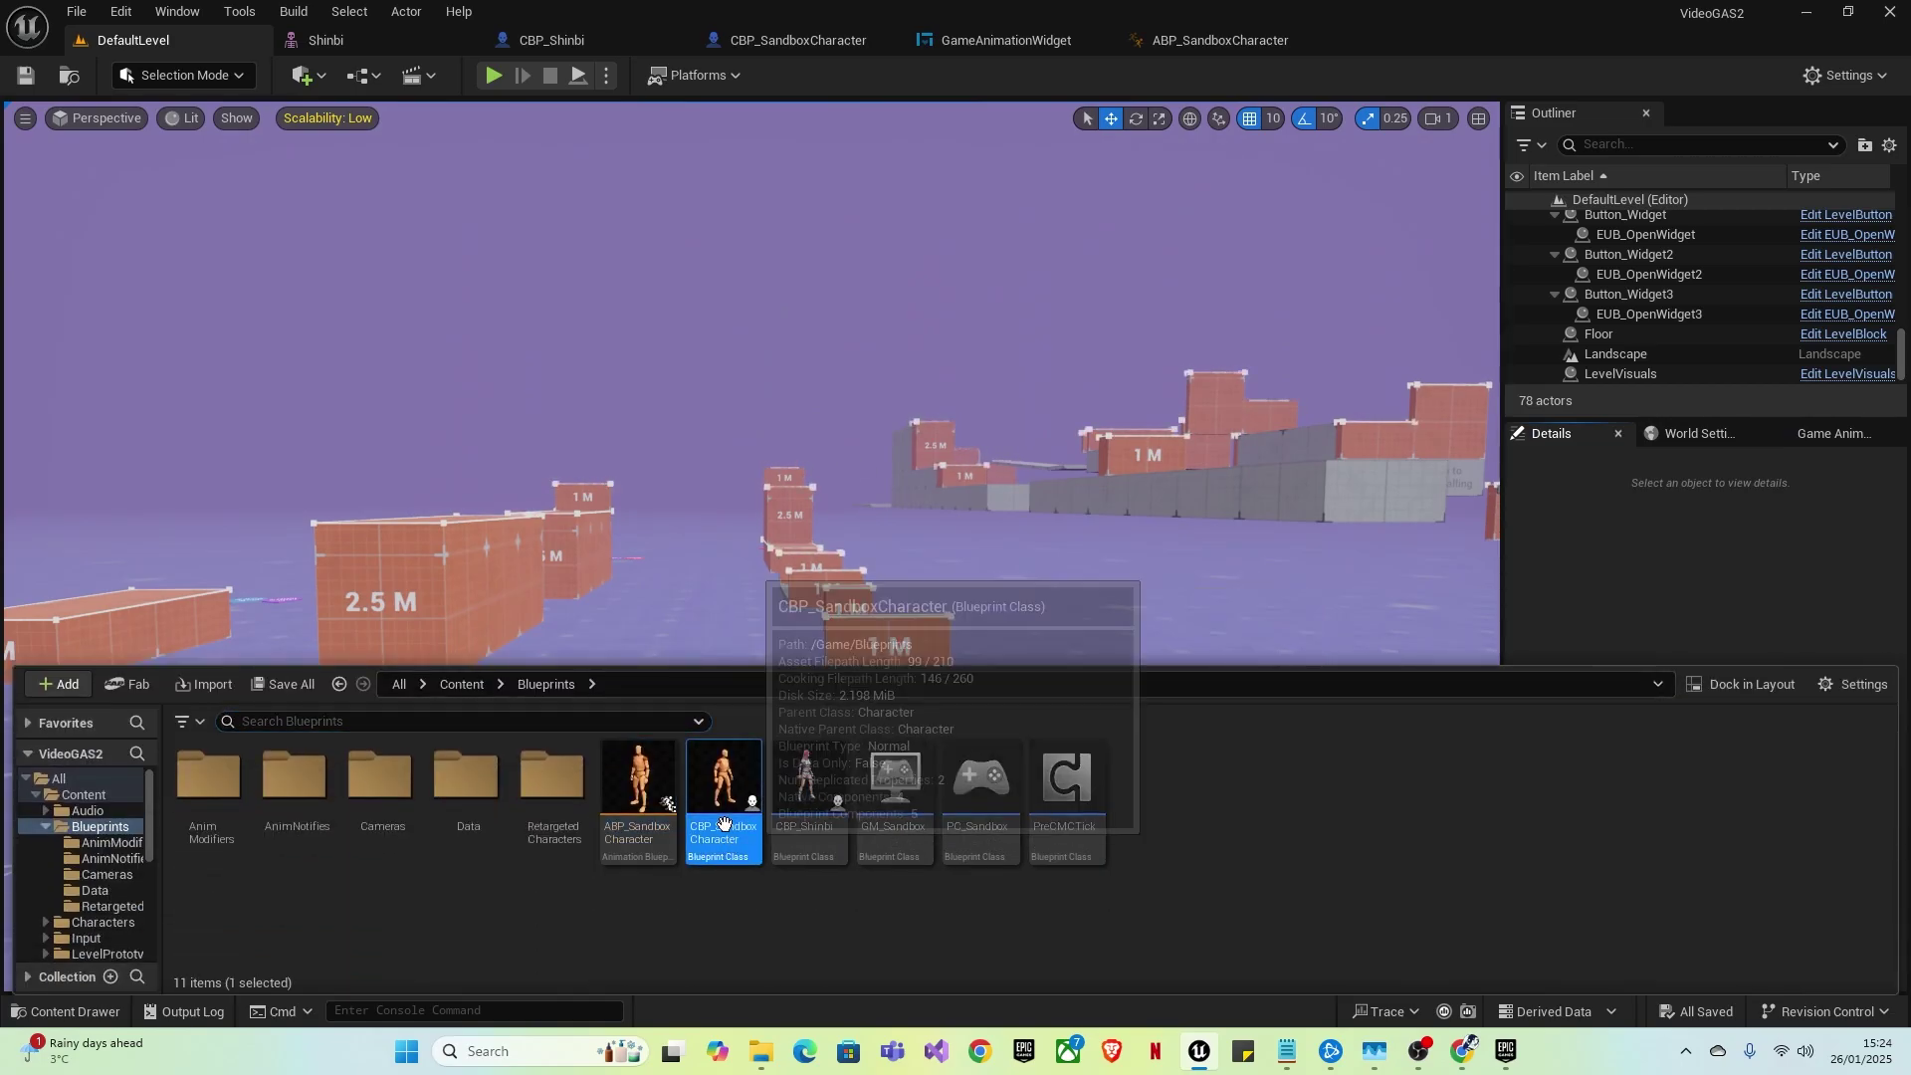
pyautogui.doubleClick(727, 824)
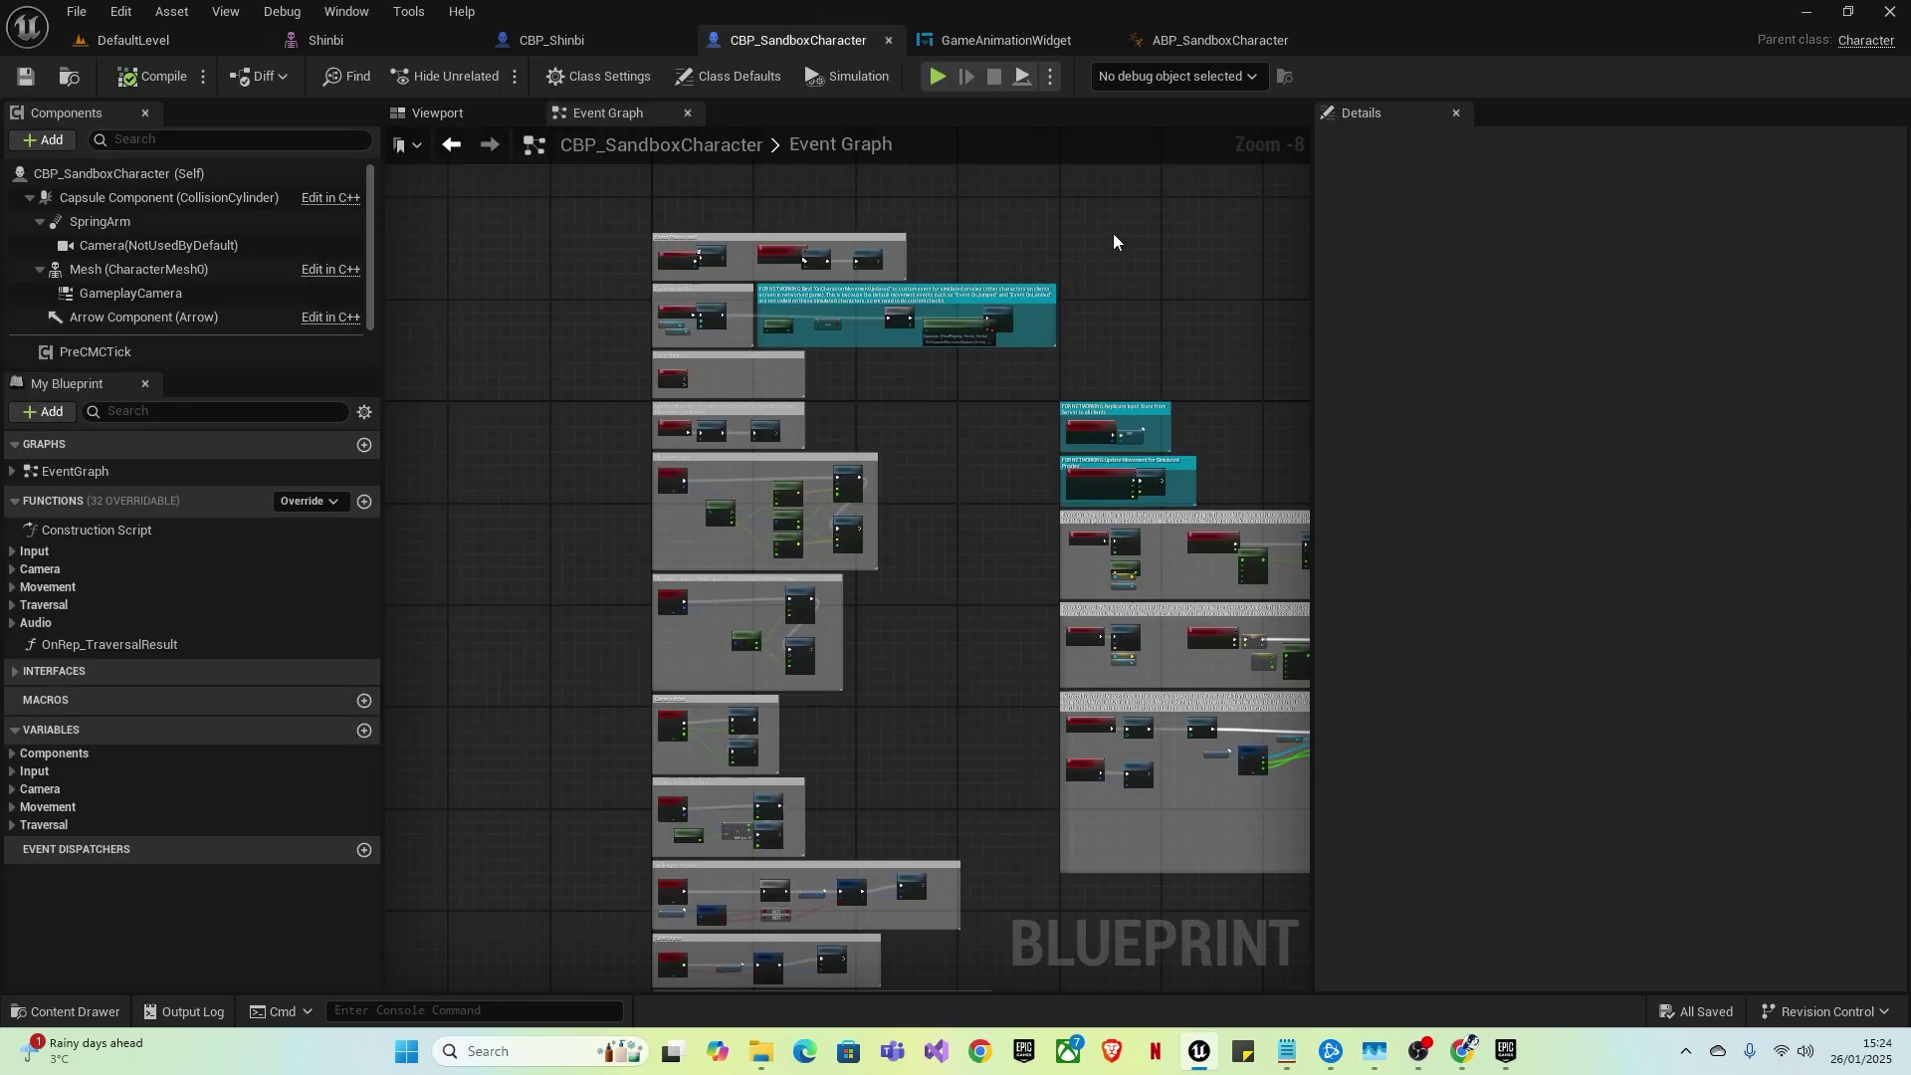
pyautogui.scroll(-4, 891, 474)
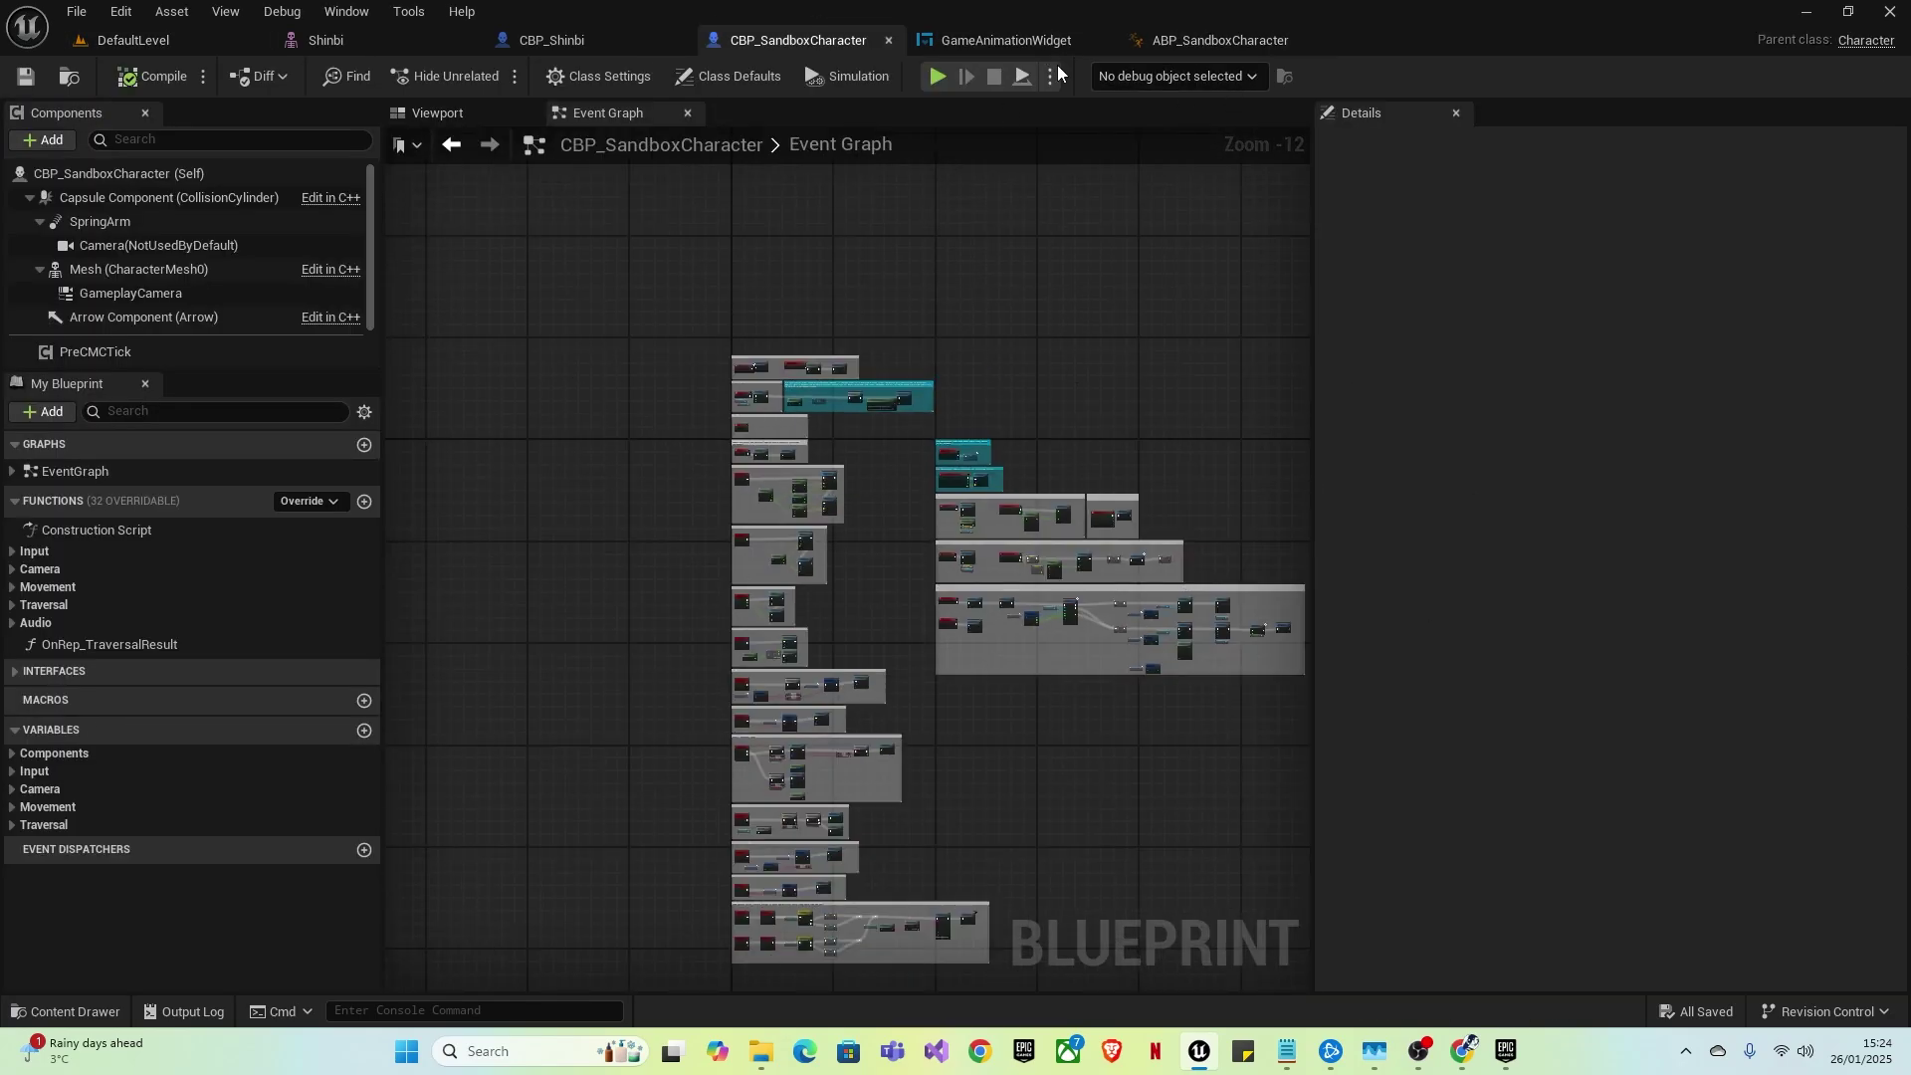
# - View CBP_Shinbi's Event Graph, clear its component tag details search, and return to DefaultLevel
pyautogui.click(542, 41)
pyautogui.click(761, 113)
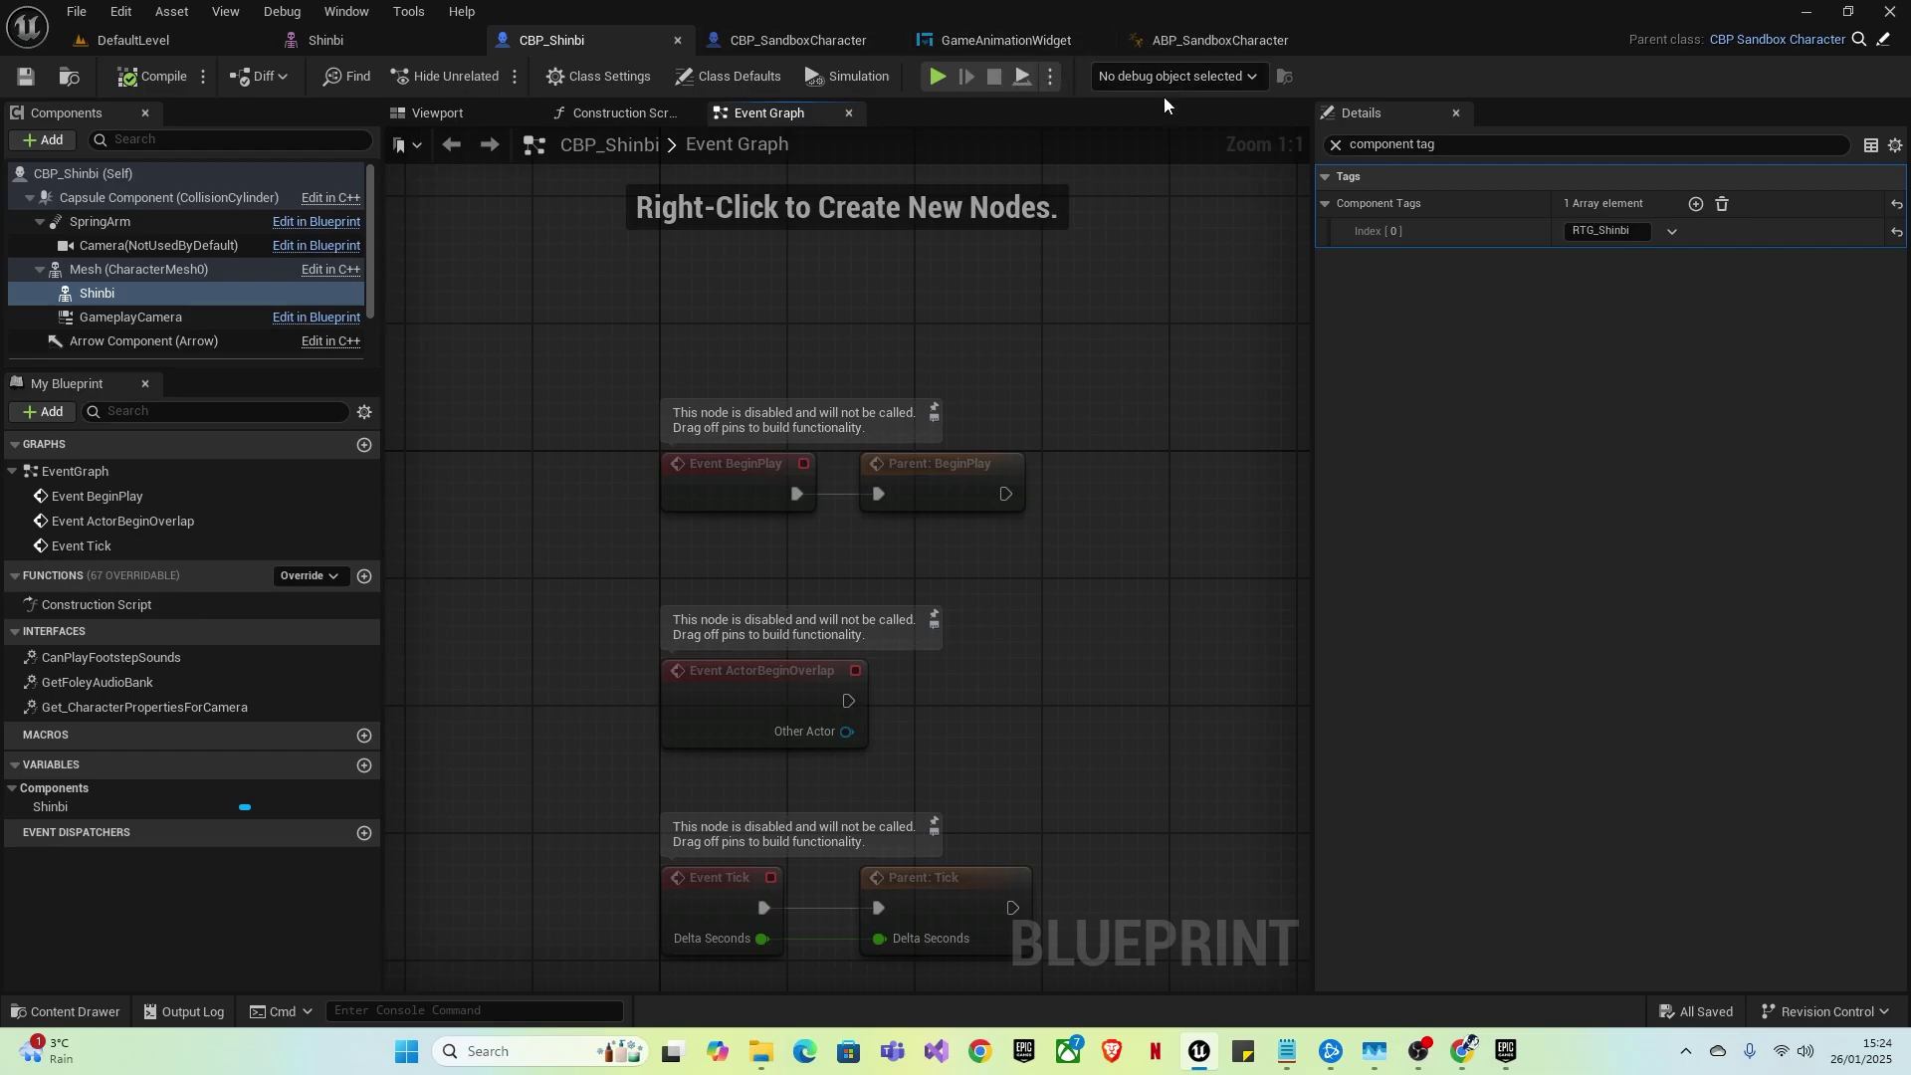
pyautogui.click(1334, 145)
pyautogui.click(737, 47)
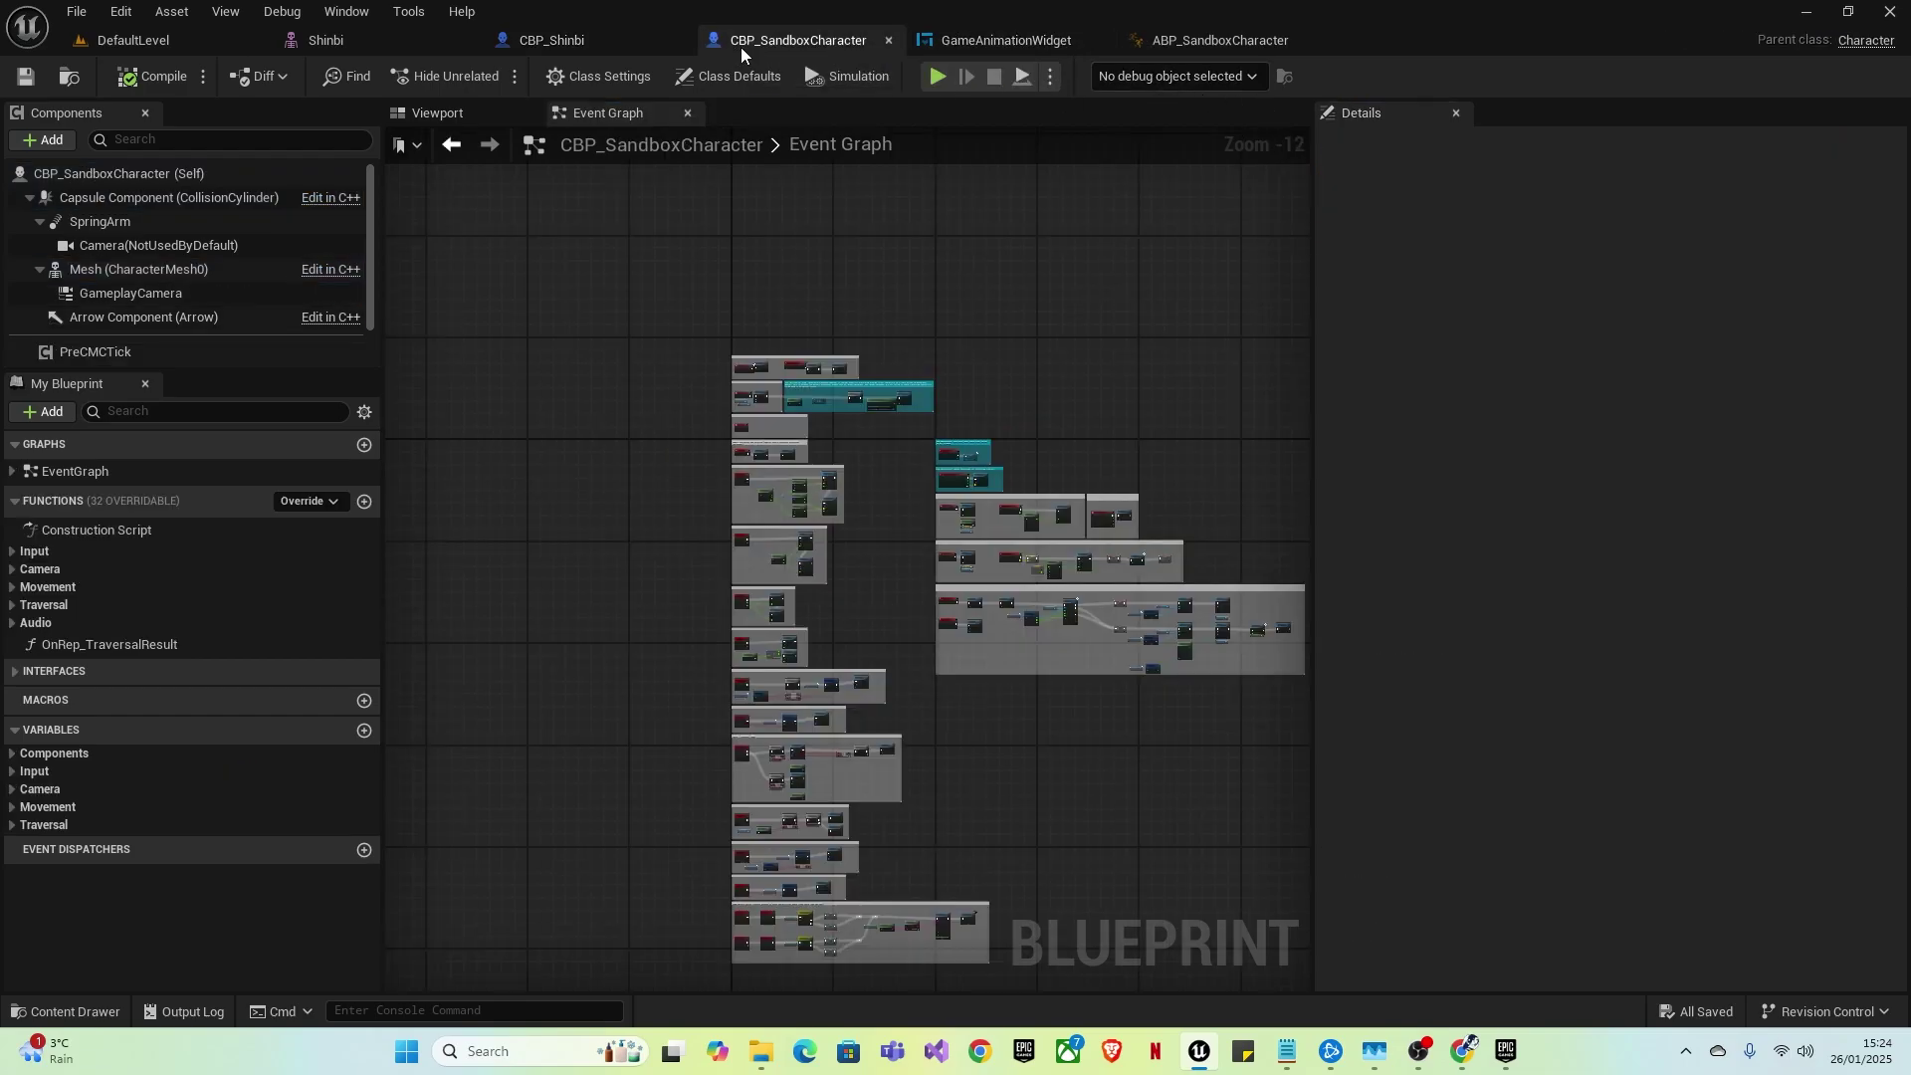
pyautogui.click(264, 40)
pyautogui.moveTo(562, 432)
pyautogui.mouseDown(button='right')
pyautogui.moveTo(757, 498)
pyautogui.moveTo(637, 478)
pyautogui.moveTo(561, 431)
pyautogui.mouseUp(button='right')
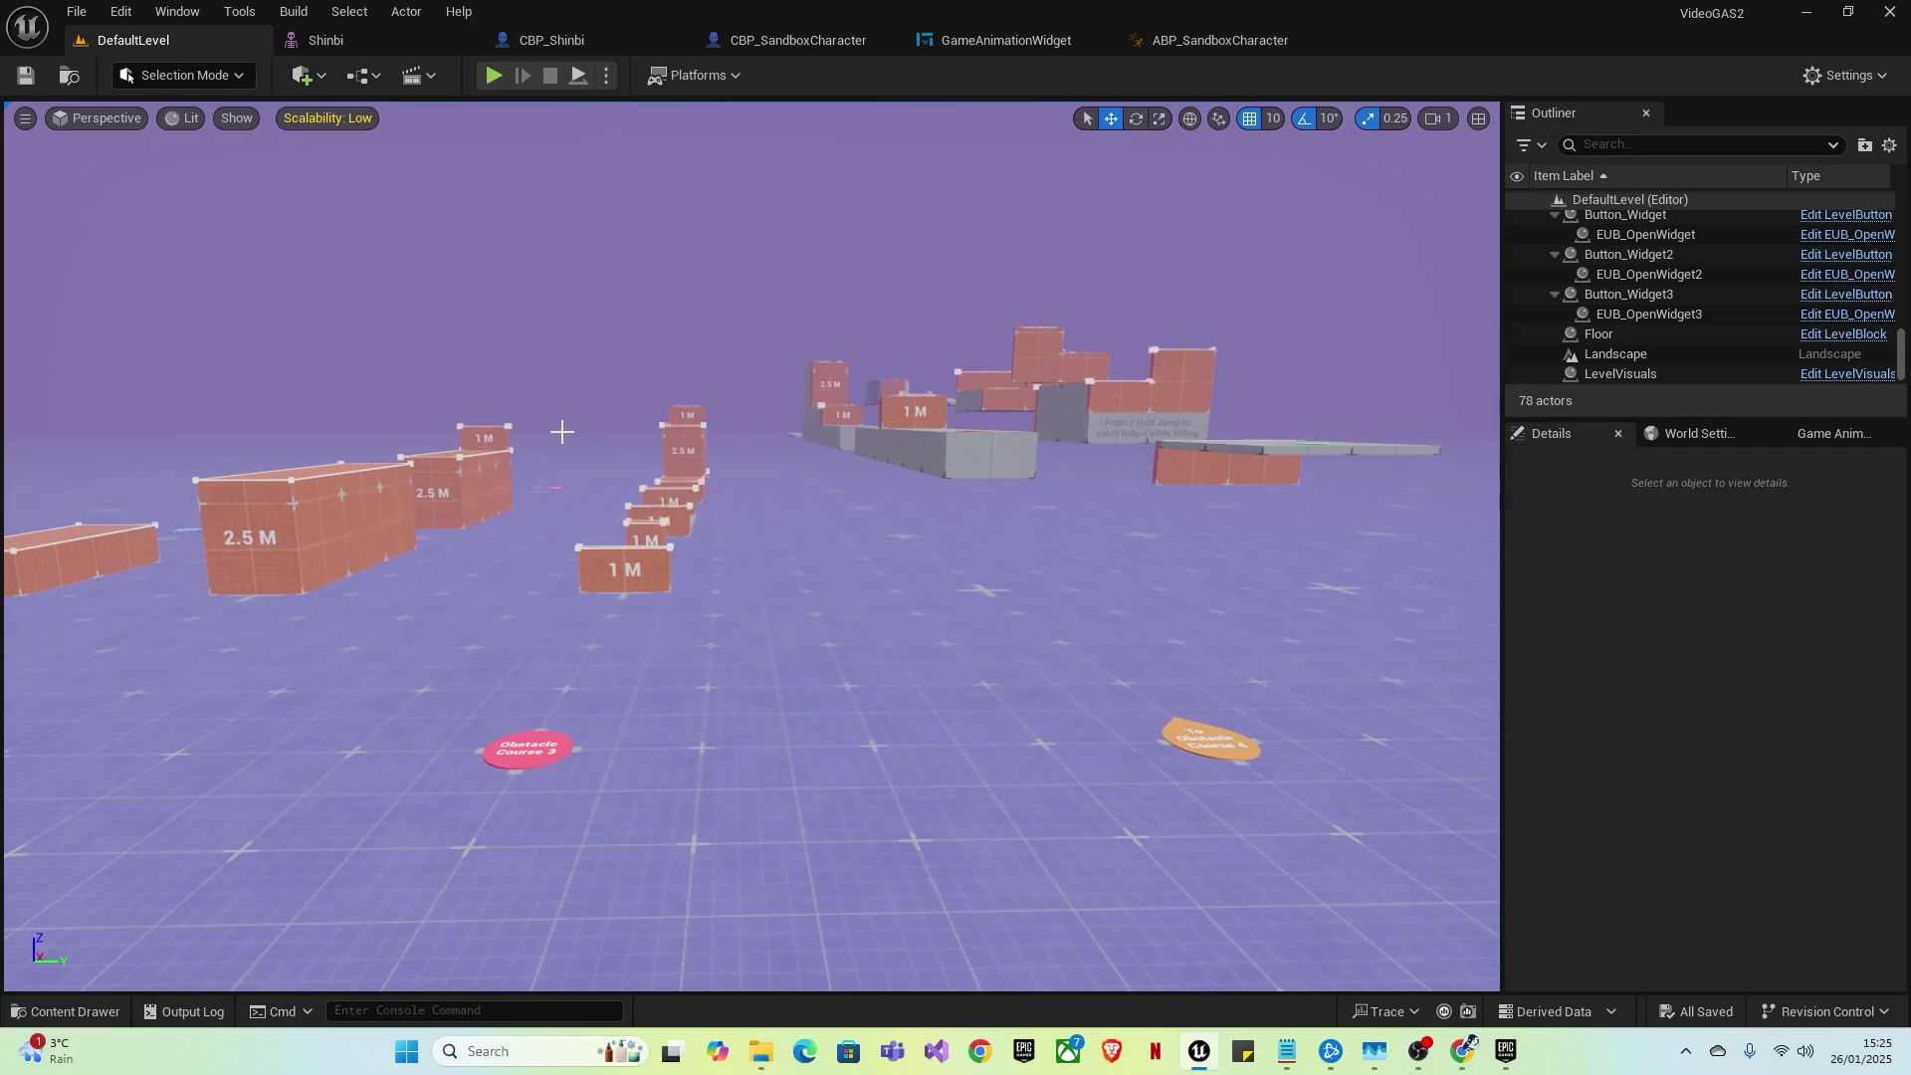
# - Look over the assets in the Blueprints content folder and return to the DefaultLevel viewport
pyautogui.hotkey('ctrl', 'space')
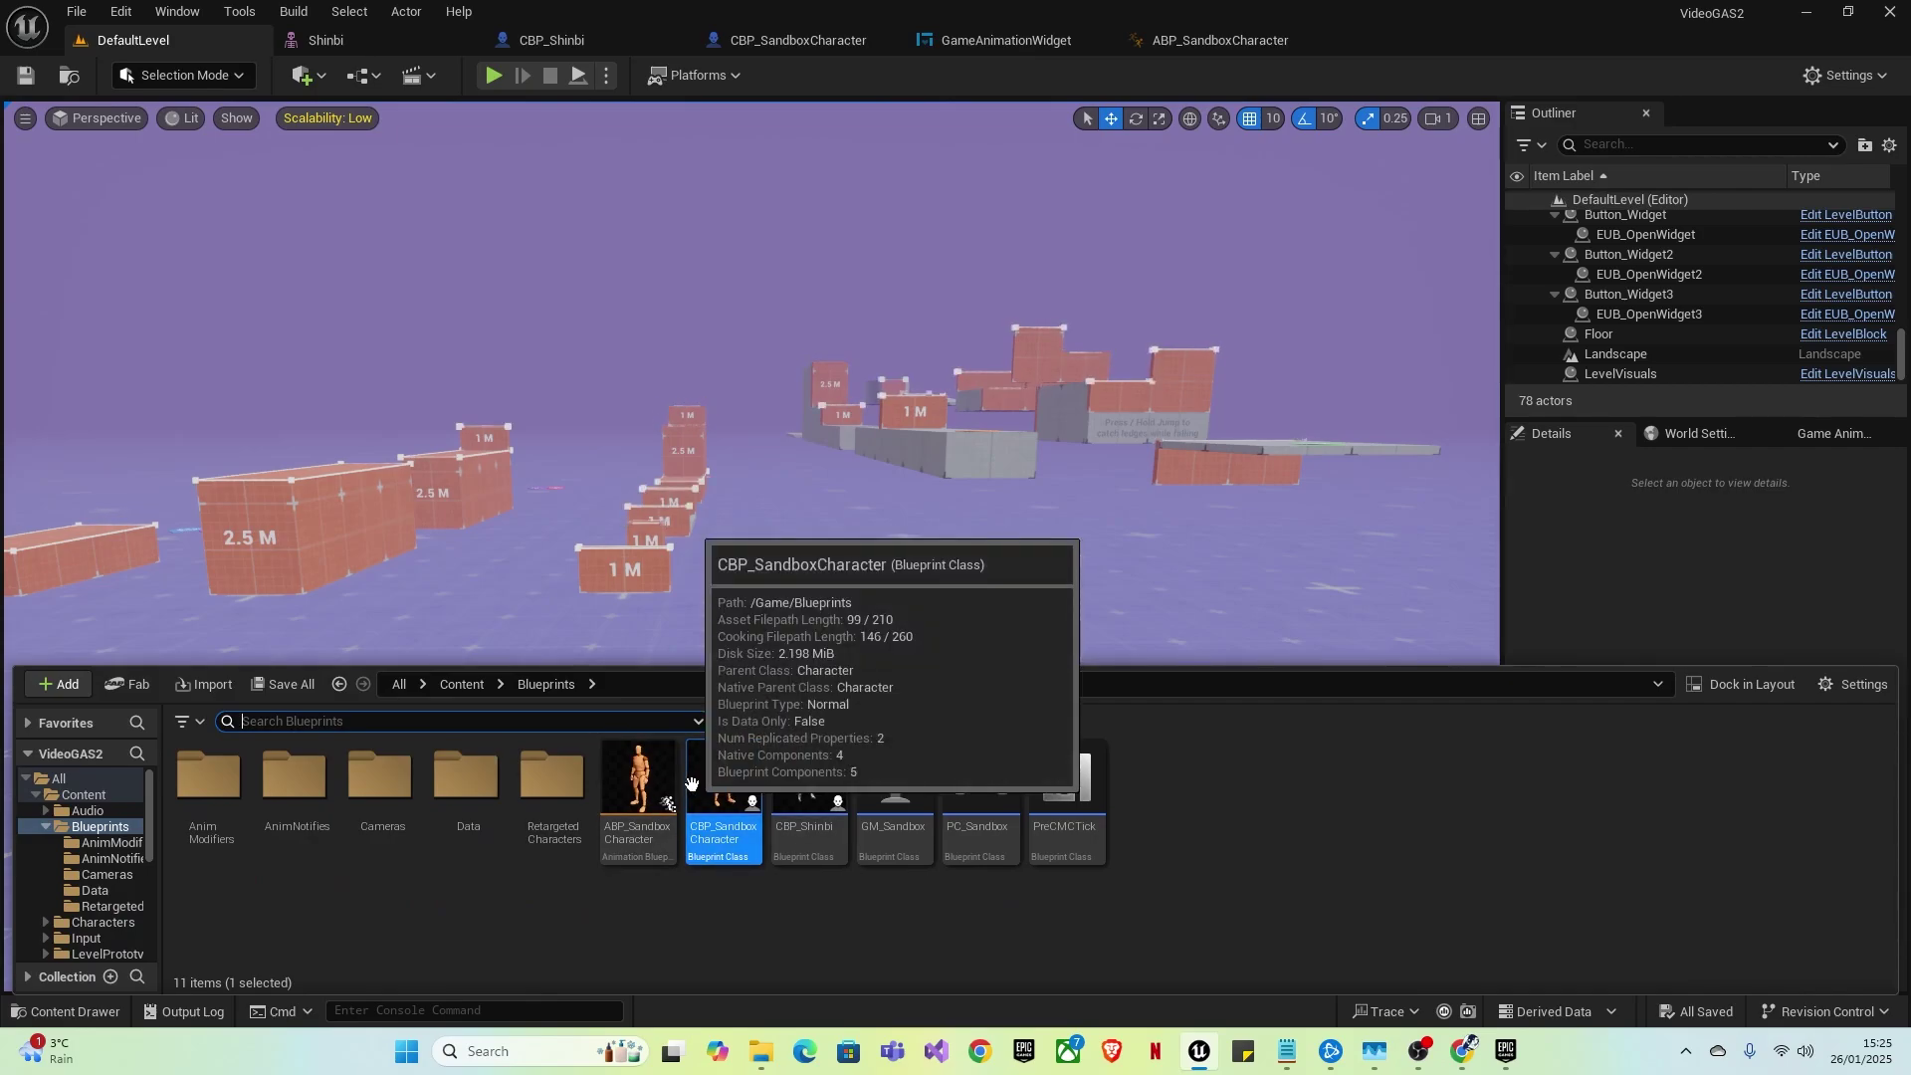
pyautogui.click(637, 966)
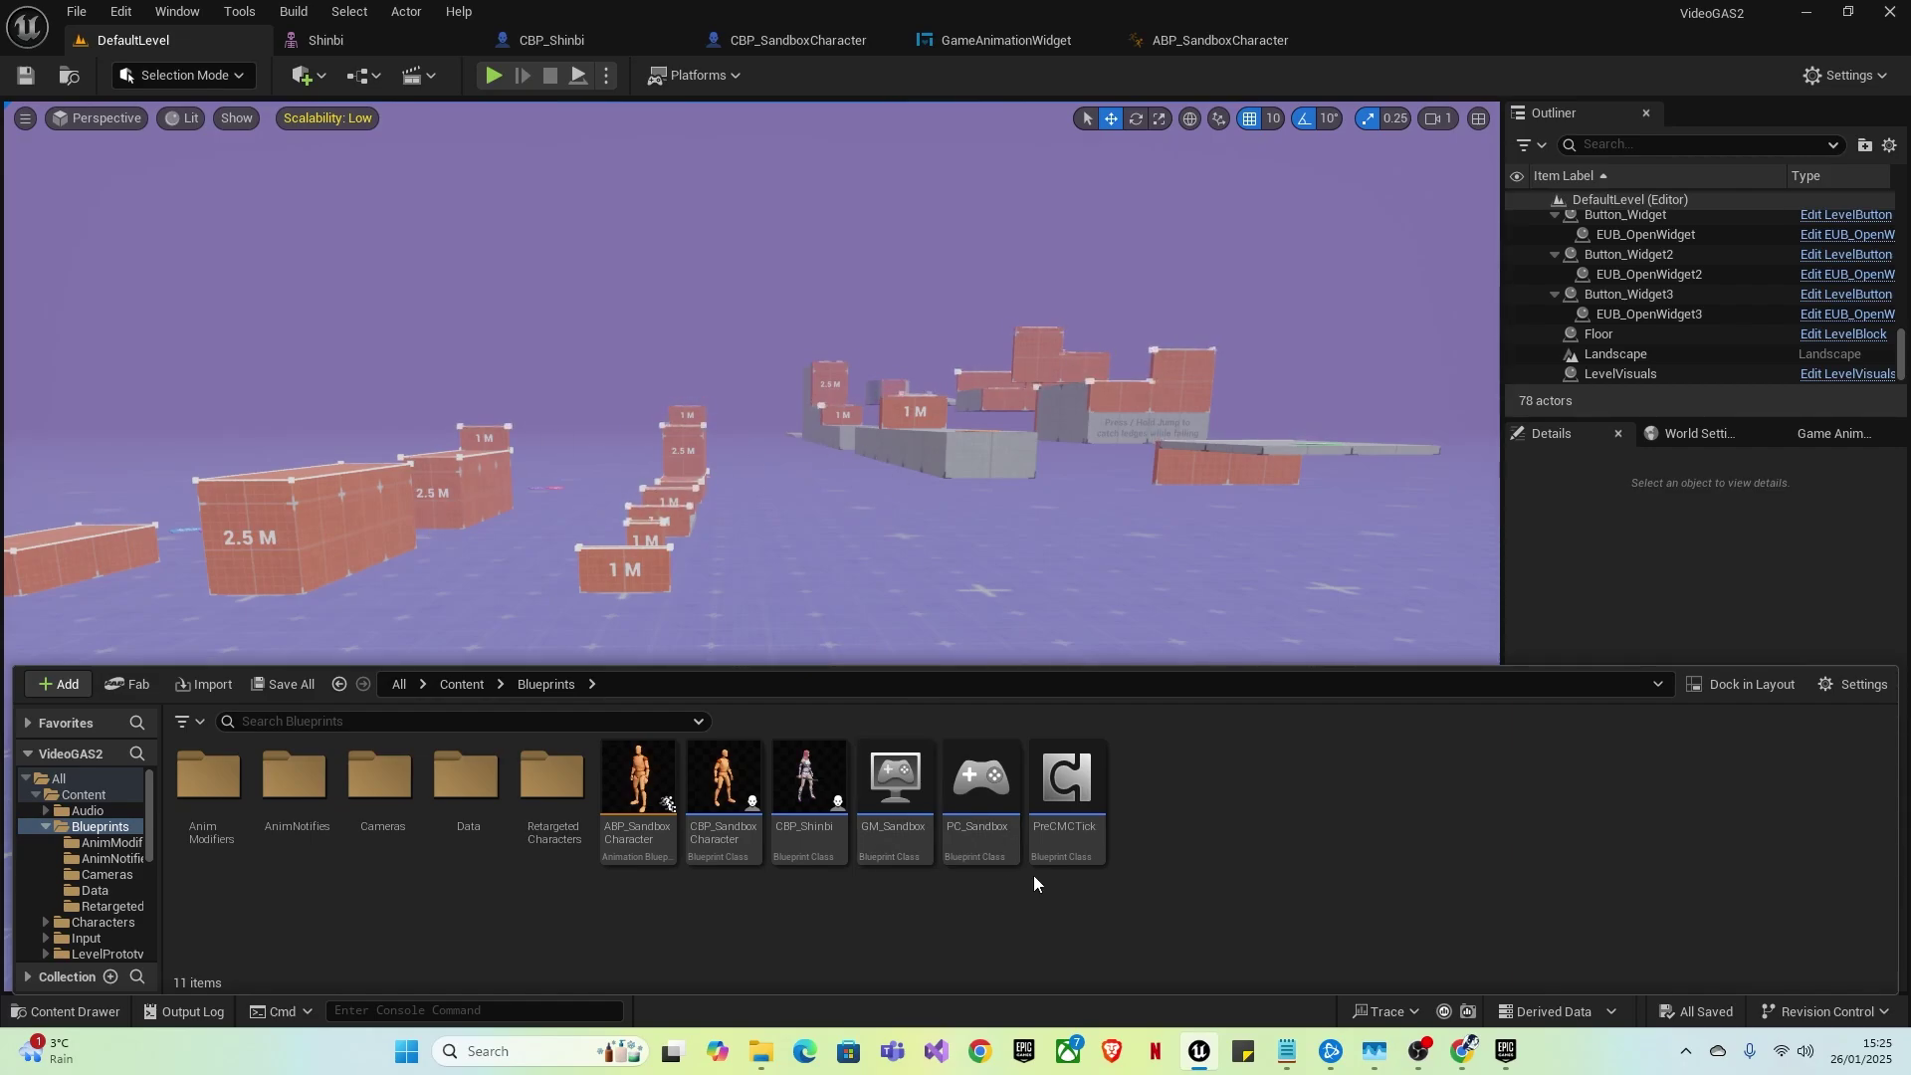
pyautogui.click(702, 284)
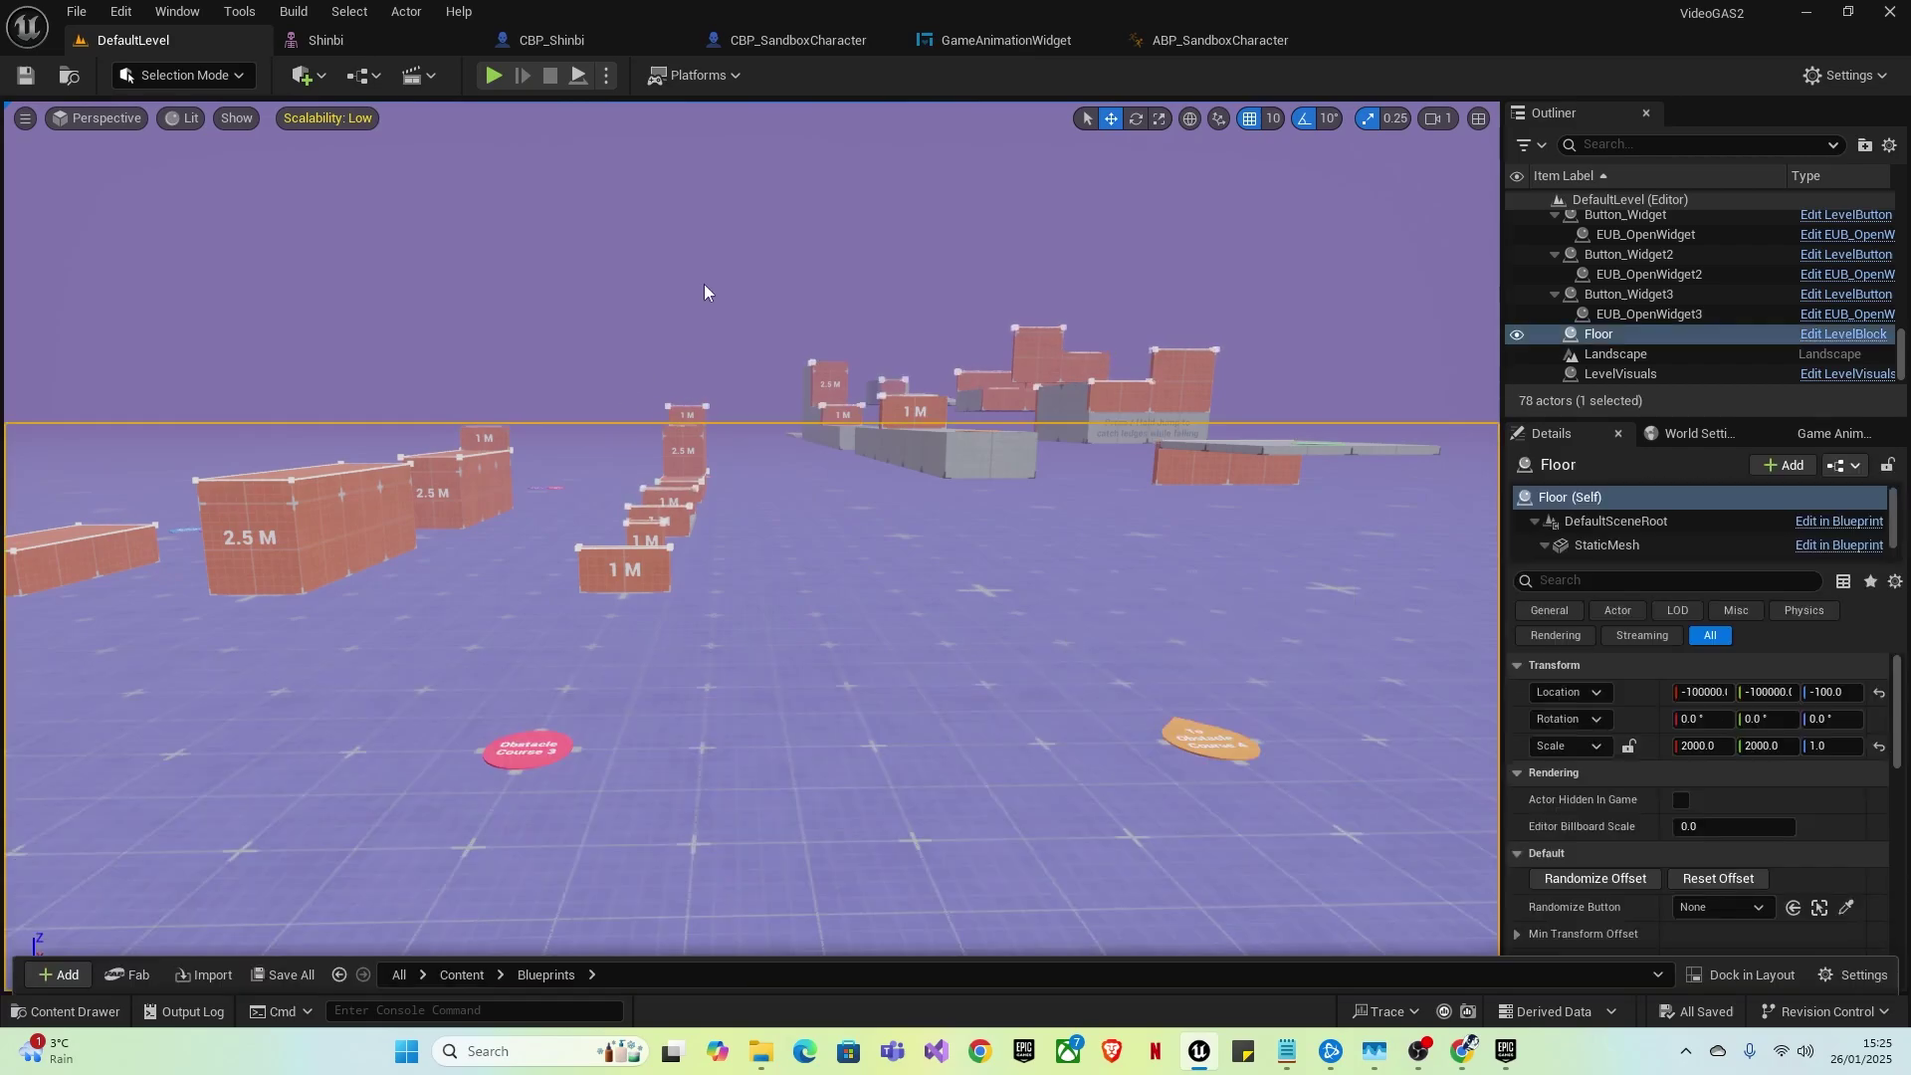
# - Play DefaultLevel in the editor, run Shinbi forward briefly, and stop the play session
pyautogui.click(495, 75)
pyautogui.press('w')
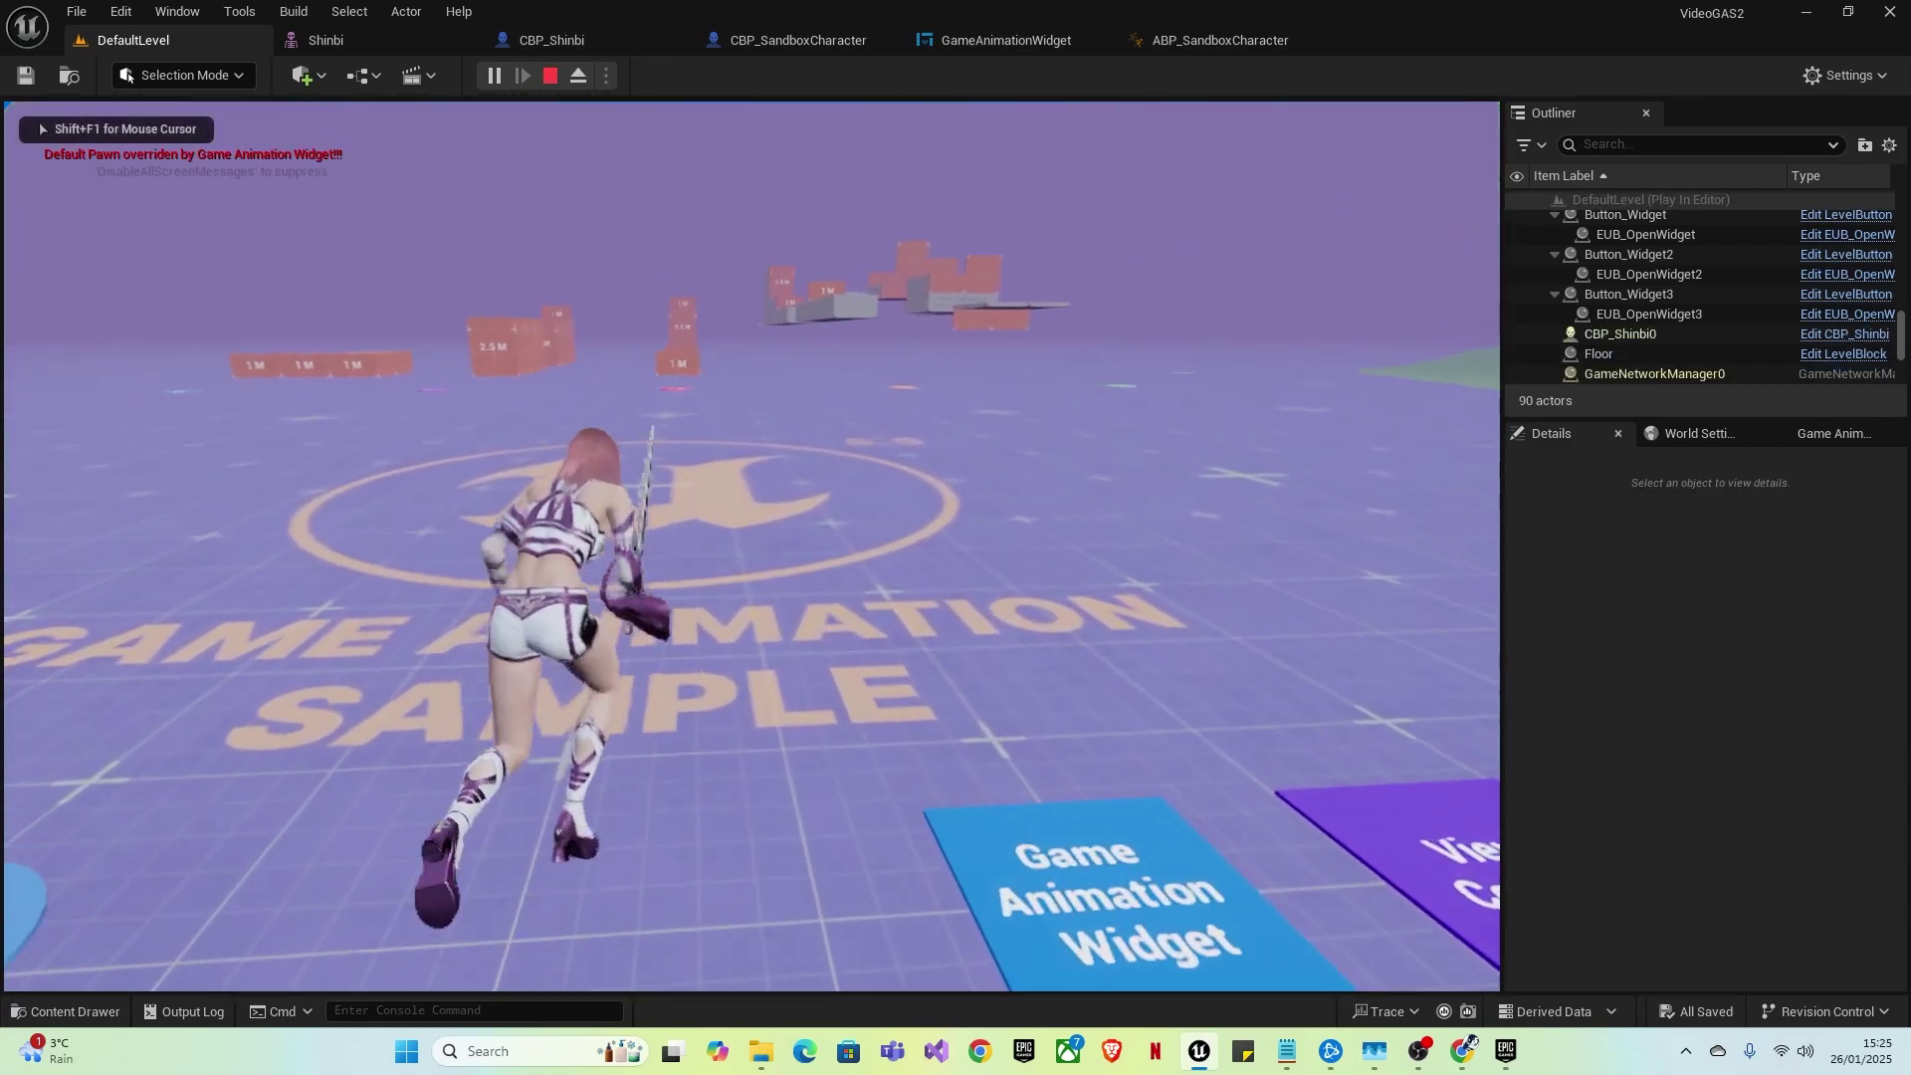
pyautogui.press('Escape')
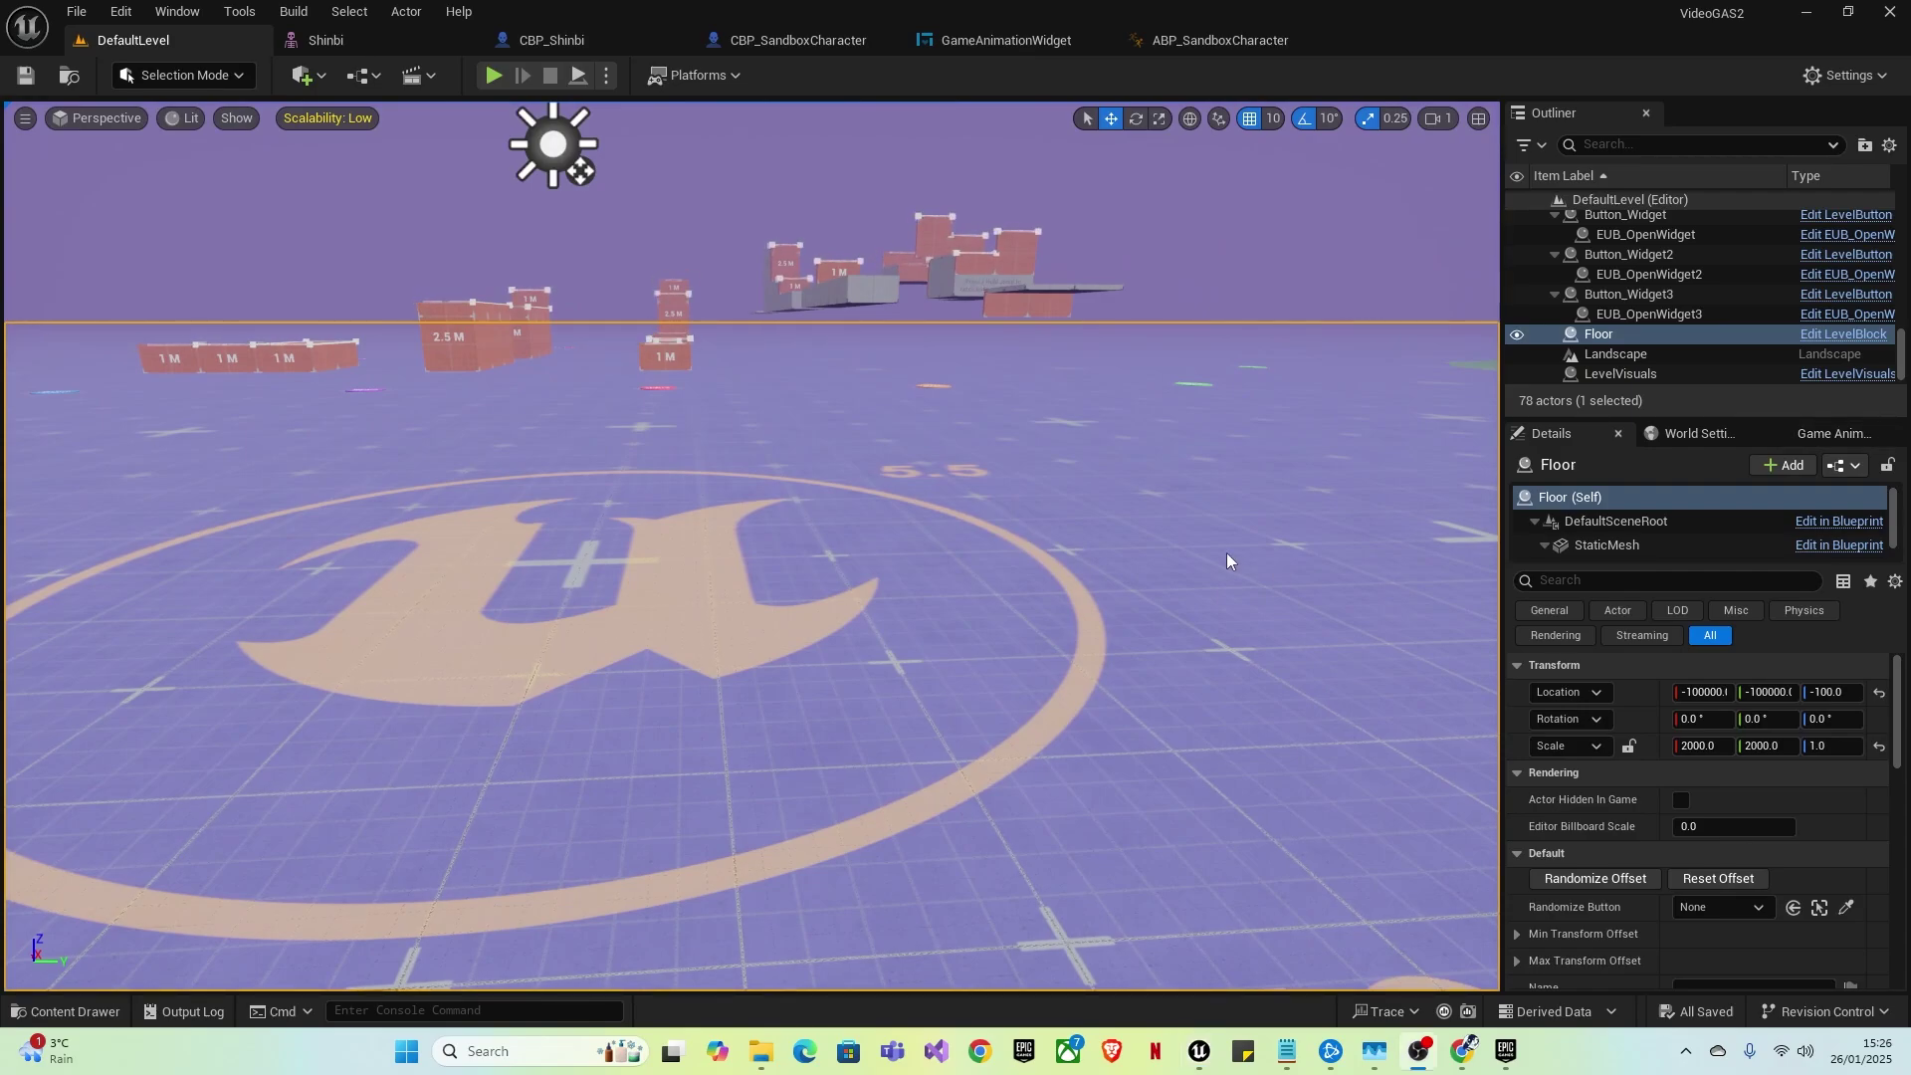
pyautogui.moveTo(354, 397); pyautogui.dragTo(319, 348, button='right')
pyautogui.press('w')
pyautogui.press('e')
# - In CBP_Shinbi, find the rendering visibility setting of the Mesh (CharacterMesh0) component and set Visible to off
pyautogui.click(567, 42)
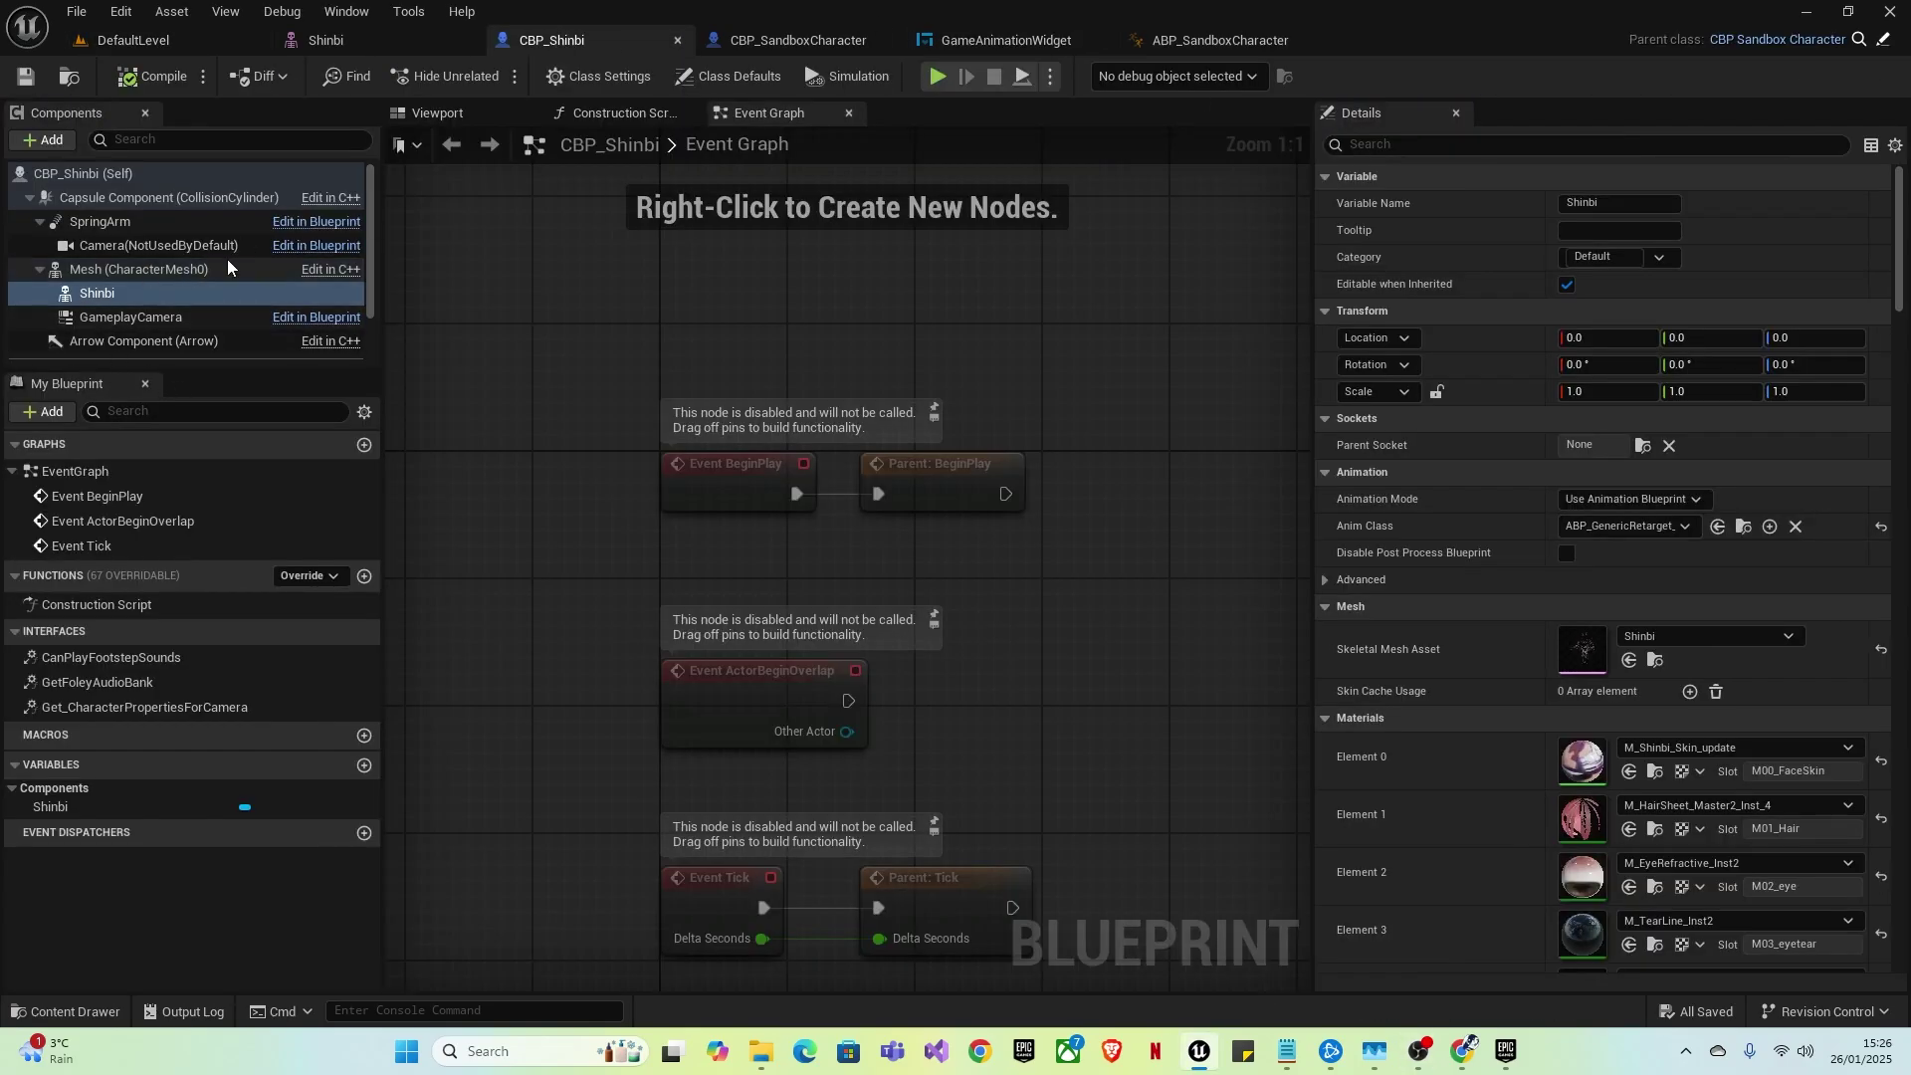
pyautogui.click(104, 270)
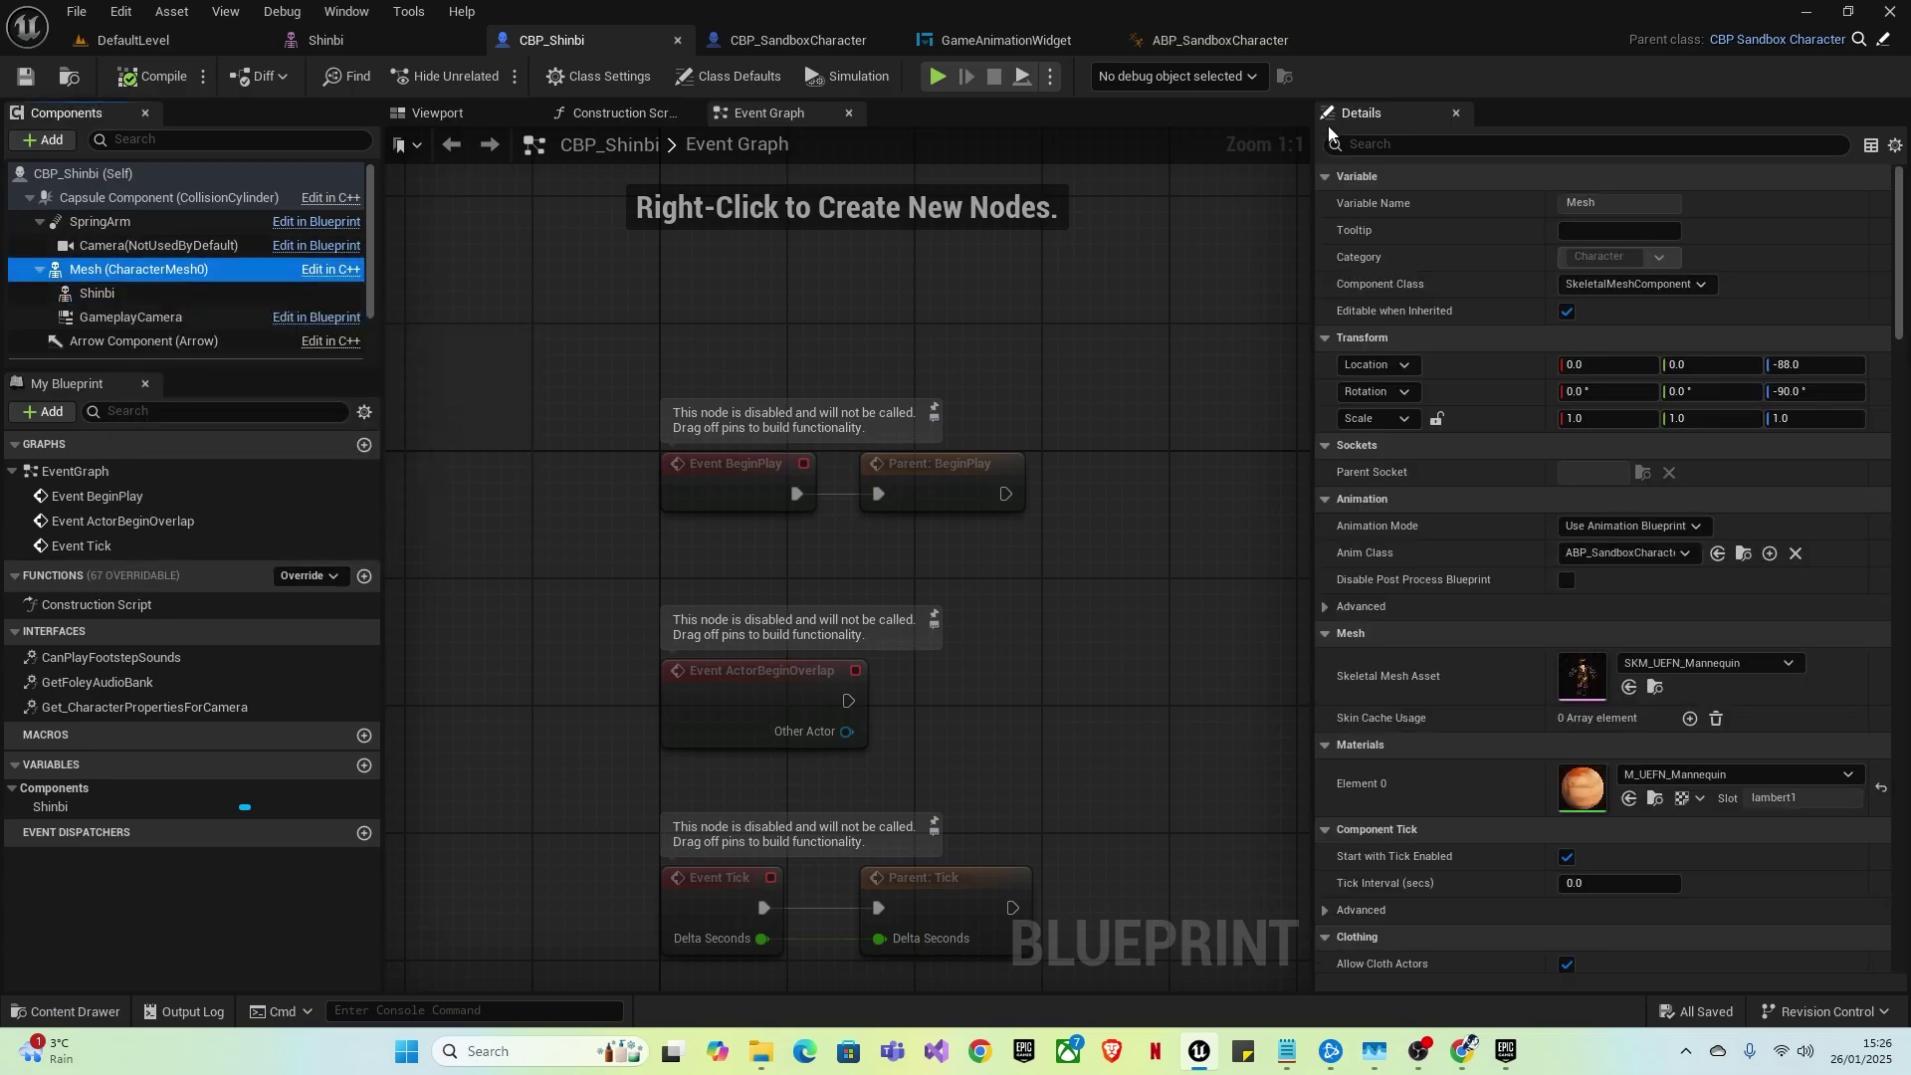
pyautogui.write('visib')
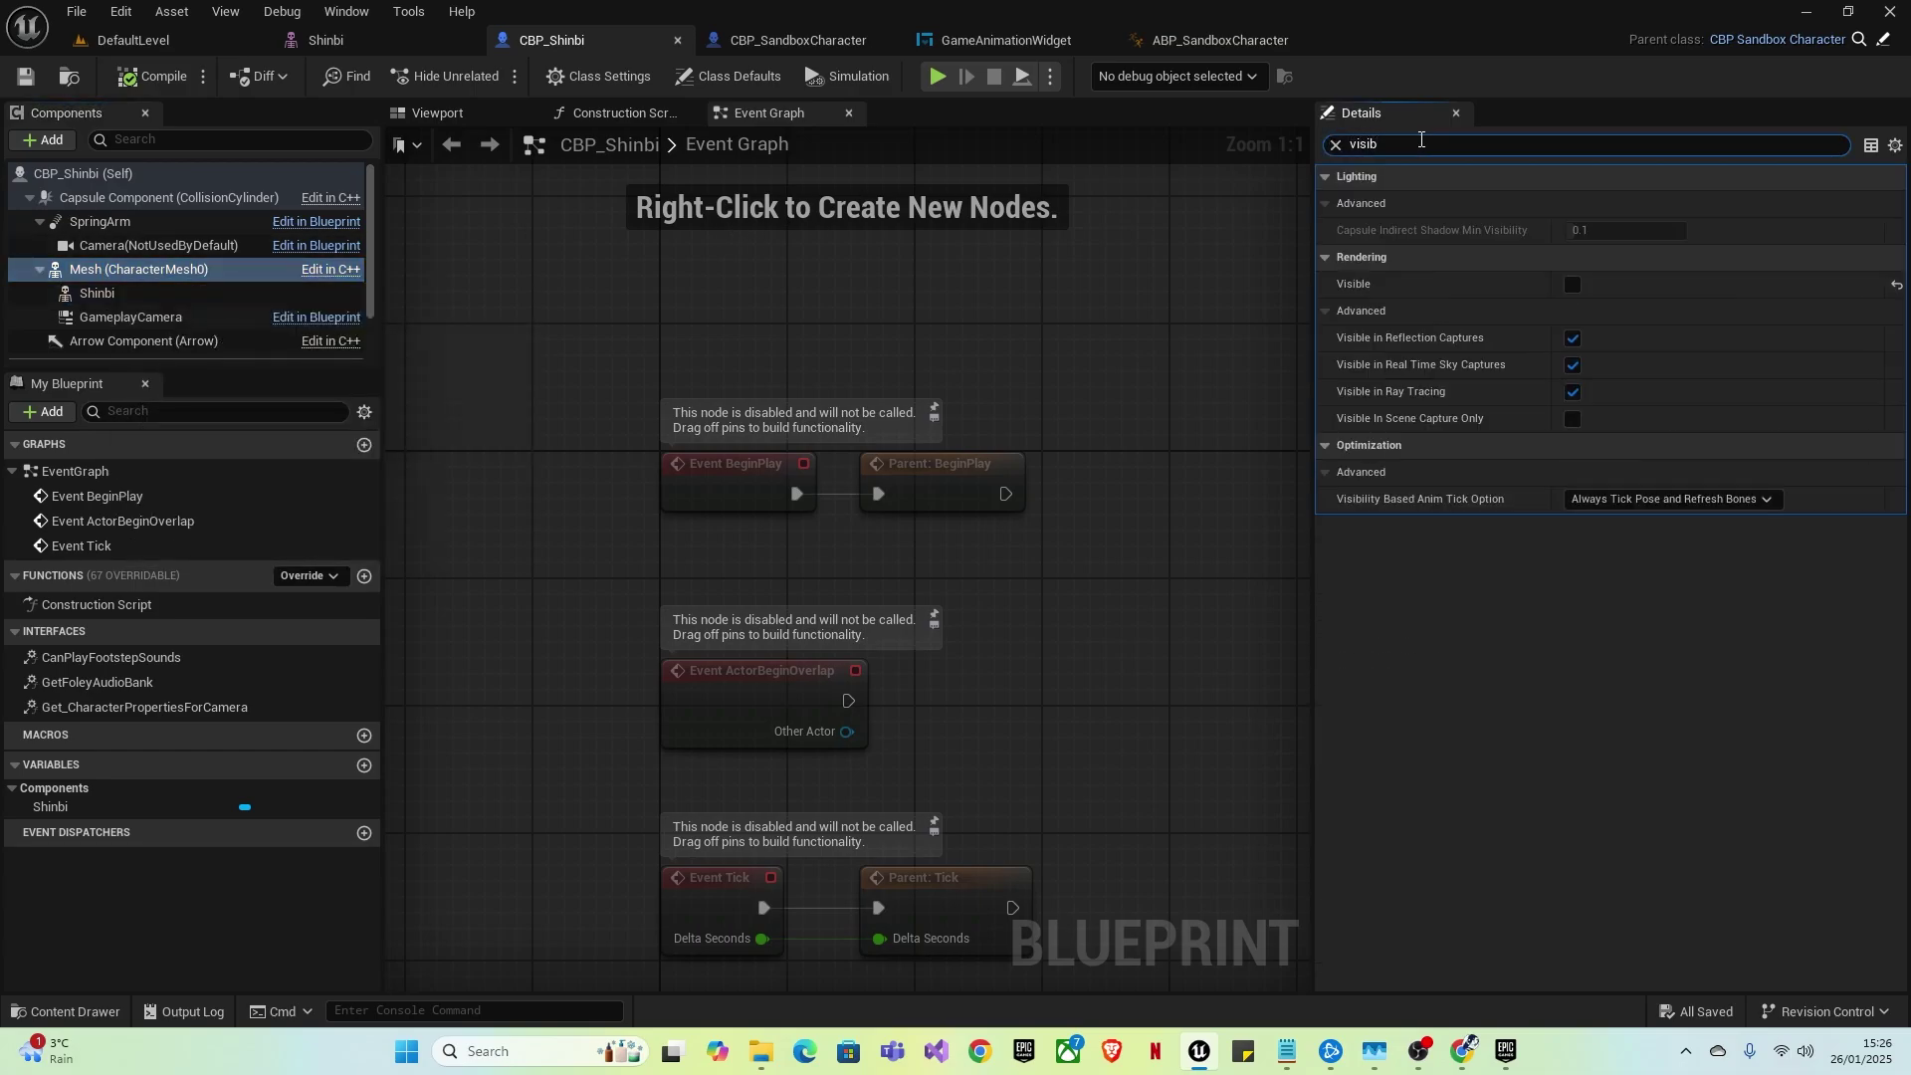
pyautogui.write('le')
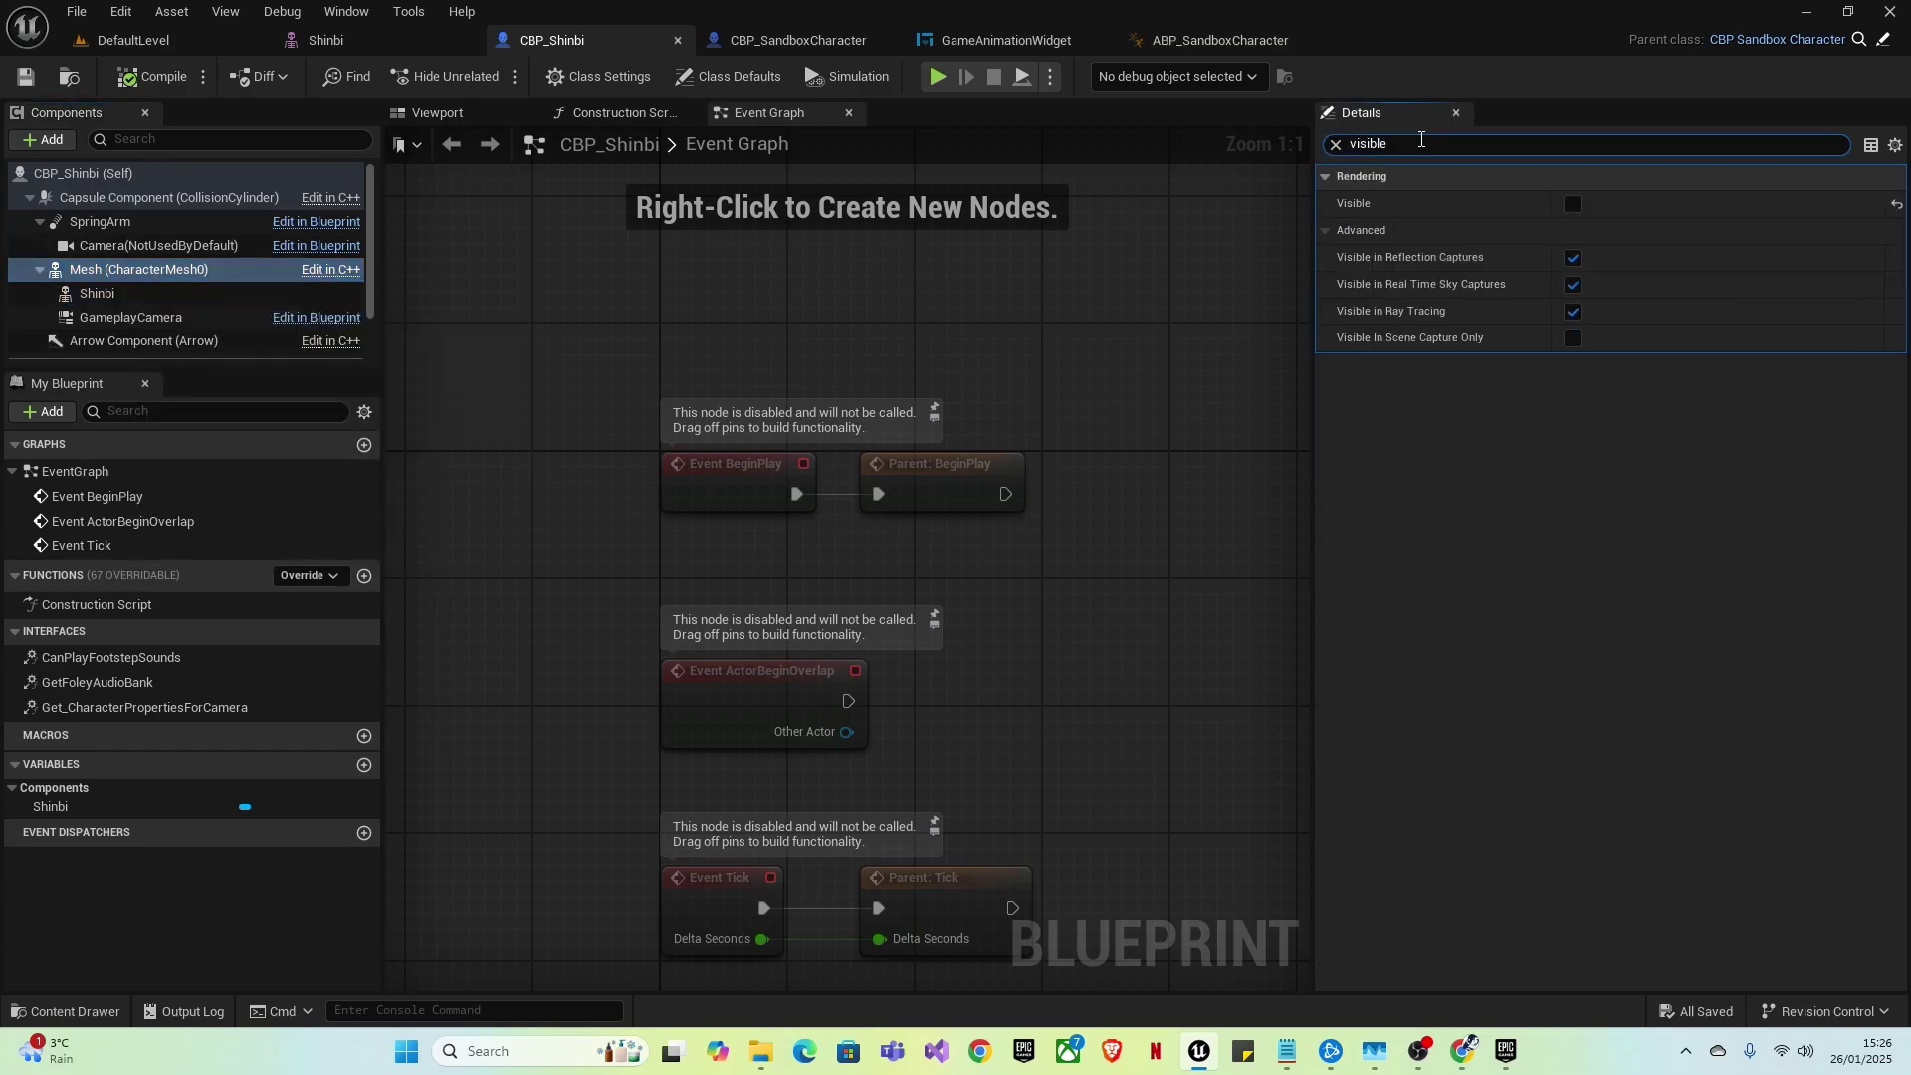
pyautogui.click(1579, 205)
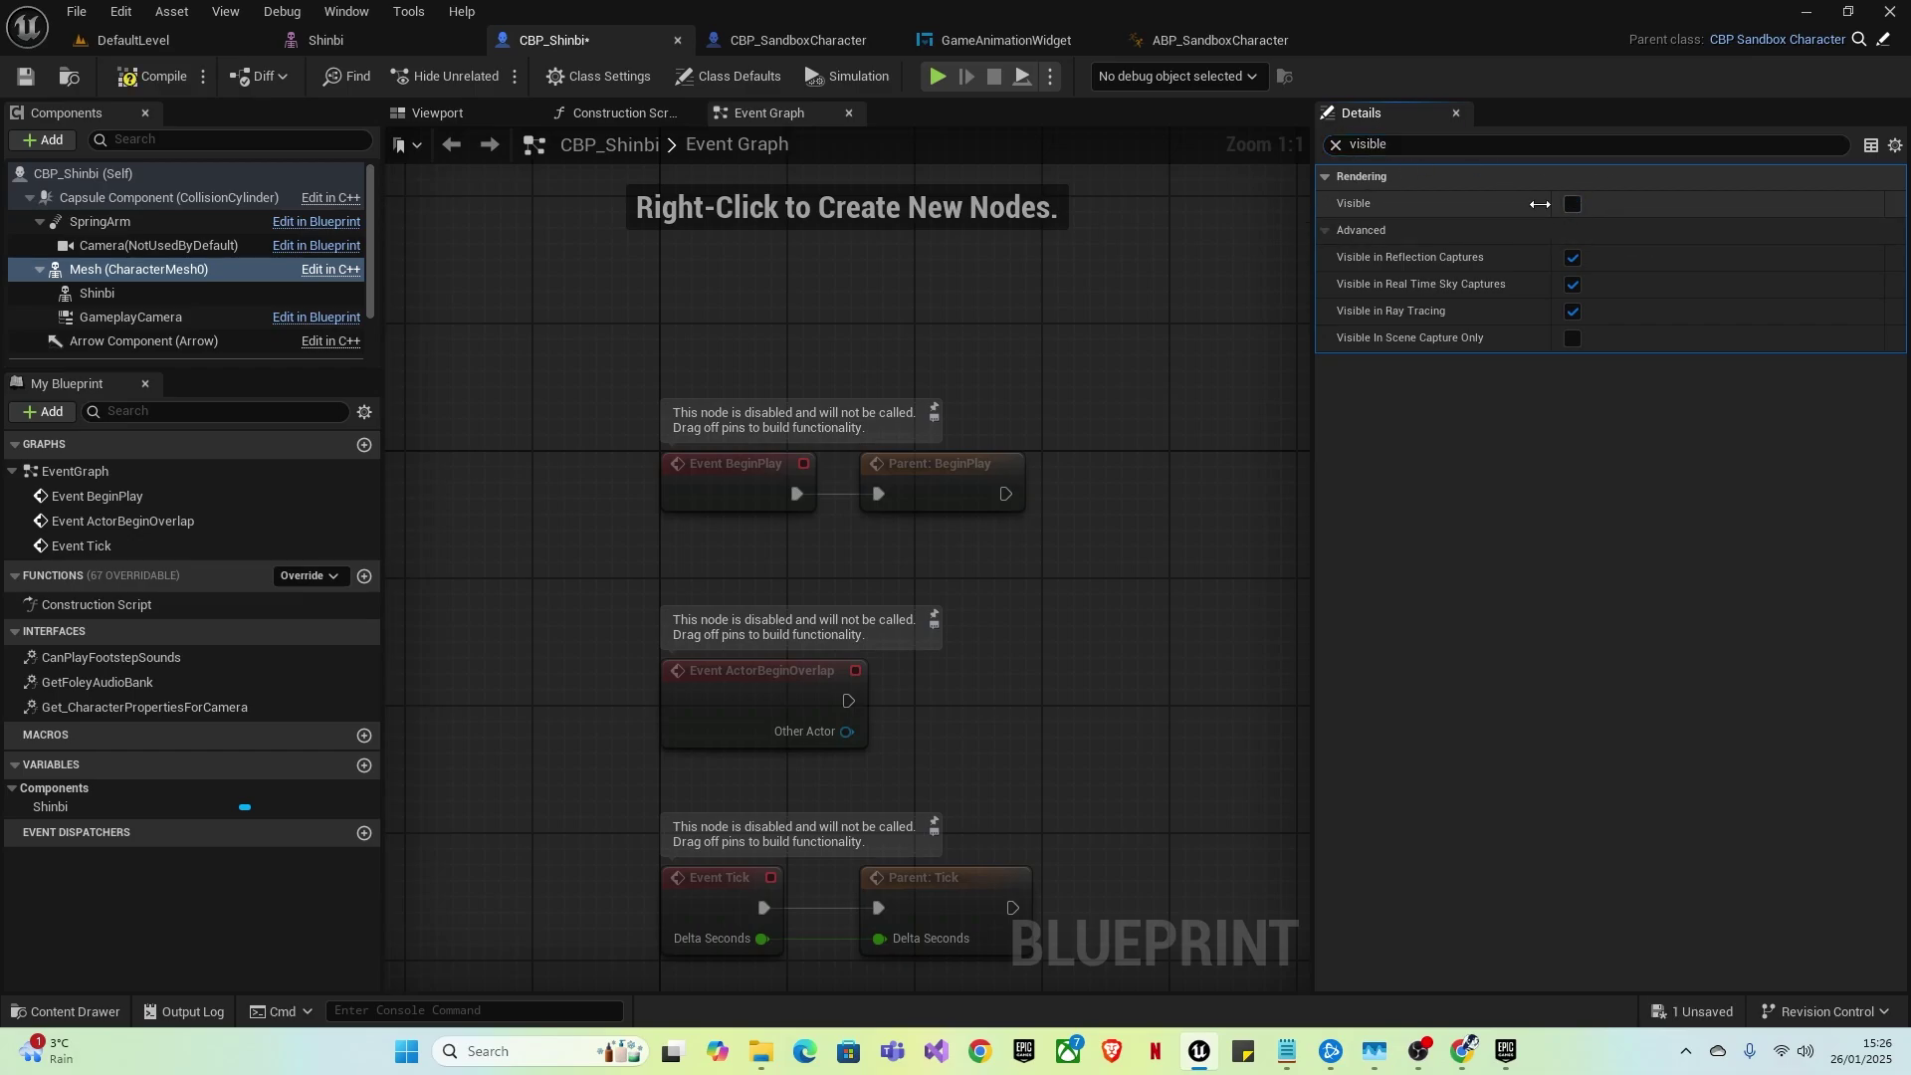
# - Set the Mesh component's Visibility Based Anim Tick Option to Always Tick Pose and Refresh Bones, and clear the details search
pyautogui.click(1436, 143)
pyautogui.click(1438, 142)
pyautogui.press('BackSpace')
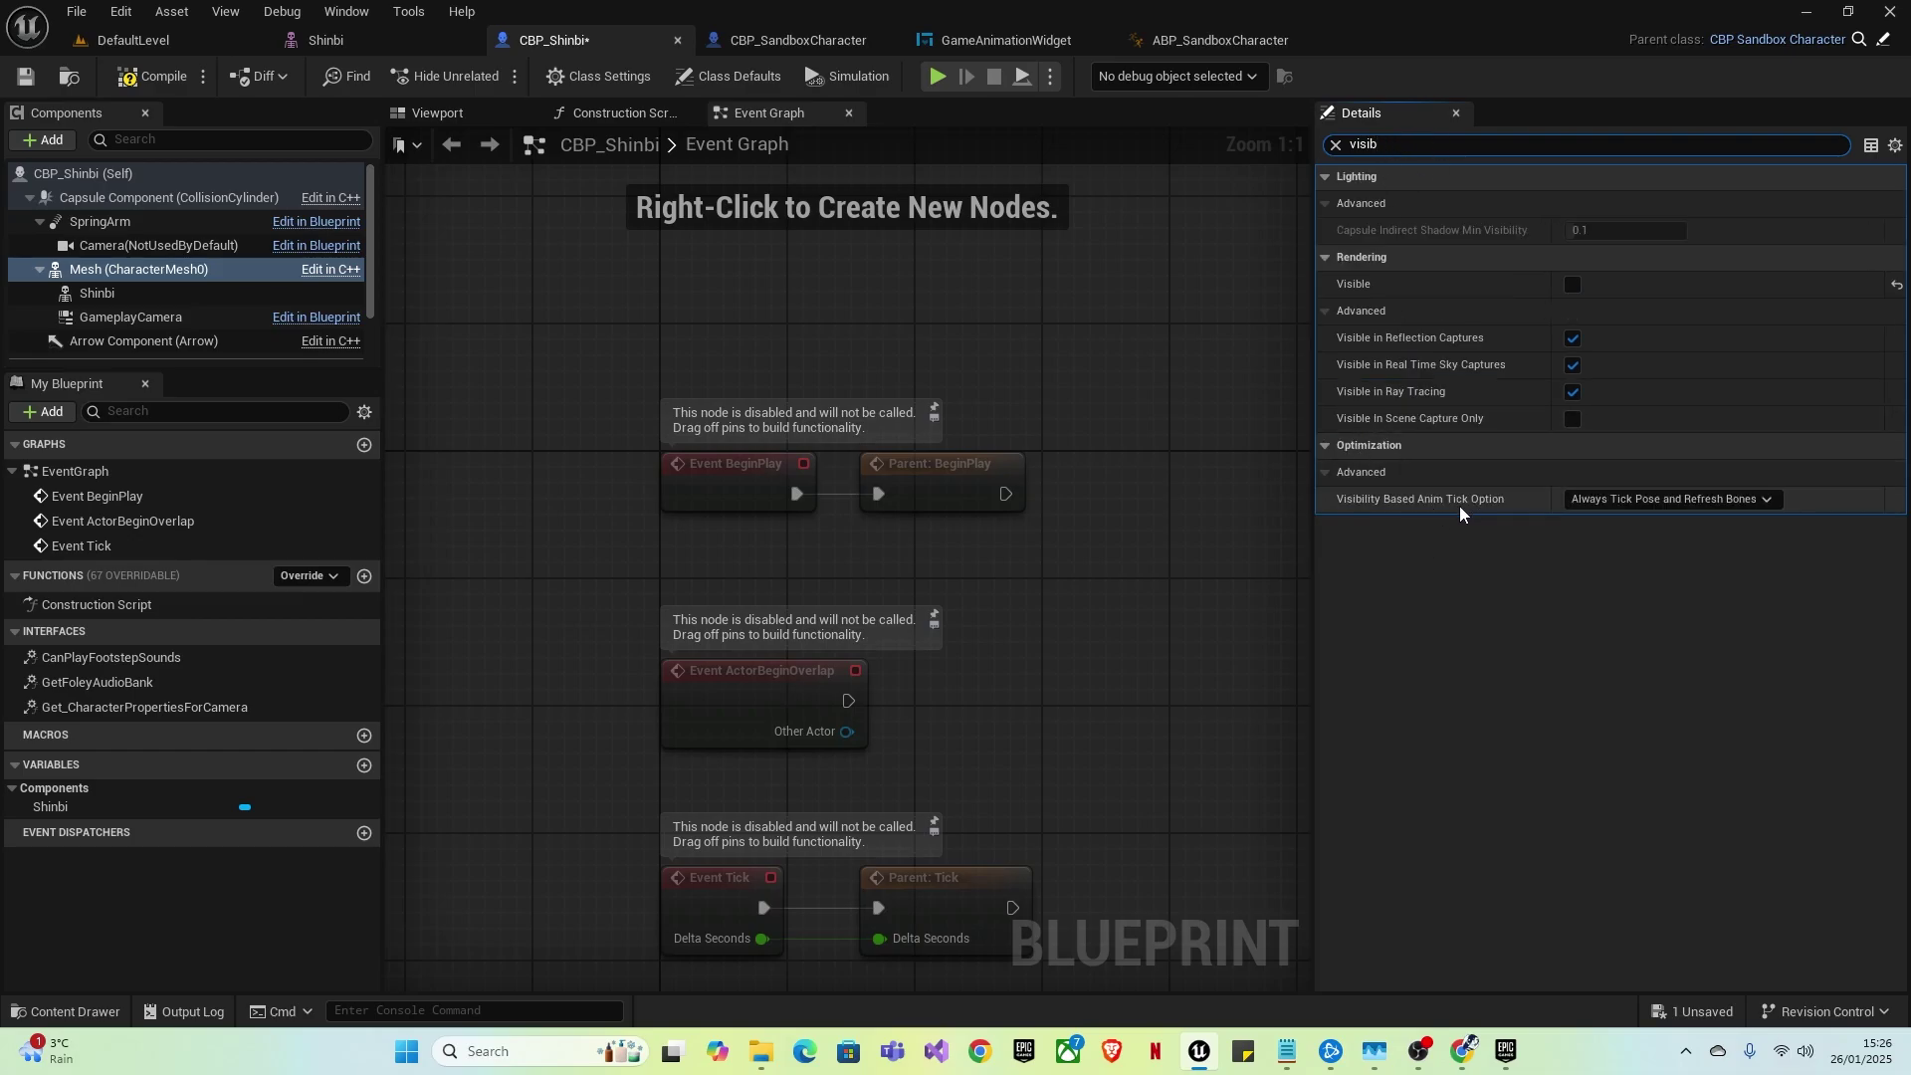
pyautogui.click(1668, 498)
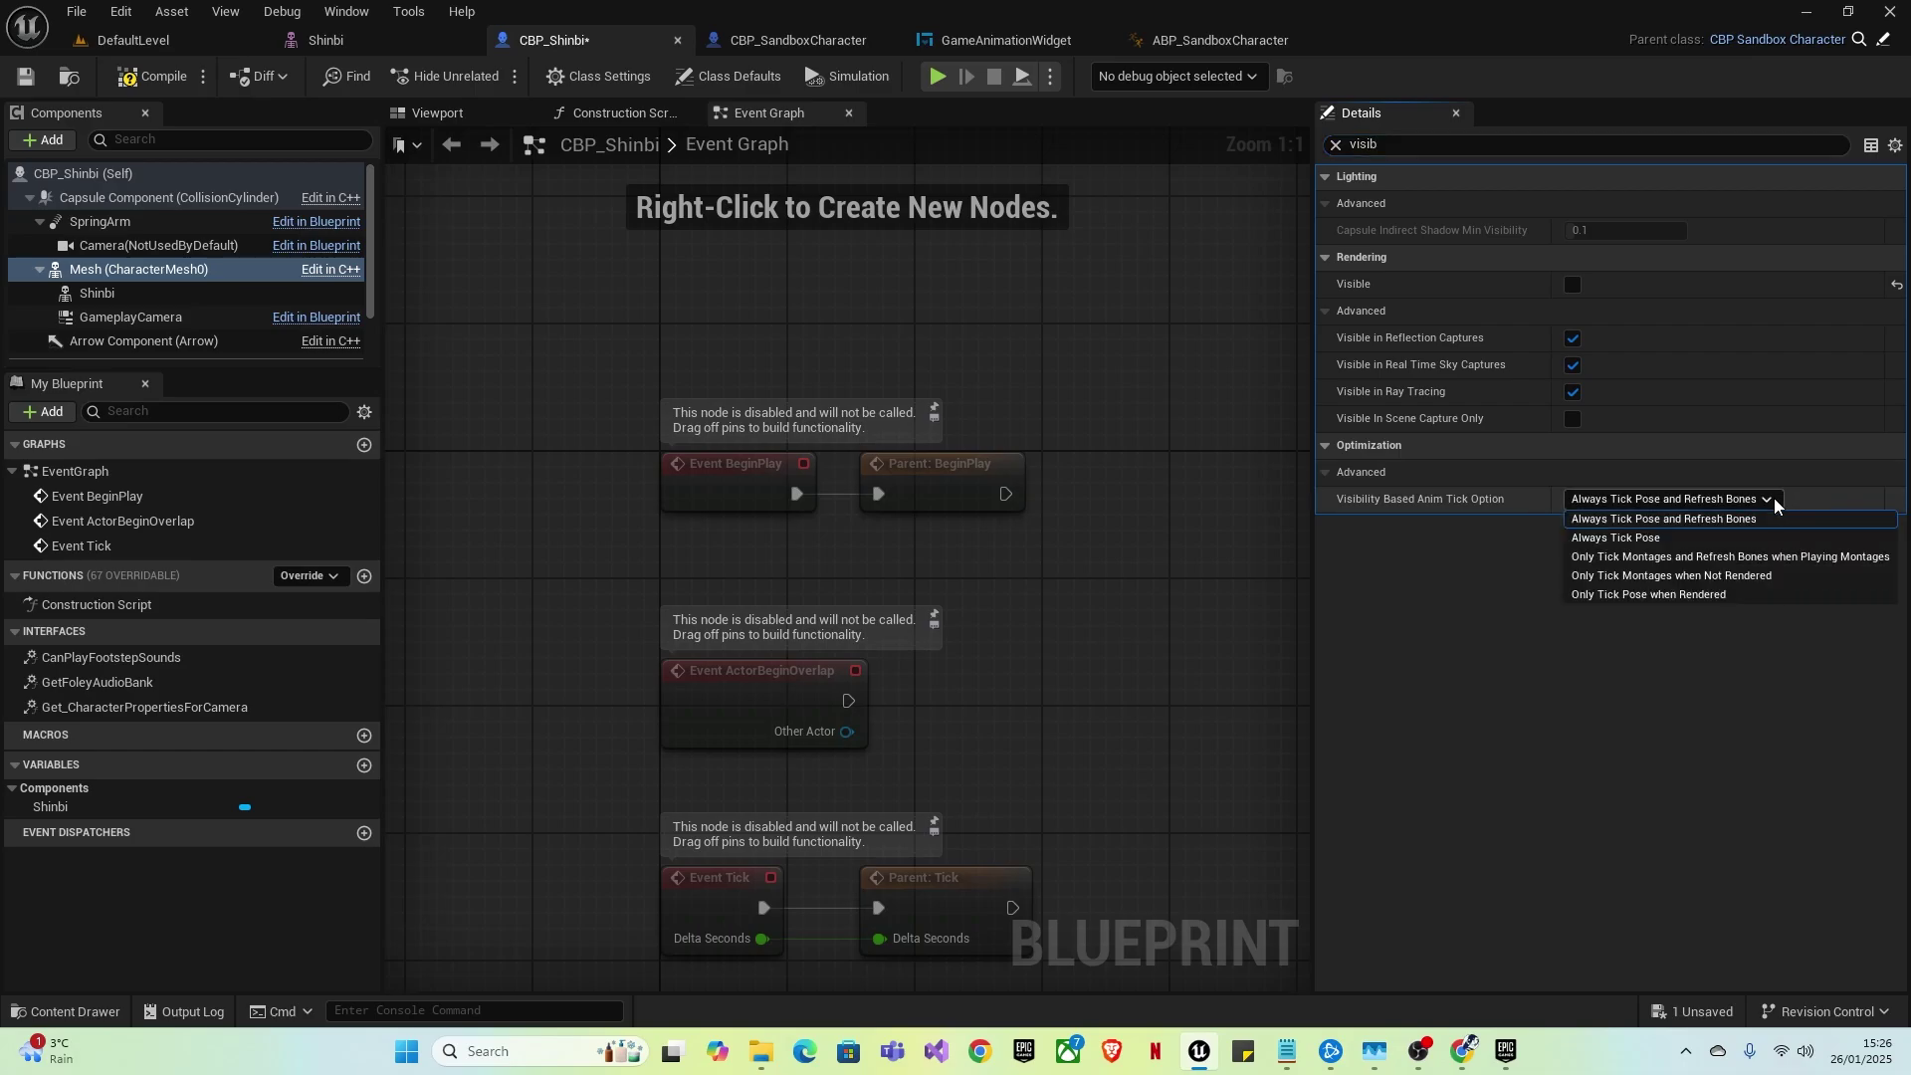
pyautogui.click(1632, 519)
pyautogui.click(1335, 144)
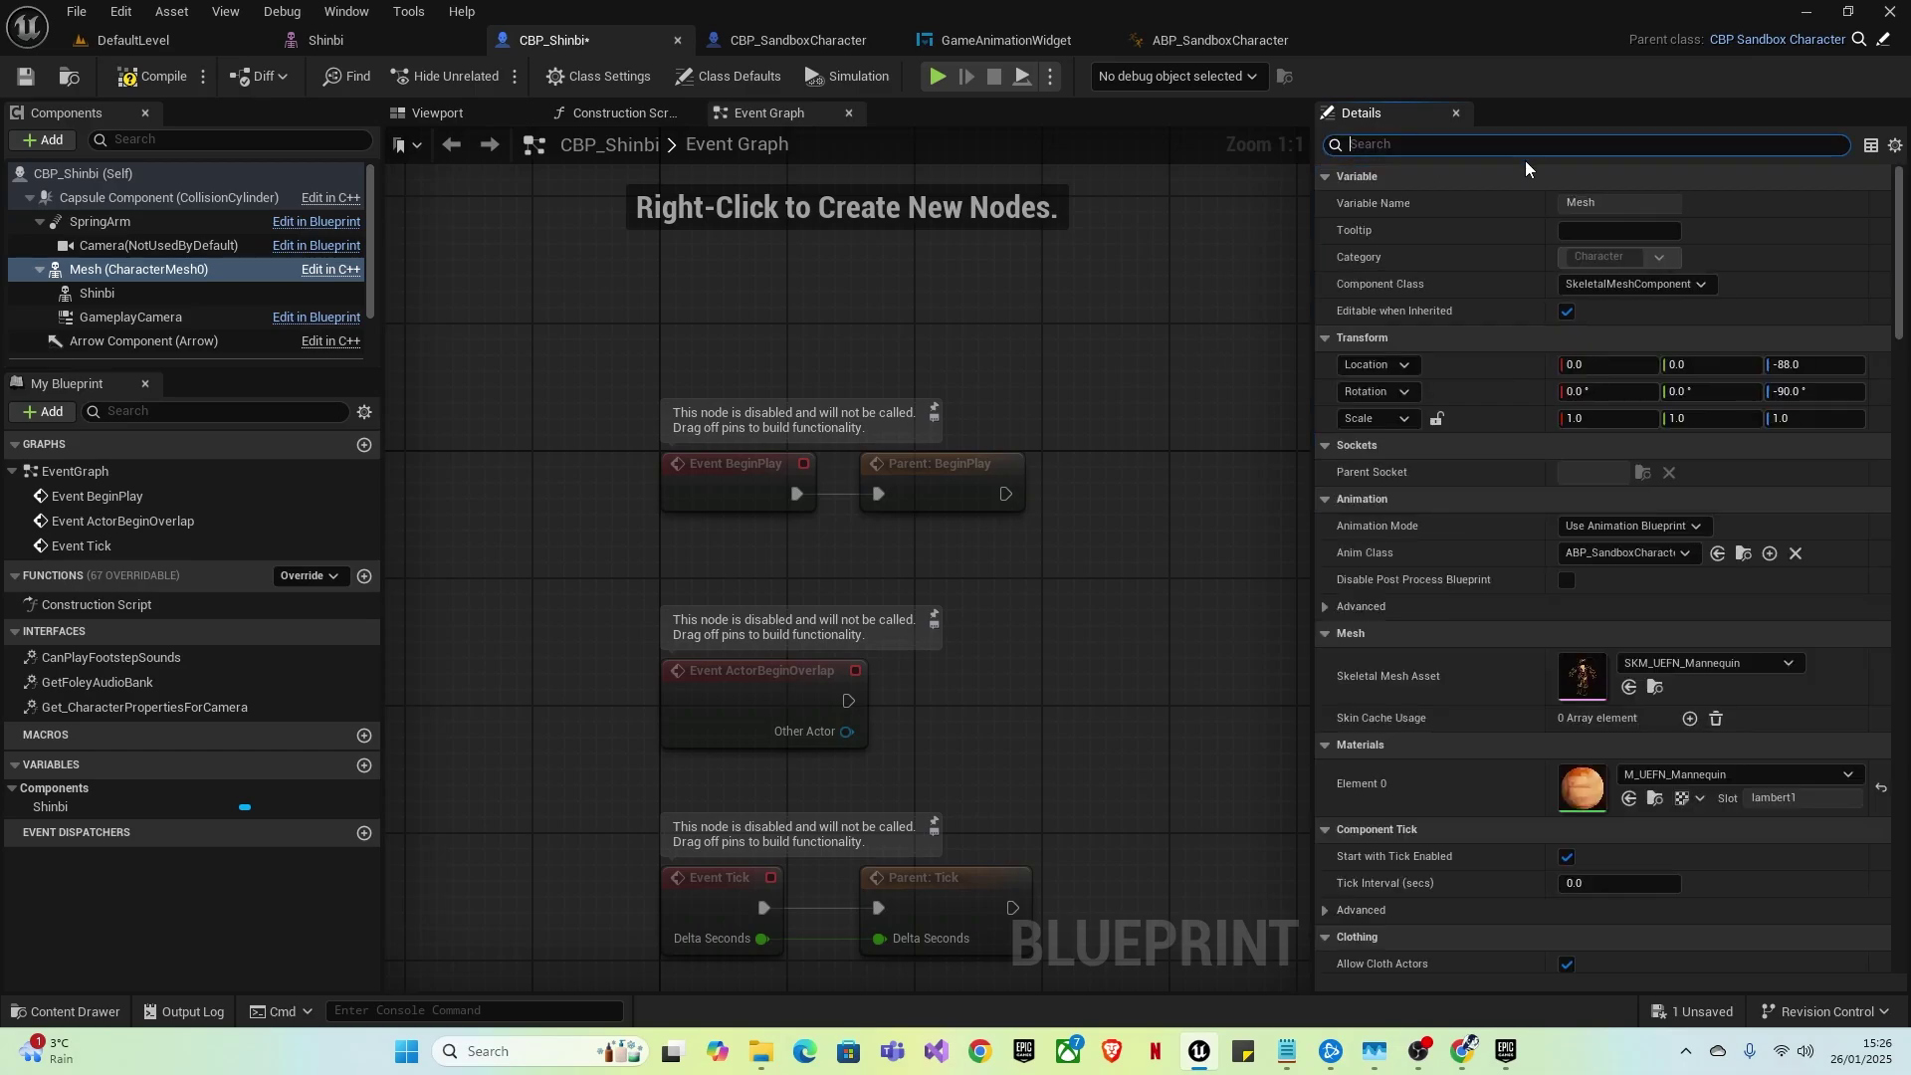